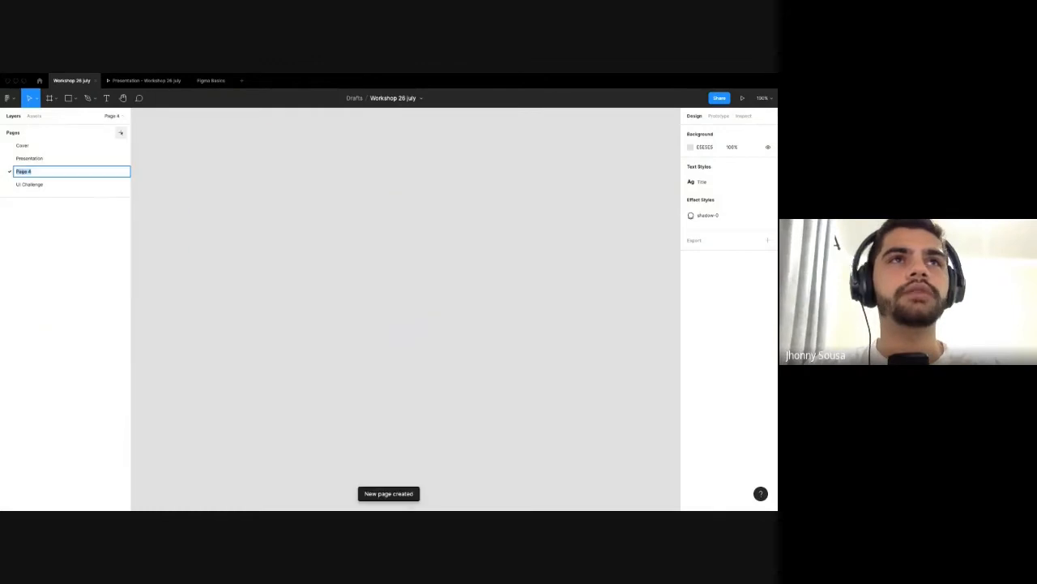
Name the newly added page Exemplo.
text(Exemplo)
key(Return)
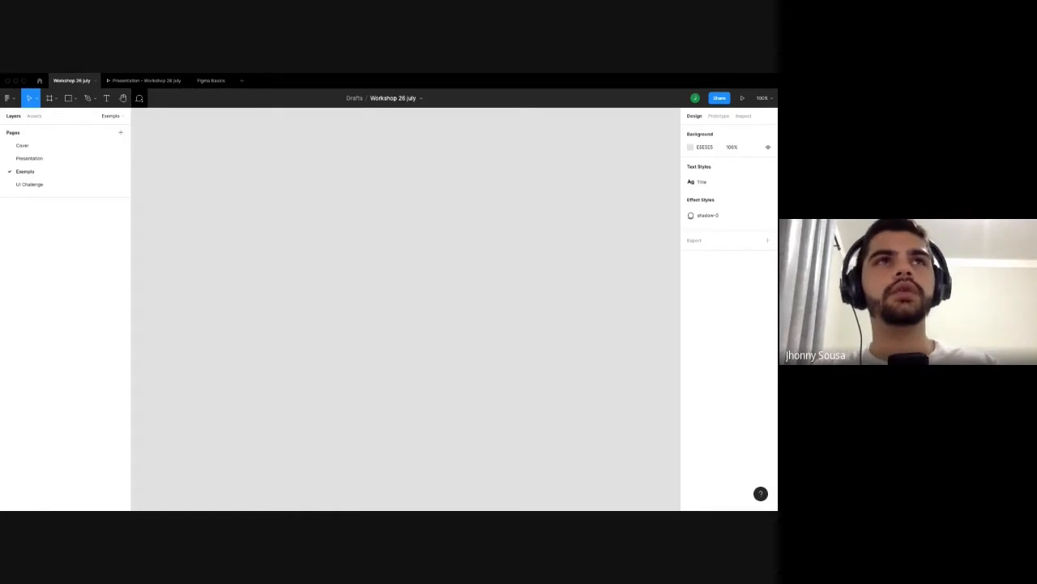
View the comment mode, leave it, and restore the removed frame on the Exemplo page by undoing the last change.
click(138, 98)
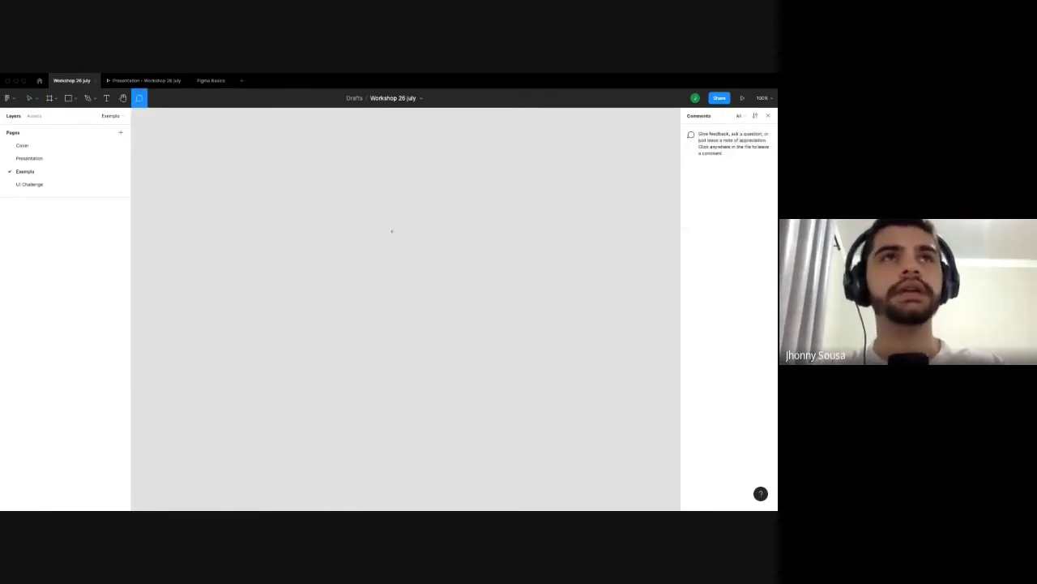
key(Escape)
key(h)
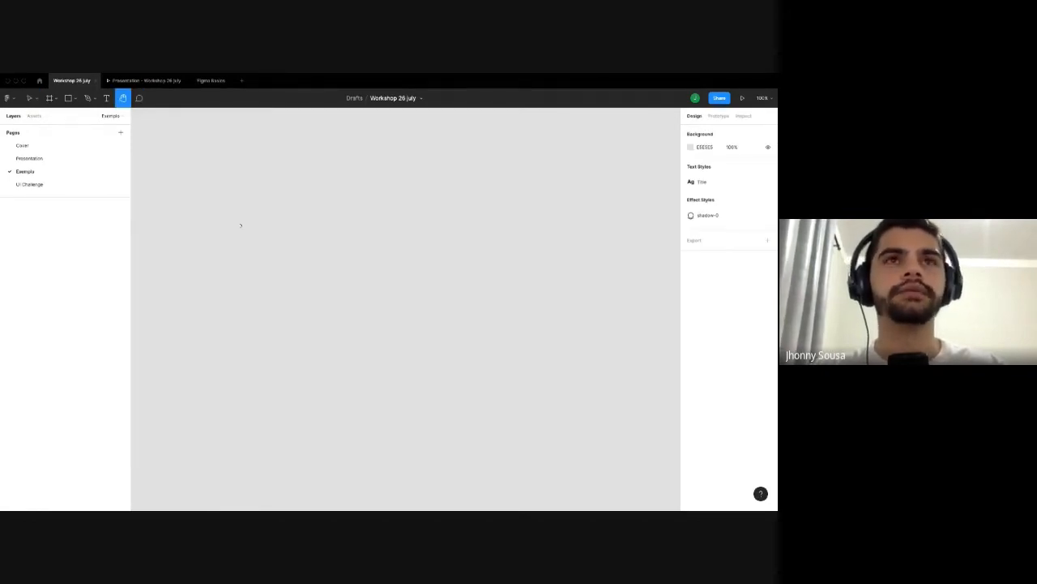
key(ctrl+z)
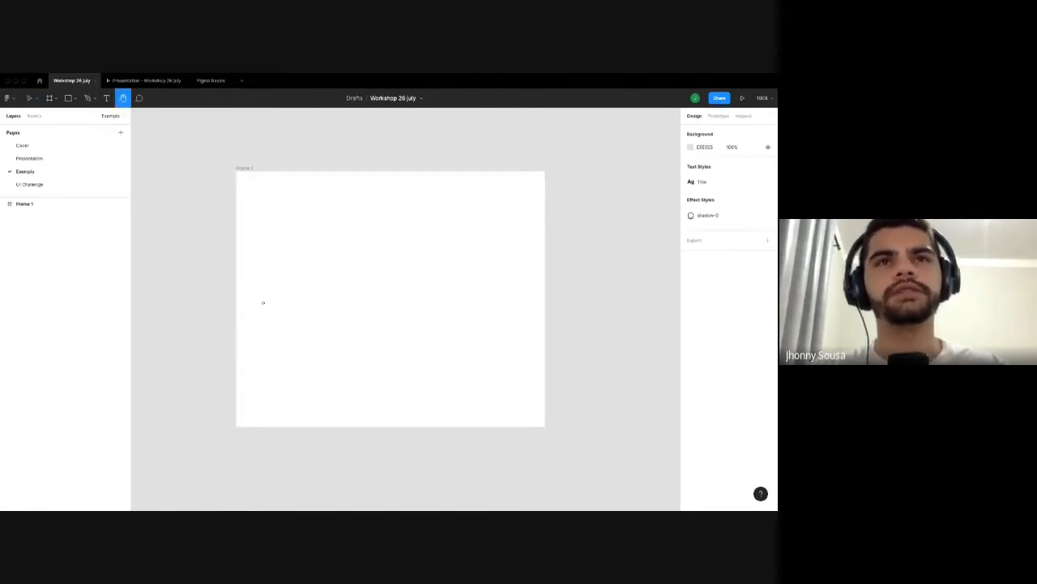
drag(228, 350, 180, 337)
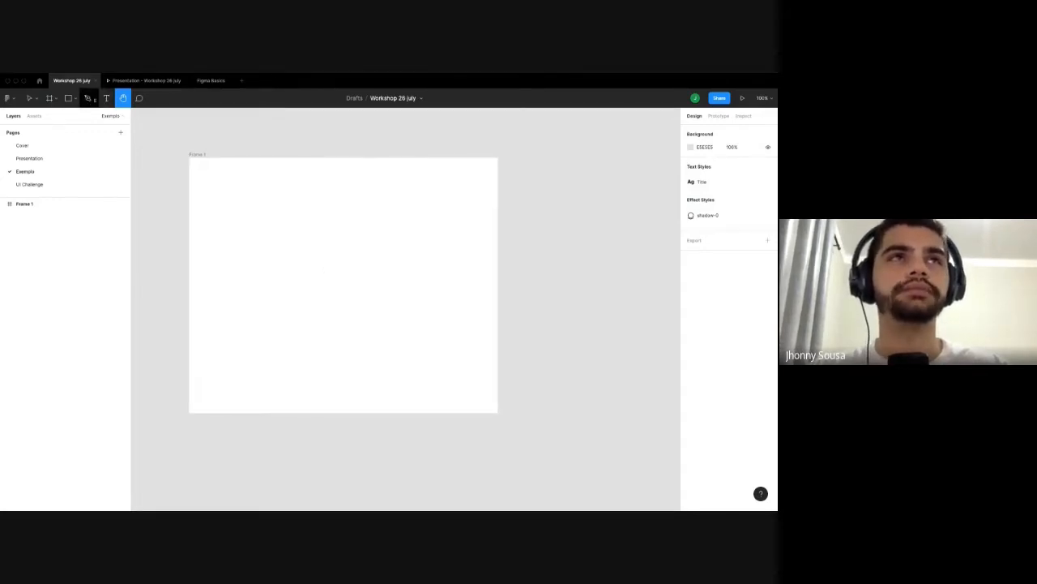
Look through the available pen, shape and frame tool variants without choosing one.
click(93, 99)
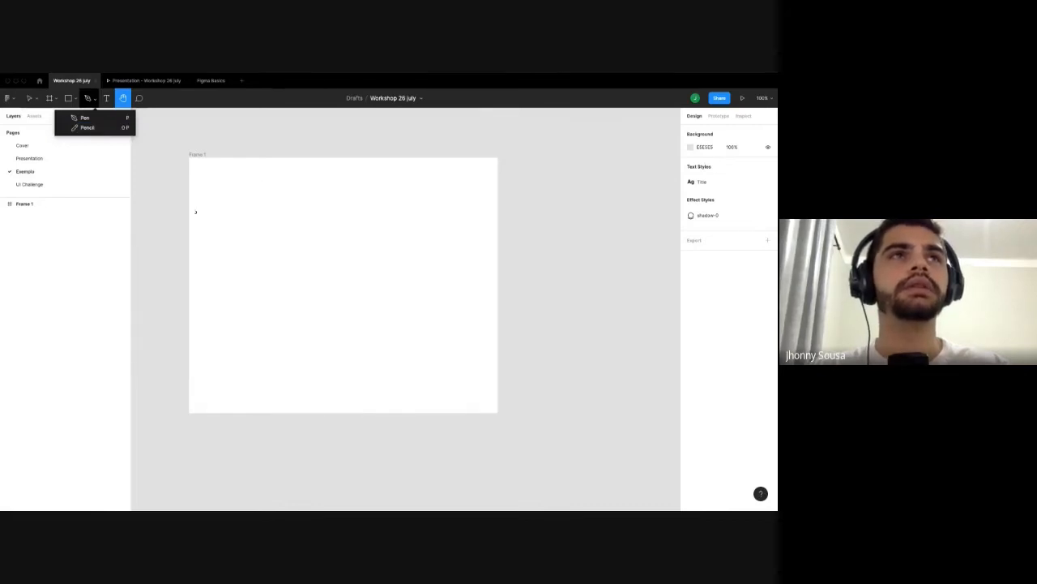
click(76, 98)
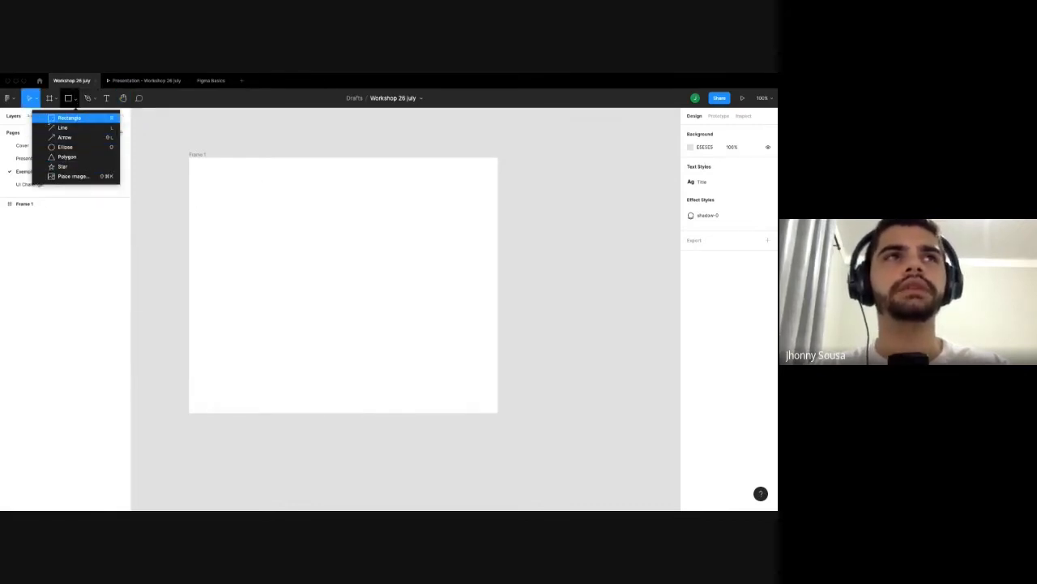
click(55, 99)
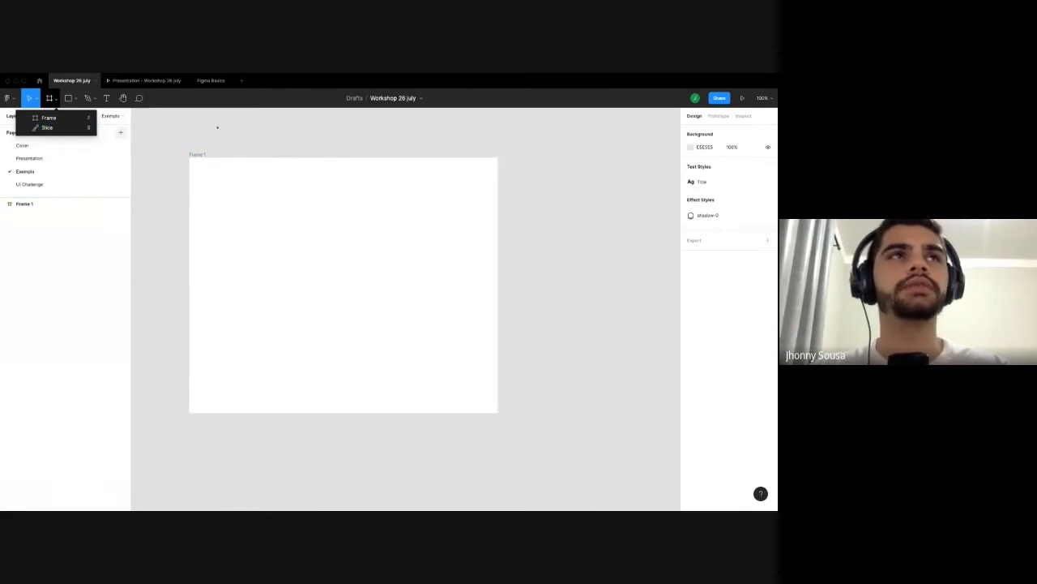
key(Escape)
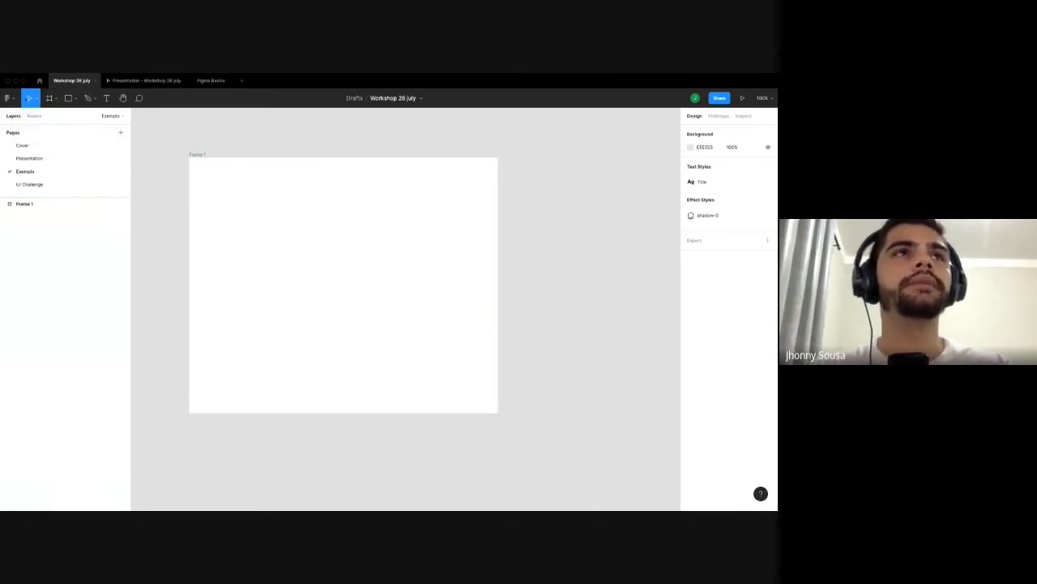
View the team's First Project in the file browser and take a brief look at the Community page.
click(39, 80)
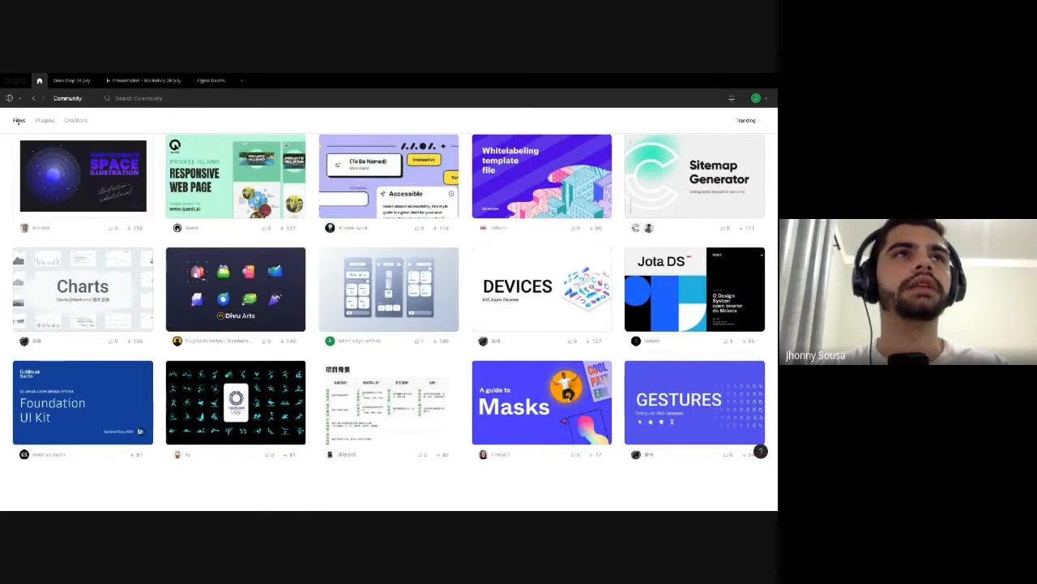
click(33, 98)
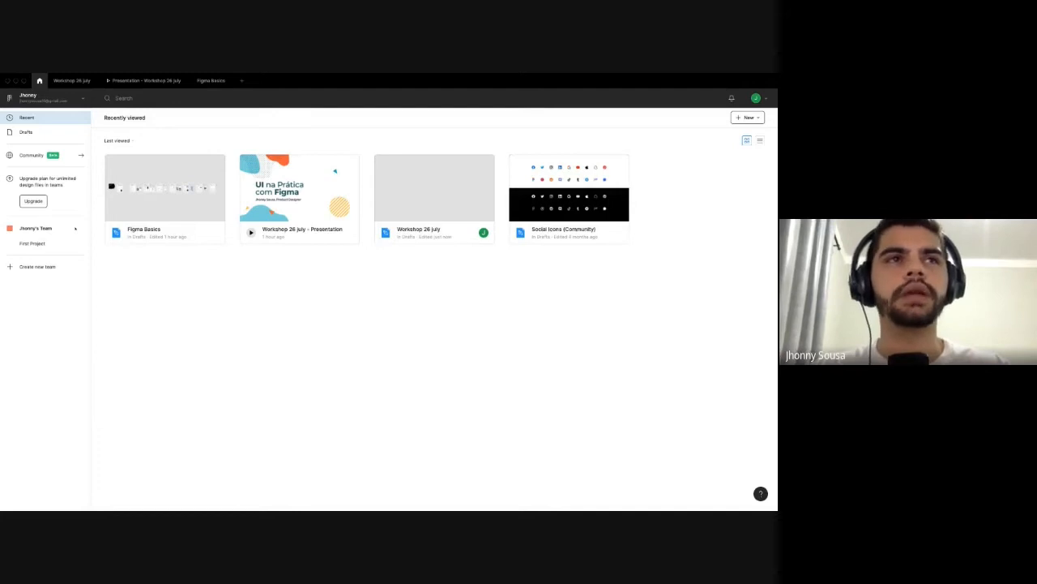
click(33, 243)
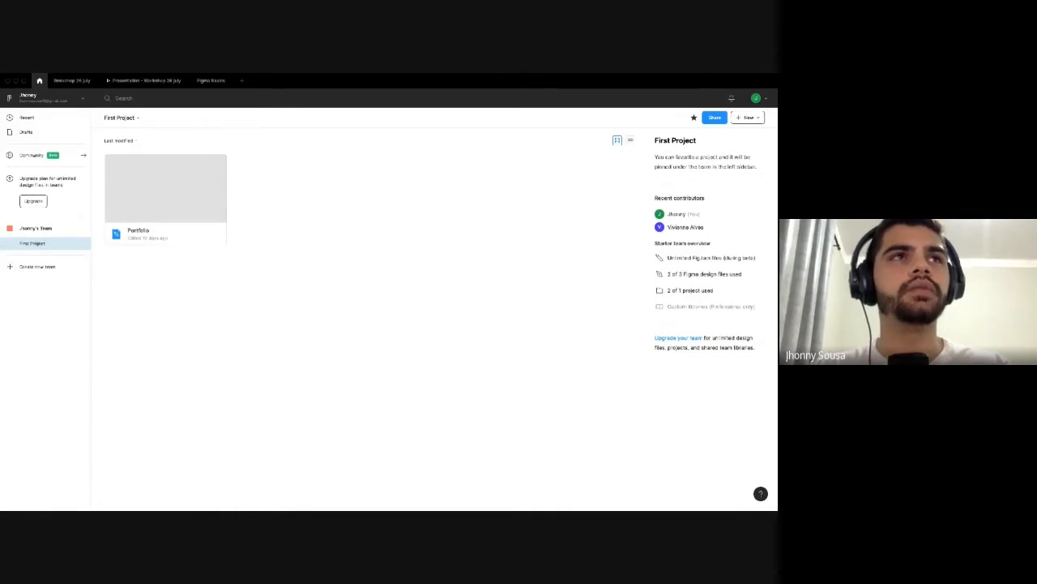
click(31, 154)
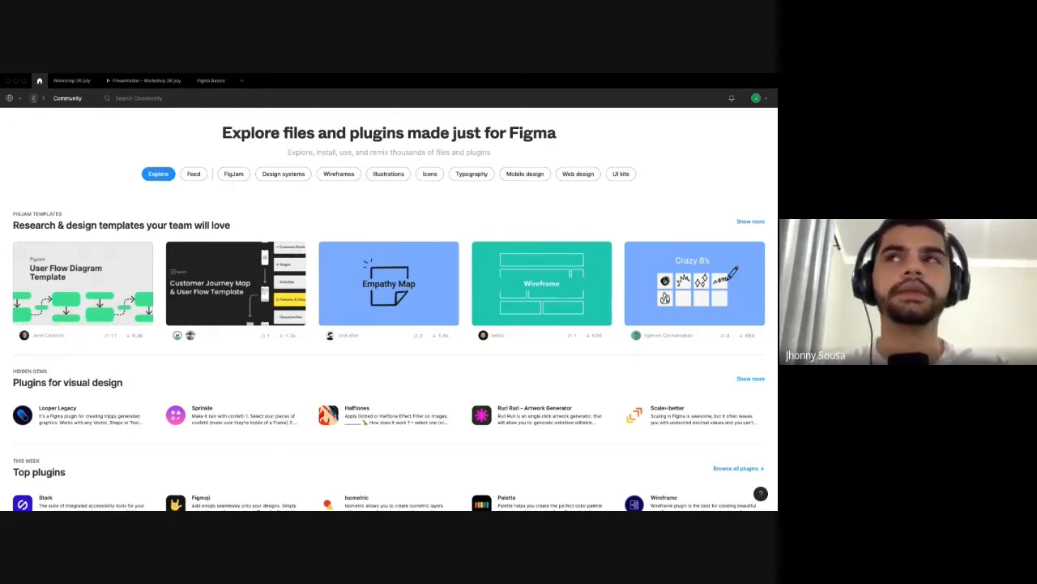
click(34, 98)
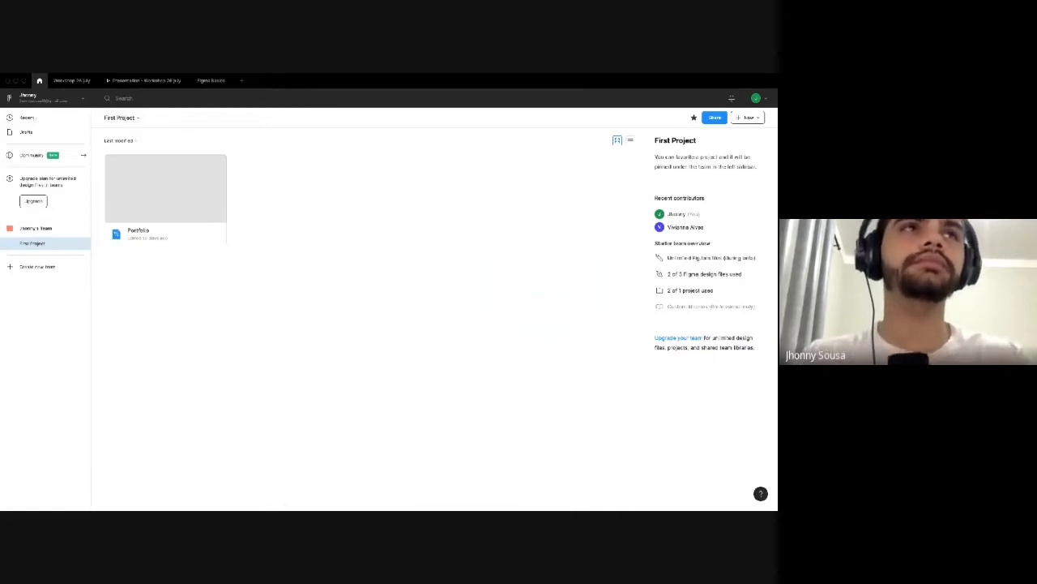
Duplicate the Kleros Design System file from the Community's trending files and close the opened copy.
click(31, 155)
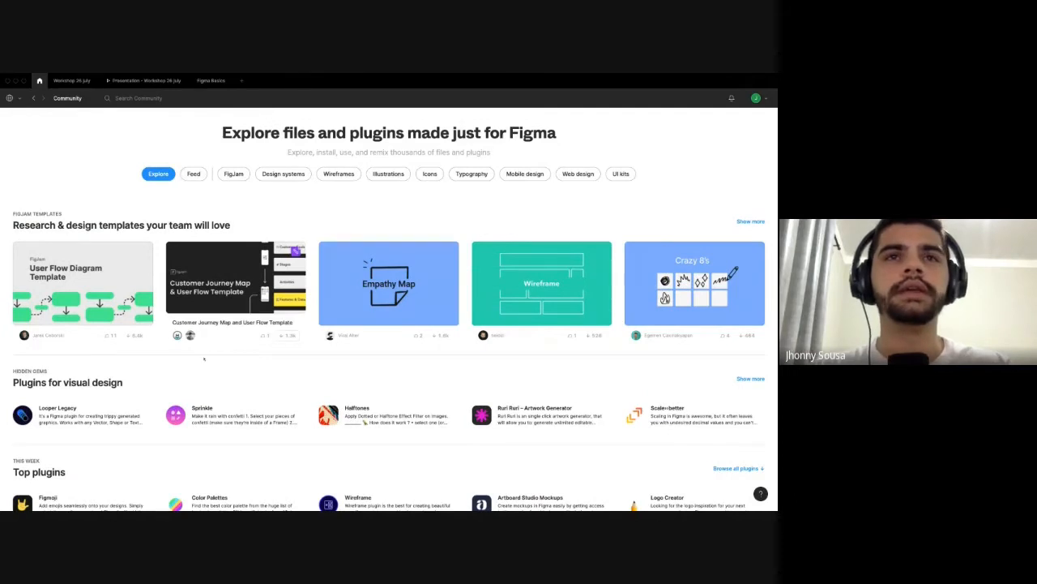
scroll(209, 355, down, 5)
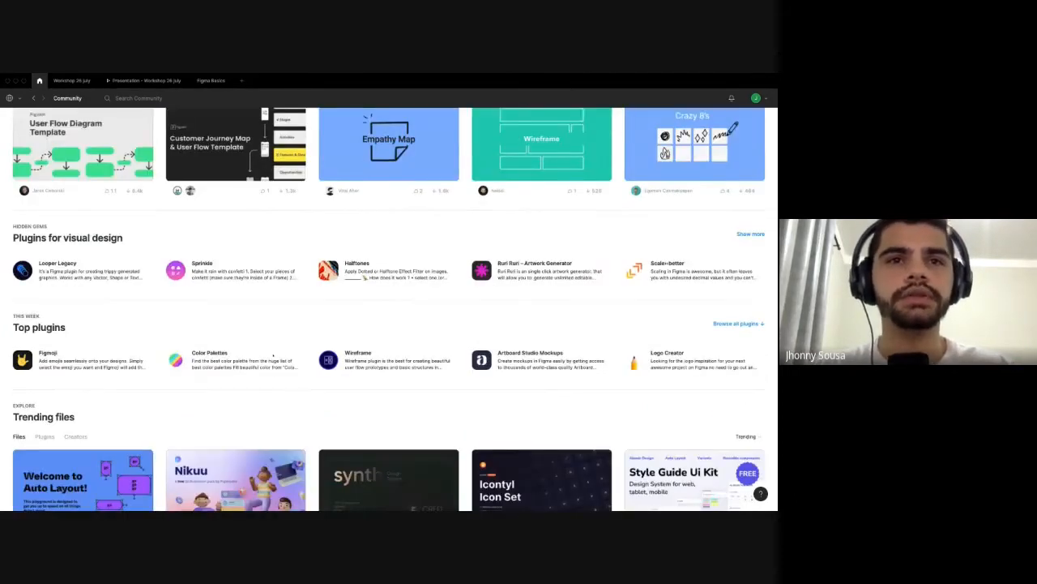
scroll(235, 349, down, 1)
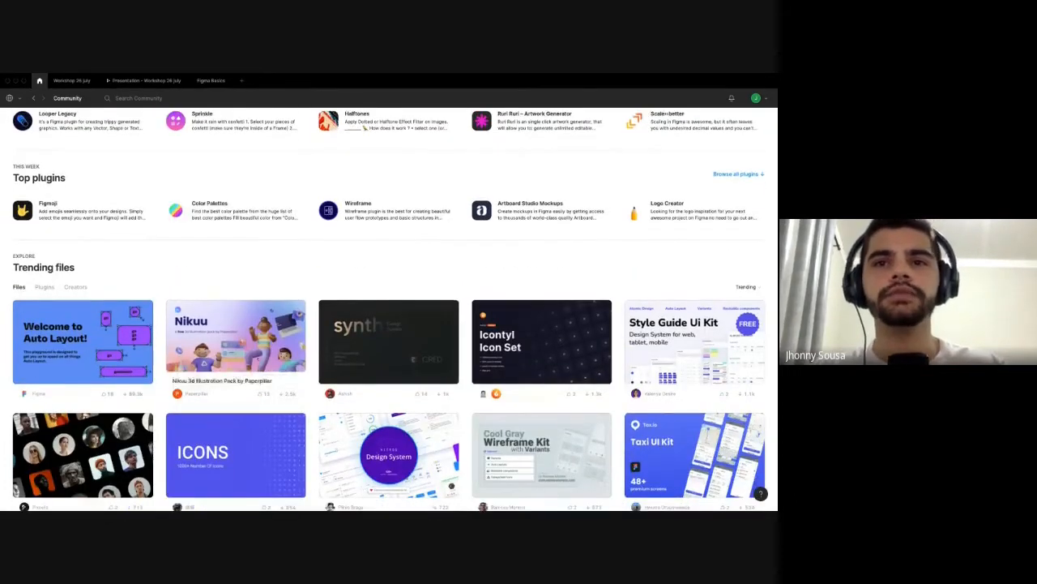
scroll(235, 348, down, 2)
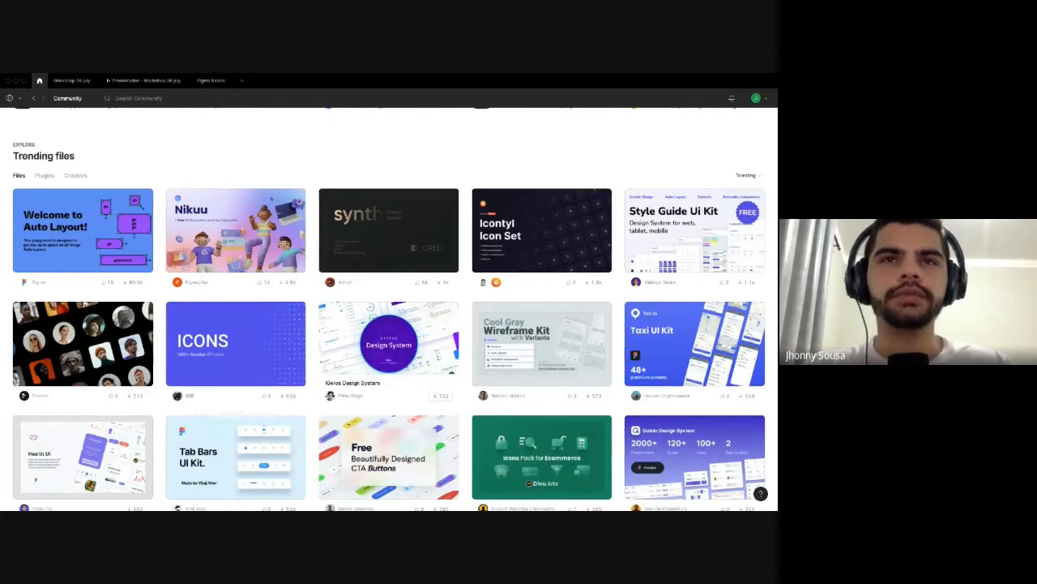
click(380, 343)
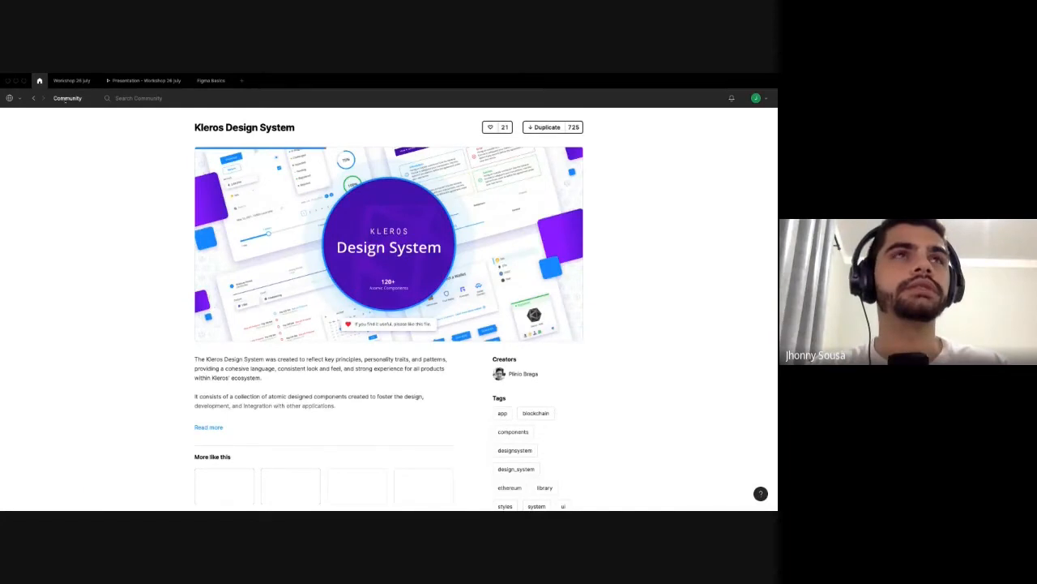
click(538, 127)
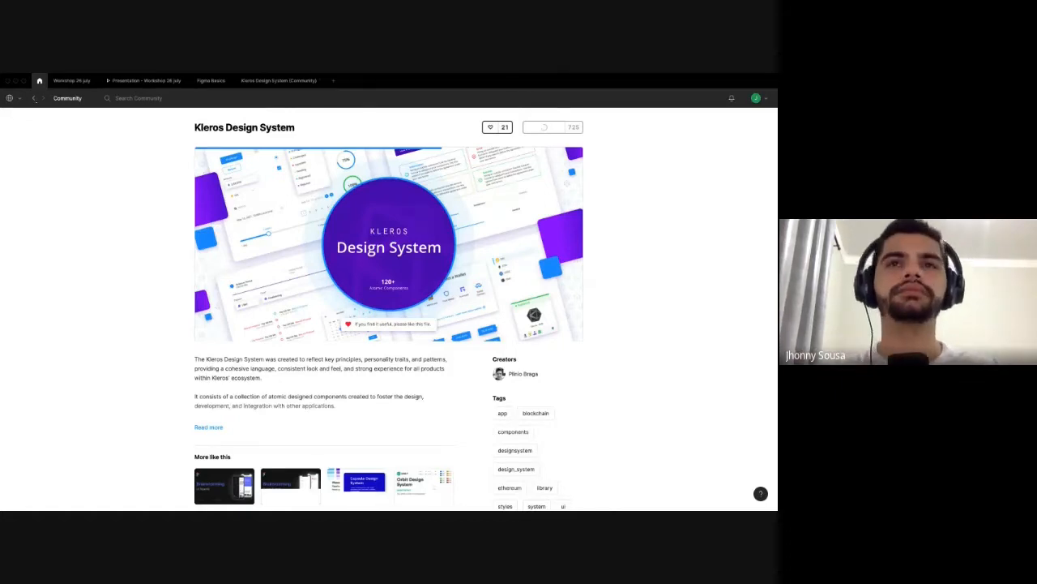
key(ctrl+w)
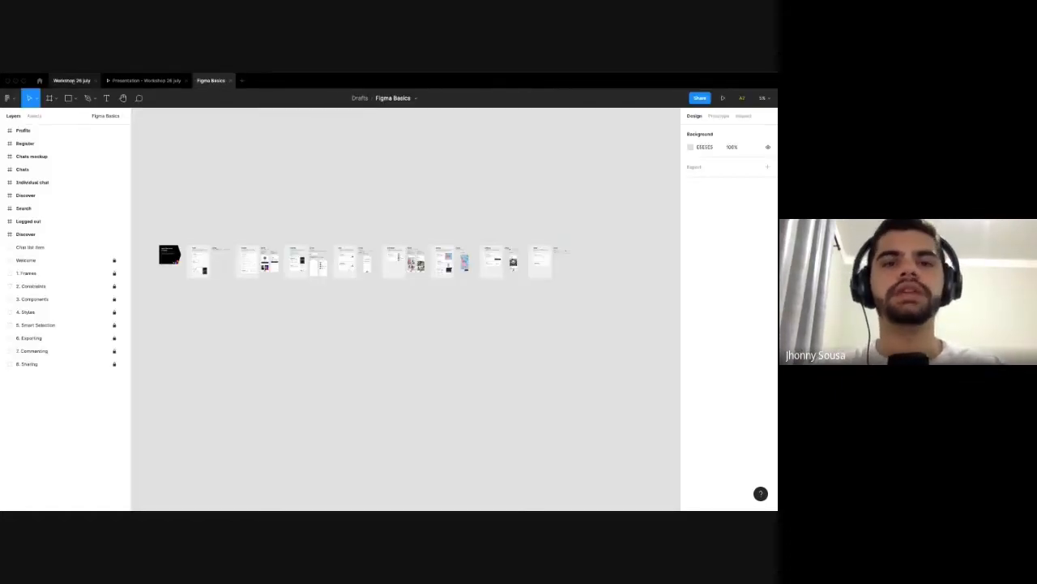
Return to the Workshop 26 july file and run the Iconify plugin on the Exemplo page.
click(72, 81)
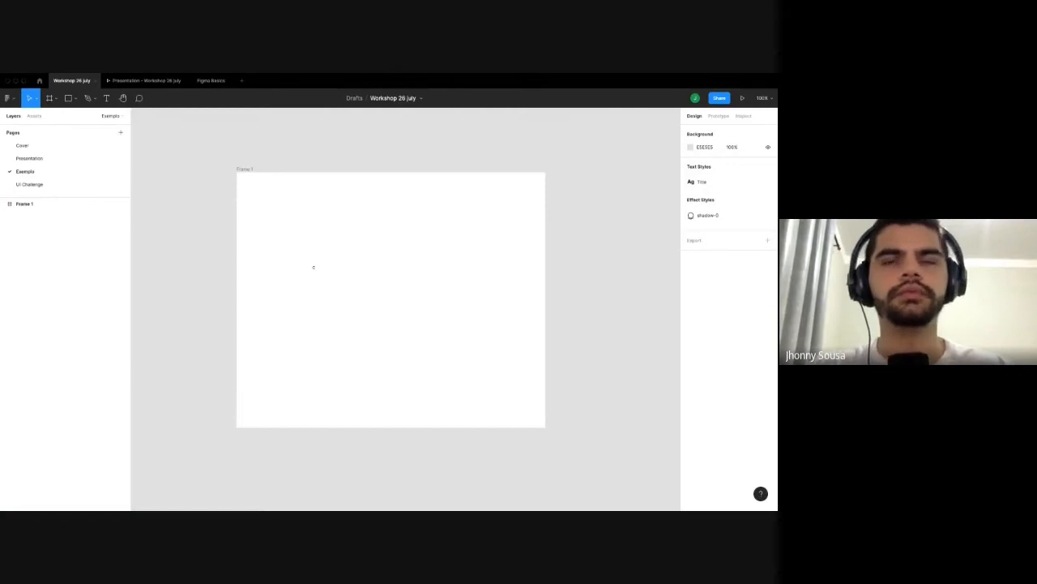
right_click(184, 289)
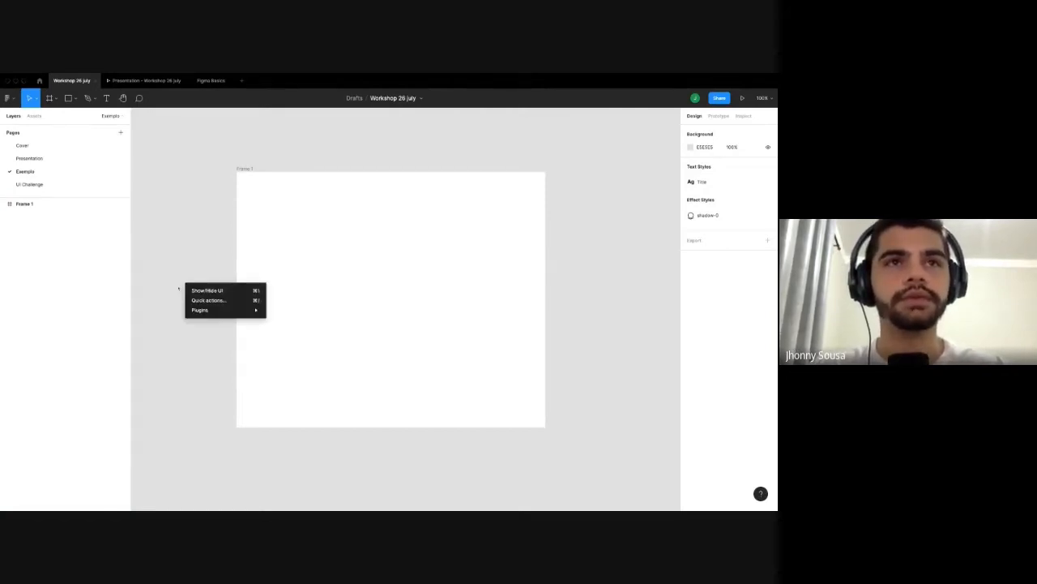
mouse_move(212, 310)
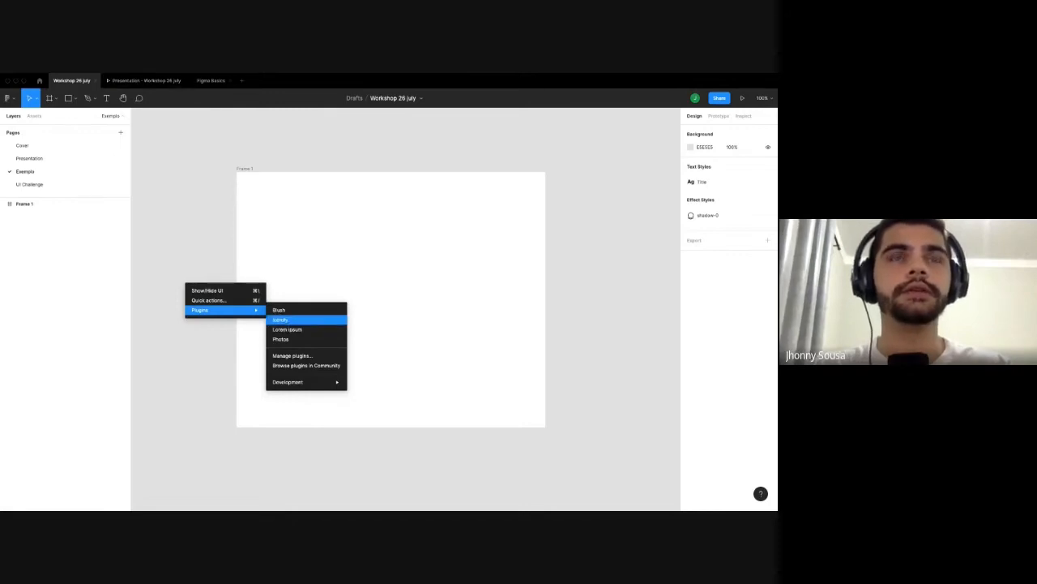
click(295, 321)
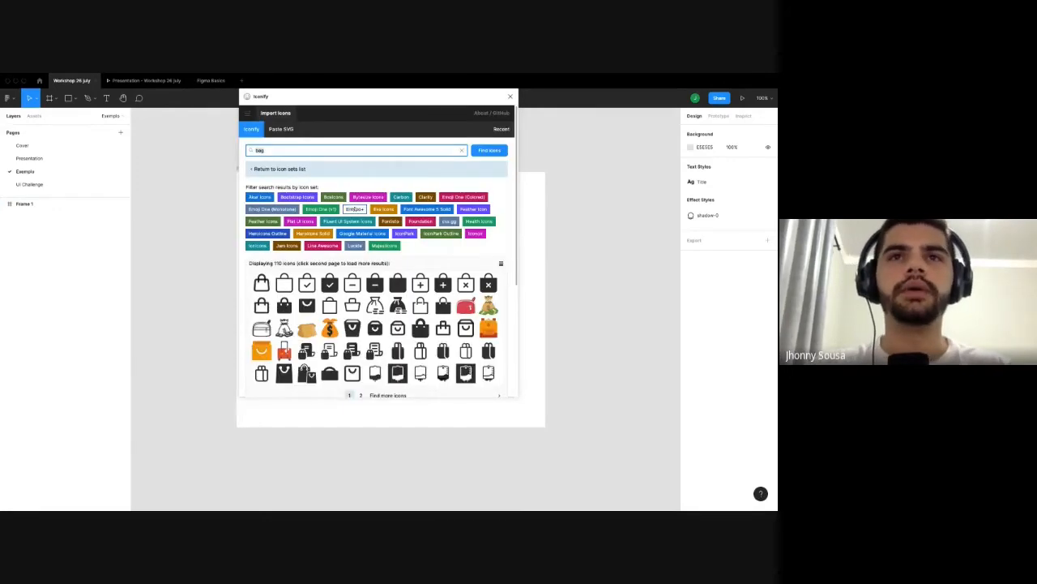
Search Iconify for "shop" icons, look through the results and close the plugin without importing any.
key(ctrl+a)
text(shop)
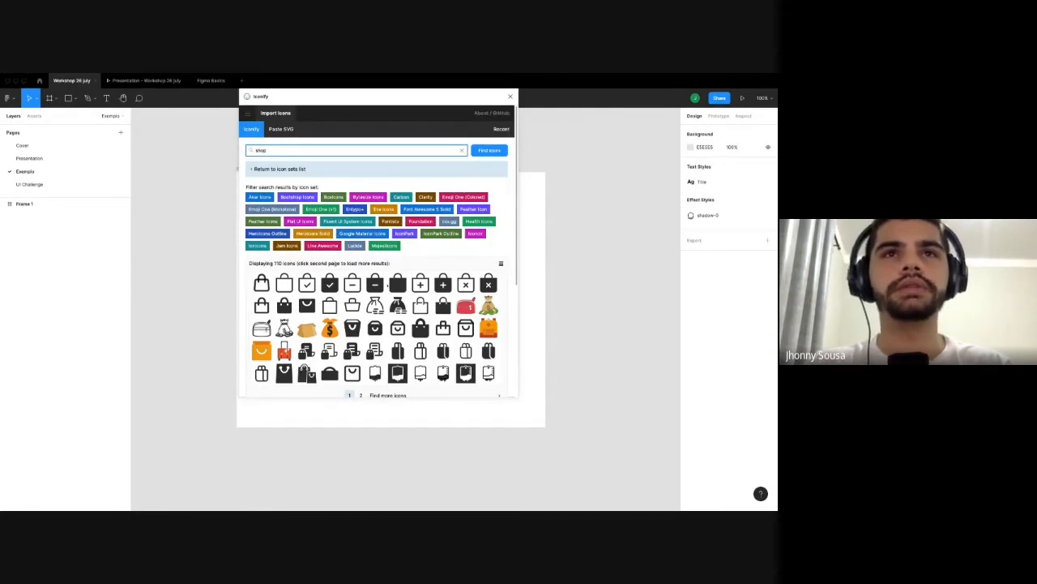
key(Return)
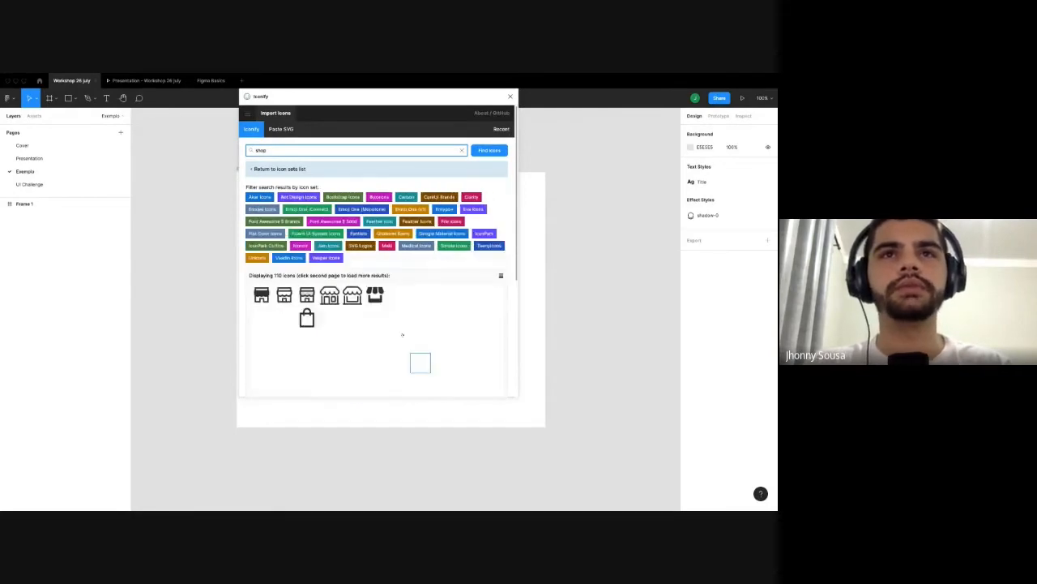
scroll(398, 319, down, 2)
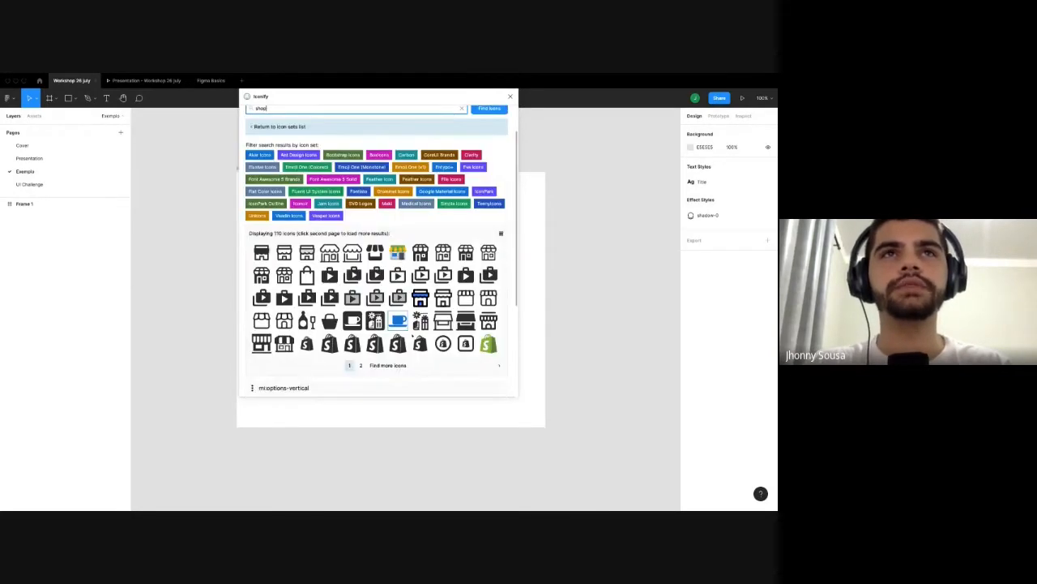
scroll(398, 320, up, 1)
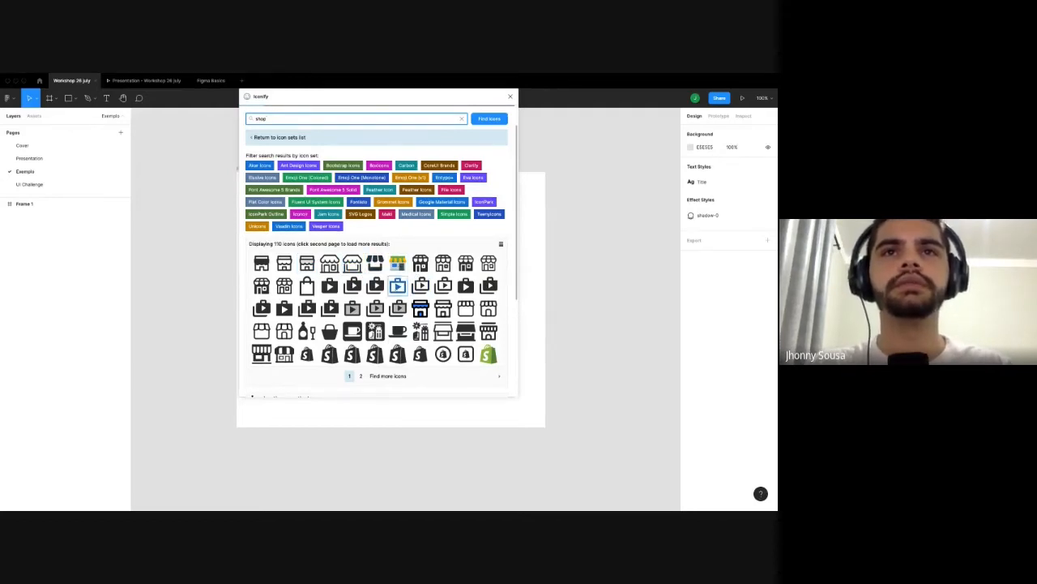
scroll(397, 324, down, 1)
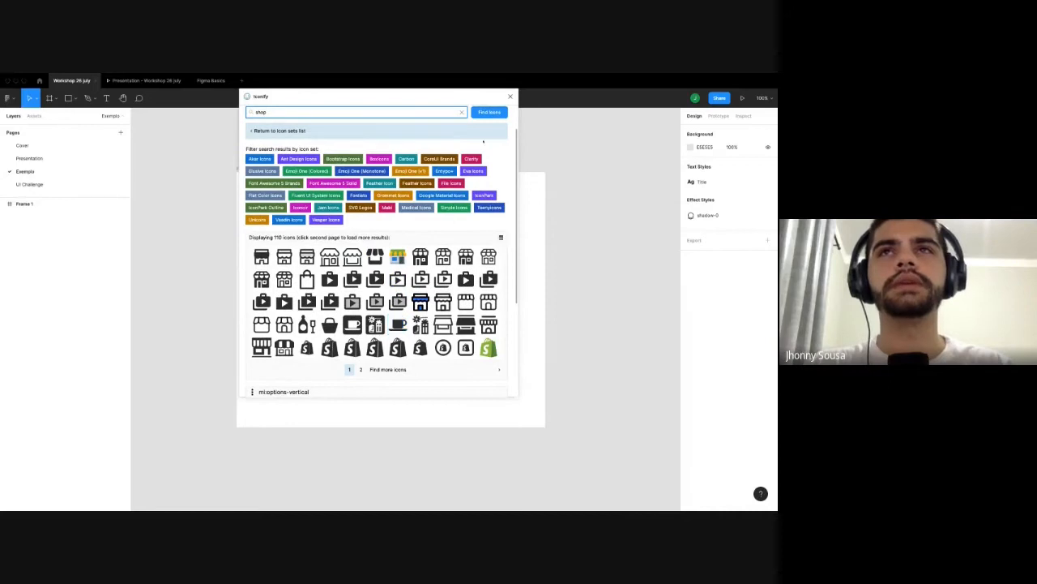
click(510, 96)
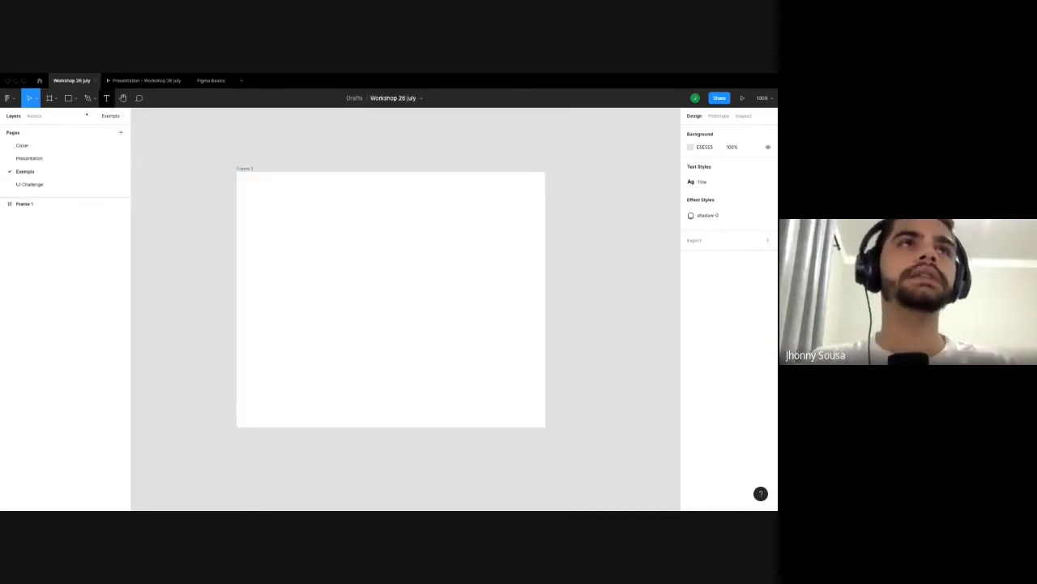
Go back to the file browser and create a new FigJam file.
click(38, 80)
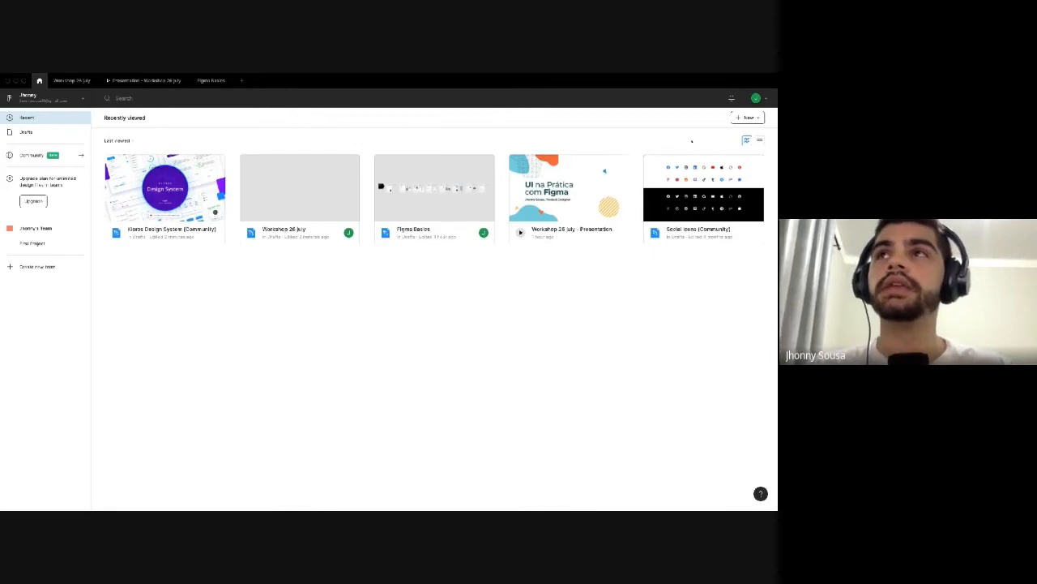
click(748, 117)
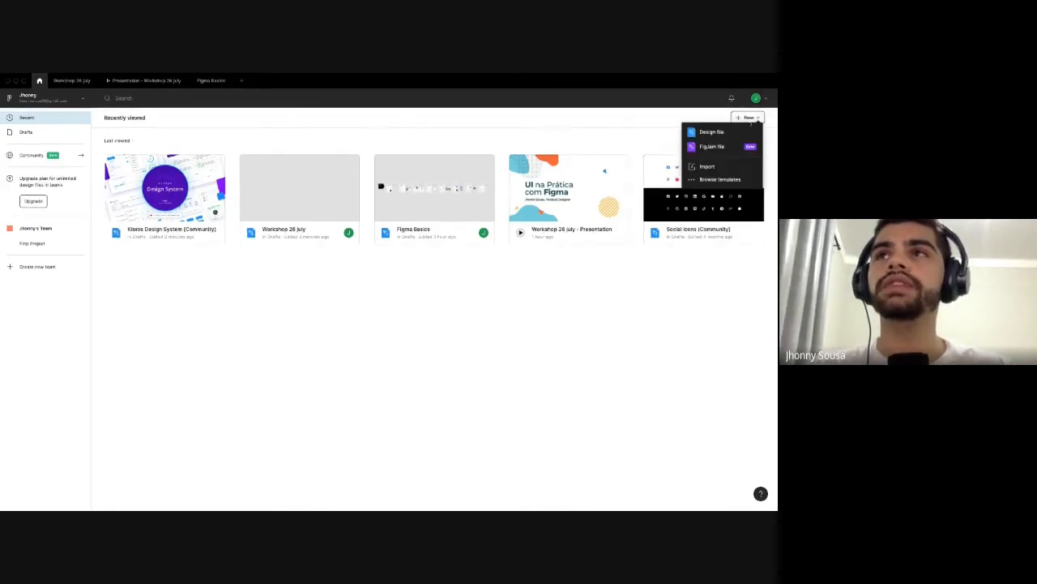
click(724, 149)
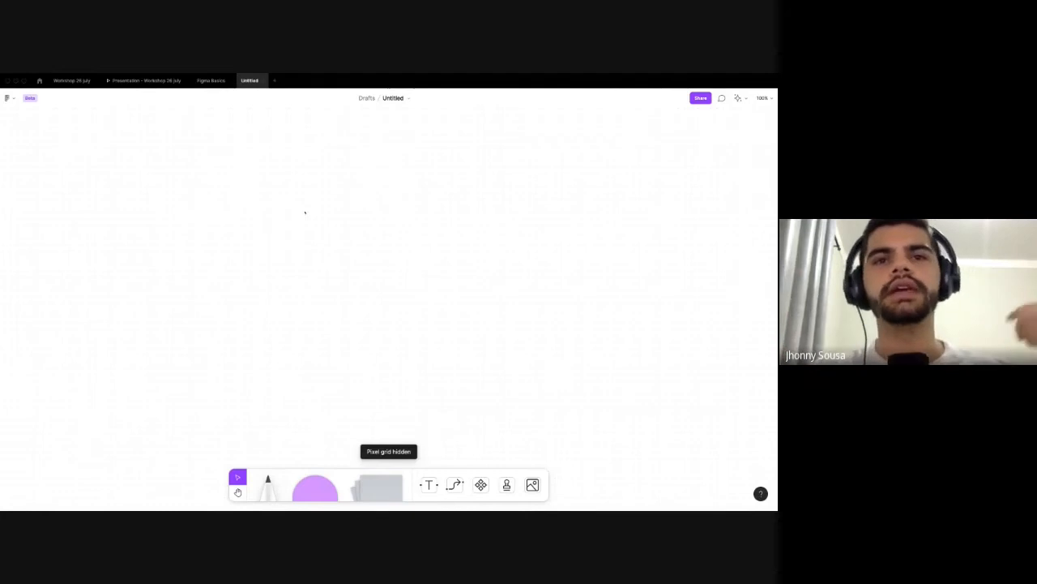
Place a blank blue sticky note on the board, shift it toward the upper left and dismiss the quick-create tip.
click(378, 486)
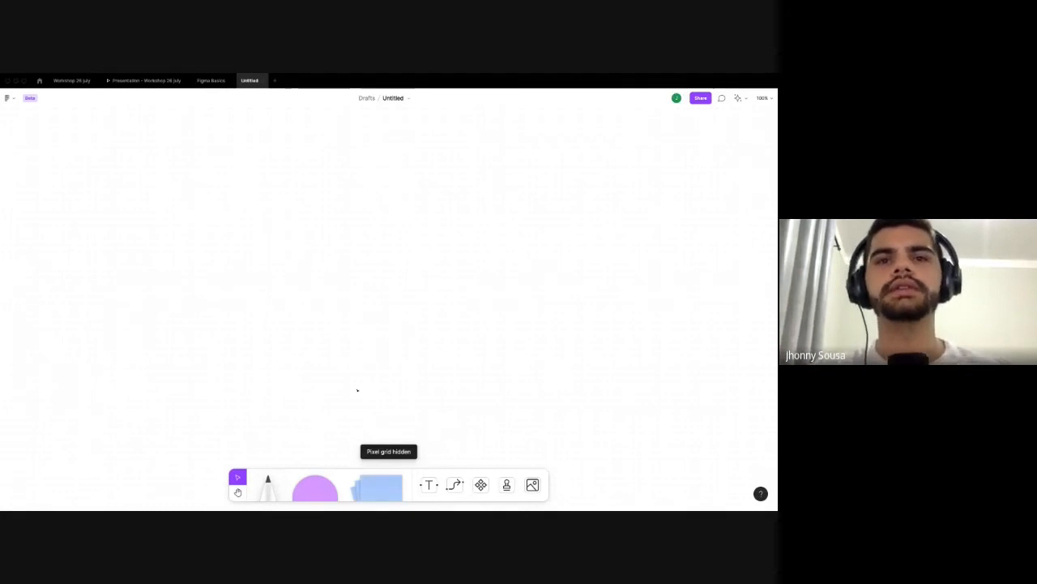
click(300, 274)
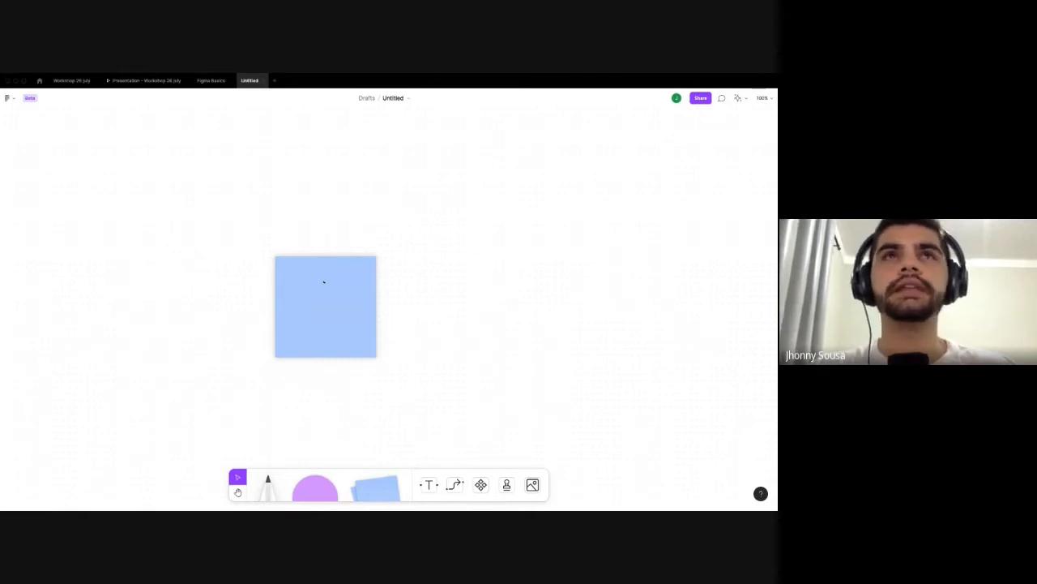
click(324, 281)
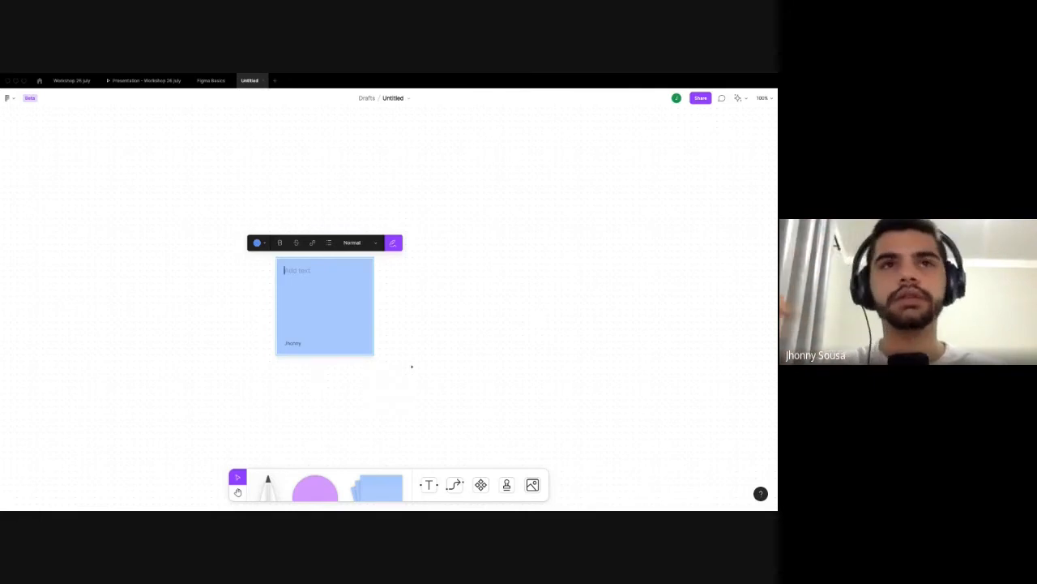
click(201, 319)
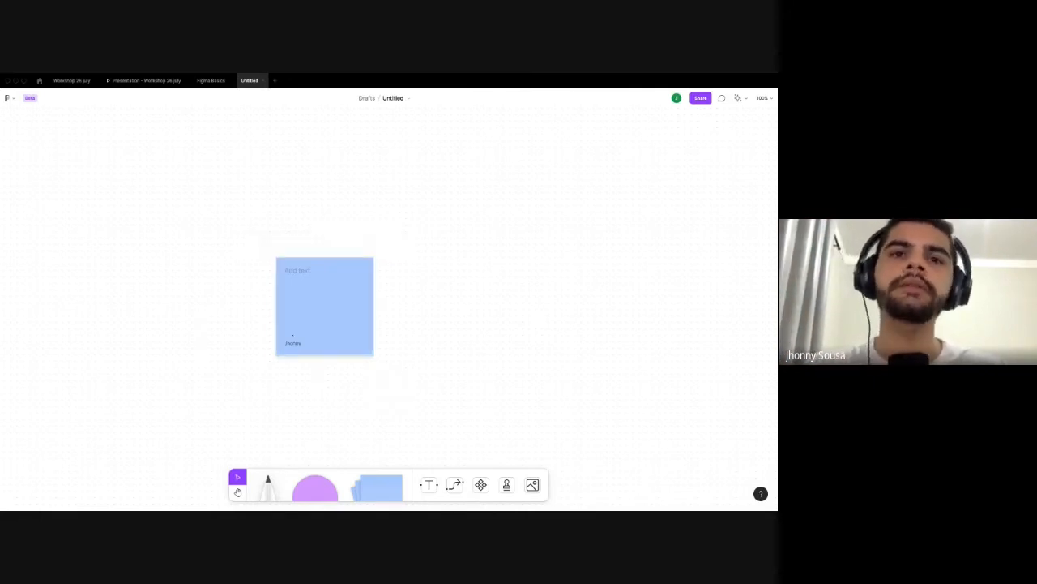
drag(327, 287, 278, 241)
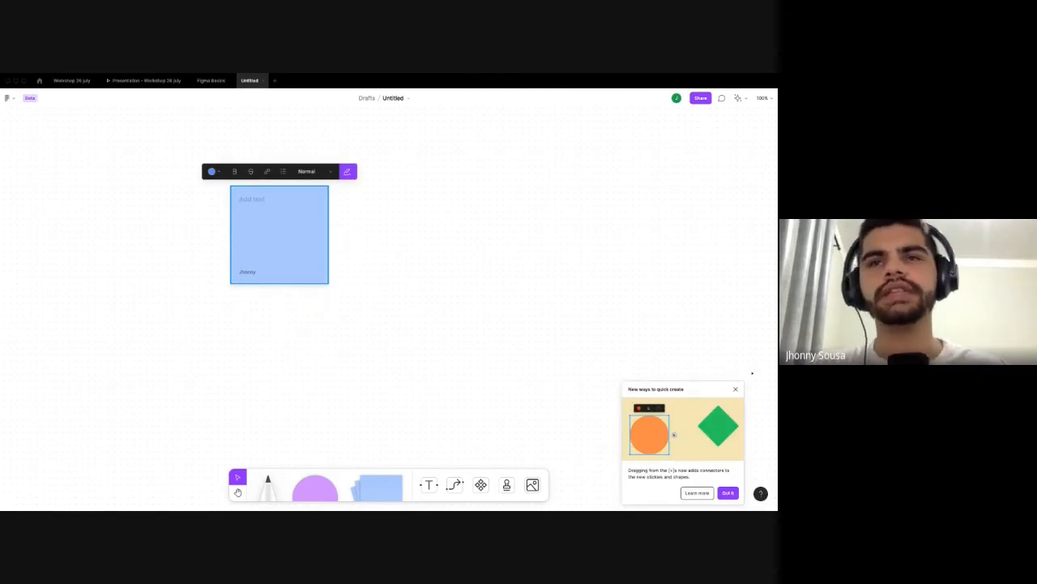
click(736, 389)
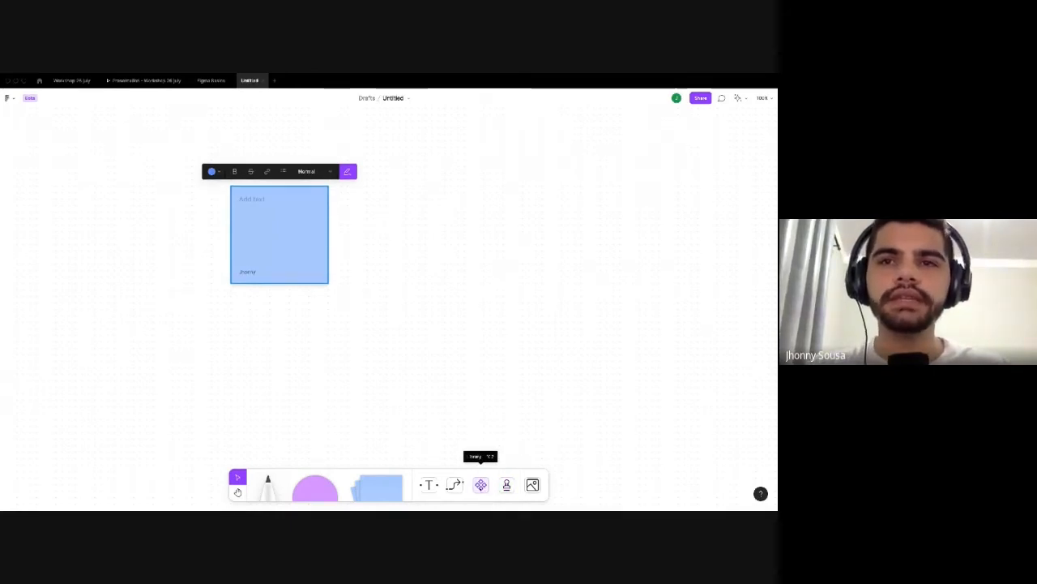
Add the sleeping-cat "ctrl+zzz" sticker from the component library and place it over the sticky note's lower-right corner.
click(480, 485)
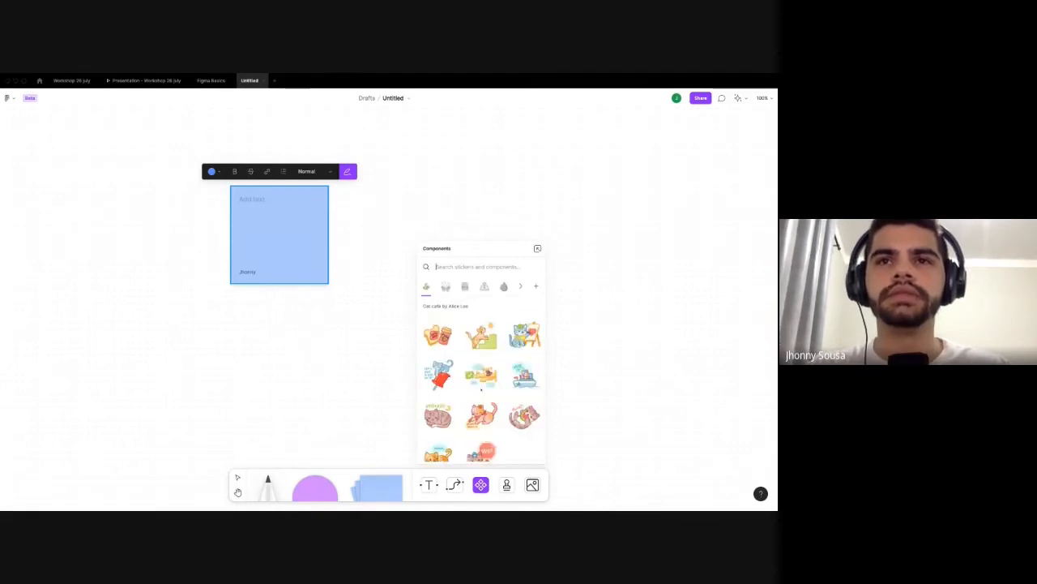
drag(341, 383, 332, 374)
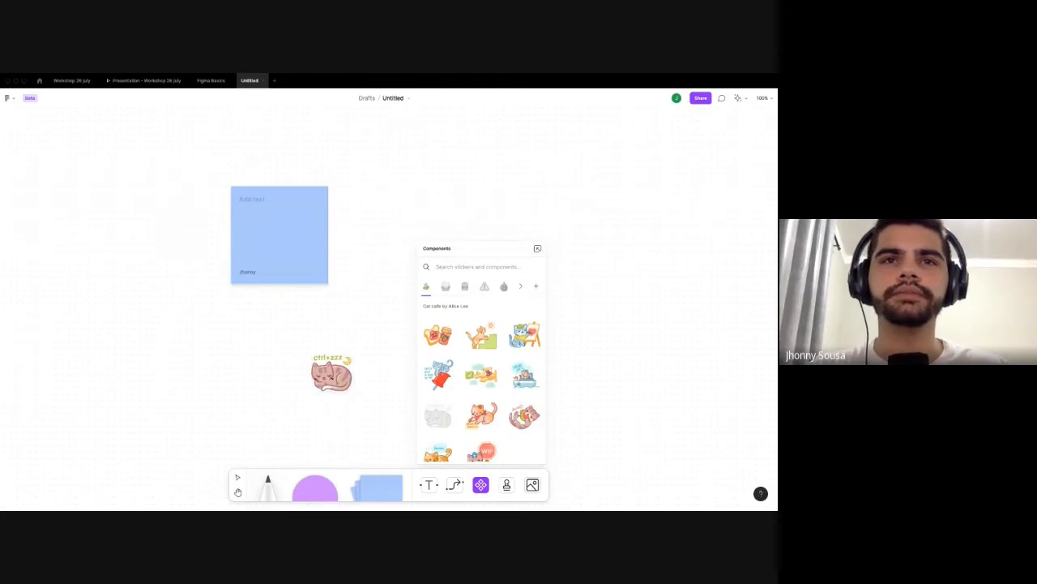
key(Delete)
key(ctrl+z)
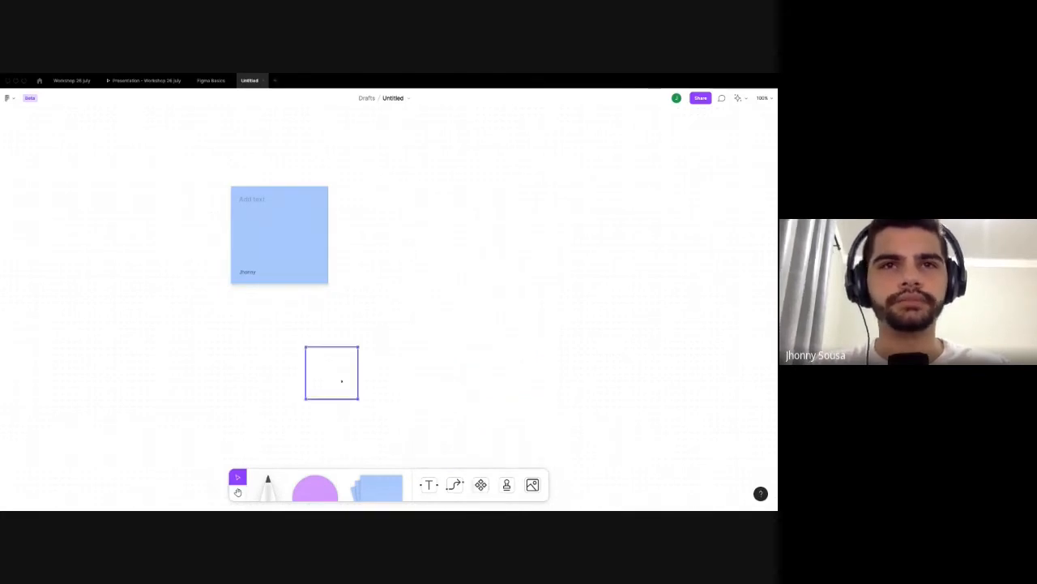
key(ctrl+z)
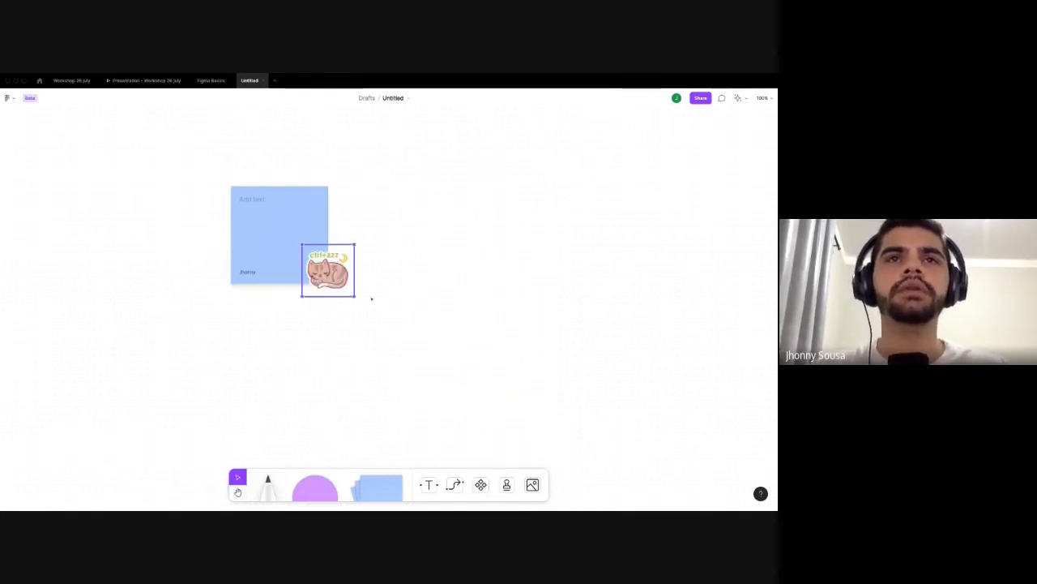
click(414, 308)
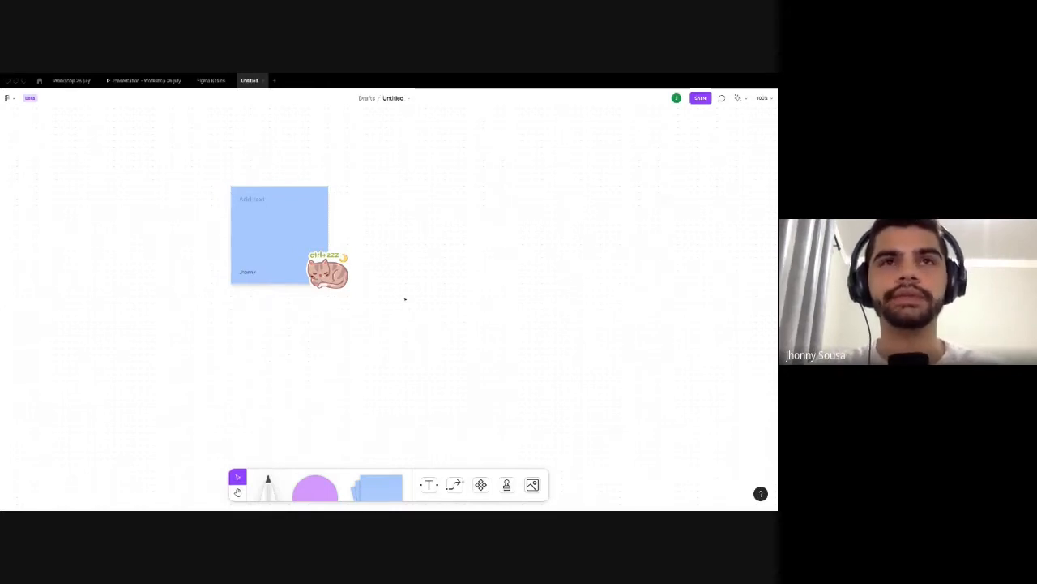
click(328, 272)
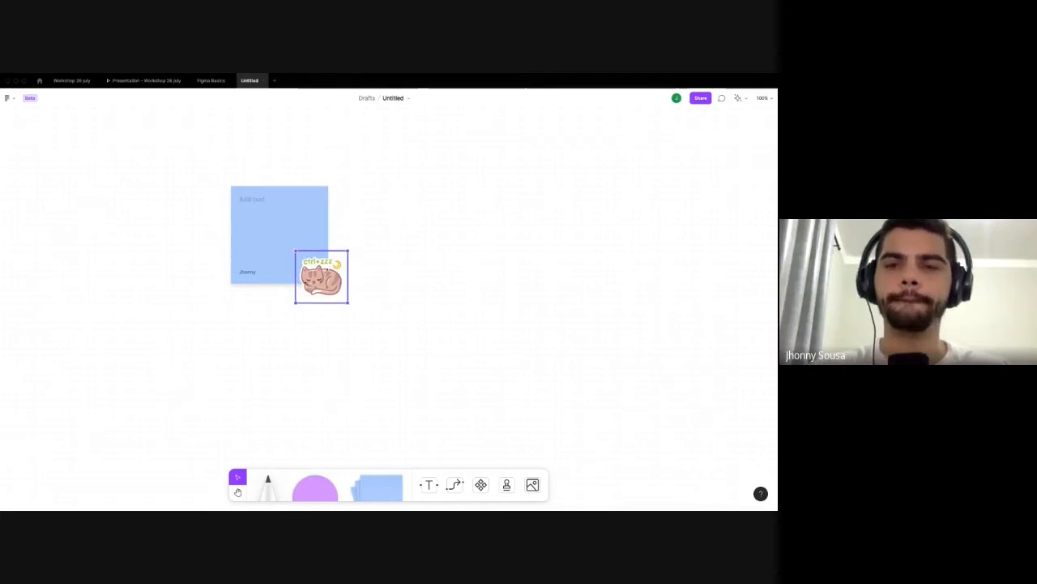
Delete the cat sticker and the blue sticky note, and close the untitled FigJam file.
key(Delete)
click(316, 256)
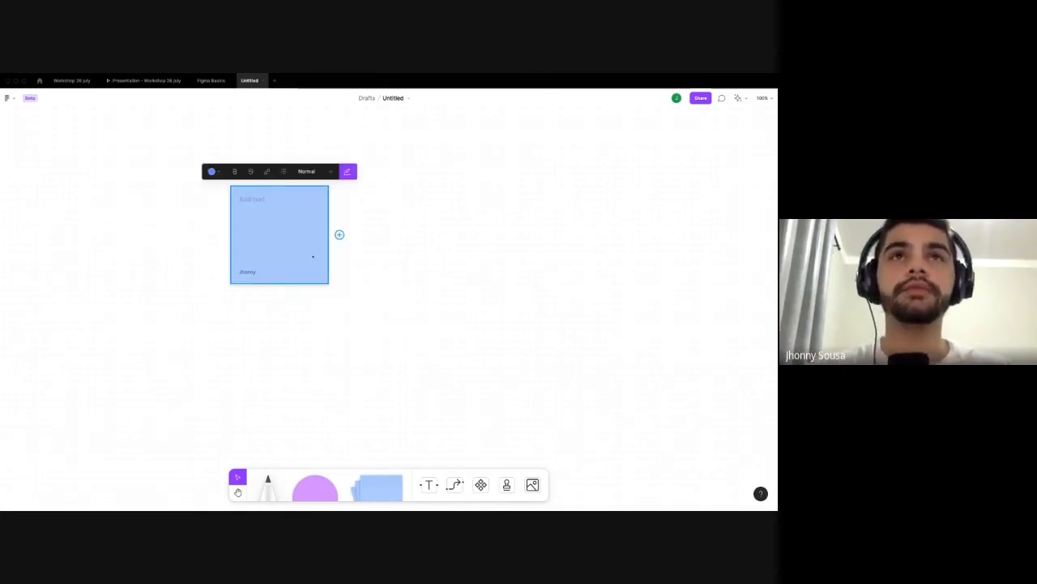
key(Delete)
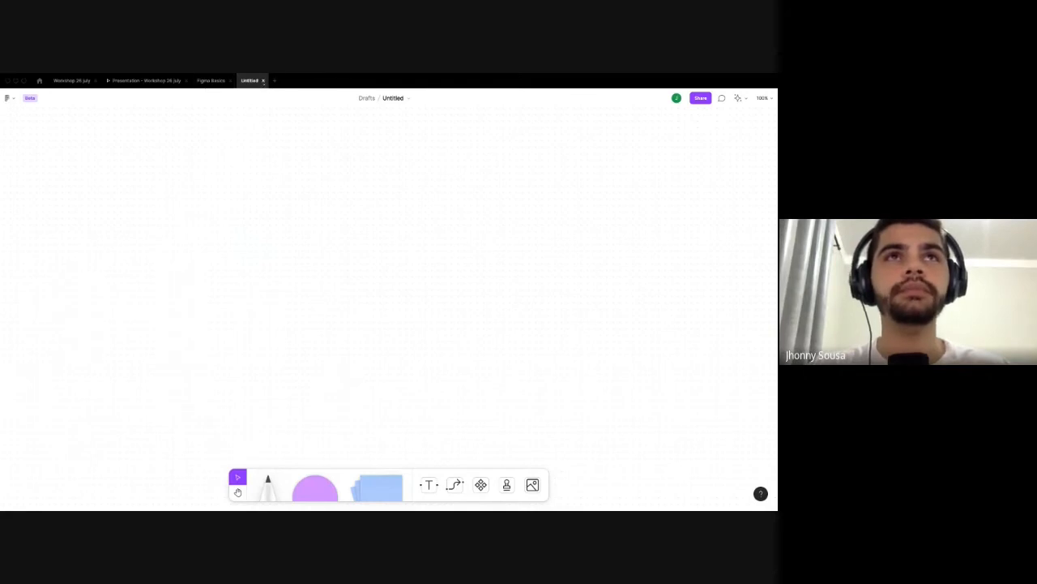
click(263, 80)
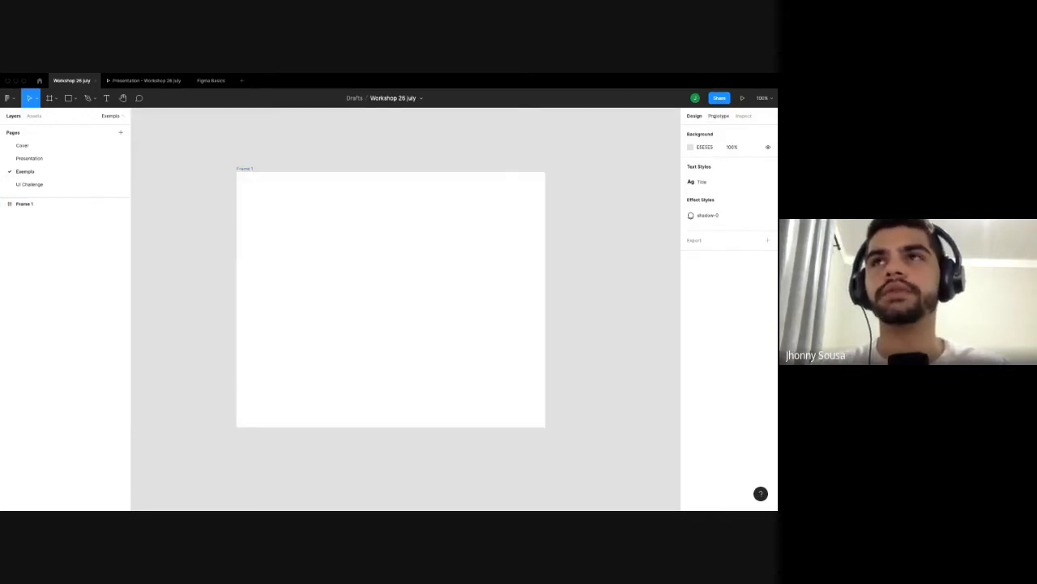
Glance at the prototype settings and draw a square of about 222 × 222 in the middle of Frame 1.
click(719, 115)
click(693, 116)
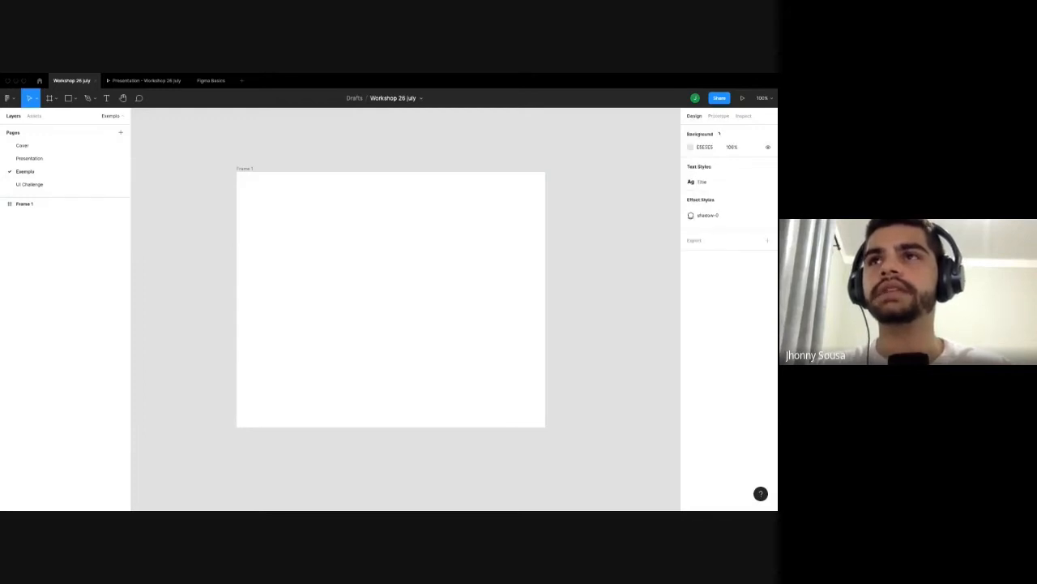
key(r)
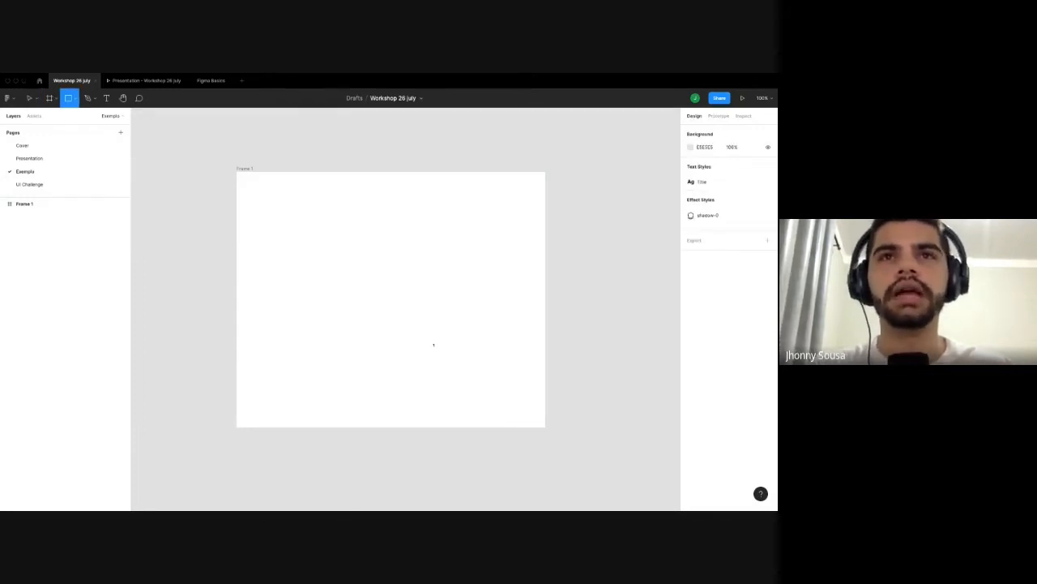
drag(349, 254, 436, 344)
click(417, 301)
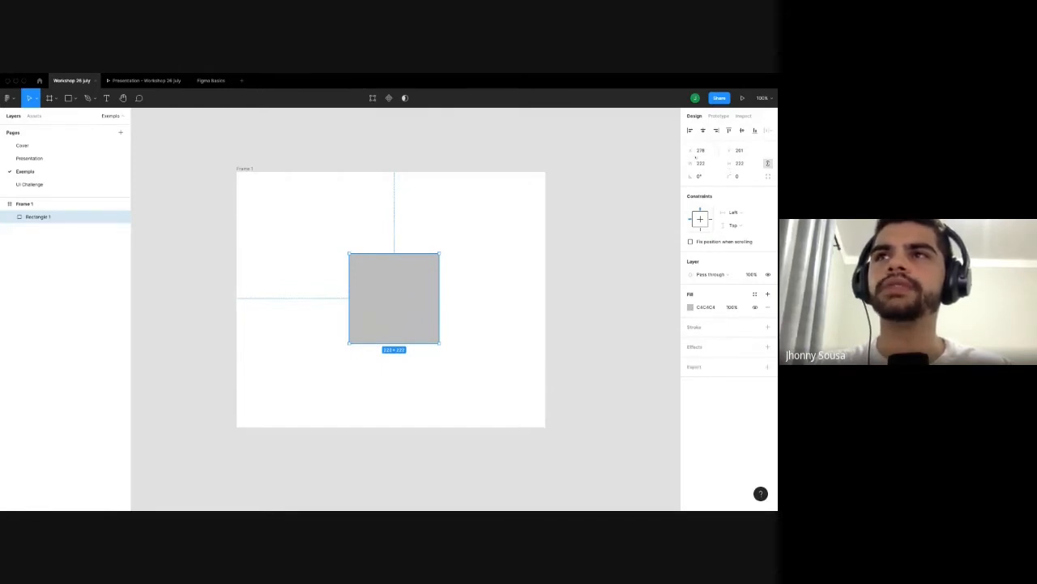
Try a width of 234 on the square with its proportions locked, and undo the change.
click(711, 163)
text(234)
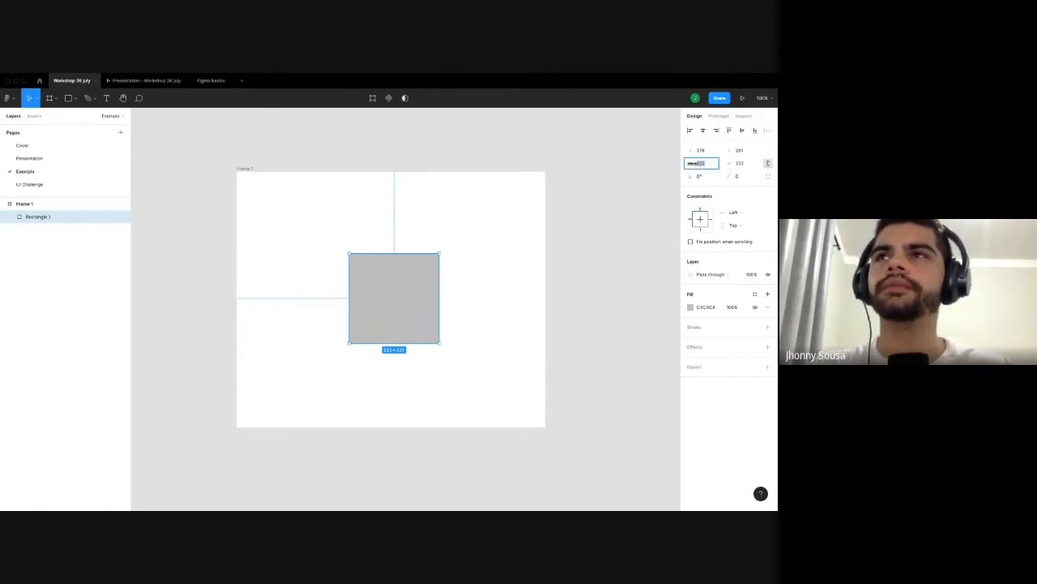
key(Return)
key(ctrl+z)
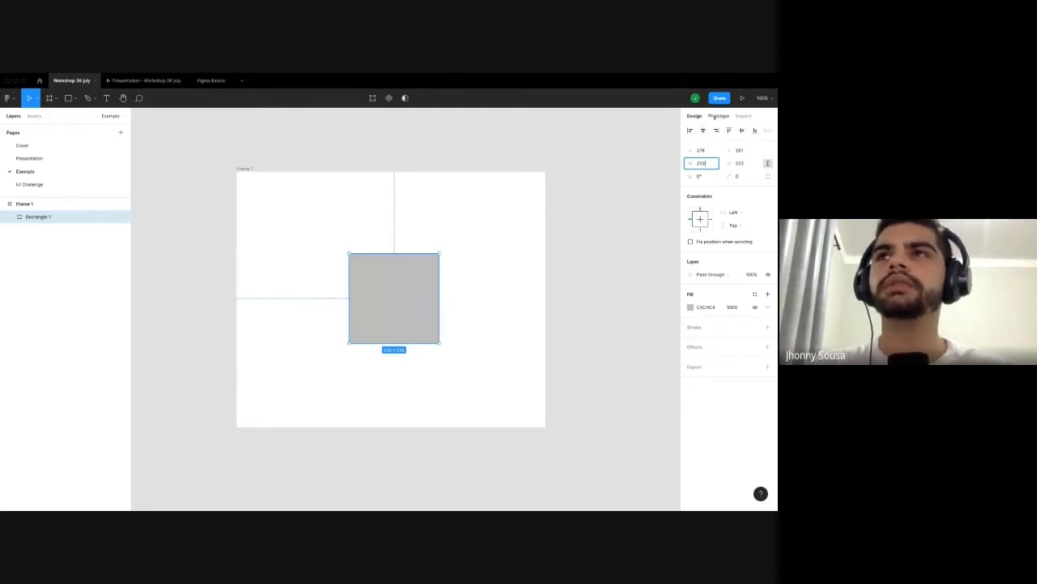
View the square's prototype options and examine its properties and CSS code in the inspection view.
click(718, 116)
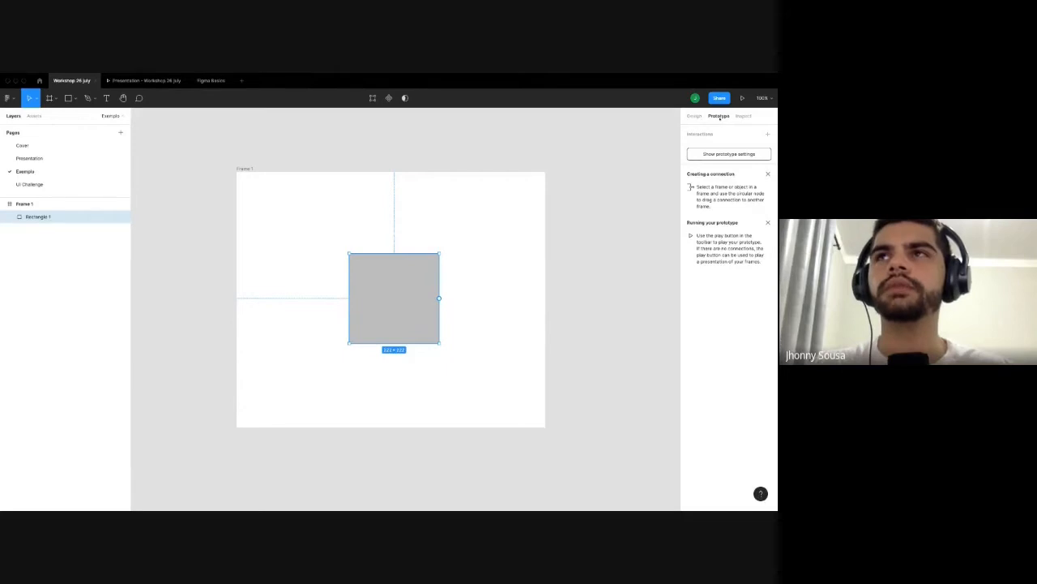
click(744, 116)
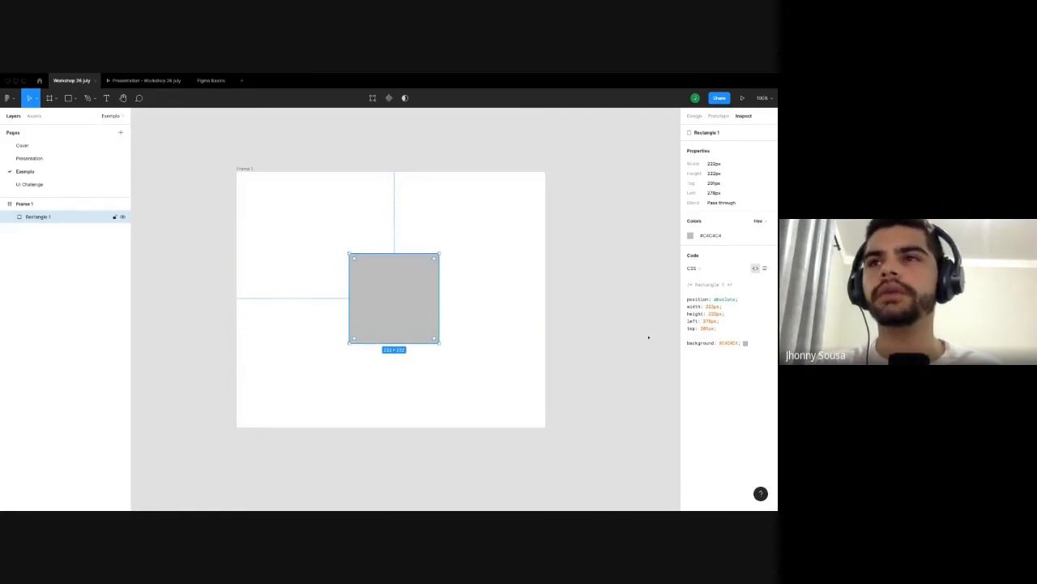
drag(741, 343, 687, 292)
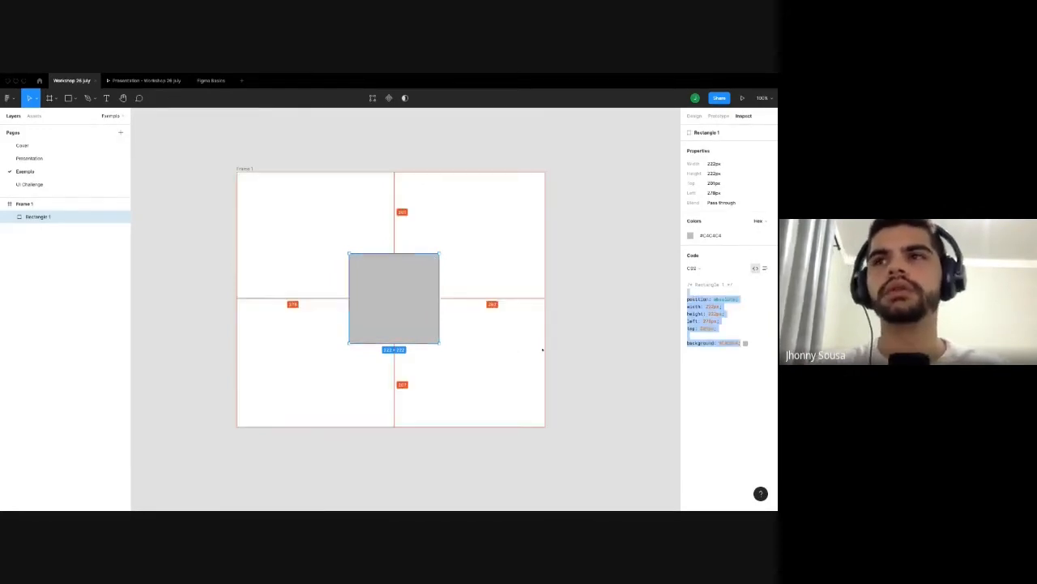
click(583, 352)
click(400, 310)
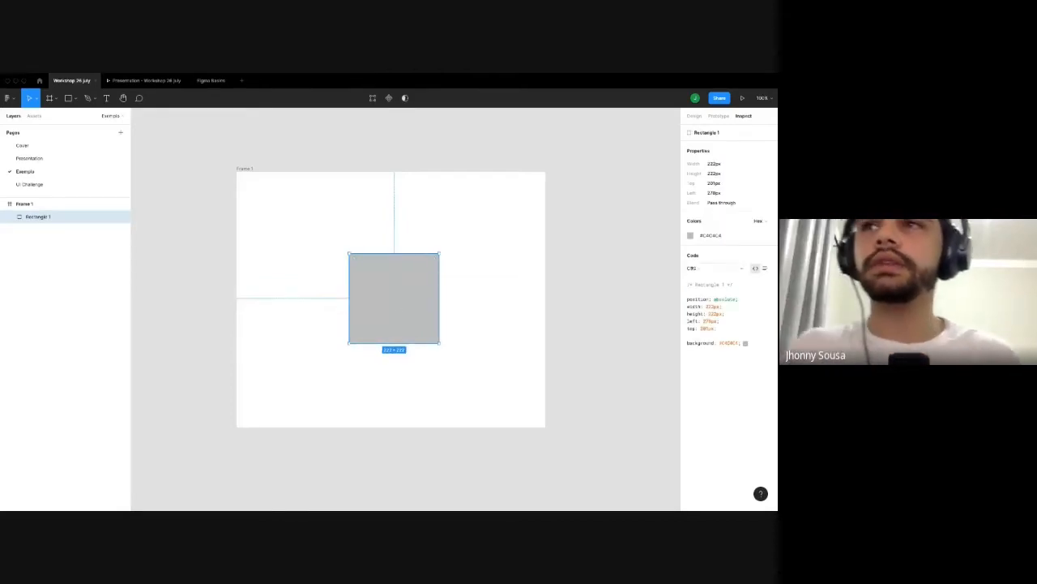
Display the square's code for iOS and move the square to 204 px below Frame 1's upper edge.
click(698, 268)
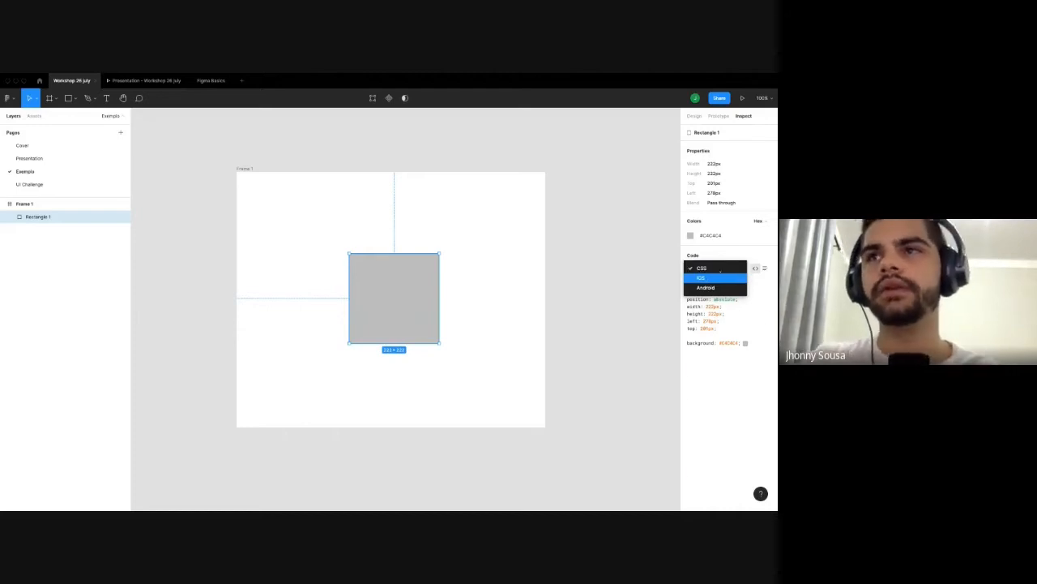
click(720, 273)
scroll(718, 454, down, 1)
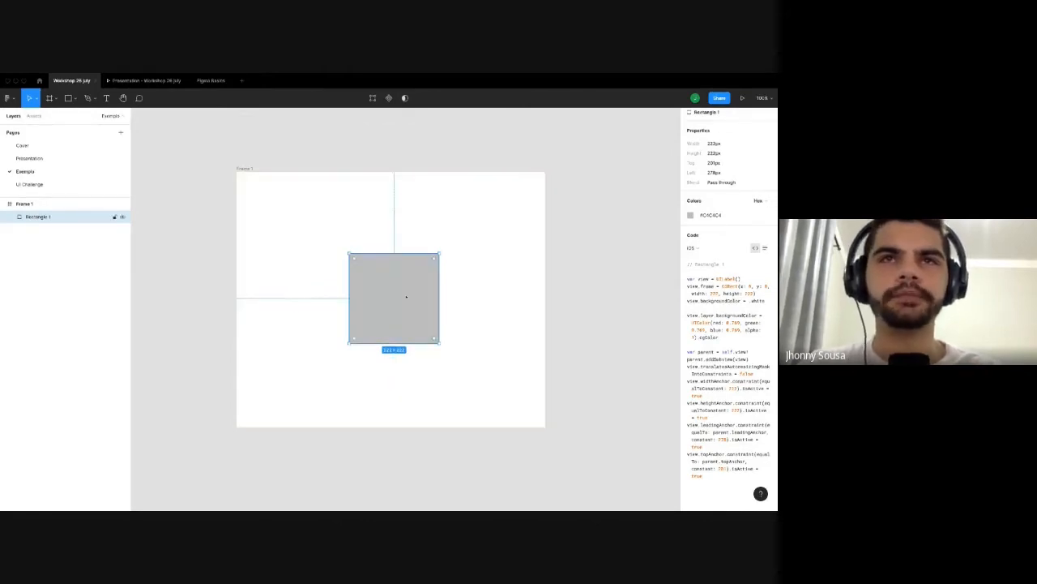
drag(404, 293, 403, 295)
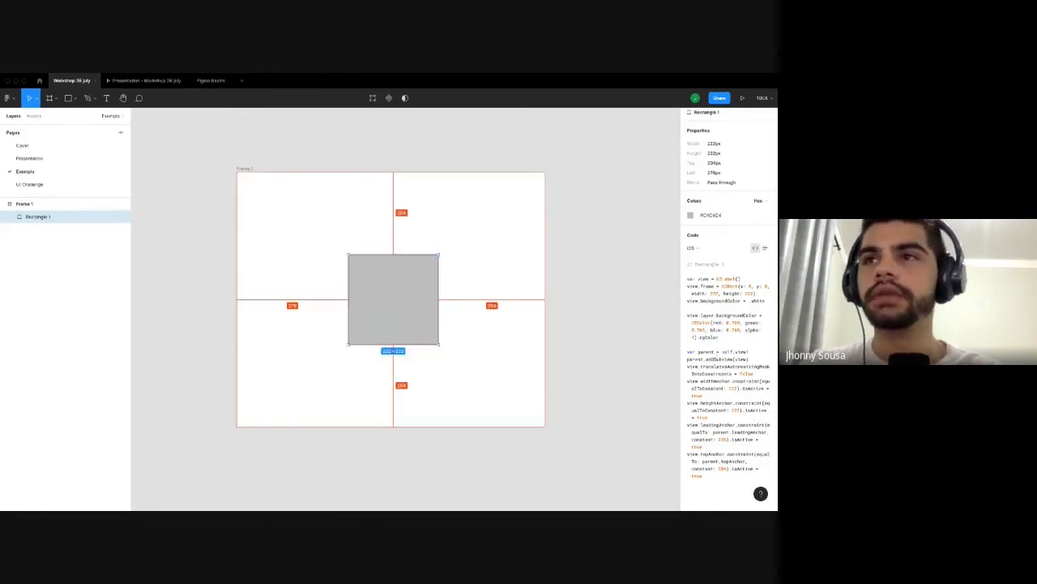
Examine the square's Android code, compare it with the list of properties and return to the code form.
click(707, 249)
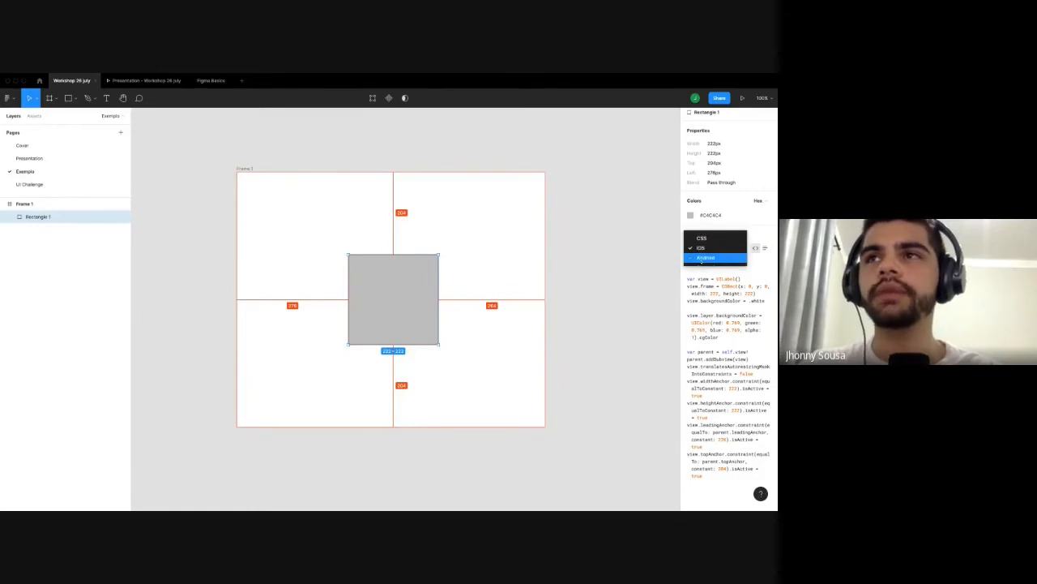
click(705, 253)
scroll(713, 389, down, 5)
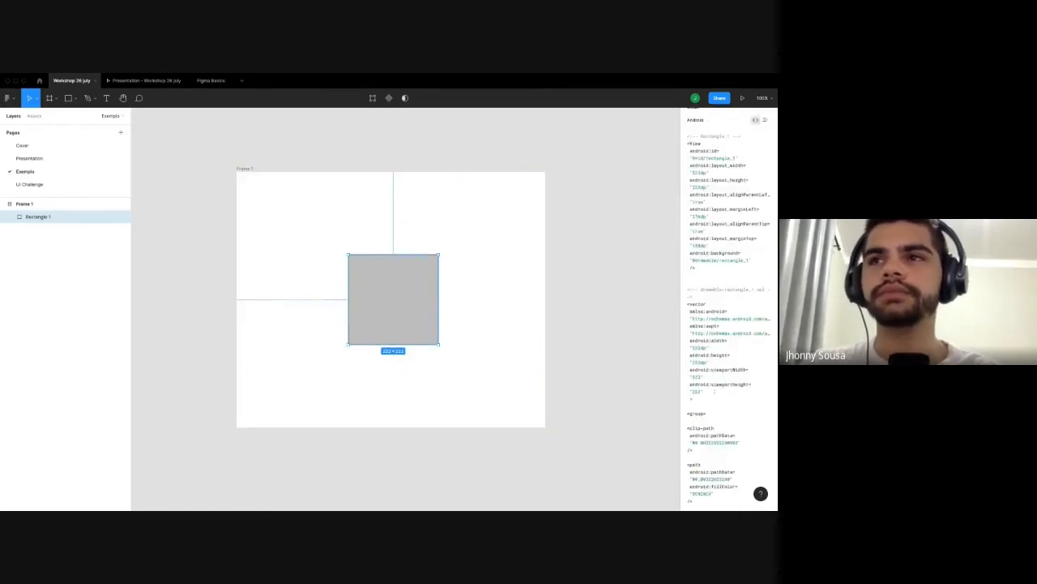
scroll(713, 419, up, 6)
click(765, 269)
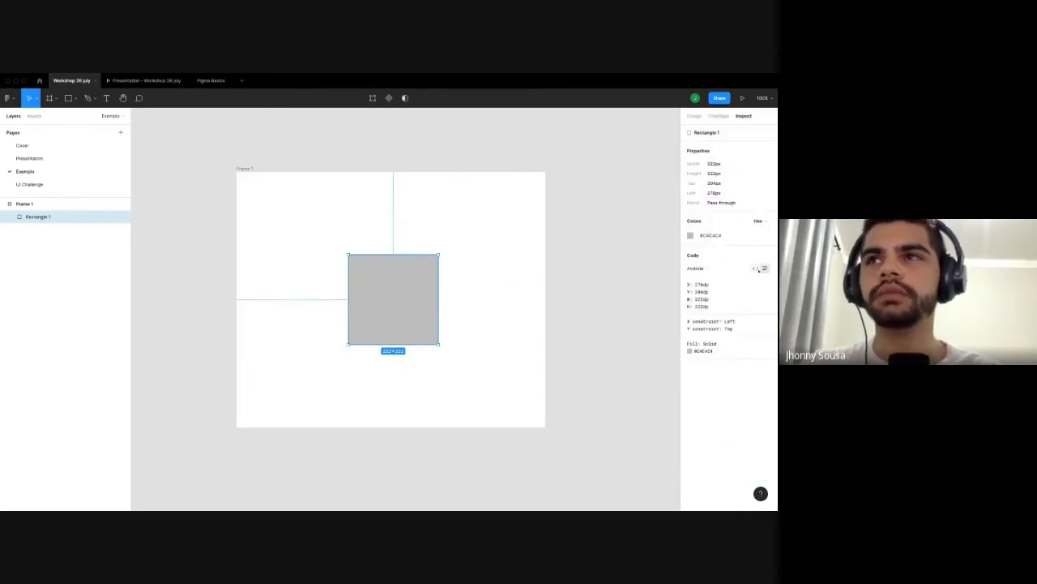
click(755, 268)
Set the inspection code language back to CSS and deselect the square.
click(695, 268)
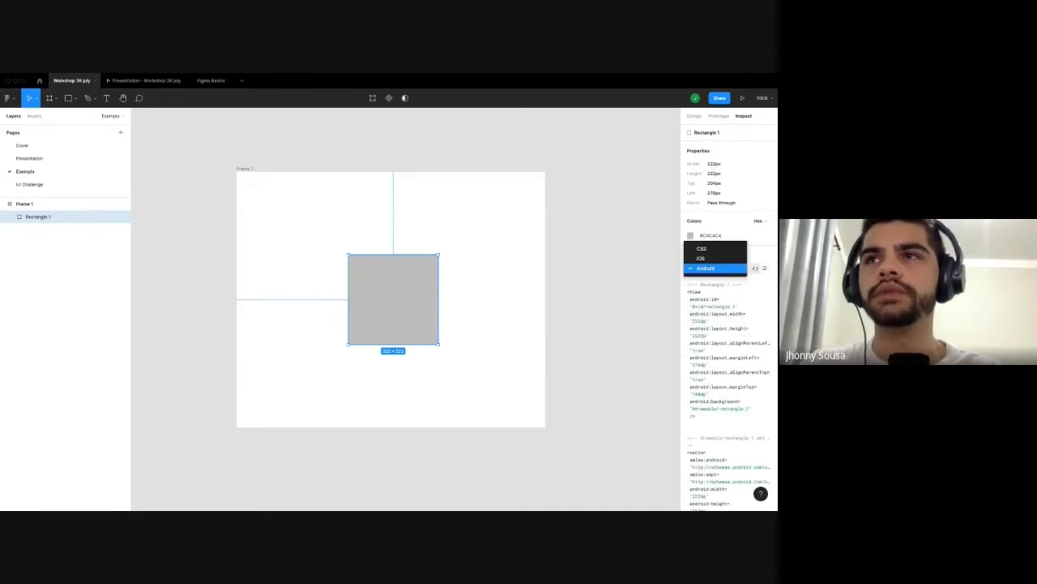
click(696, 240)
click(563, 260)
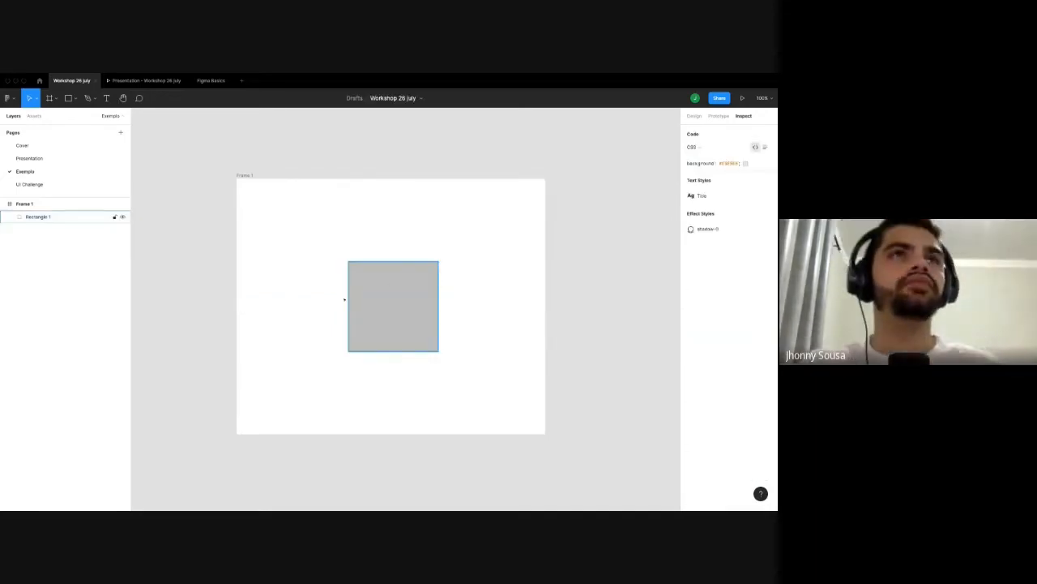
Centre the square horizontally in Frame 1 at 270 px from either side, and add a page named XD.
drag(390, 299, 388, 299)
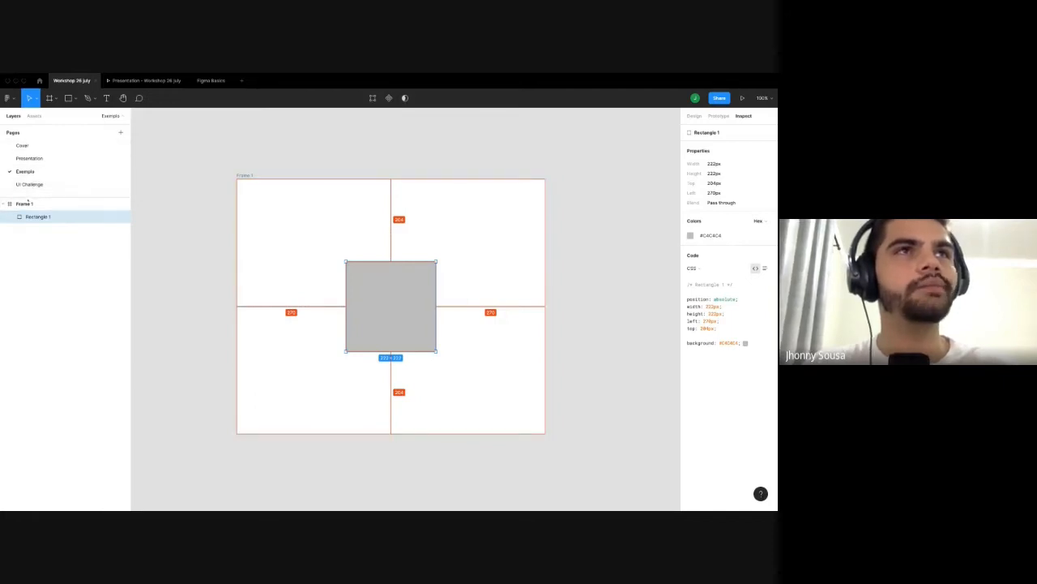
click(120, 132)
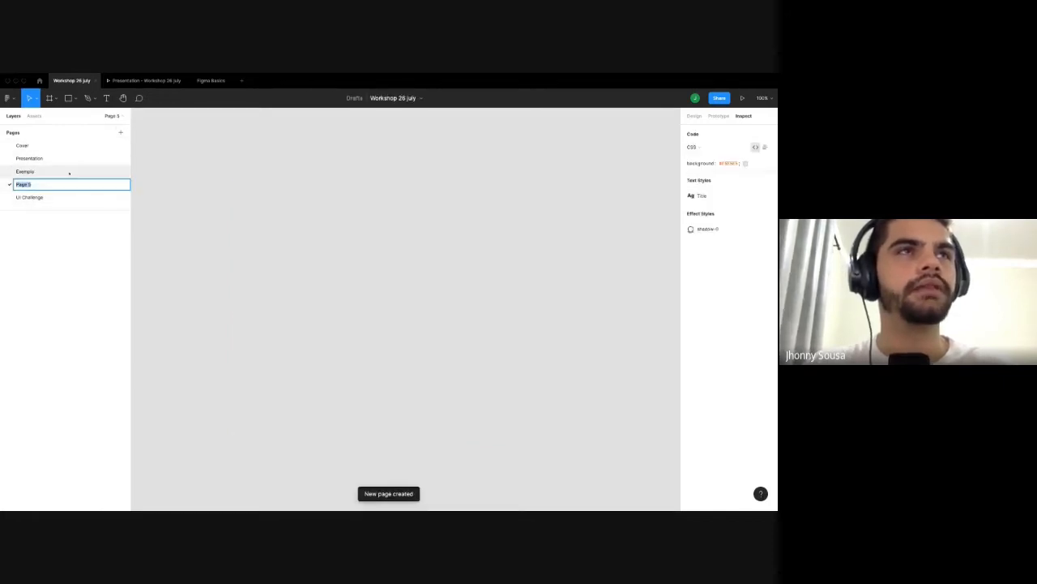
text(xD)
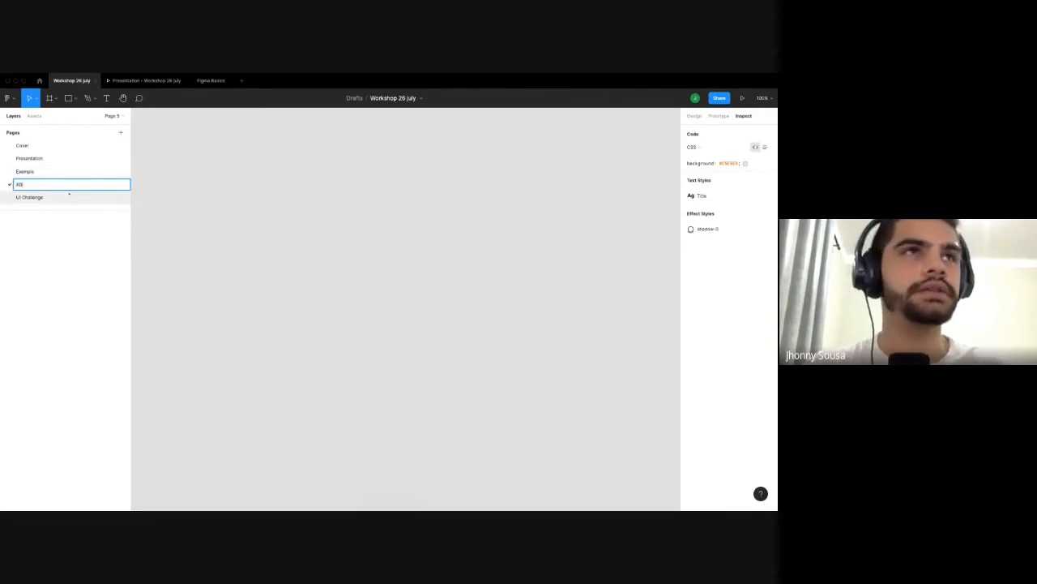
key(Return)
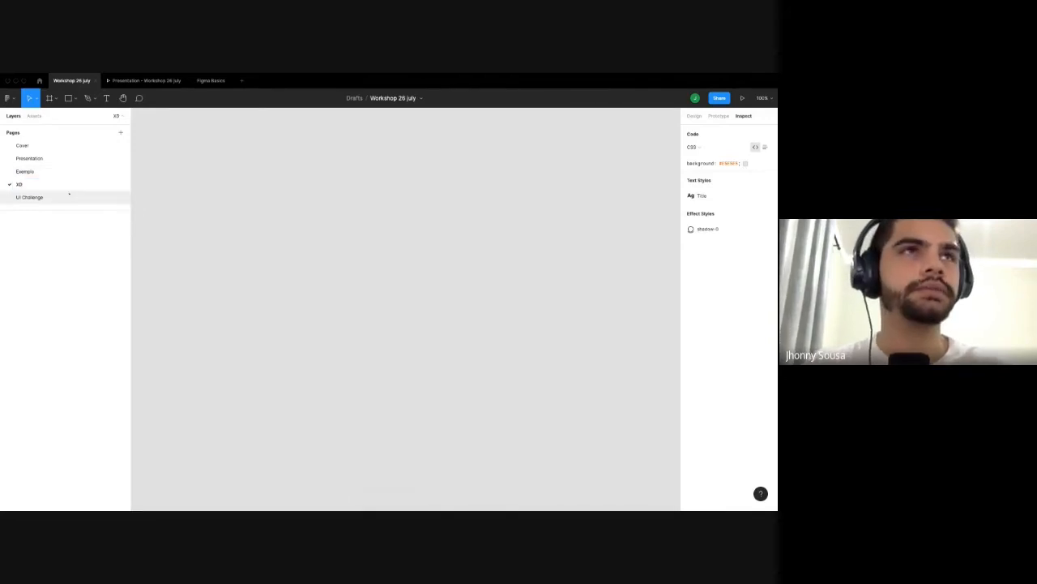
Draw a frame about 921 × 549 px on the Cover page.
click(43, 147)
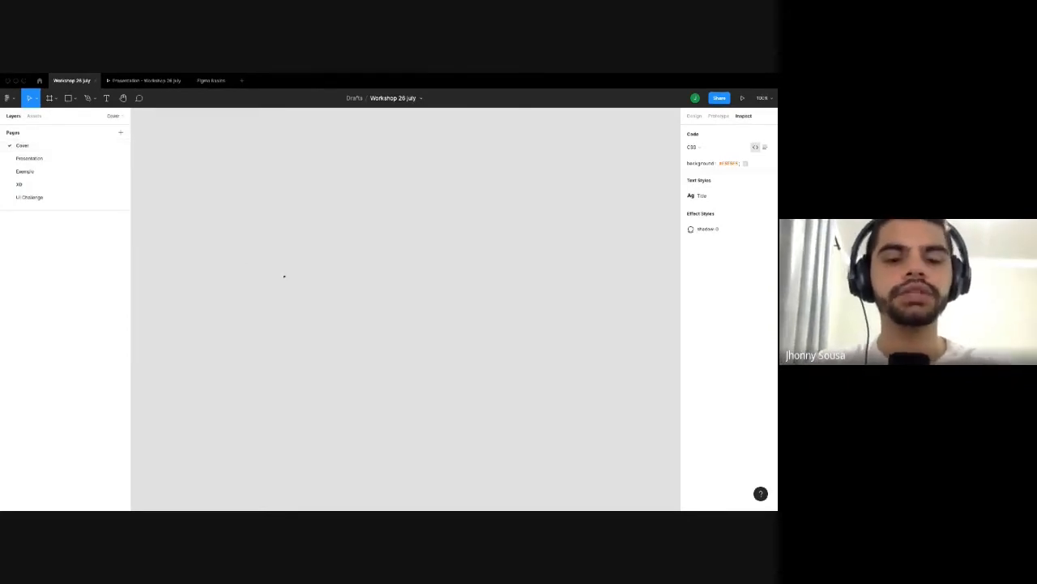
key(f)
drag(192, 173, 566, 398)
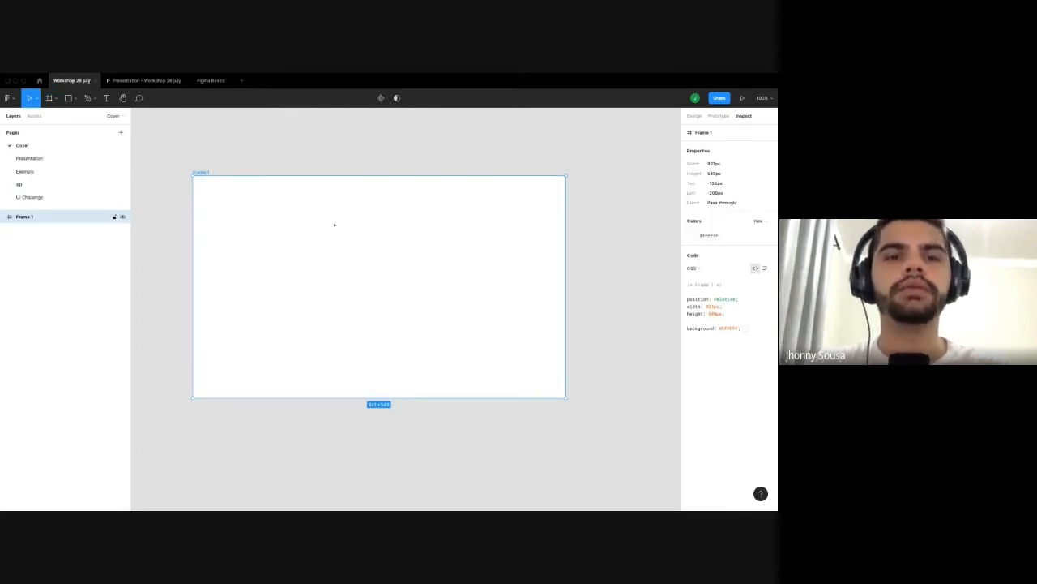
right_click(289, 232)
key(Escape)
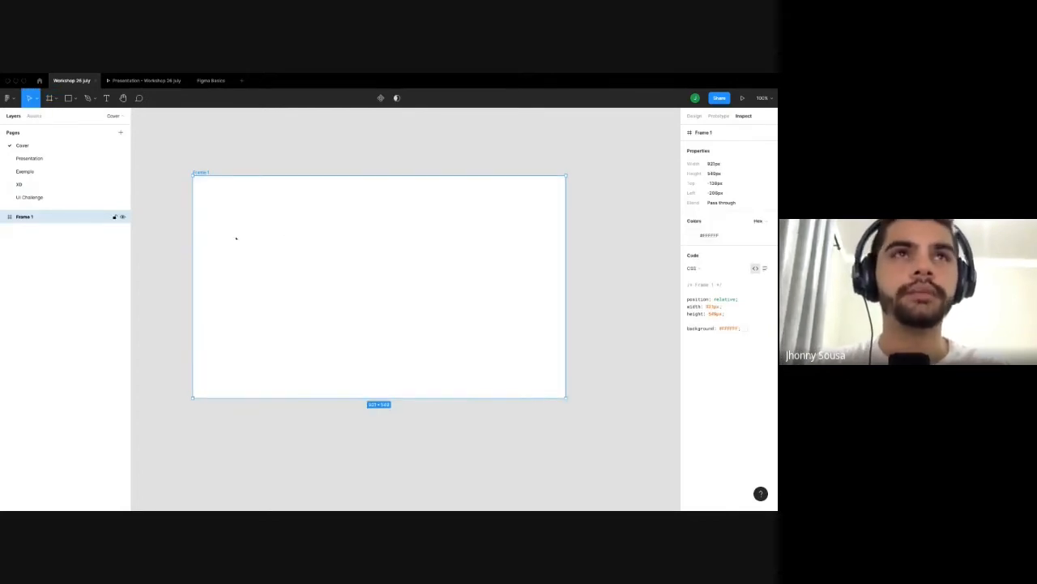
Draw a rectangle covering the whole frame on the Cover page.
key(r)
drag(193, 176, 566, 398)
right_click(278, 228)
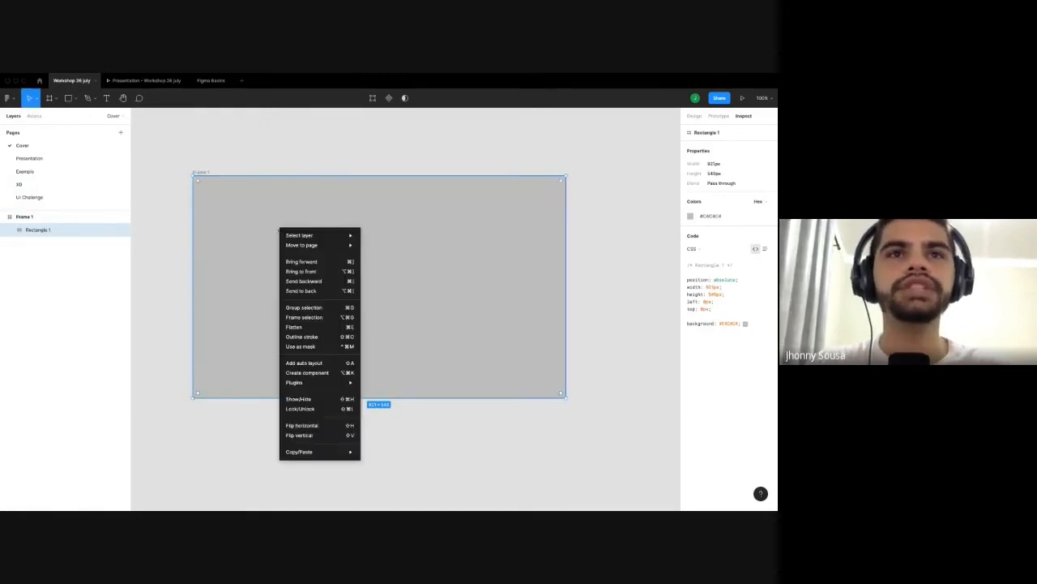
View the thumbnails of the recently viewed files and try to set the cover frame as the Workshop 26 july thumbnail.
right_click(200, 172)
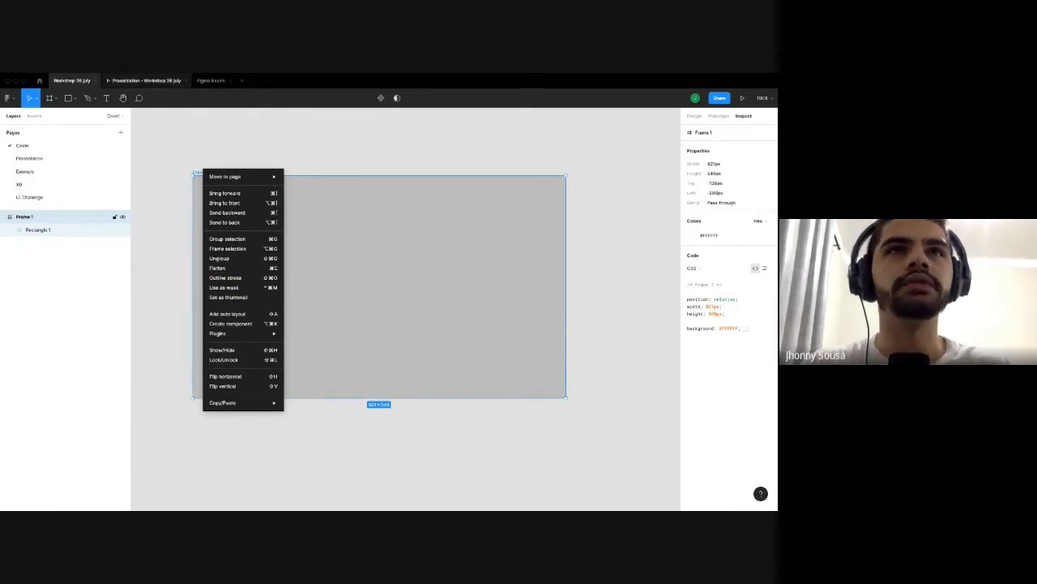
click(39, 81)
click(38, 80)
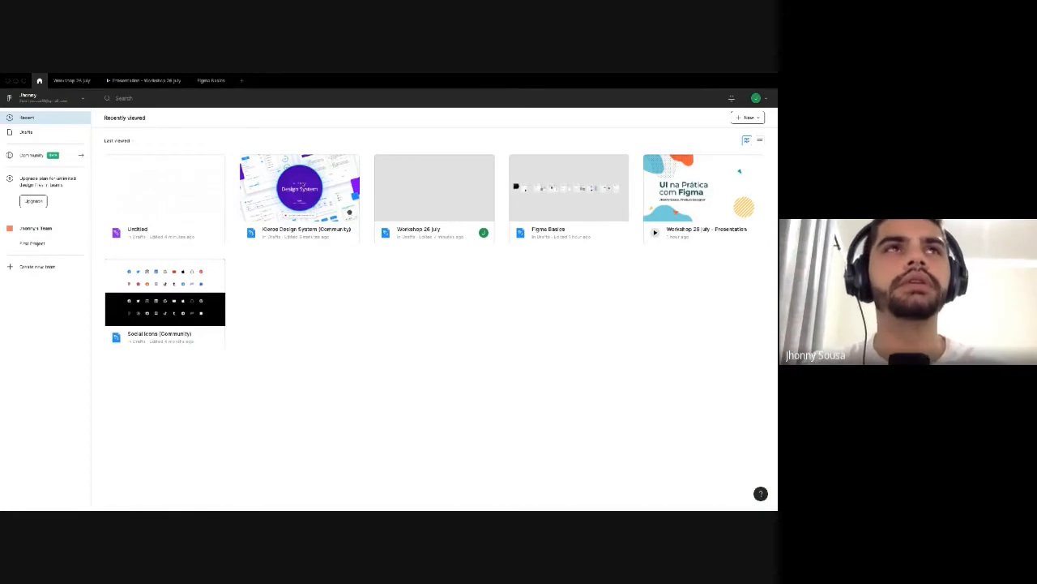
click(71, 80)
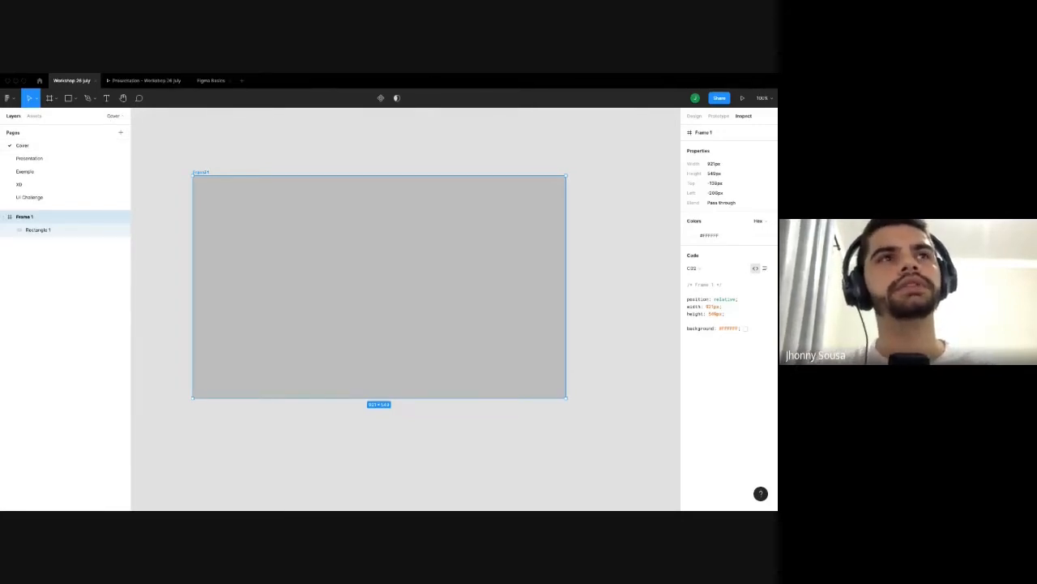
right_click(200, 172)
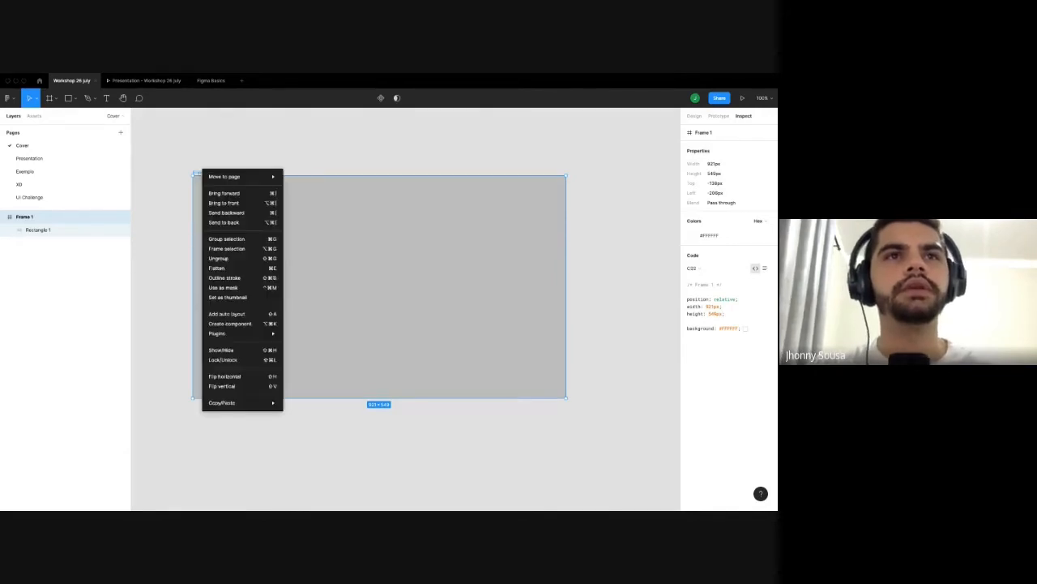
click(233, 298)
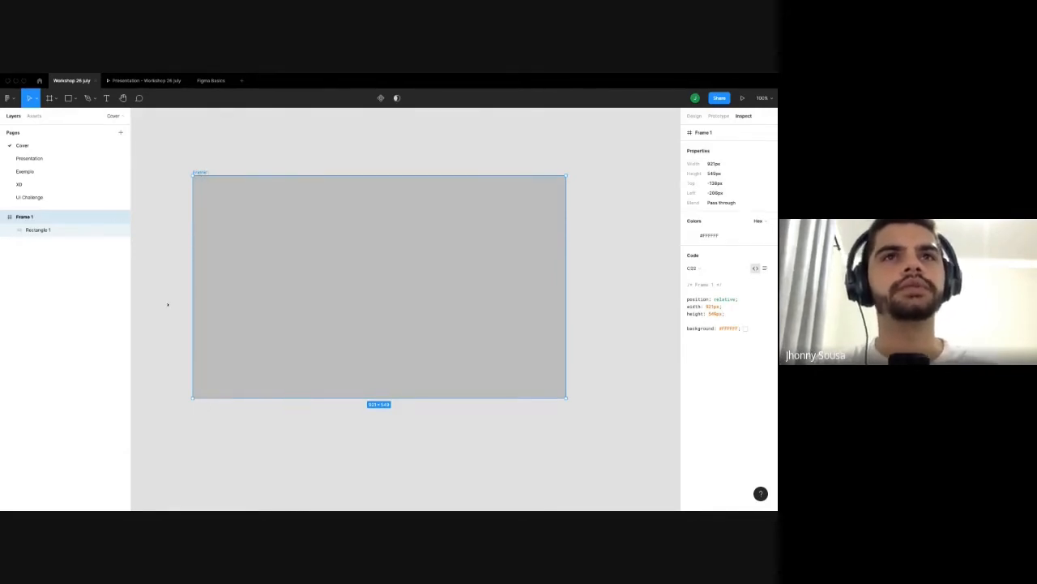
Add the text "PROJETO 01" over the rectangle and centre it in the cover frame.
key(t)
click(296, 283)
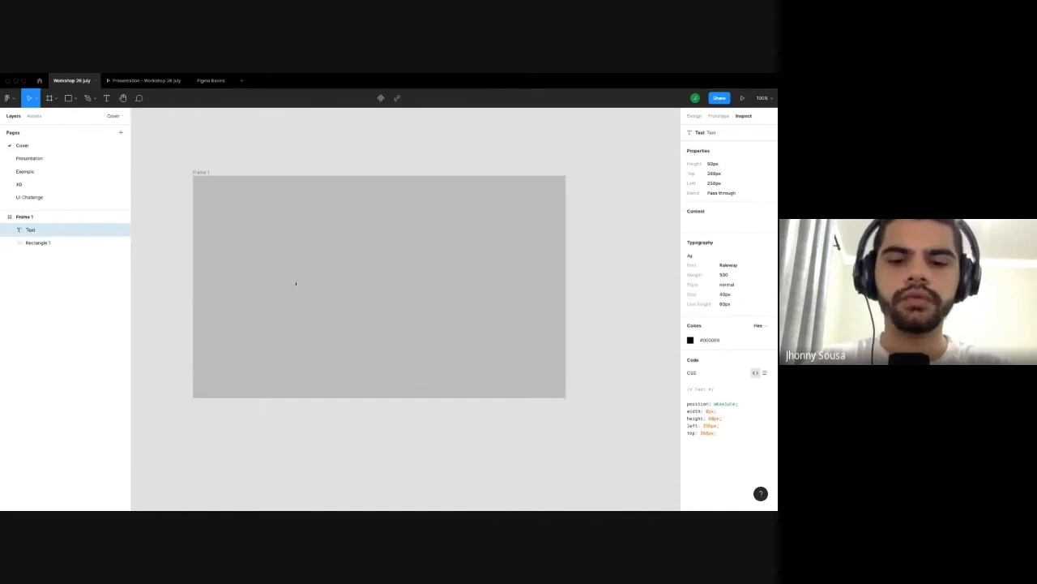
text(PROJETO)
key(Escape)
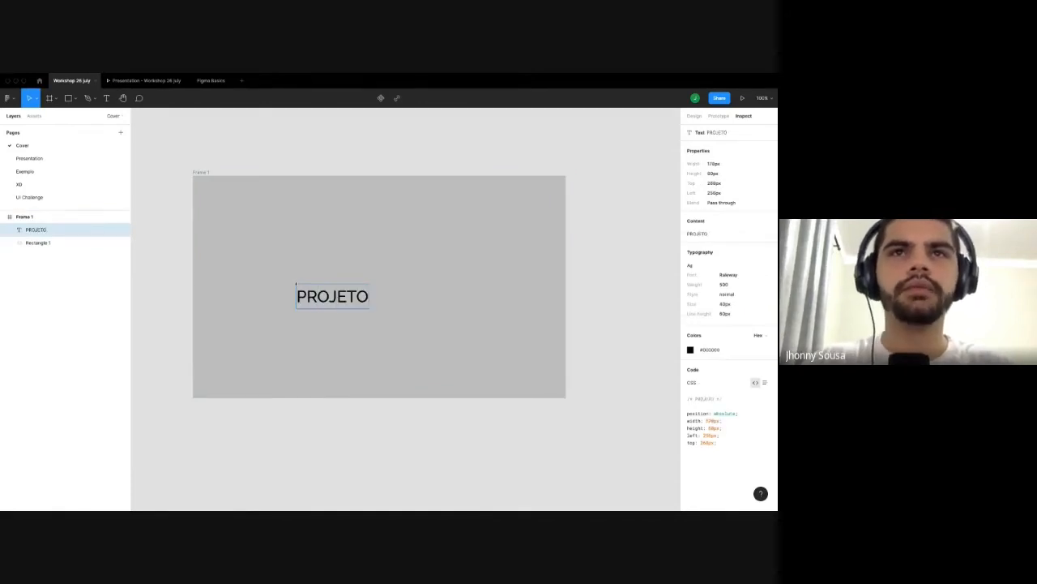
text(01)
key(Escape)
drag(342, 296, 380, 287)
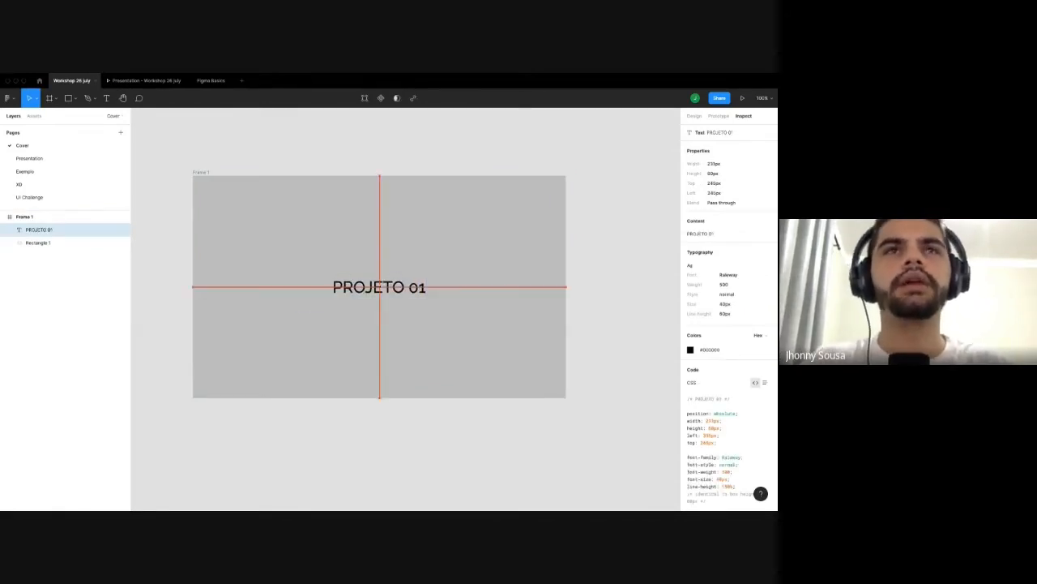
Set the cover frame as the file thumbnail, check it among the recently viewed files and return to Workshop 26 july.
click(199, 172)
right_click(203, 170)
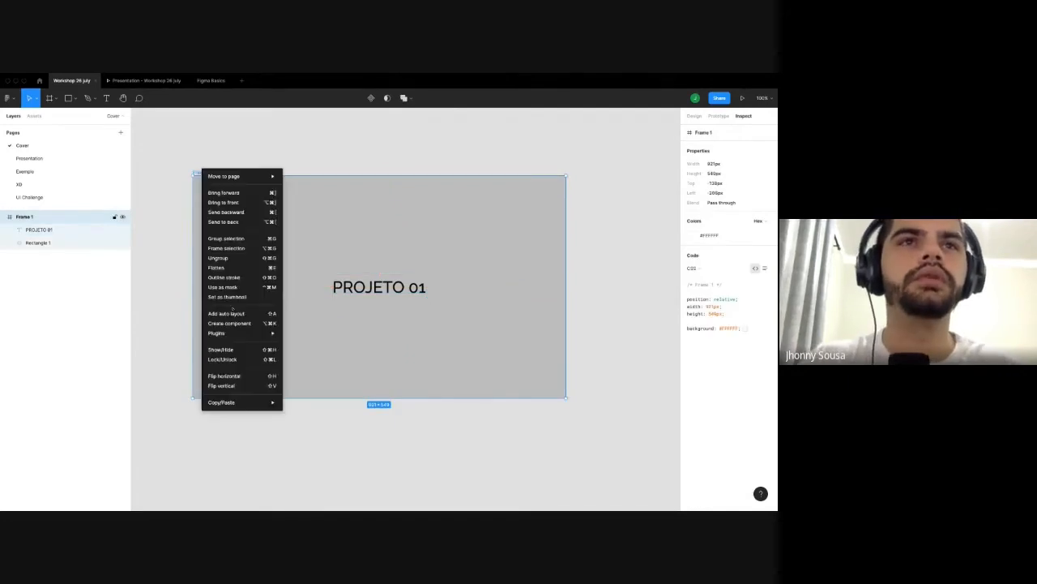
click(228, 297)
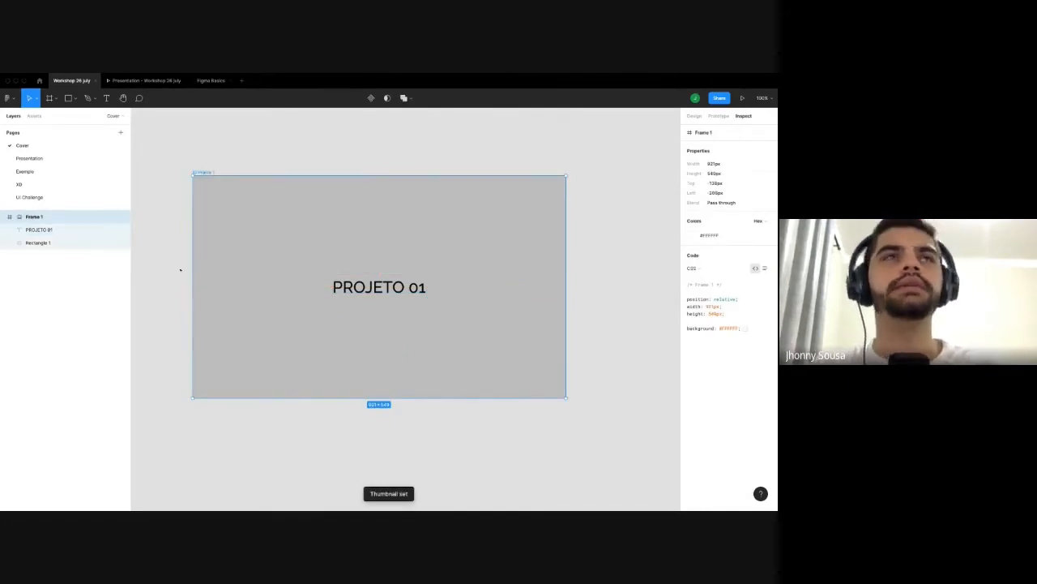
click(38, 80)
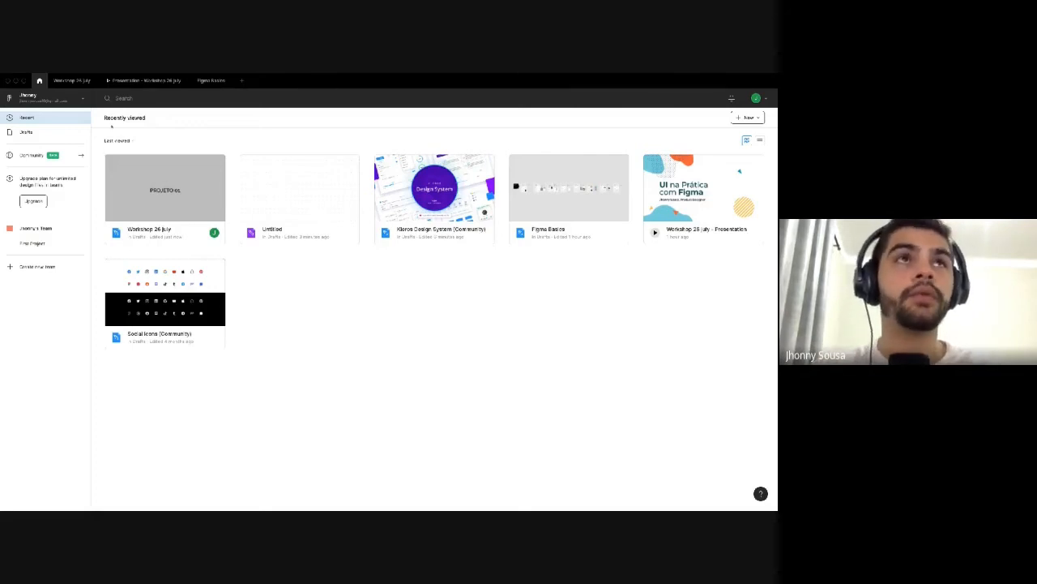
click(72, 80)
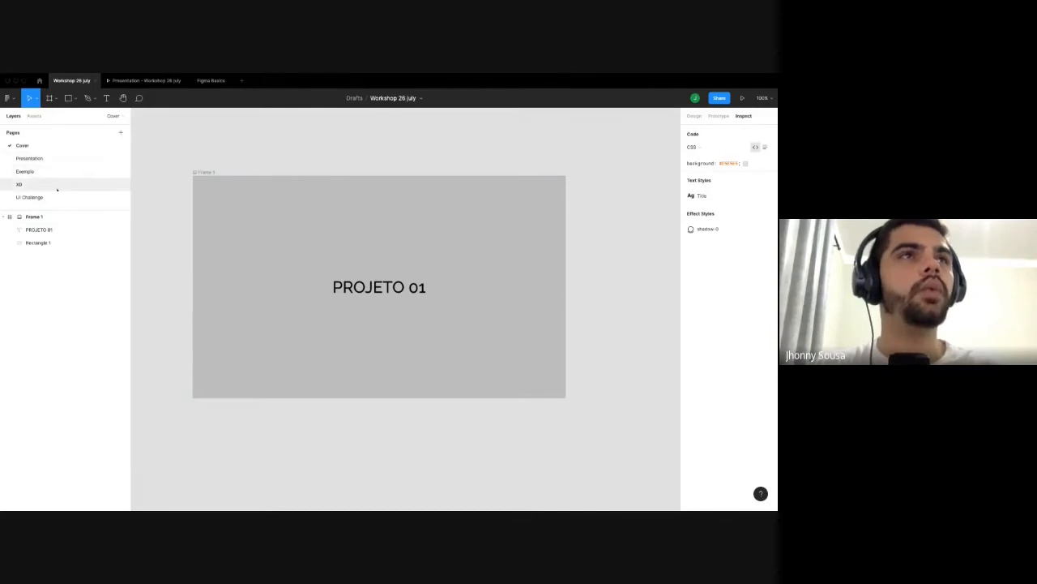
Examine the file's local components, including the 32×32 icons group, and return to the layer list.
click(31, 117)
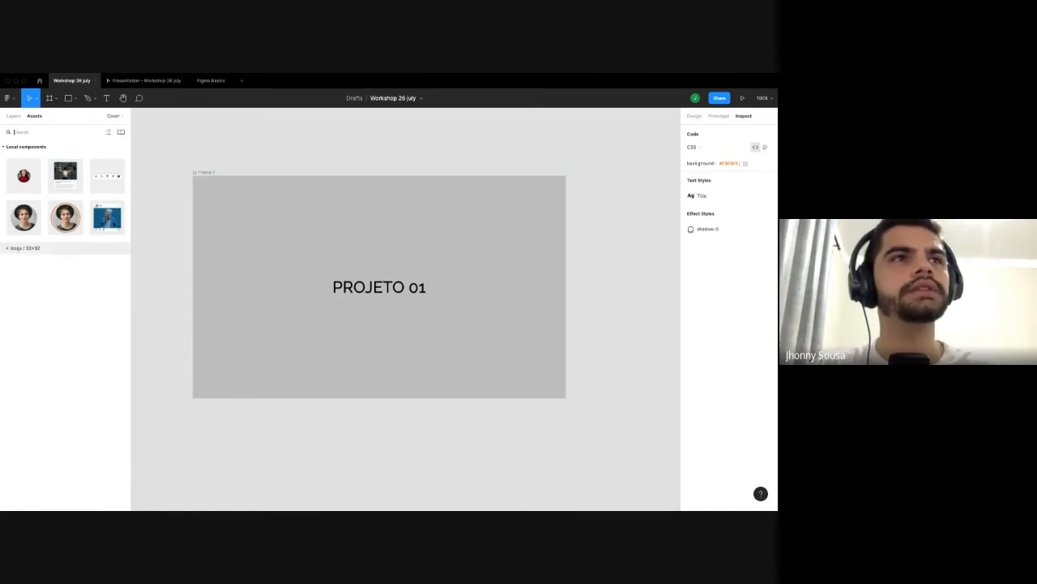
click(7, 248)
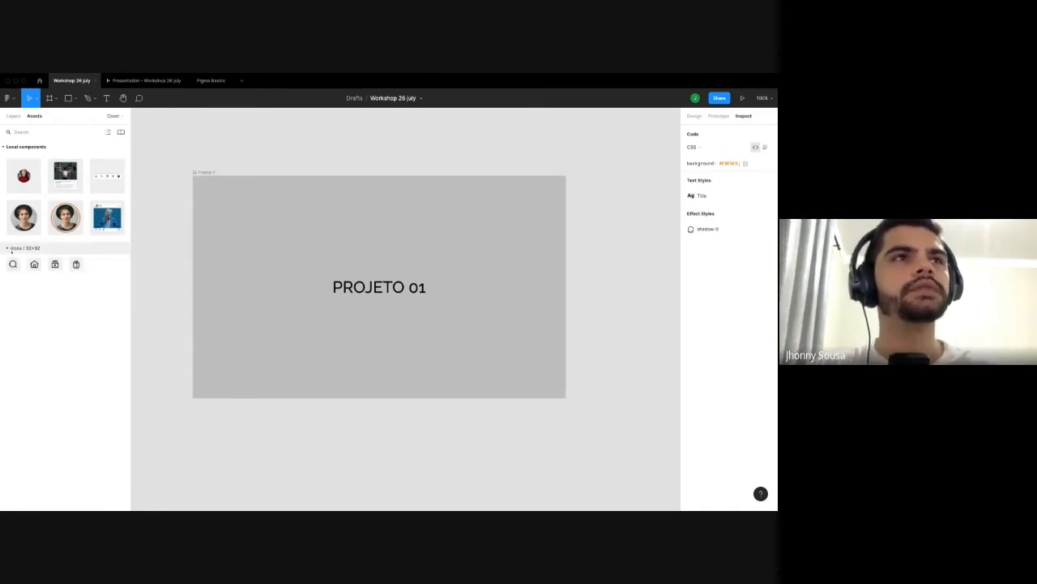
click(25, 146)
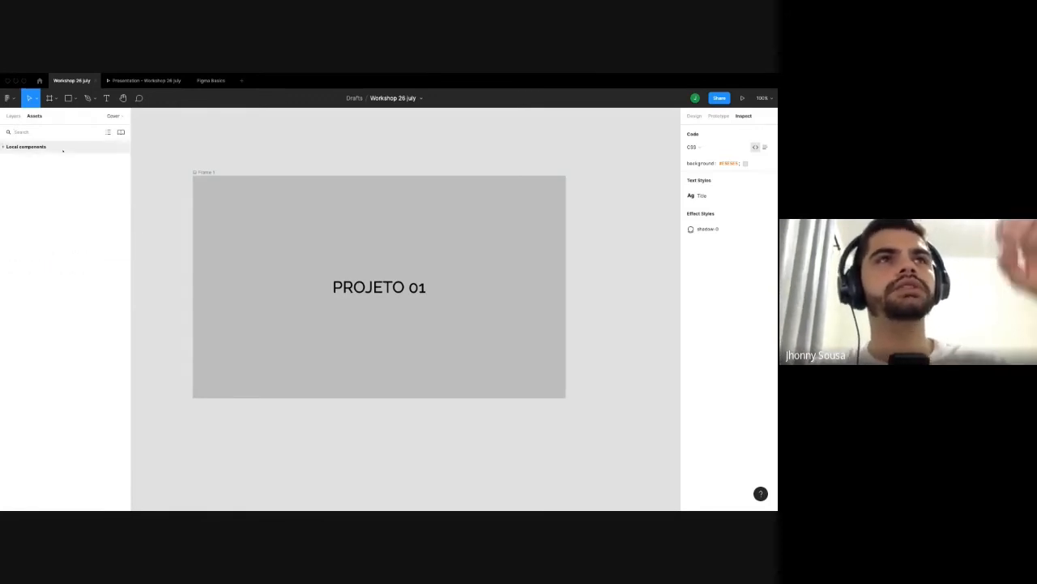
click(13, 116)
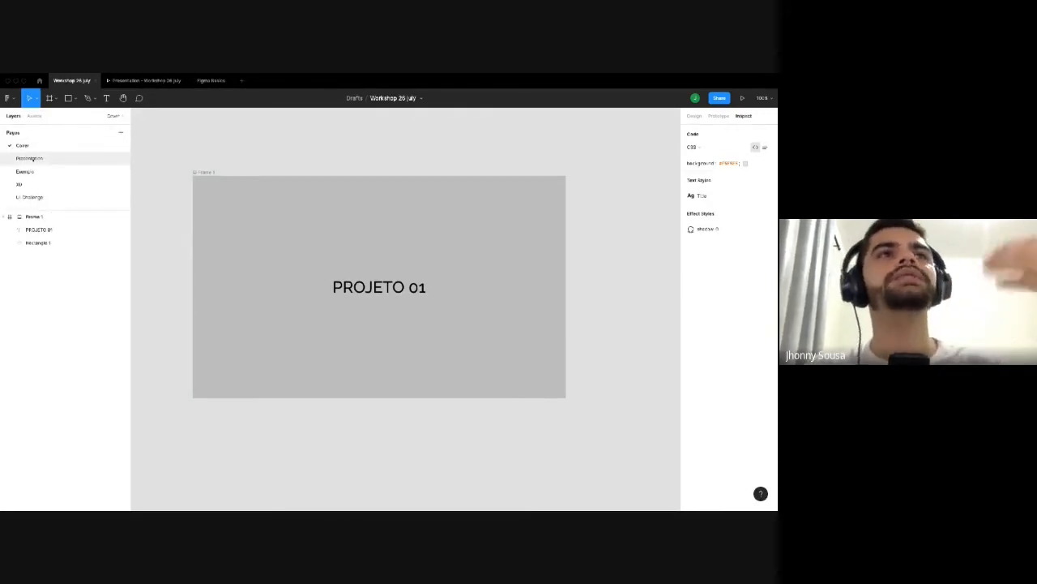
Add two pages named Components and Design below the Cover page.
click(120, 134)
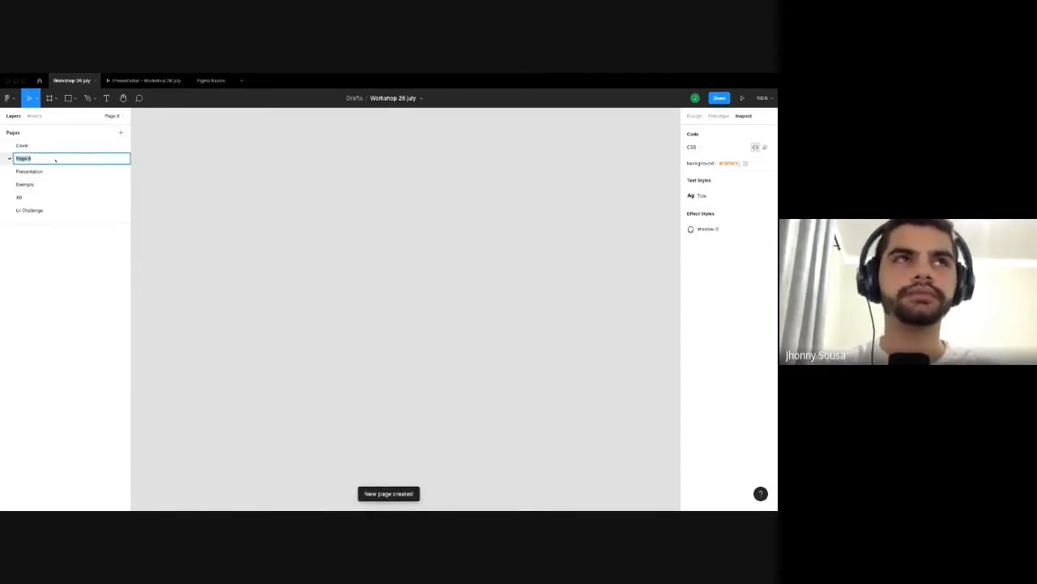
text(Components)
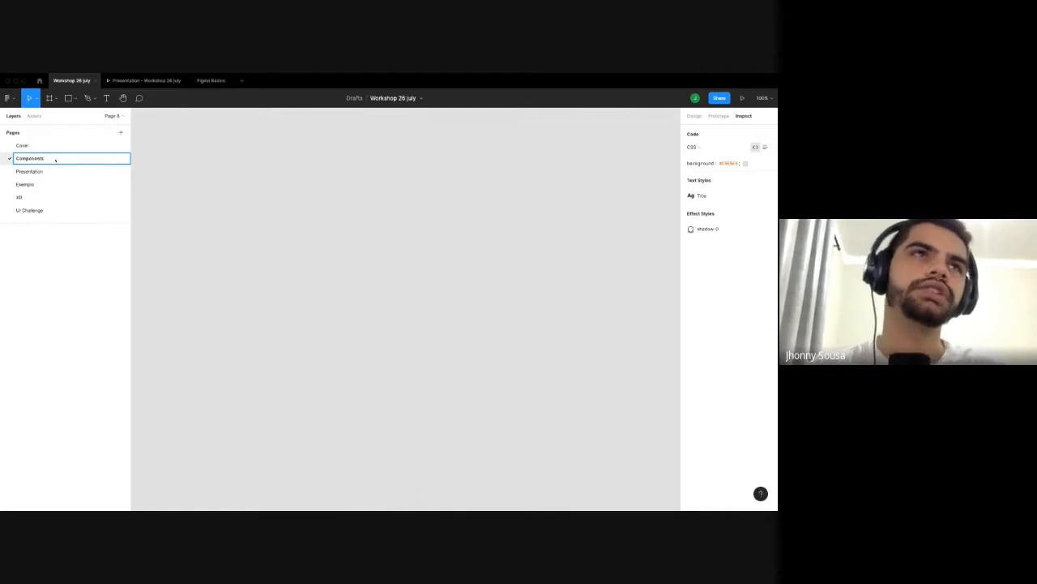
key(Return)
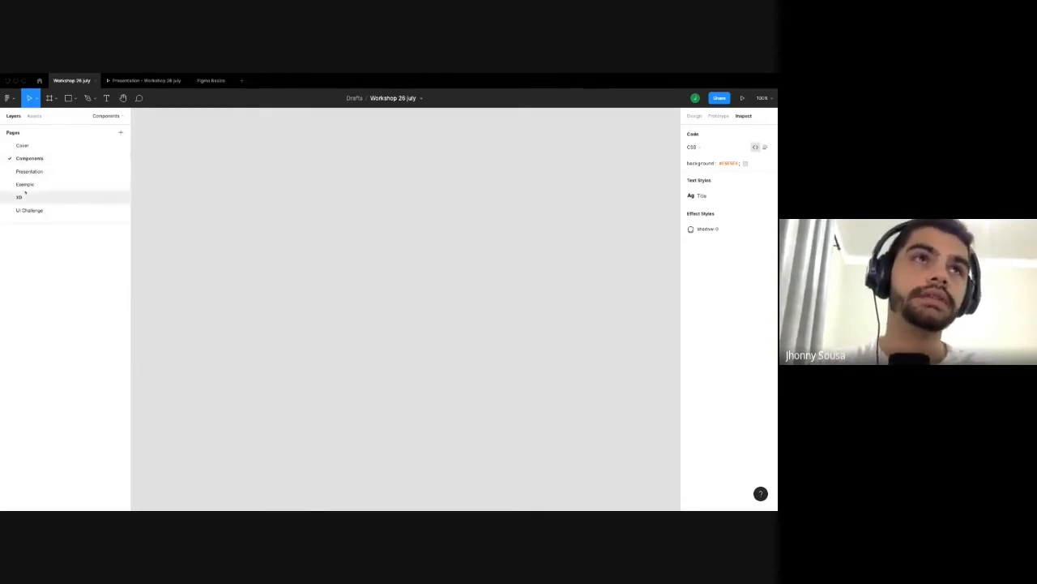
click(120, 132)
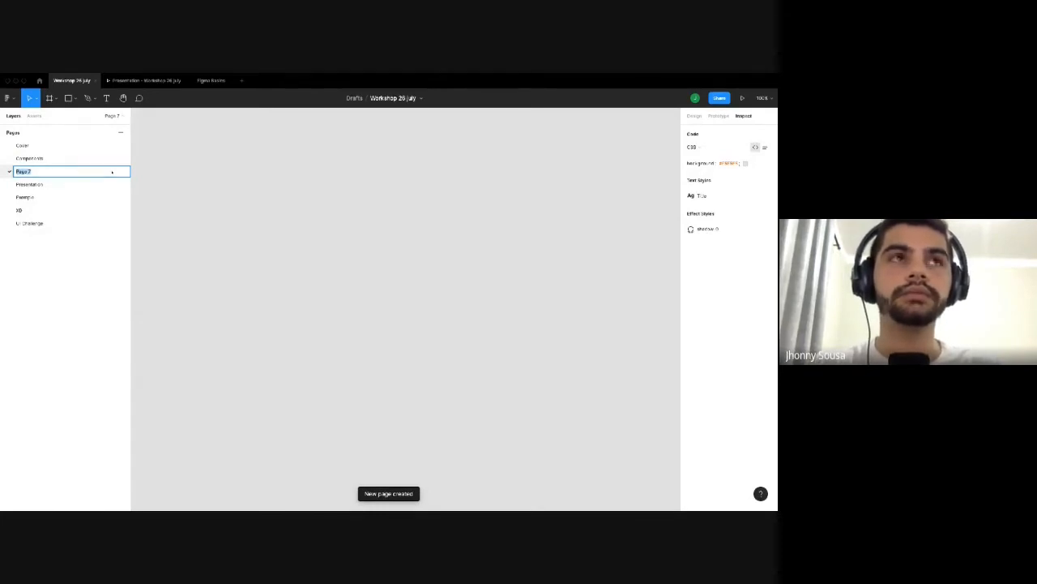
text(Design)
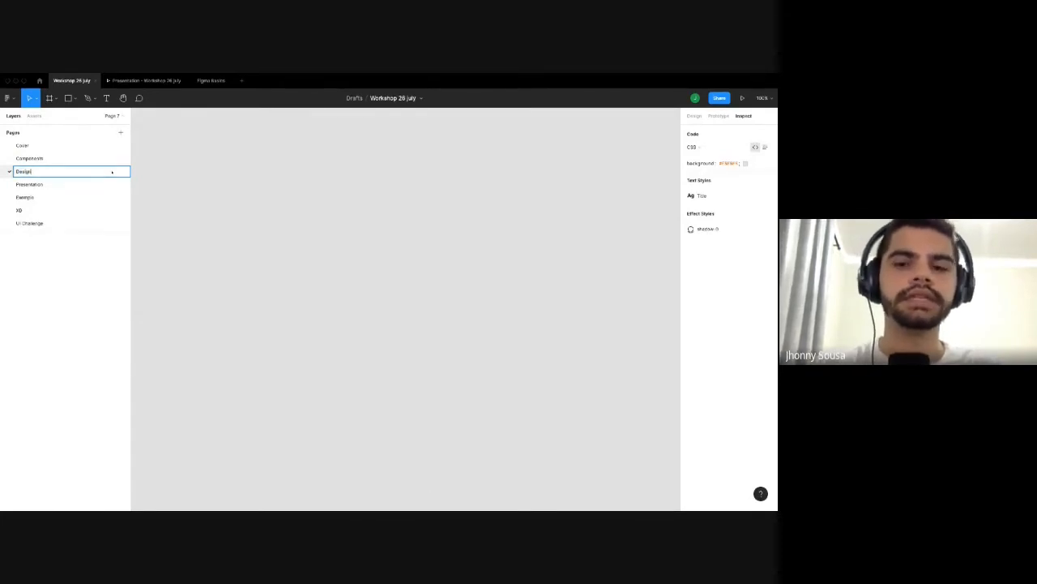
key(Return)
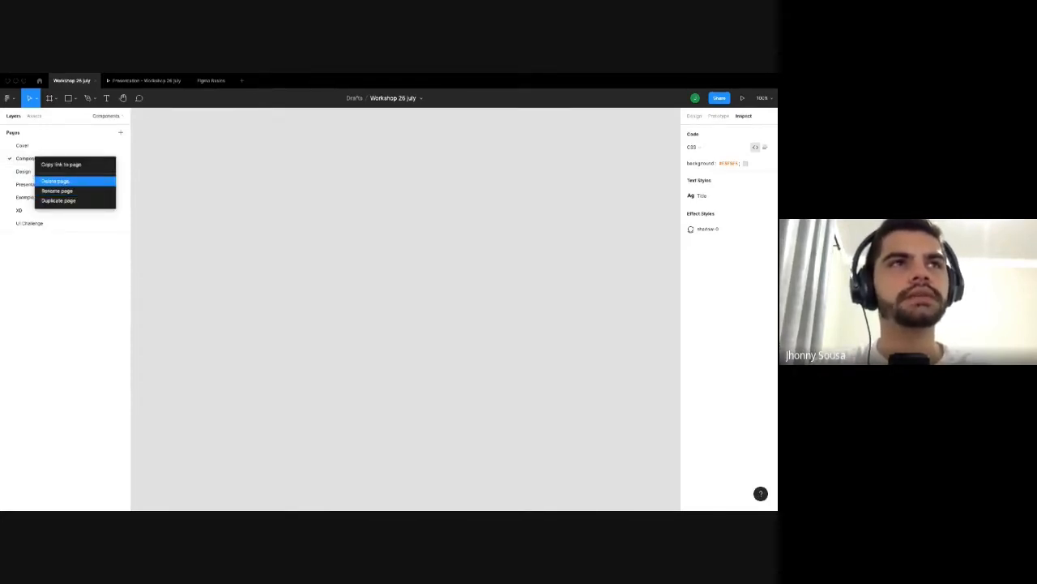
Delete the Components and Design pages.
click(54, 181)
right_click(27, 160)
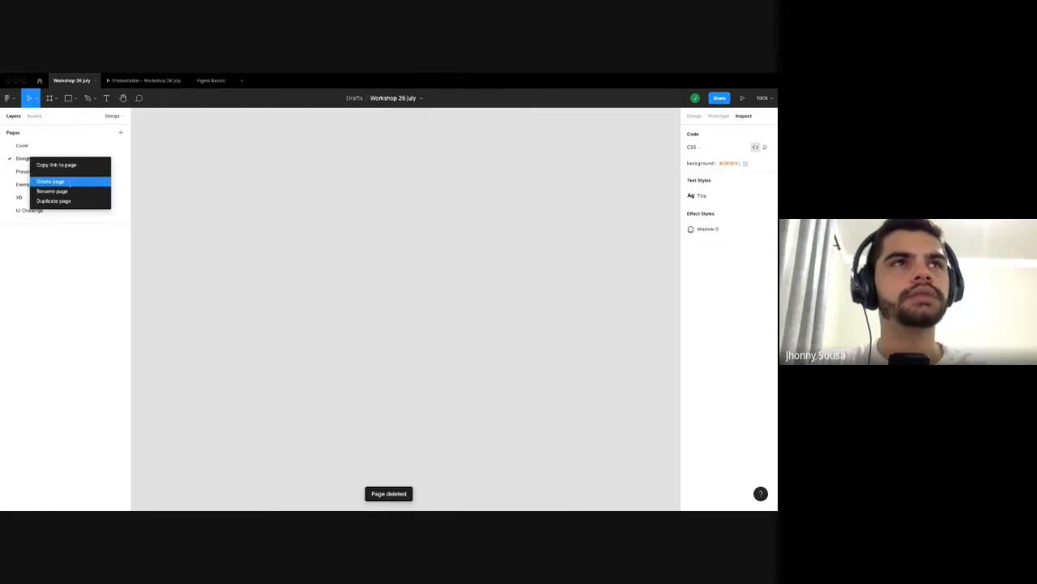
click(65, 180)
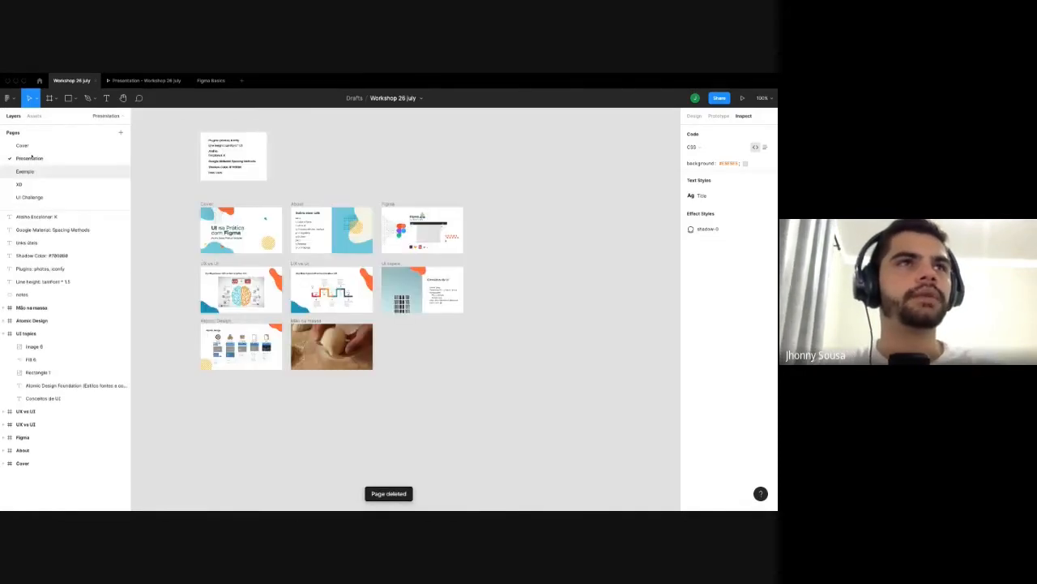
Switch to the Exemplo page and select Frame 1 instead of the square.
click(25, 171)
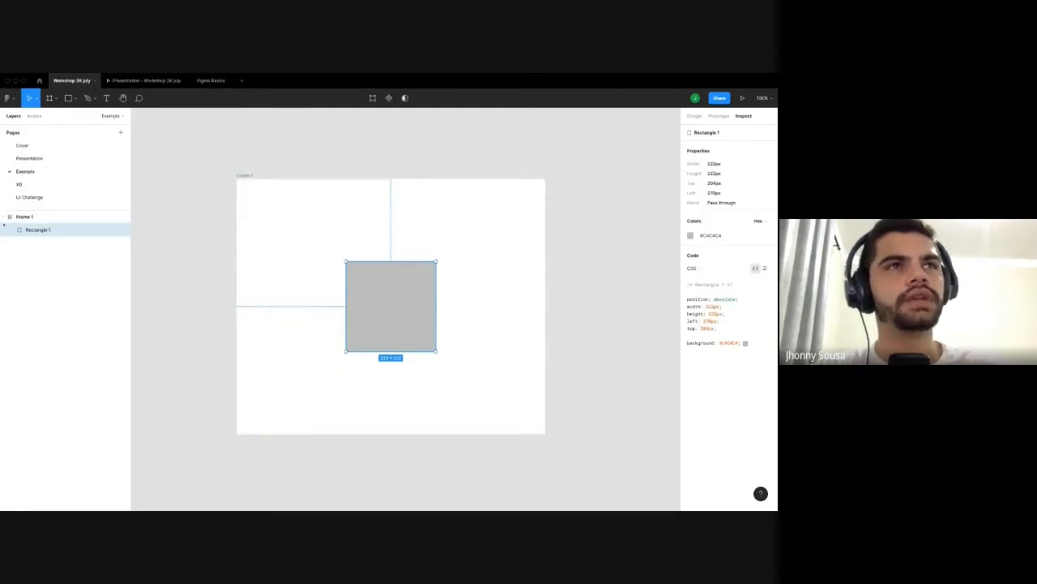
key(Escape)
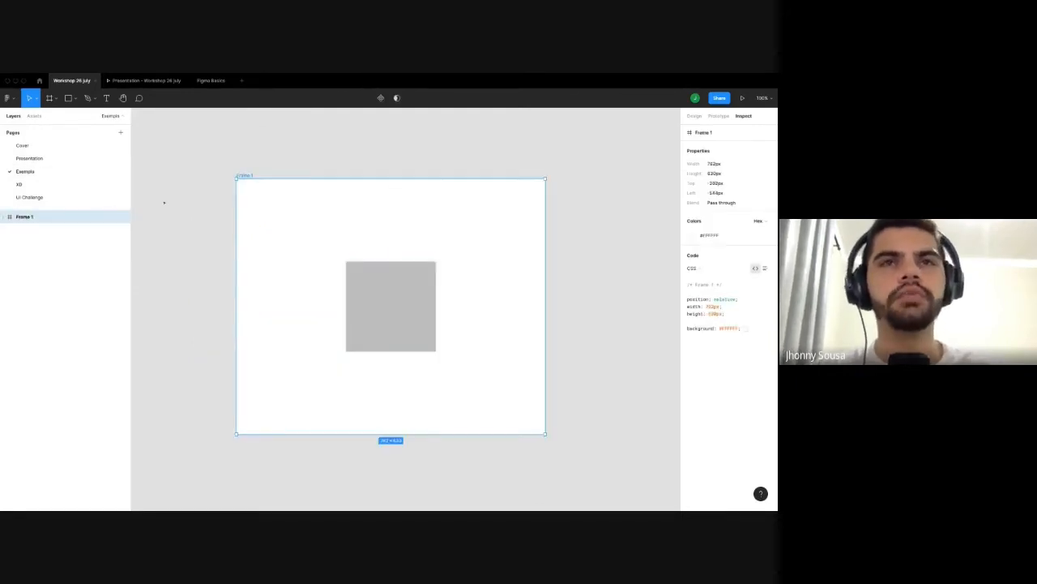
scroll(228, 226, down, 5)
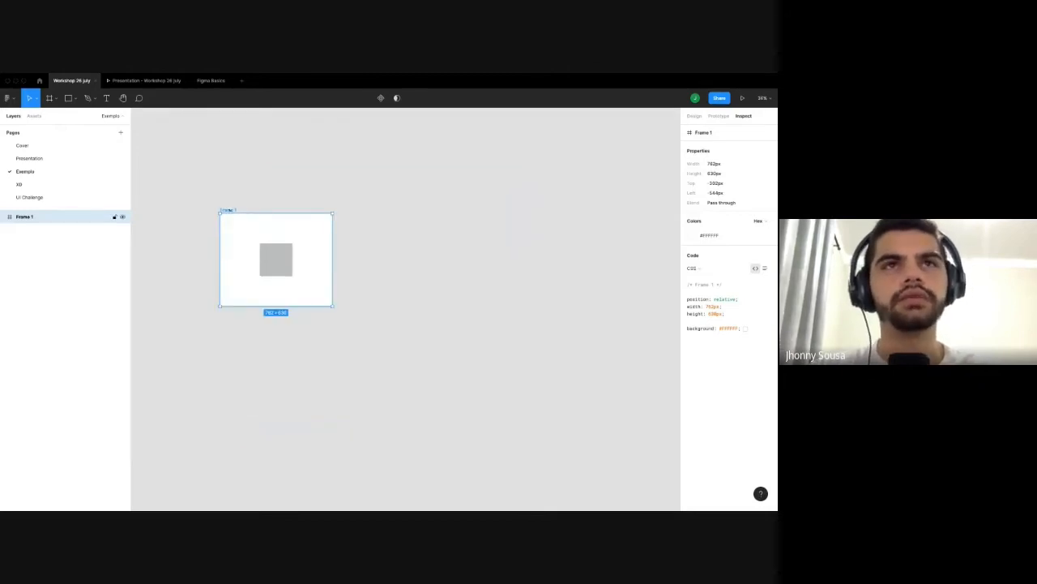
Try placing a copy of Frame 1 beside the original, and delete the copy again.
key(ctrl+v)
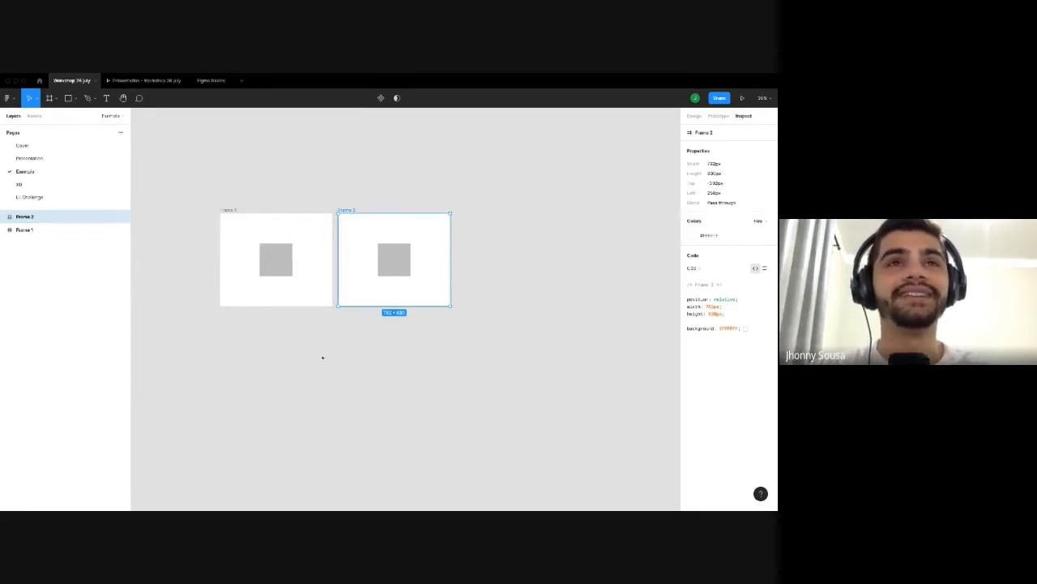
key(Delete)
drag(229, 208, 393, 210)
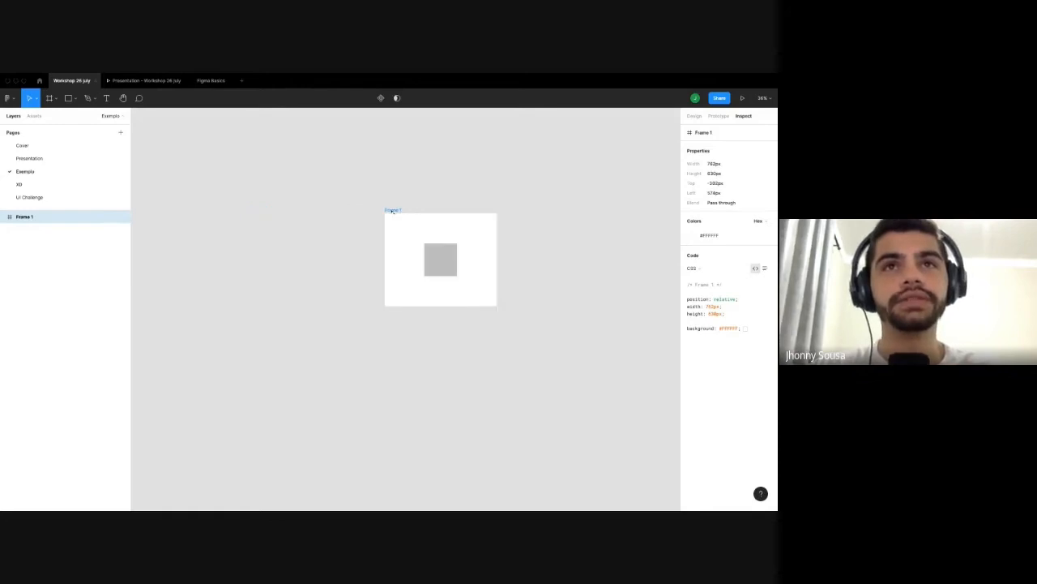
key(ctrl+z)
key(ctrl+z)
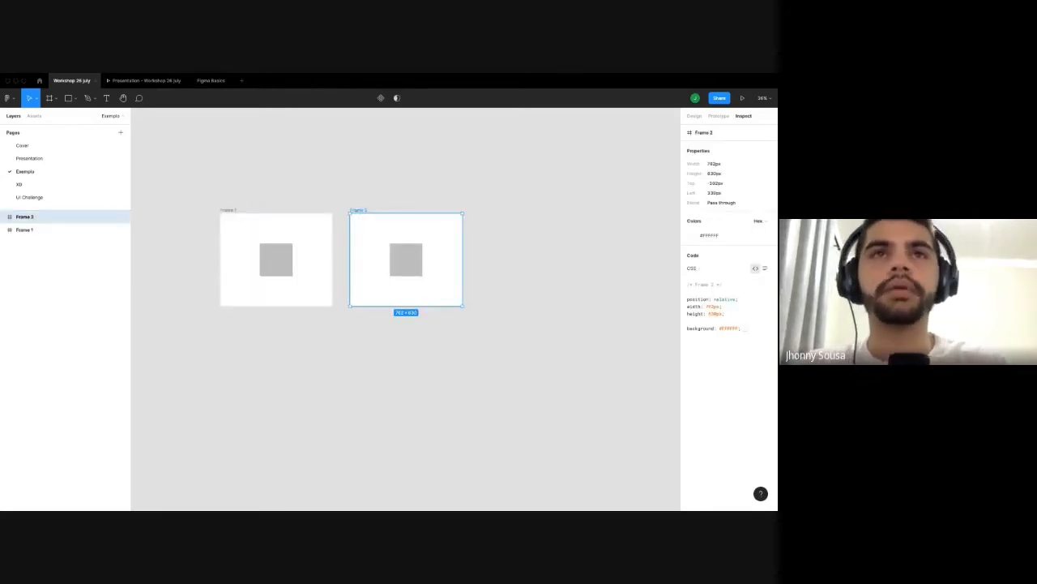
key(Delete)
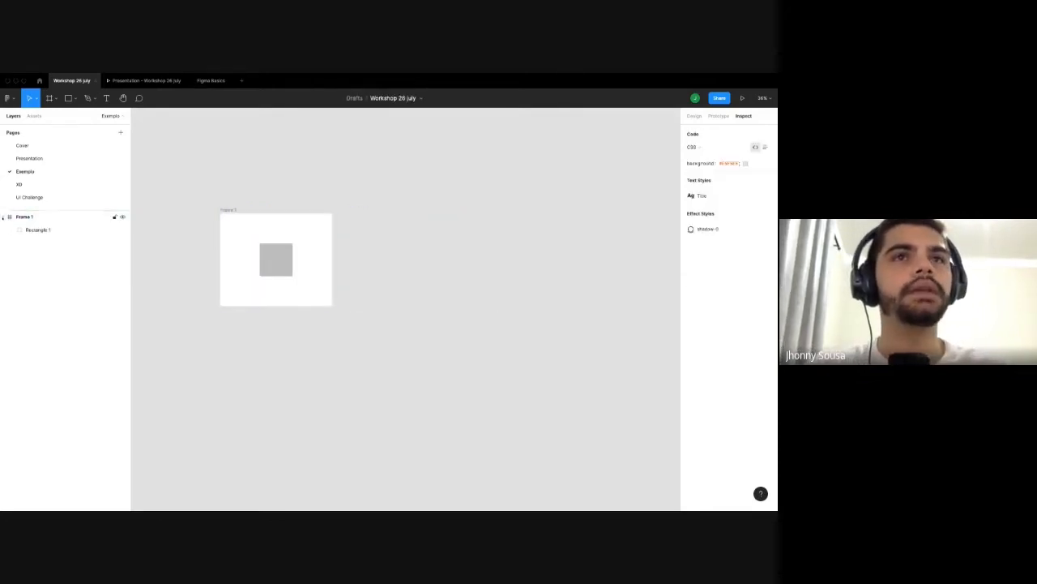
Delete the grey square inside Frame 1 so that the frame is empty.
click(267, 260)
key(shift+1)
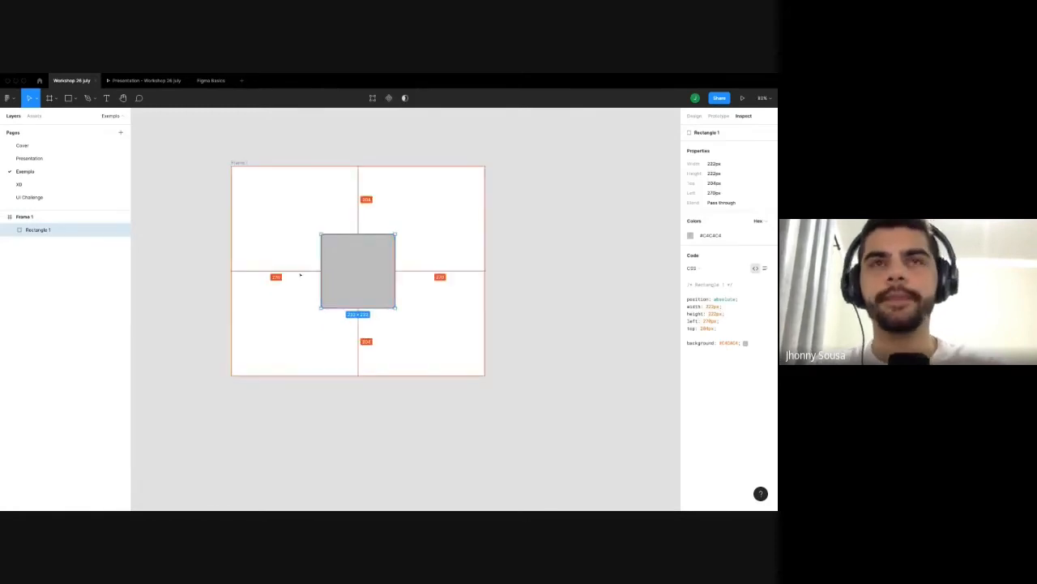
key(Delete)
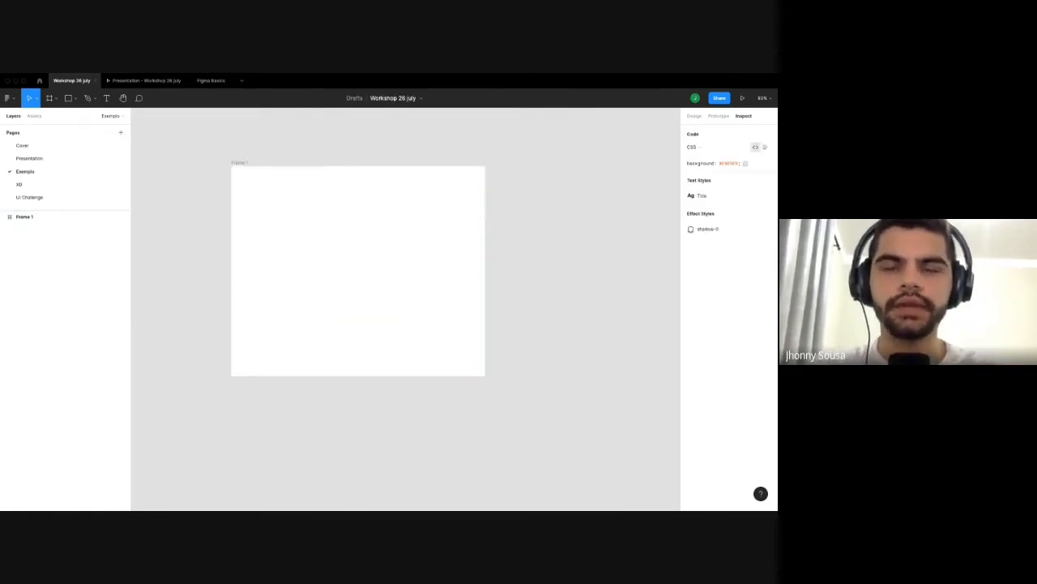
click(408, 289)
click(186, 278)
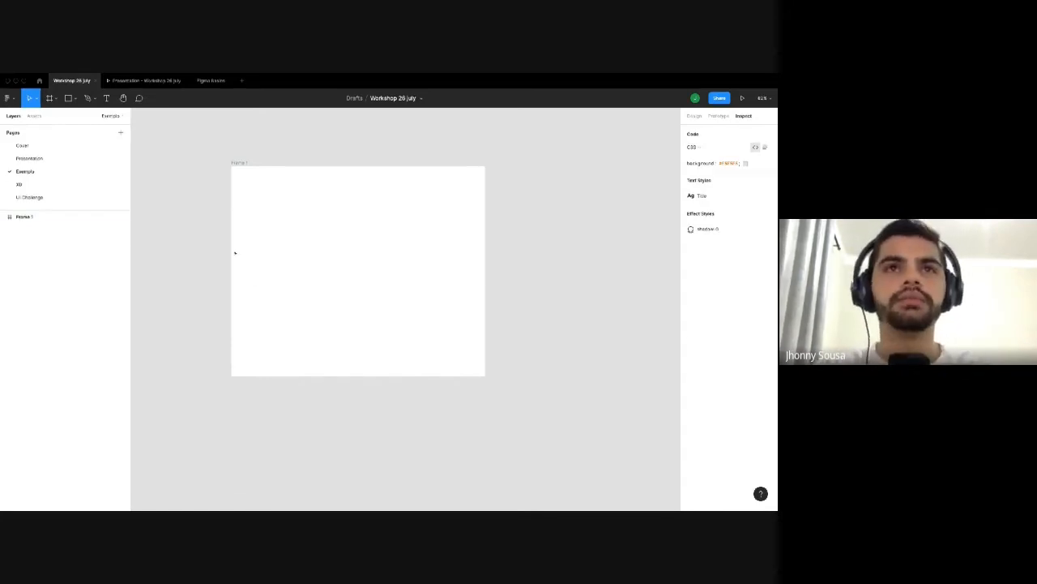
Add a text layer reading "Title" inside Frame 1.
key(t)
click(296, 251)
scroll(298, 257, up, 2)
scroll(300, 269, down, 1)
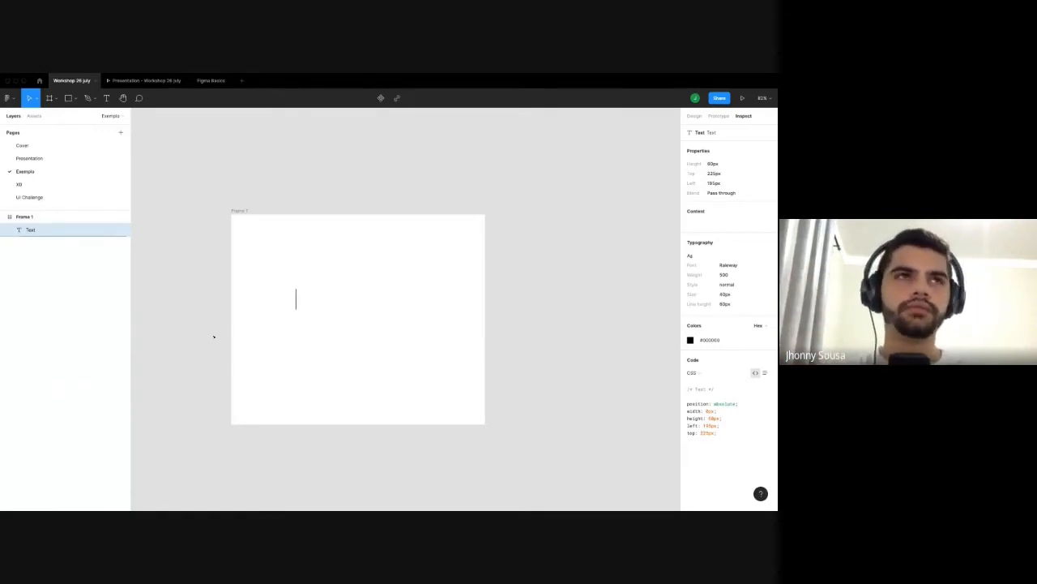
text(Title)
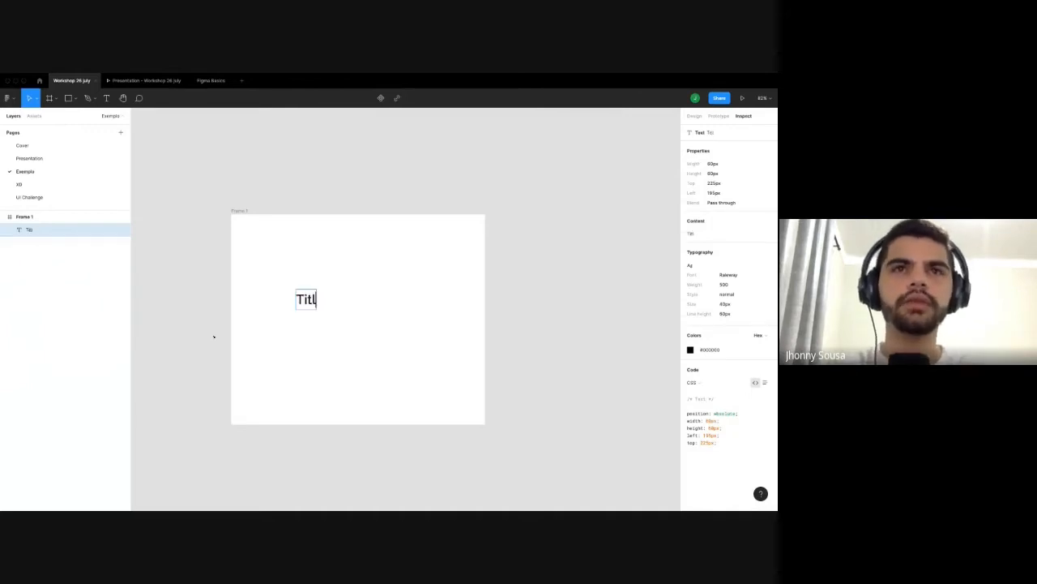
click(193, 334)
Duplicate the Title text directly below itself and change the copy's wording to "Subtitle".
drag(315, 301, 316, 317)
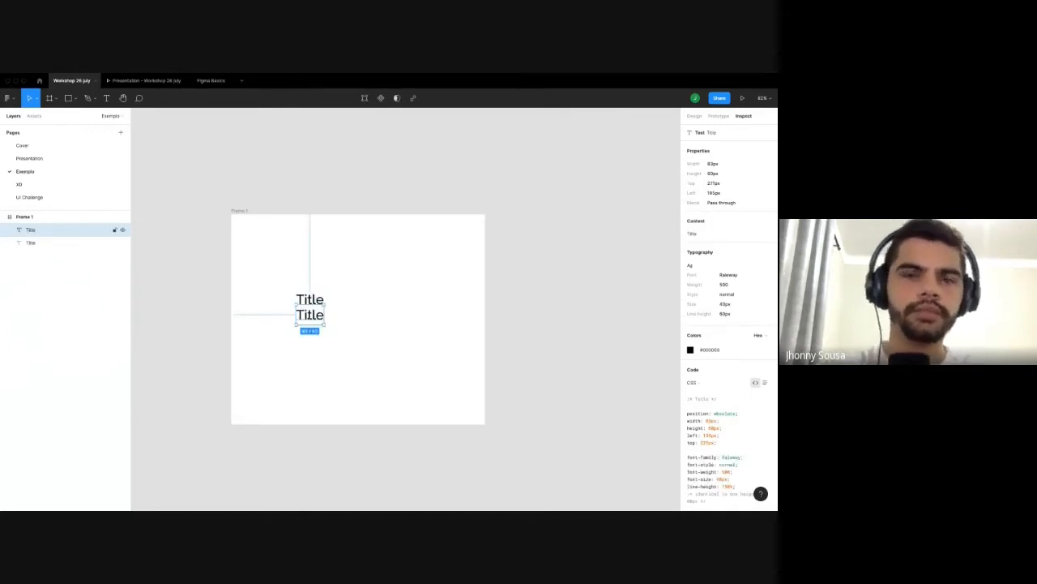
key(Return)
text(Subt)
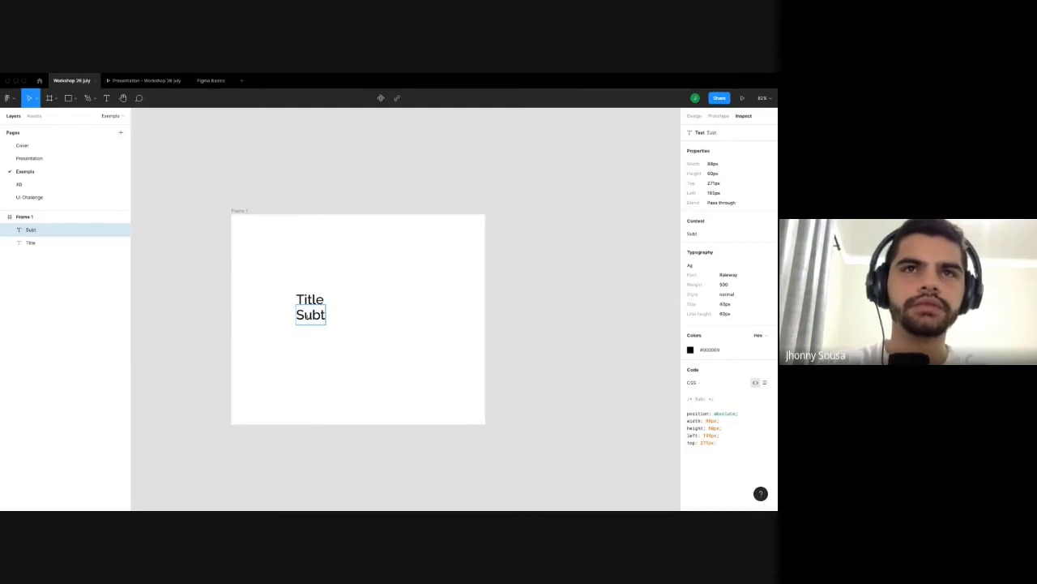
text(itle)
key(Escape)
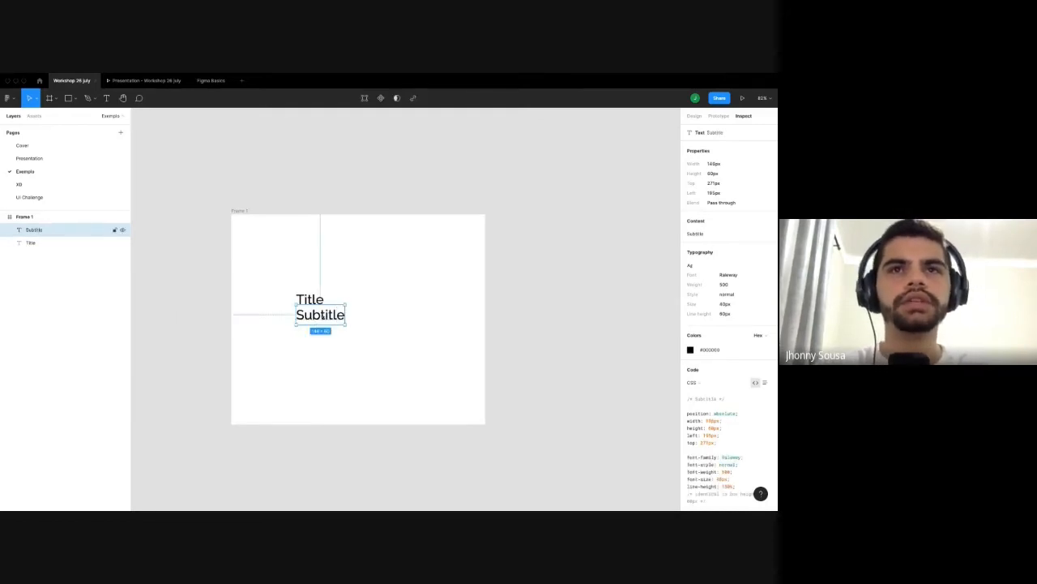
Show the design properties of the Subtitle text and set its font size to 24.
click(695, 116)
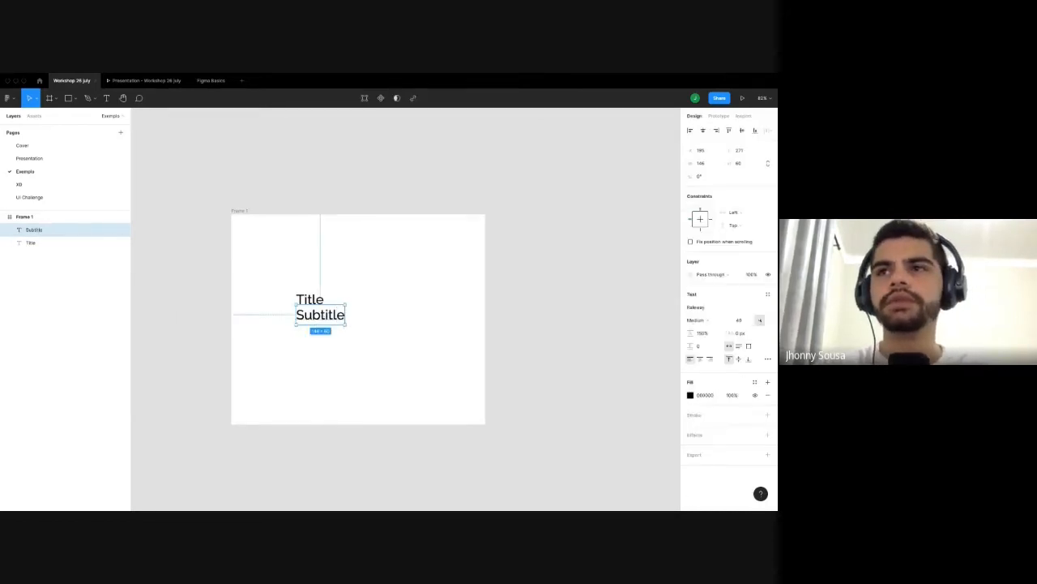
click(760, 319)
click(746, 404)
scroll(310, 305, up, 2)
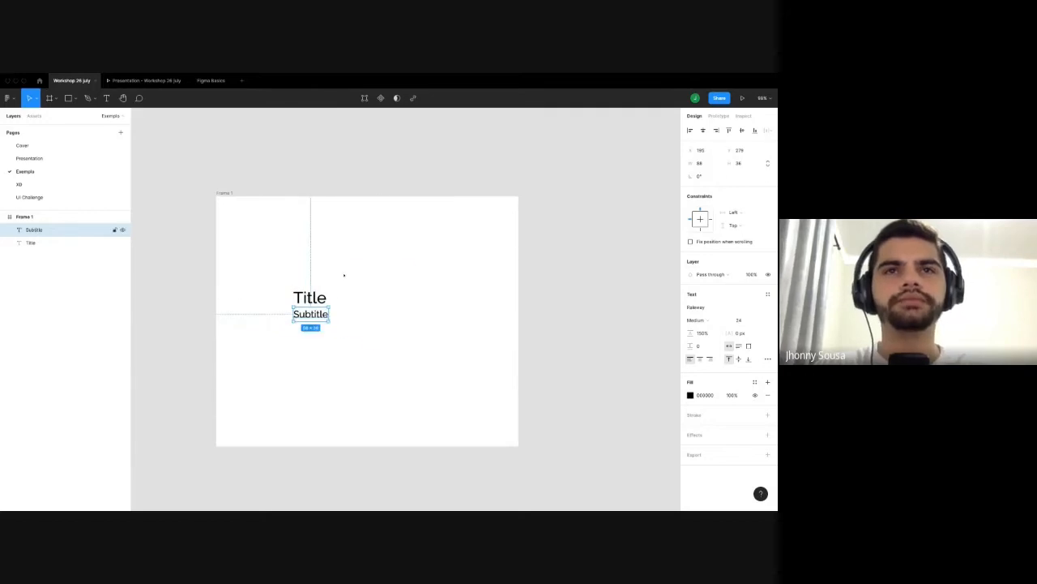
Draw a square about 234 × 234 px beside the texts and give it the light grey fill F4F4F4.
key(r)
drag(344, 266, 436, 358)
click(565, 378)
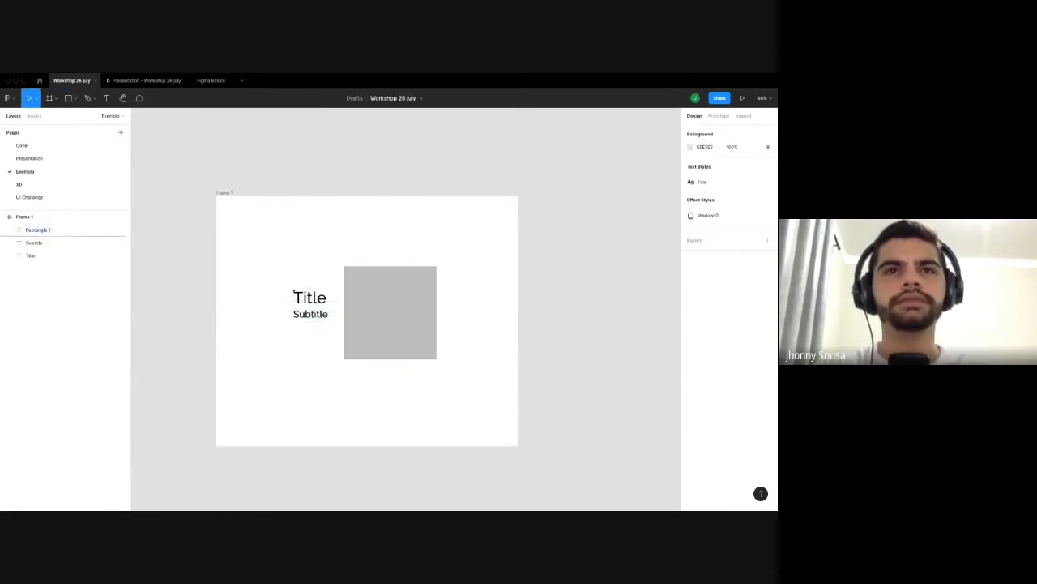
drag(289, 290, 333, 314)
click(366, 303)
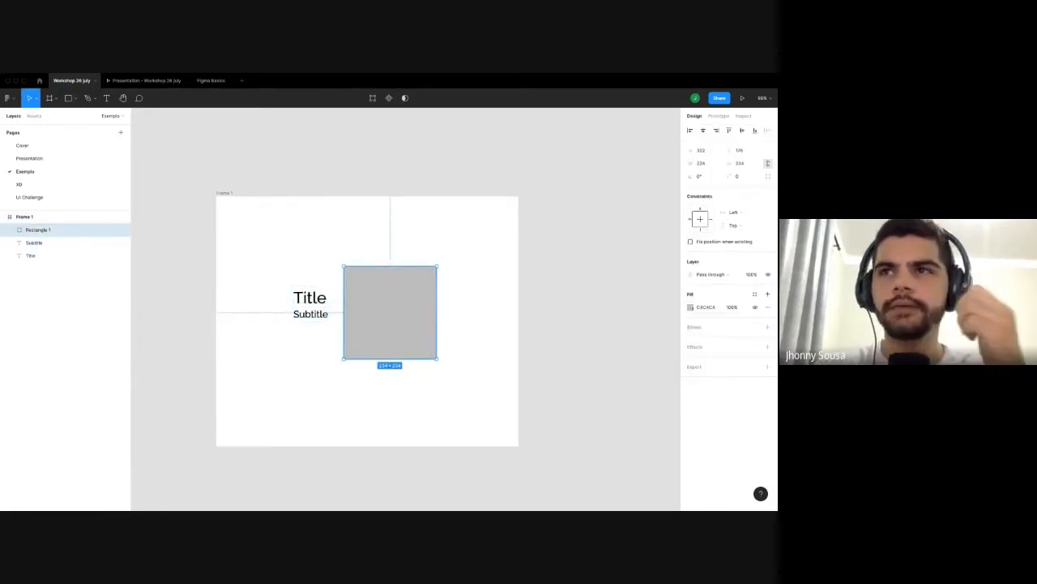
click(691, 307)
mouse_move(583, 329)
mouse_down()
mouse_move(563, 294)
mouse_move(580, 315)
mouse_up()
Move the Title and Subtitle together onto the light grey square and place them above it in the layer order.
click(310, 313)
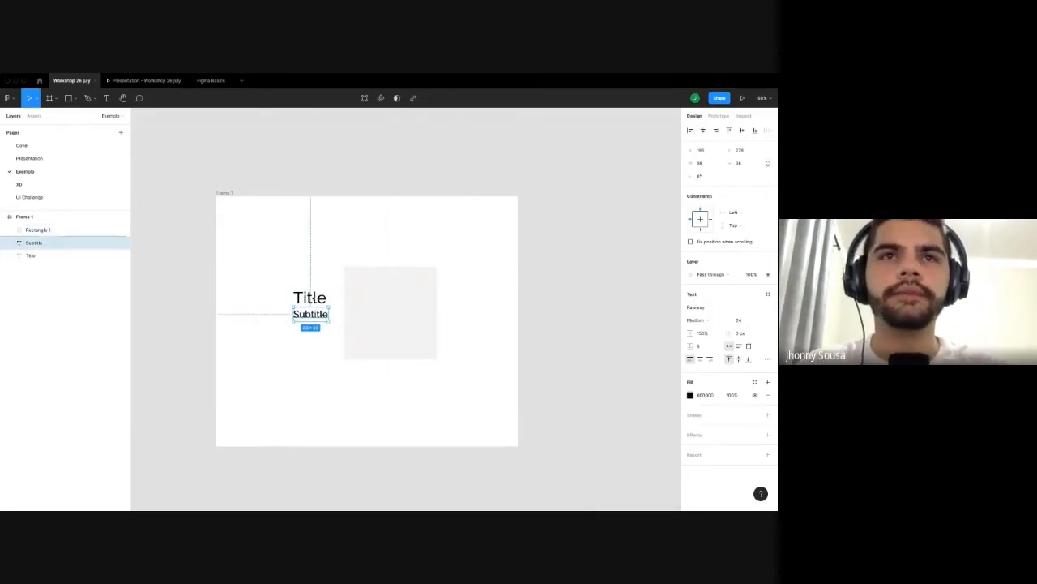
shift+click(310, 297)
drag(310, 297, 385, 297)
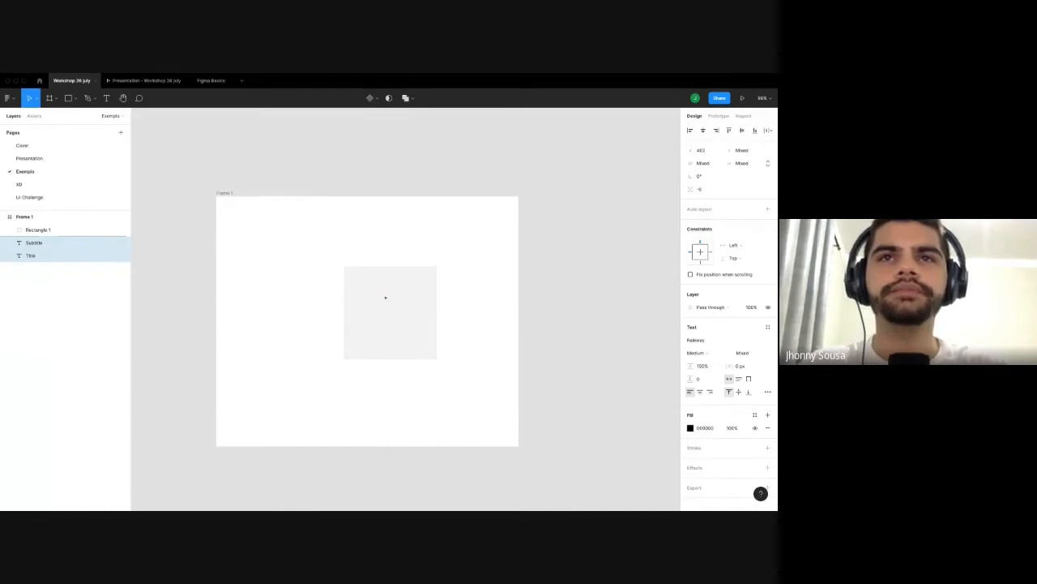
key(ctrl+x)
key(ctrl+v)
click(458, 337)
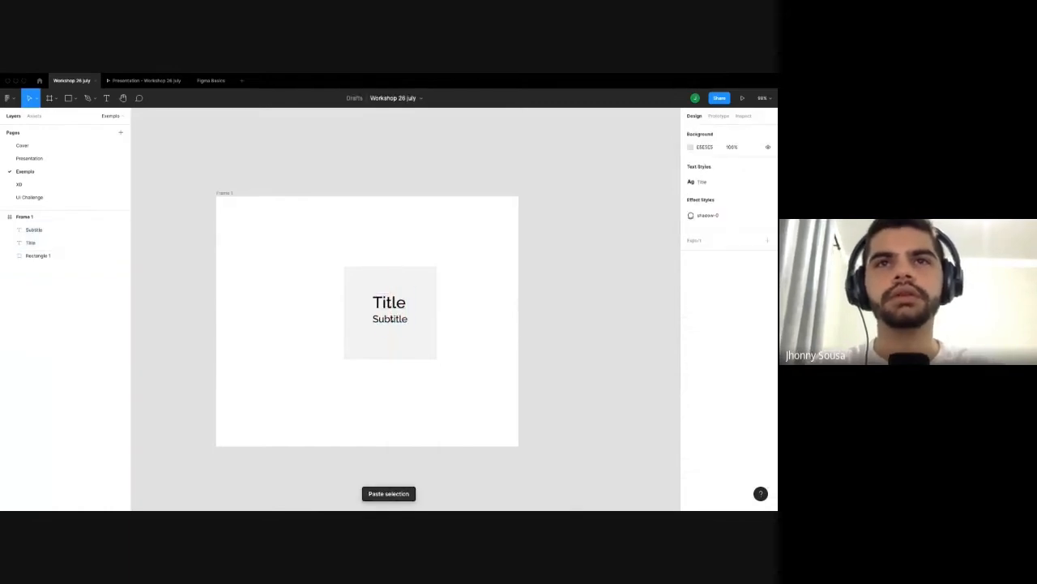
Draw a button rectangle about 206 × 44 px below the Subtitle on the card and fill it with orange-red.
key(r)
drag(348, 338, 430, 352)
click(690, 306)
drag(658, 319, 646, 309)
click(559, 324)
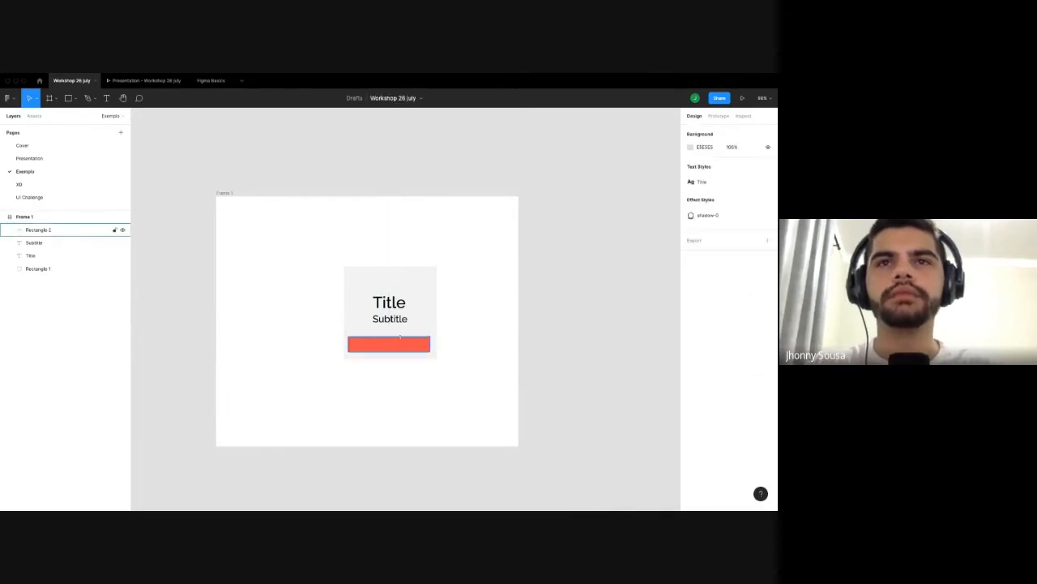
click(400, 335)
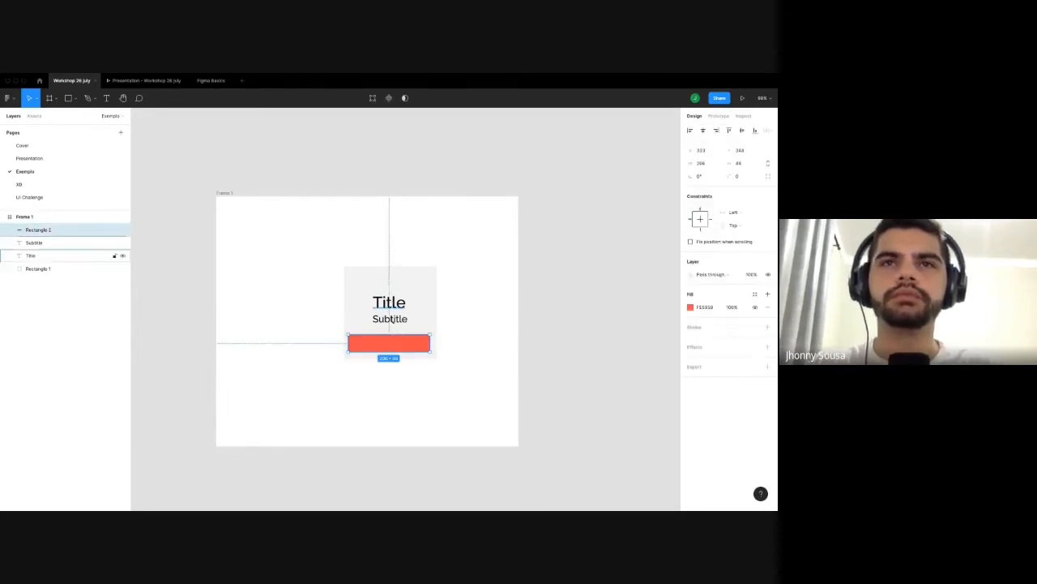
Move the Title and Subtitle together slightly upward on the card, away from the button rectangle.
click(390, 318)
shift+click(389, 302)
drag(390, 304, 395, 294)
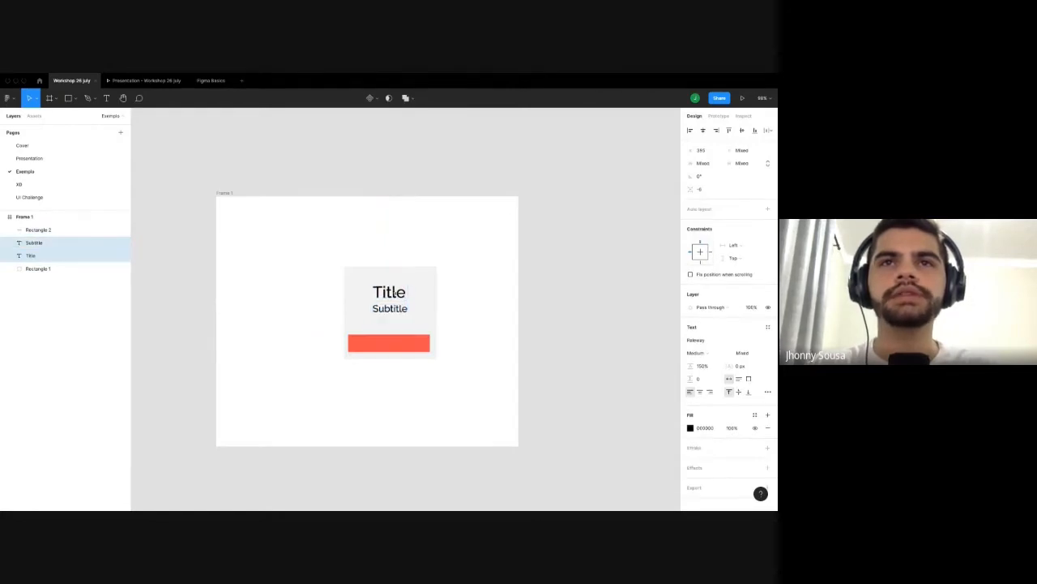
click(481, 364)
Group the card's background square, Title, Subtitle and button rectangle.
drag(474, 369, 356, 294)
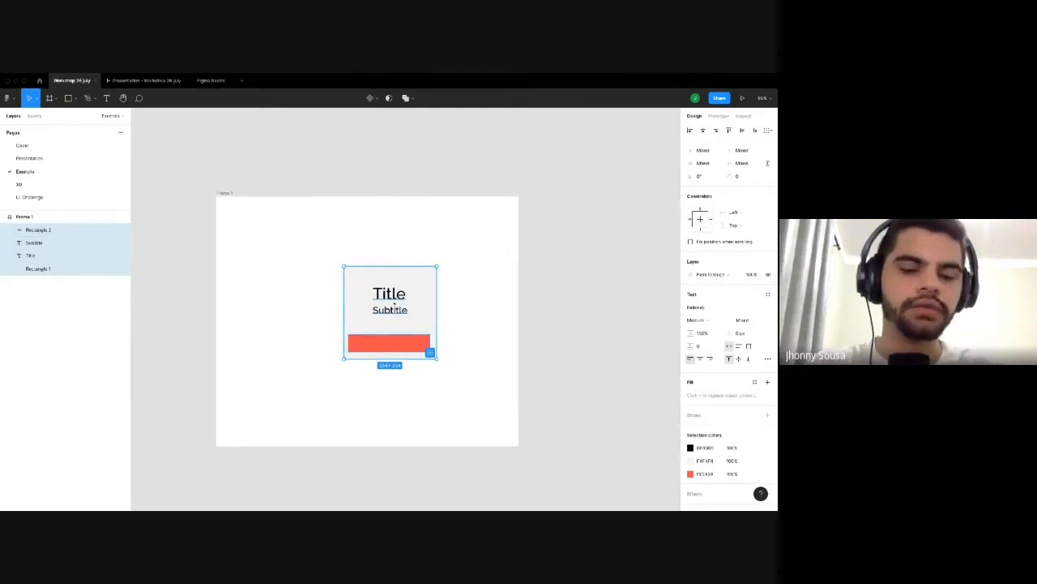
right_click(382, 302)
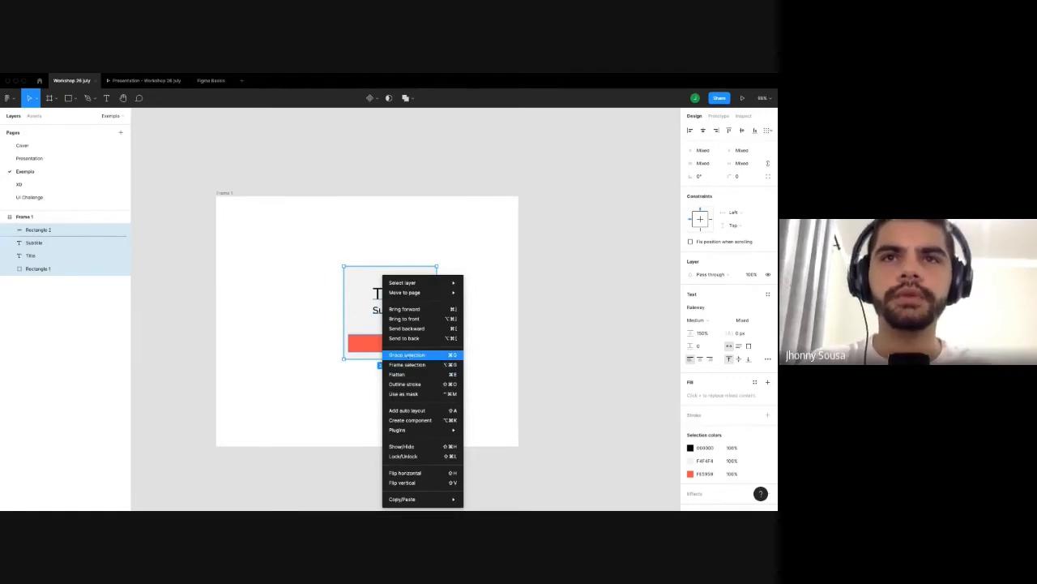
click(407, 355)
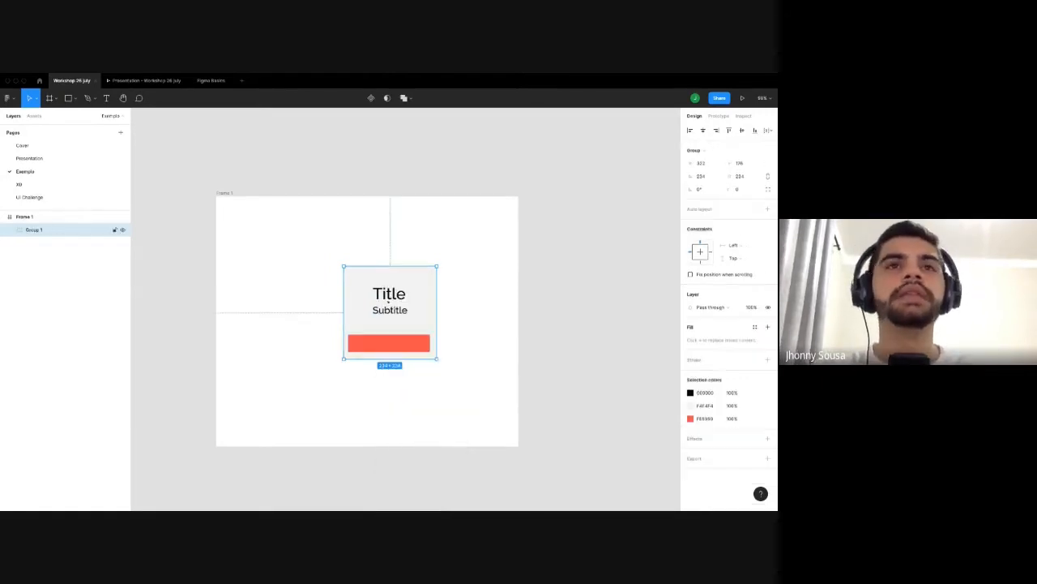
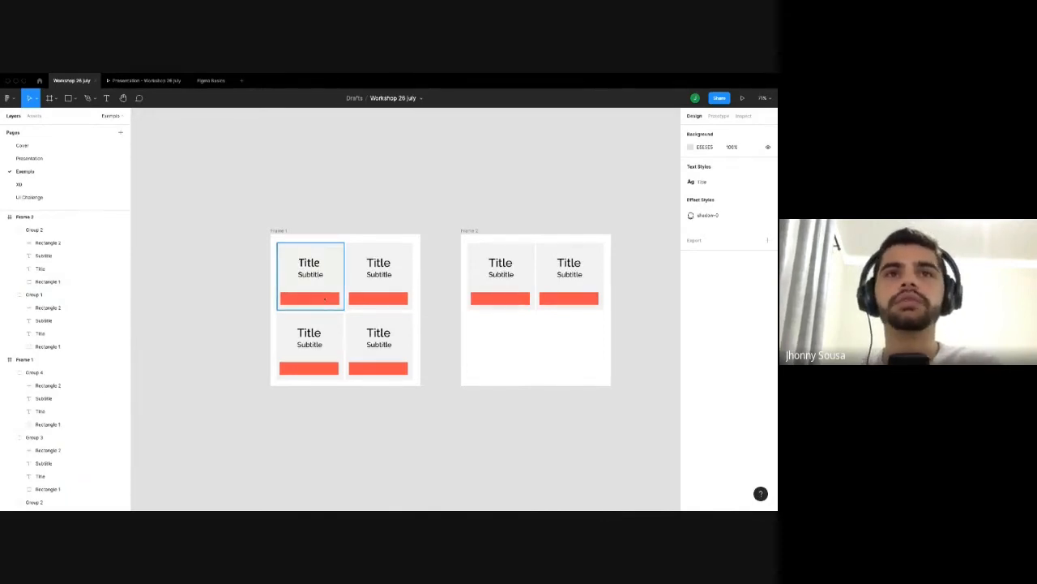
Change the fill of the button rectangle in Frame 1's upper-left card to dark purple.
double_click(325, 299)
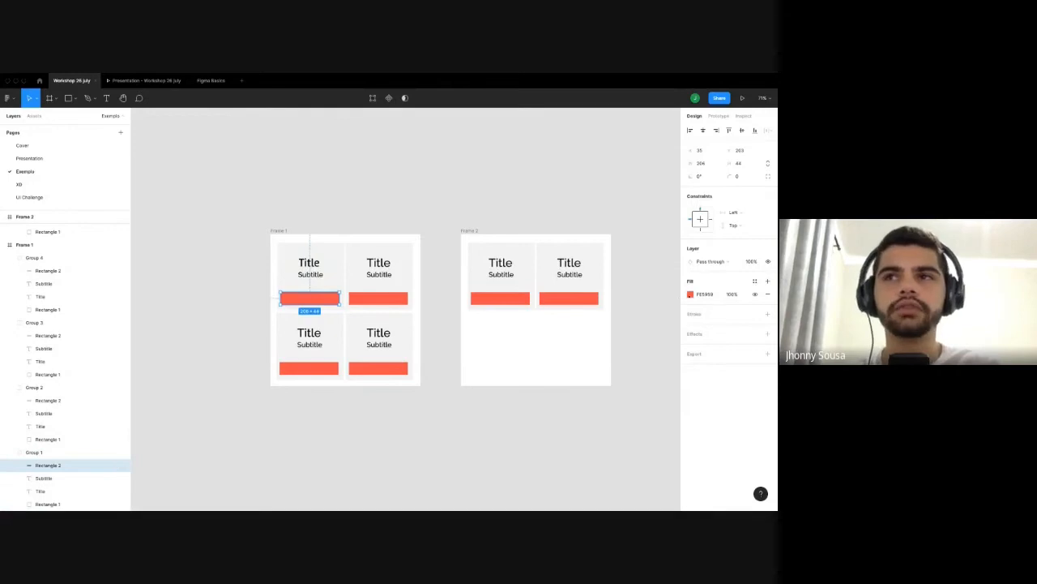
click(689, 294)
drag(615, 363, 621, 332)
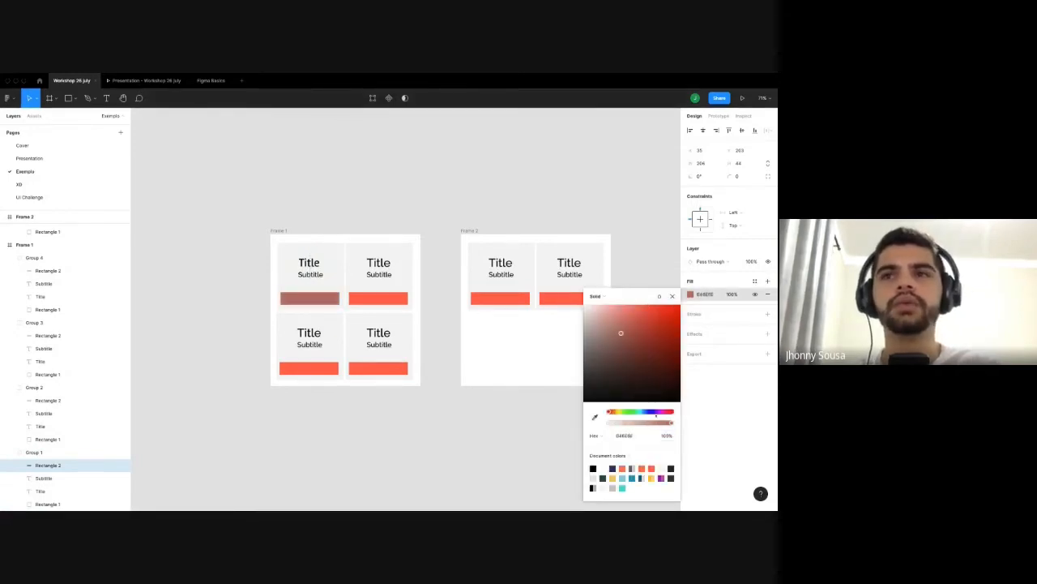
click(656, 411)
click(660, 333)
click(489, 414)
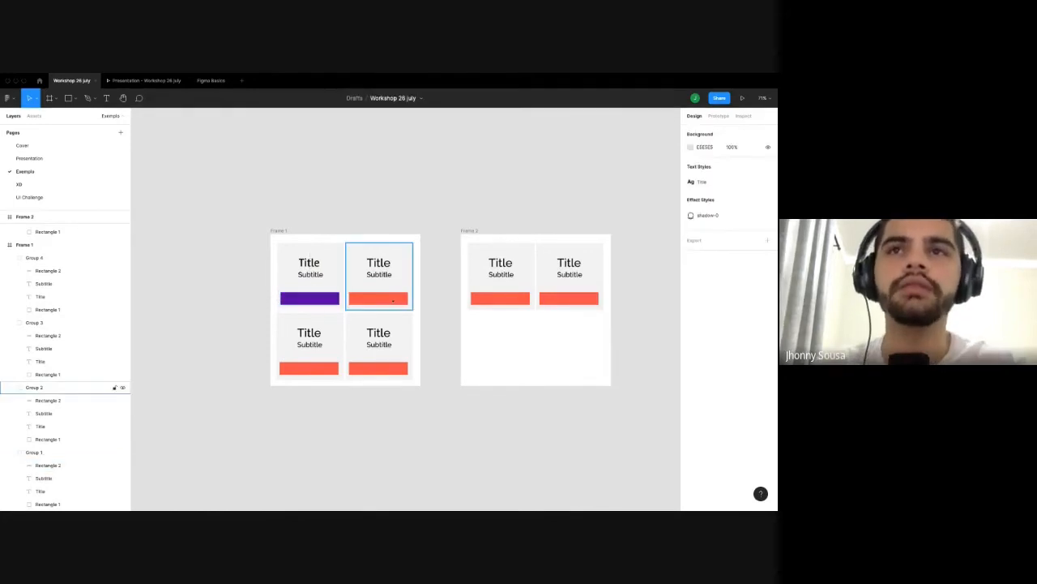
click(393, 300)
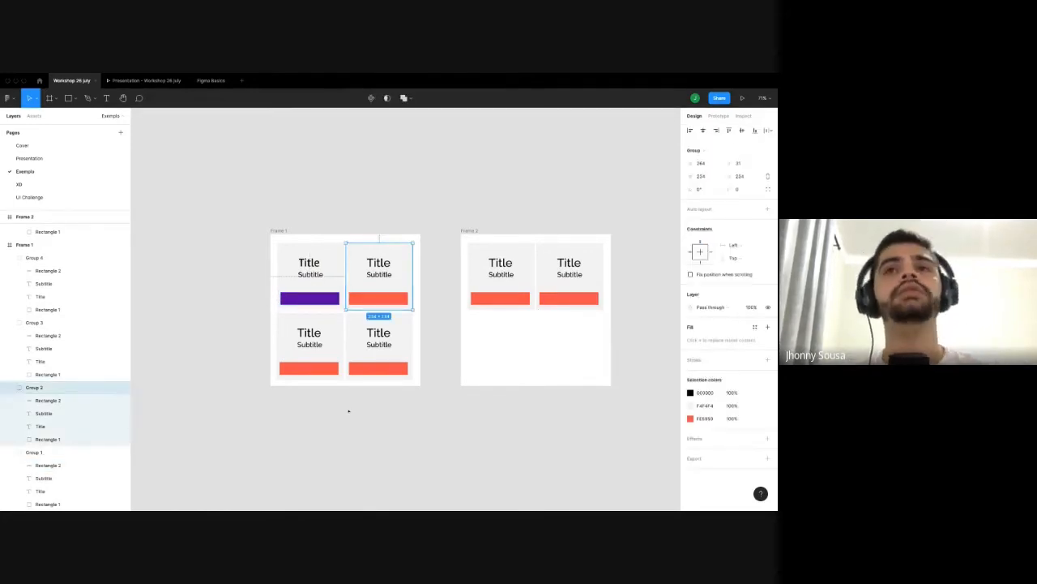
scroll(349, 411, down, 1)
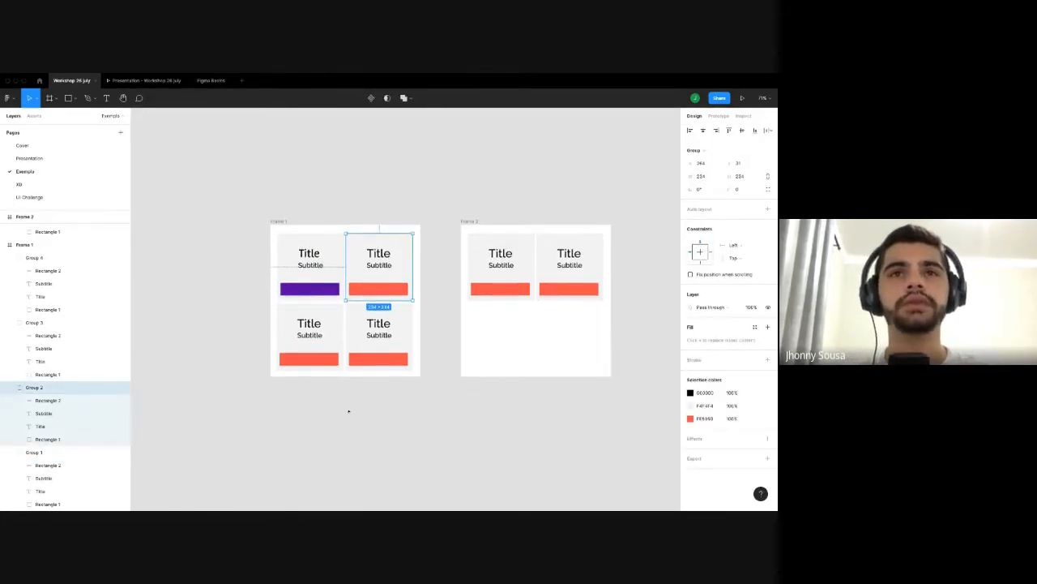
scroll(349, 411, down, 1)
click(268, 407)
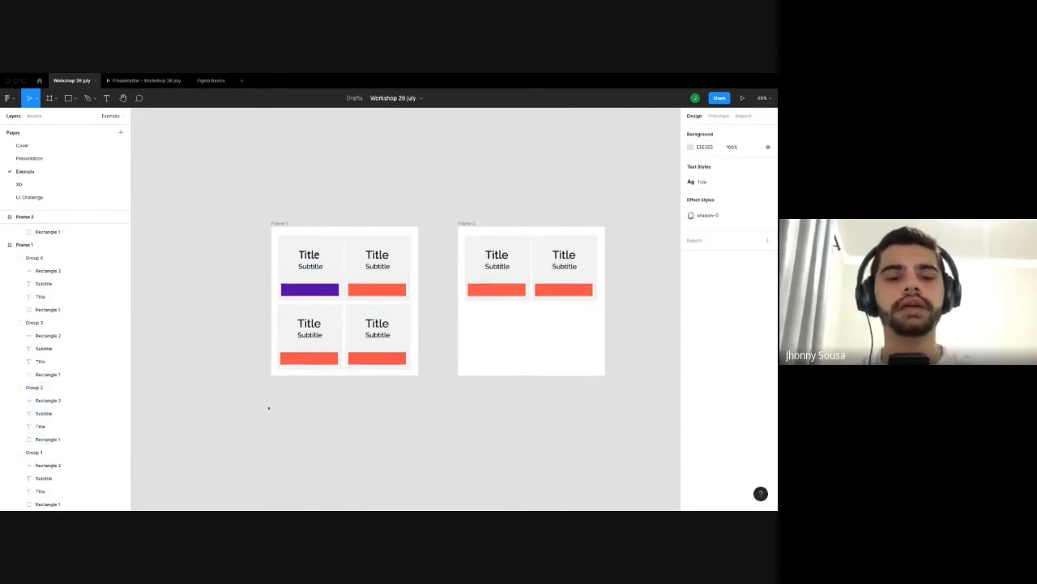
Paste the "Style Guide" heading onto the canvas and place it well above Frame 1, aligned with the frame's left edge.
key(ctrl+v)
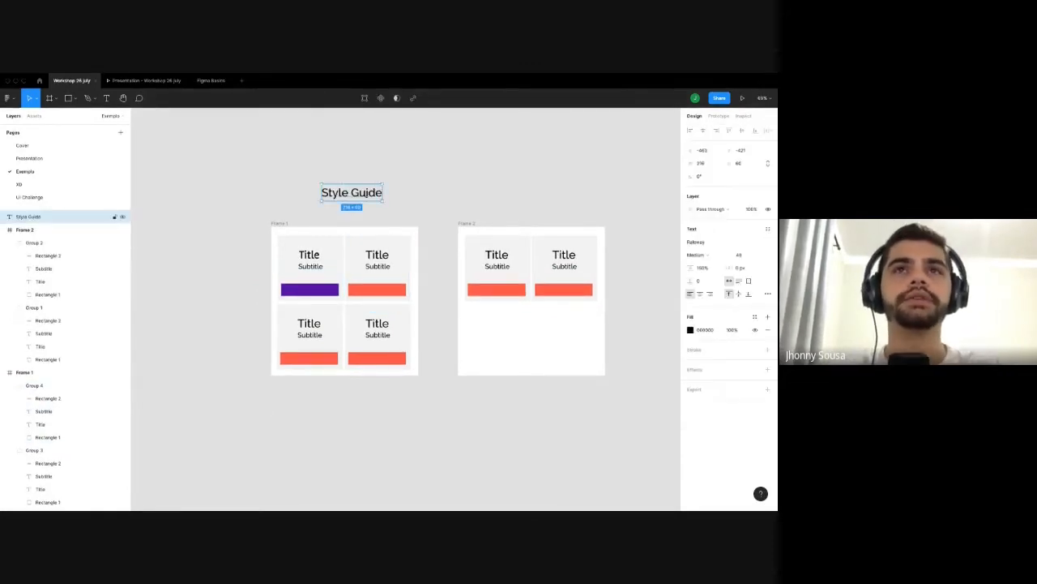
drag(351, 192, 301, 157)
click(374, 178)
scroll(325, 219, right, 3)
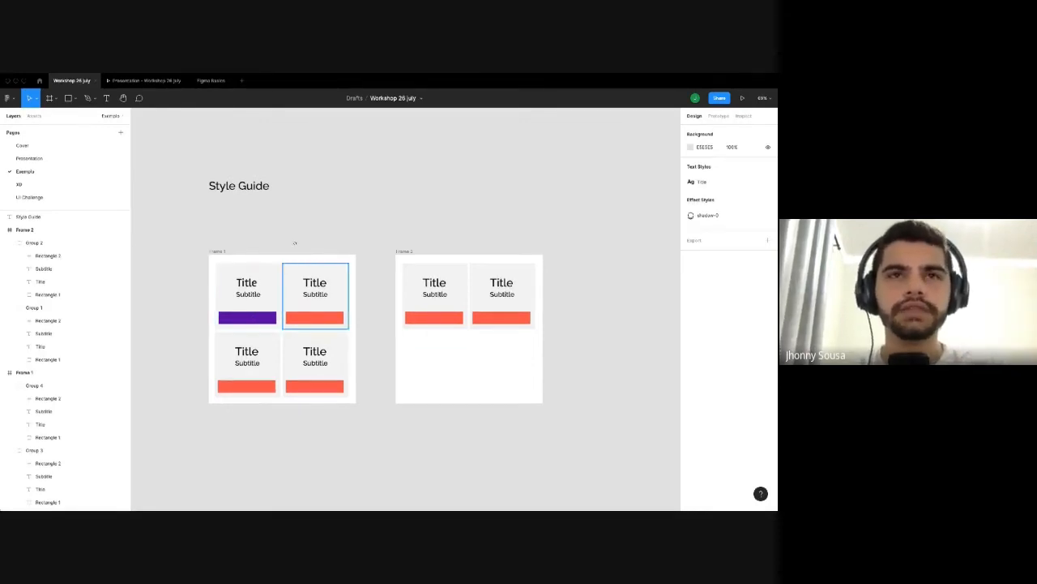
drag(294, 244, 328, 317)
drag(290, 273, 290, 240)
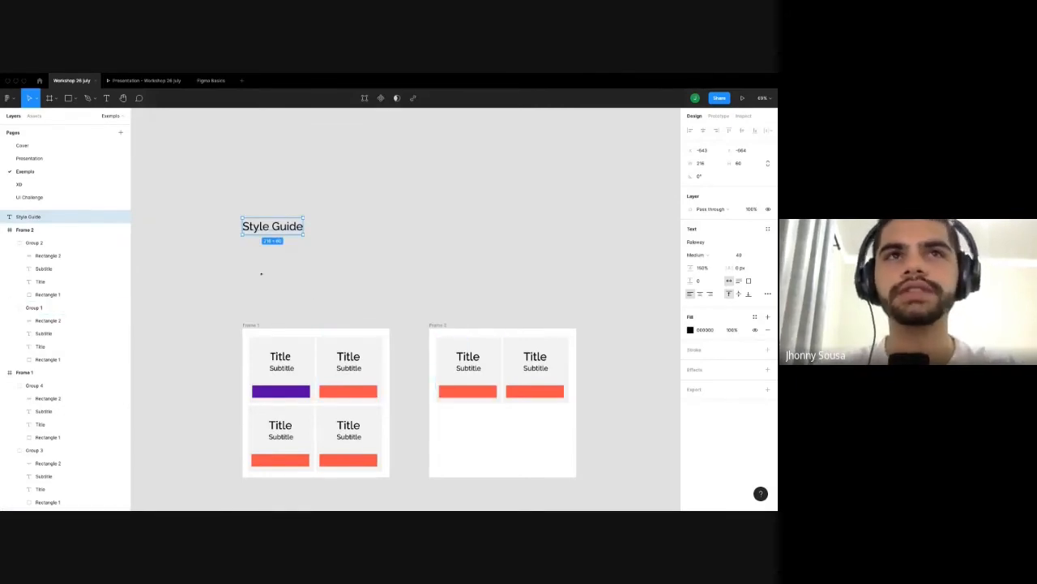
Draw a 74 × 74 square below the Style Guide heading, align it with the heading's left edge and fill it red.
key(r)
drag(246, 247, 267, 269)
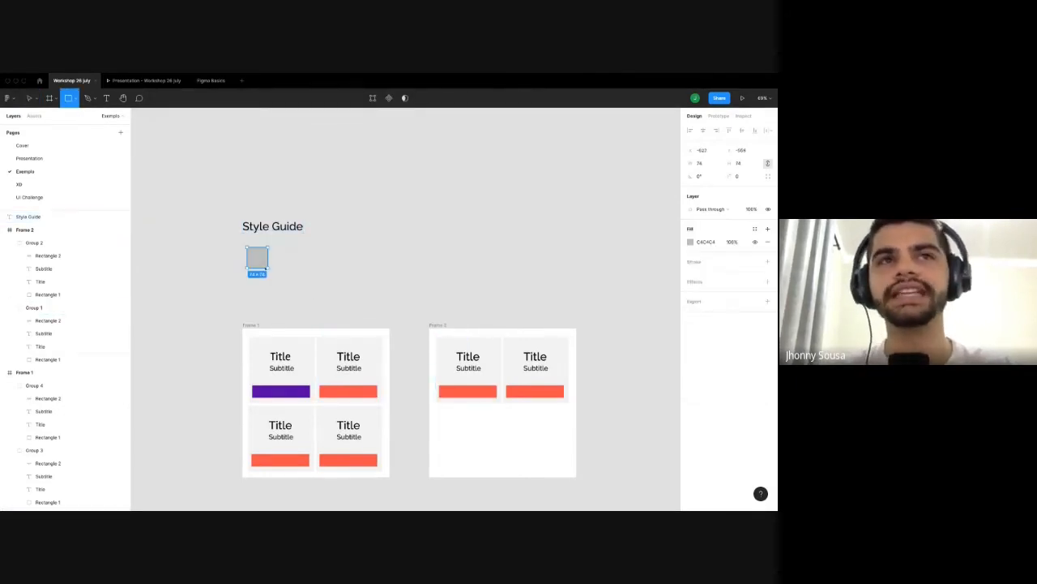
drag(254, 259, 252, 258)
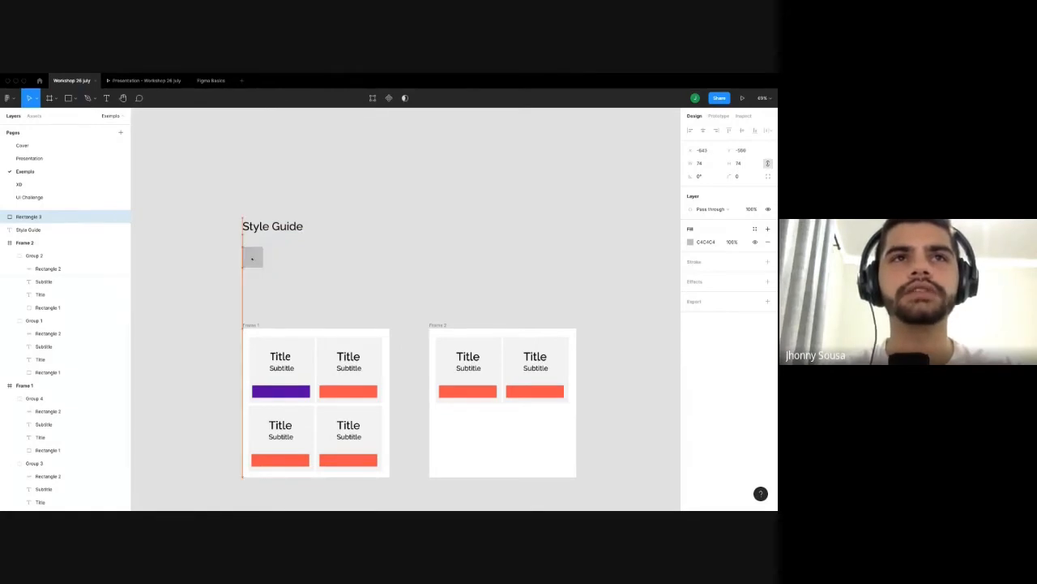
click(690, 241)
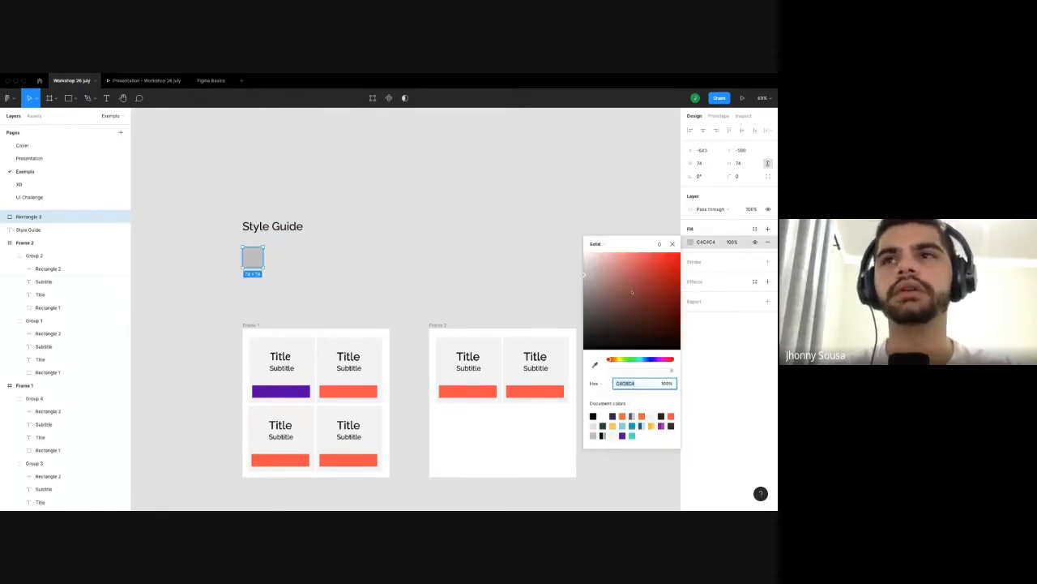
click(653, 263)
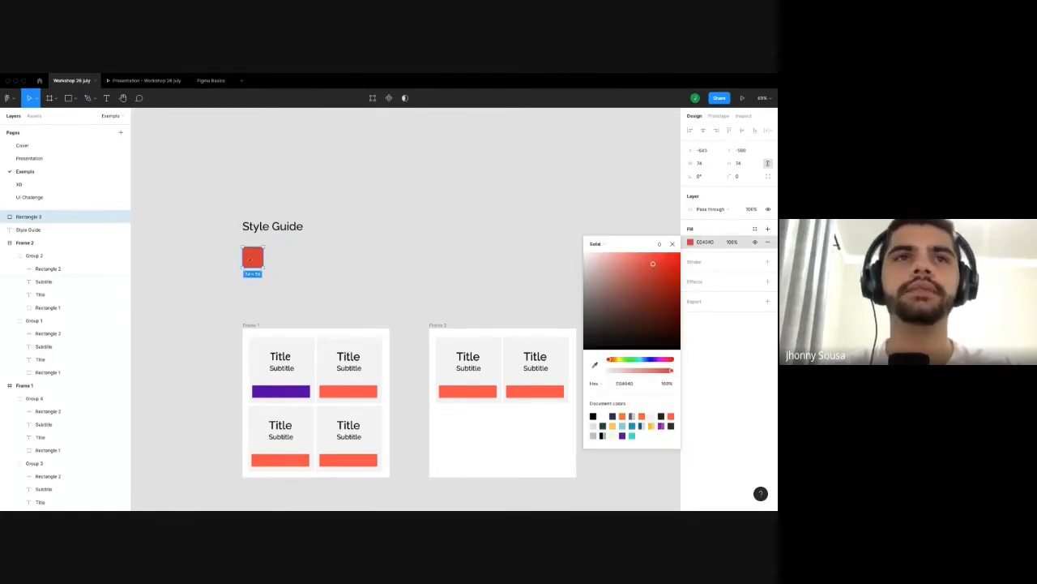
Duplicate the red square just to its right and change the copy's fill to teal.
drag(253, 257, 276, 258)
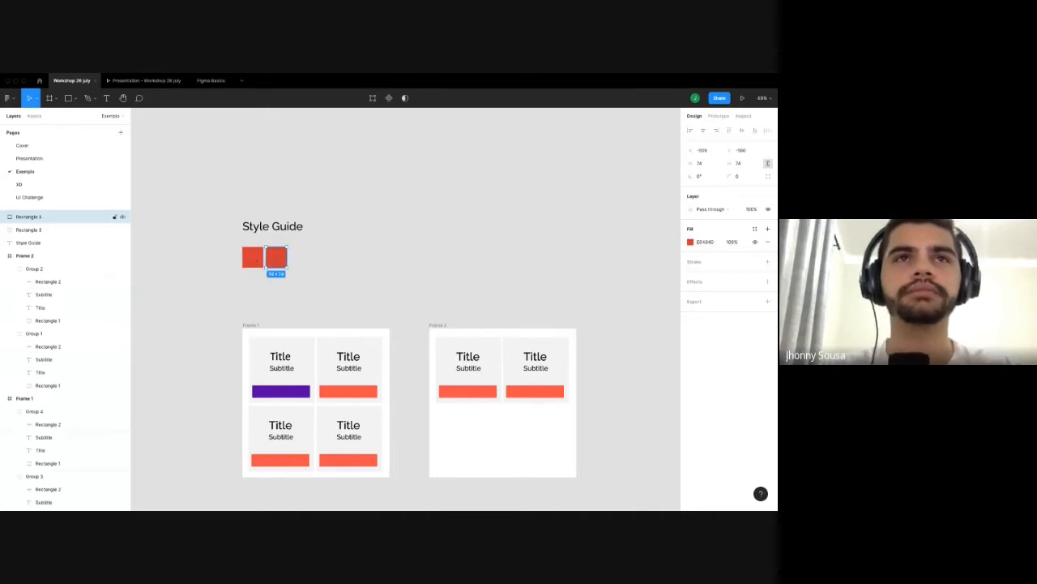
ctrl+scroll(257, 260, up, 5)
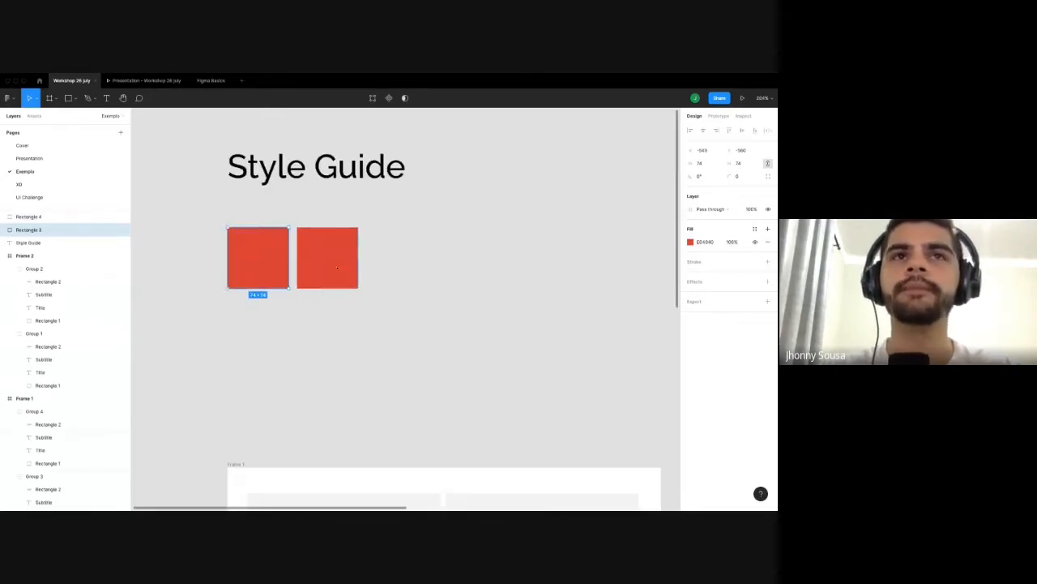
click(690, 241)
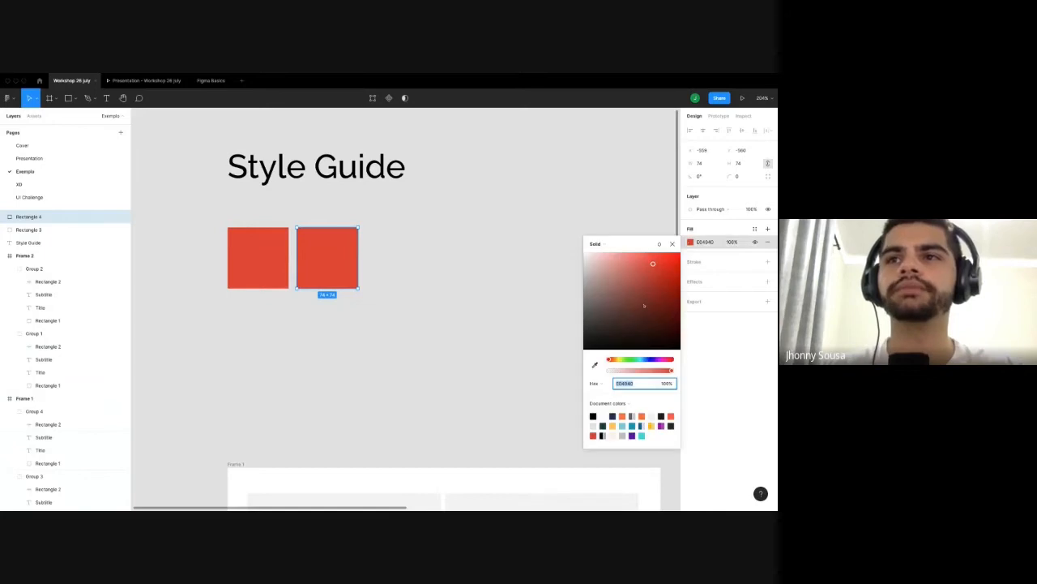
text(20C0AE)
key(Return)
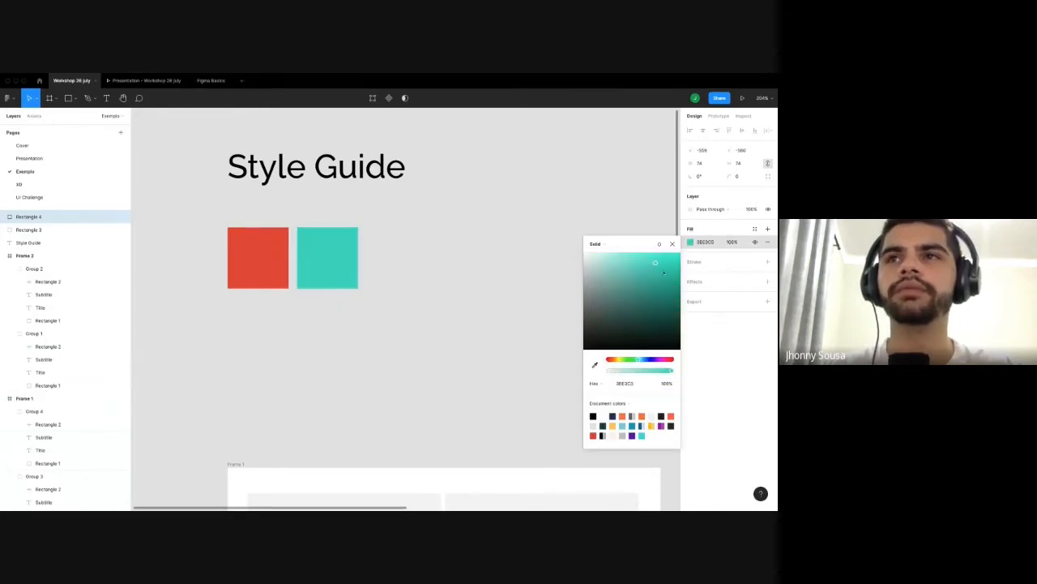
drag(665, 272, 664, 269)
click(254, 303)
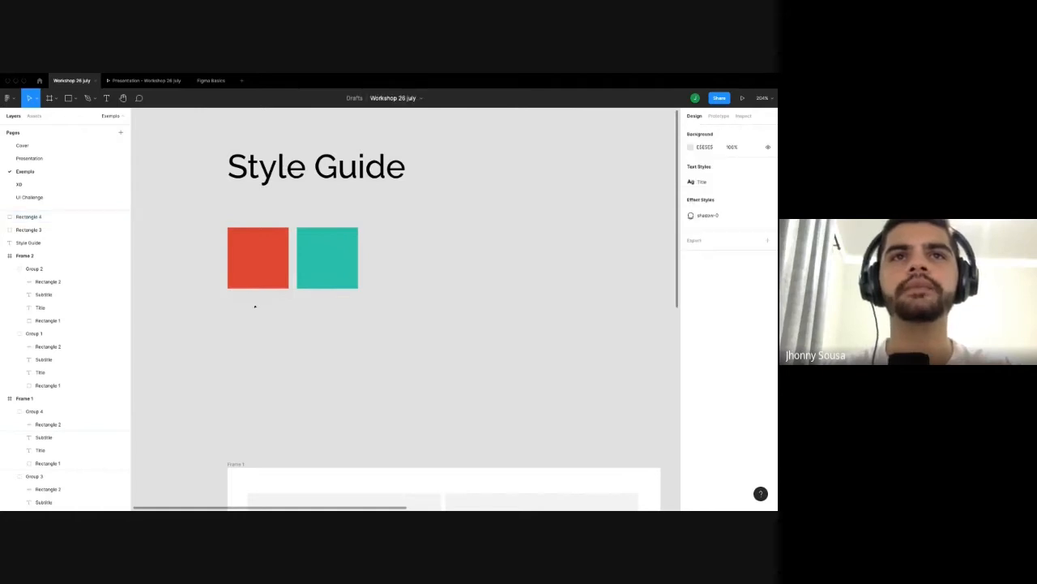
Duplicate the teal square just to its right and change the copy's fill to dark grey.
scroll(254, 303, down, 2)
drag(311, 267, 367, 266)
click(690, 241)
click(591, 298)
drag(591, 298, 588, 299)
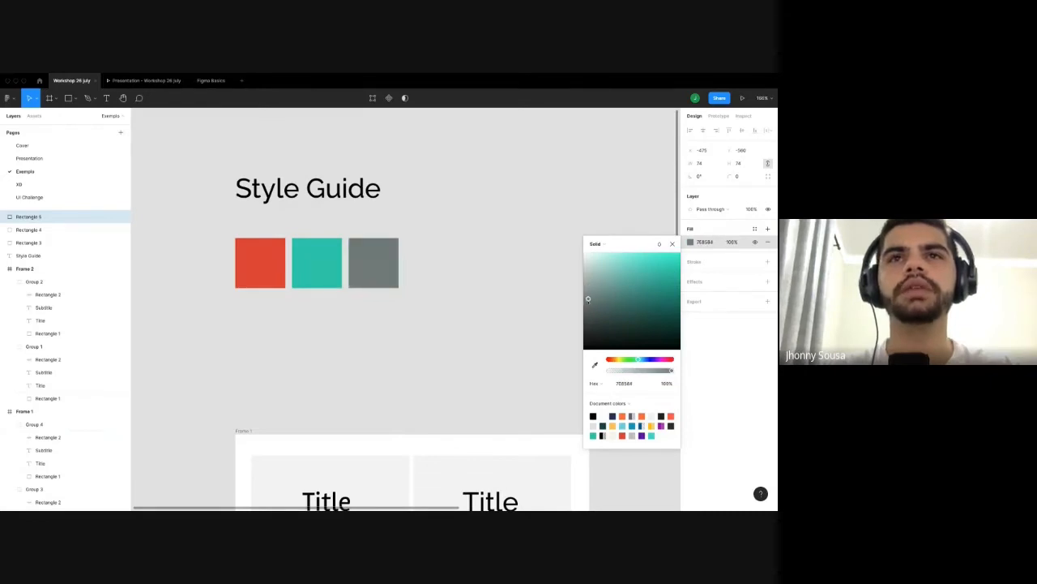
key(Escape)
key(Escape)
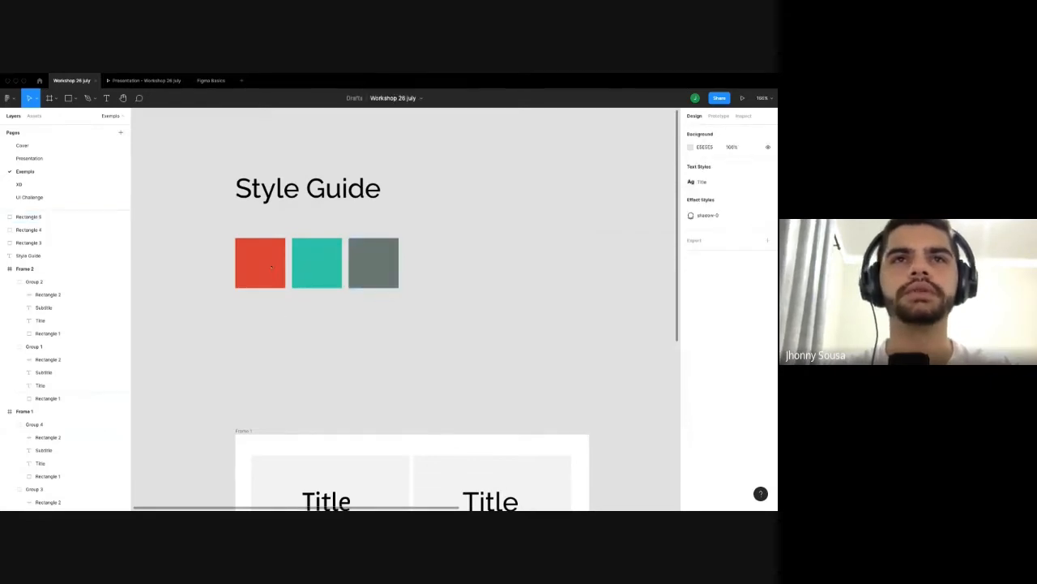
Duplicate the dark grey square as a fourth swatch in the row and fill the copy with light grey.
scroll(271, 265, down, 2)
drag(364, 261, 413, 262)
click(690, 241)
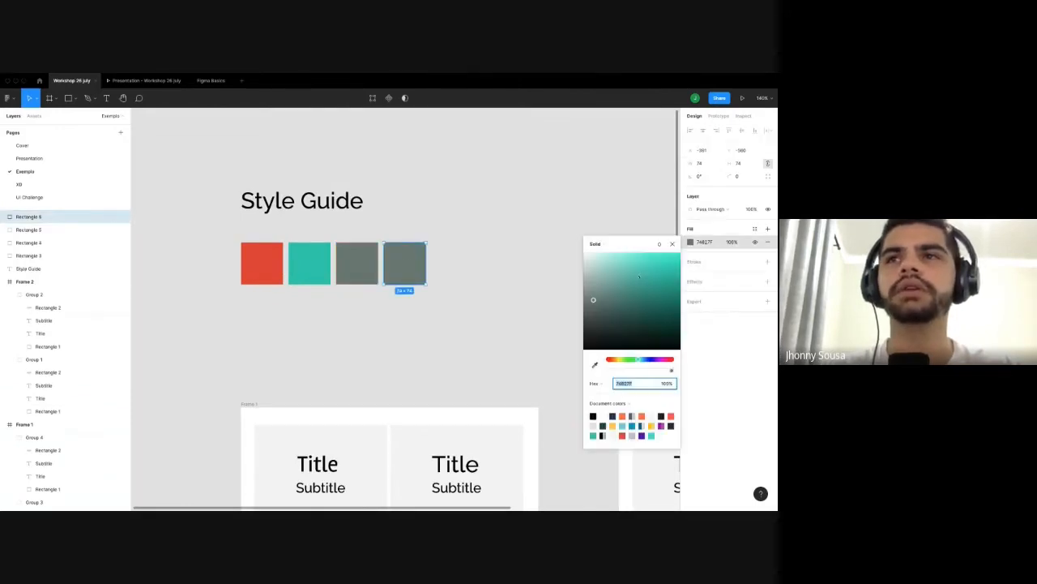
text(A5B0AE)
key(Return)
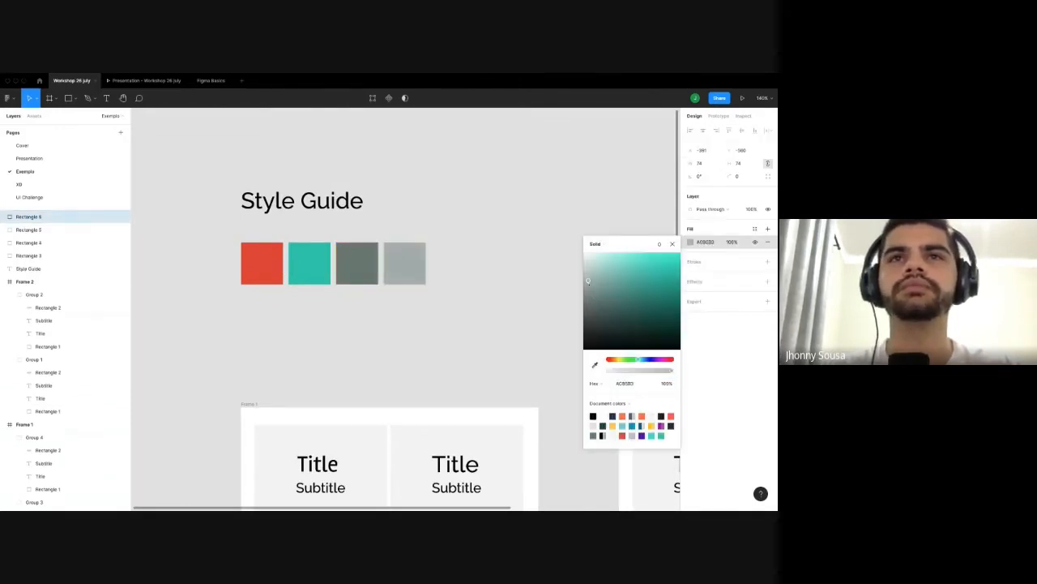
click(375, 346)
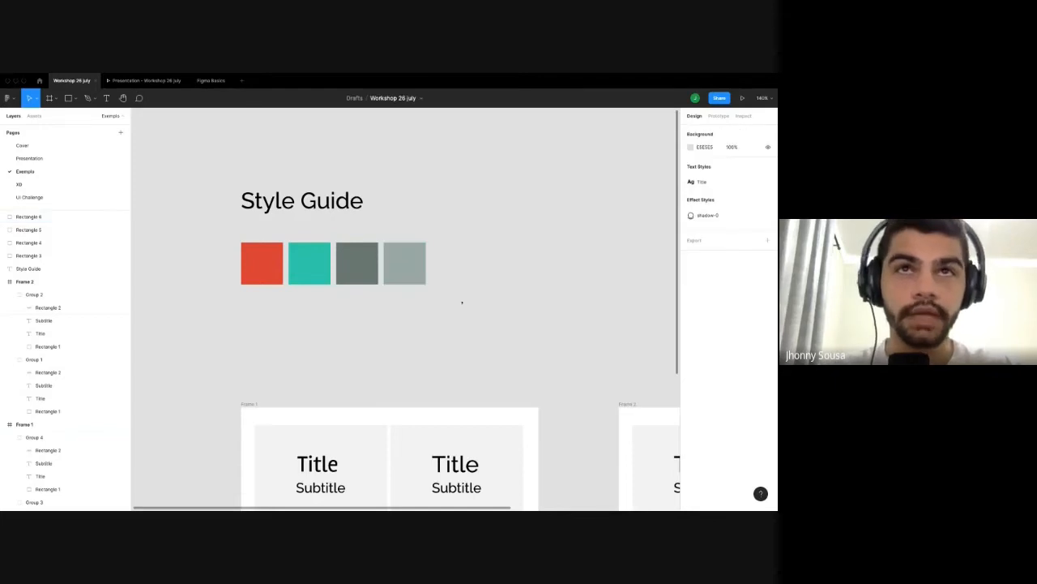
drag(431, 295, 188, 233)
click(329, 347)
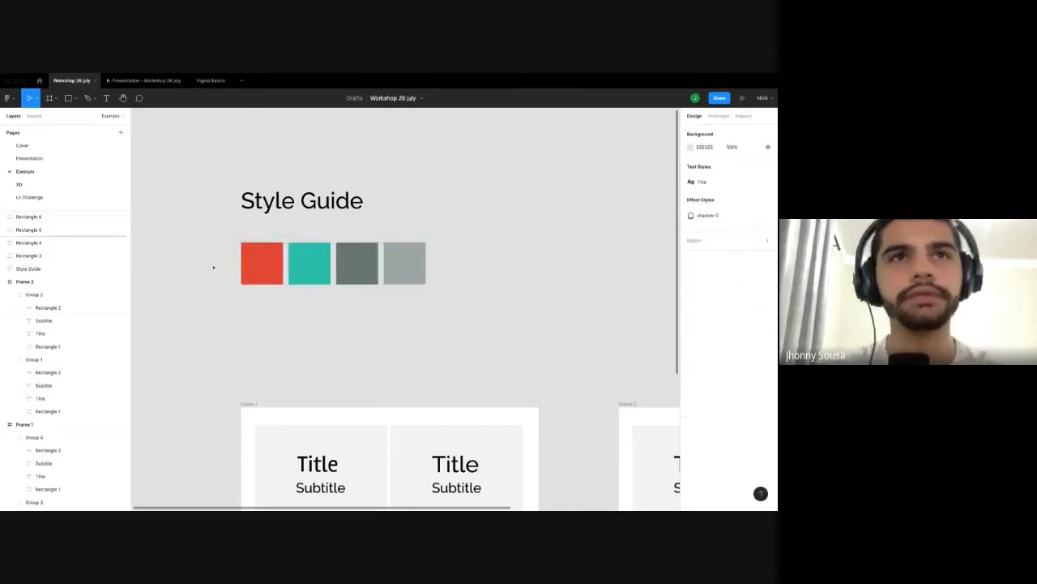
click(274, 270)
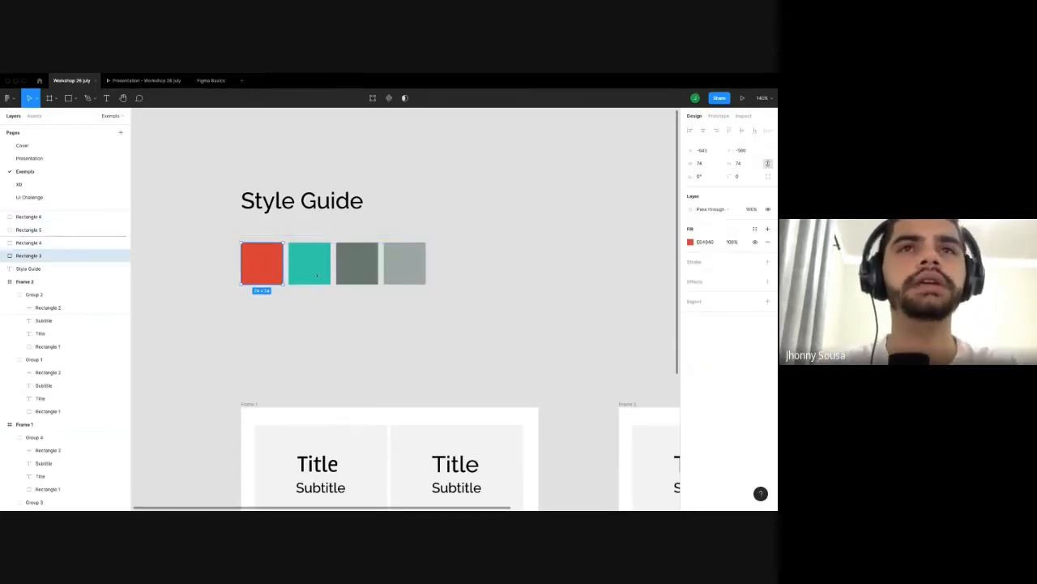
click(354, 274)
key(Tab)
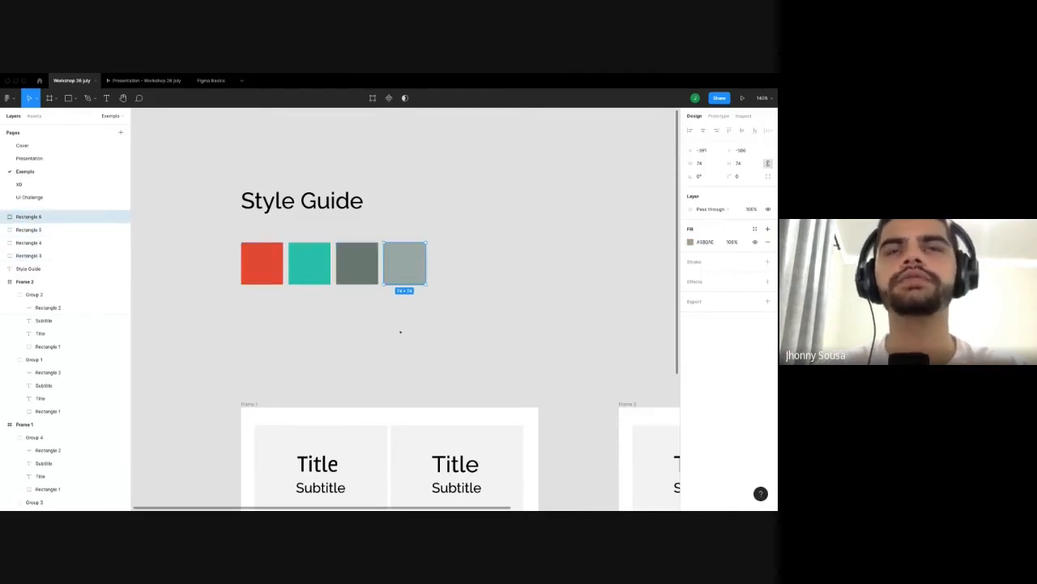
click(340, 331)
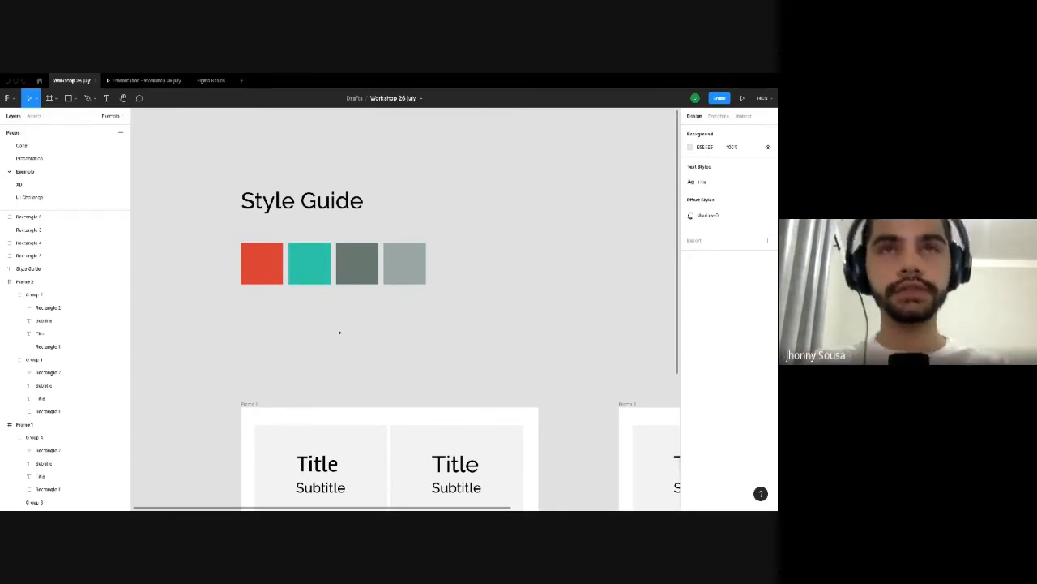
Move the Style Guide heading slightly upward to widen the gap above the colour swatches.
click(257, 268)
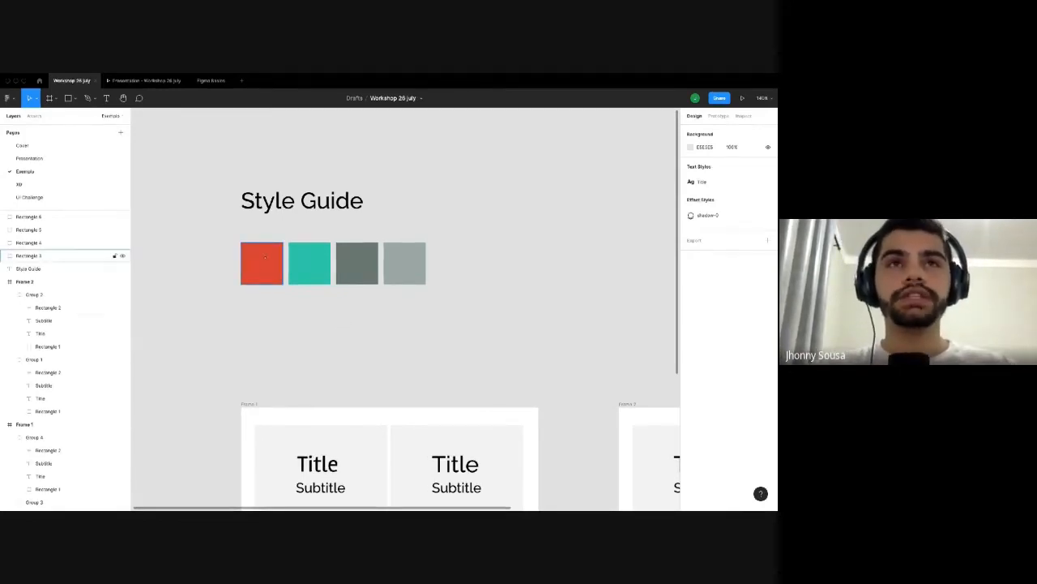
drag(298, 205, 298, 178)
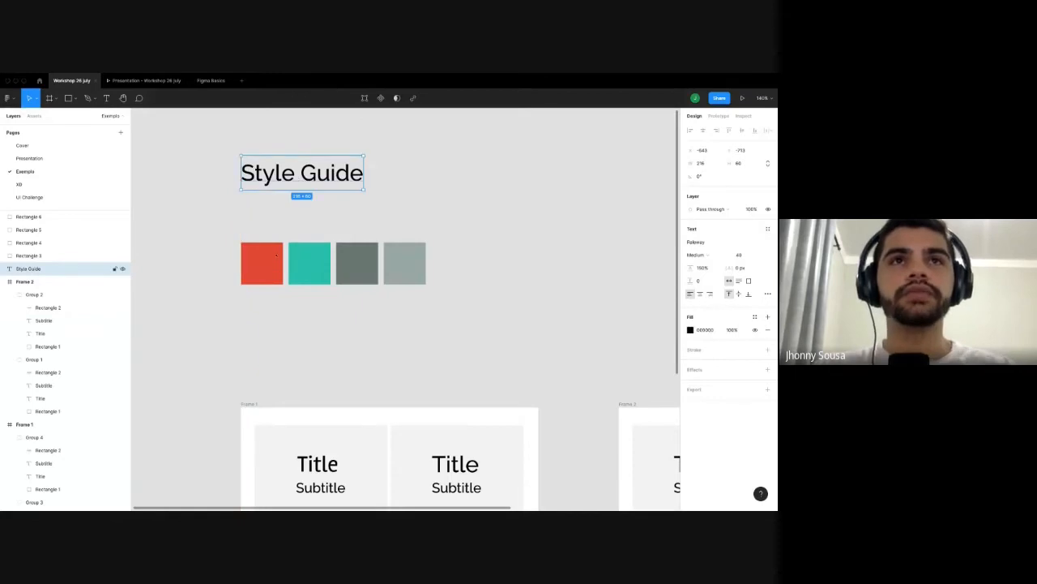
Toggle the red swatch's fill visibility off and on, and try removing the fill before undoing the removal.
click(270, 269)
scroll(246, 204, down, 1)
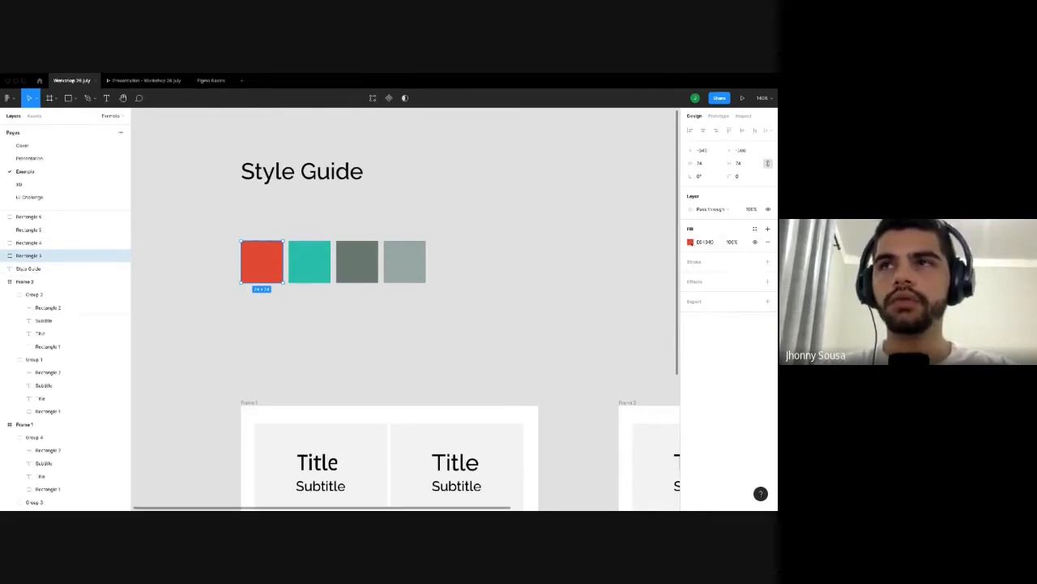
click(692, 242)
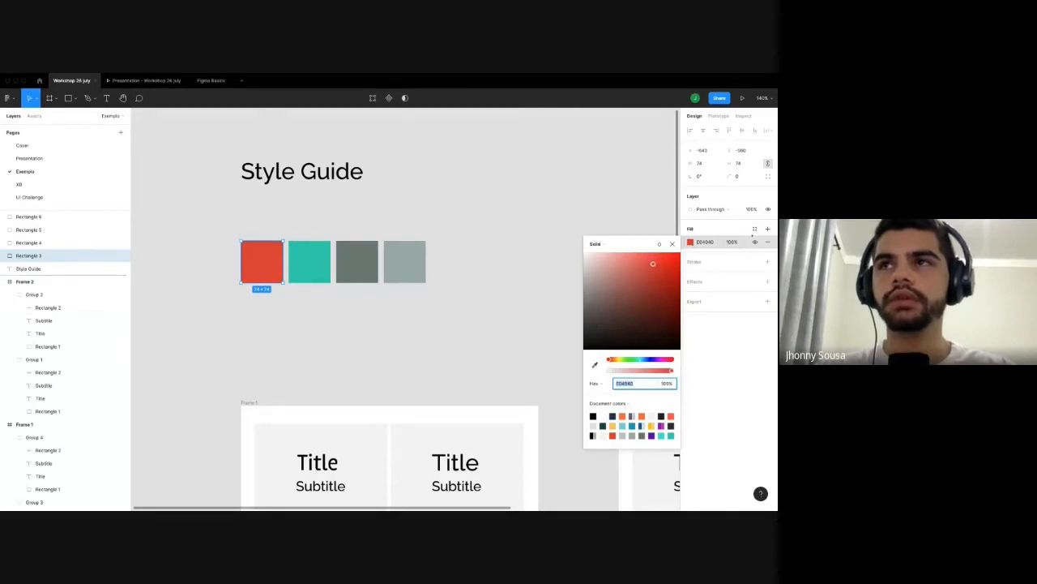
click(754, 242)
click(755, 242)
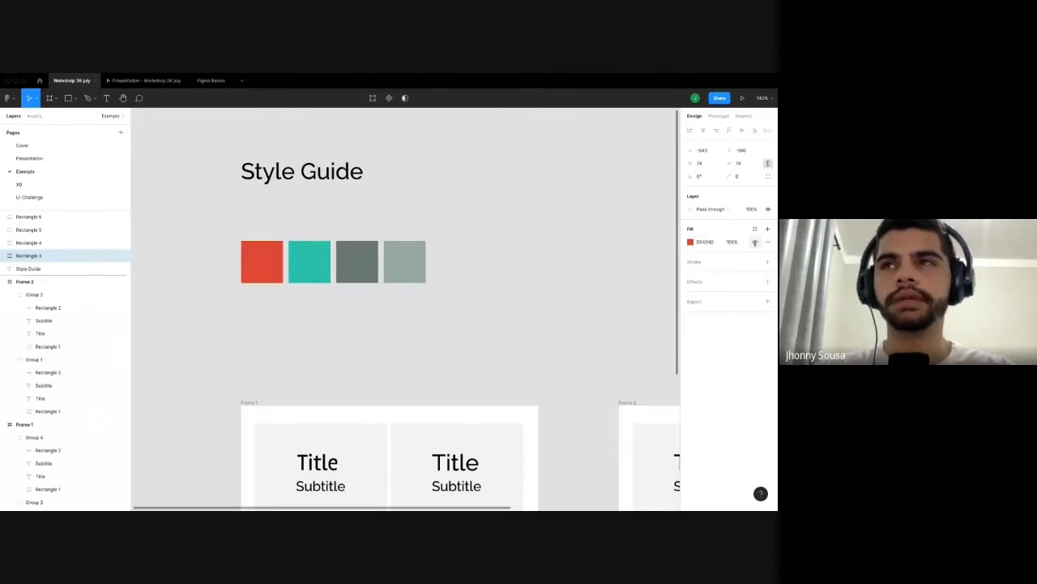
click(755, 242)
click(754, 241)
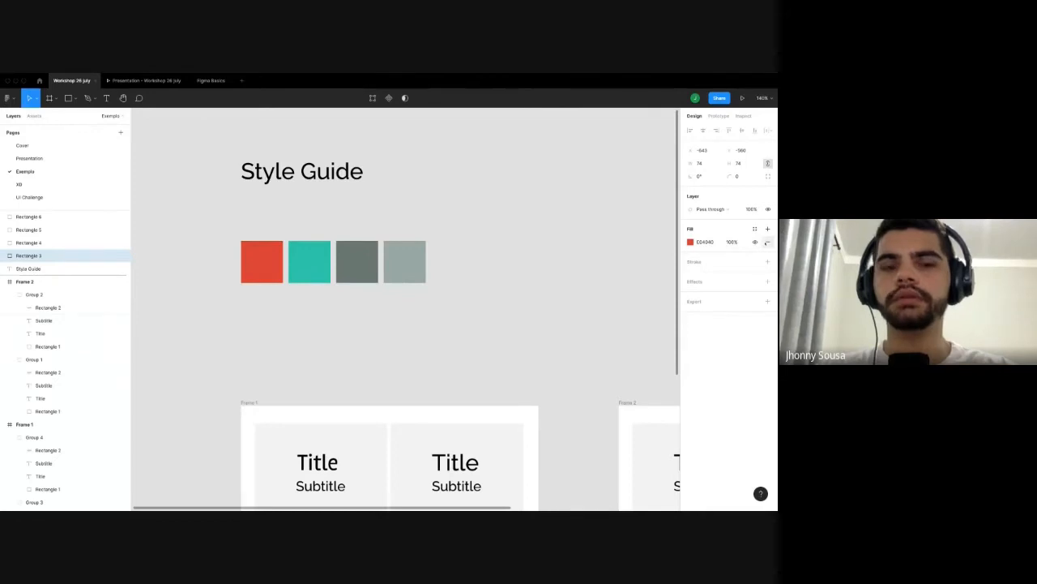
click(768, 241)
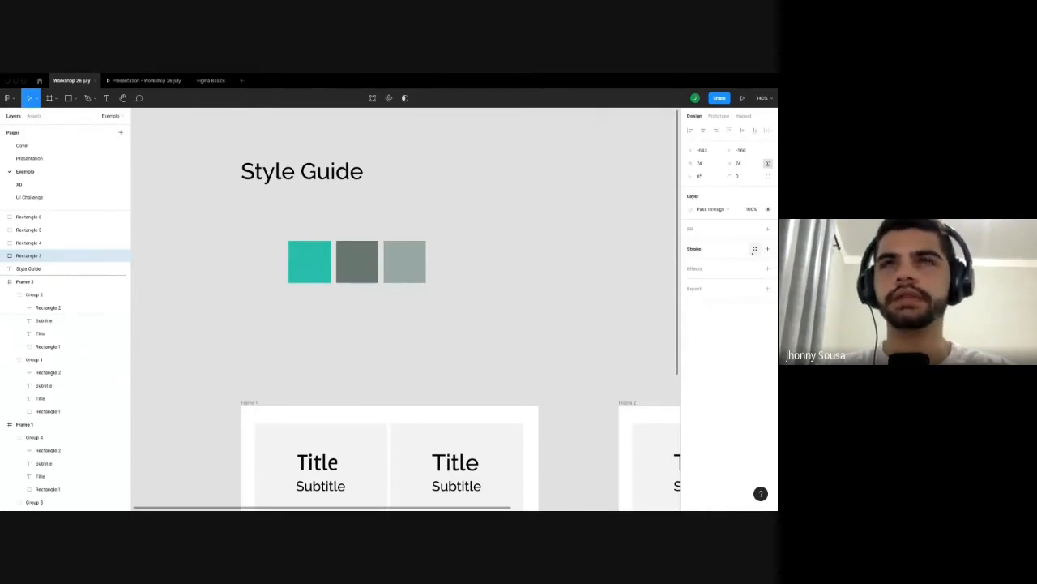
key(ctrl+z)
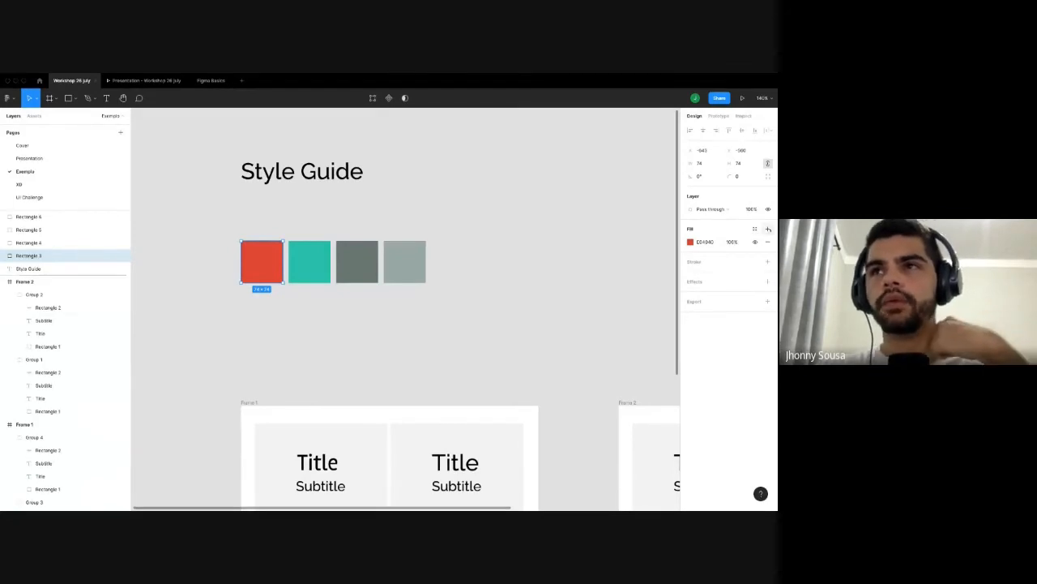
Add a second, light pink fill over the red swatch's fill and remove it again.
click(769, 229)
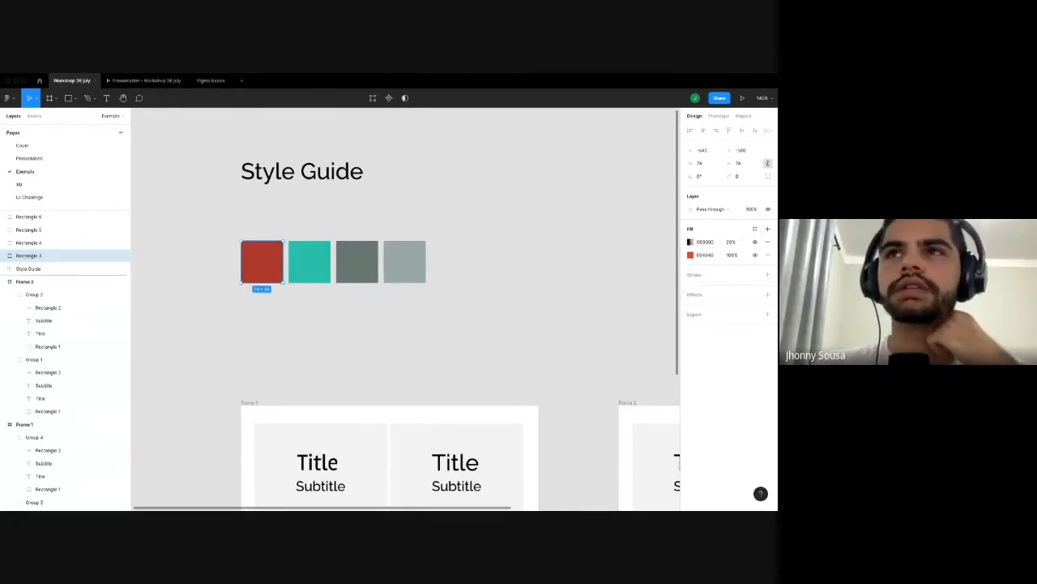
click(690, 242)
click(618, 252)
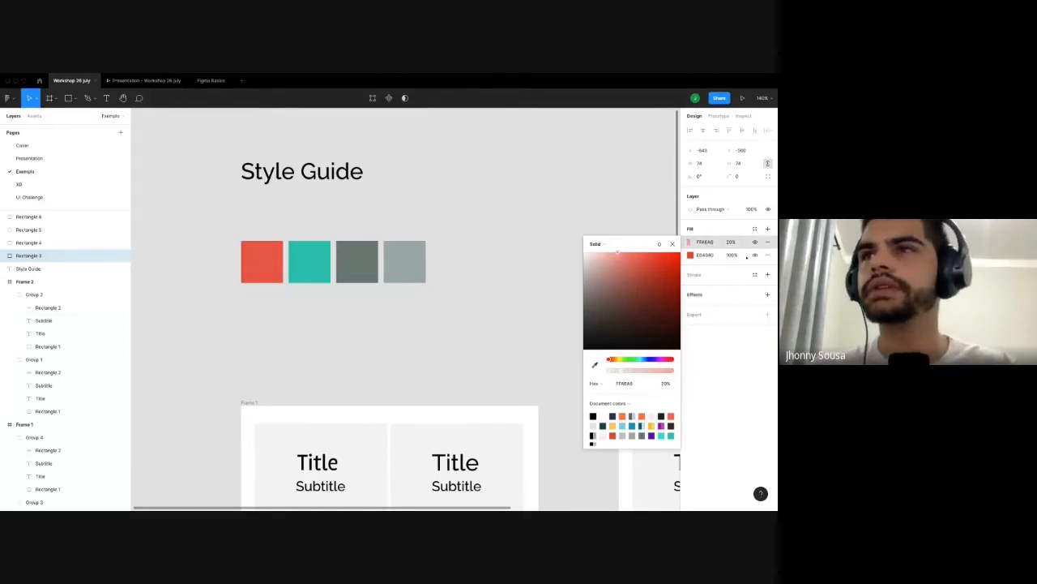
click(768, 241)
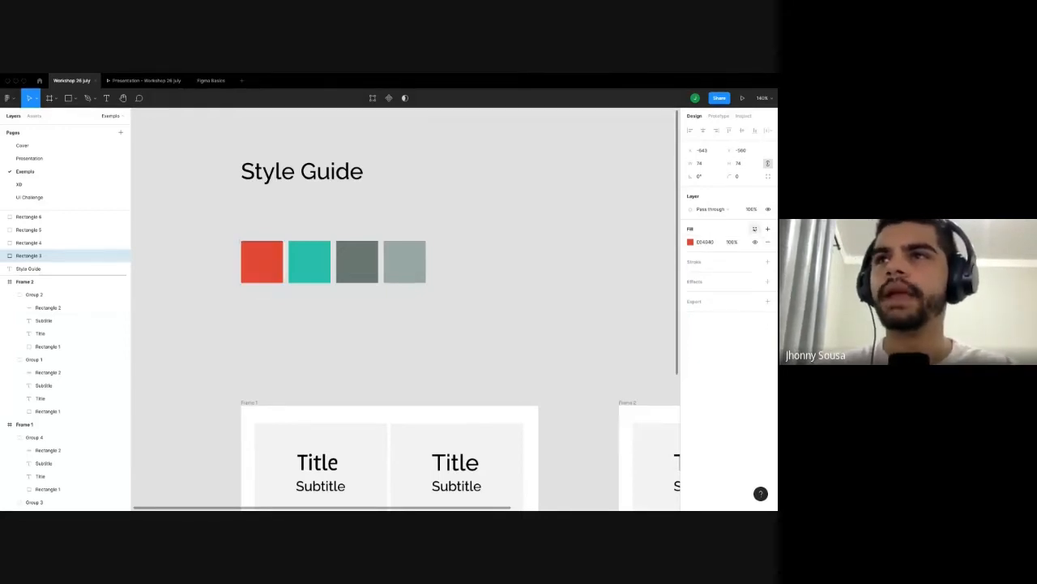
Save the red swatch's fill as a new colour style named primary.
click(753, 228)
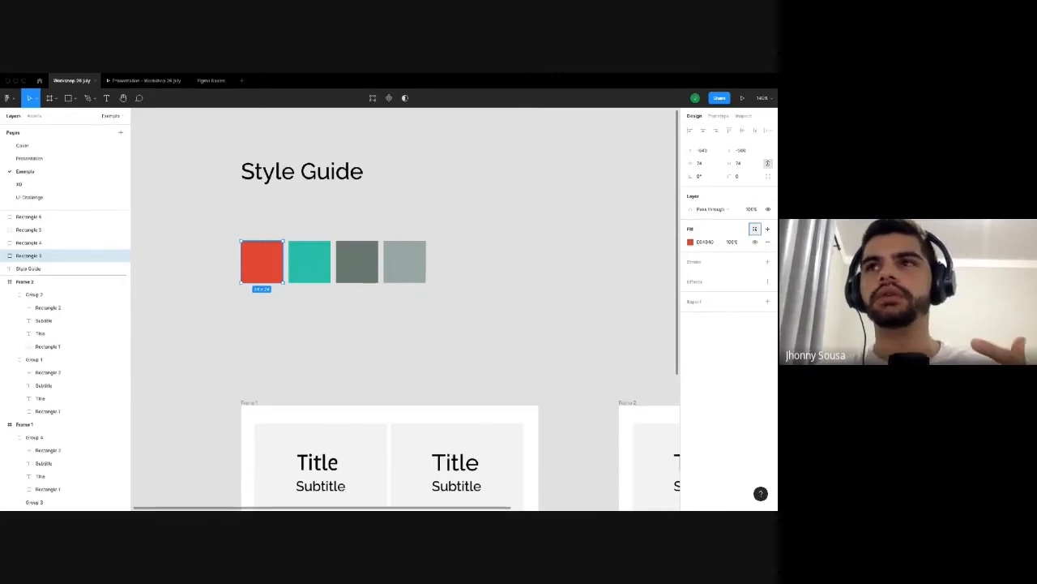
click(754, 228)
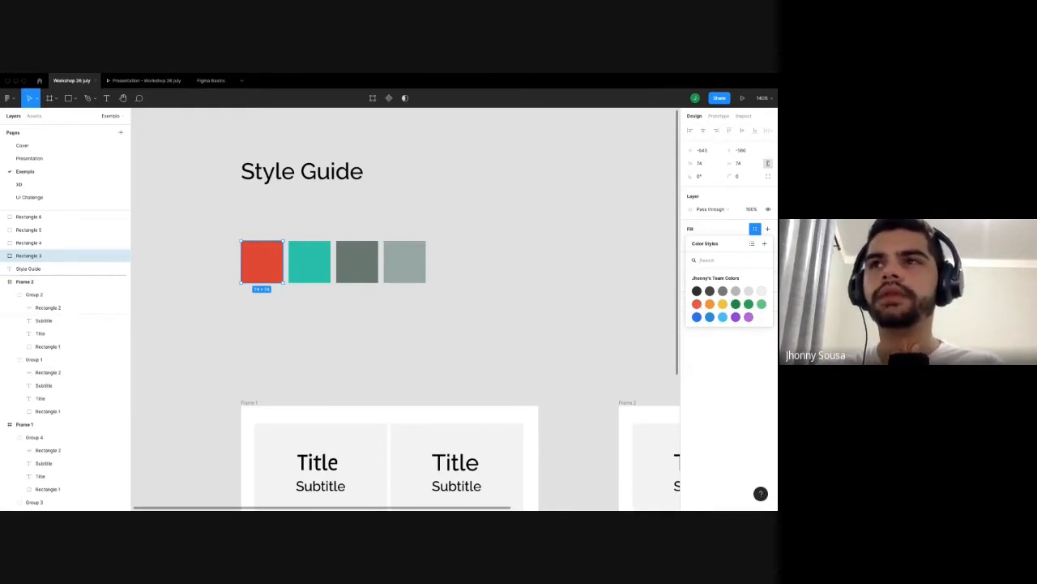
click(754, 229)
click(754, 229)
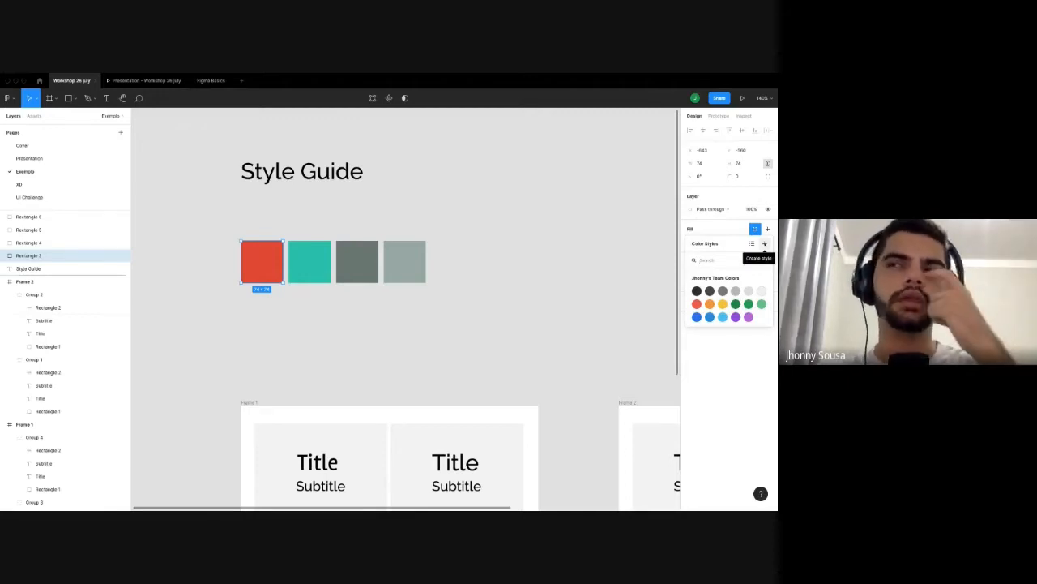
click(764, 245)
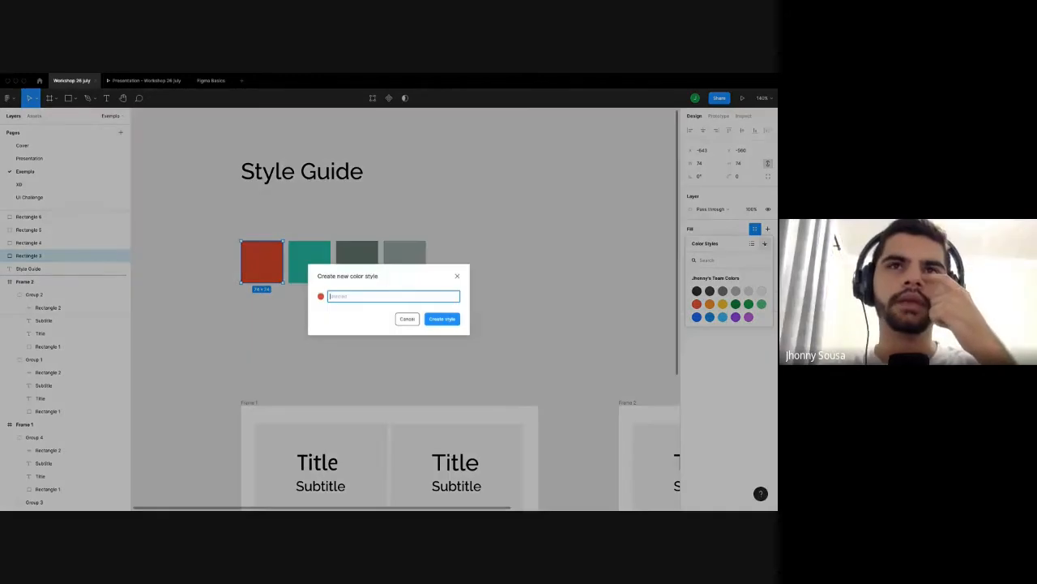
triple_click(347, 279)
click(365, 298)
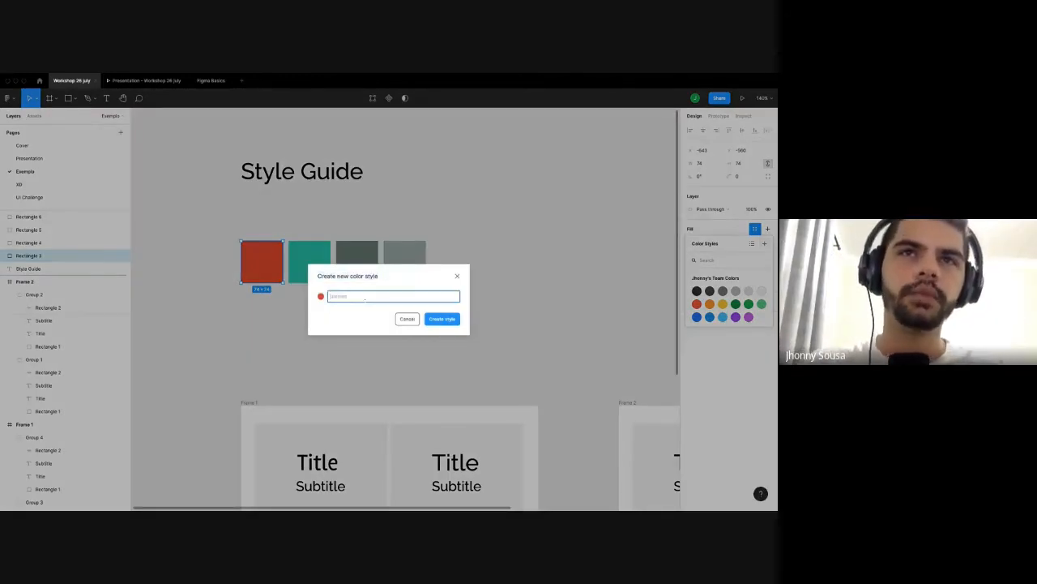
text(primary)
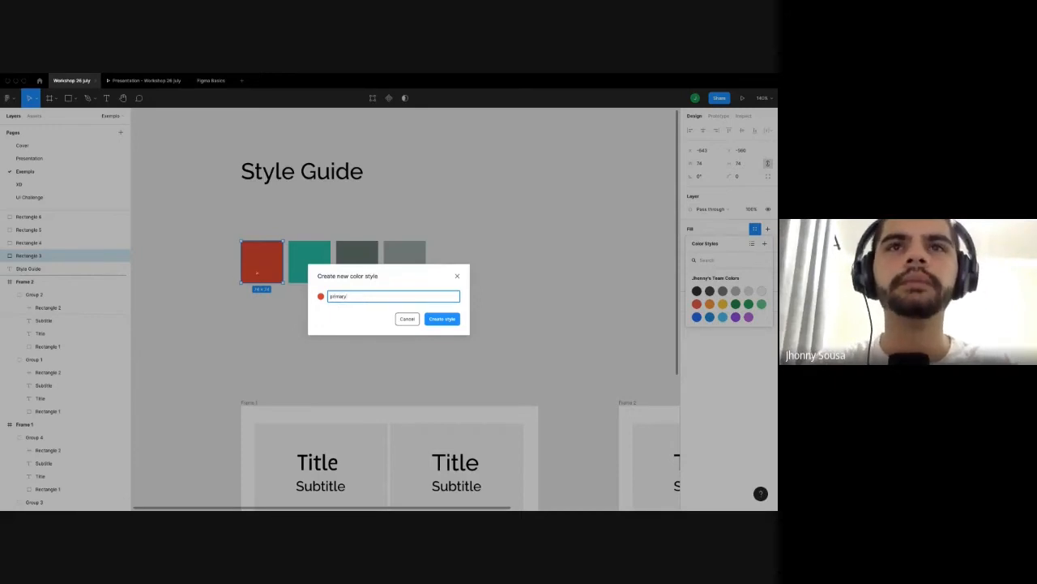
key(Return)
Create a colour style named secondary from the teal swatch's fill.
click(319, 268)
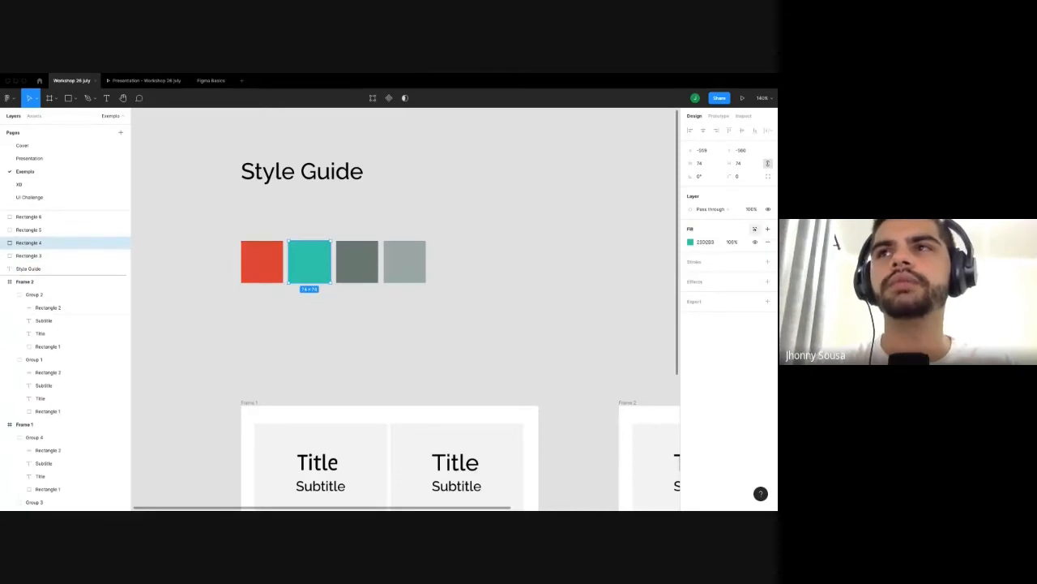
click(754, 229)
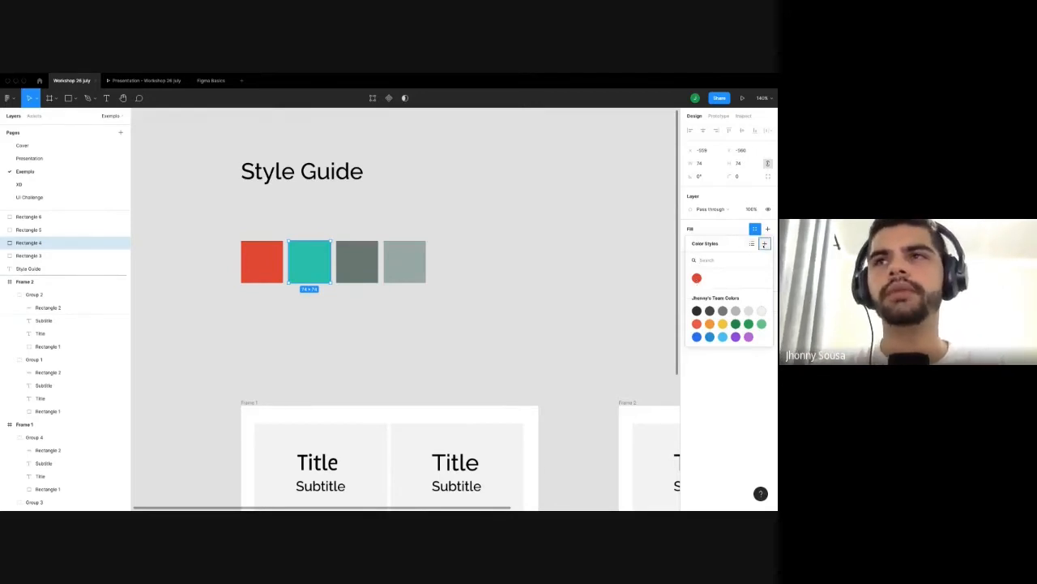
click(764, 243)
text(secondary)
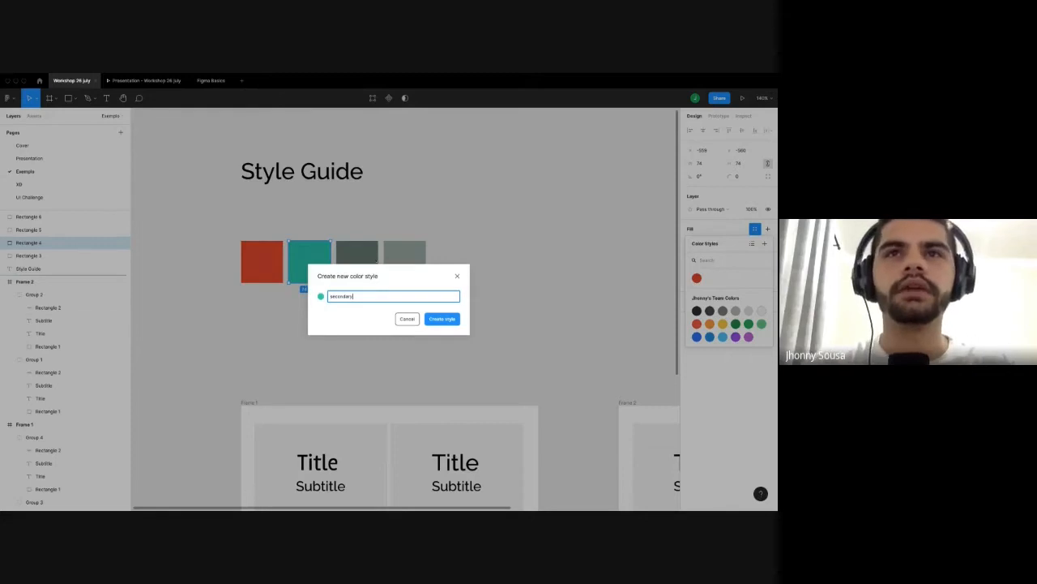
key(Return)
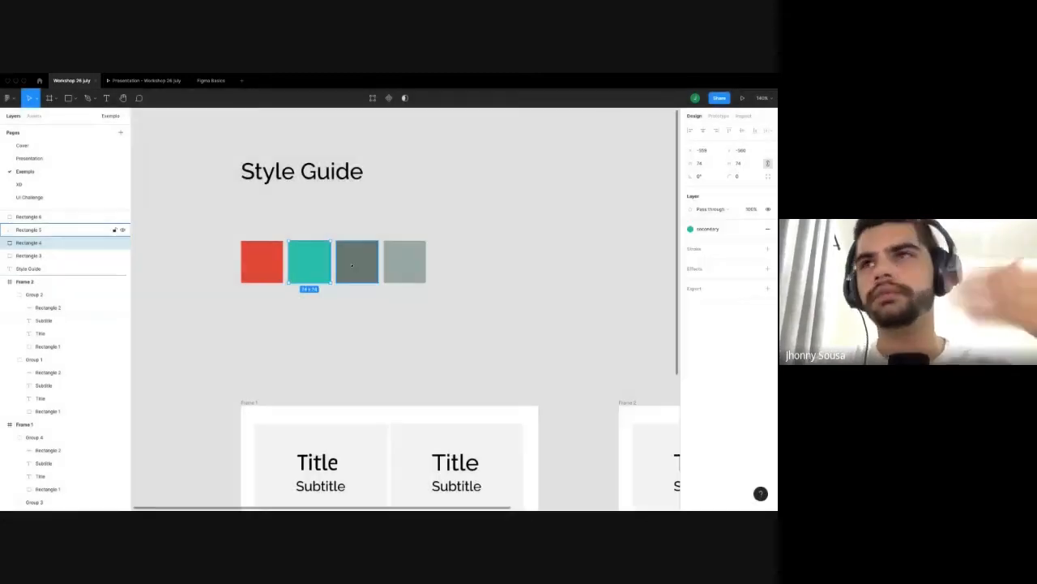
Darken the fill of the third swatch to a deeper grey.
click(351, 265)
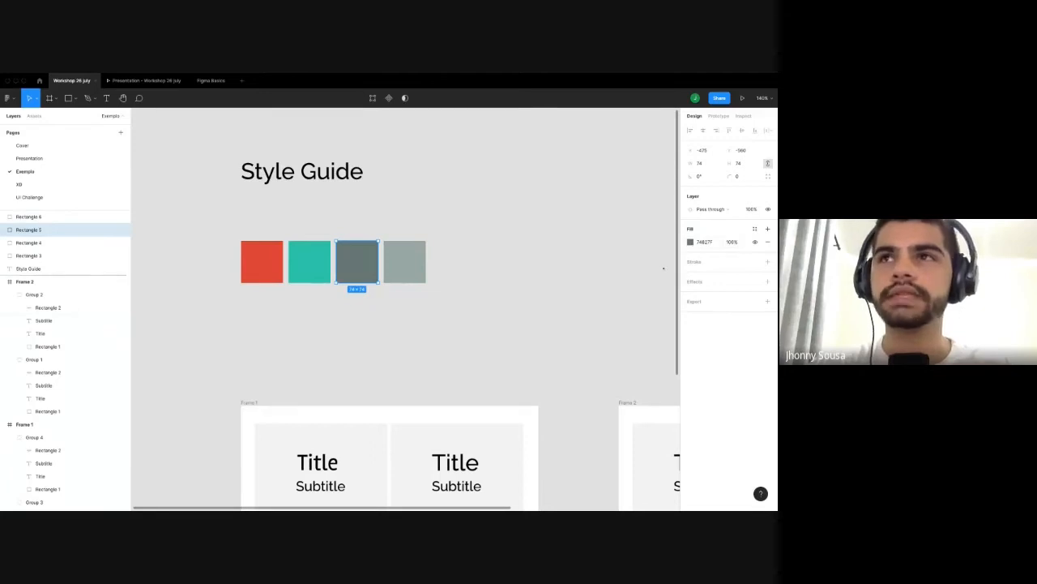
click(690, 242)
drag(593, 300, 595, 309)
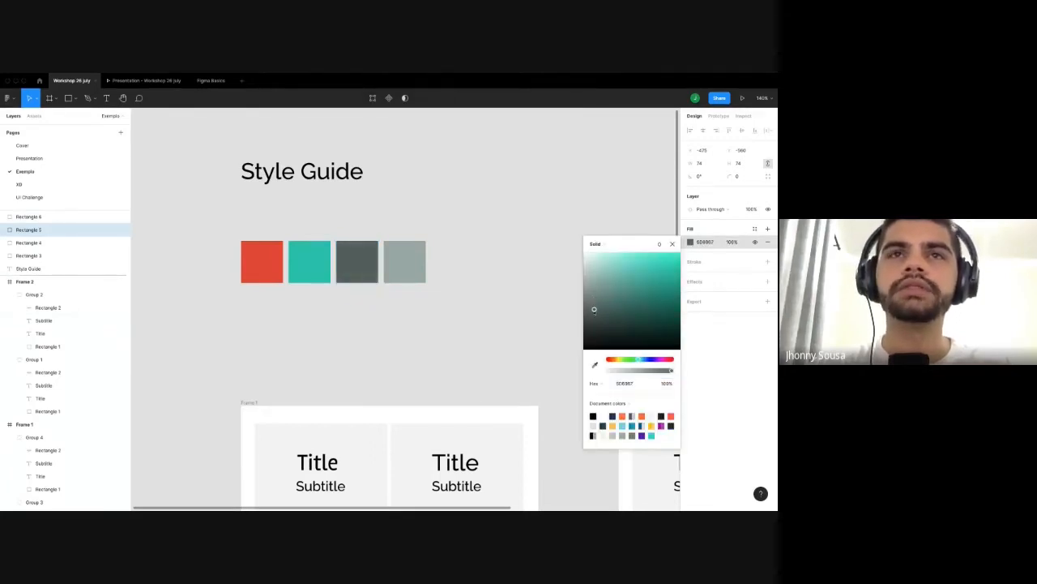
key(Escape)
key(Escape)
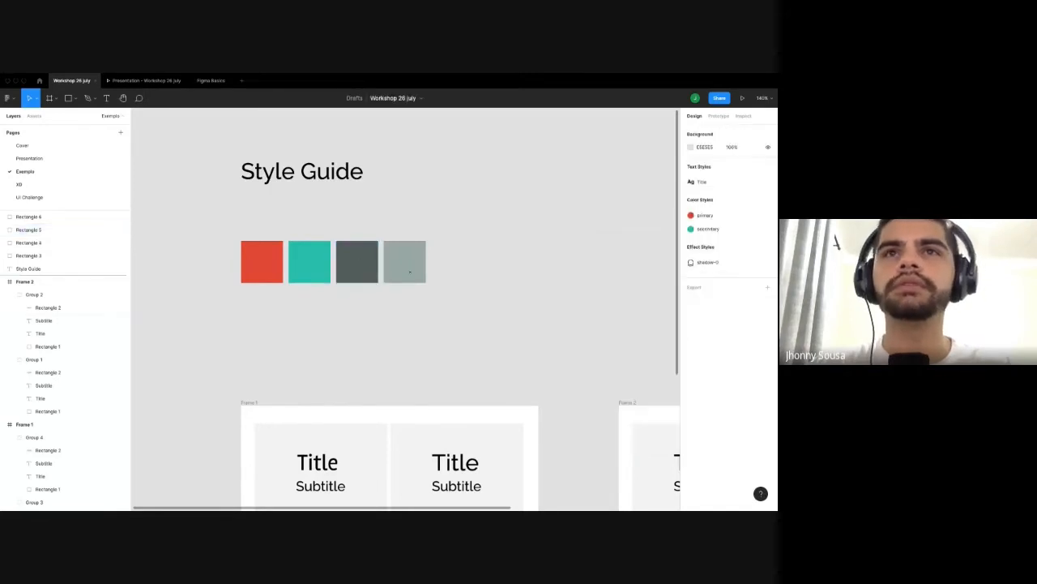
Create a colour style named title from the dark grey swatch's fill.
click(357, 261)
click(754, 229)
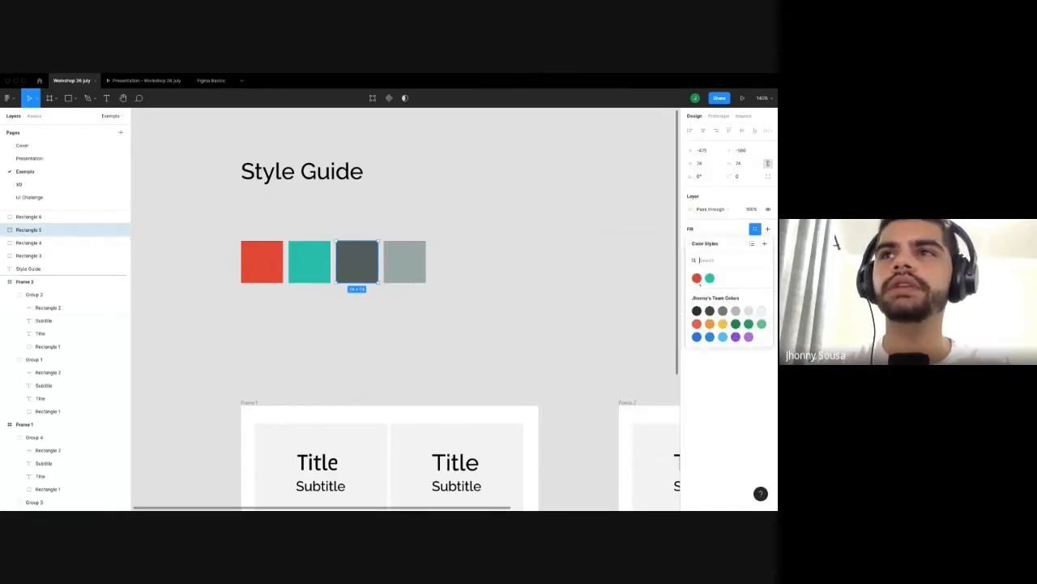
click(765, 243)
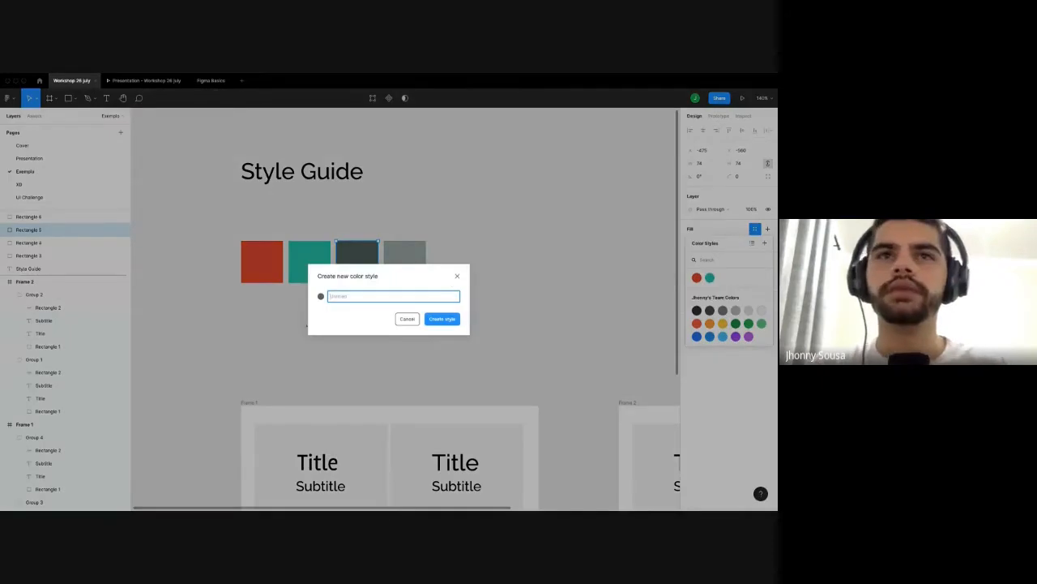
text(Gray)
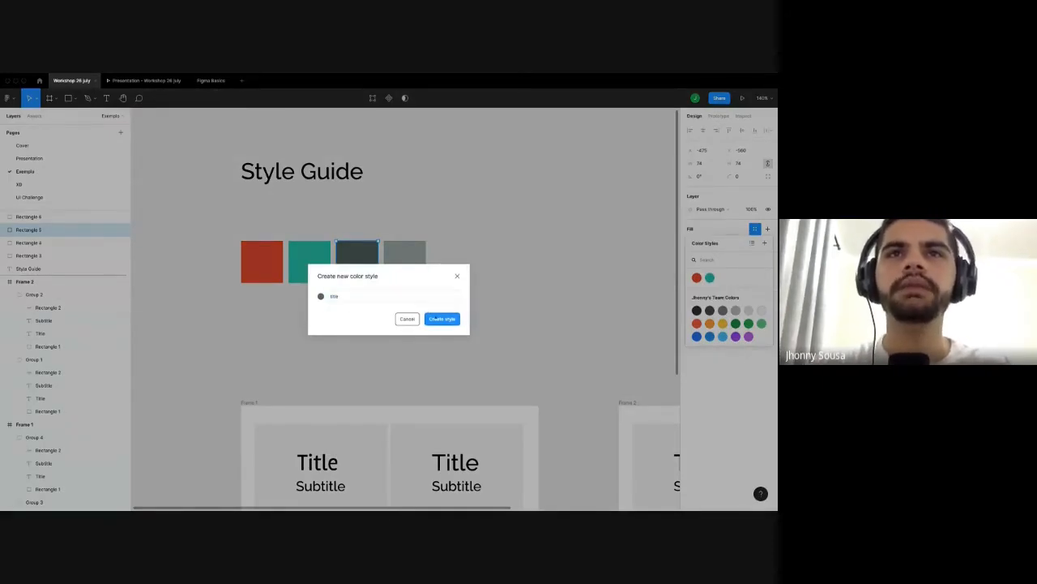
click(442, 319)
Create a colour style named subtitle from the light grey swatch's fill, and clear the selection.
click(404, 261)
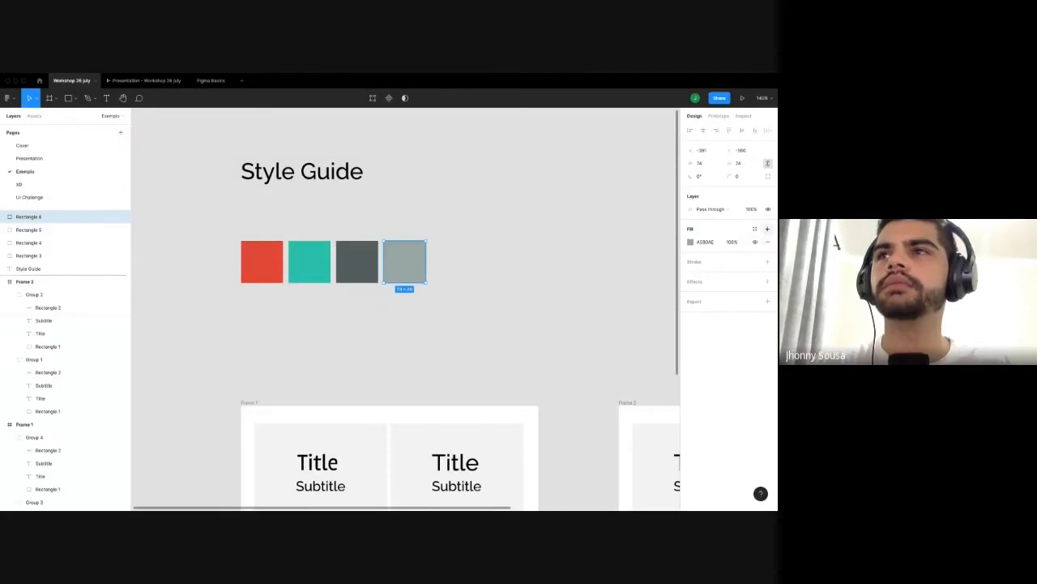
click(754, 229)
click(764, 244)
text(subtitle)
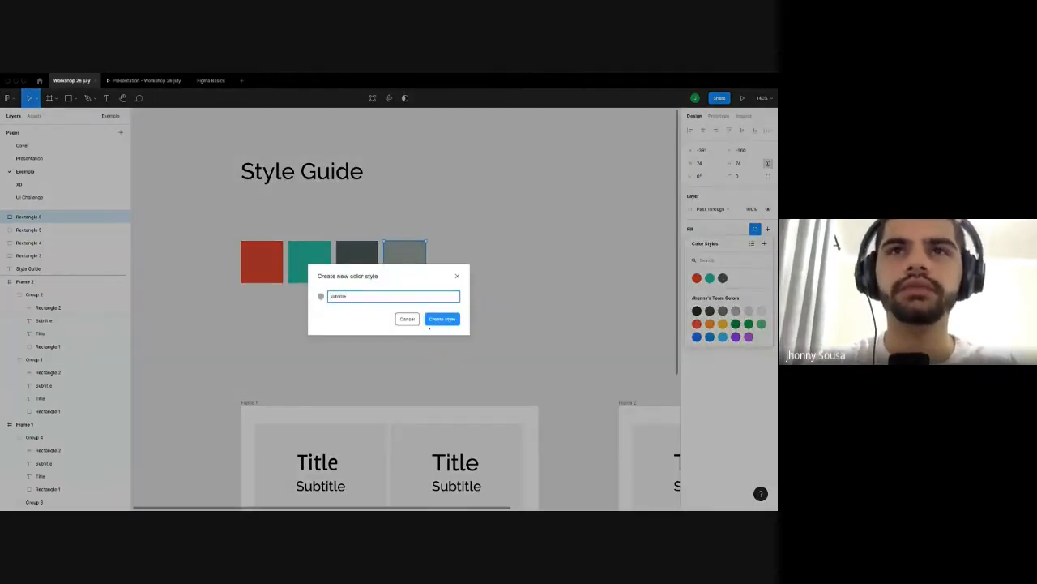
click(430, 318)
click(471, 348)
drag(459, 342, 239, 258)
click(194, 306)
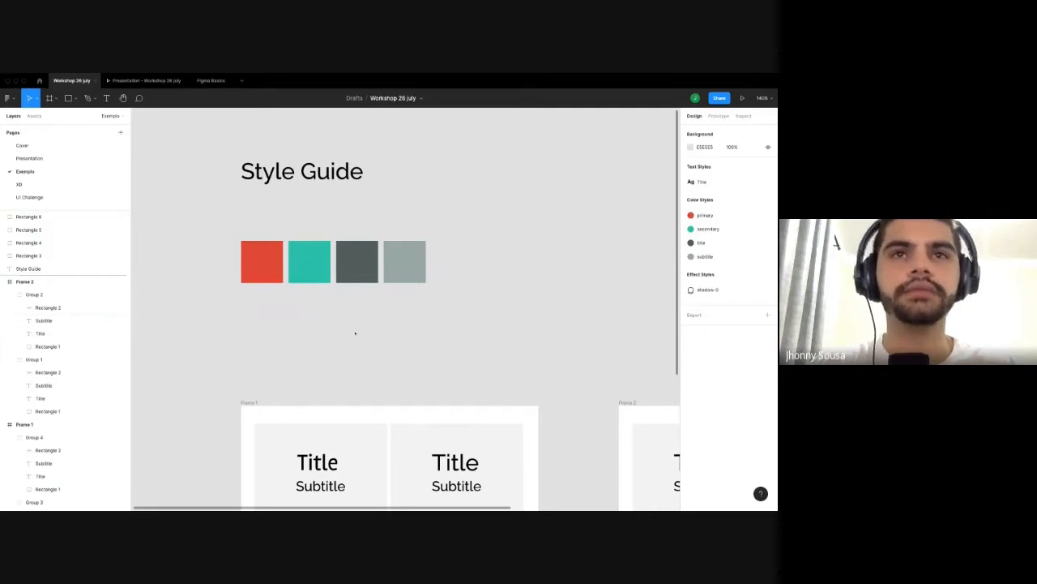
click(255, 402)
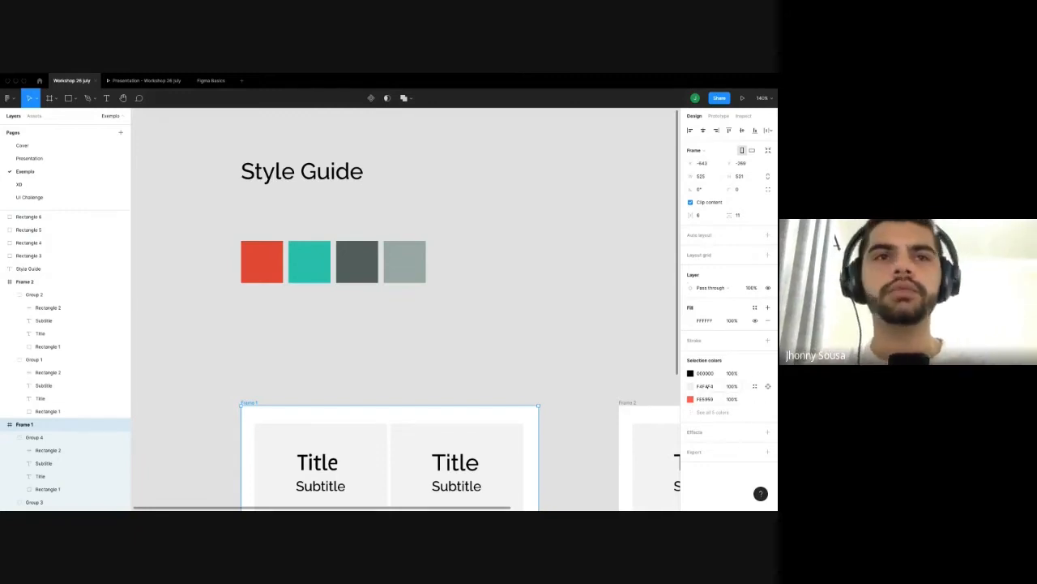
click(238, 338)
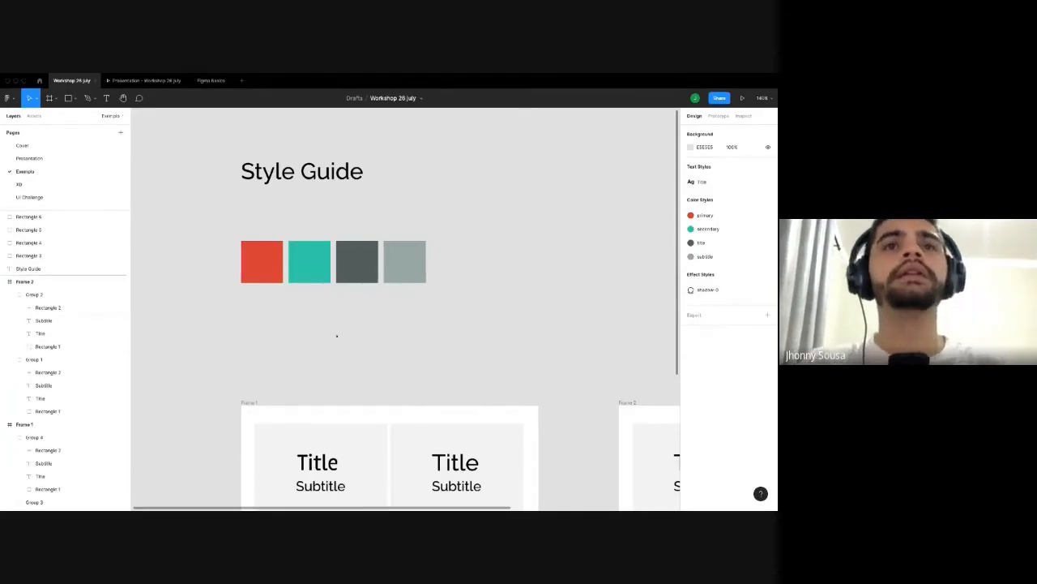
scroll(264, 253, down, 3)
scroll(264, 253, down, 4)
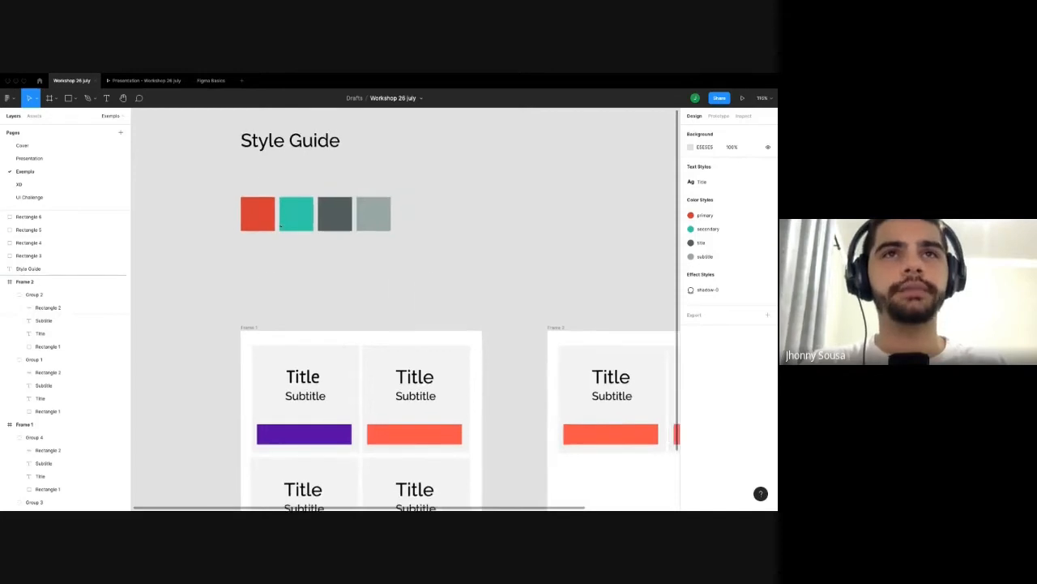
scroll(261, 205, up, 8)
scroll(241, 241, down, 2)
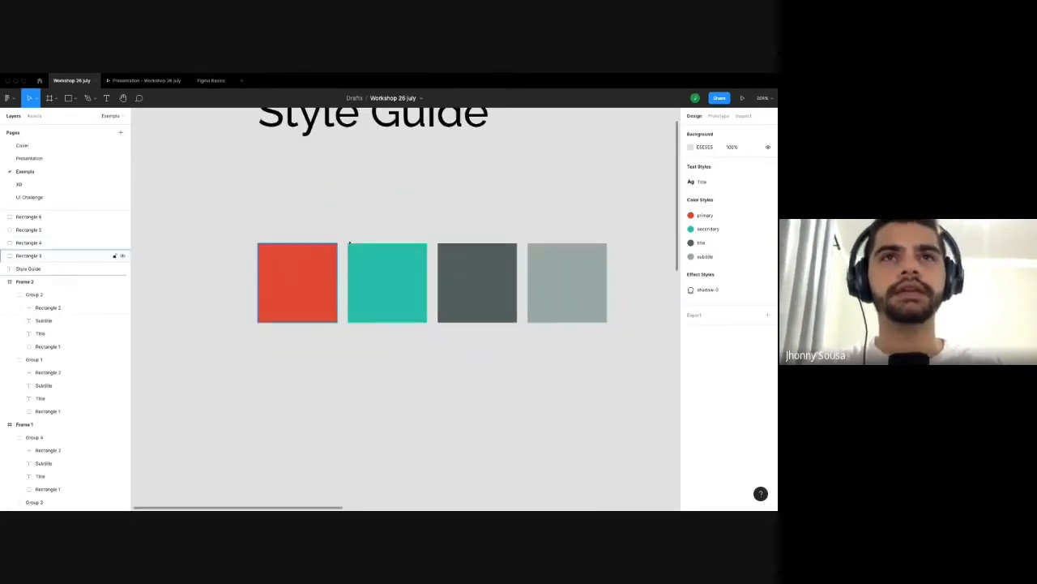
scroll(282, 257, down, 4)
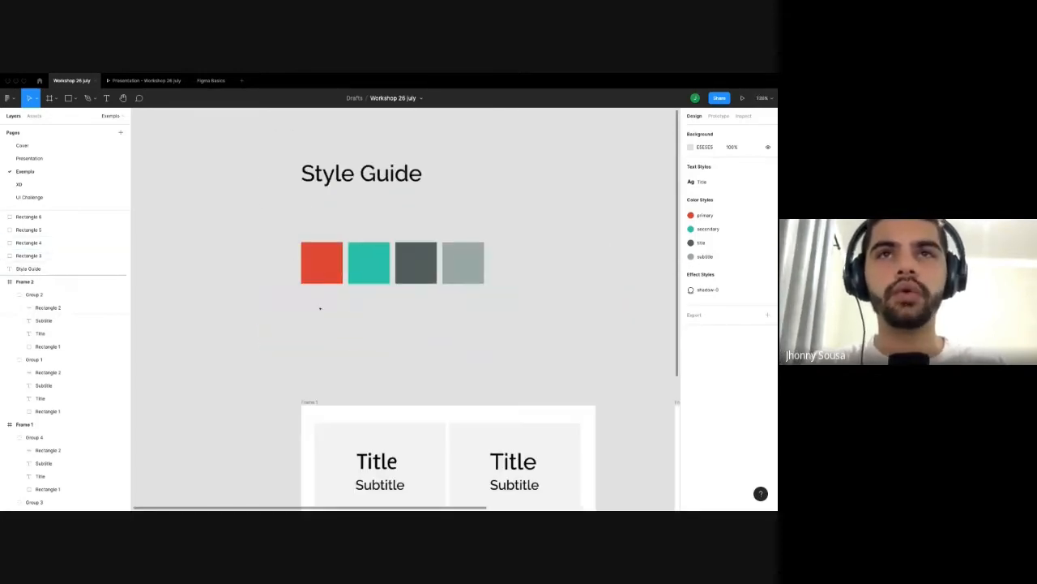
Add a text reading Title below the colour swatches and align it with the red swatch's left edge.
key(t)
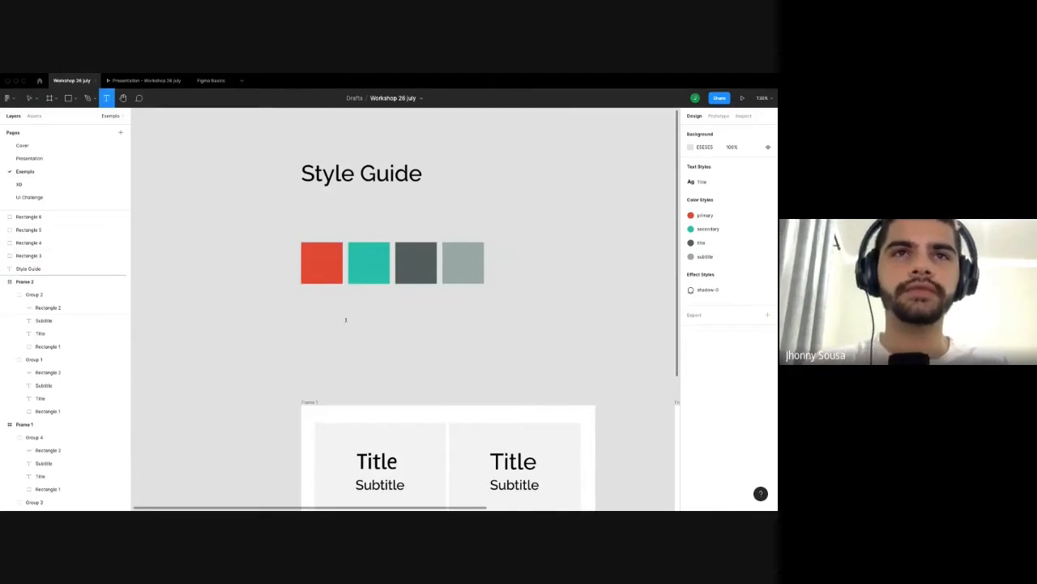
click(345, 319)
text(Titl)
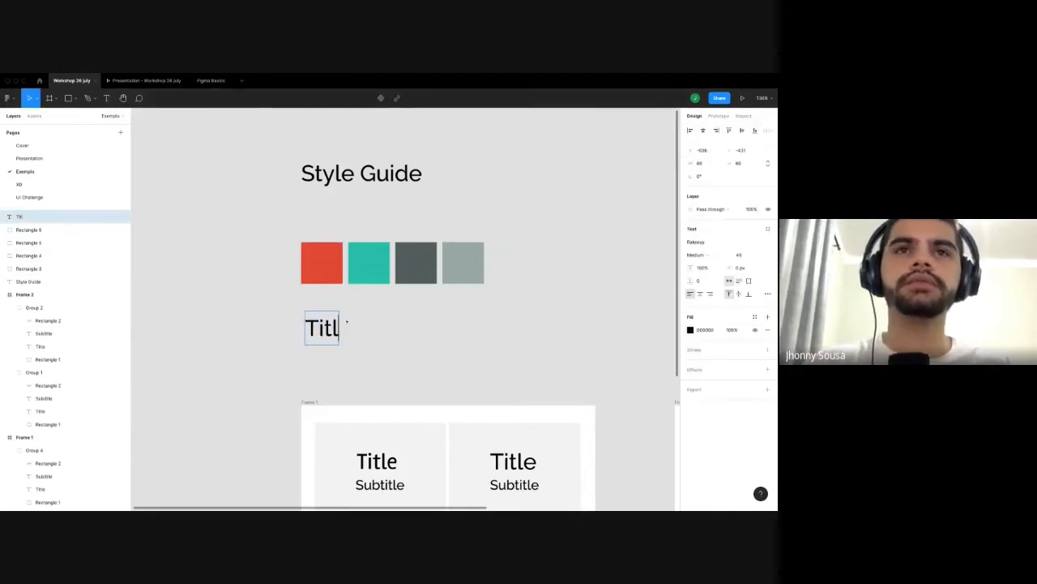
text(e)
key(Escape)
double_click(332, 331)
text(h1)
key(ctrl+a)
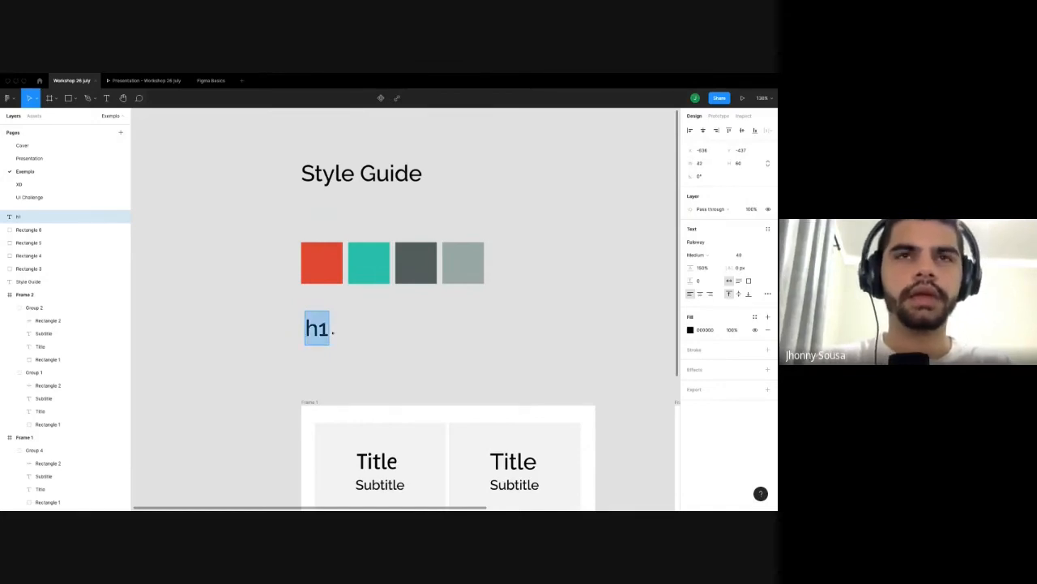
text(Title)
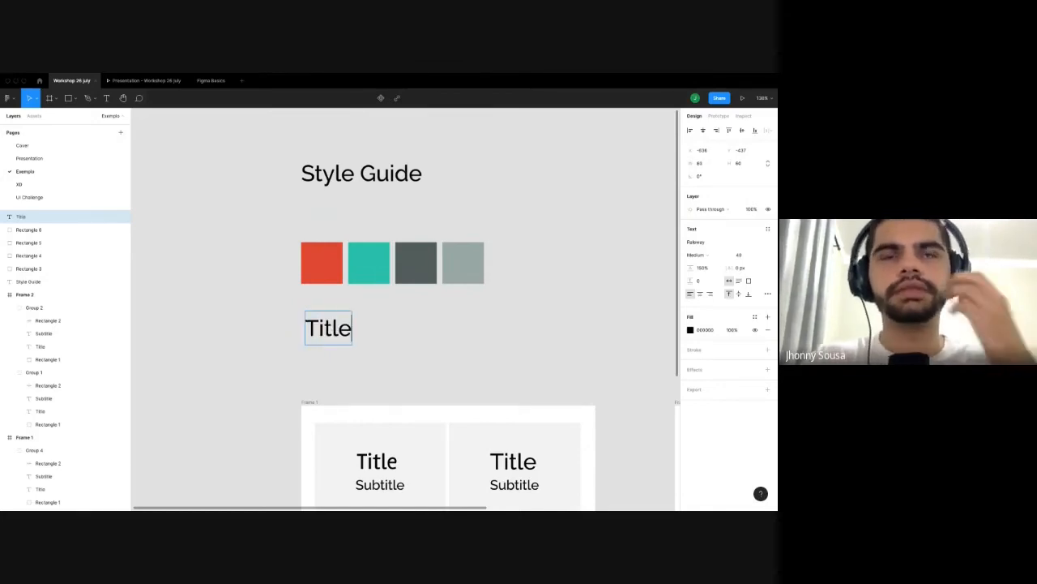
key(Escape)
drag(328, 328, 324, 319)
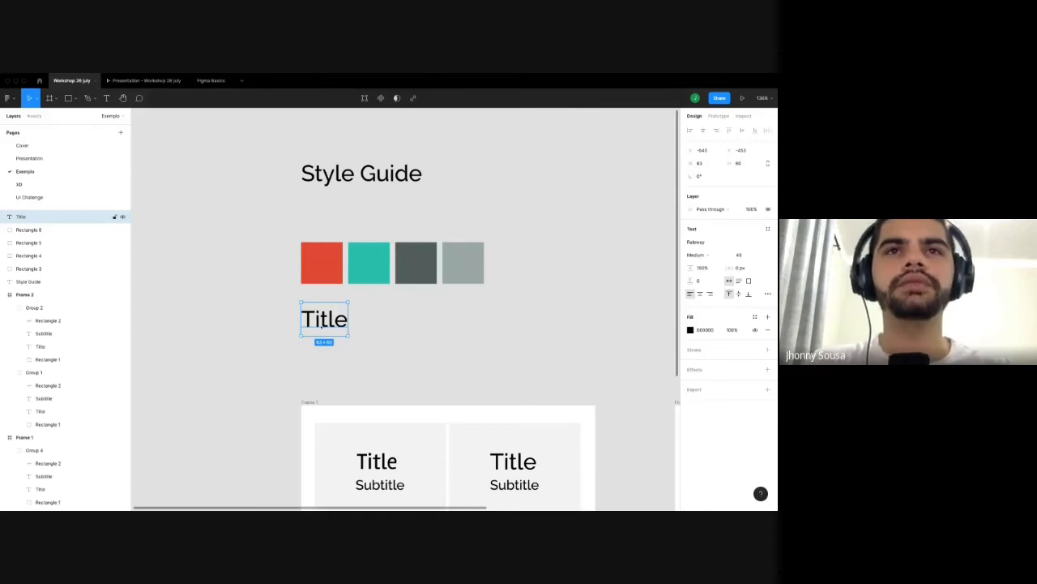
Duplicate the Title text directly below the original and set the copy to Regular weight at size 24.
drag(324, 319, 324, 358)
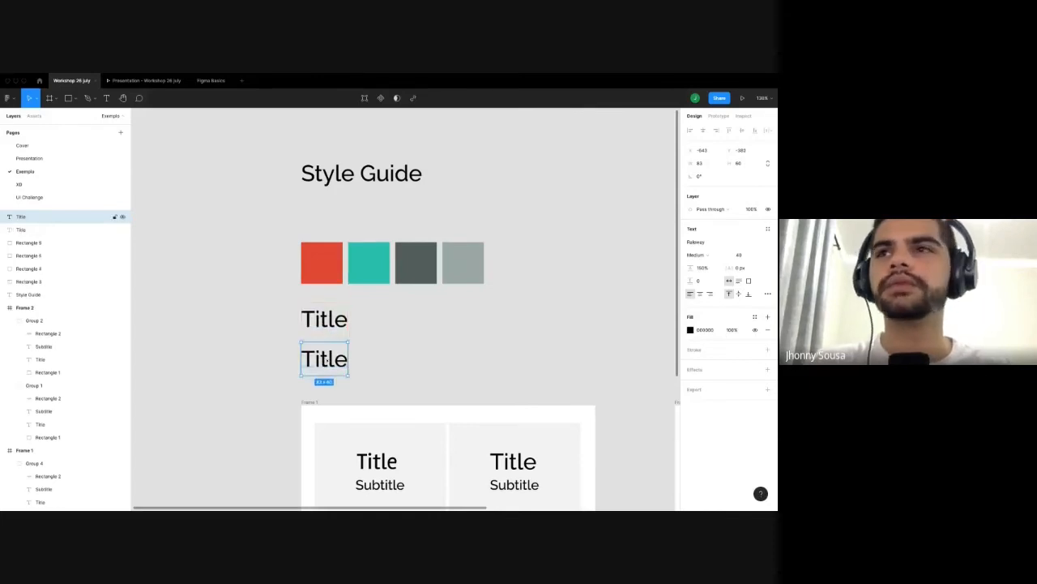
click(325, 319)
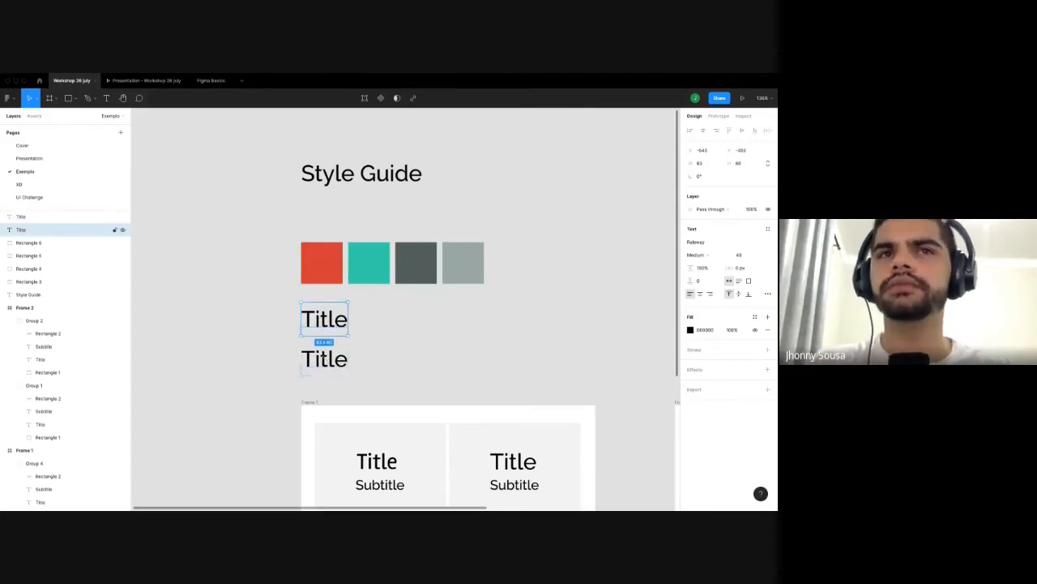
click(325, 359)
click(699, 254)
click(705, 245)
click(758, 257)
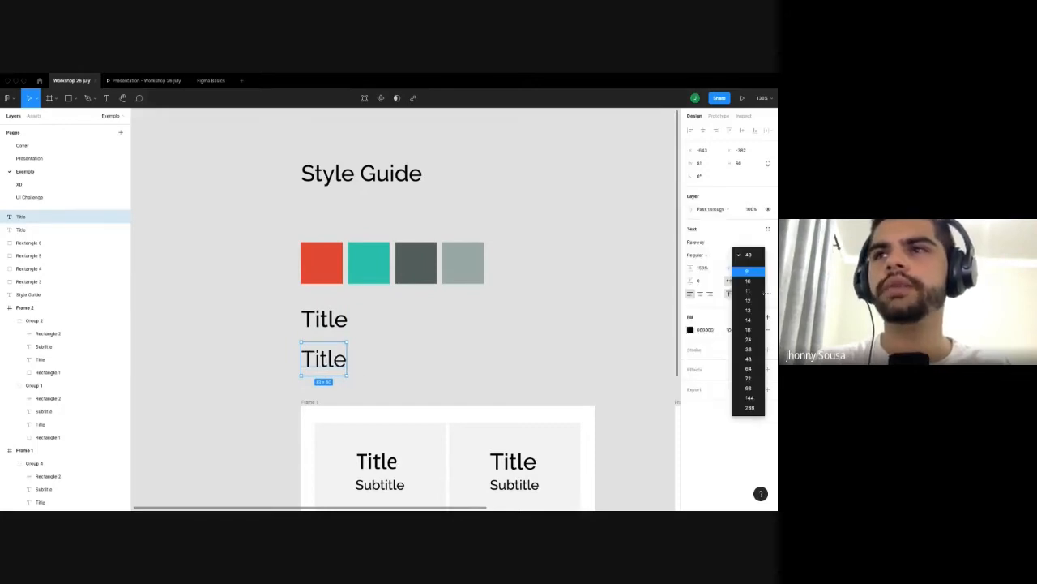
click(751, 341)
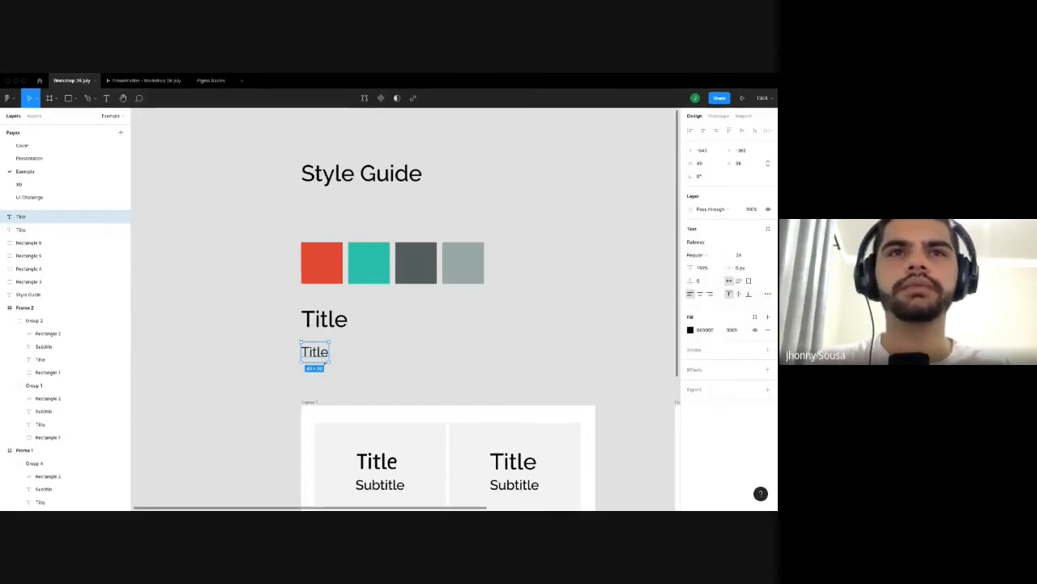
Move the smaller text copy closer to the Title text and change its wording to Subtitle.
drag(315, 351, 314, 347)
double_click(315, 347)
click(315, 347)
text(Subtitle)
click(328, 318)
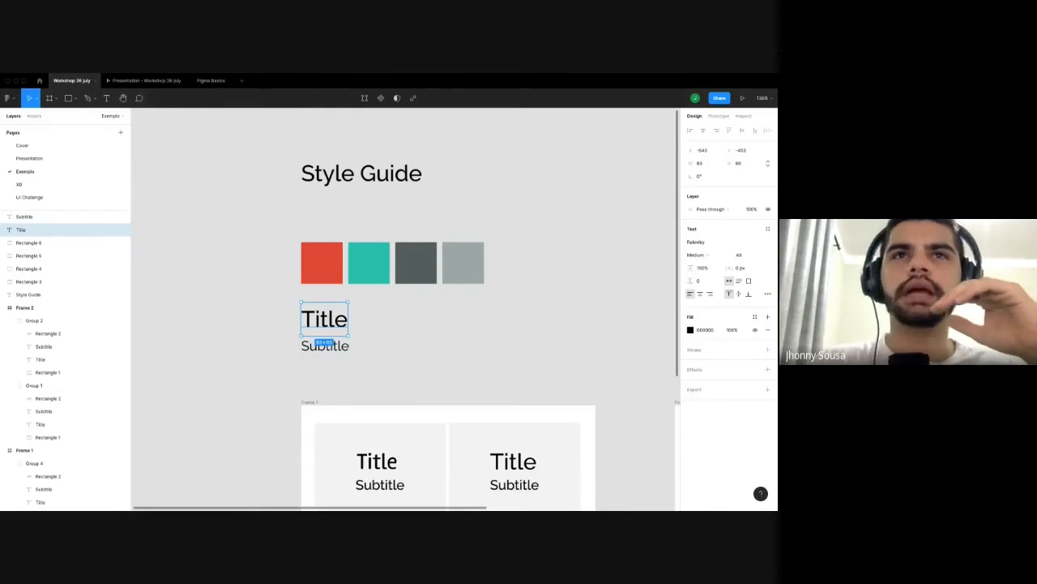
click(332, 269)
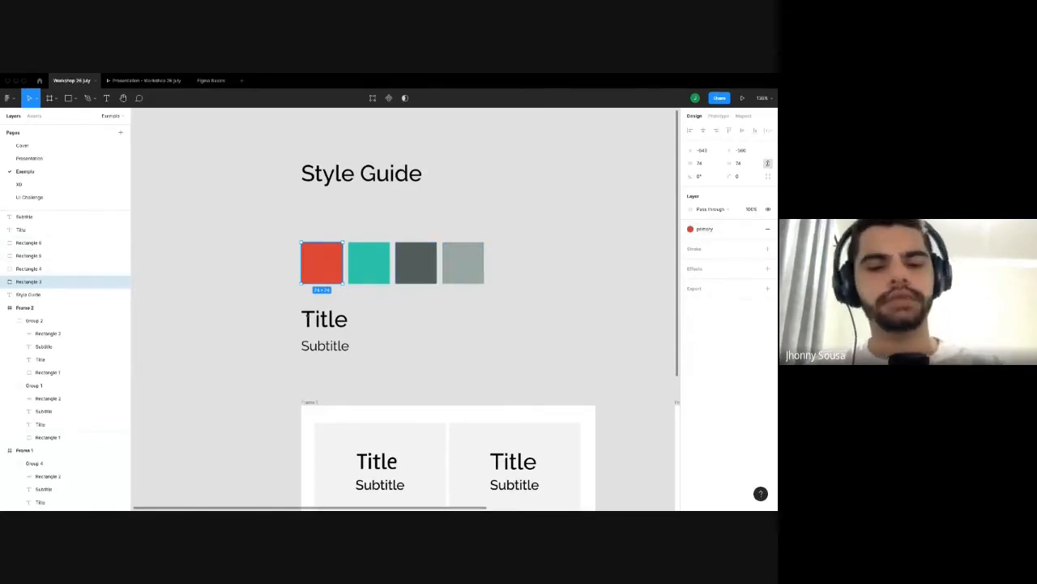
Create a text style named title-2 from the Title text below the colour swatches.
click(286, 308)
scroll(277, 282, down, 1)
click(318, 320)
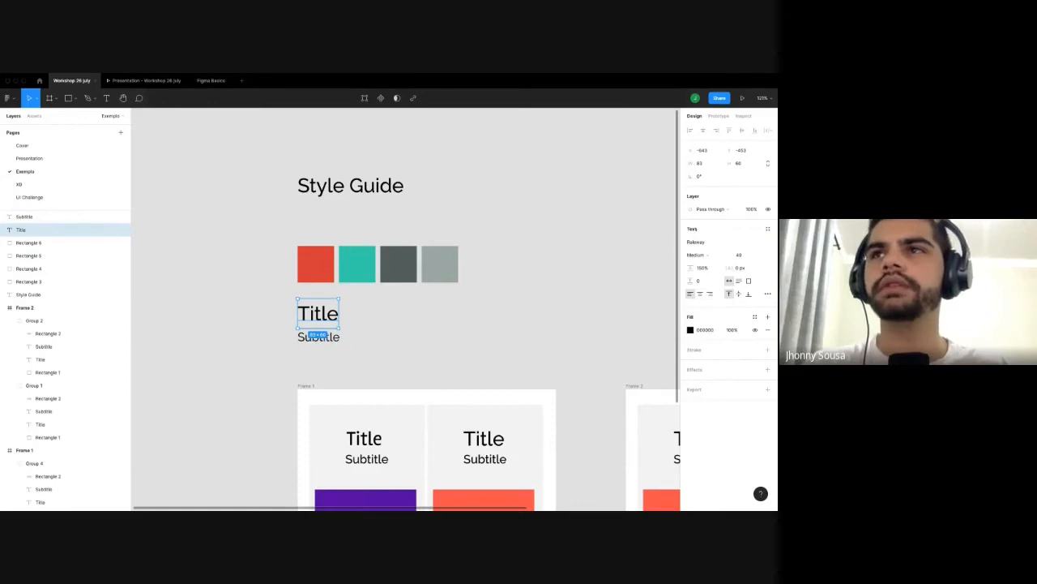
click(768, 229)
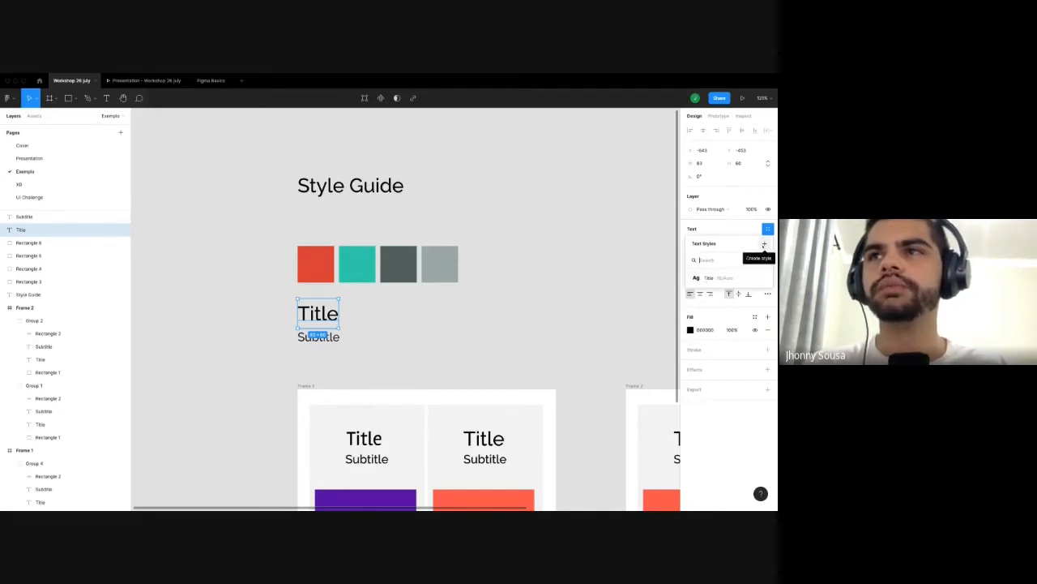
click(764, 244)
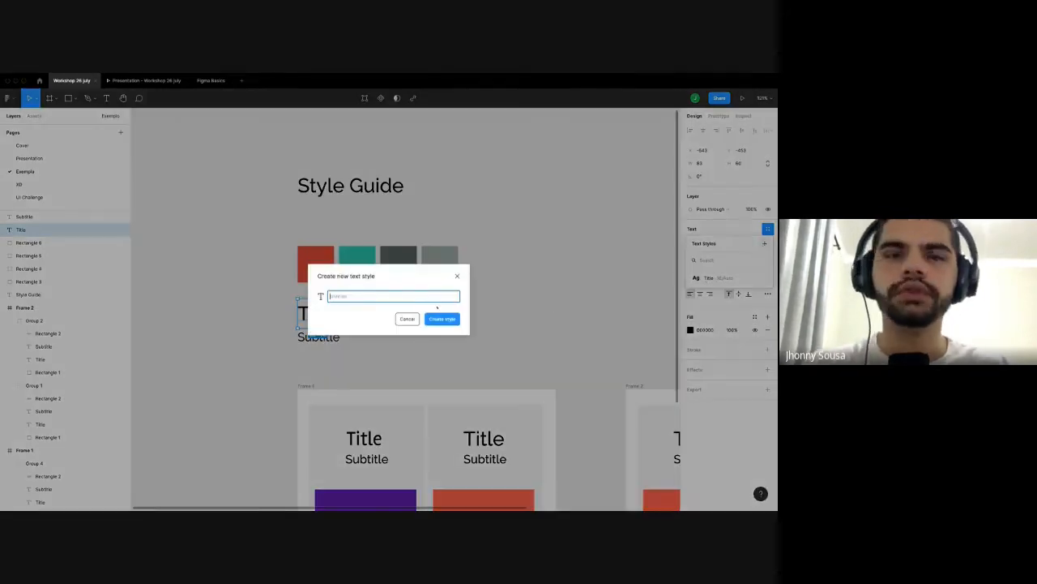
text(title/2)
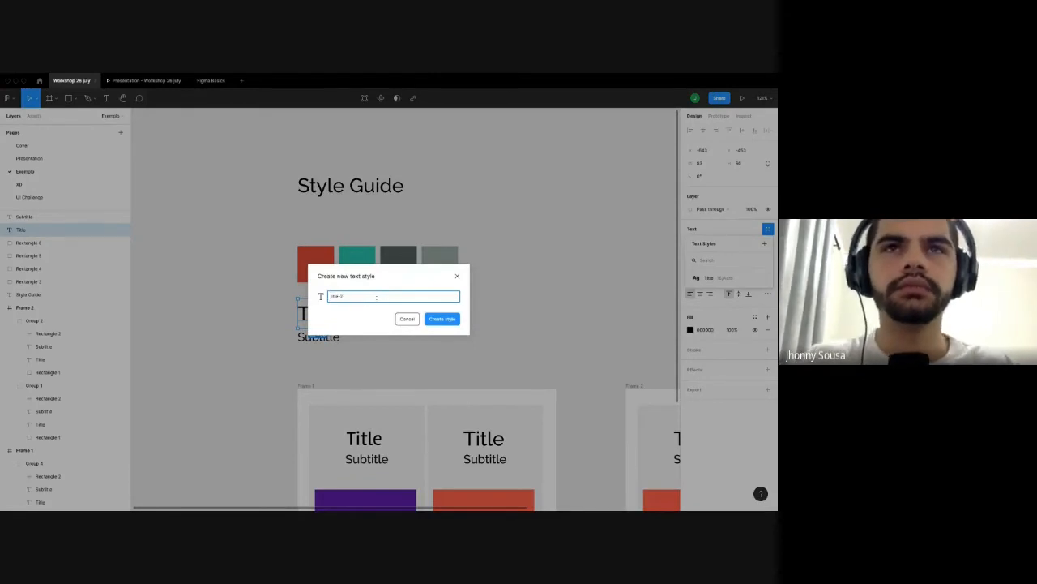
key(Return)
Create a text style named subtitle from the Subtitle text below the swatches, and clear the selection.
click(33, 216)
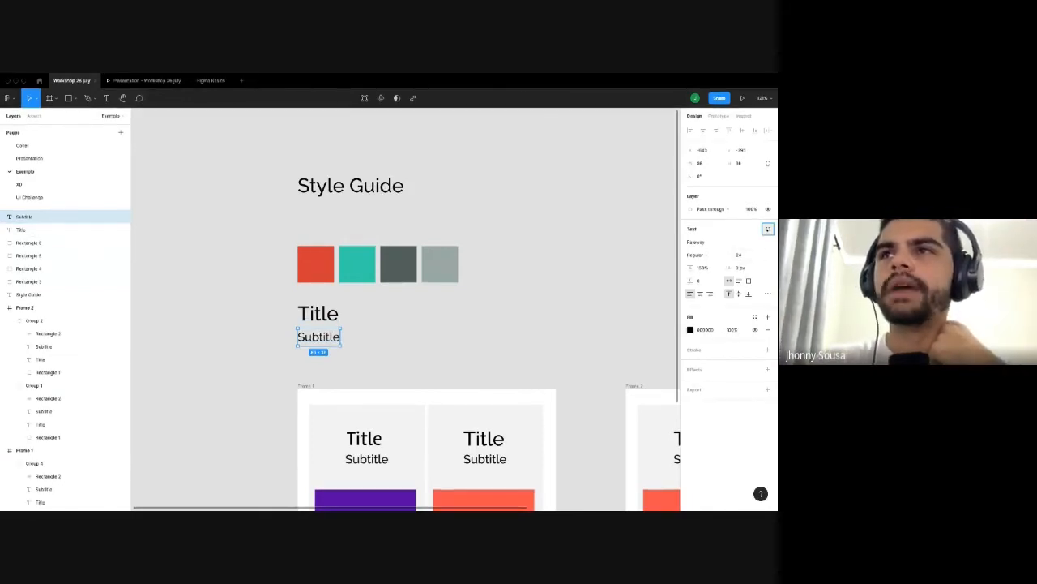
click(768, 228)
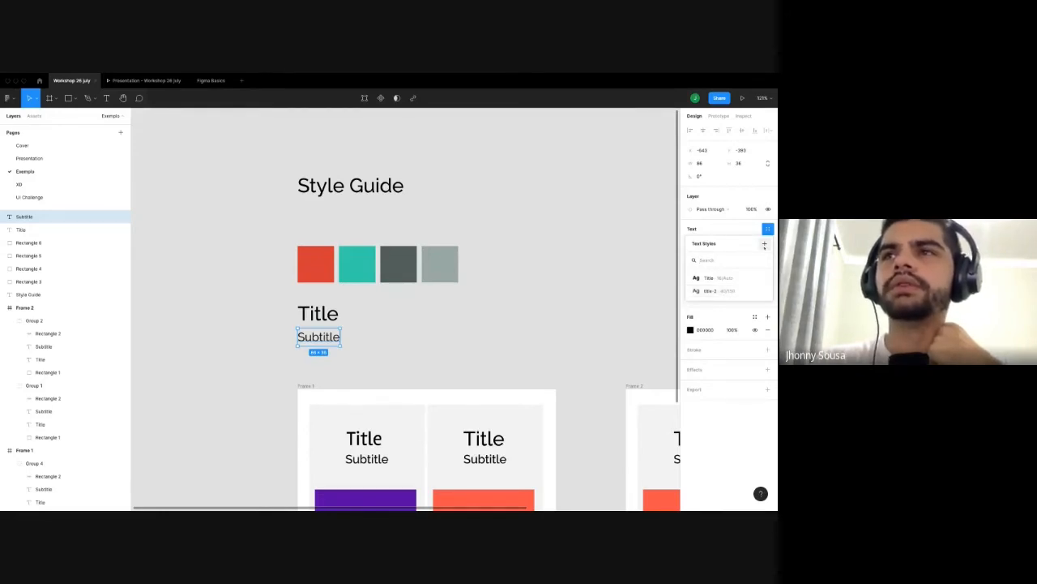
click(764, 243)
text(subtitle)
key(Return)
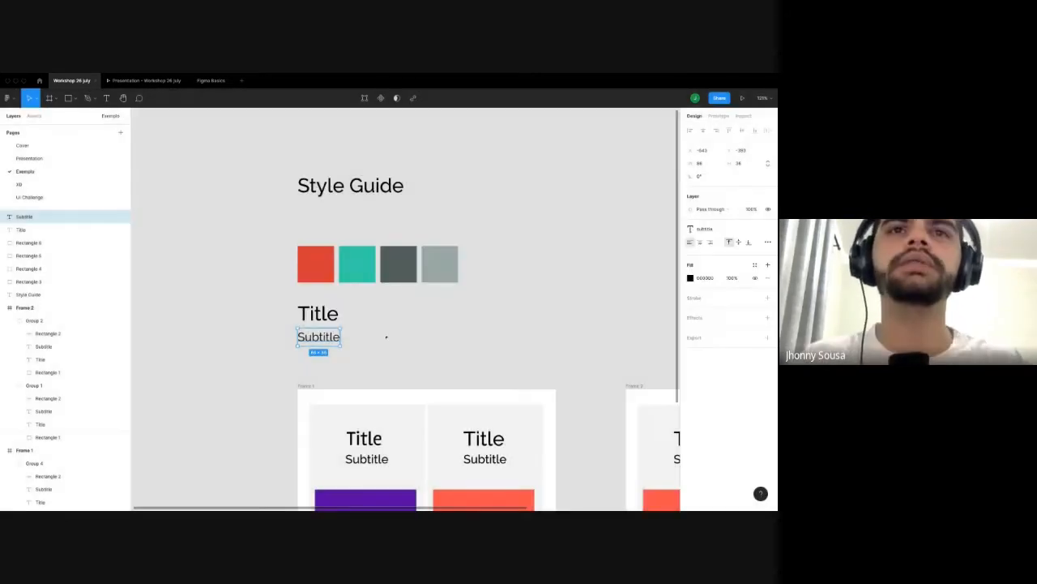
click(254, 283)
Delete Frame 2 and the three cards with orange bars, keeping only the purple-bar card in Frame 1.
scroll(257, 288, down, 1)
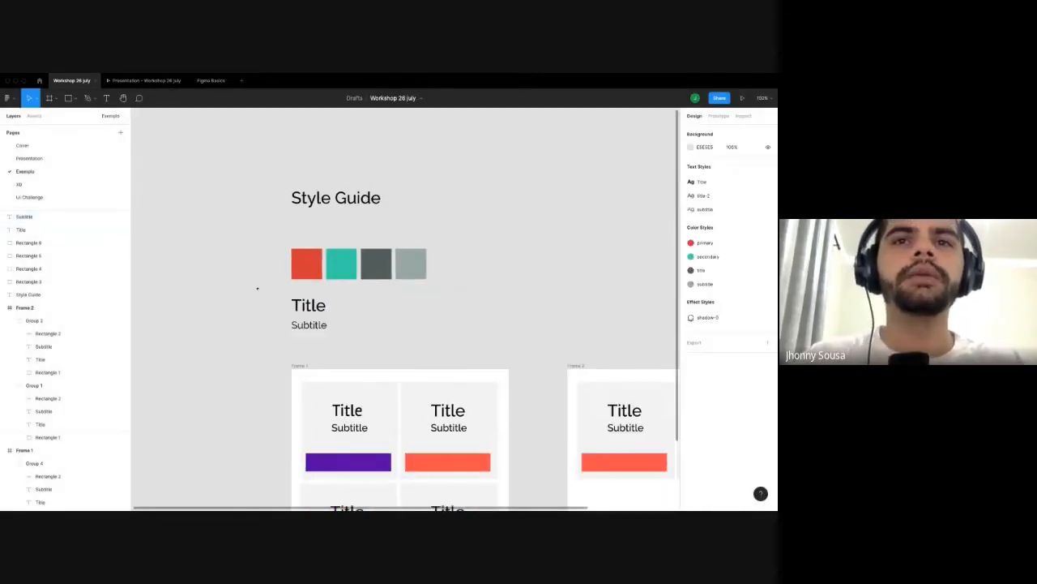
scroll(257, 288, down, 5)
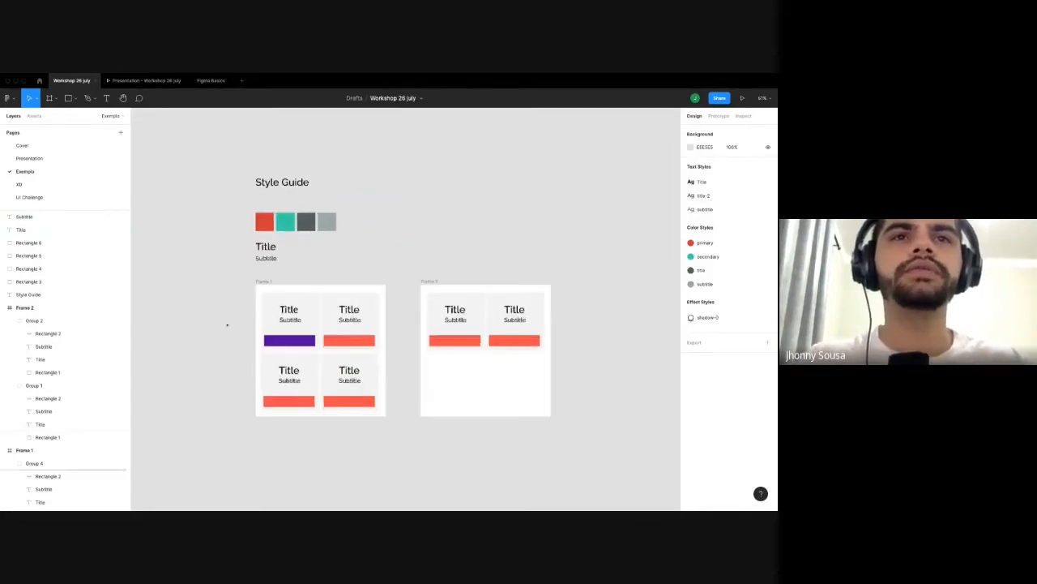
click(288, 340)
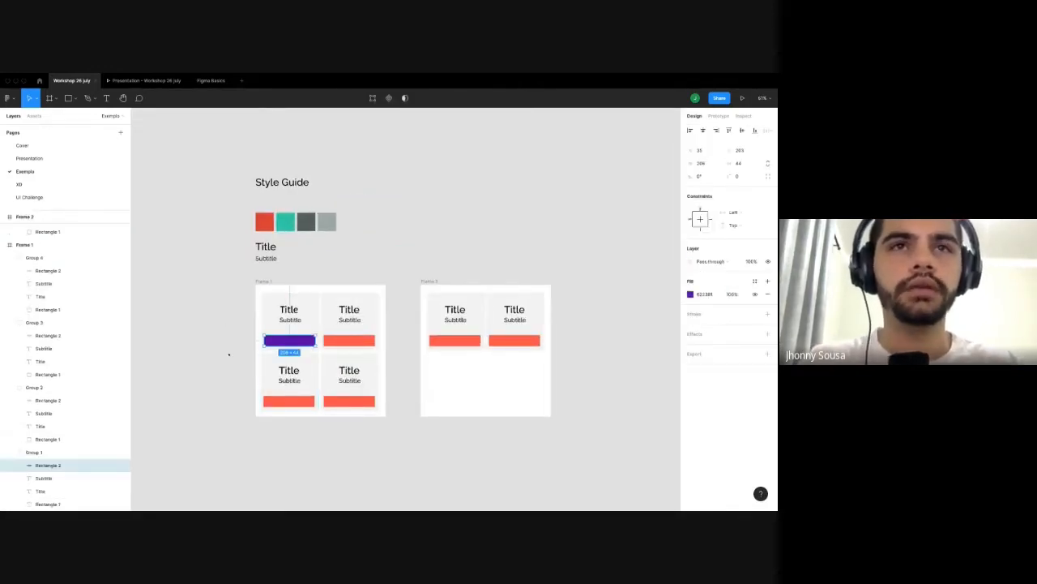
scroll(284, 316, up, 1)
click(289, 310)
scroll(289, 312, up, 1)
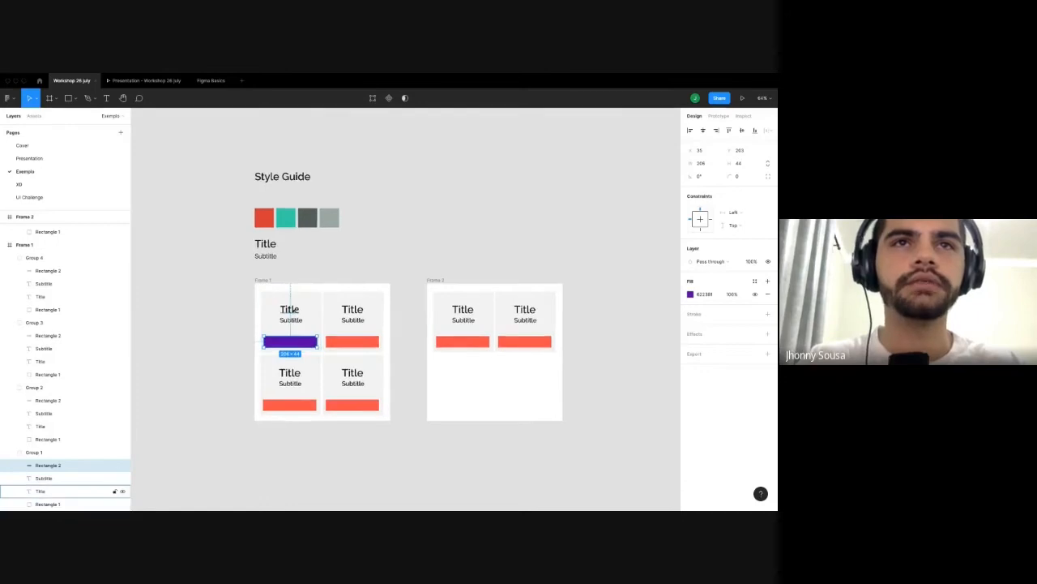
shift+click(290, 320)
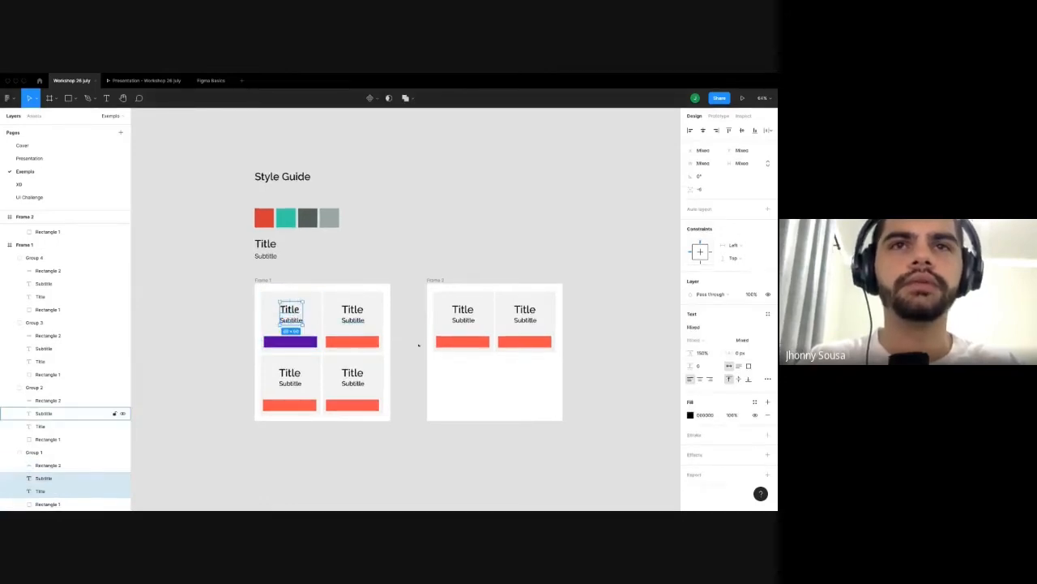
drag(398, 426, 326, 293)
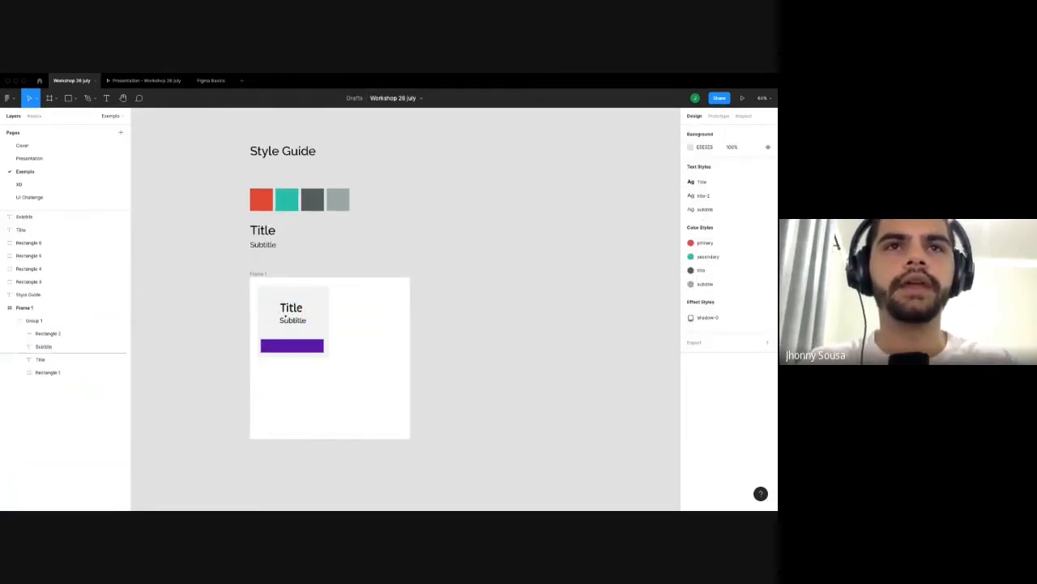
Try size 48 on the Title text inside the purple-bar card, and undo the size change.
click(288, 309)
scroll(288, 309, up, 10)
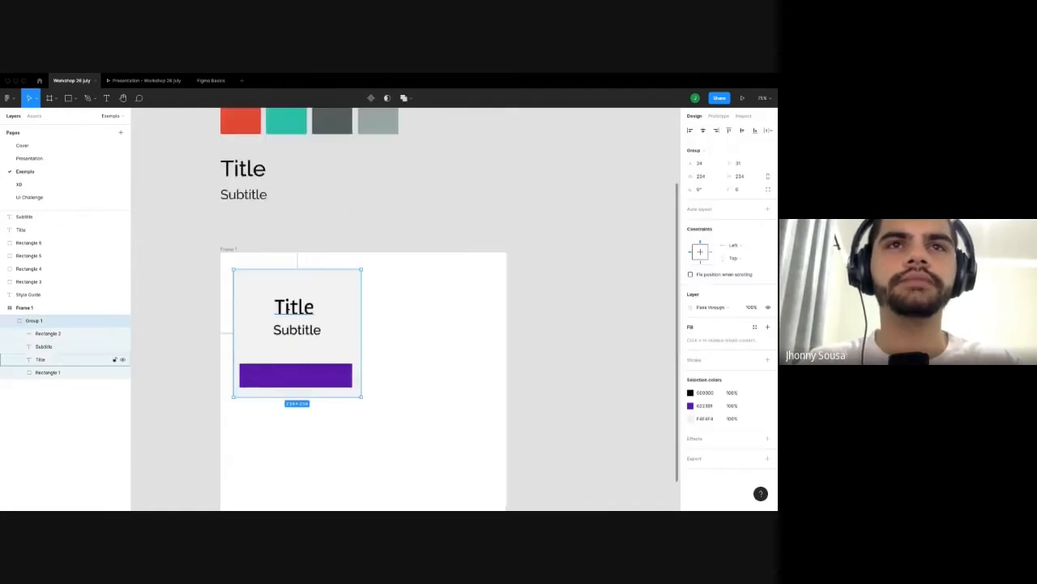
double_click(308, 310)
scroll(308, 311, down, 10)
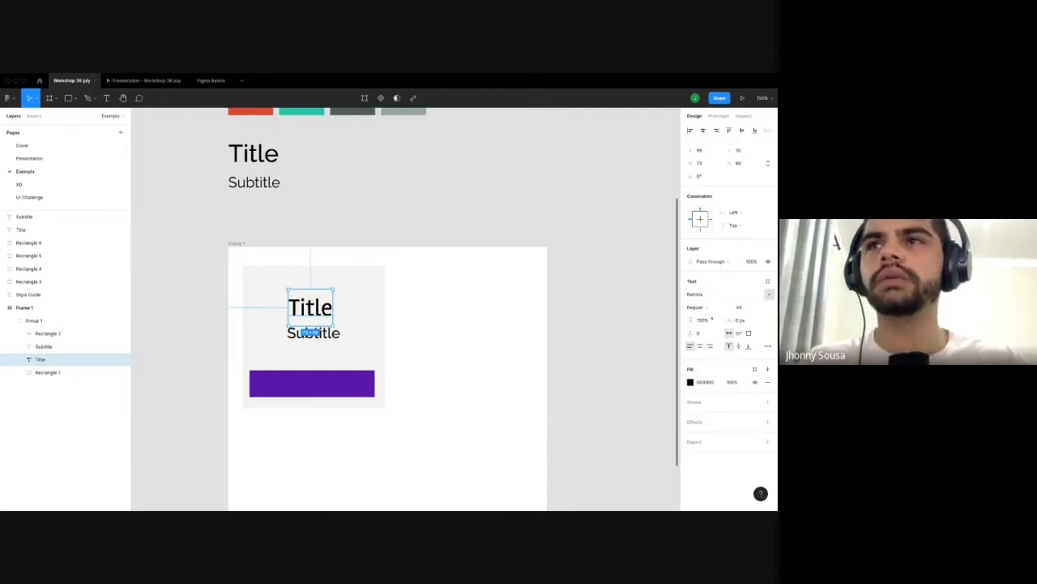
click(758, 308)
click(753, 411)
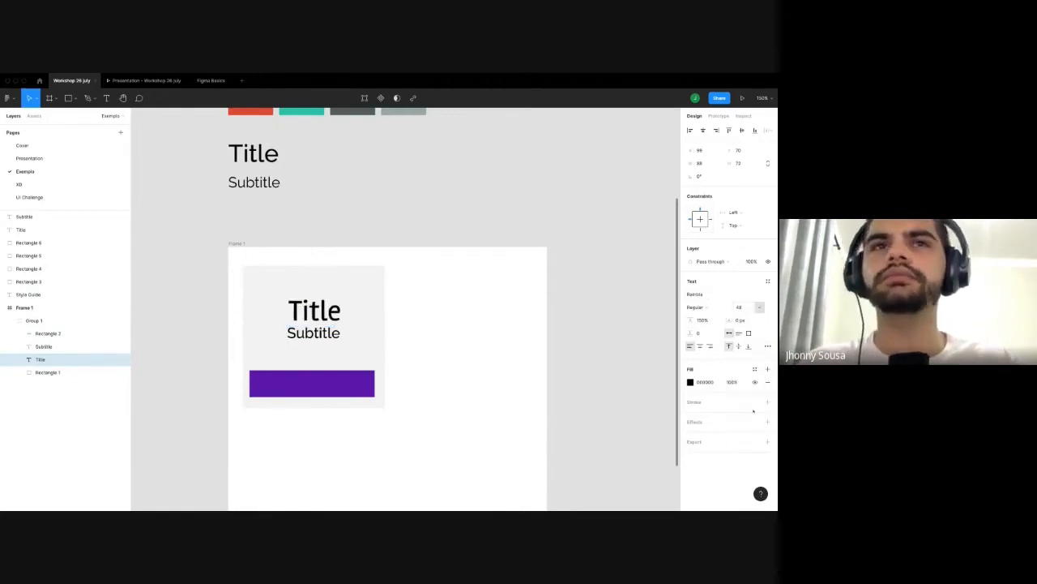
key(ctrl+z)
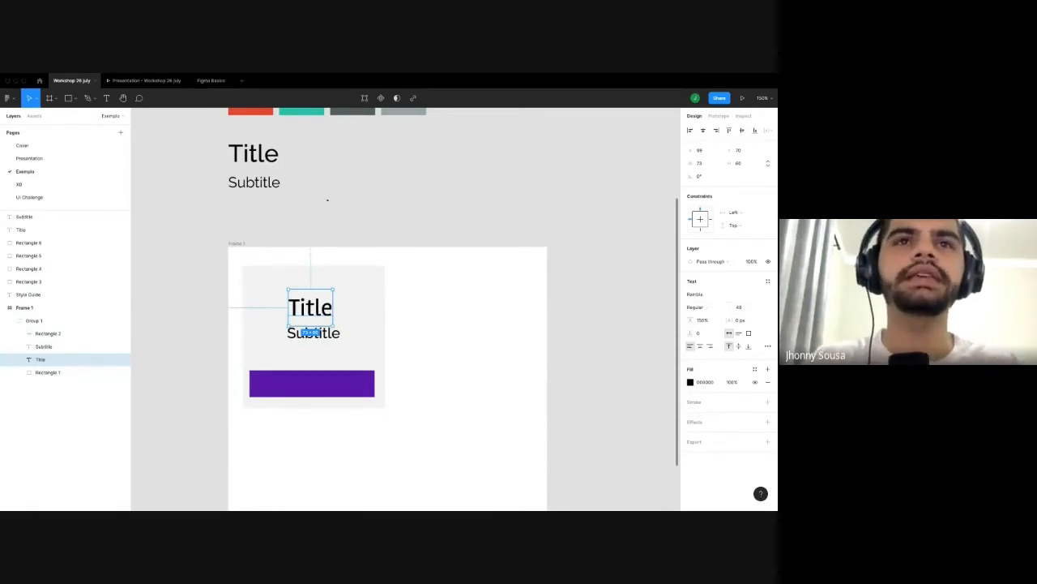
Apply the title-2 text style to the card's Title and shift it slightly to line up with the Subtitle's left edge.
scroll(328, 199, up, 2)
scroll(327, 199, left, 1)
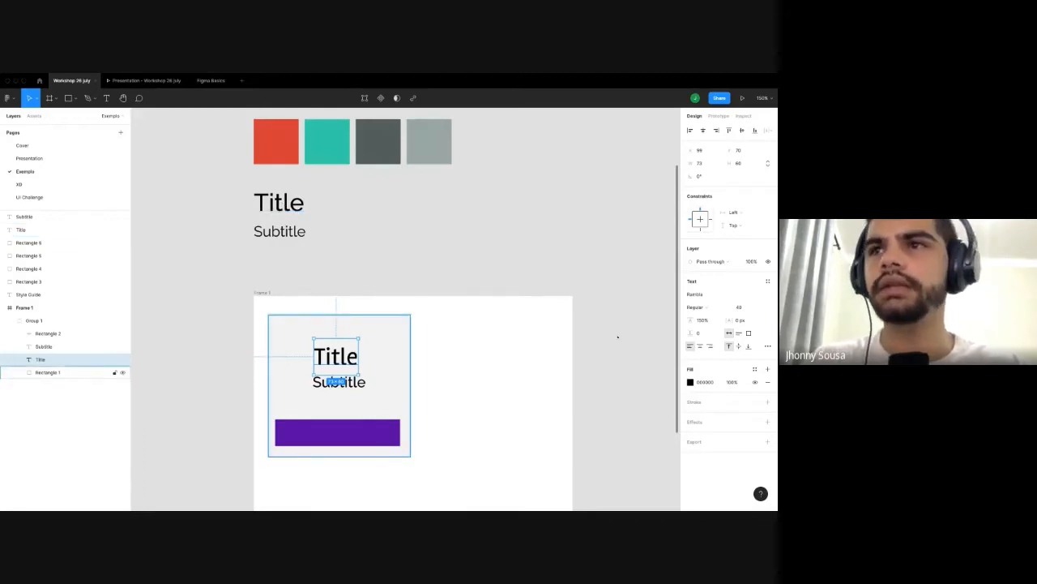
click(768, 280)
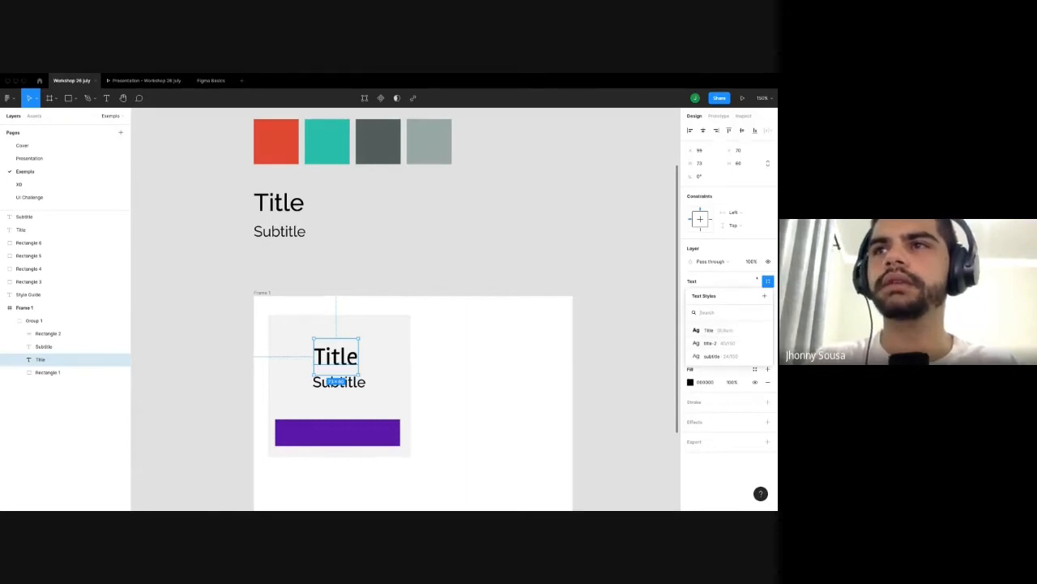
click(767, 280)
click(768, 280)
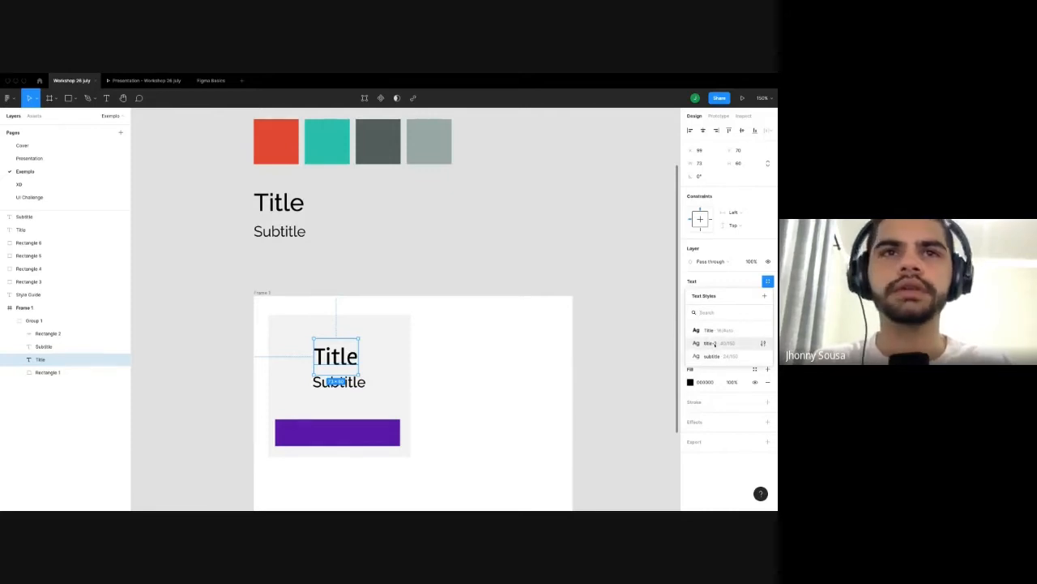
click(710, 343)
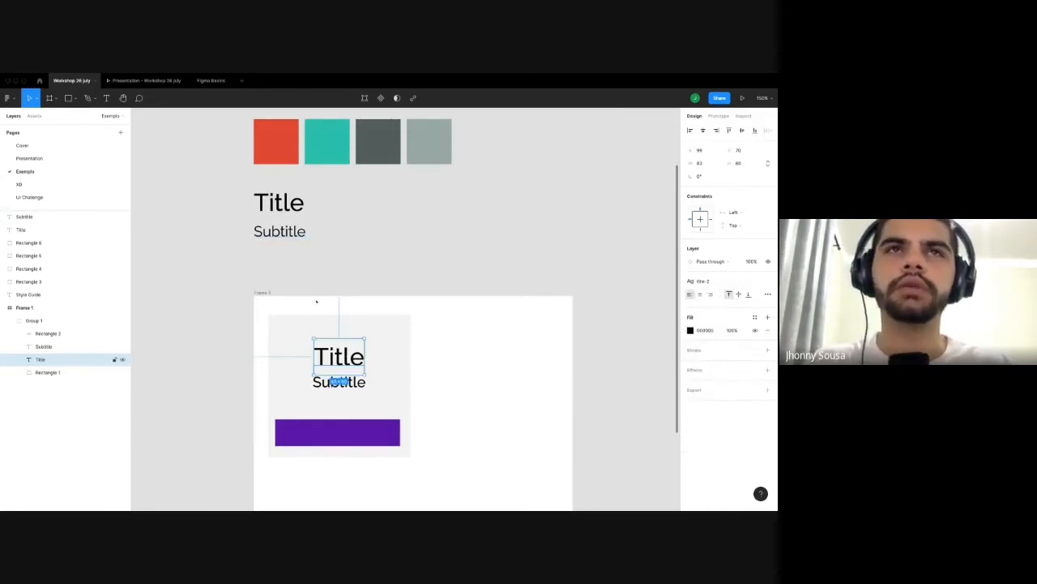
drag(341, 363, 338, 363)
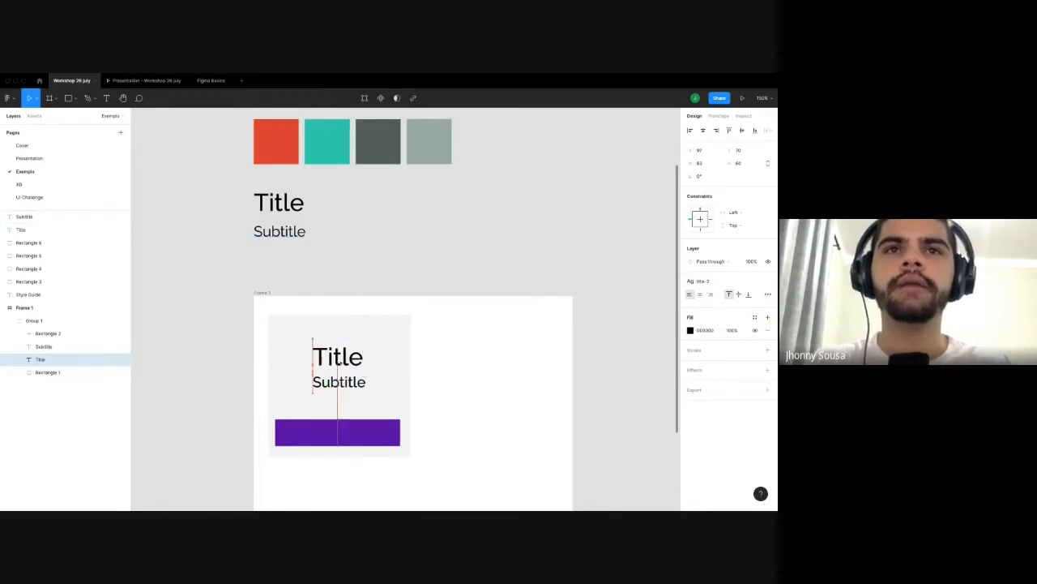
Apply the subtitle text style to the card's Subtitle and nudge it slightly up to centre it in the card.
click(339, 382)
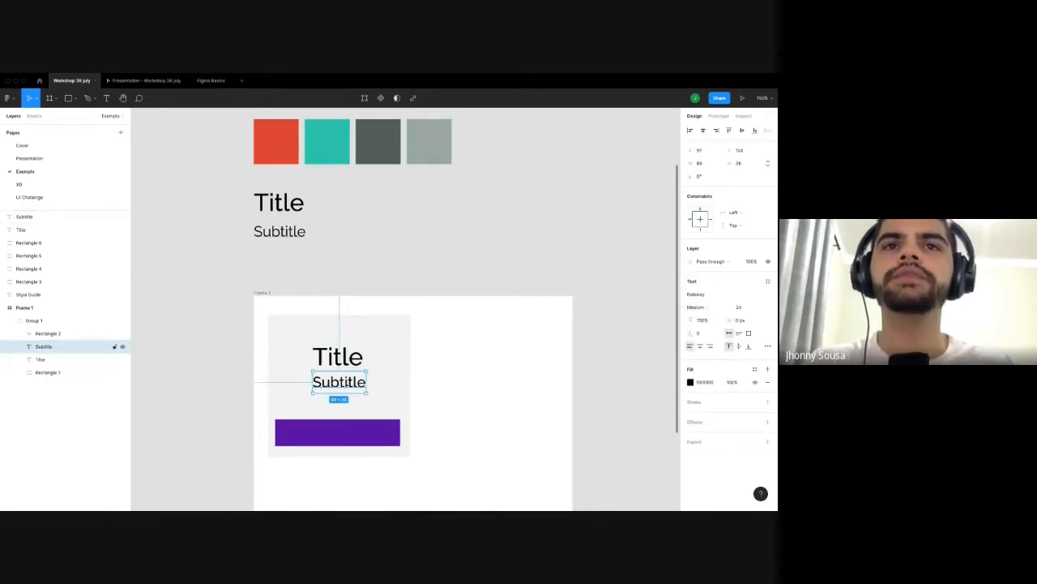
click(767, 280)
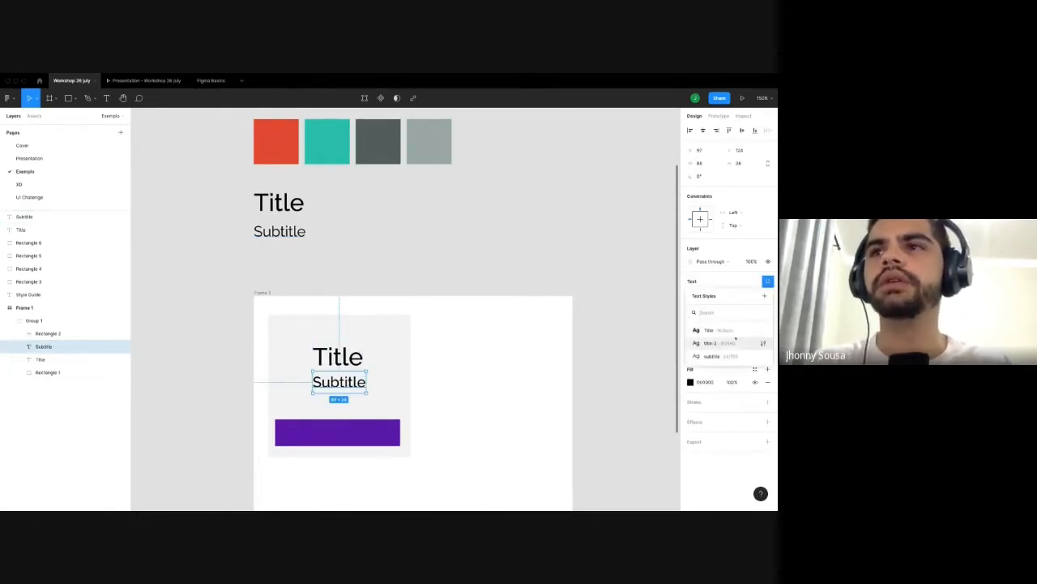
click(712, 355)
drag(339, 382, 340, 380)
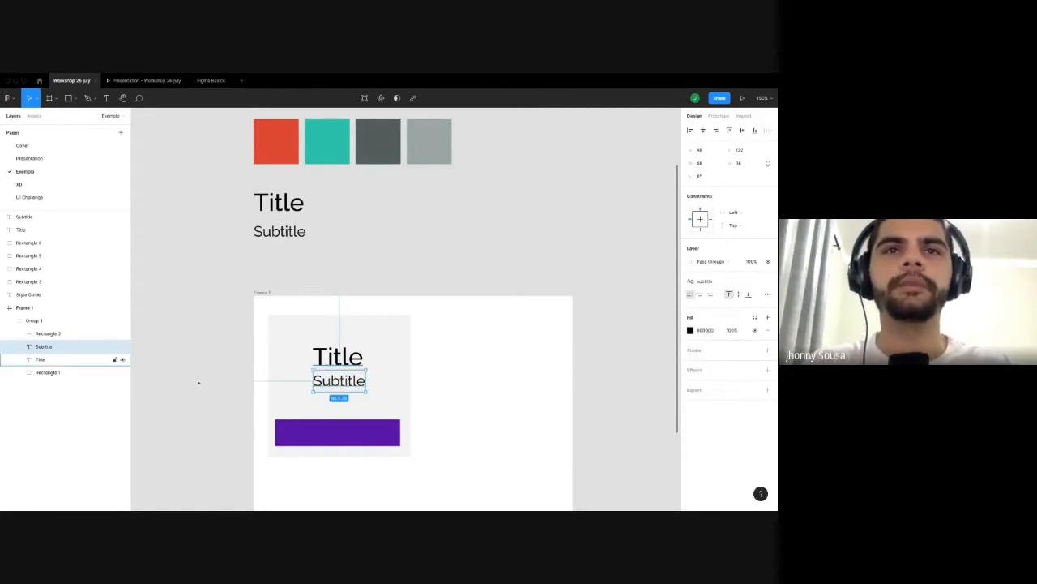
click(199, 382)
Centre the card's purple bar horizontally and apply the primary colour style to its fill.
click(324, 430)
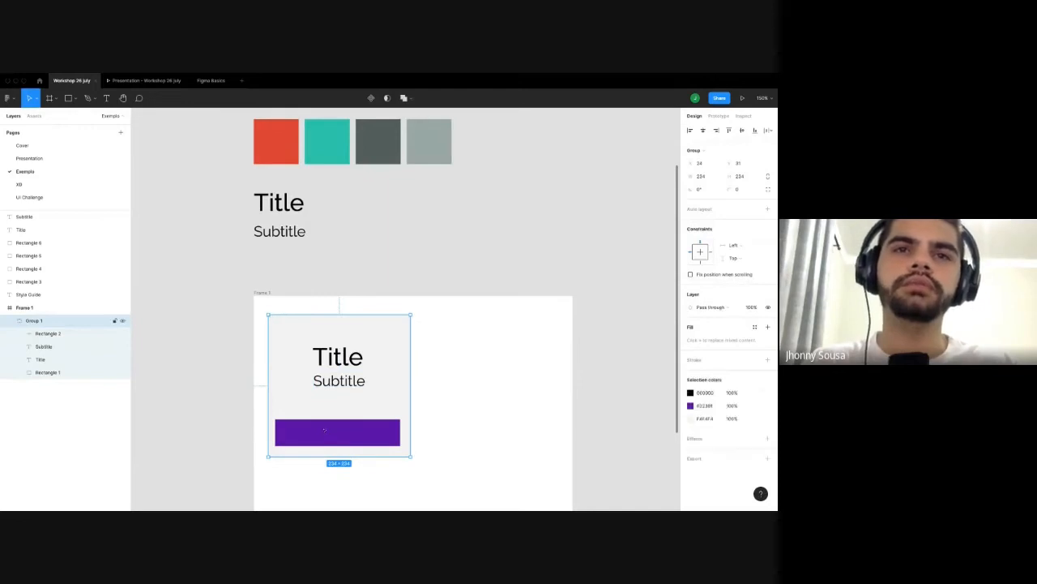
double_click(317, 435)
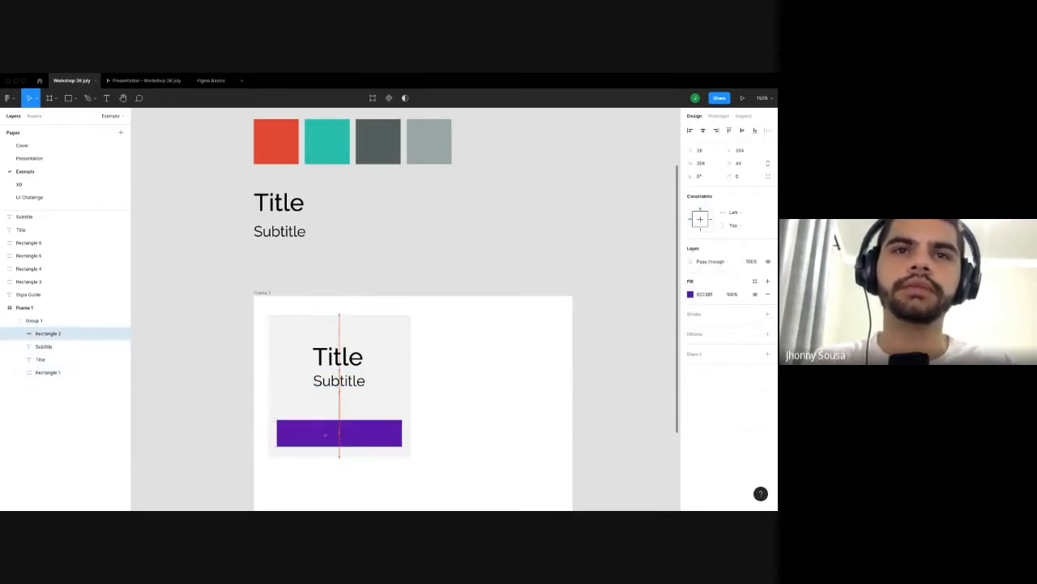
click(755, 281)
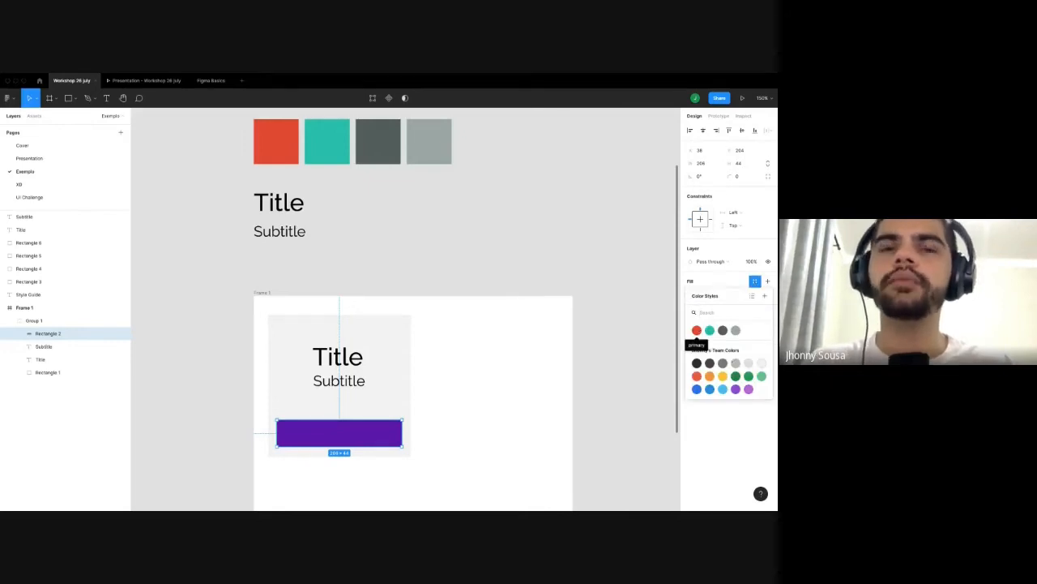
click(697, 330)
key(Escape)
Duplicate the restyled card into a two-by-two grid inside Frame 1 with 16 px between the rows.
scroll(243, 311, down, 3)
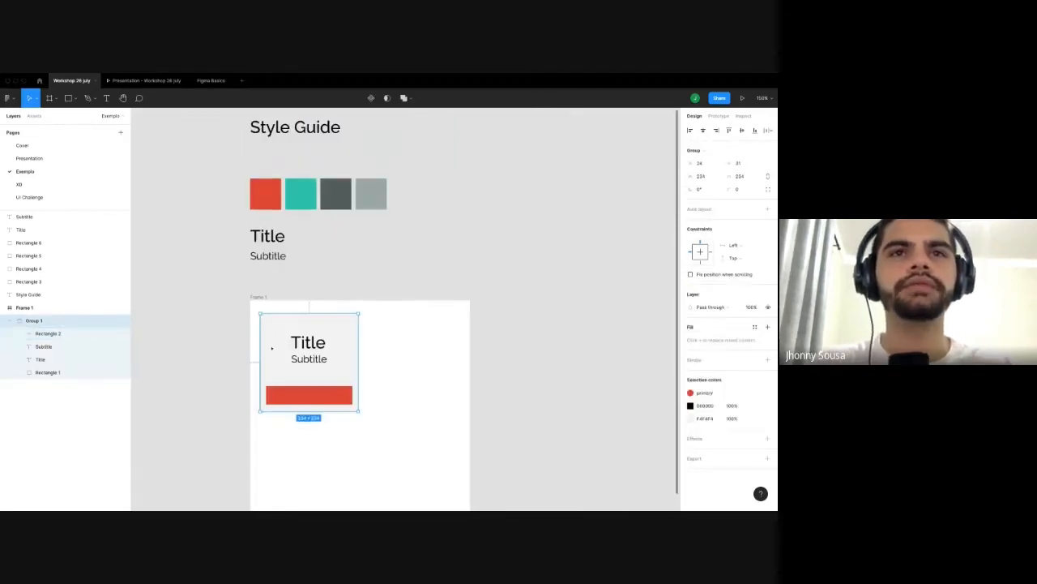
scroll(272, 348, down, 2)
scroll(271, 332, down, 2)
drag(308, 335, 361, 390)
shift+click(313, 335)
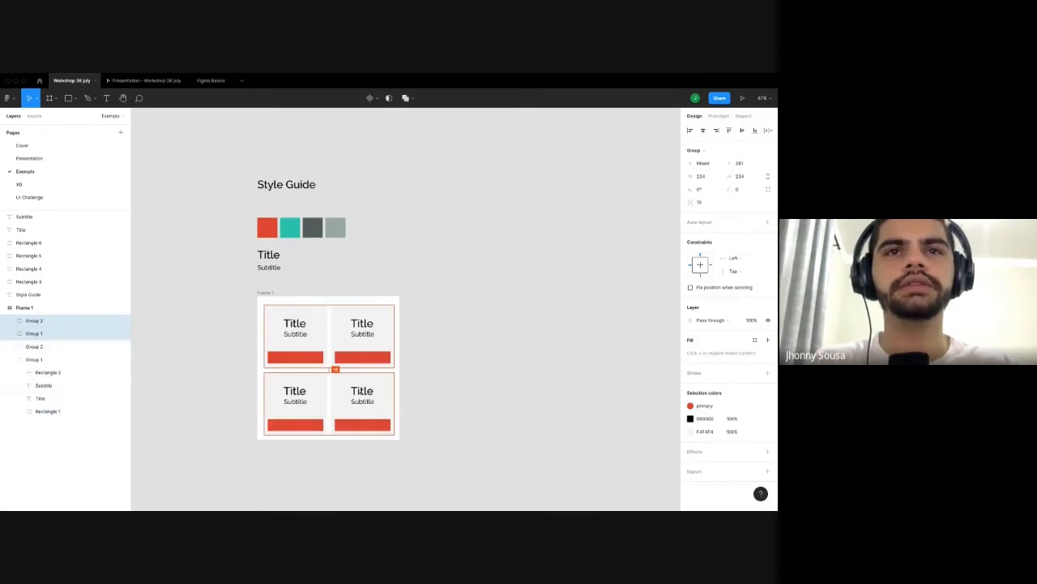
Enlarge Frame 1 slightly around the four cards to about 535 × 540, and clear the selection.
click(449, 396)
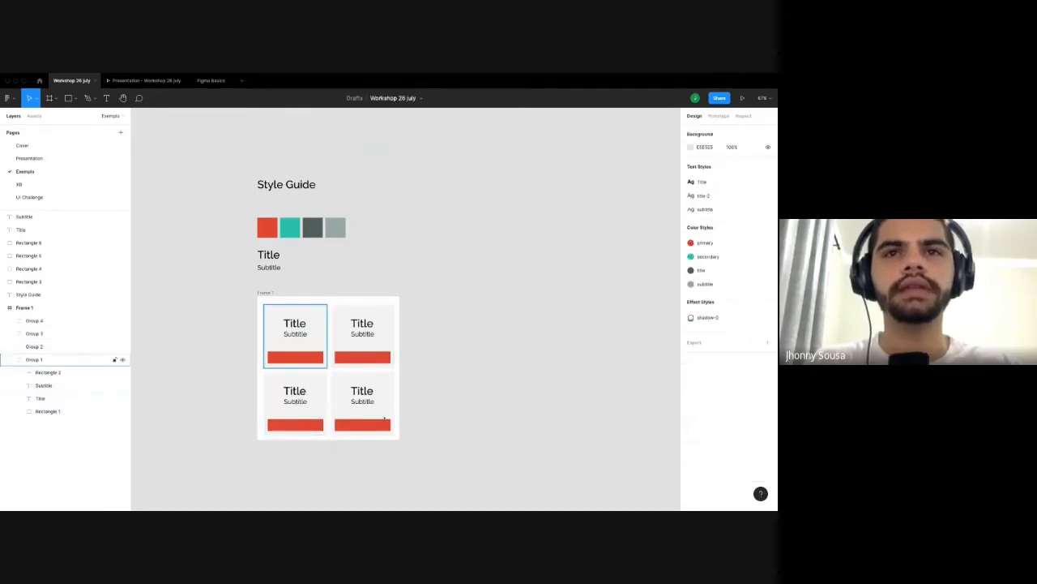
drag(398, 442, 401, 442)
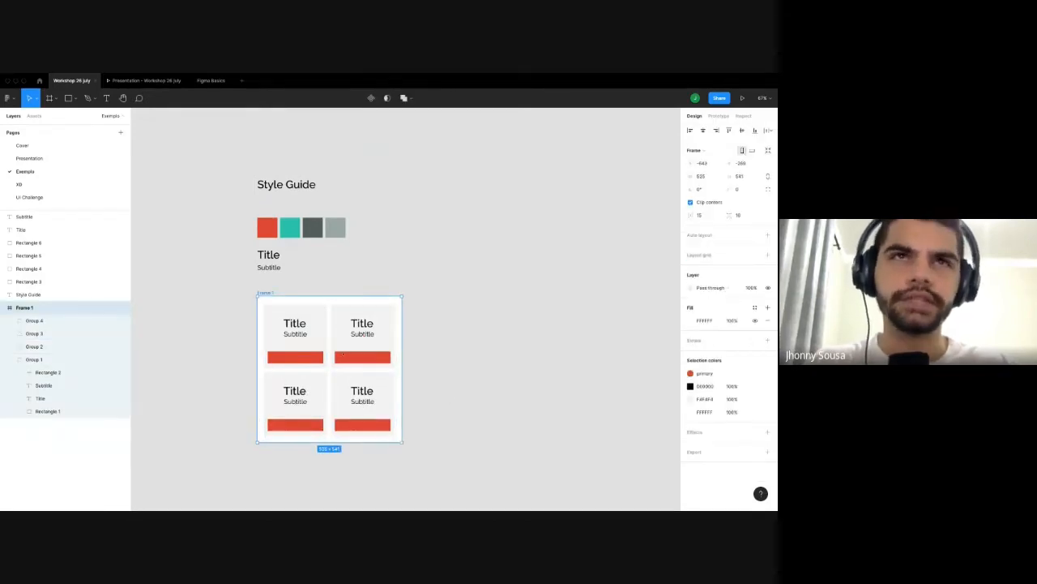
key(Escape)
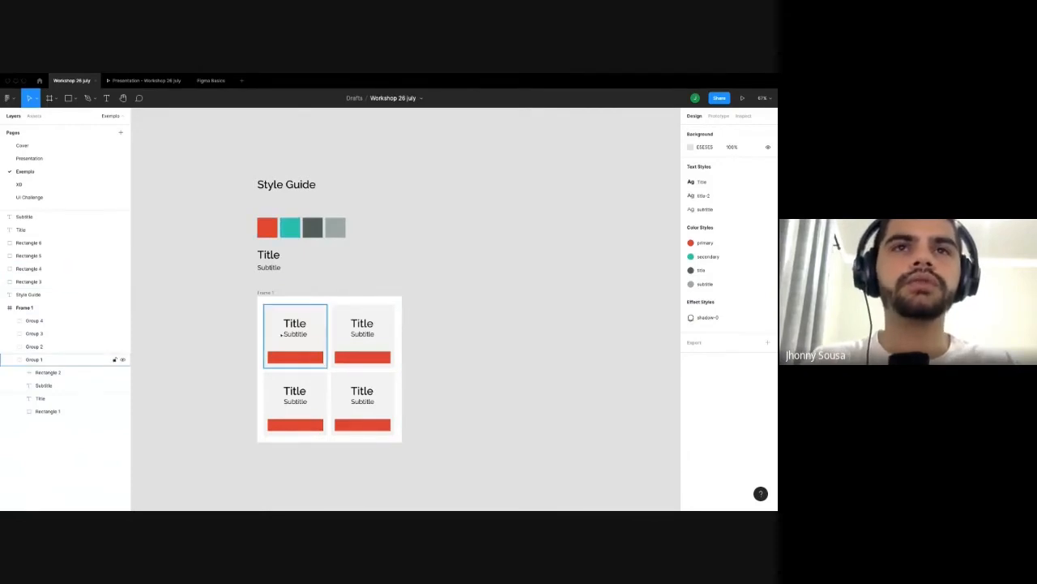
scroll(214, 287, down, 1)
key(shift+0)
click(339, 324)
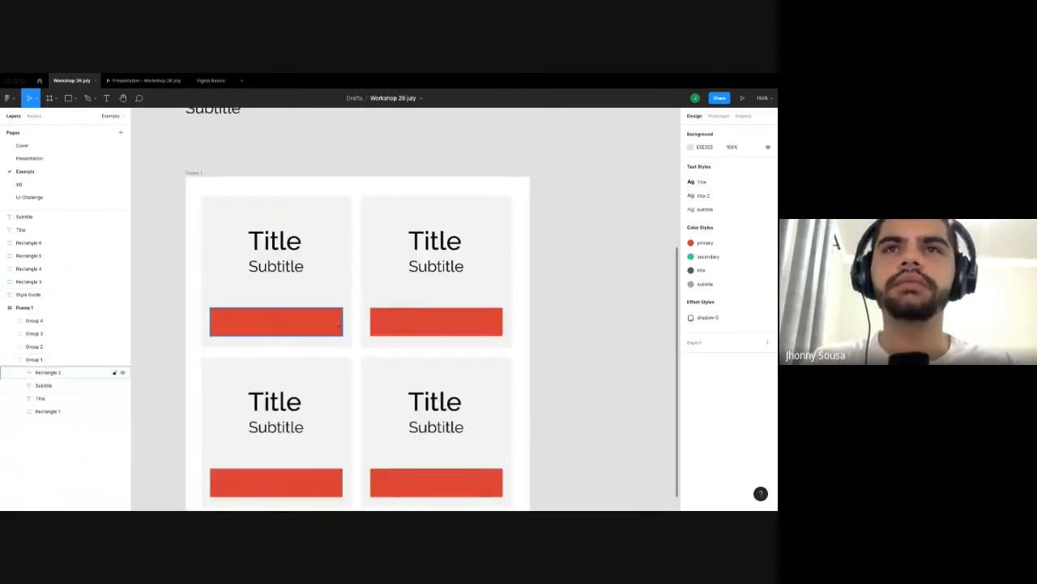
key(Escape)
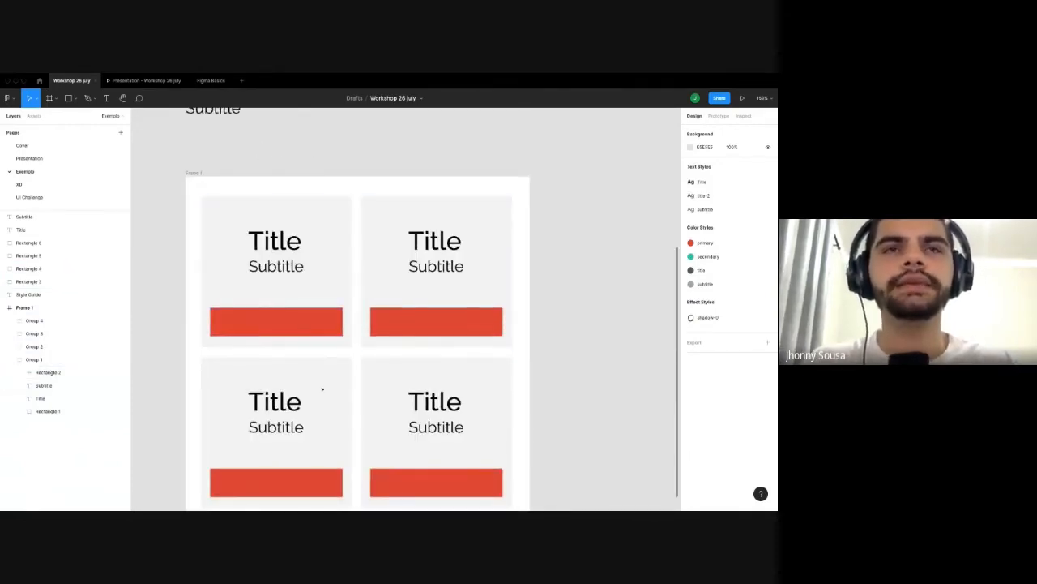
Examine the Style Guide's swatches and text samples, the cards in Frame 1, and the red swatch's fill style.
scroll(324, 405, down, 6)
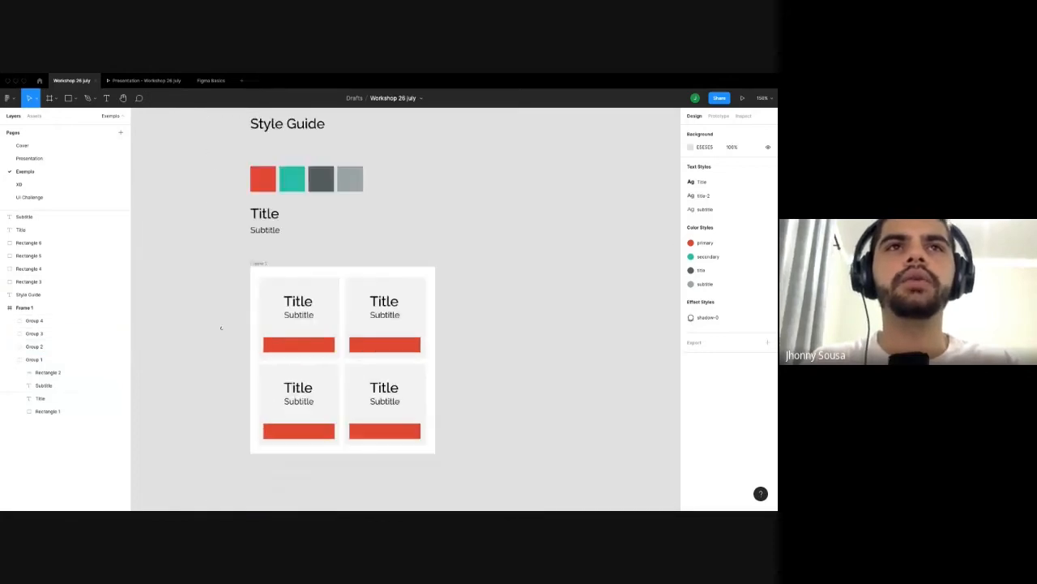
scroll(369, 280, up, 6)
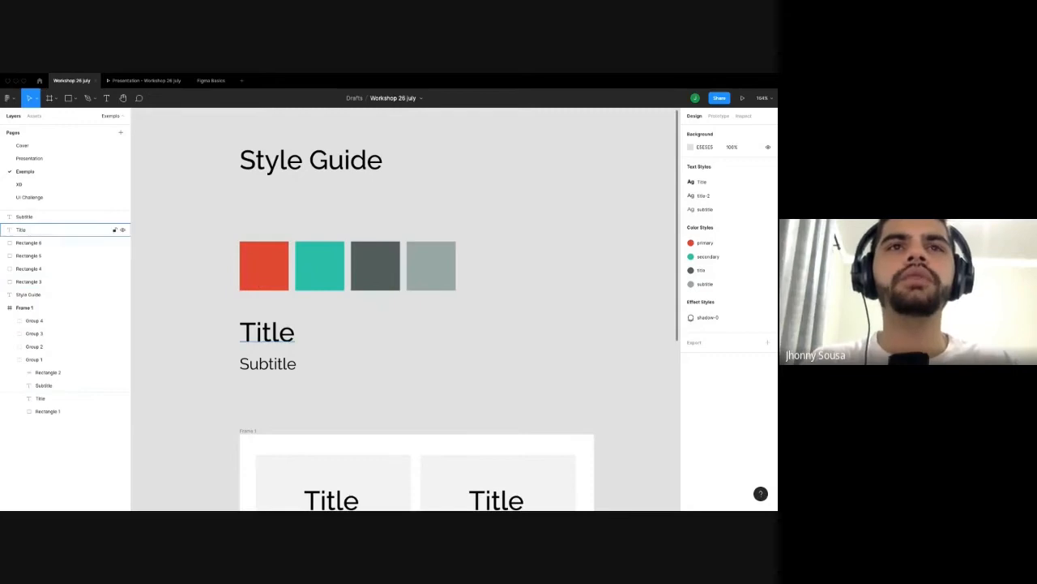
scroll(229, 301, down, 1)
scroll(199, 285, down, 1)
scroll(218, 279, down, 5)
scroll(353, 306, down, 1)
click(274, 357)
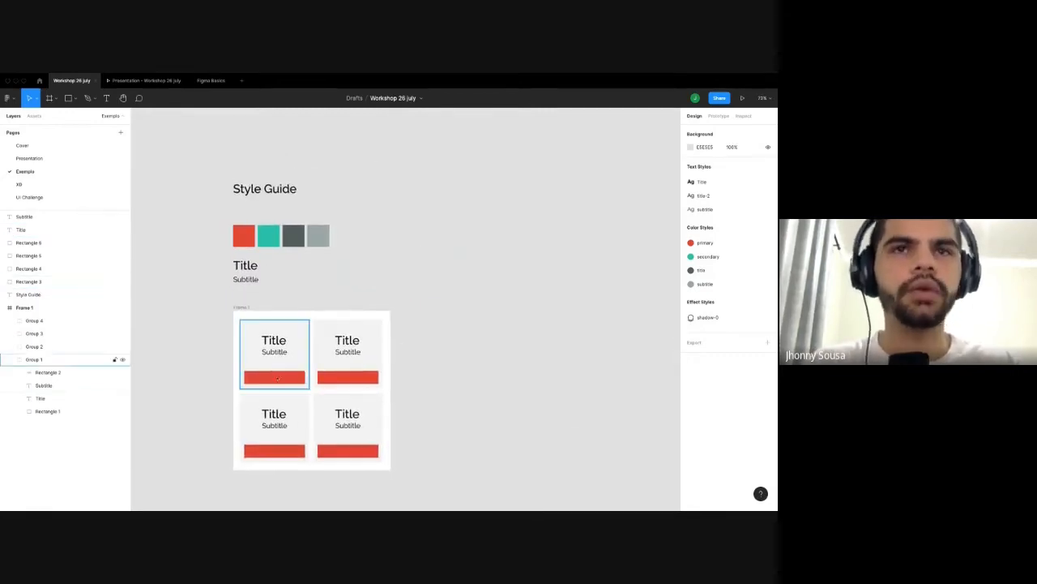
scroll(255, 235, up, 1)
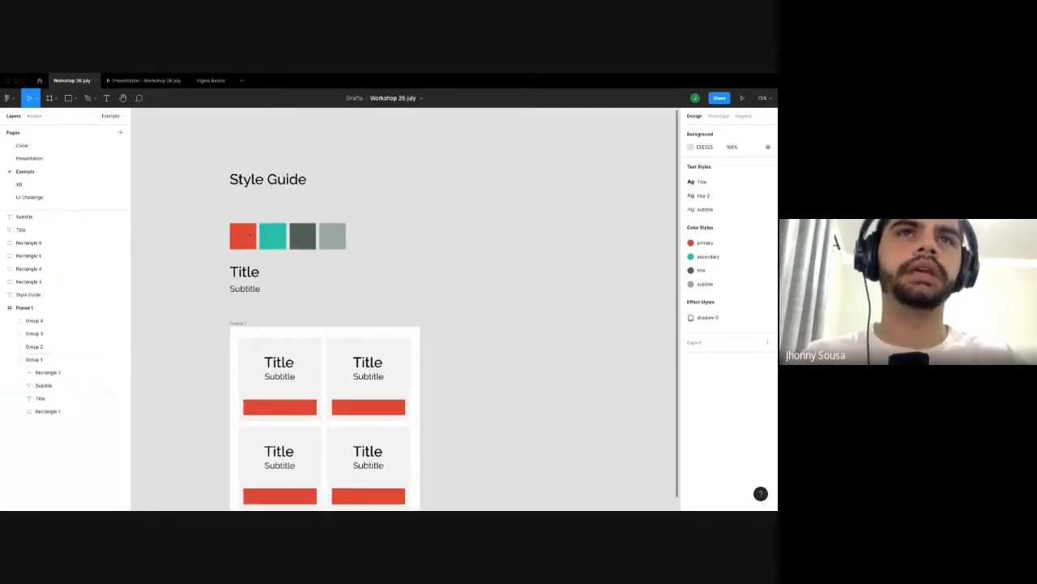
click(243, 236)
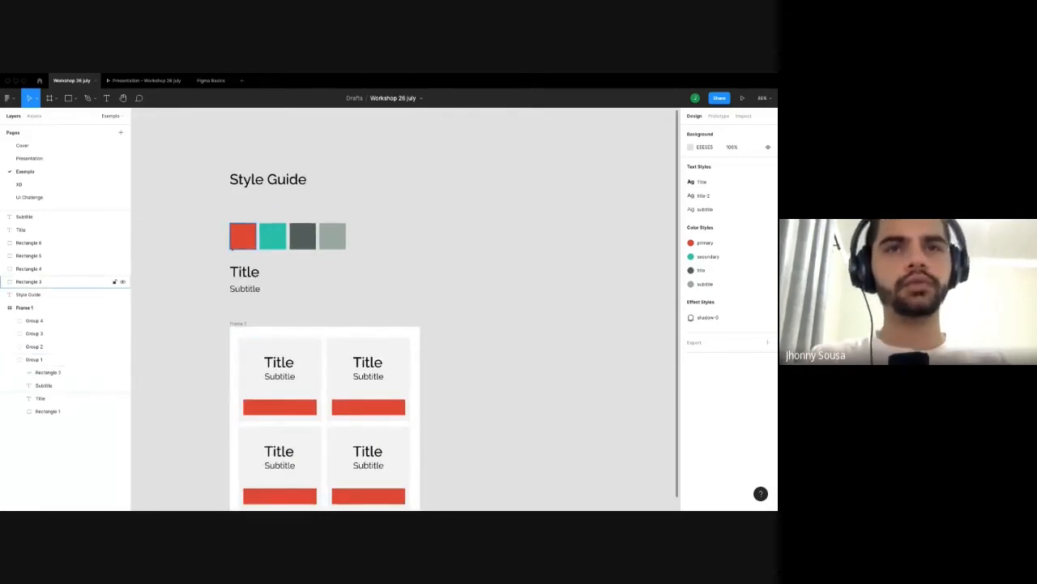
scroll(237, 238, up, 1)
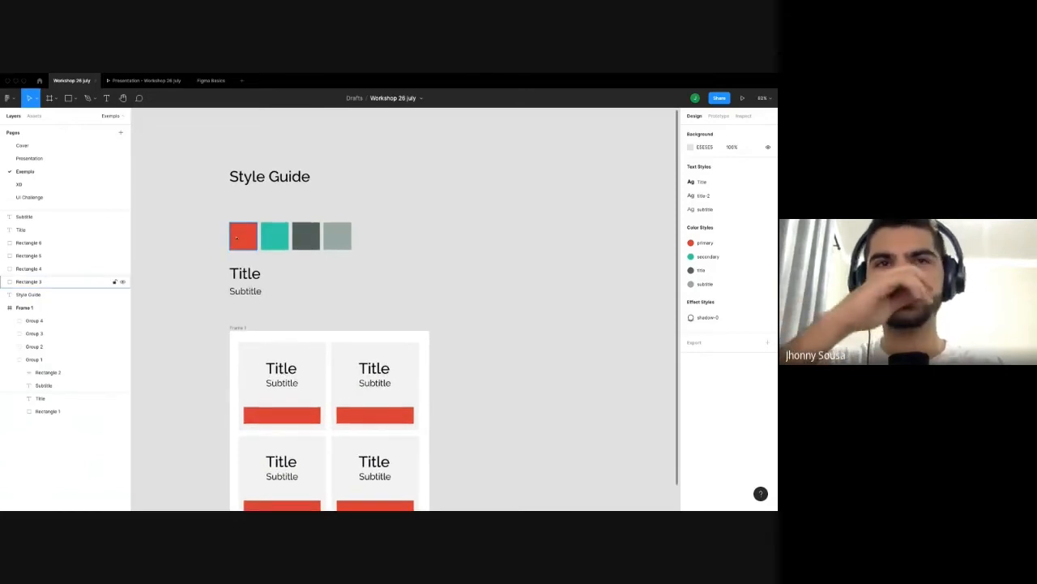
scroll(236, 238, up, 1)
scroll(237, 237, up, 5)
click(278, 261)
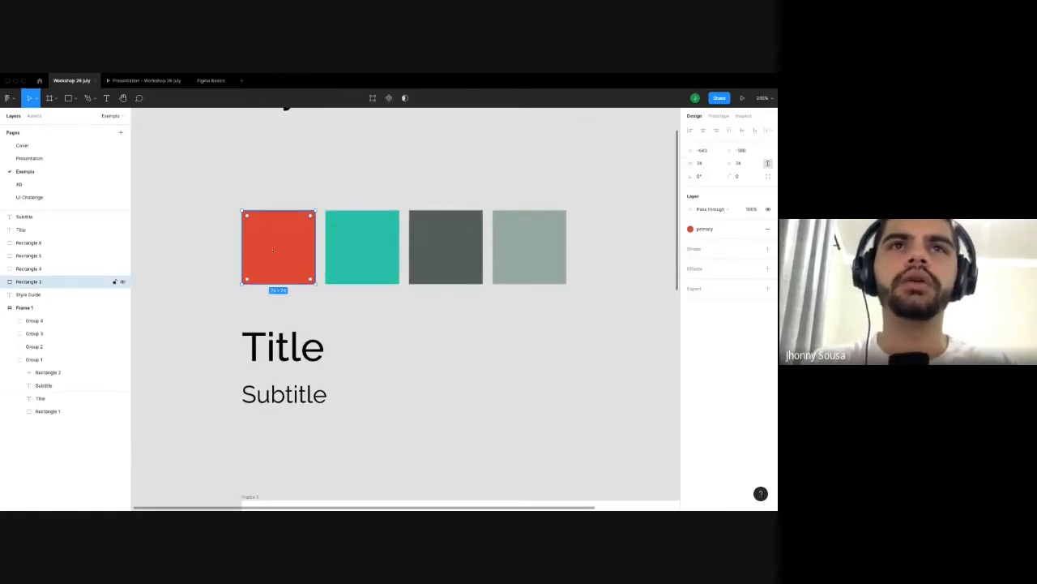
click(495, 427)
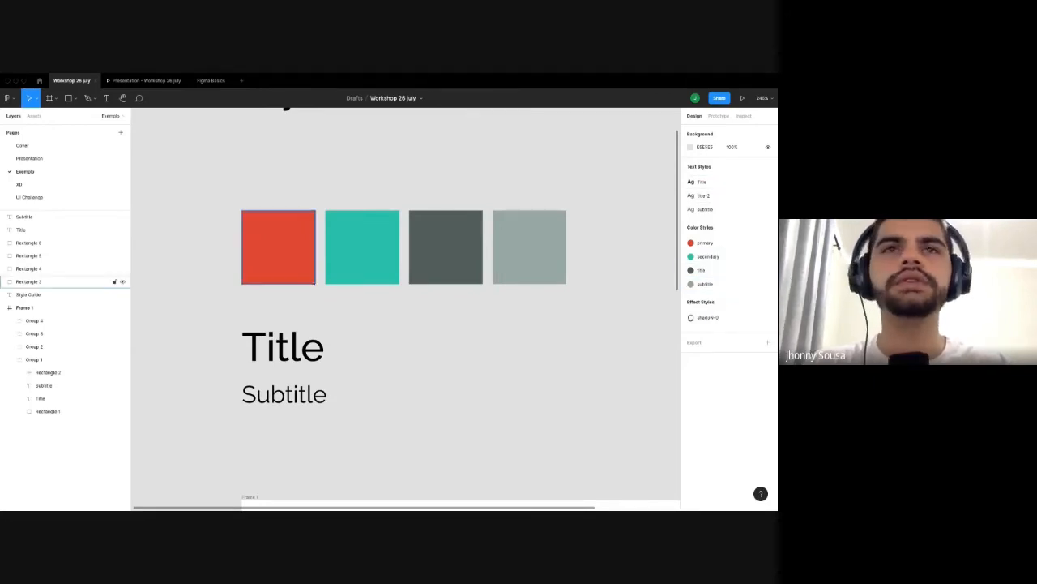
Add the description "esta é minha cor primária" to the primary colour style used by the red swatch.
click(33, 282)
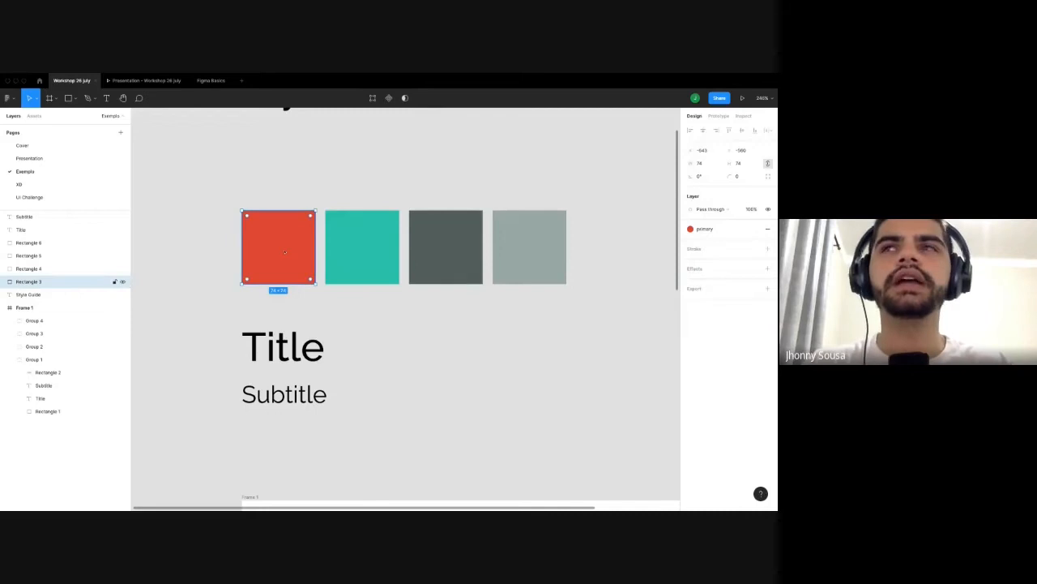
click(705, 230)
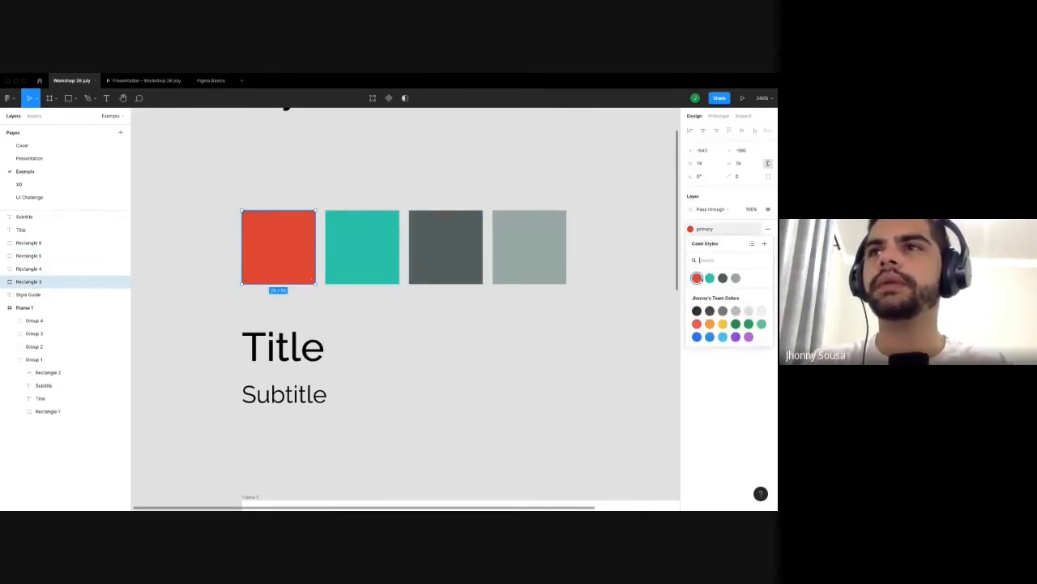
click(751, 243)
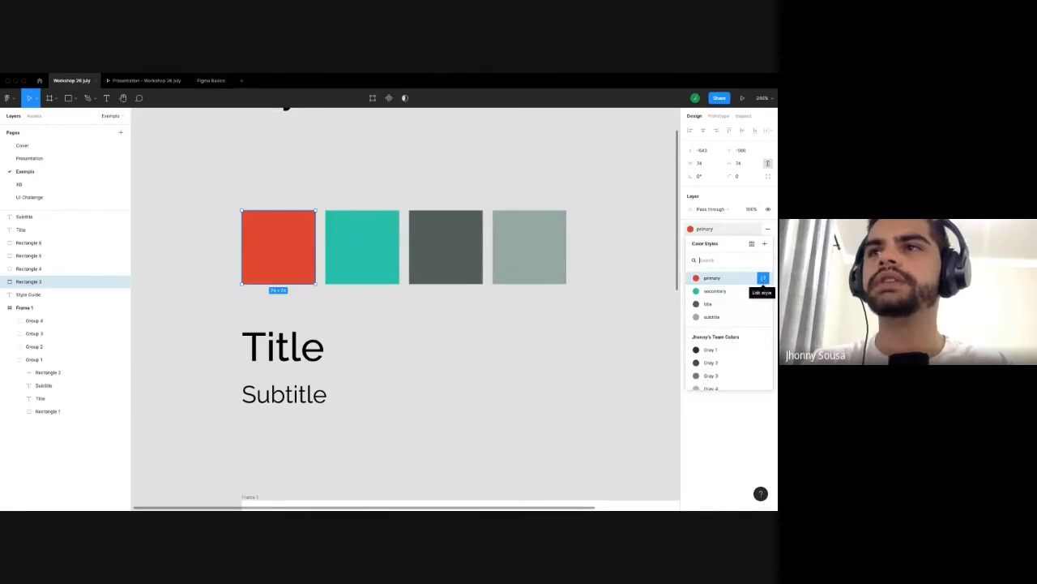
click(763, 278)
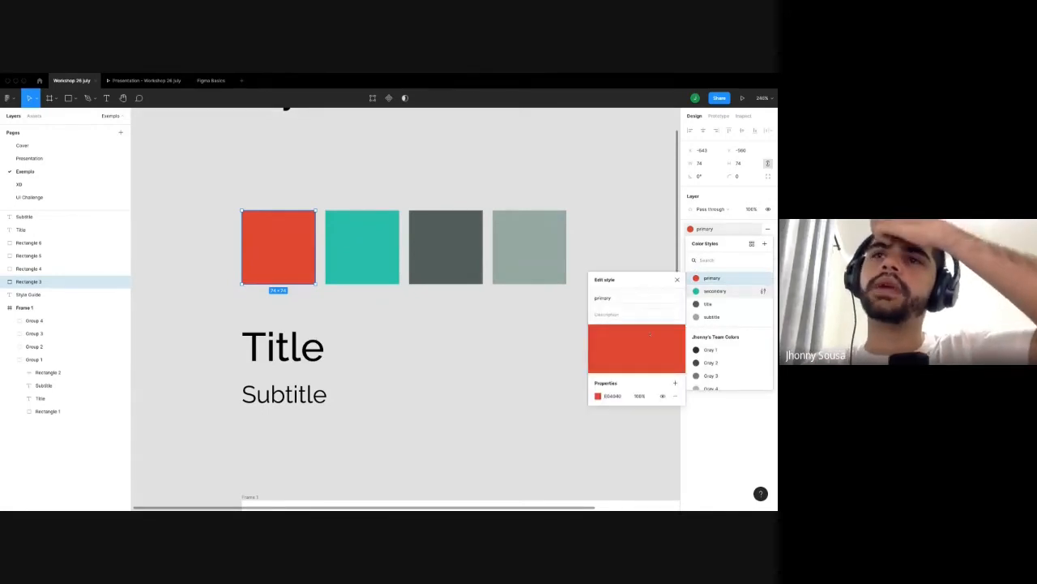
click(610, 298)
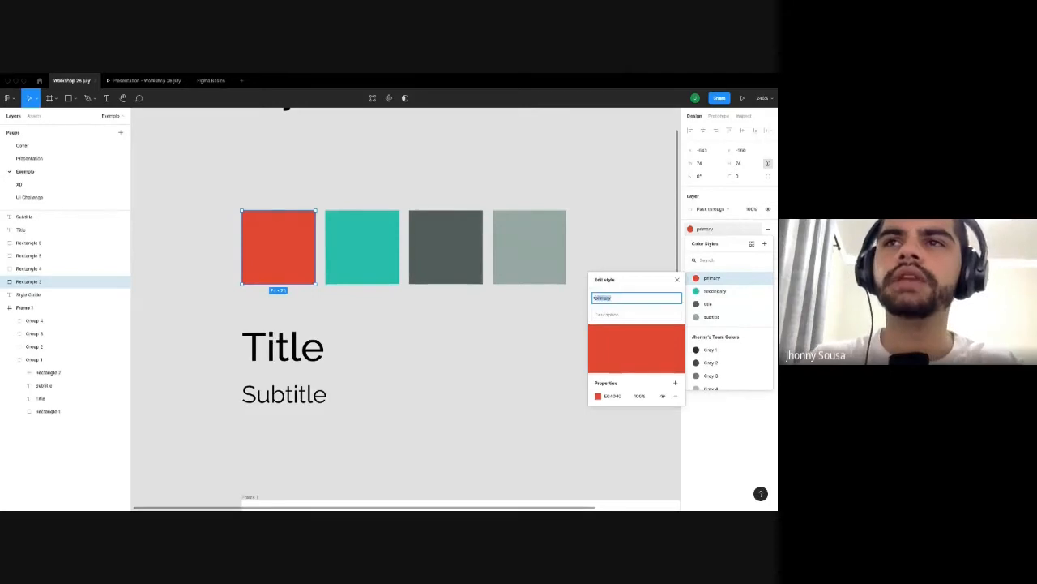
click(617, 315)
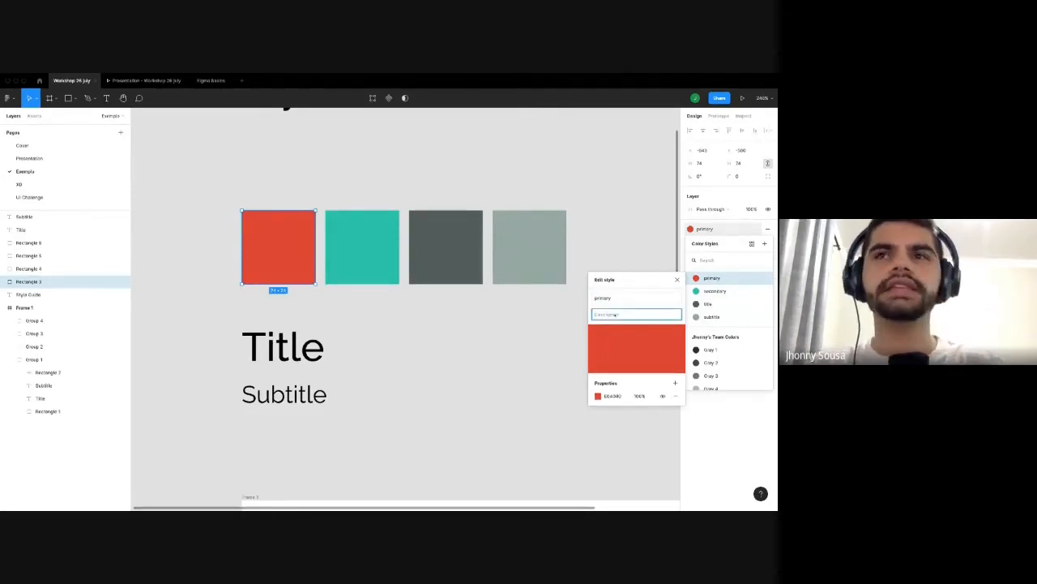
text(cor da mar)
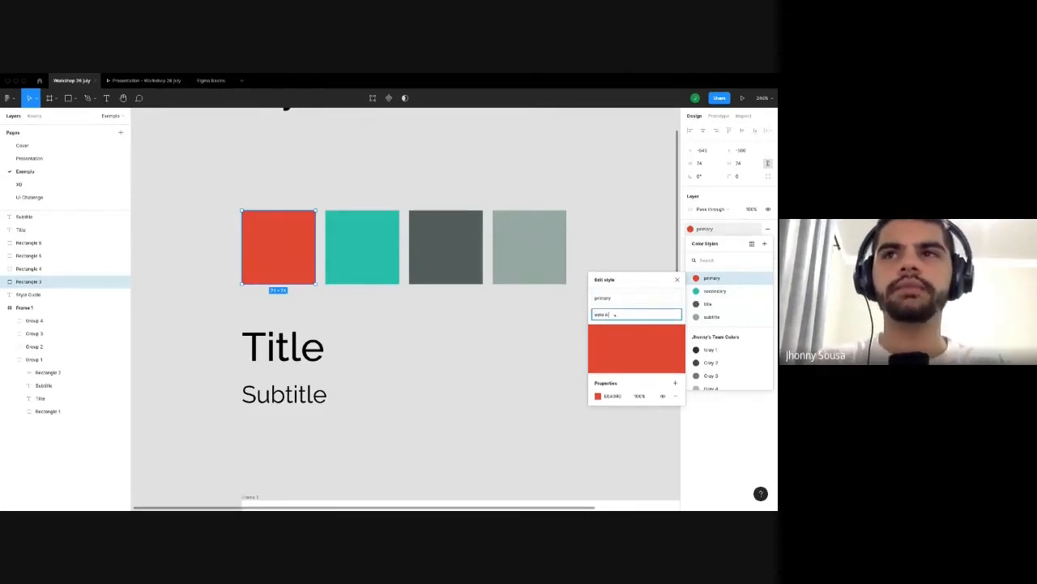
text(a cor primária)
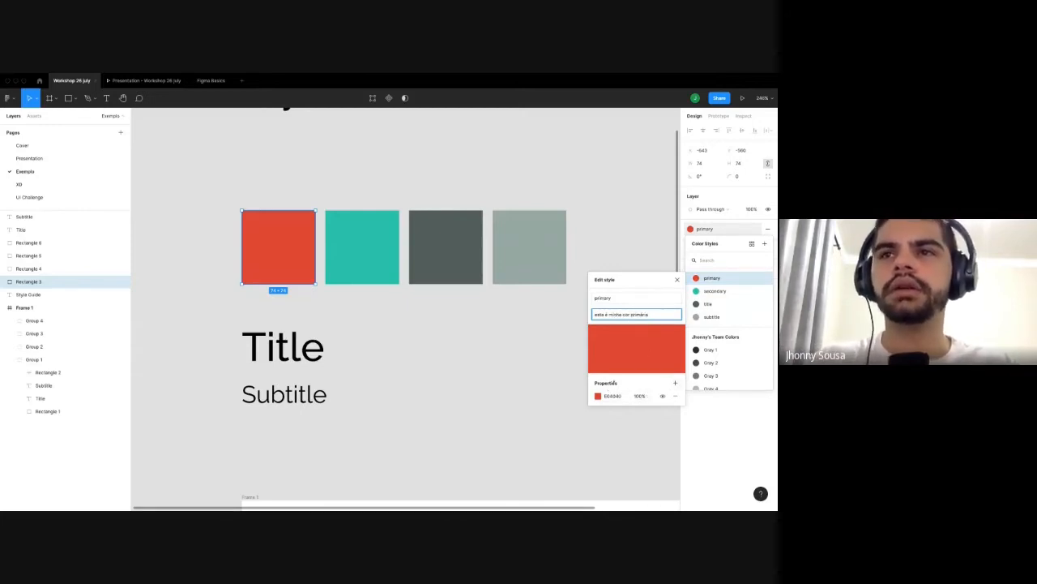
Darken the primary colour style to a deep red and clear the selection.
click(598, 395)
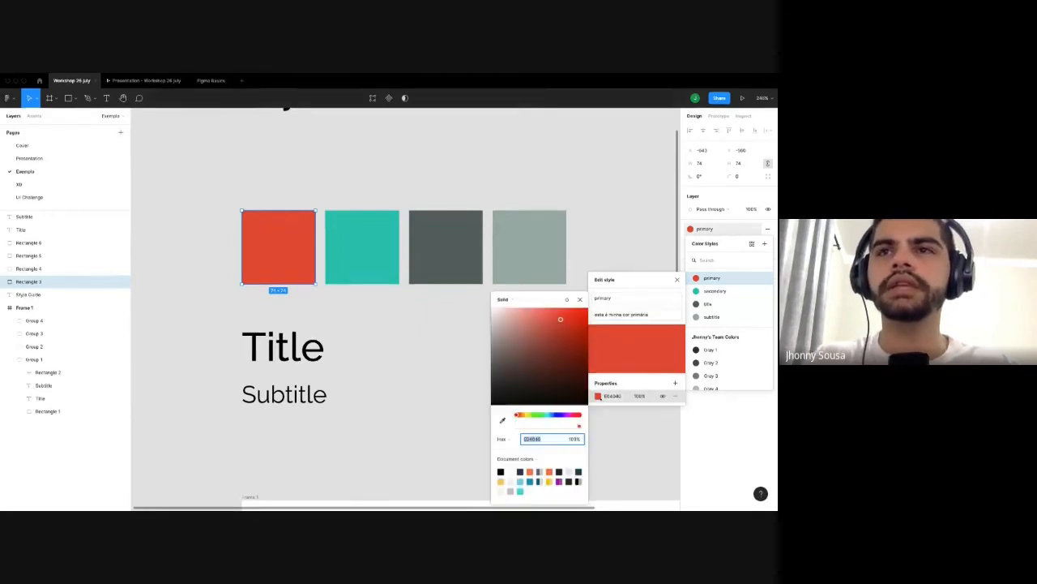
drag(561, 321, 575, 335)
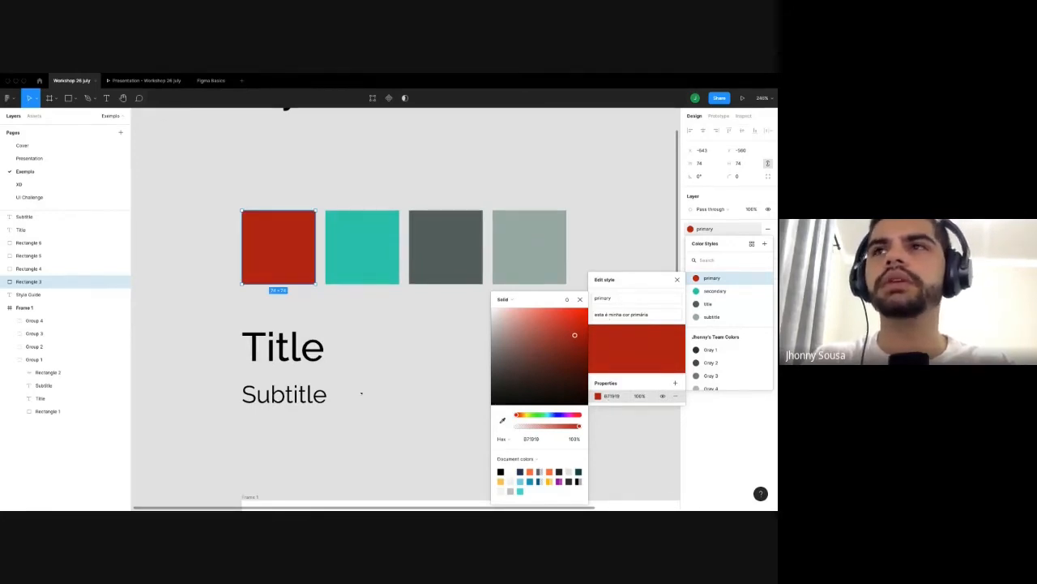
click(430, 364)
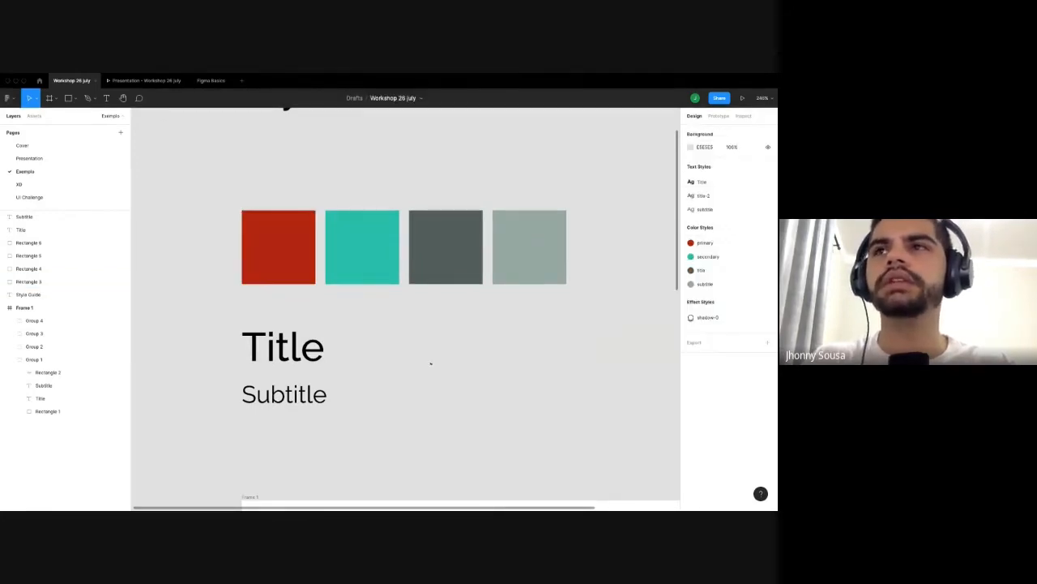
Inspect the bars on all four cards in Frame 1 for the updated primary colour.
click(711, 244)
scroll(362, 352, down, 1)
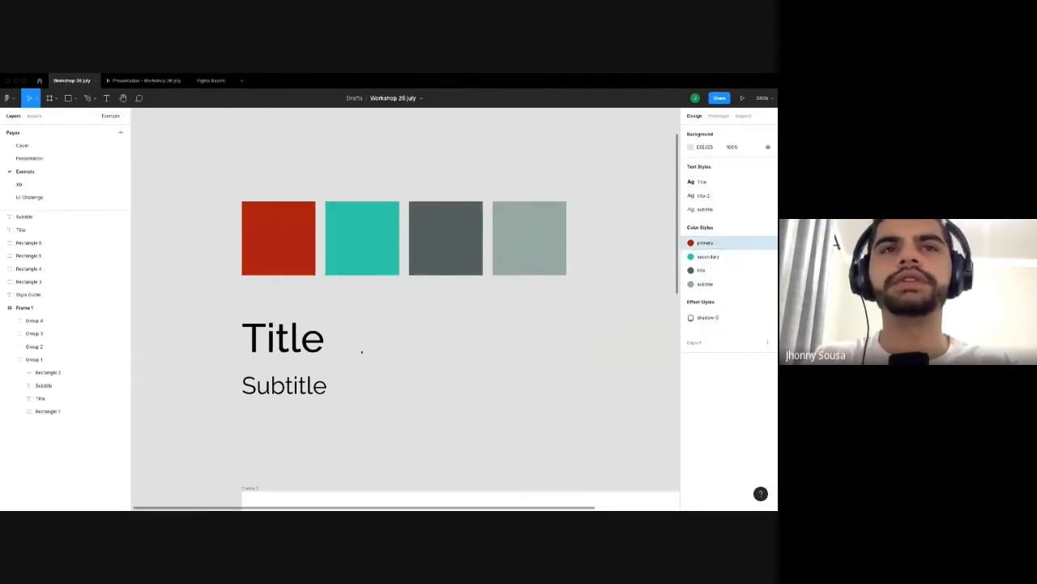
scroll(243, 267, down, 2)
scroll(392, 255, down, 5)
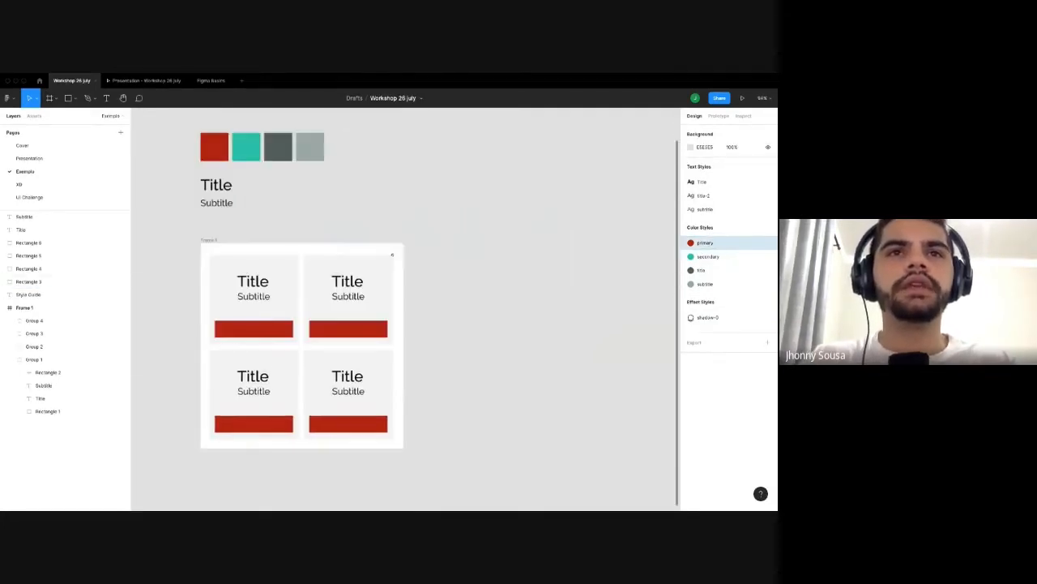
scroll(392, 254, down, 1)
scroll(282, 323, up, 6)
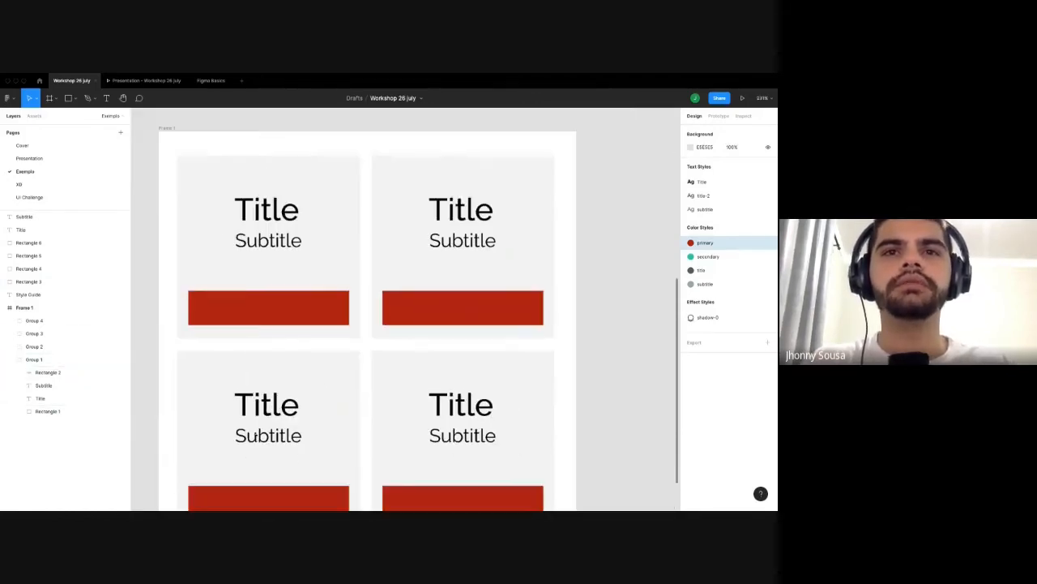
scroll(283, 387, down, 1)
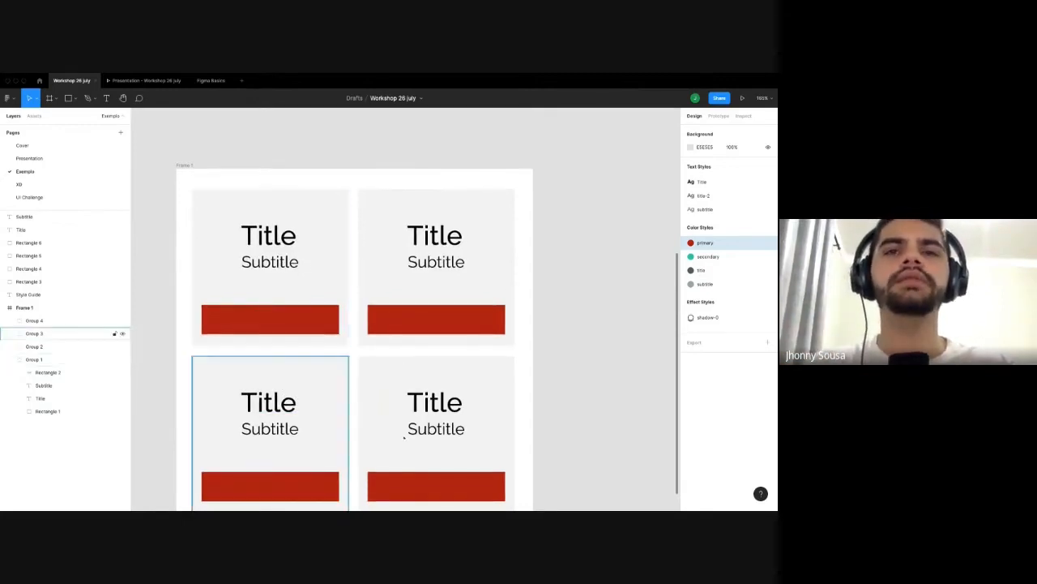
scroll(404, 437, down, 5)
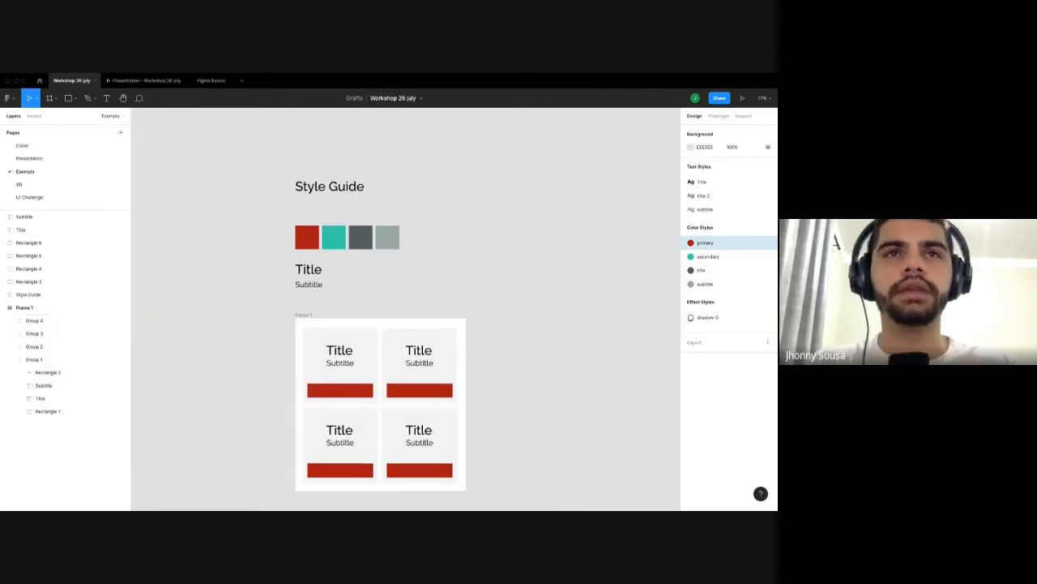
Open the title-2 text style of the Style Guide's Title sample for editing.
scroll(314, 271, up, 5)
click(305, 270)
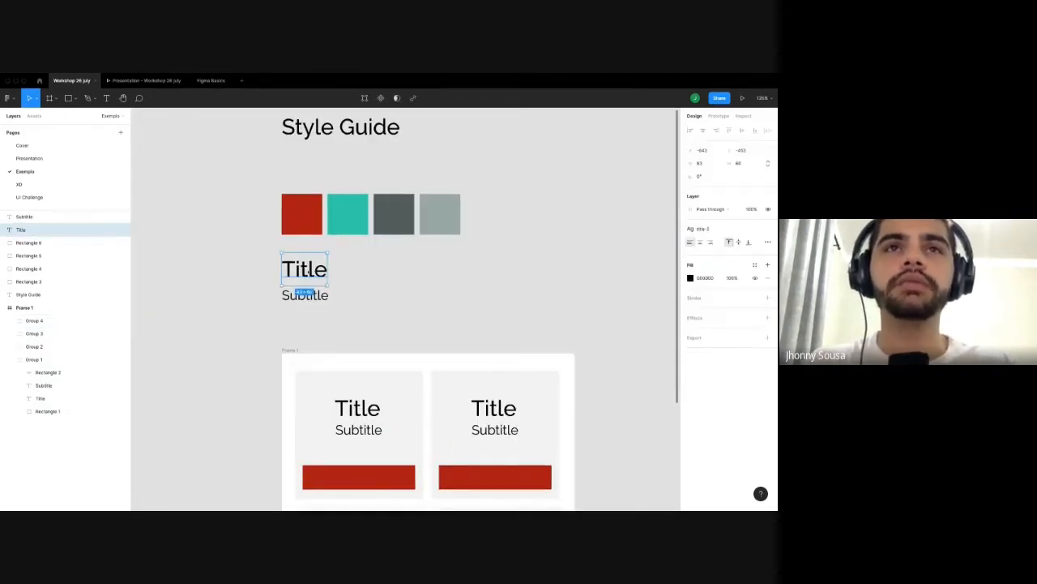
scroll(307, 271, up, 4)
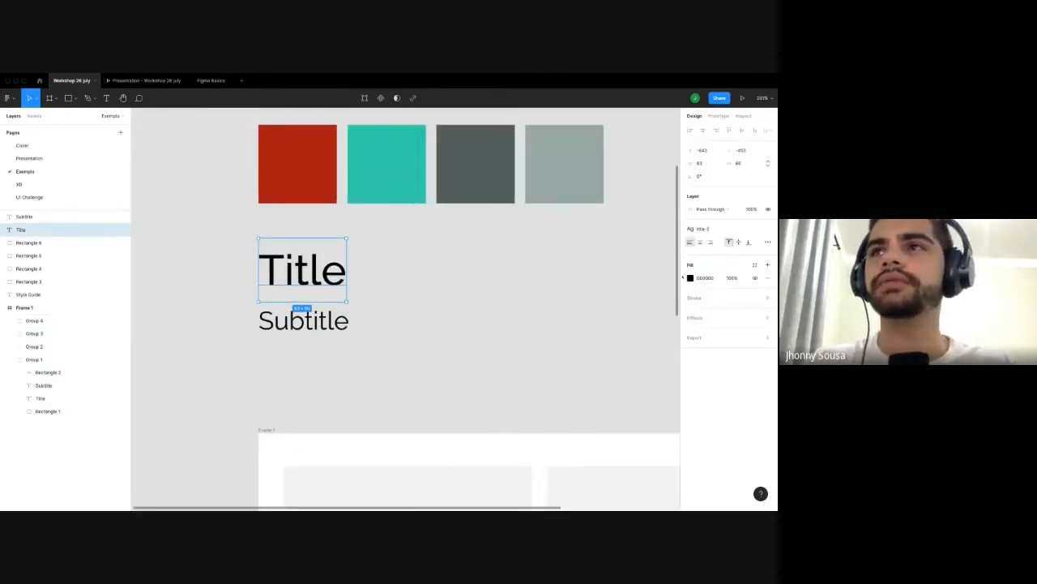
click(701, 229)
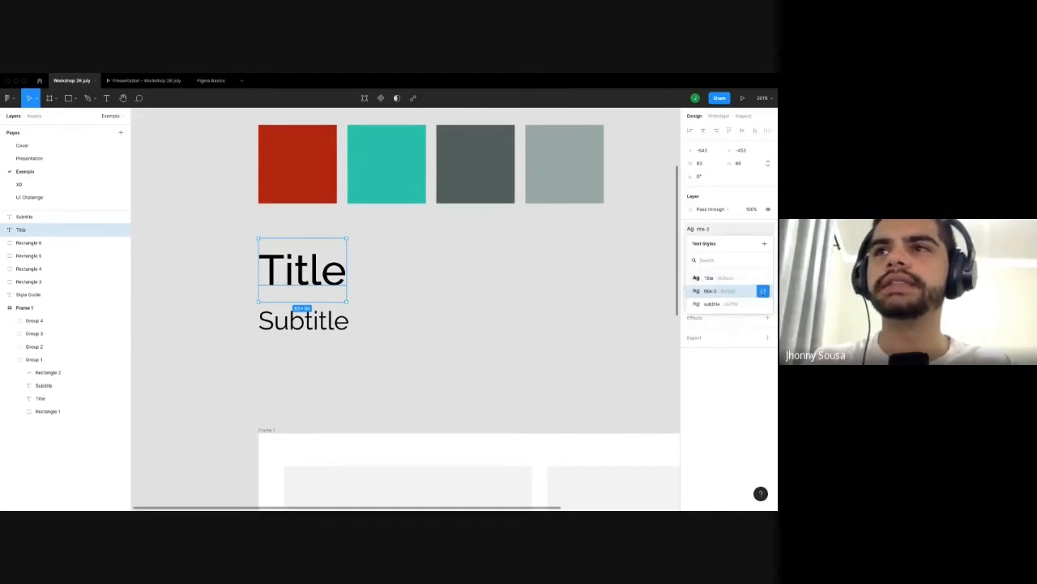
click(763, 290)
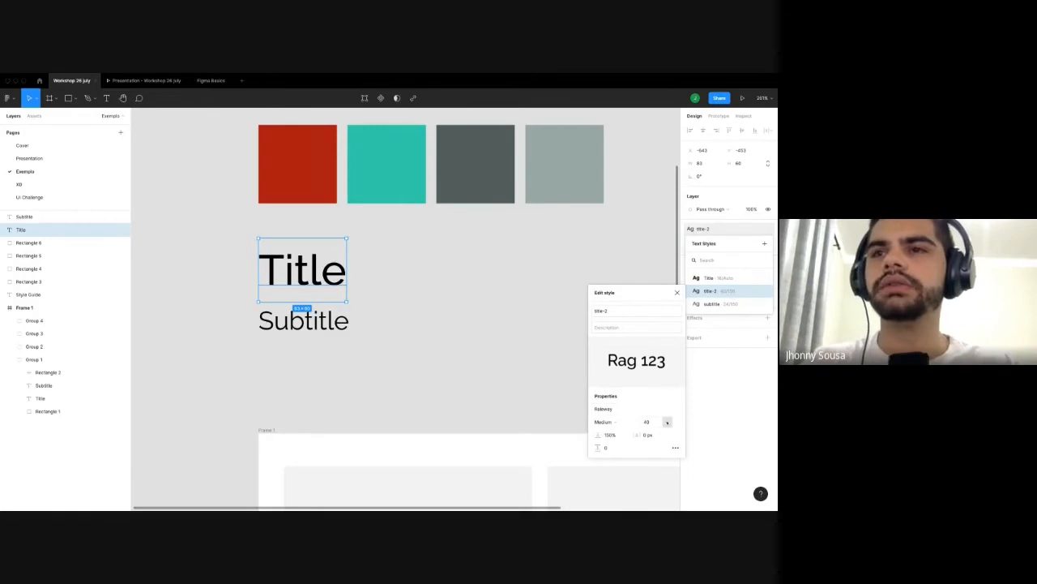
click(667, 422)
scroll(662, 447, down, 1)
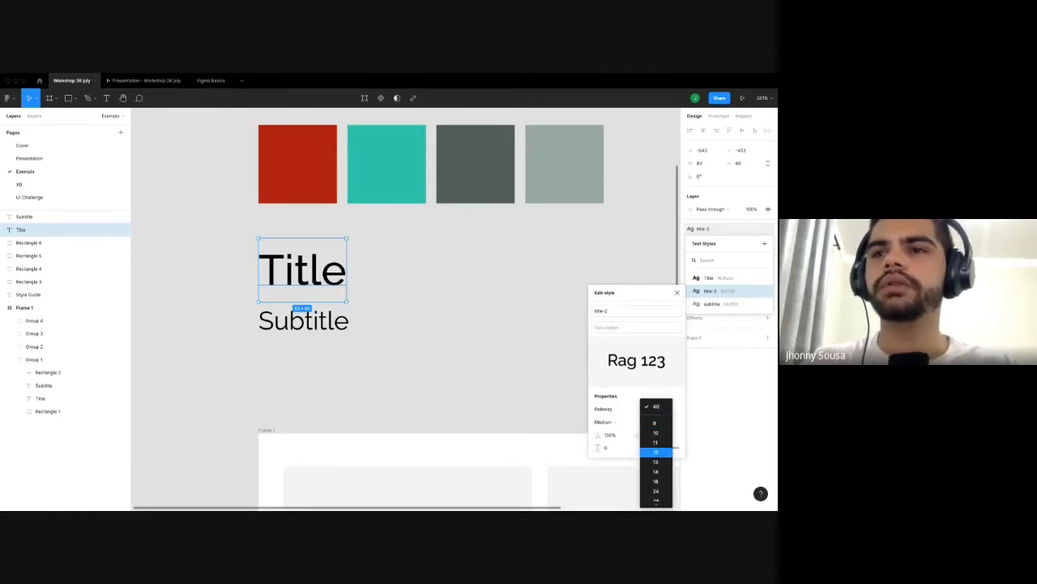
scroll(661, 457, down, 2)
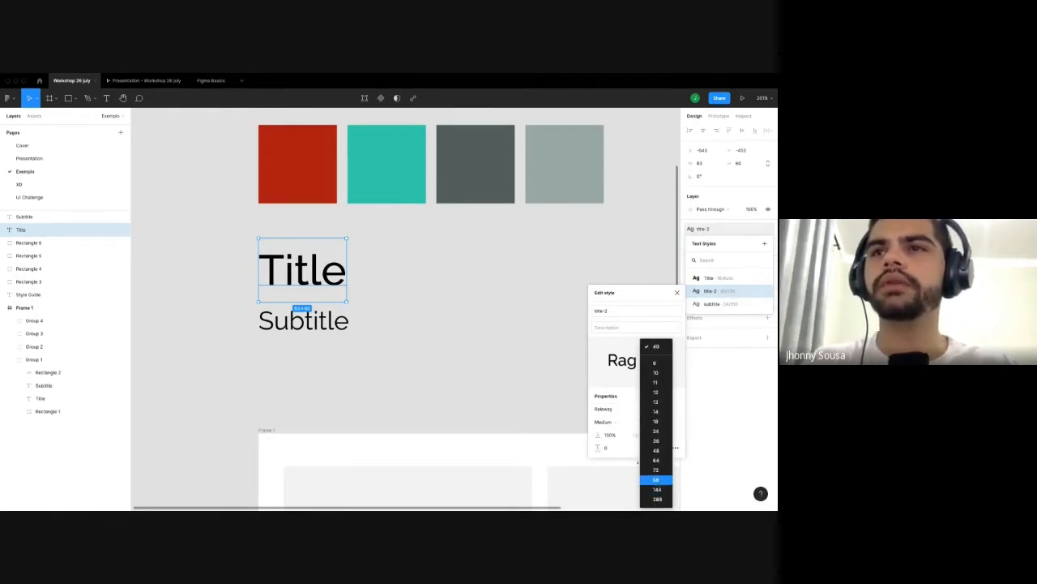
click(658, 480)
key(super+z)
Set the title-2 text style to font size 36 and weight Bold, and finish editing it.
click(667, 422)
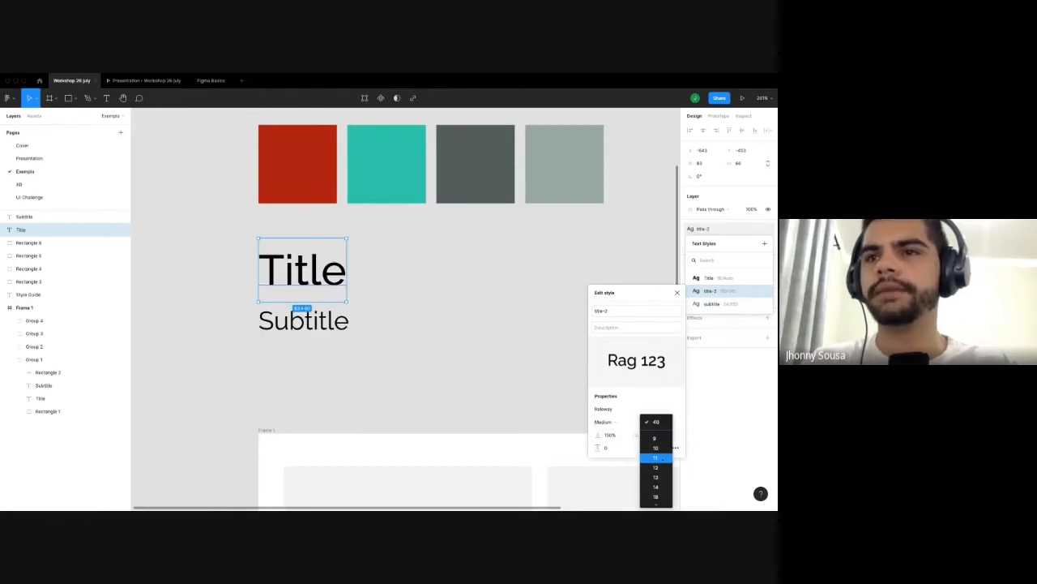
scroll(660, 466, down, 2)
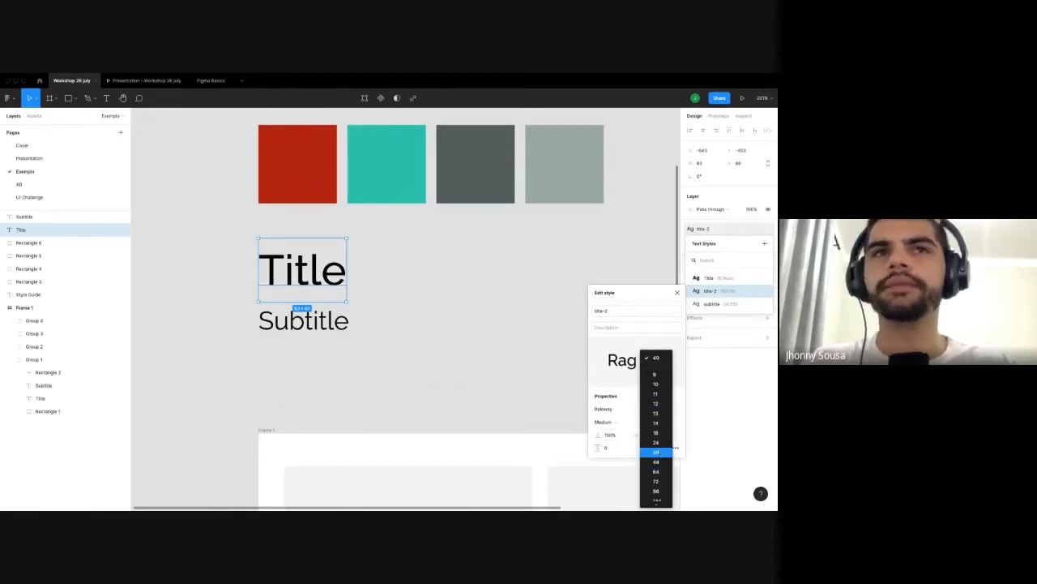
click(657, 453)
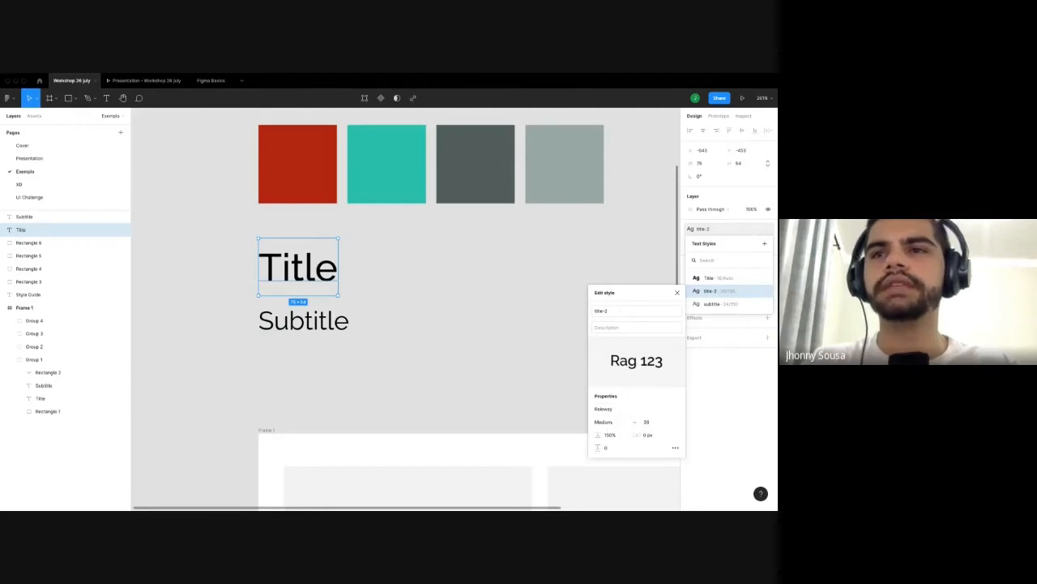
click(604, 421)
click(616, 438)
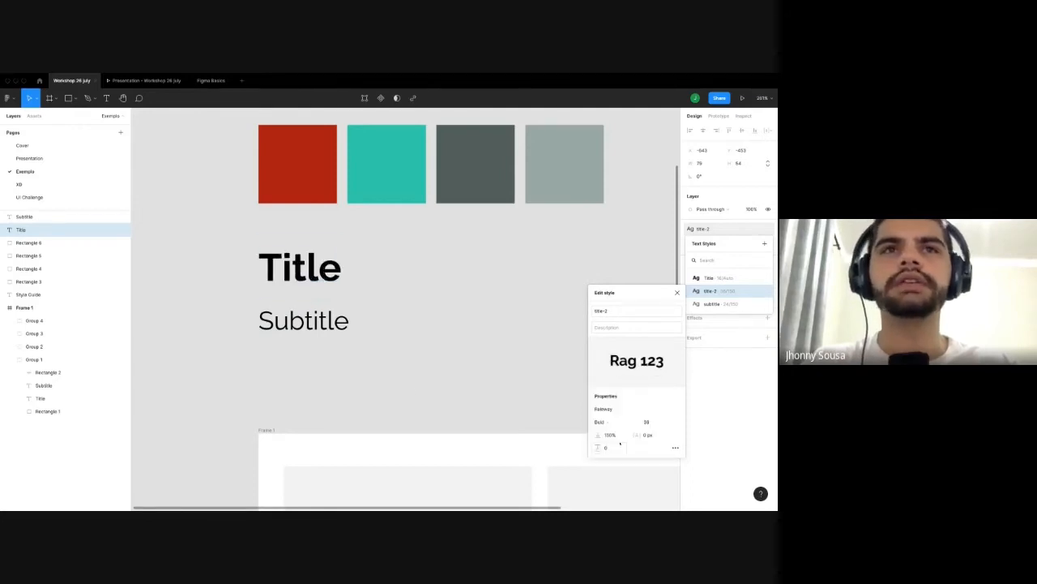
click(412, 392)
Nudge the Style Guide's Subtitle sample upward so it sits closer beneath the Title.
click(65, 216)
key(shift+Up)
key(shift+Up)
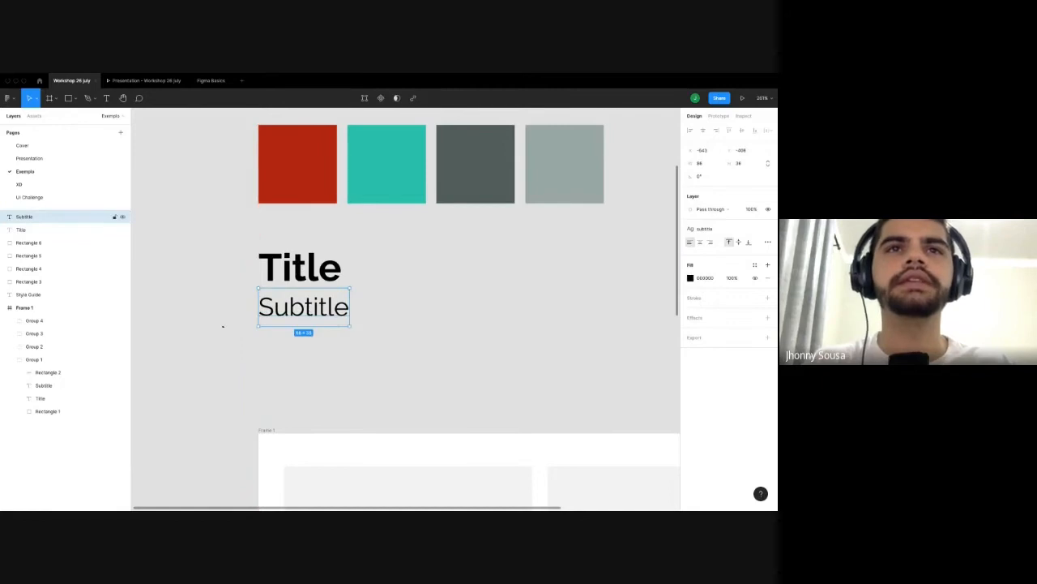
Compare the Style Guide's Title and Subtitle samples with the matching text on the cards in Frame 1.
click(227, 252)
scroll(230, 253, down, 1)
scroll(229, 254, down, 3)
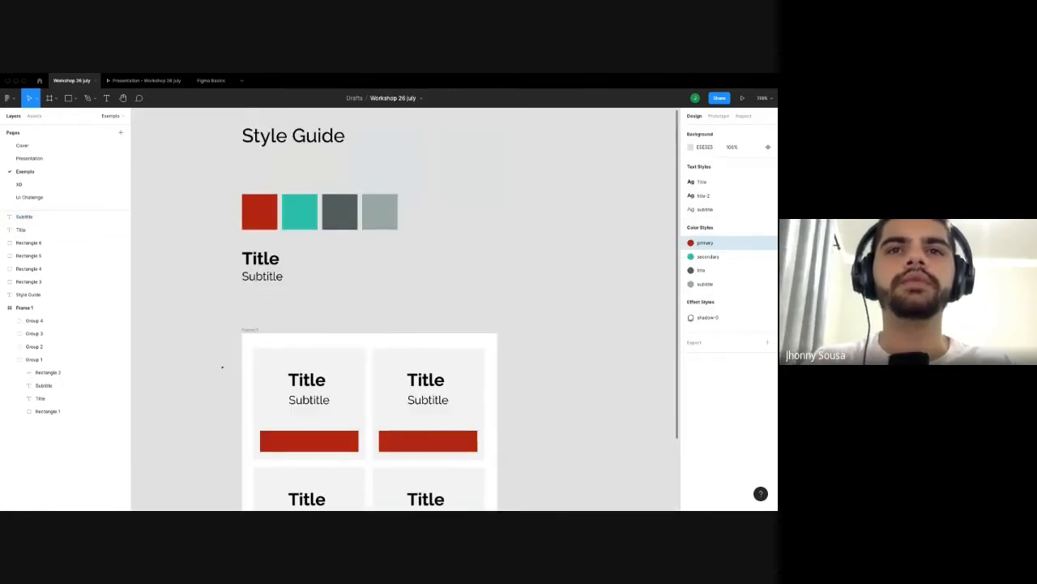
scroll(551, 364, down, 2)
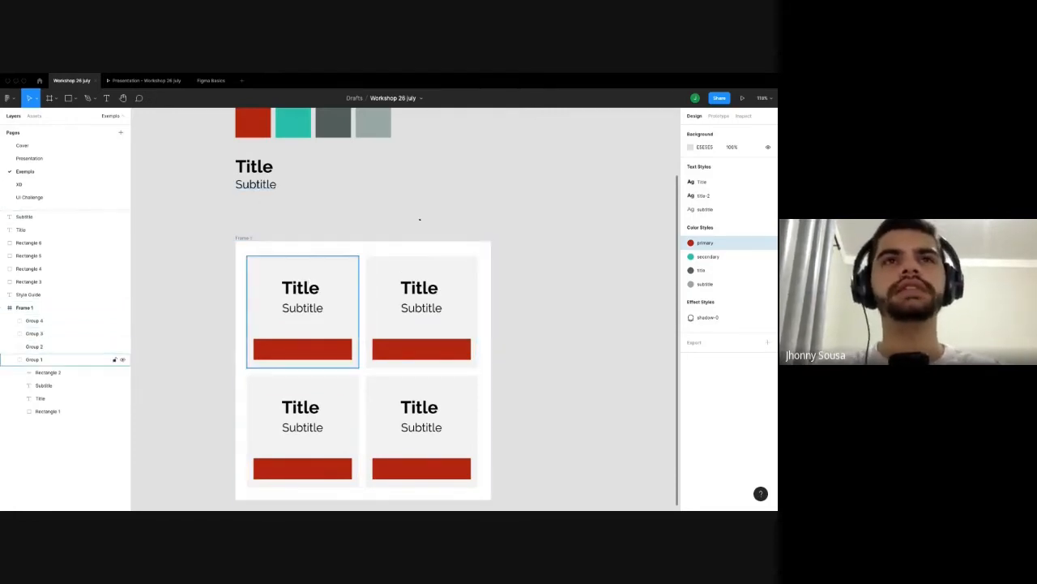
scroll(455, 239, up, 2)
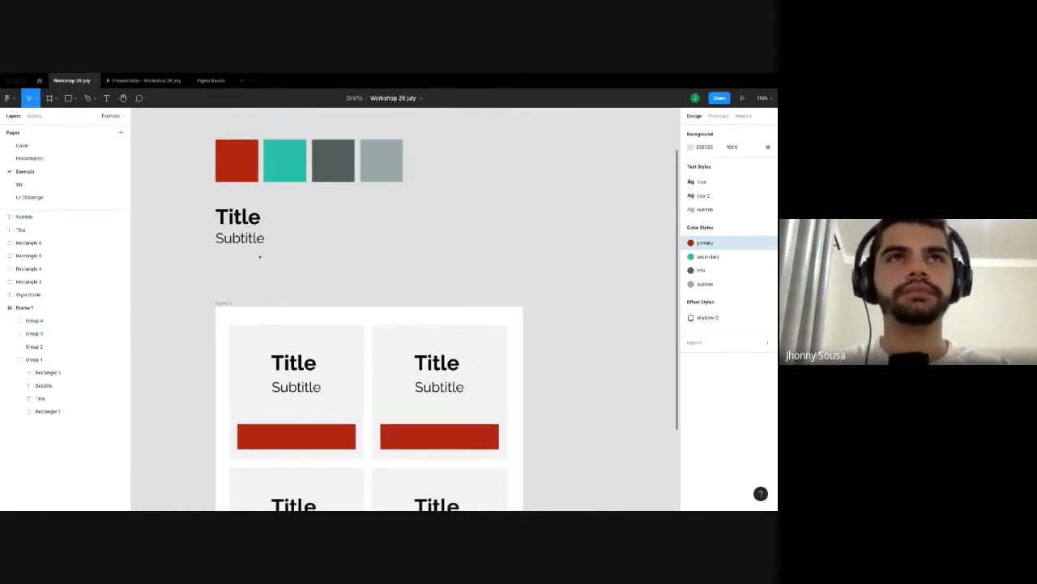
scroll(259, 256, up, 5)
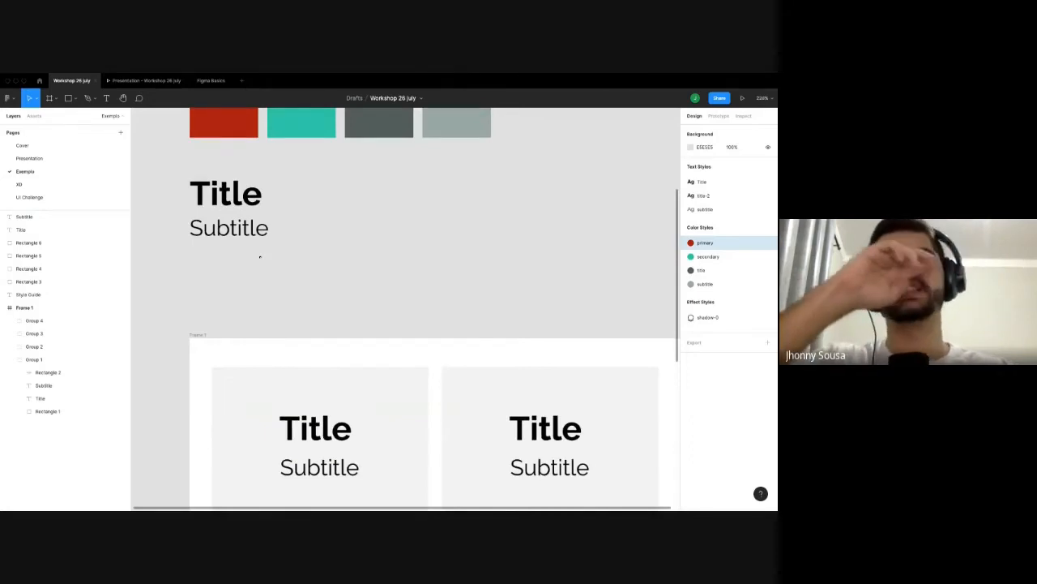
scroll(299, 283, down, 3)
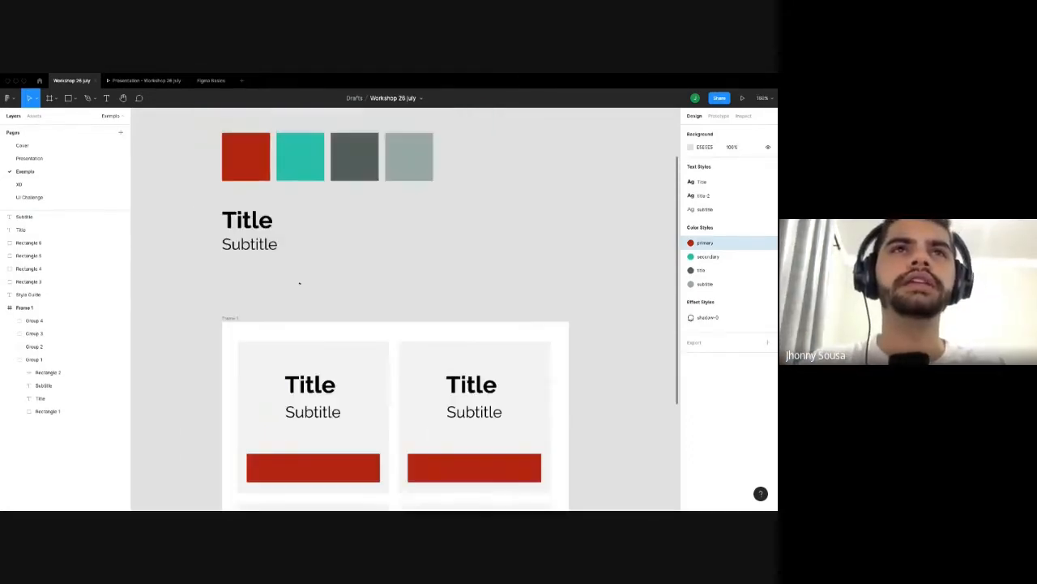
scroll(328, 281, down, 10)
Duplicate the Style Guide heading just above the original and replace the copy's text with "Foudati".
scroll(323, 239, up, 10)
drag(337, 322, 337, 267)
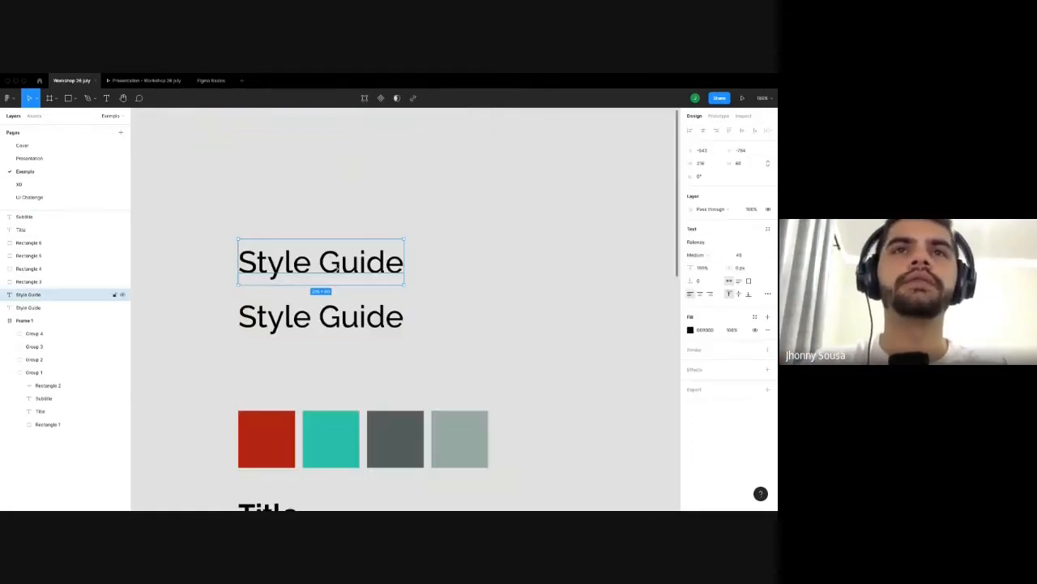
key(Return)
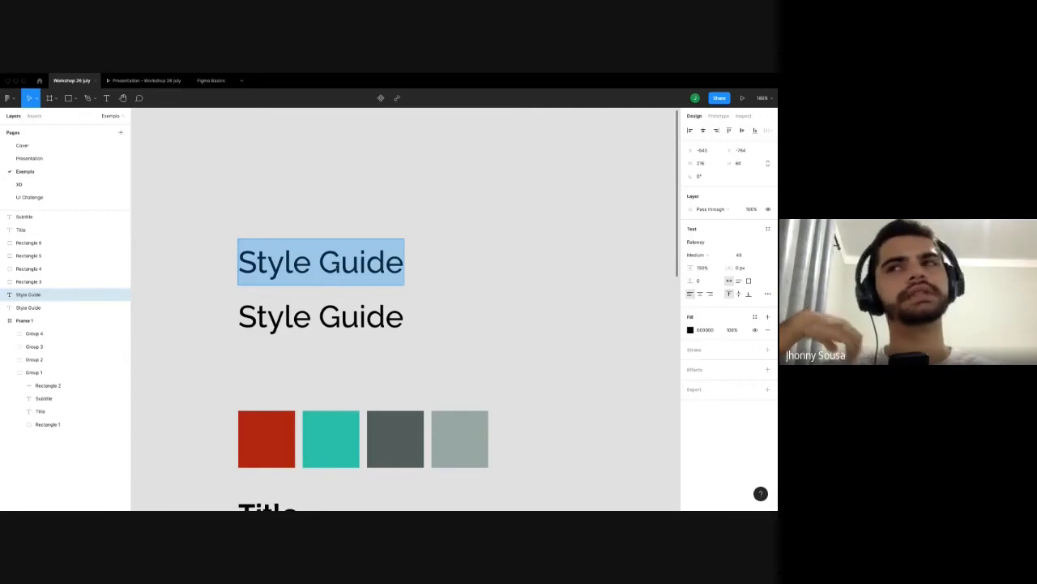
text(Foudati)
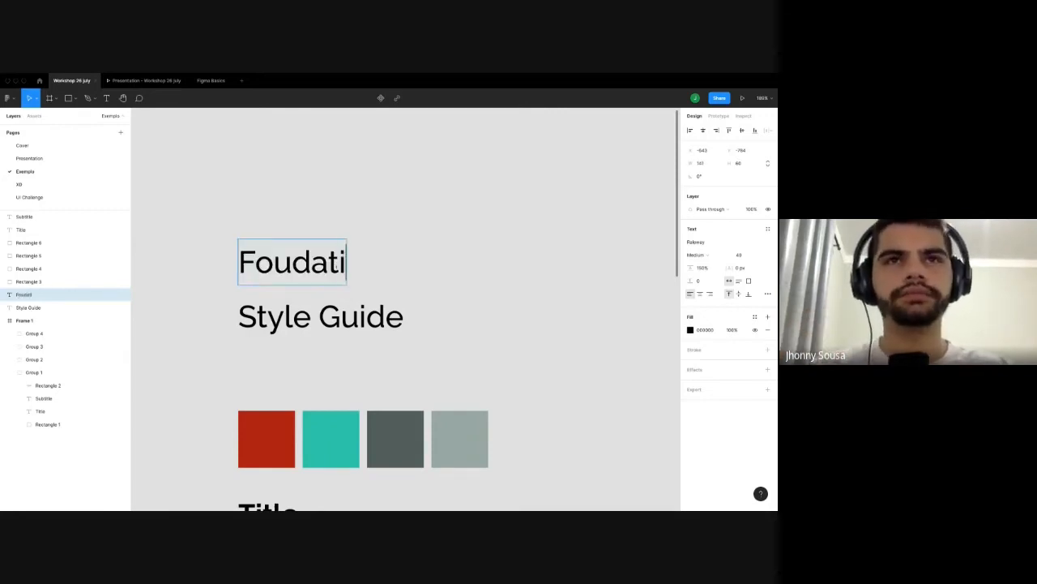
Clear all the text from the duplicated heading and discard the empty copy.
key(BackSpace)
key(BackSpace)
key(BackSpace)
key(BackSpace)
key(BackSpace)
key(BackSpace)
key(BackSpace)
key(Escape)
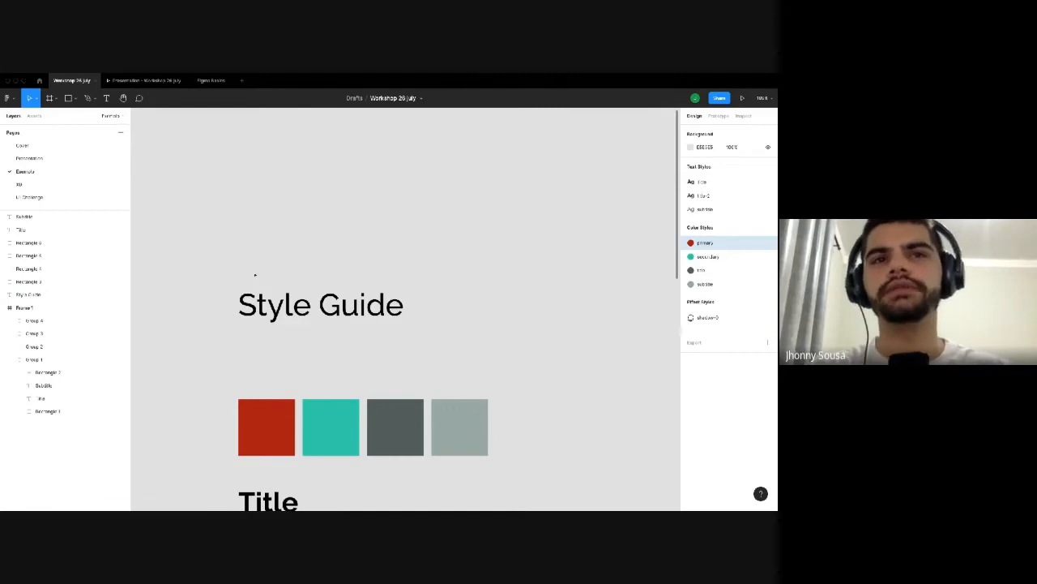
Widen Frame 1 on both sides to about 681 × 541 and keep the four cards centred horizontally in it.
scroll(295, 259, down, 4)
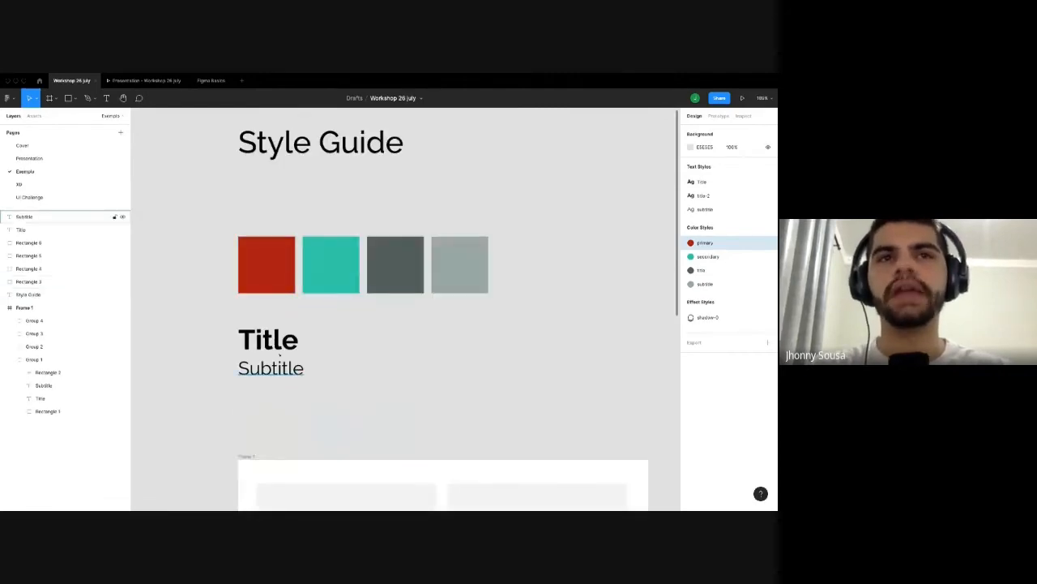
scroll(247, 280, up, 3)
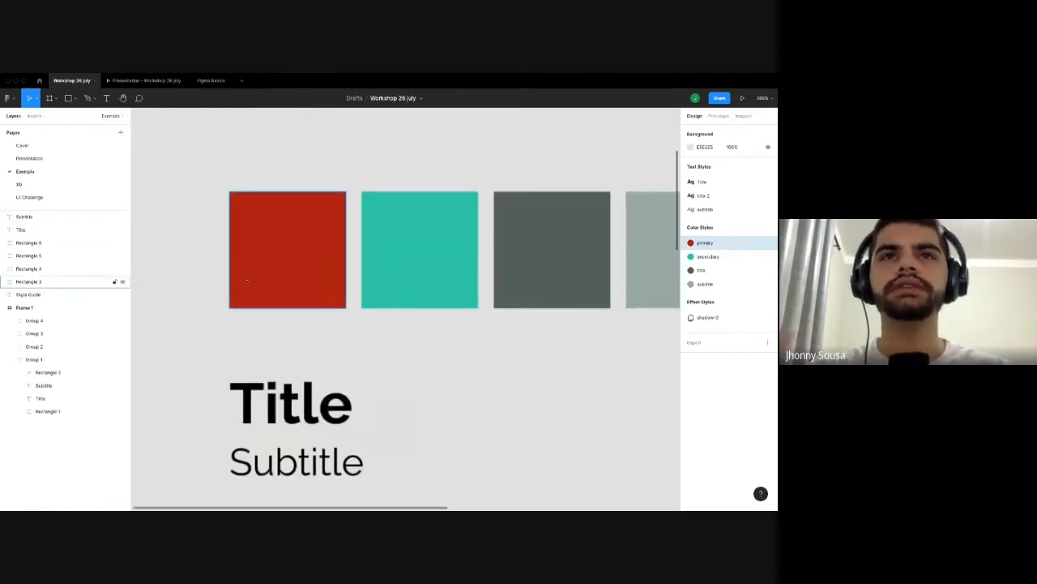
scroll(247, 280, down, 5)
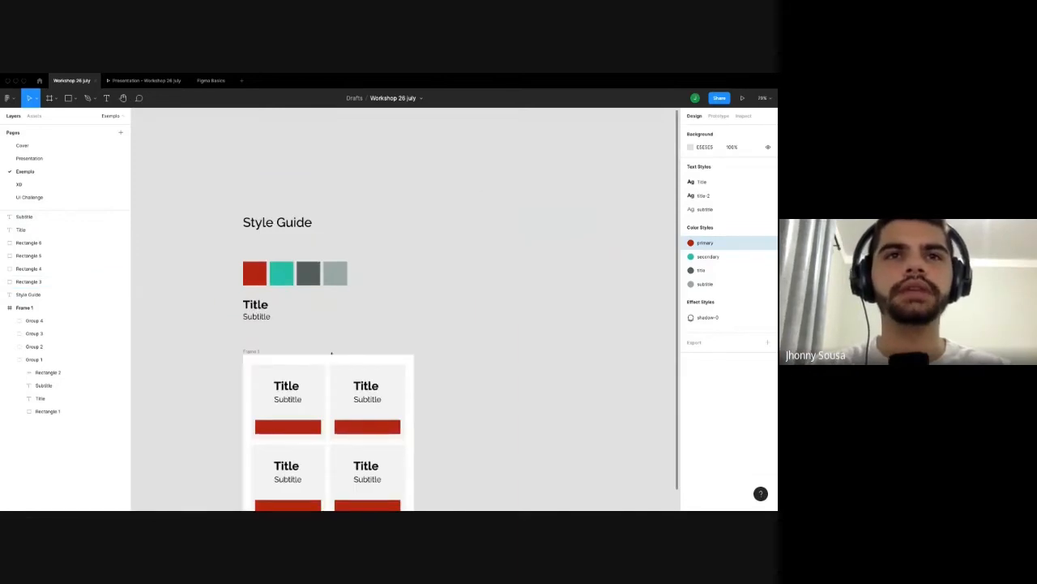
scroll(247, 281, down, 2)
scroll(243, 268, up, 1)
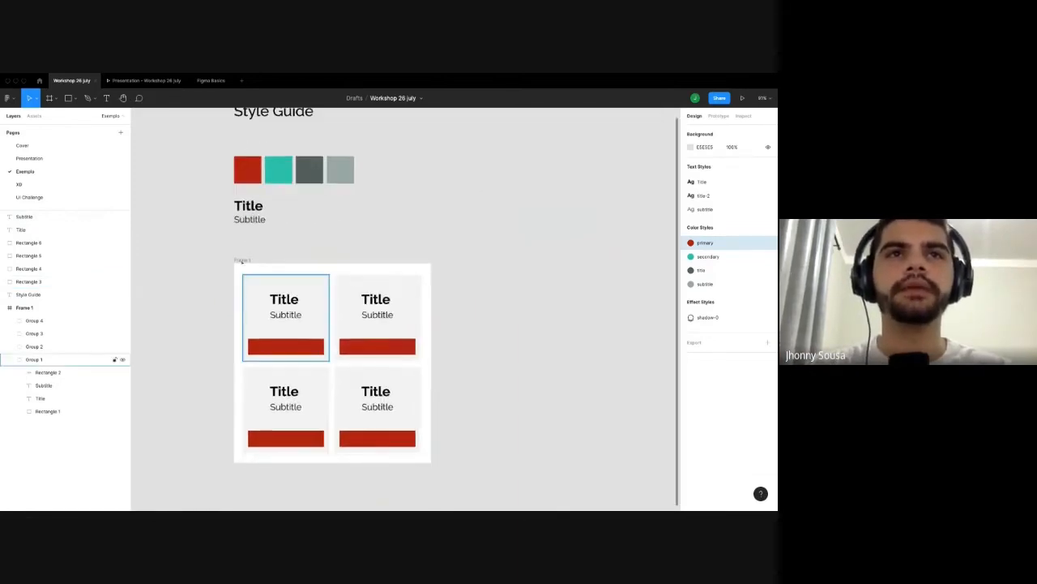
click(431, 389)
drag(457, 386, 486, 431)
drag(430, 452, 285, 311)
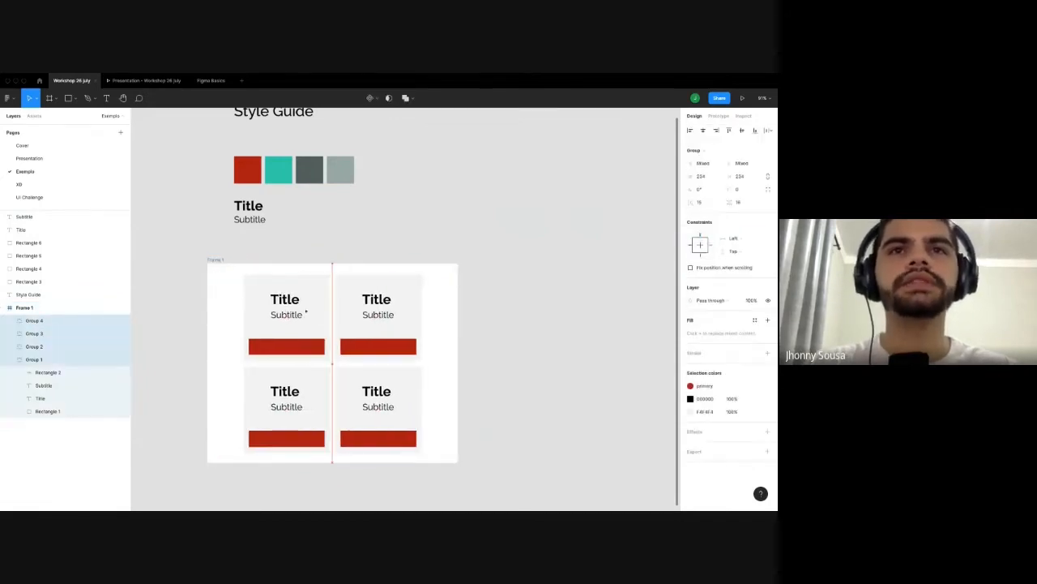
click(544, 364)
Add a layout grid to Frame 1.
click(219, 260)
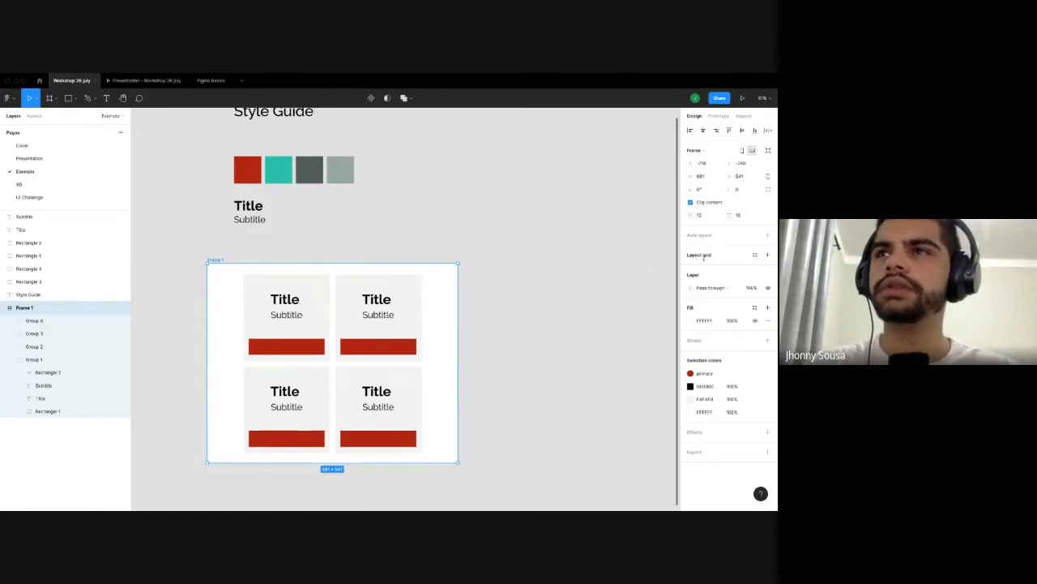
click(768, 255)
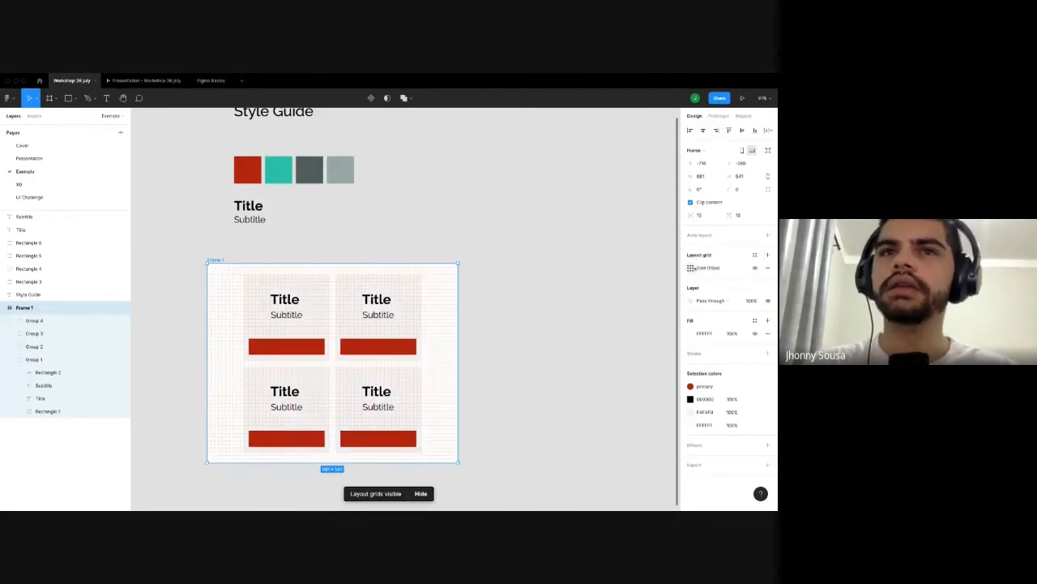
scroll(270, 401, up, 3)
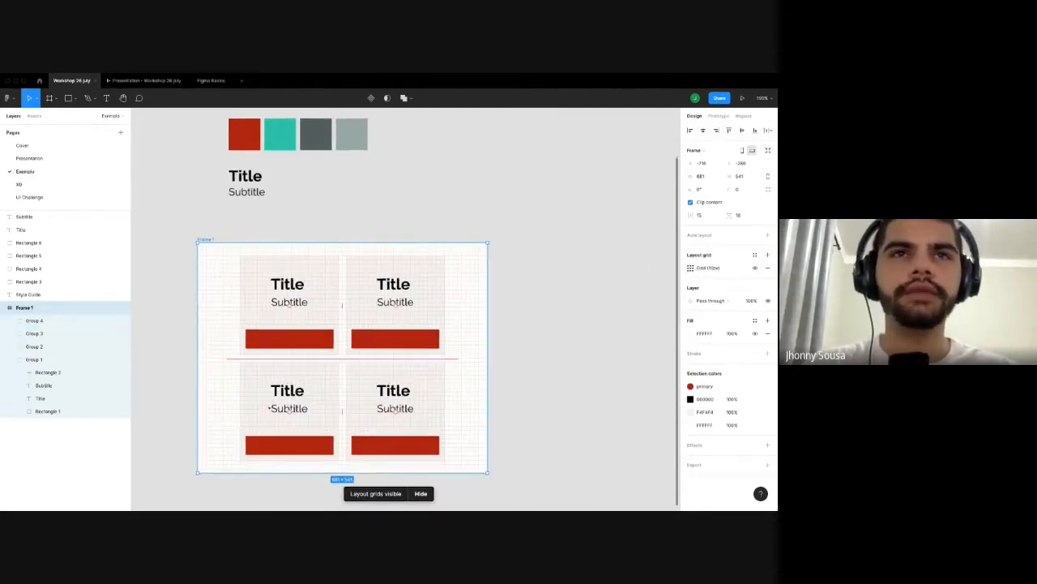
scroll(269, 408, up, 2)
scroll(314, 399, down, 2)
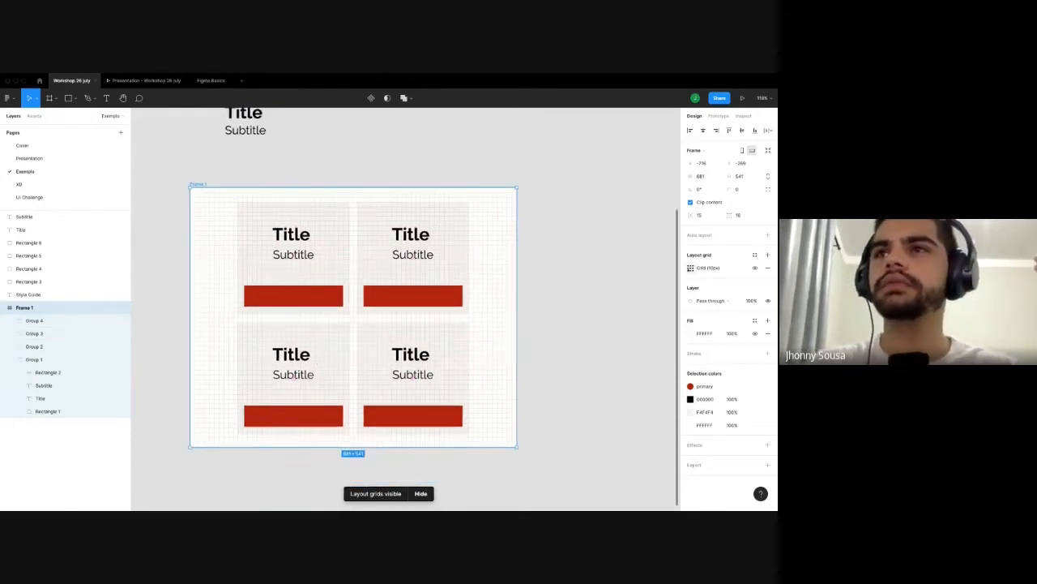
Change Frame 1's layout grid to Columns with a count of 12.
click(690, 268)
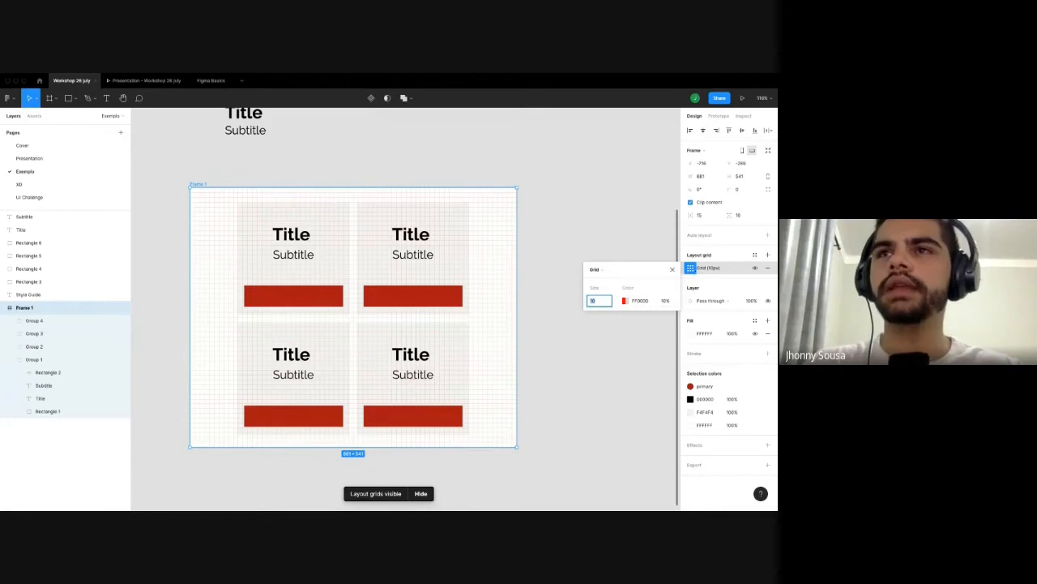
click(690, 267)
click(691, 267)
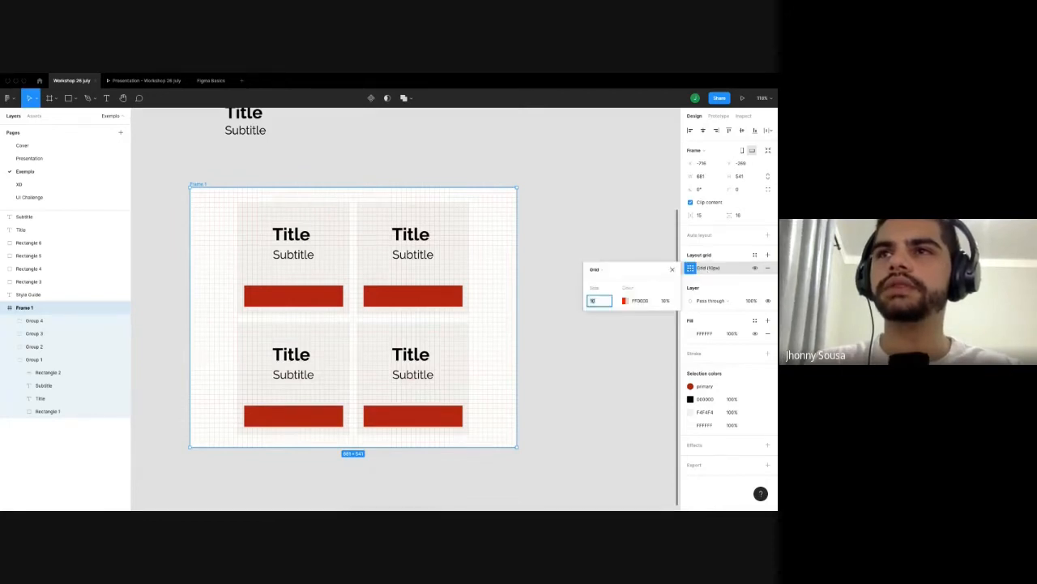
click(610, 270)
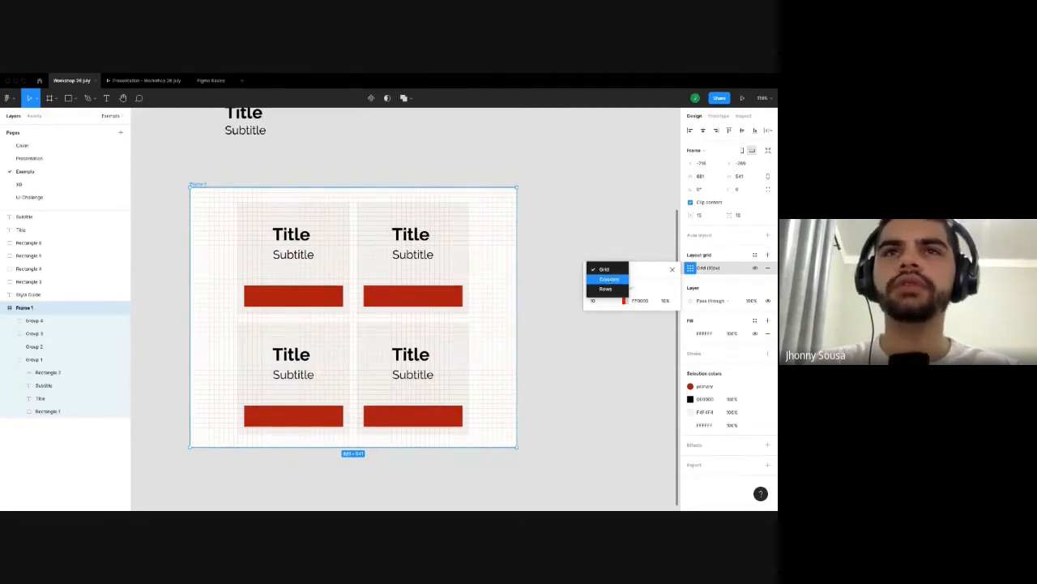
click(610, 279)
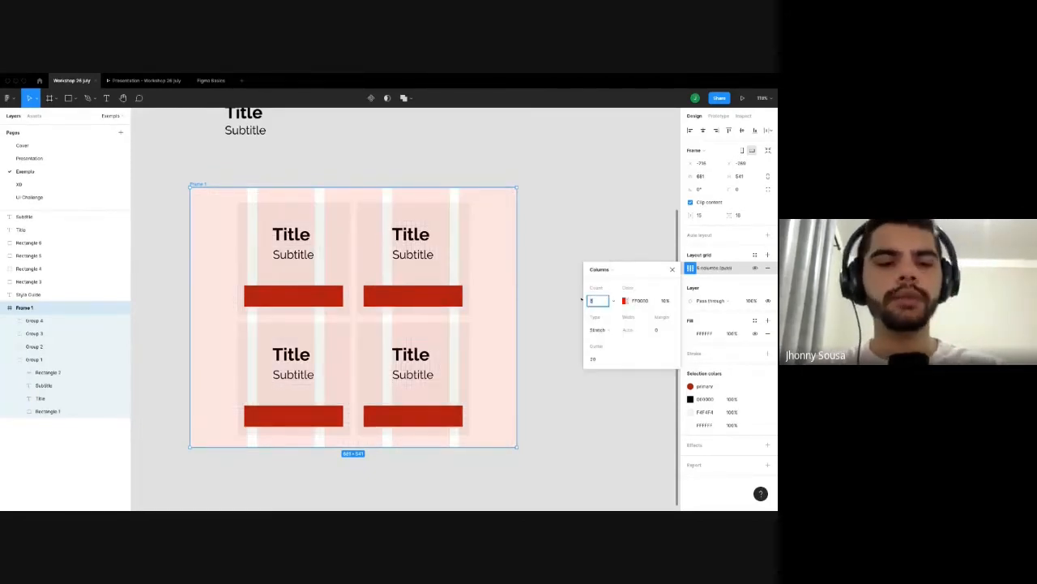
text(12)
key(Return)
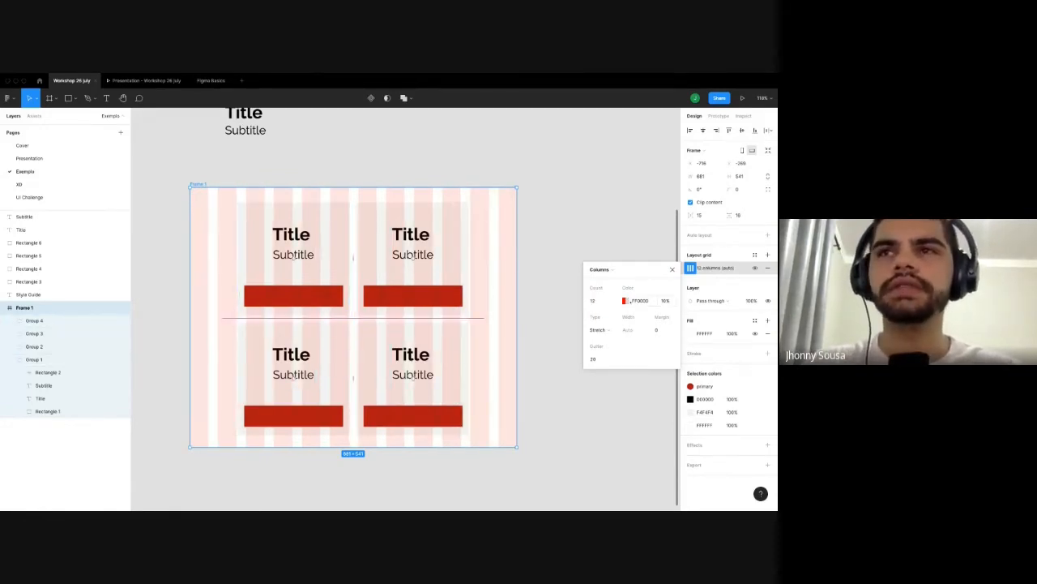
Try the dark colour 4A0A0A on the column grid and undo the change.
click(625, 300)
click(569, 380)
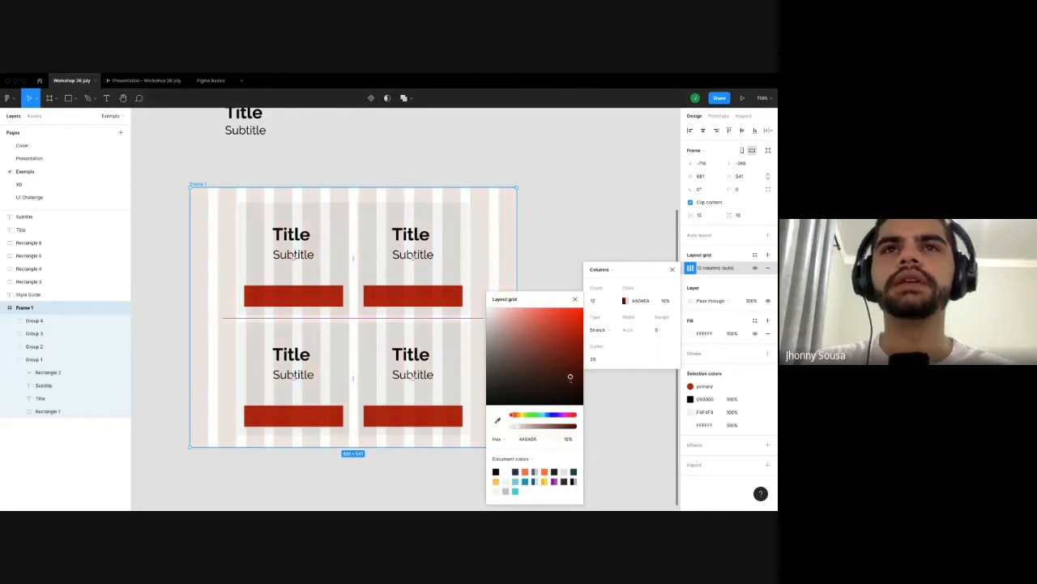
key(ctrl+z)
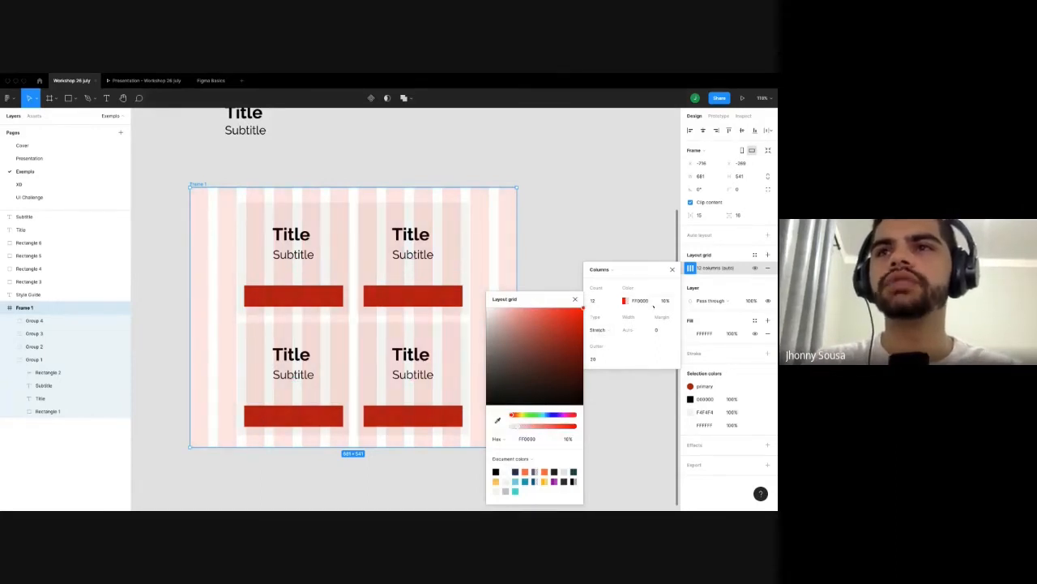
Try the Center type for the columns and return the type to Stretch.
click(608, 330)
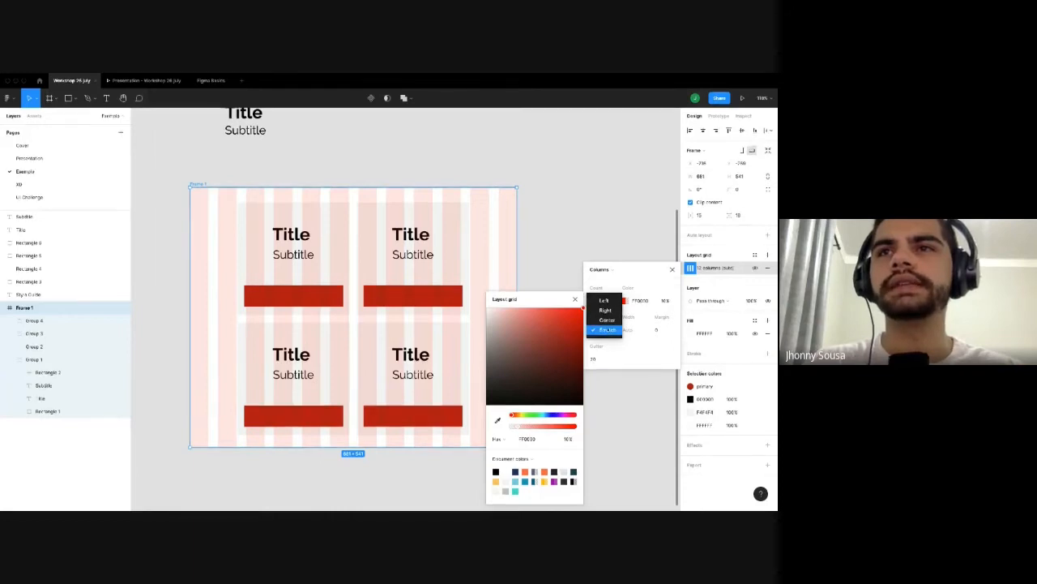
click(606, 319)
click(611, 331)
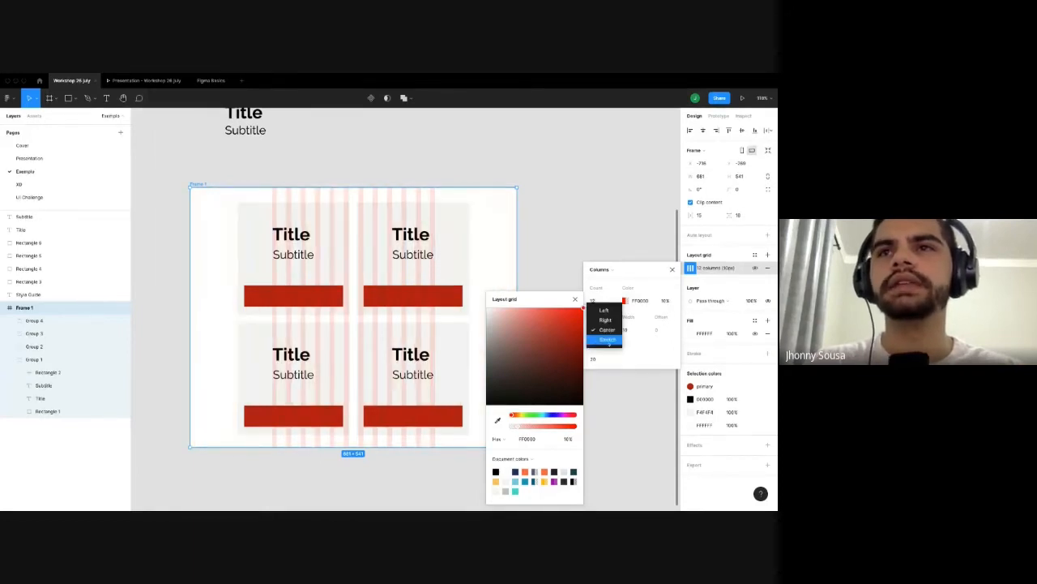
click(608, 339)
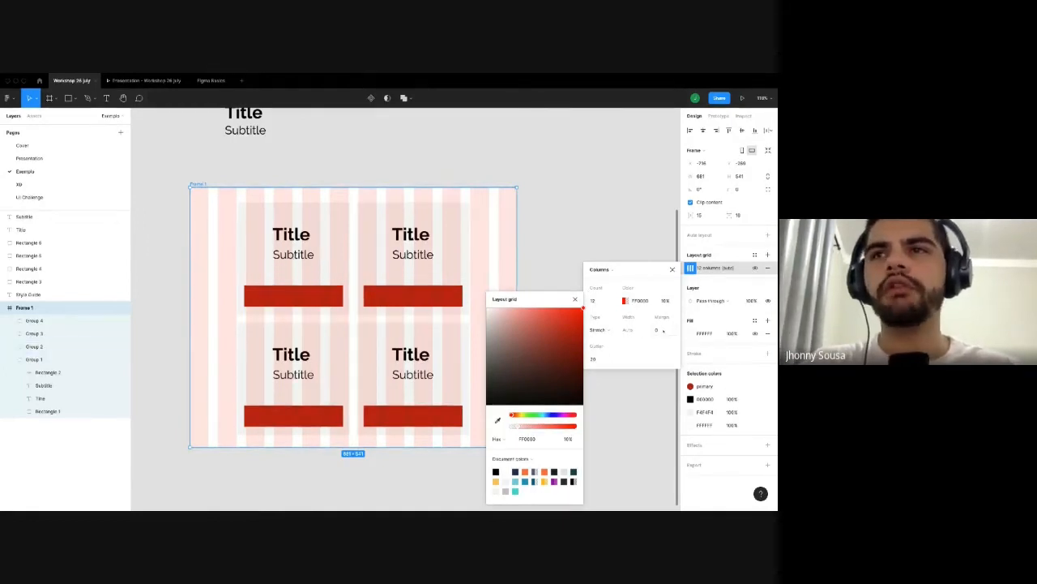
Select all four cards in Frame 1 and check how they fit the column grid.
click(663, 330)
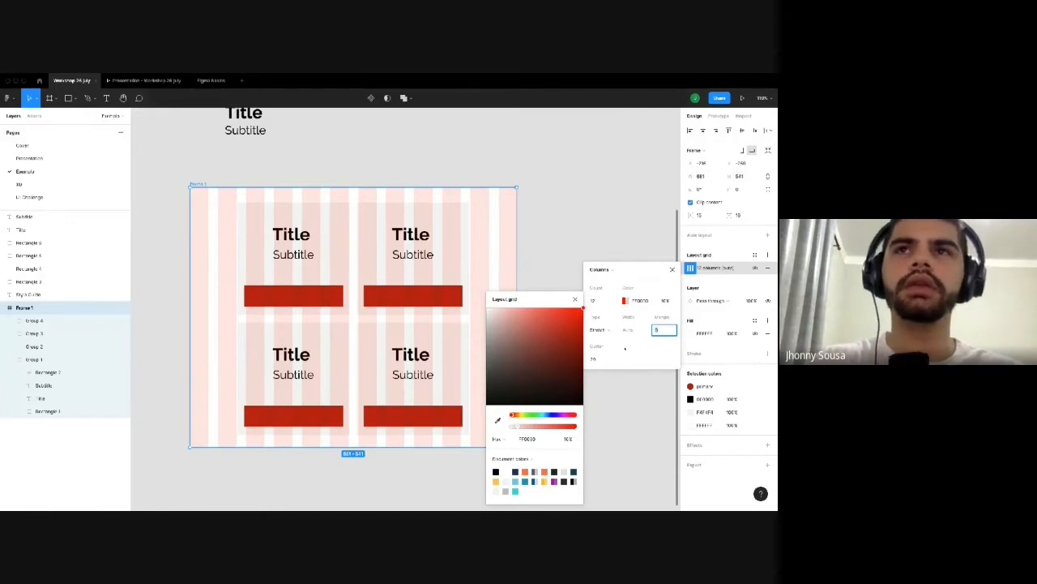
click(567, 266)
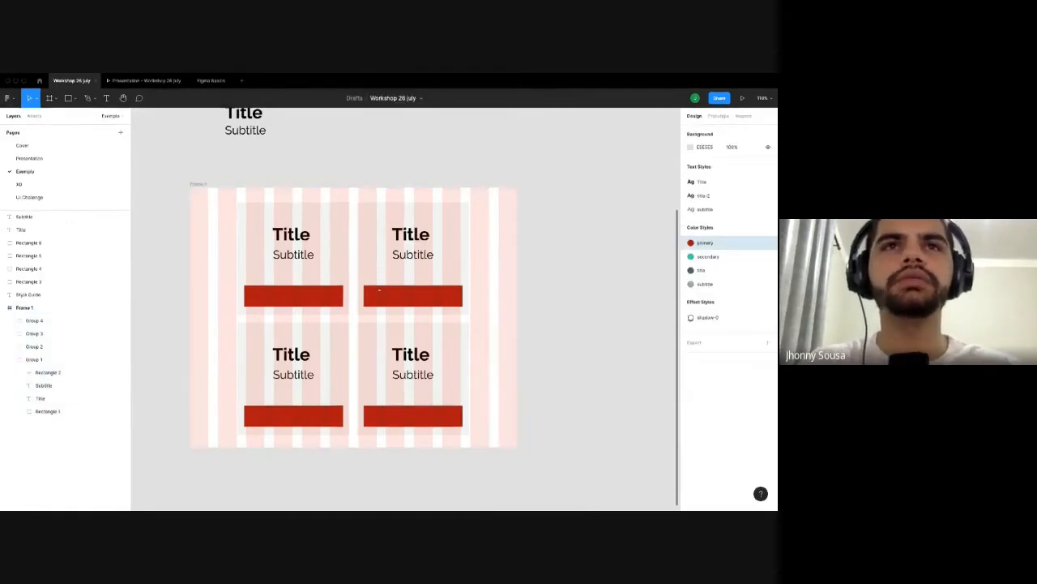
scroll(390, 286, right, 2)
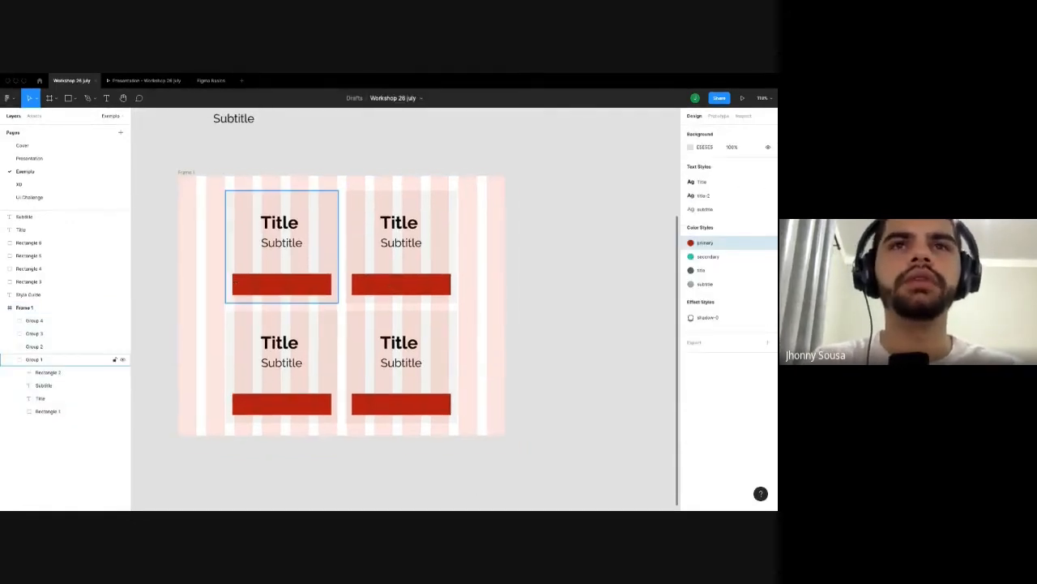
click(302, 279)
key(super+a)
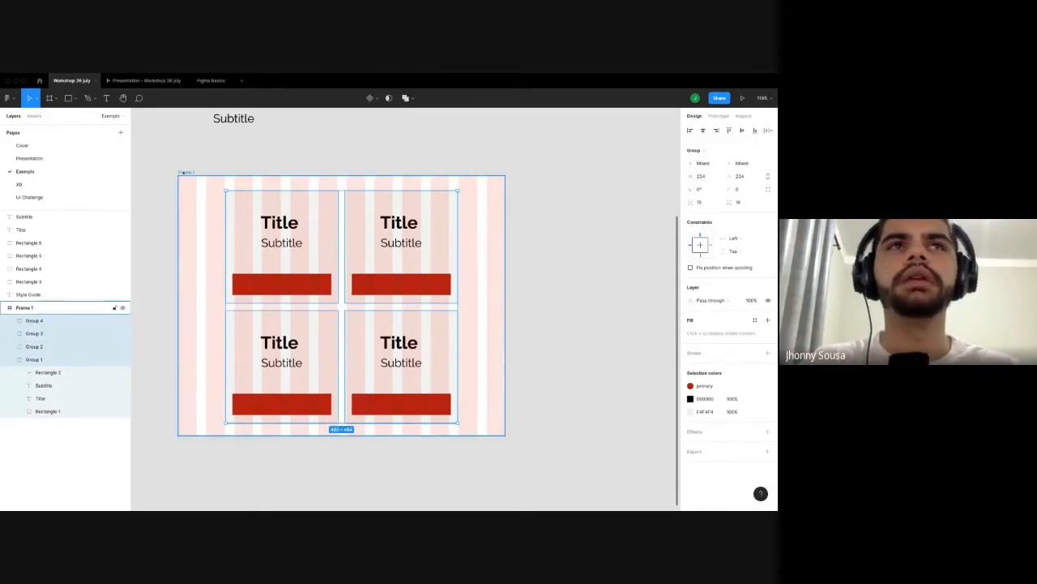
Set the margin of Frame 1's column grid to 90 and its column count to 6.
key(shift+Return)
click(689, 268)
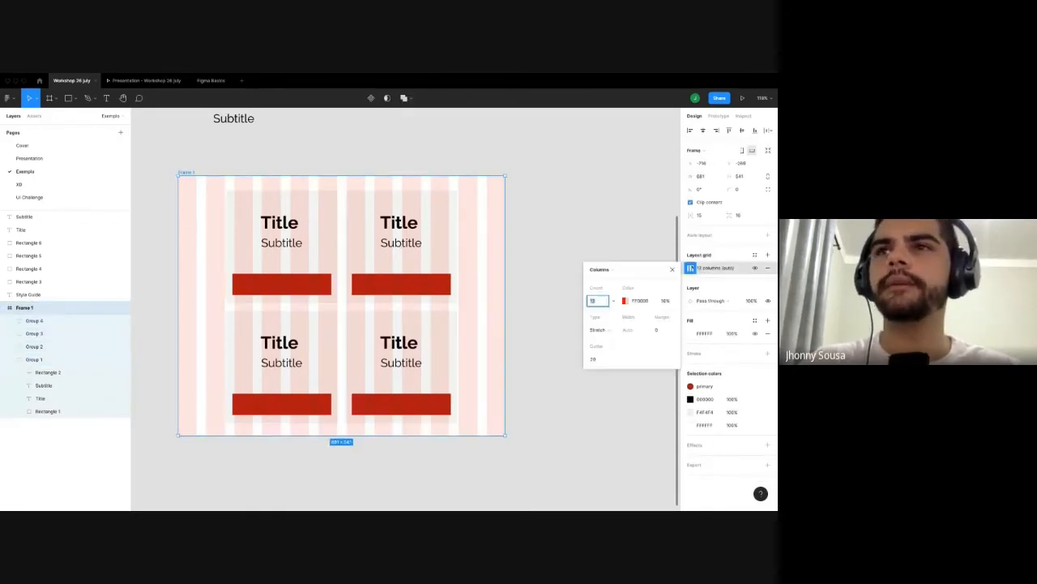
click(660, 330)
text(90)
key(Return)
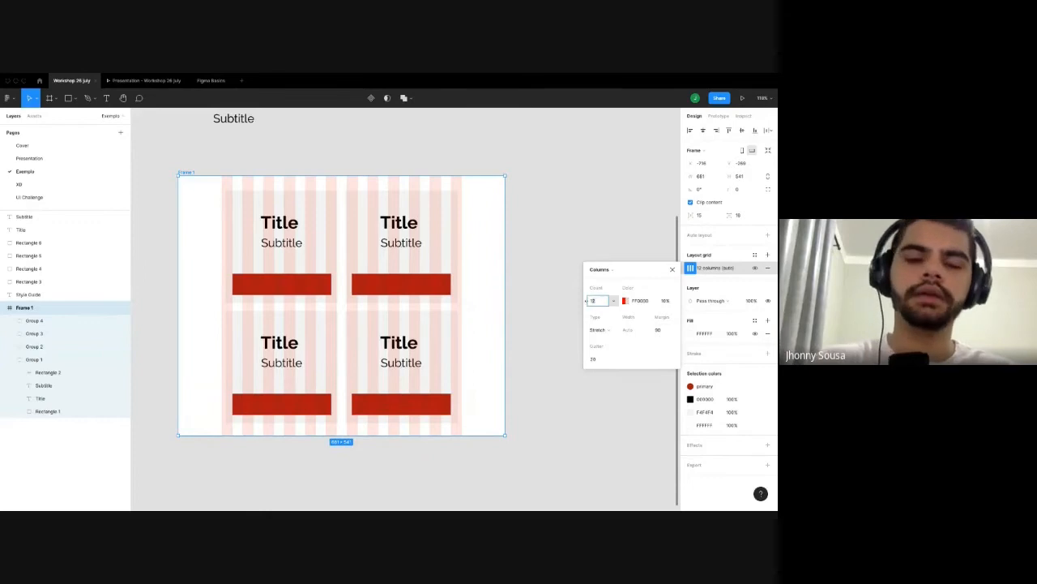
key(Return)
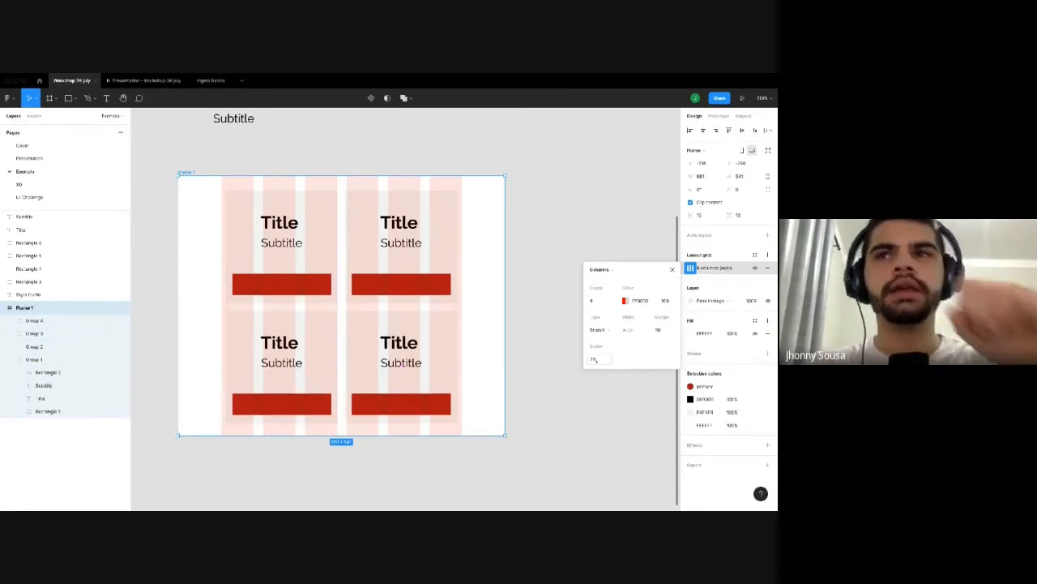
Try a gutter of 80 on Frame 1's column grid, undo the change and deselect the frame.
click(594, 360)
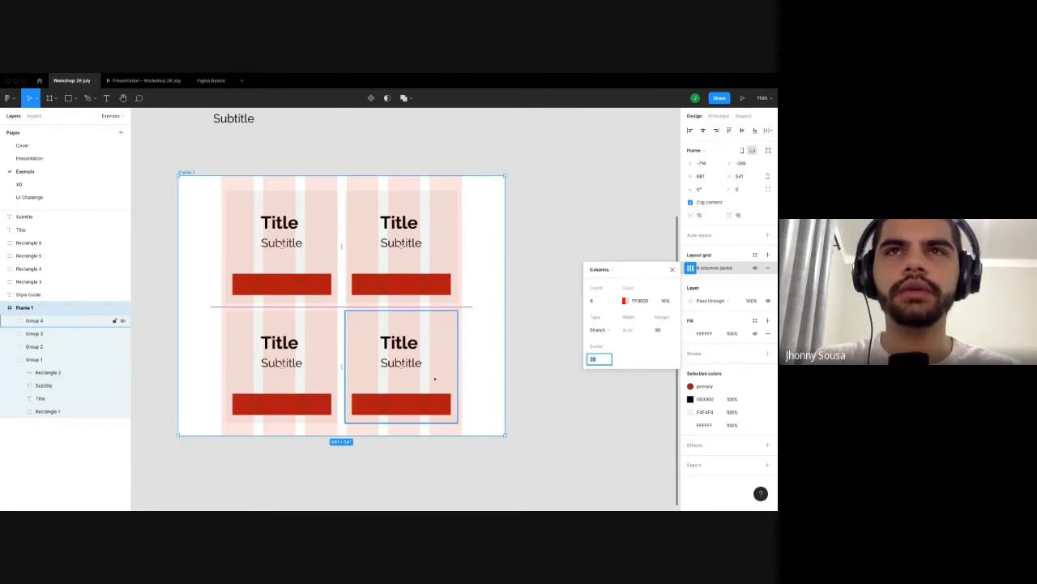
text(80)
key(Return)
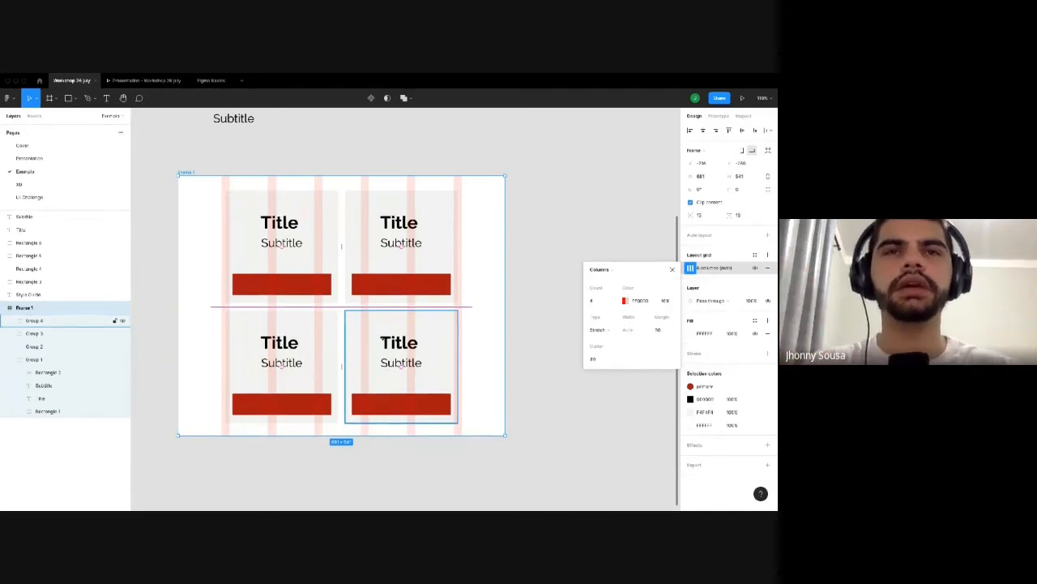
key(super+z)
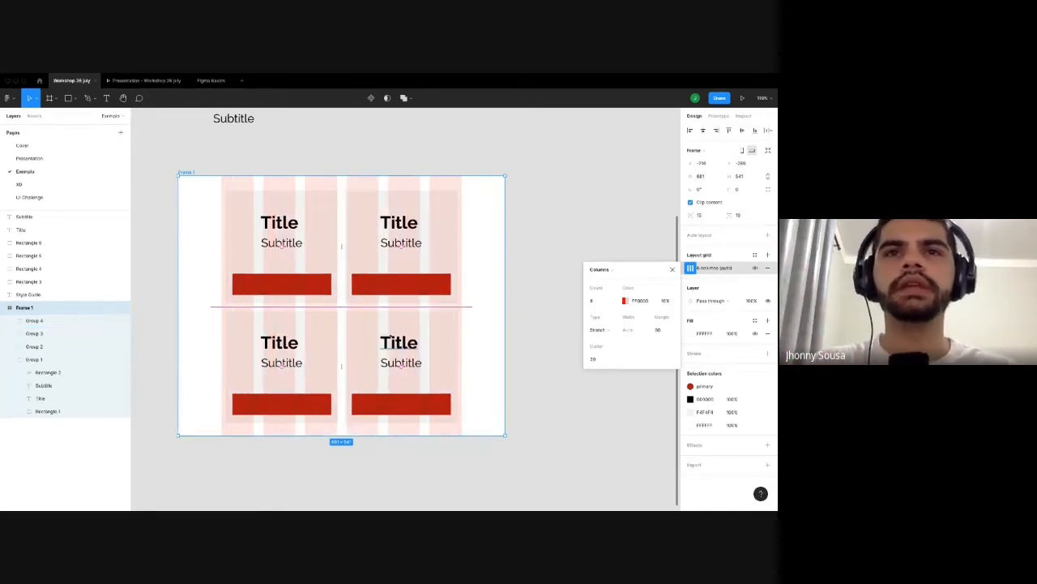
click(540, 433)
scroll(396, 403, down, 3)
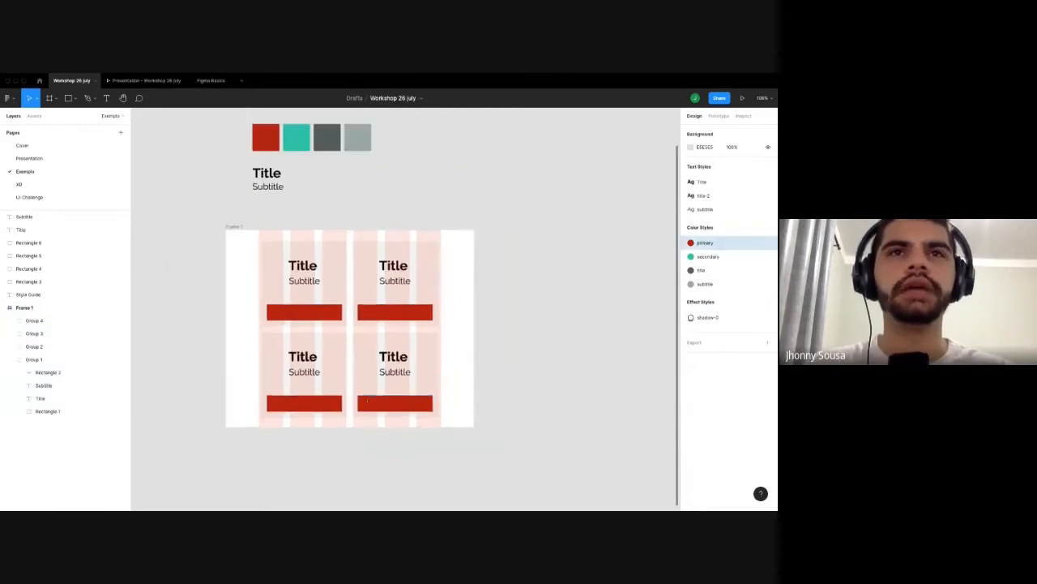
Detach the primary colour style from the red swatch in the Style Guide.
scroll(326, 316, up, 3)
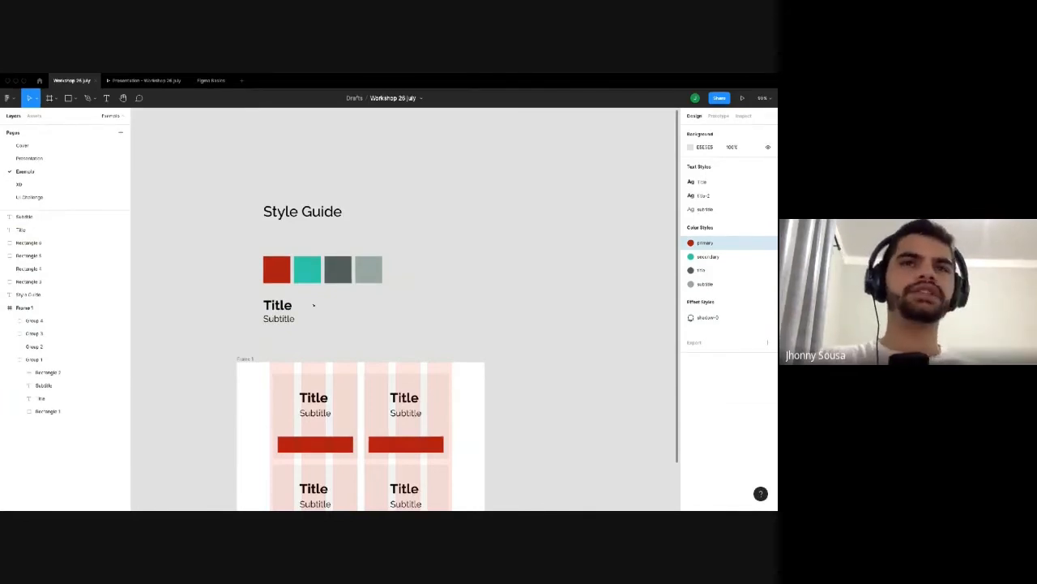
click(278, 276)
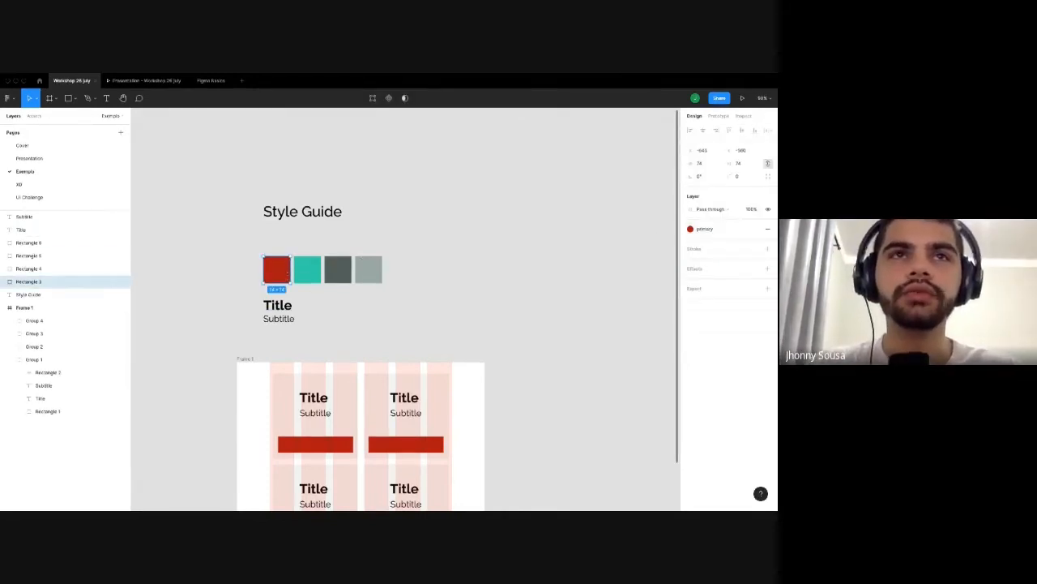
scroll(279, 276, up, 2)
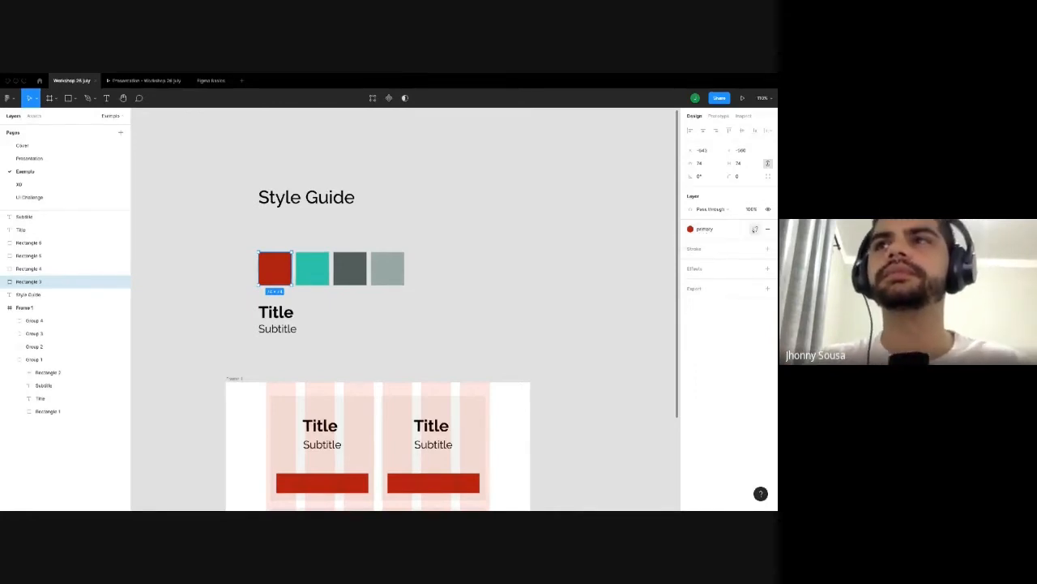
click(754, 230)
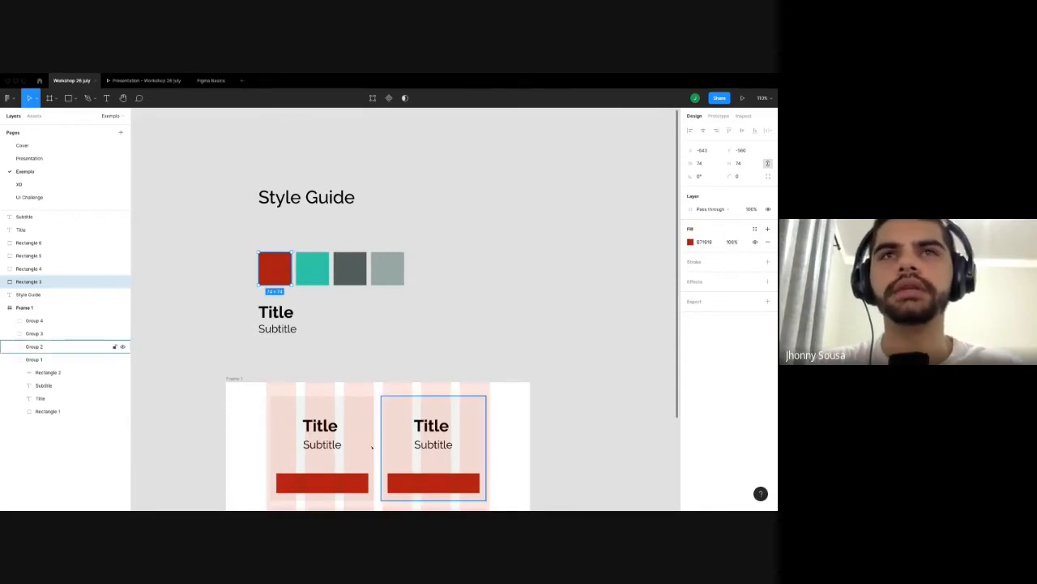
Try a dark grey fill on the detached red swatch, compare it with the card buttons, and undo the colour change.
click(690, 242)
drag(634, 296, 595, 317)
click(544, 327)
scroll(405, 365, down, 4)
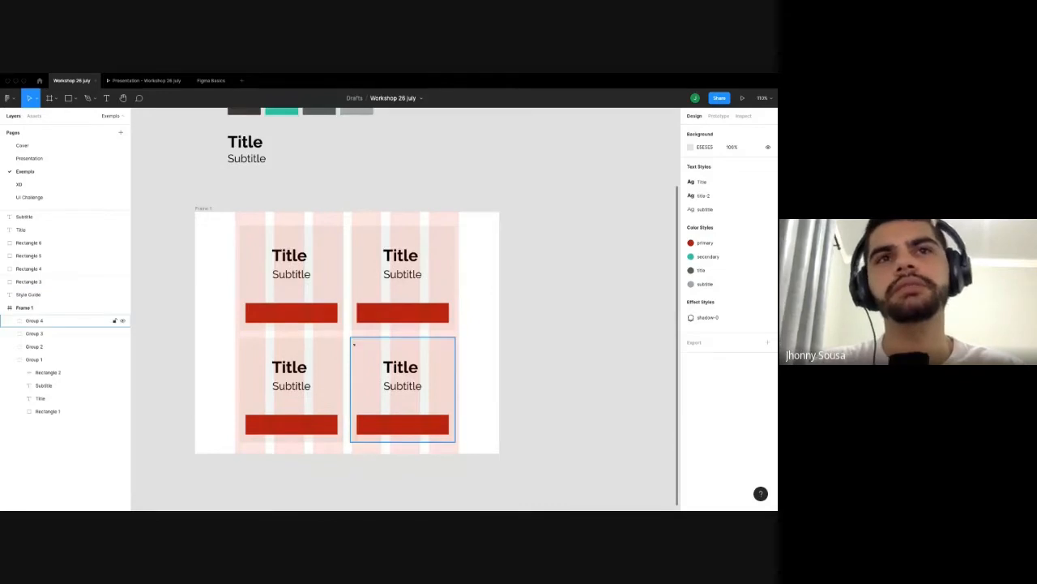
click(353, 291)
scroll(353, 290, up, 4)
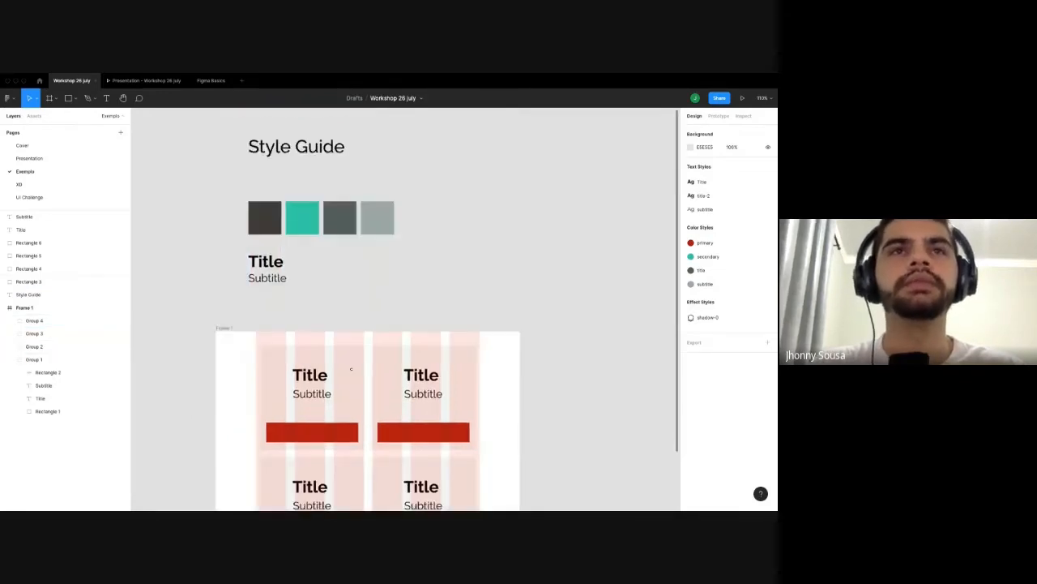
click(268, 241)
key(ctrl+z)
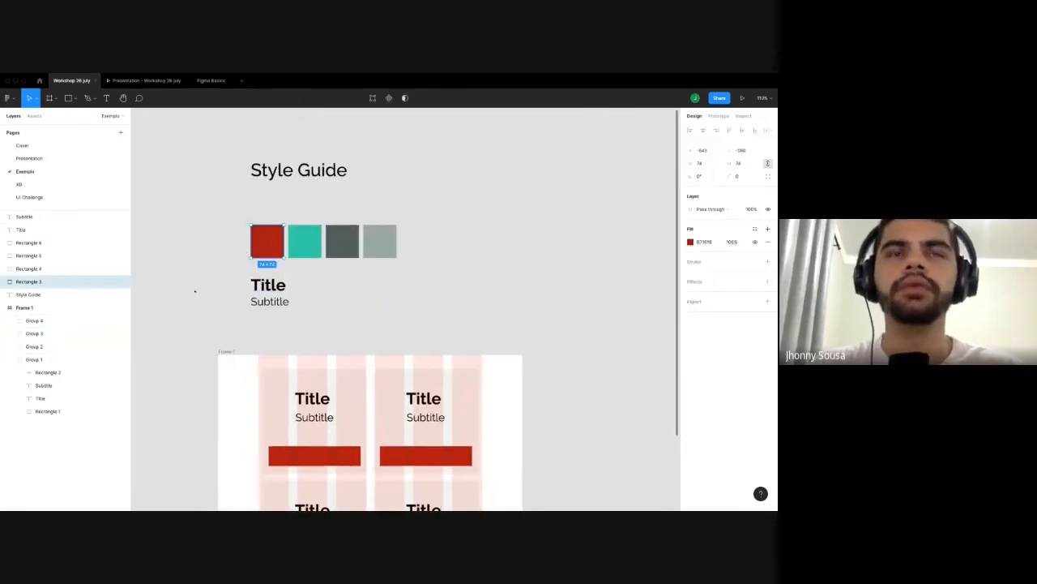
click(195, 290)
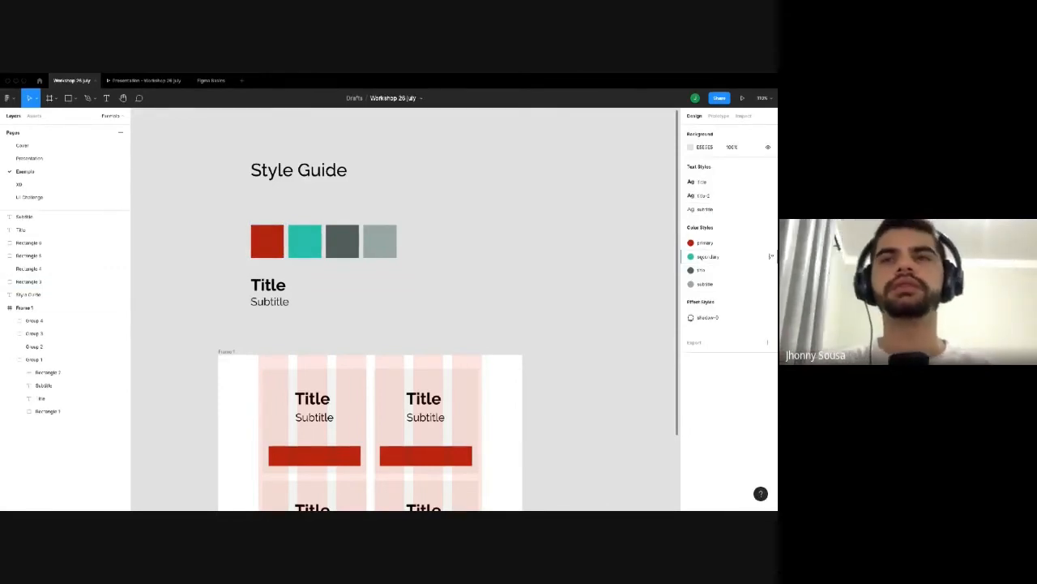
Move the Style Guide heading down, closer to the colour swatches, and deselect it.
scroll(377, 289, down, 3)
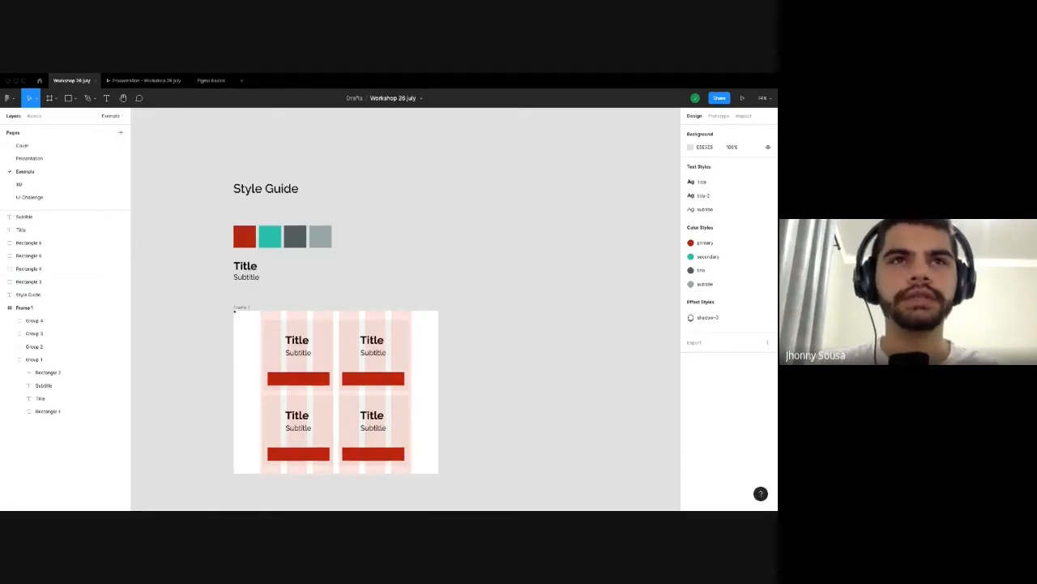
click(243, 236)
scroll(243, 236, up, 3)
click(265, 189)
click(279, 147)
drag(278, 148, 279, 173)
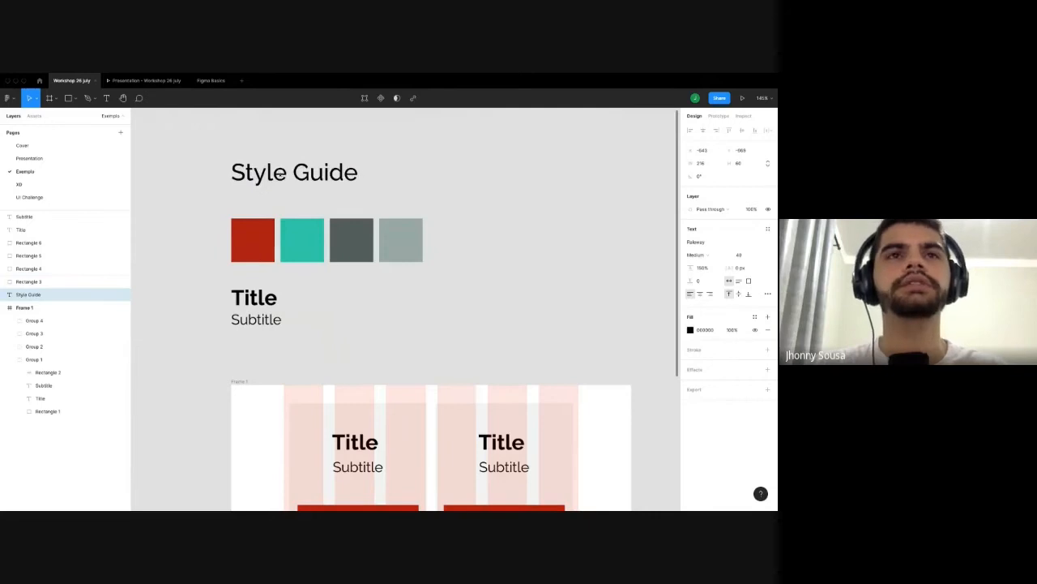
click(454, 190)
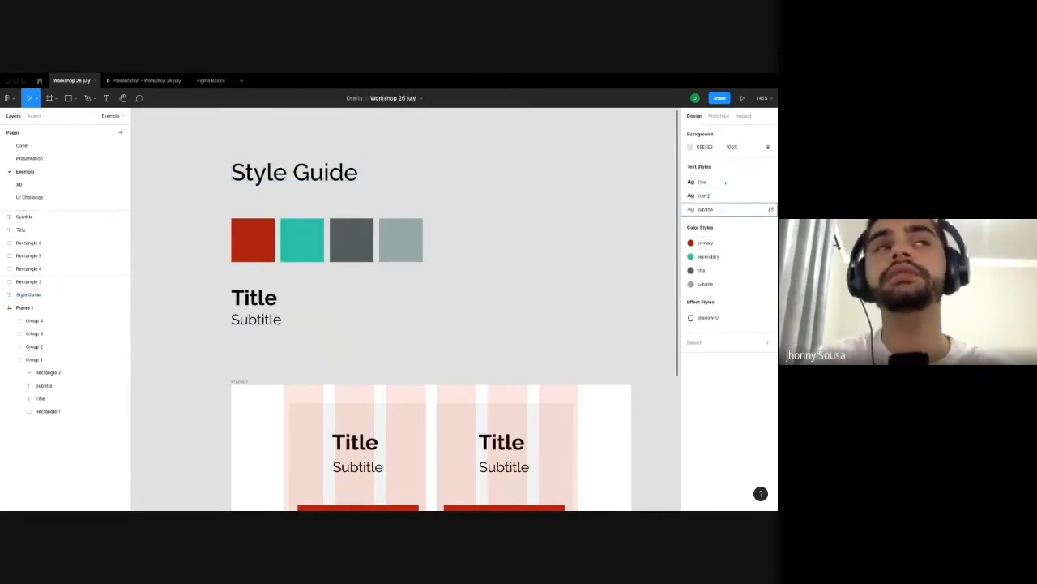
scroll(178, 248, down, 2)
scroll(167, 315, down, 2)
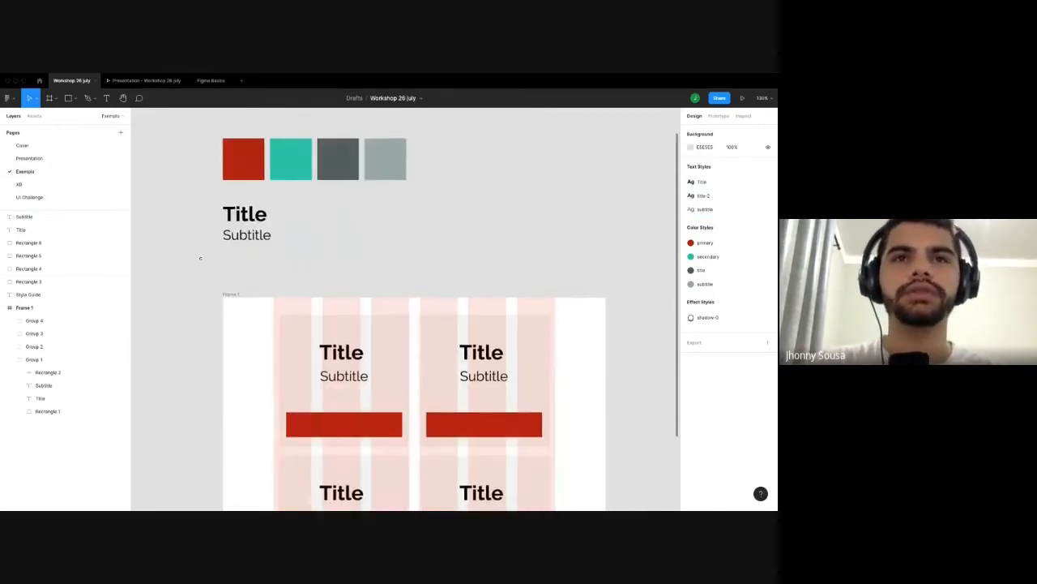
scroll(194, 297, up, 1)
click(380, 354)
key(Escape)
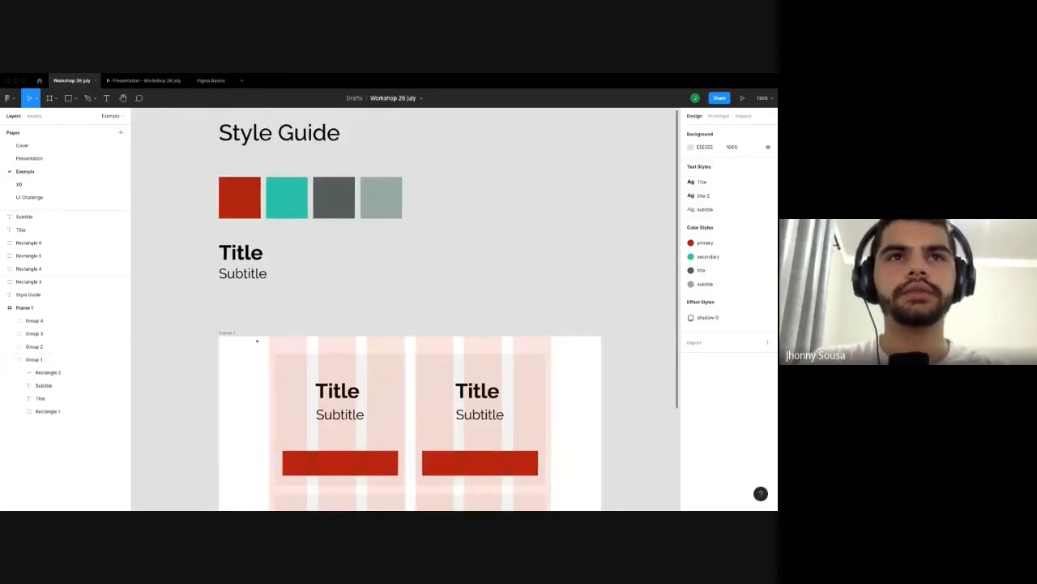
Toggle the visibility of Frame 1's column layout grid several times, leave the grid hidden and deselect the frame.
scroll(346, 261, down, 2)
scroll(346, 260, down, 3)
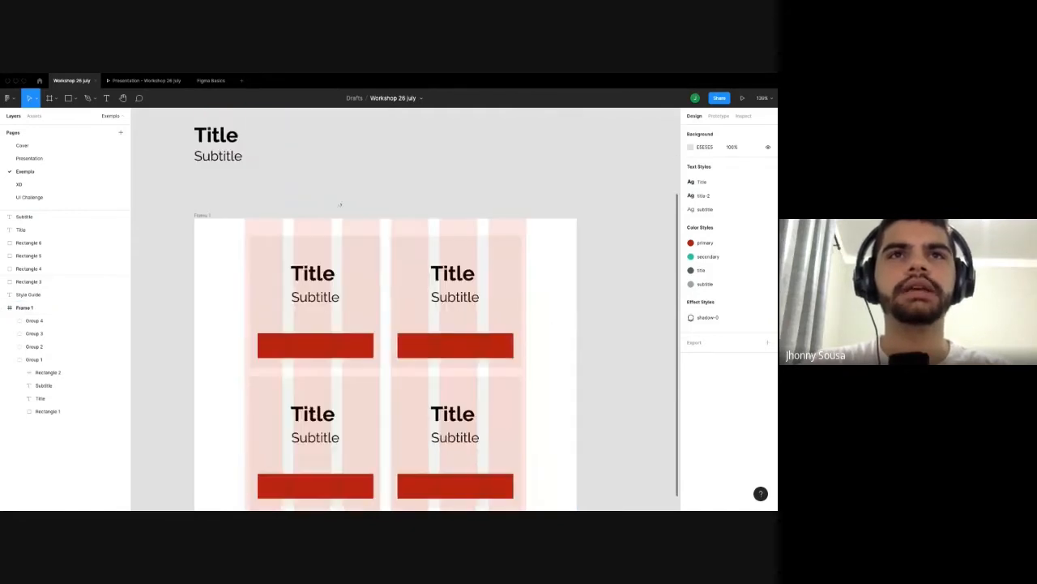
click(197, 174)
click(197, 175)
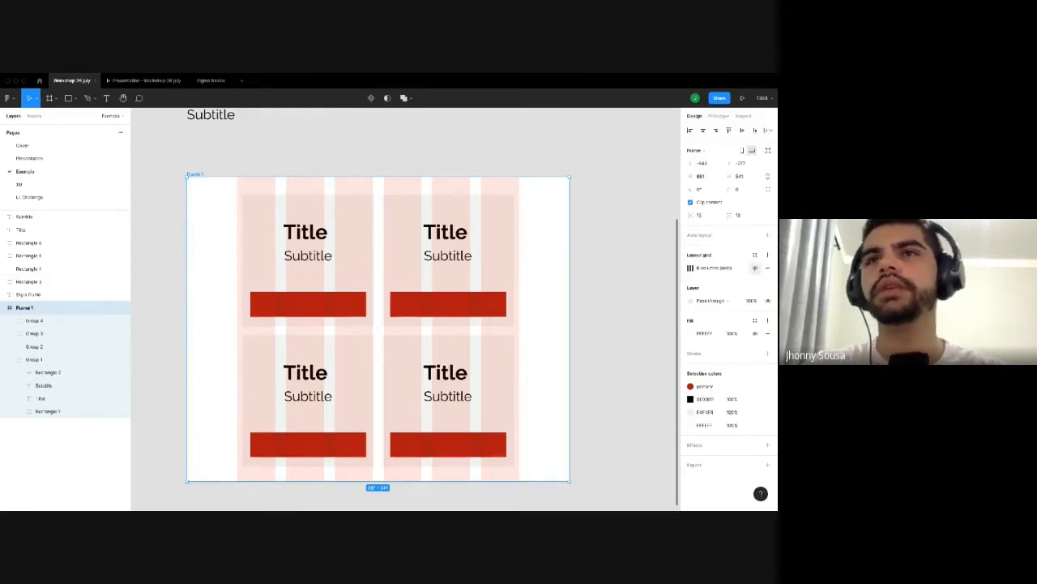
click(754, 268)
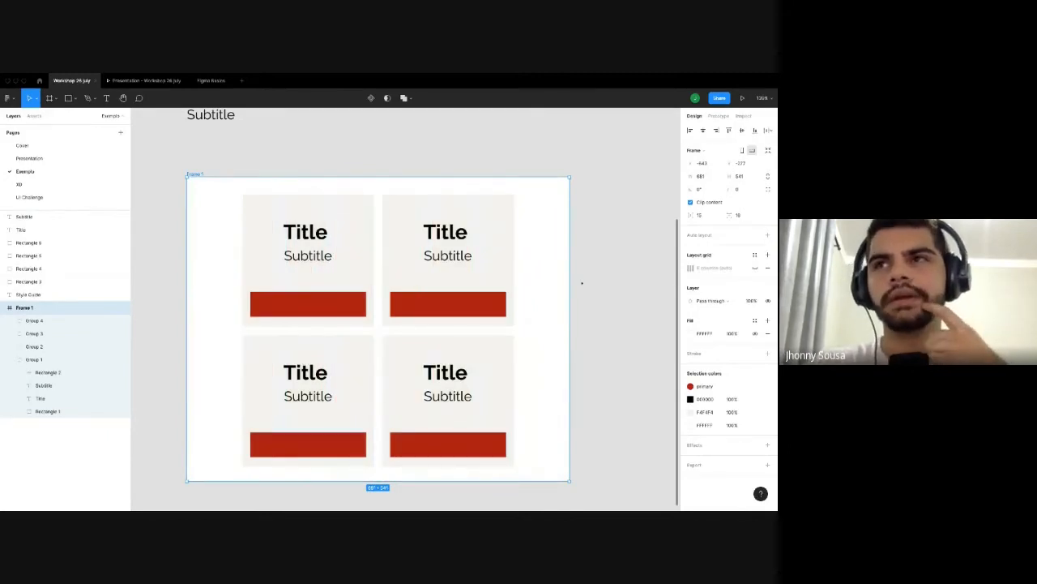
click(755, 268)
click(754, 268)
click(754, 268)
click(755, 269)
click(614, 389)
scroll(290, 352, down, 2)
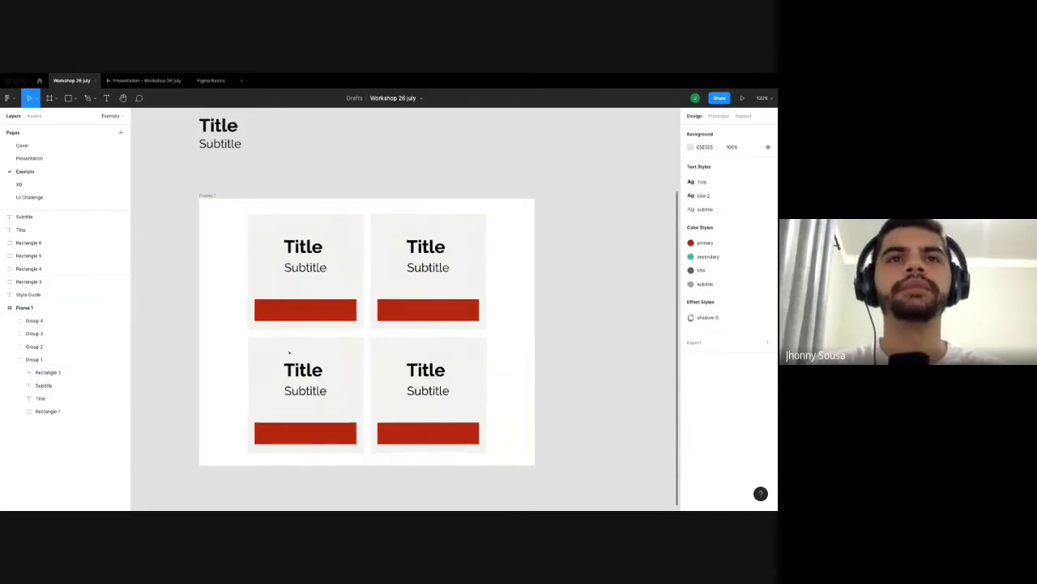
click(291, 342)
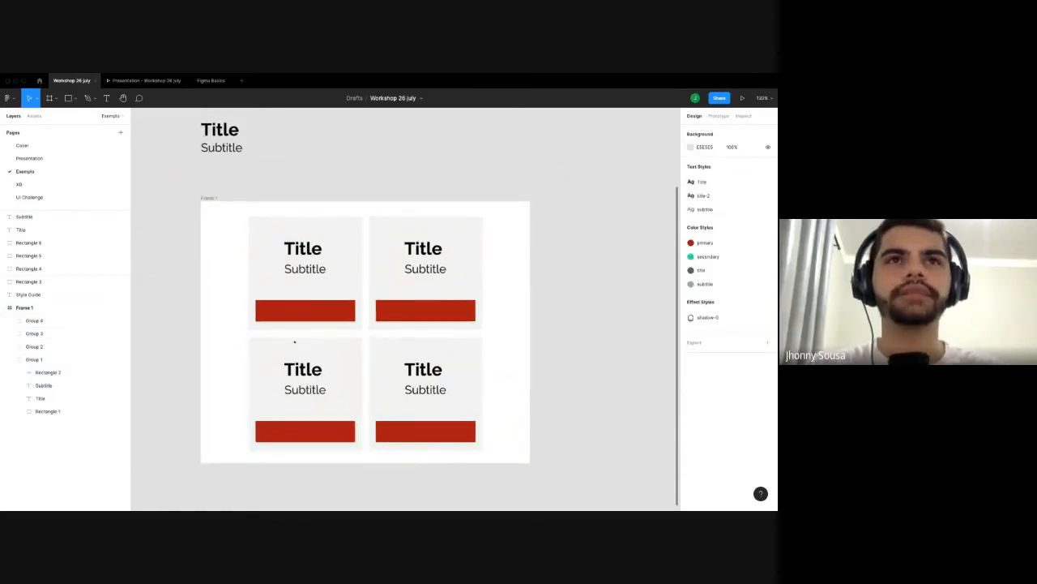
scroll(179, 324, up, 3)
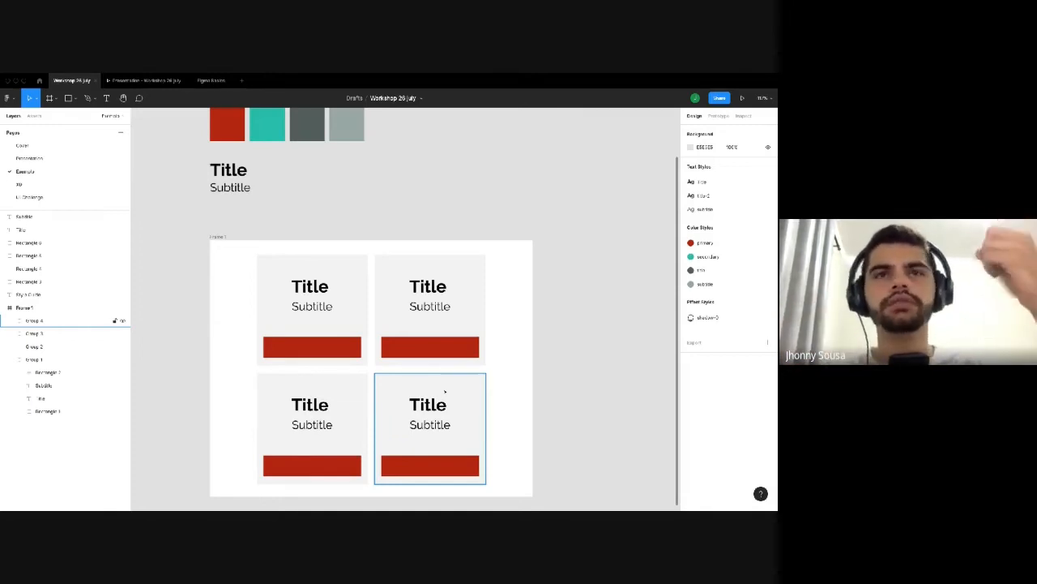
scroll(247, 239, up, 3)
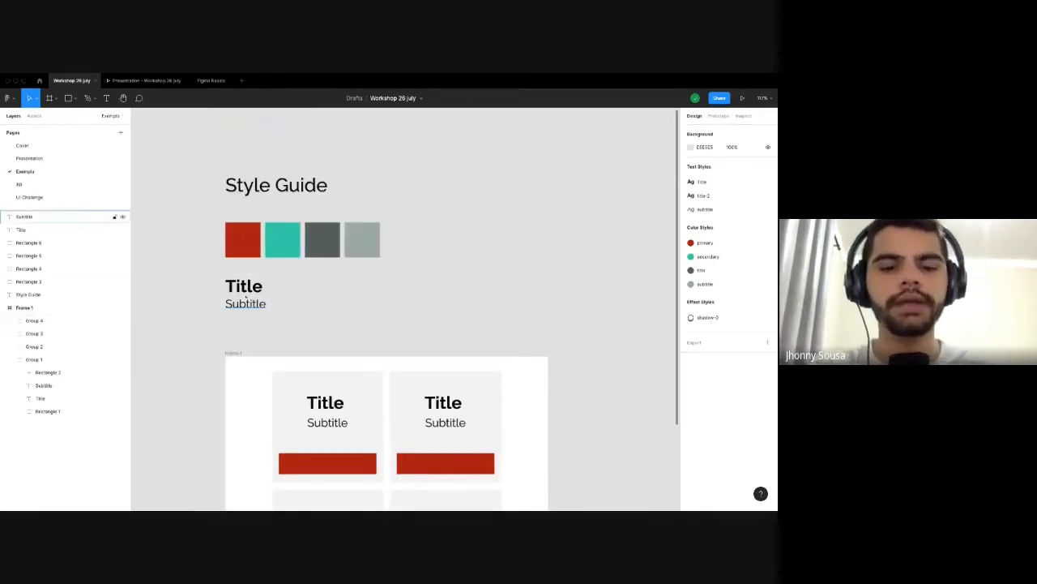
scroll(271, 266, down, 3)
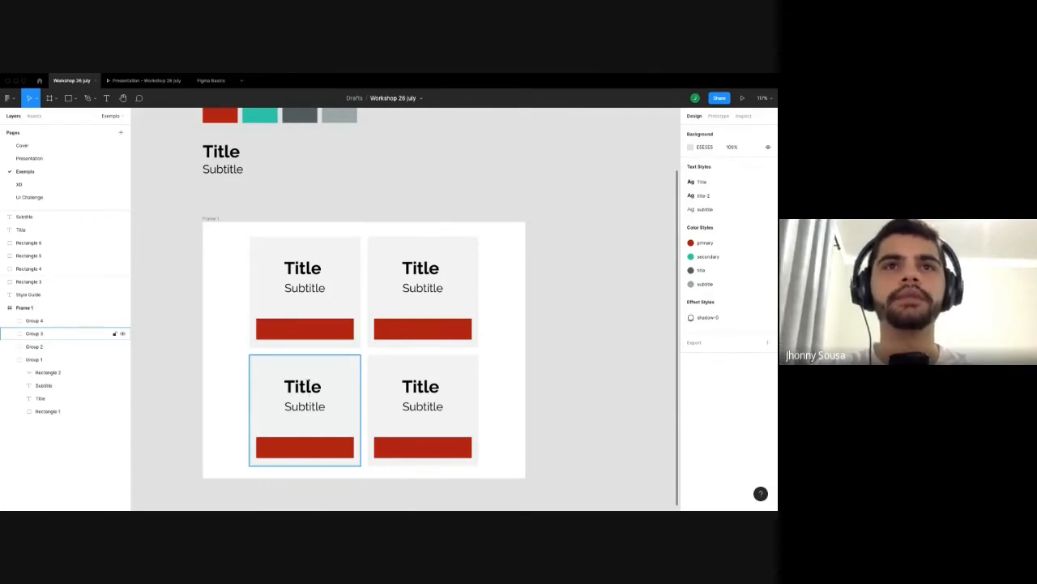
scroll(304, 373, up, 2)
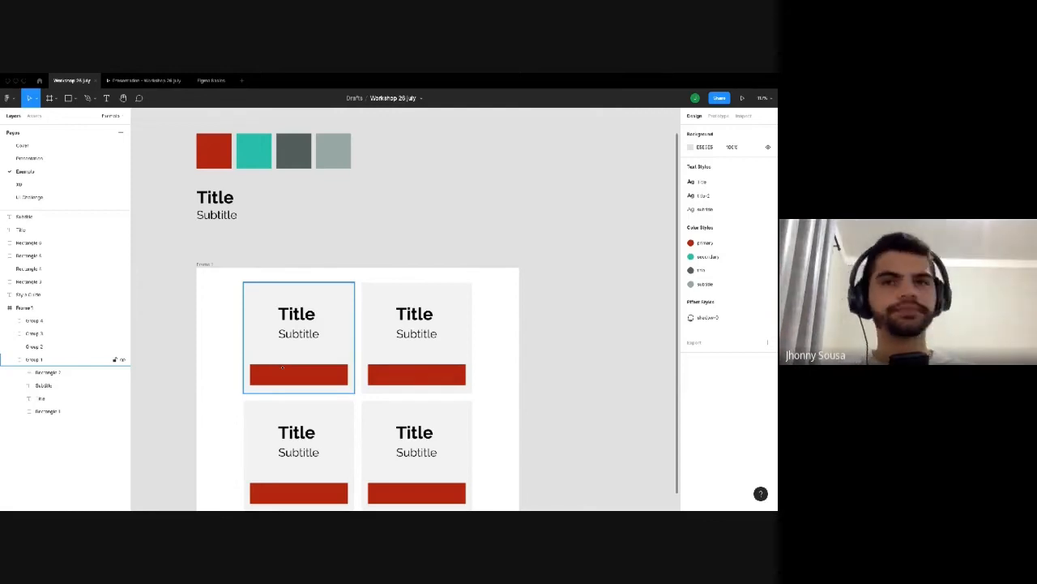
key(Escape)
scroll(289, 365, down, 2)
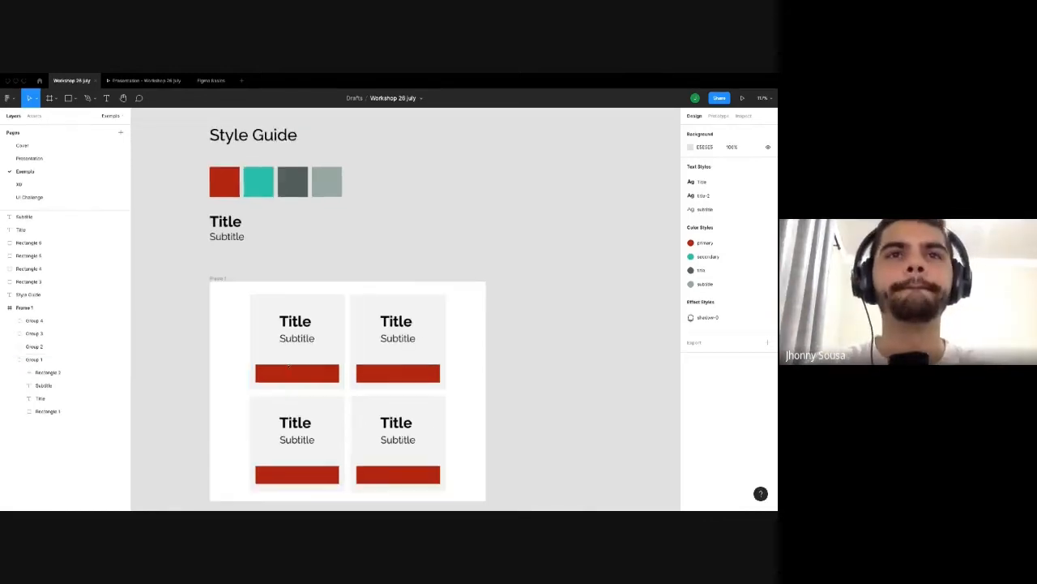
Select the first card in Frame 1 and examine its title, subtitle and button up close and alongside the Style Guide.
click(271, 351)
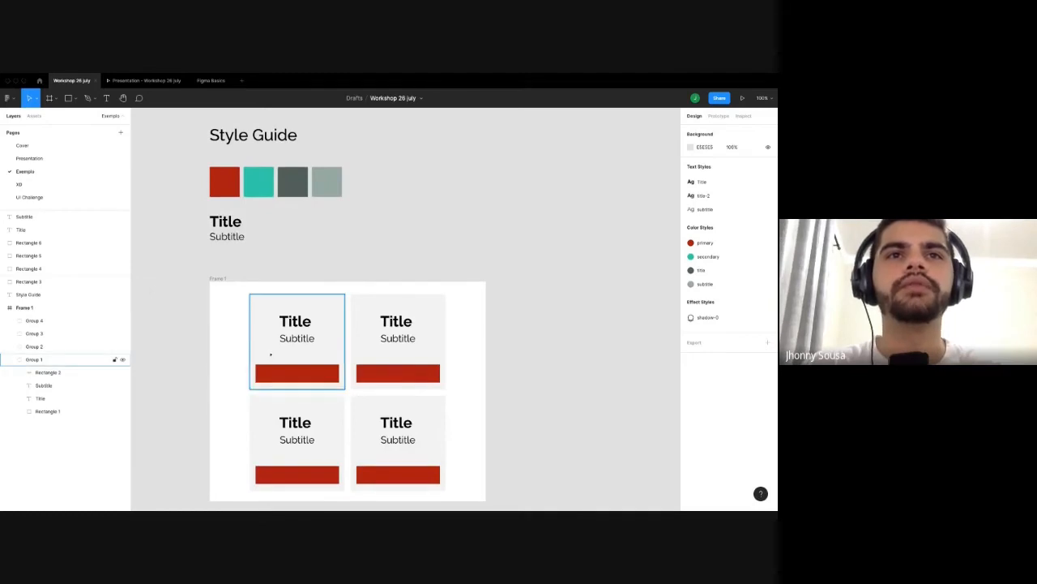
click(272, 354)
scroll(362, 334, up, 2)
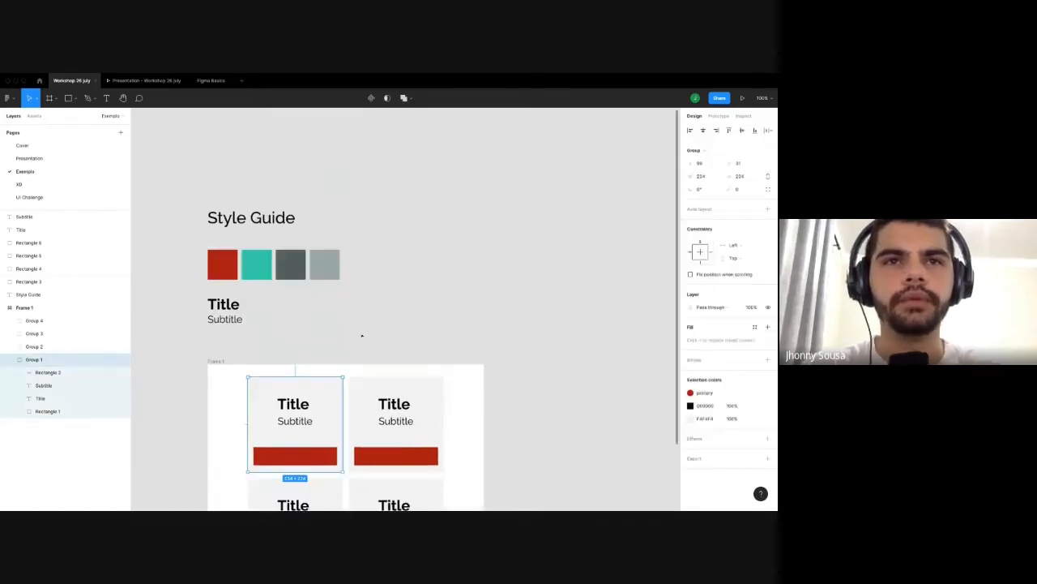
scroll(313, 438, down, 2)
scroll(314, 438, left, 1)
scroll(316, 405, up, 2)
scroll(320, 398, down, 1)
scroll(320, 398, up, 5)
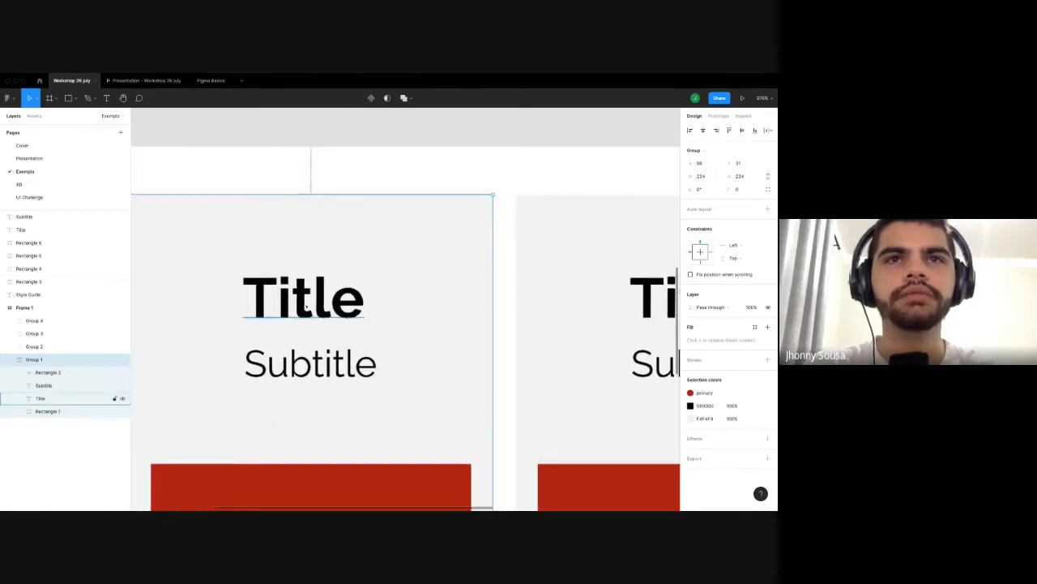
scroll(325, 252, down, 3)
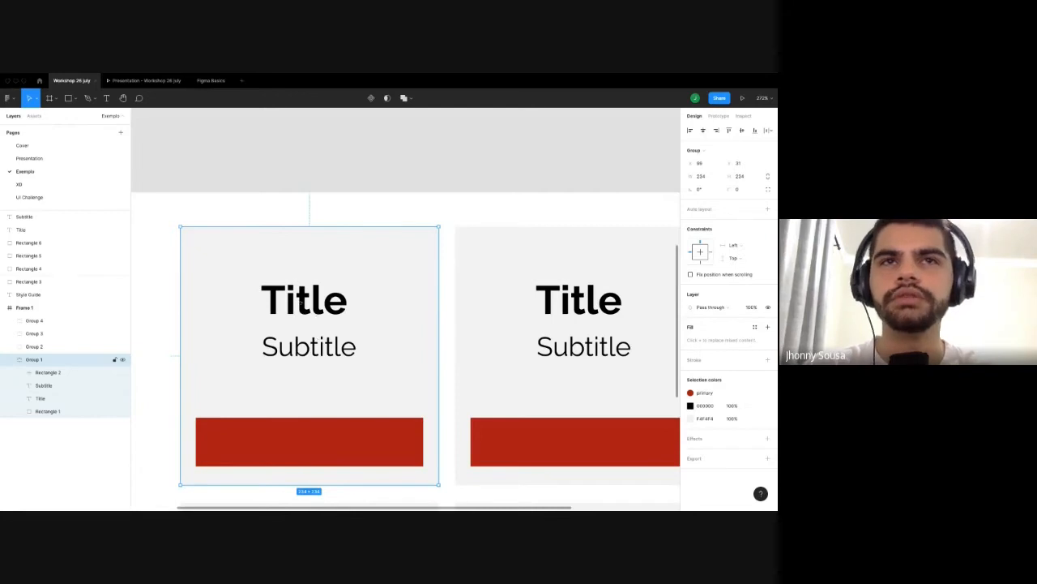
scroll(299, 386, down, 2)
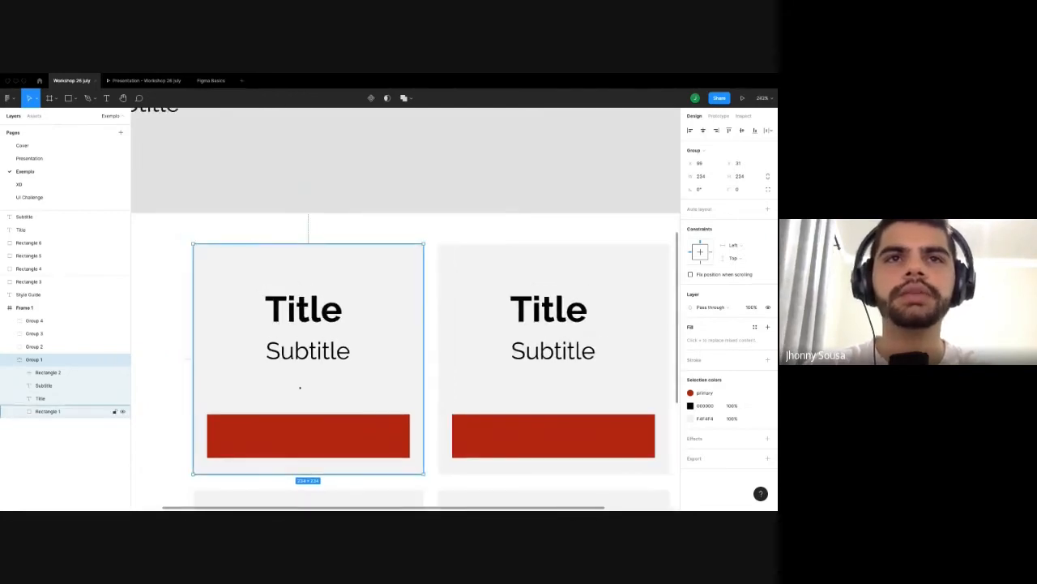
scroll(312, 417, down, 4)
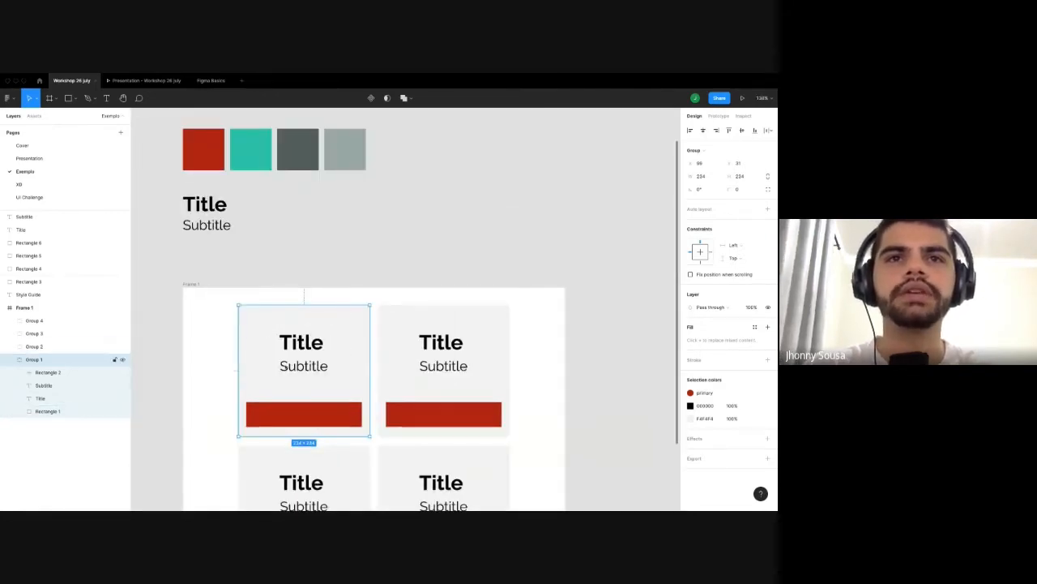
drag(414, 315, 350, 407)
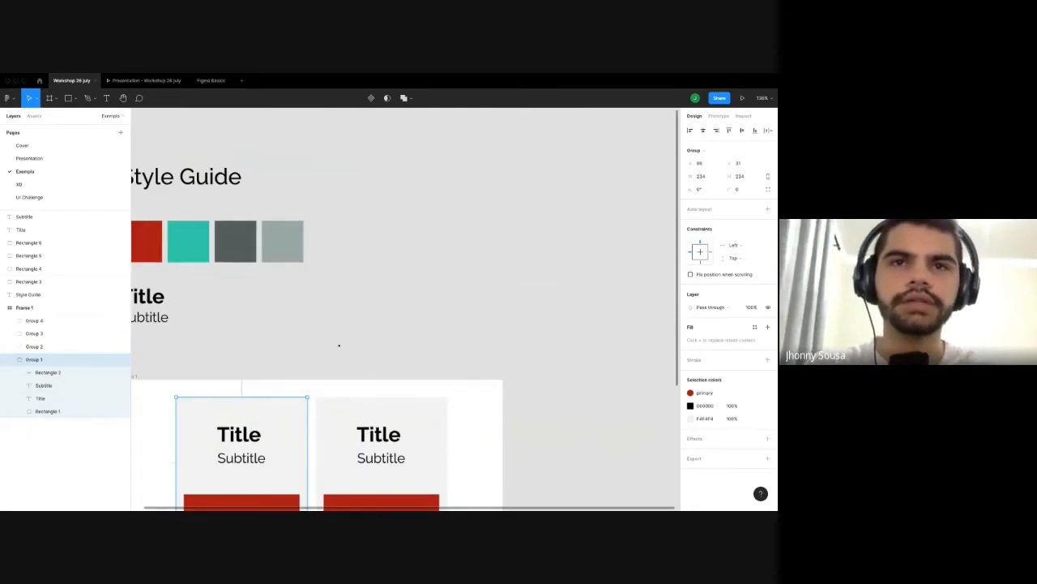
drag(338, 346, 422, 266)
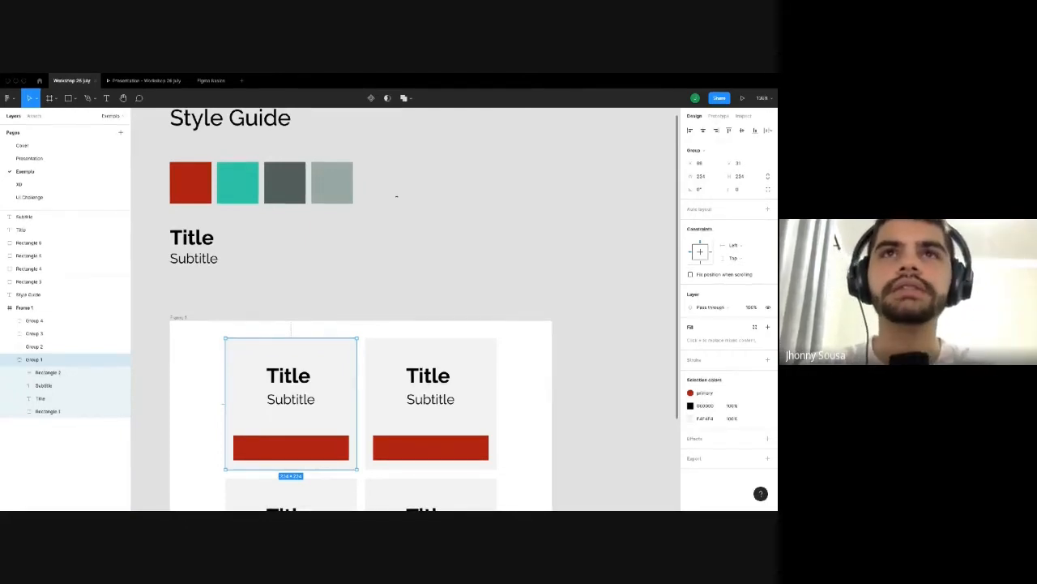
Draw a grey square about 151 × 151 in the empty area beside the colour swatches.
key(r)
drag(396, 188, 481, 272)
scroll(481, 271, right, 1)
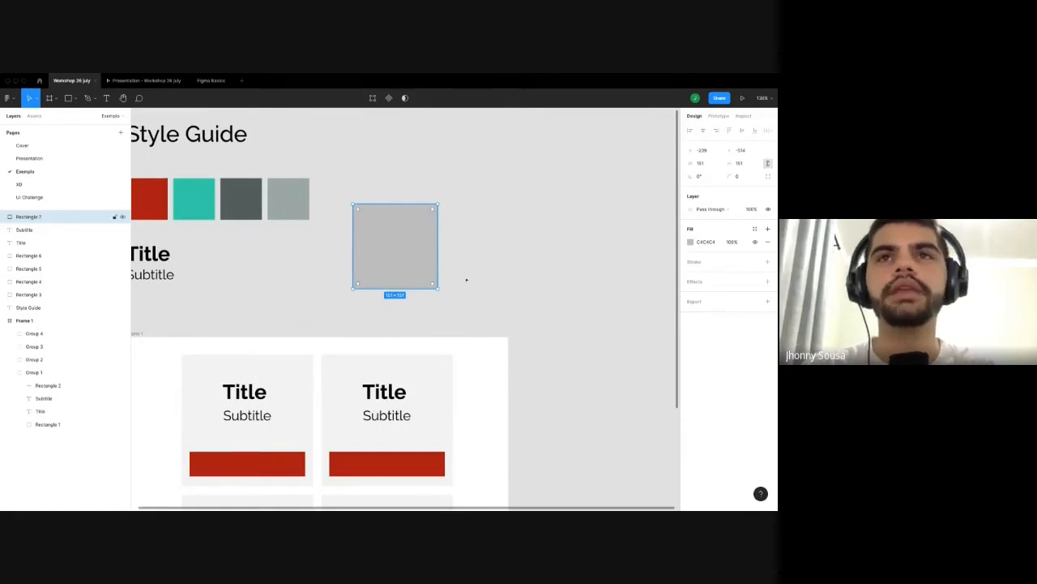
Draw a small grey rectangle about 118 × 36 and place it beside the square, clear of its lower edge.
click(520, 293)
key(r)
mouse_move(455, 269)
mouse_down()
mouse_move(522, 333)
mouse_move(524, 292)
mouse_move(491, 277)
mouse_move(389, 277)
mouse_move(403, 276)
mouse_up()
click(482, 279)
click(500, 318)
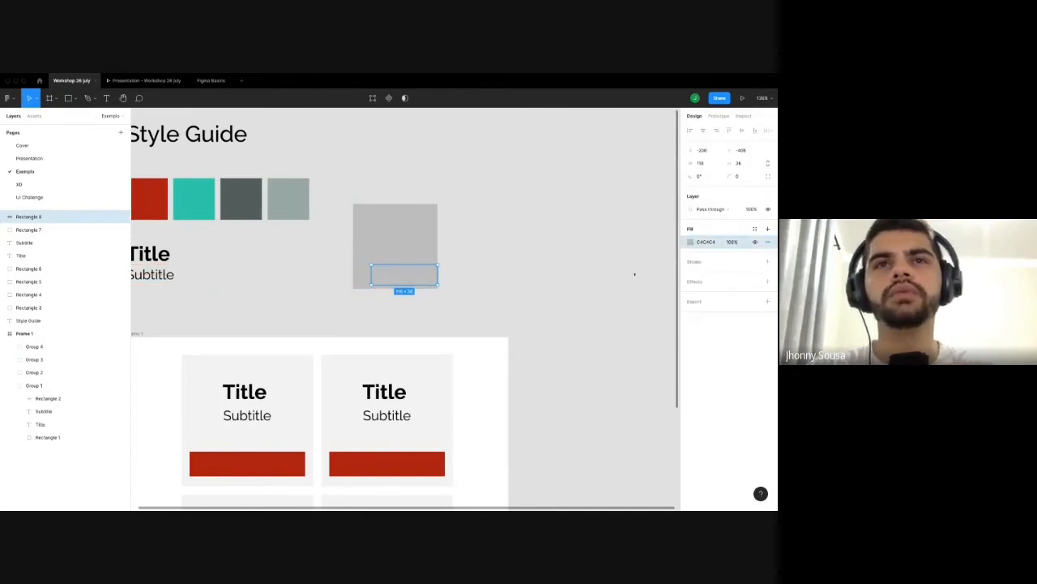
key(ctrl+z)
Examine the cards in Frame 1, view the Atomic Design slide in the presentation, and return to the Workshop 26 july file.
scroll(412, 316, down, 2)
scroll(411, 316, left, 2)
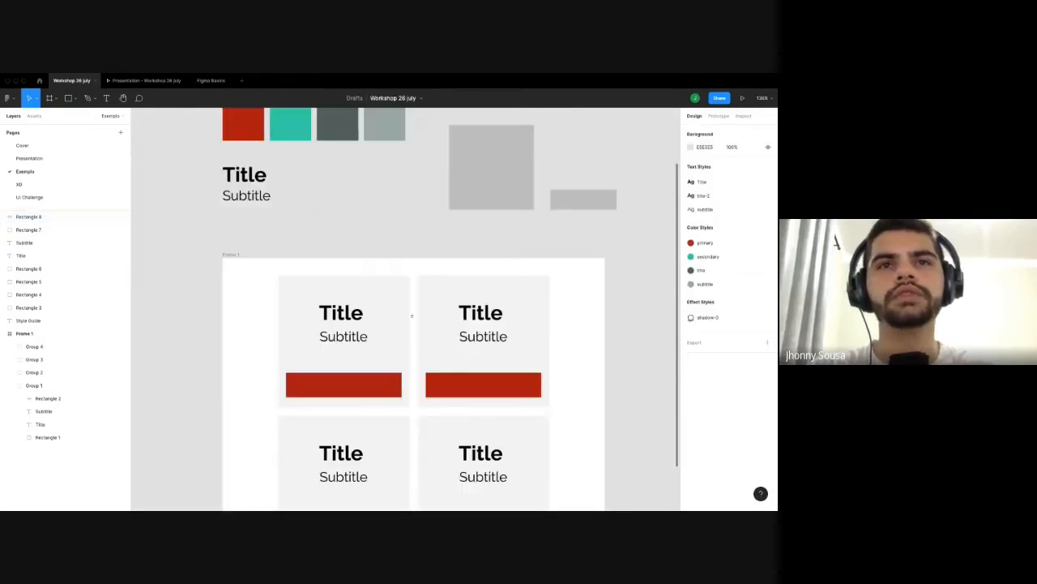
scroll(313, 348, up, 2)
click(317, 321)
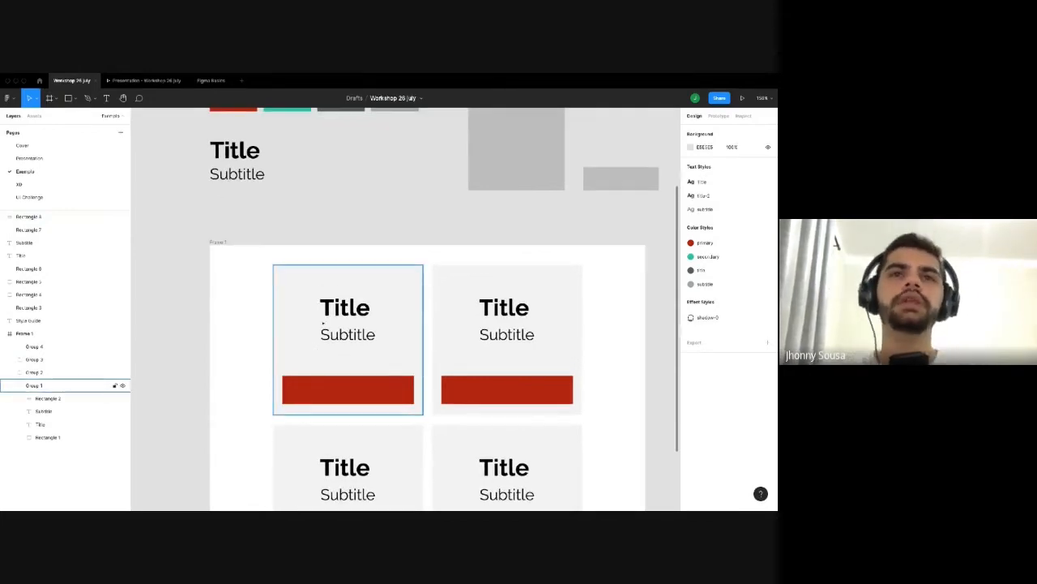
click(129, 81)
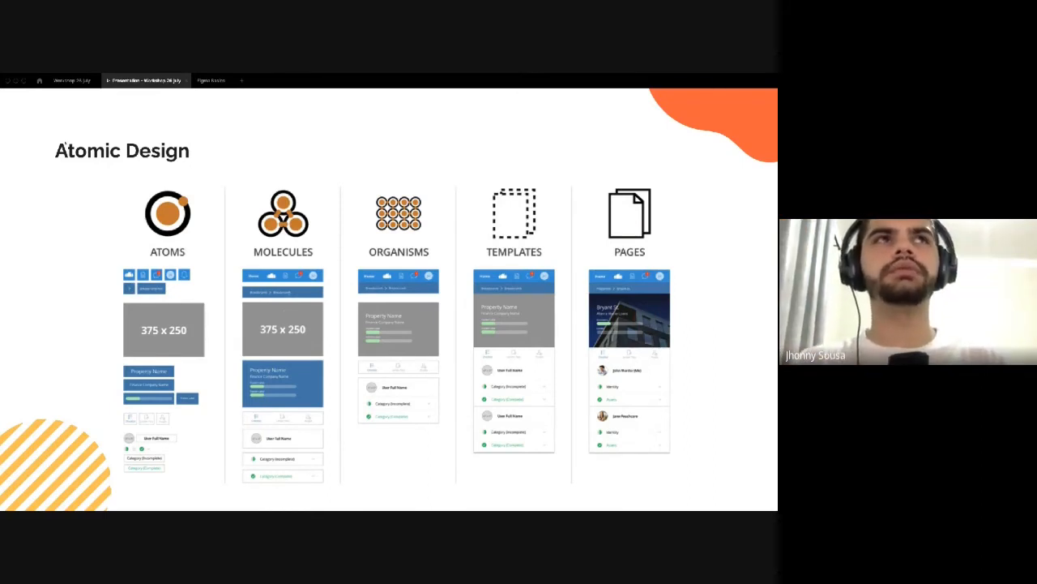
click(73, 81)
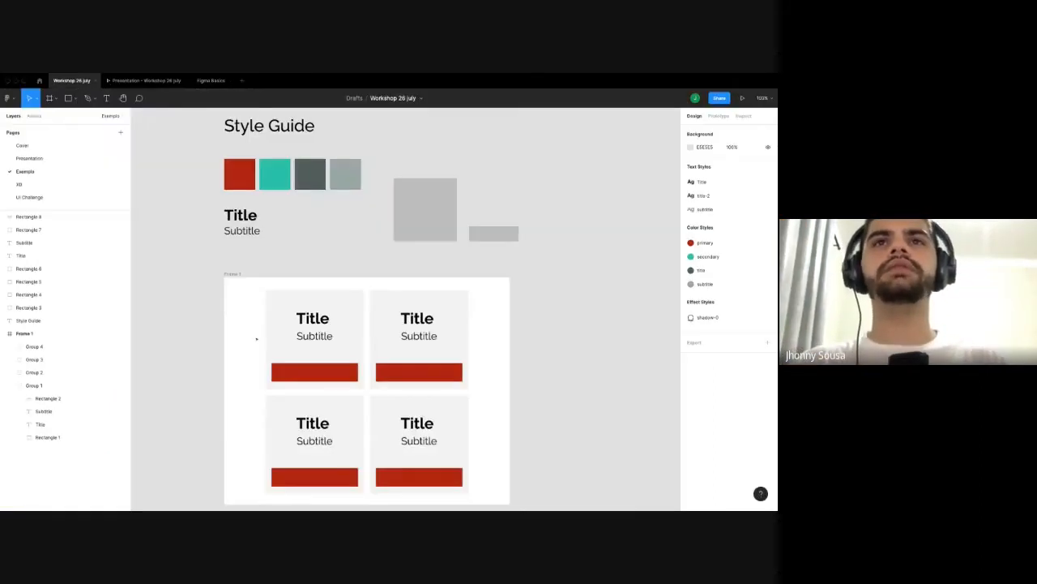
Move the grey square away from the small rectangle and change its fill to white (FFFFFF).
scroll(352, 357, up, 2)
scroll(352, 358, right, 1)
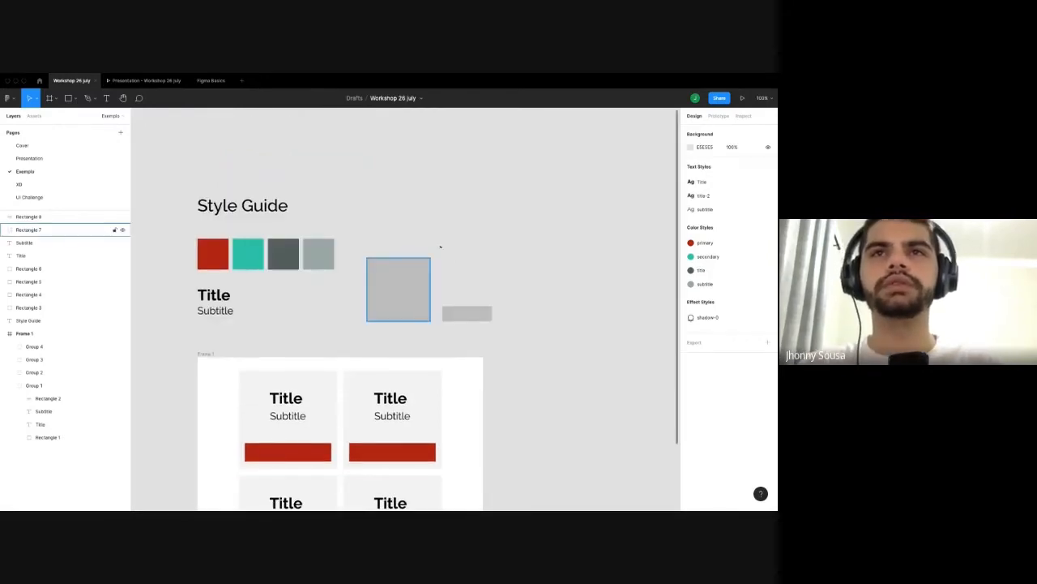
click(407, 294)
scroll(478, 227, up, 3)
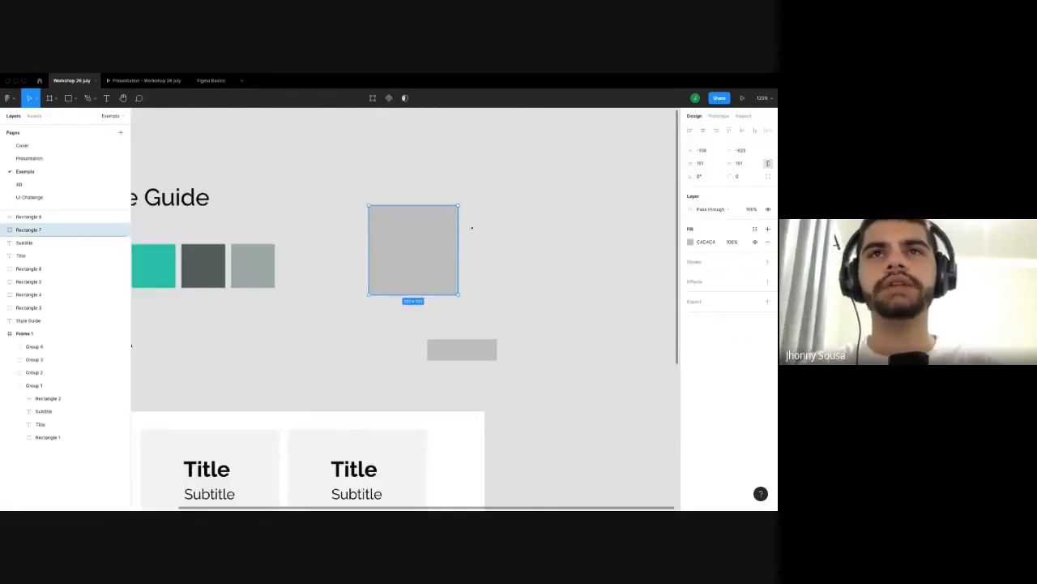
scroll(472, 228, up, 3)
scroll(398, 292, up, 1)
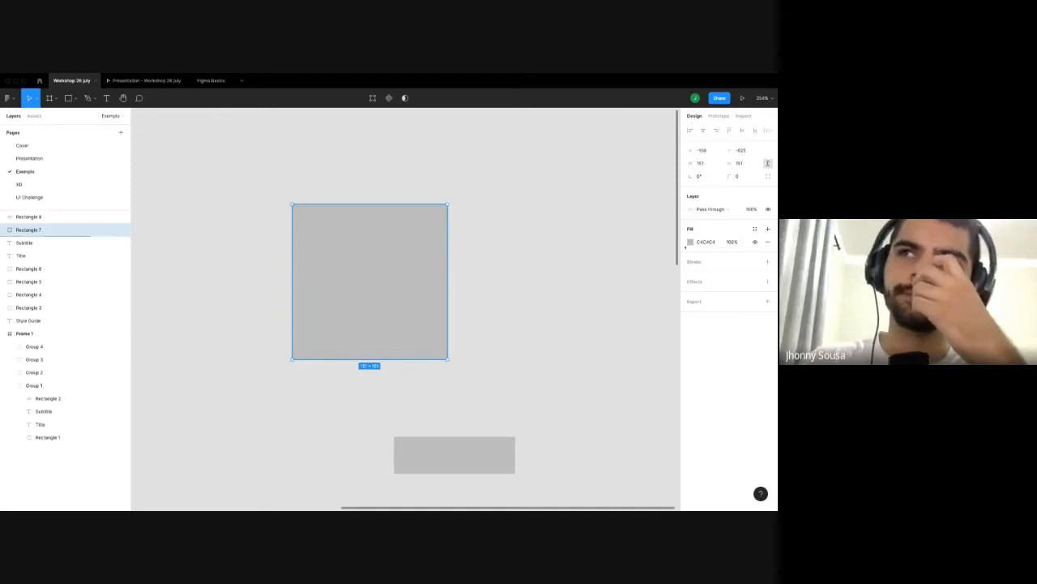
click(690, 242)
drag(587, 256, 580, 251)
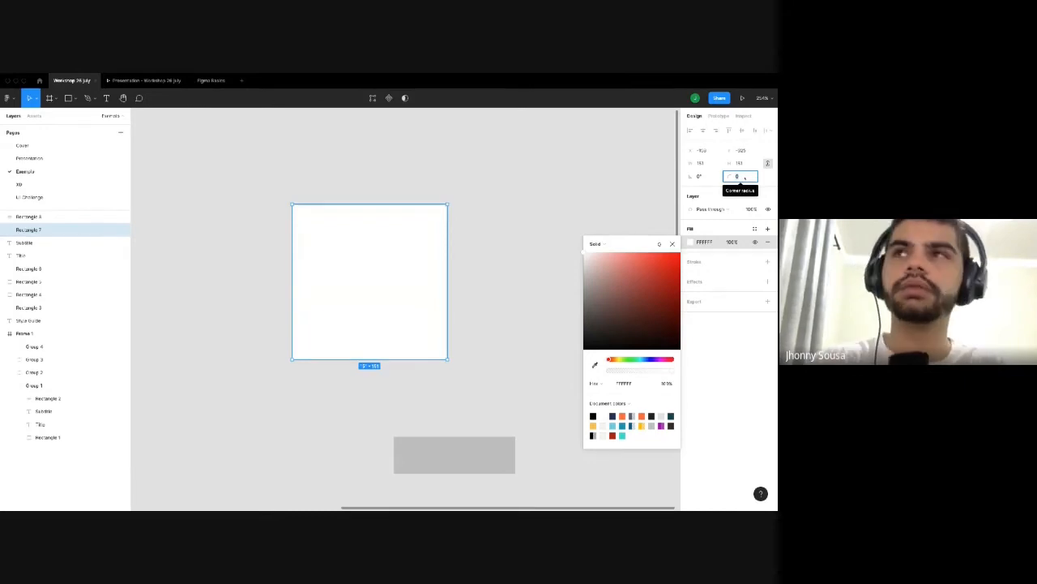
Try a corner radius of 30 on the white square, settle on 10, and shift the square slightly up and left.
text(30)
key(Return)
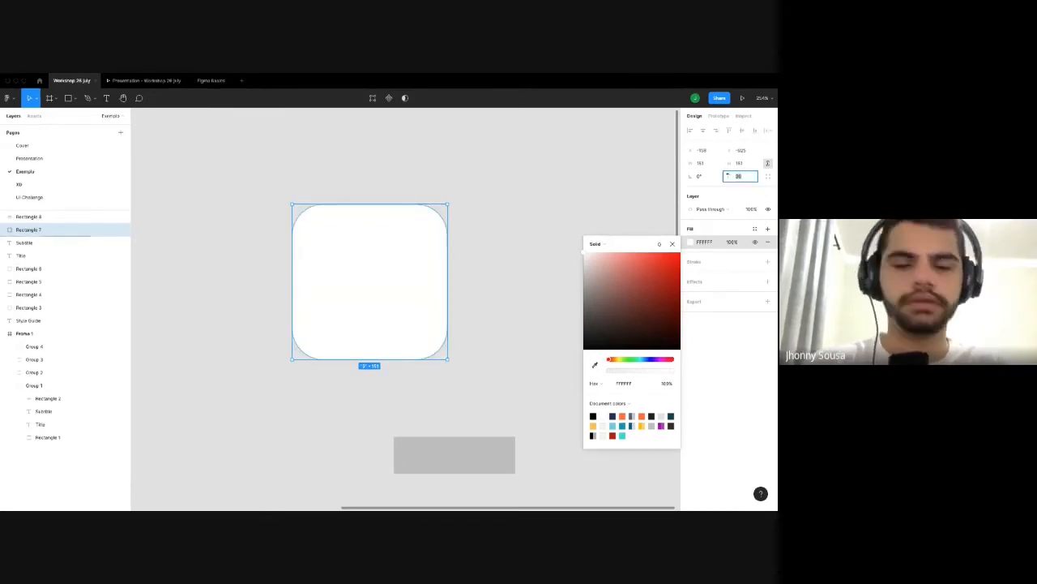
drag(728, 176, 728, 175)
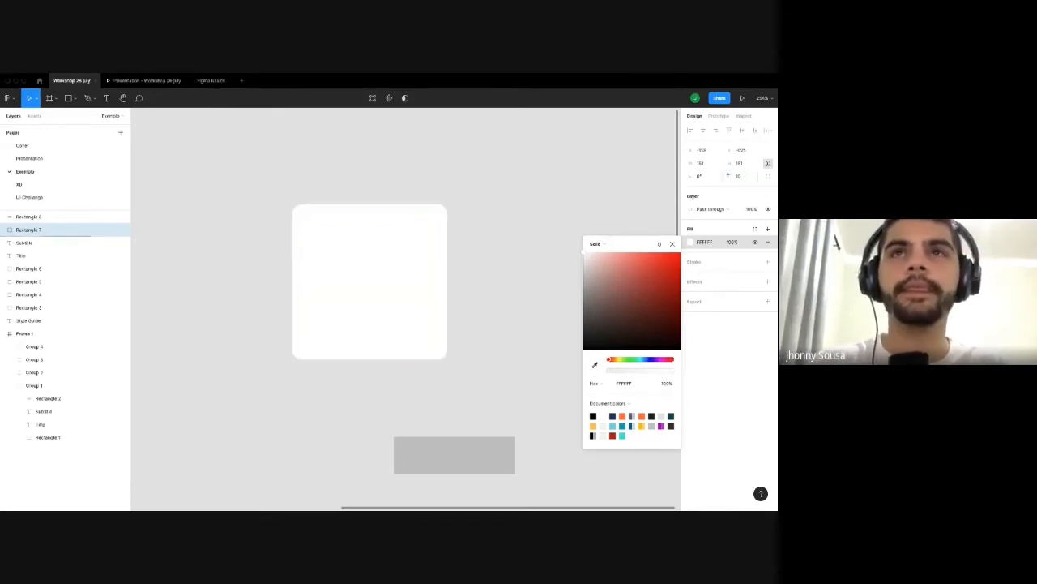
click(463, 358)
click(395, 308)
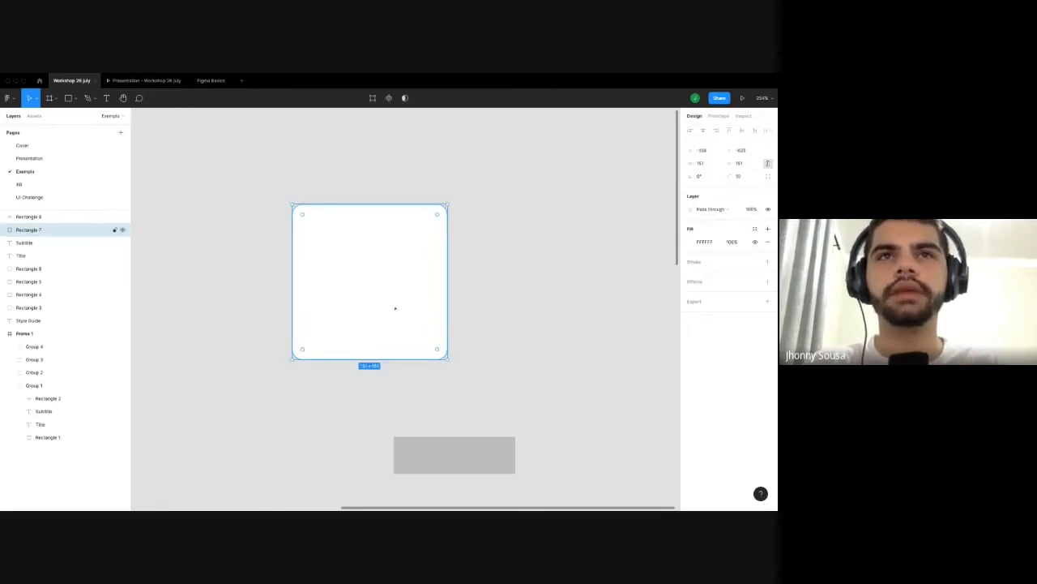
drag(395, 285, 353, 274)
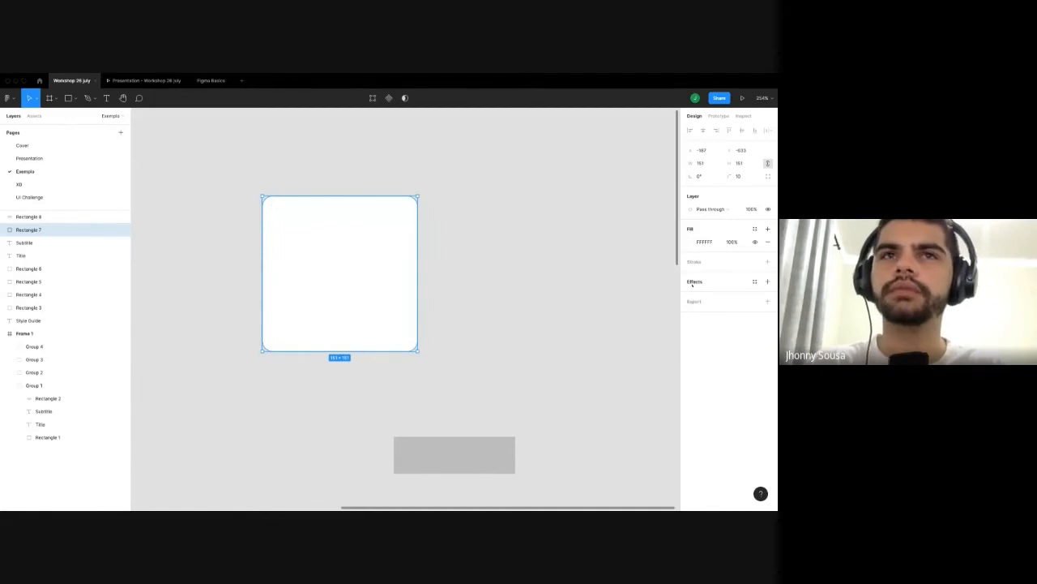
Compare the white square with the cards, try a black inside stroke of 1 on it, and remove the stroke.
scroll(461, 442, down, 5)
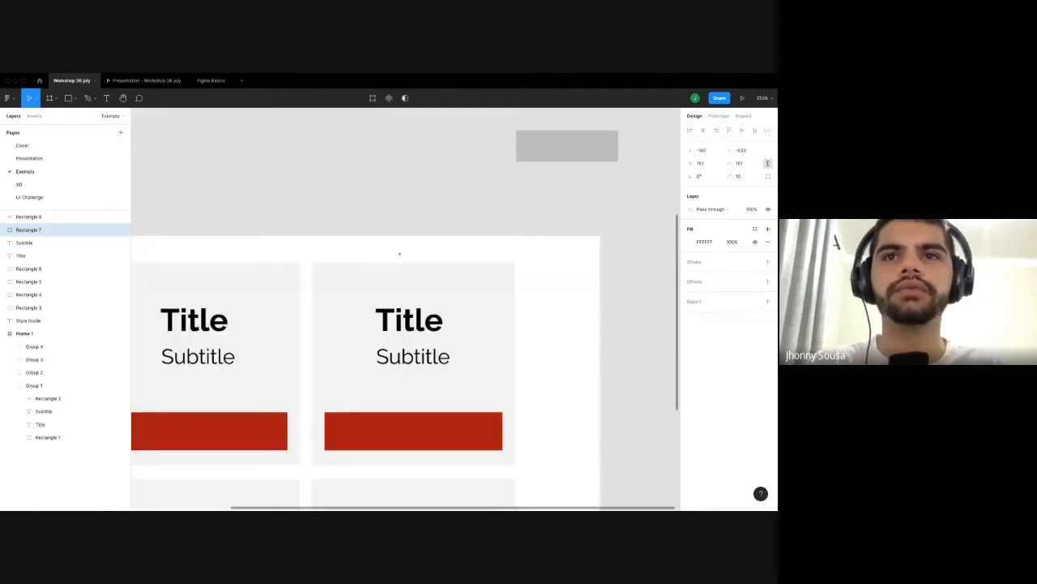
scroll(462, 443, up, 5)
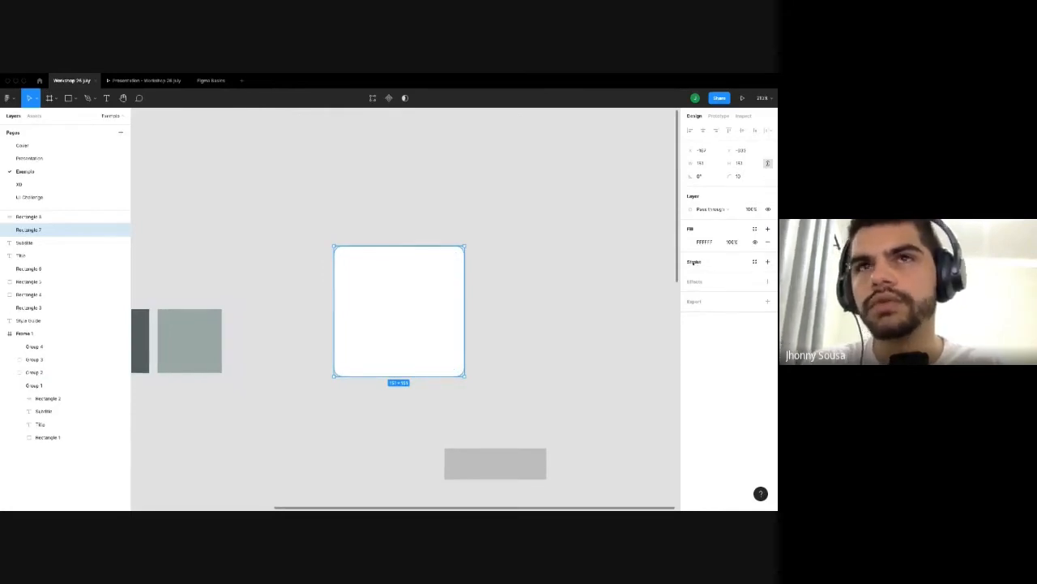
click(694, 262)
click(556, 371)
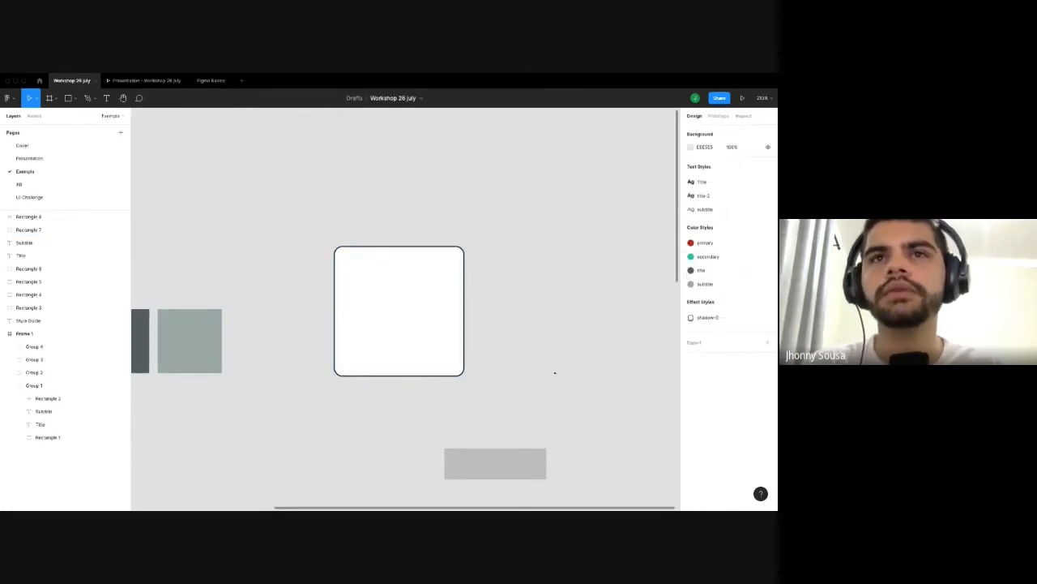
click(447, 319)
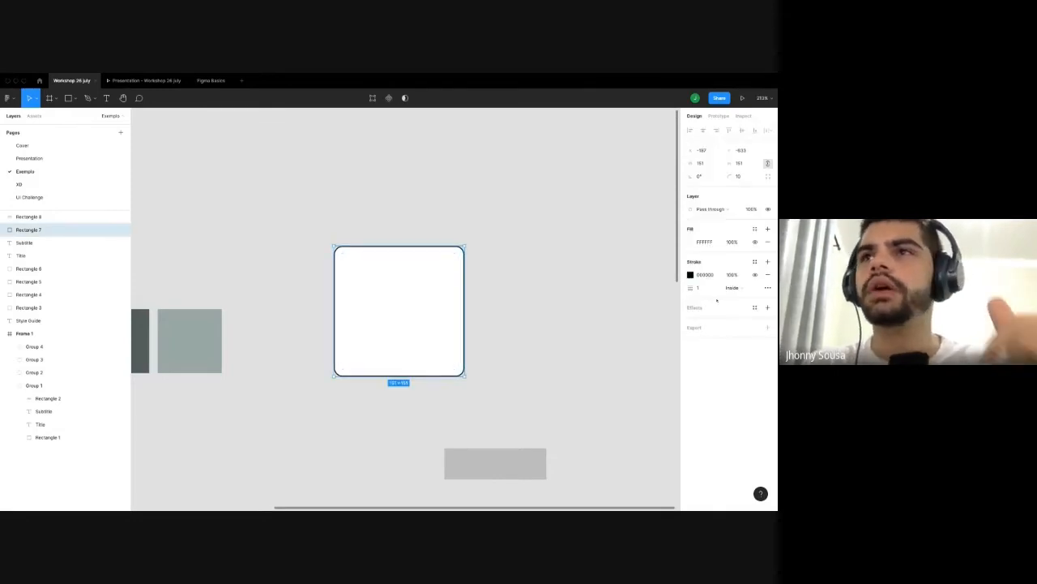
click(767, 275)
Add an effect to the white square, review the effect types and keep Drop shadow.
click(767, 281)
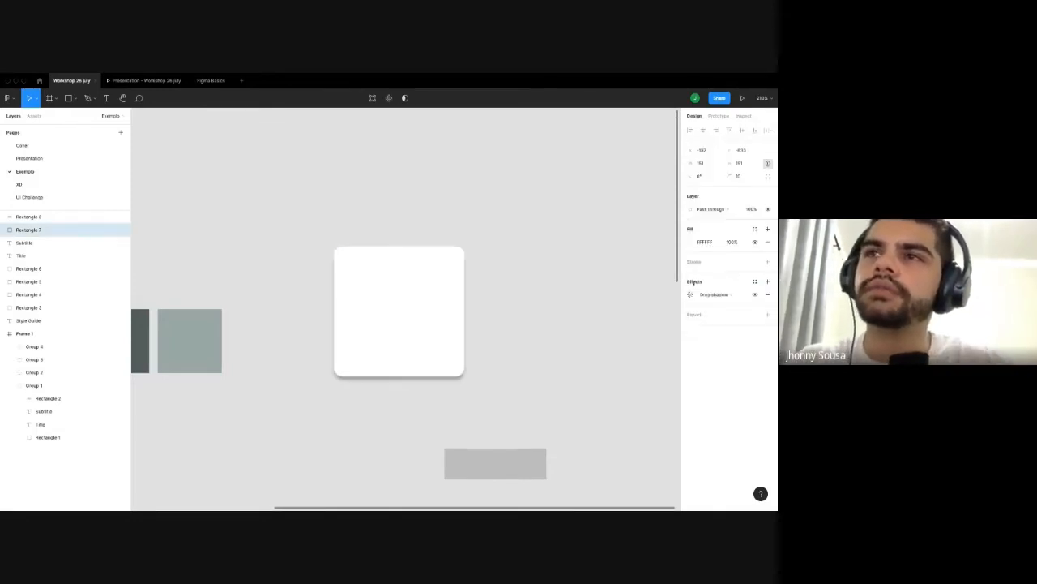
scroll(462, 292, up, 1)
scroll(430, 351, up, 1)
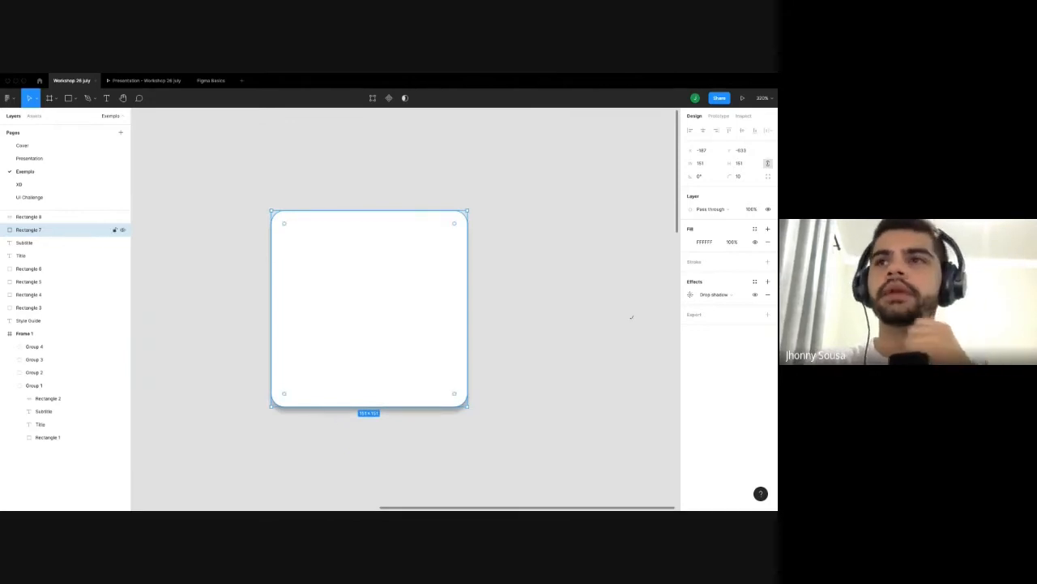
click(718, 294)
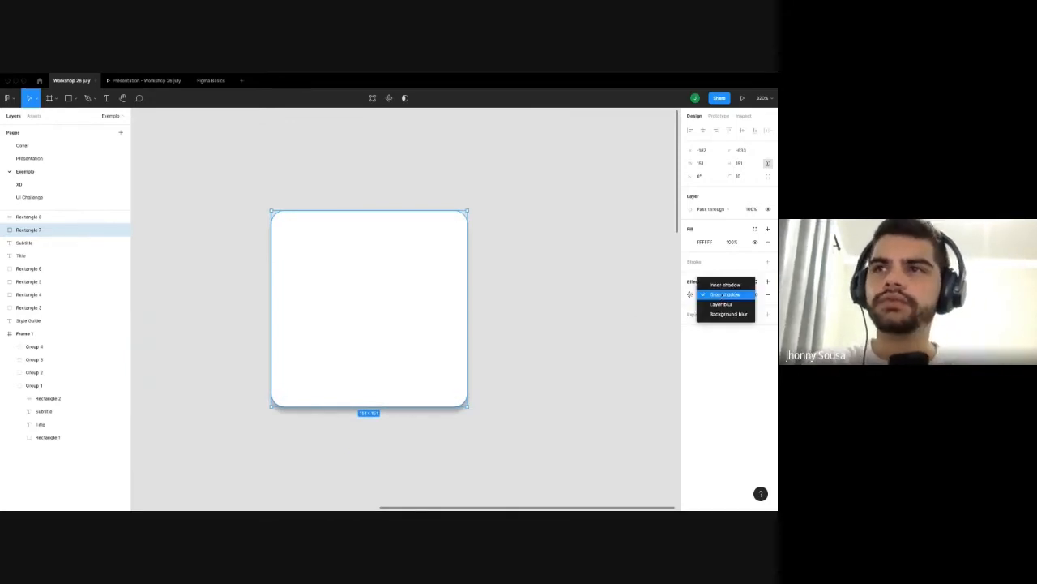
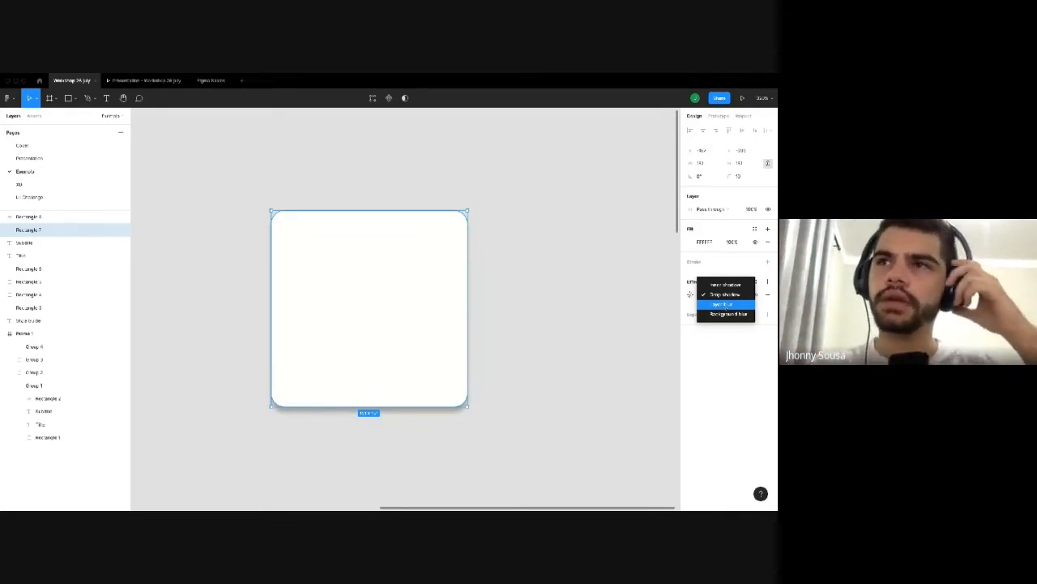
click(722, 285)
click(721, 294)
click(717, 286)
Set the drop shadow's X and Y offsets to 1 on the white square.
click(691, 294)
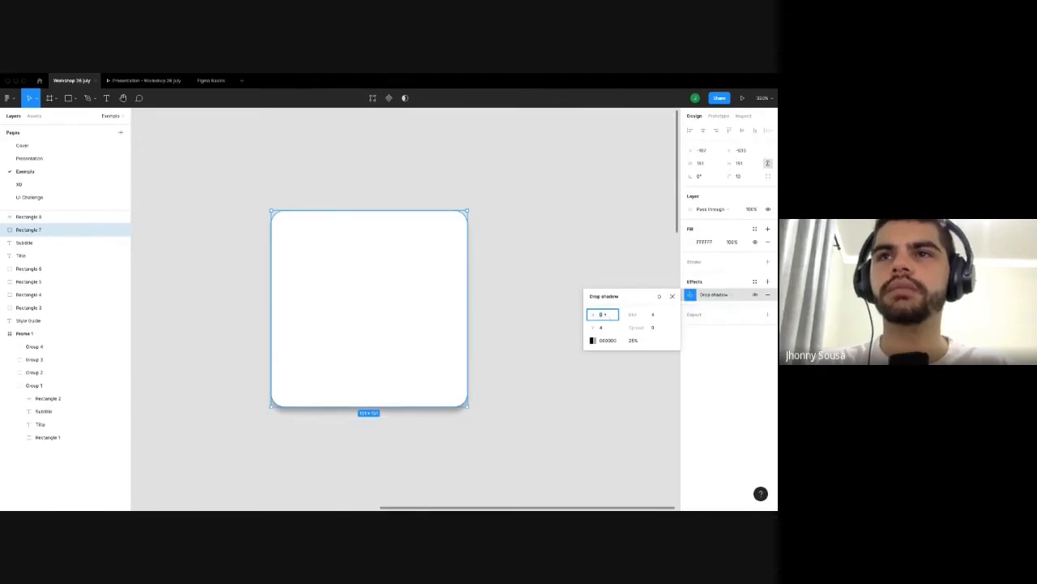
drag(592, 315, 599, 314)
click(601, 314)
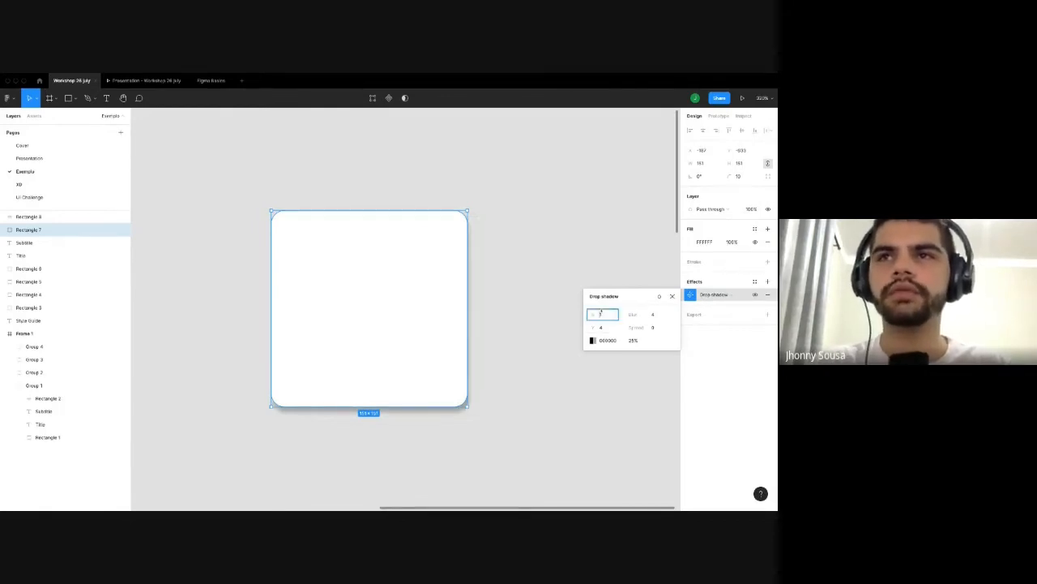
click(602, 327)
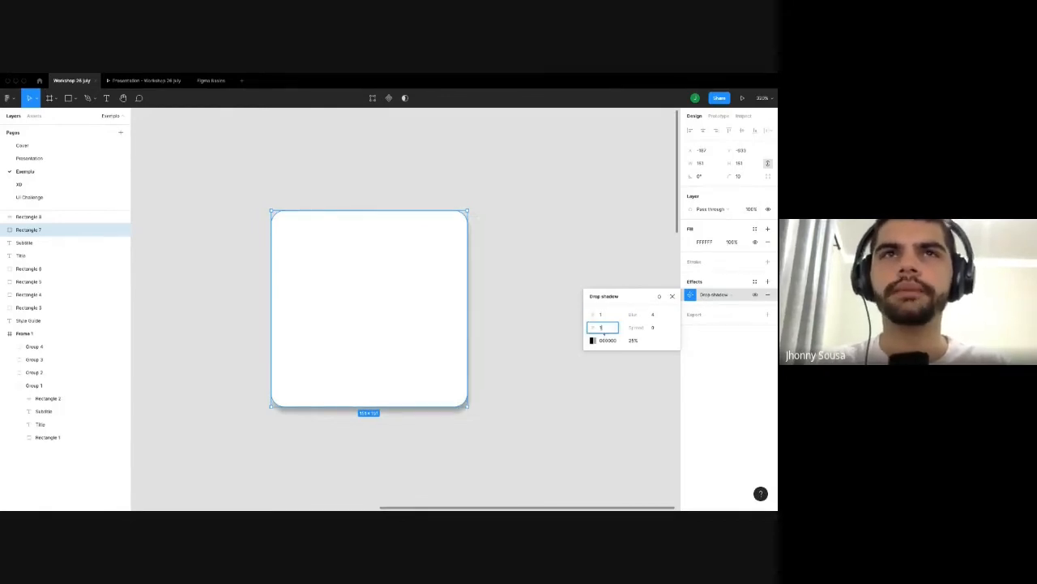
text(1)
key(Return)
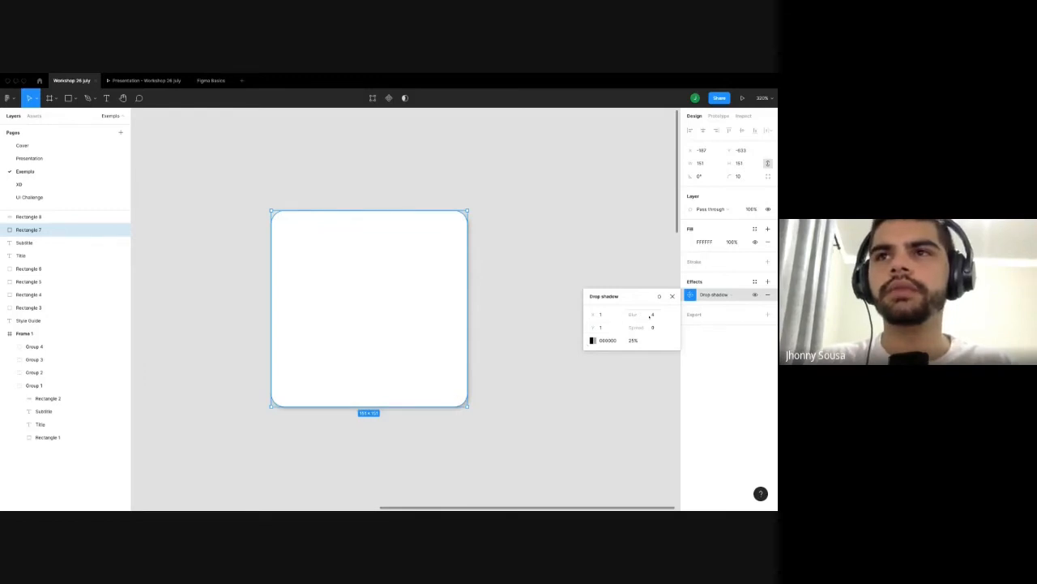
Copy the shadow colour's hex code from the notes on the Presentation page and return to the Example page.
key(shift+1)
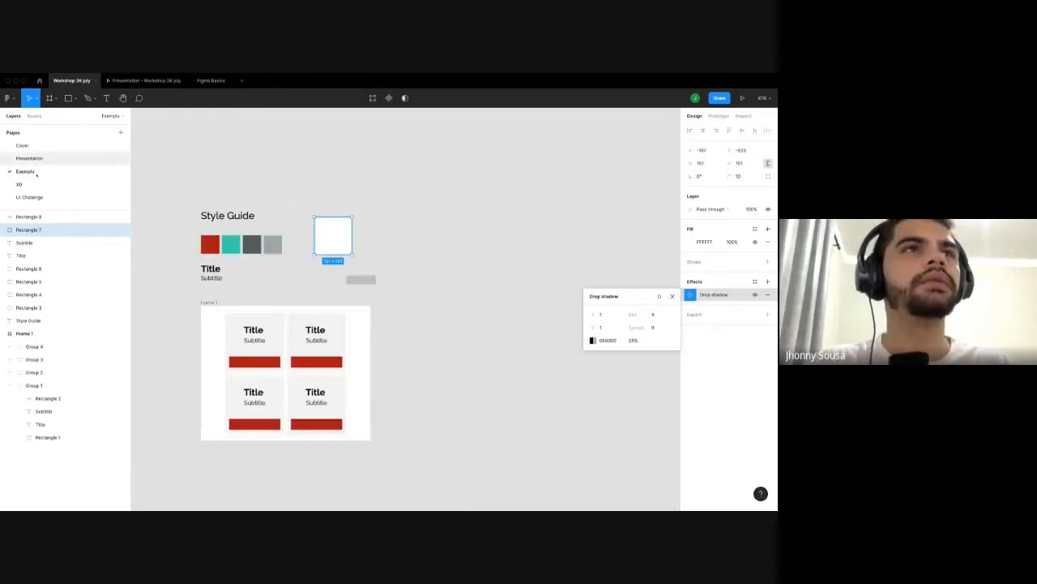
click(39, 159)
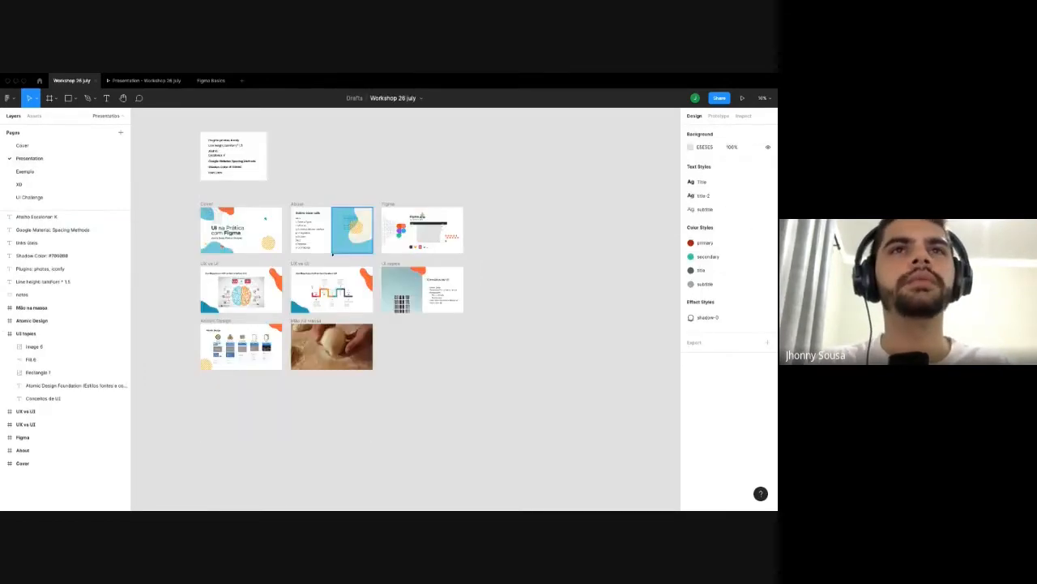
scroll(235, 185, up, 3)
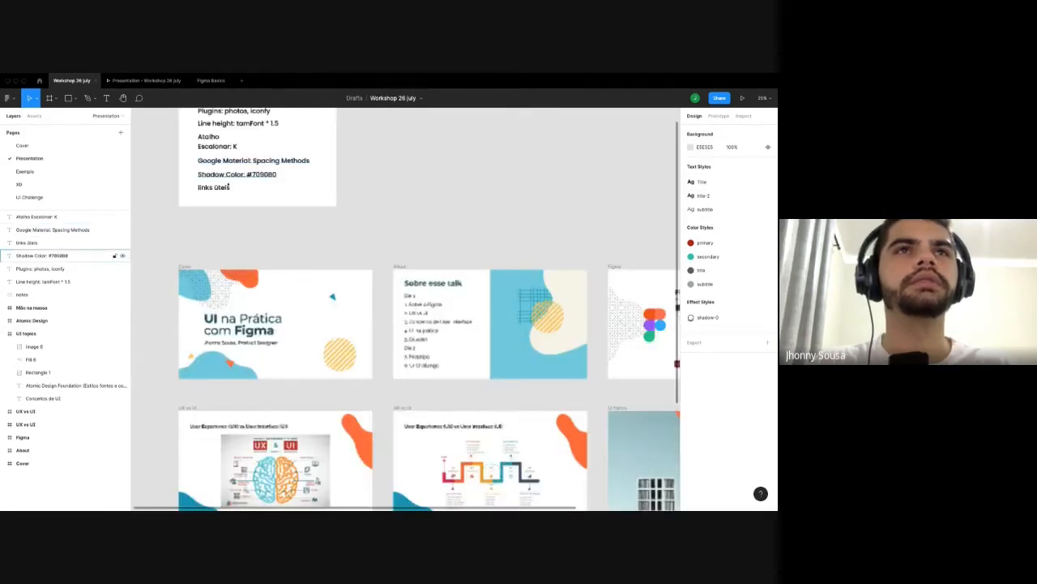
click(237, 174)
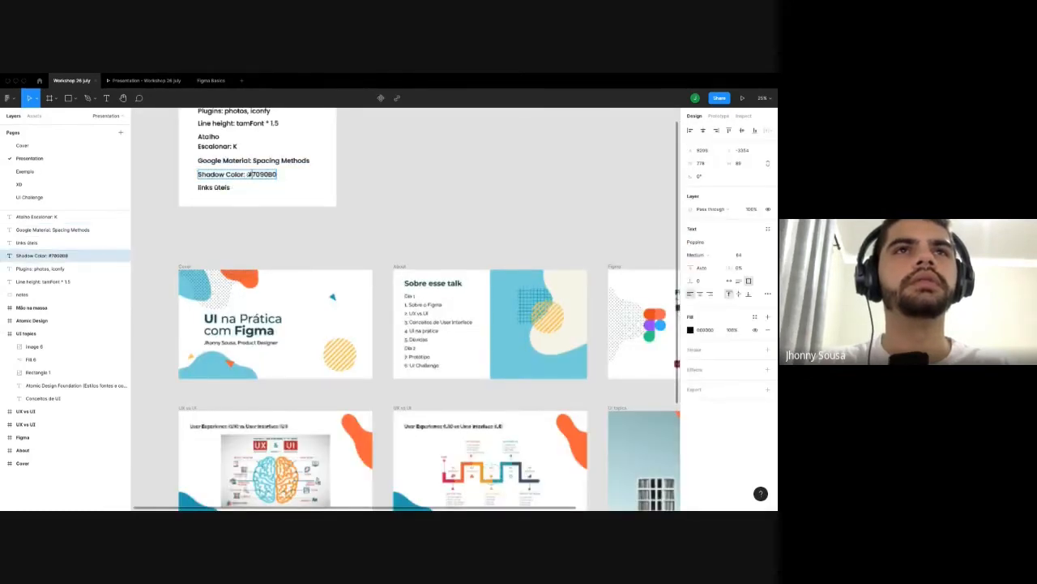
key(Escape)
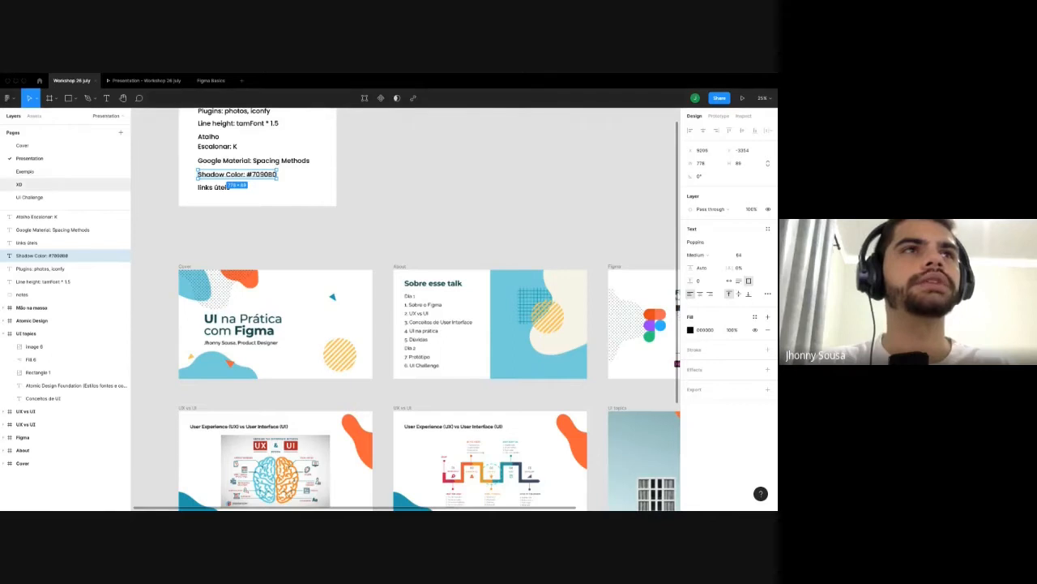
click(24, 171)
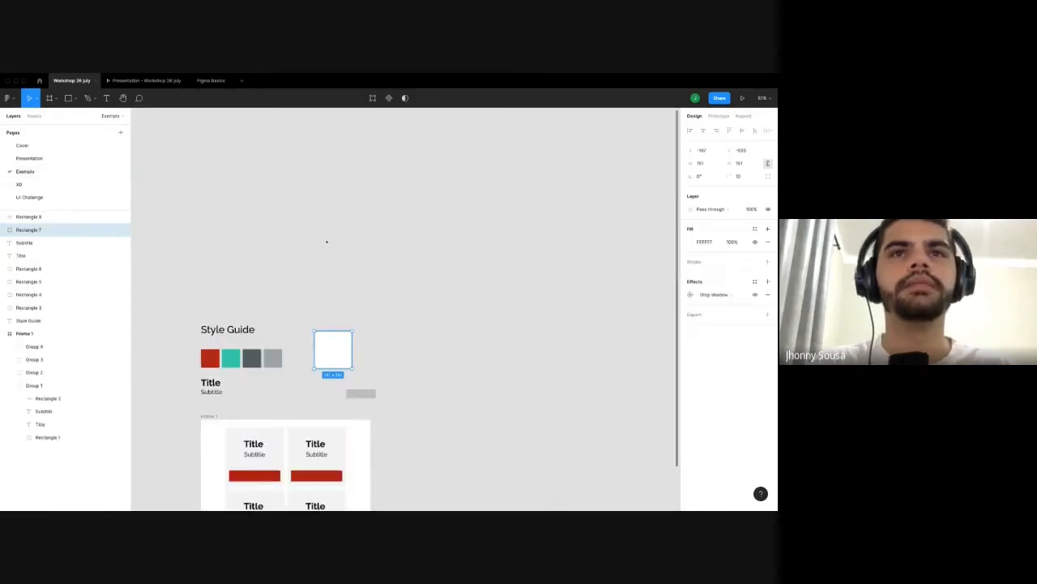
Set the white square's drop shadow colour to #7090B0 and deselect the square to inspect the shadow up close.
key(shift+2)
click(690, 294)
click(616, 341)
click(527, 343)
click(389, 343)
click(343, 437)
scroll(344, 438, up, 2)
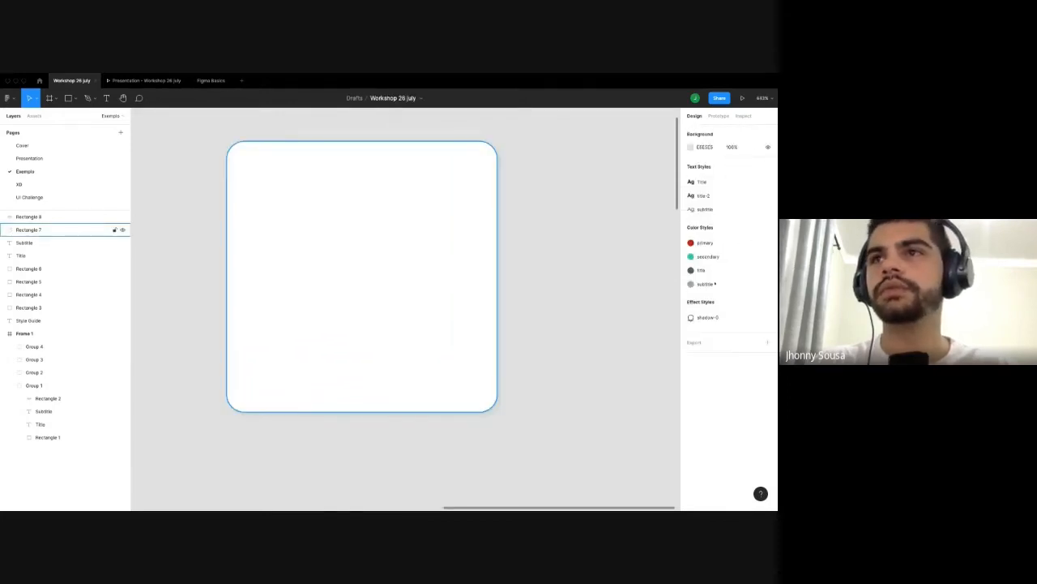
Reopen the white square's drop shadow settings to check its blur, and deselect the square to view the shadow.
click(32, 229)
click(690, 294)
click(643, 313)
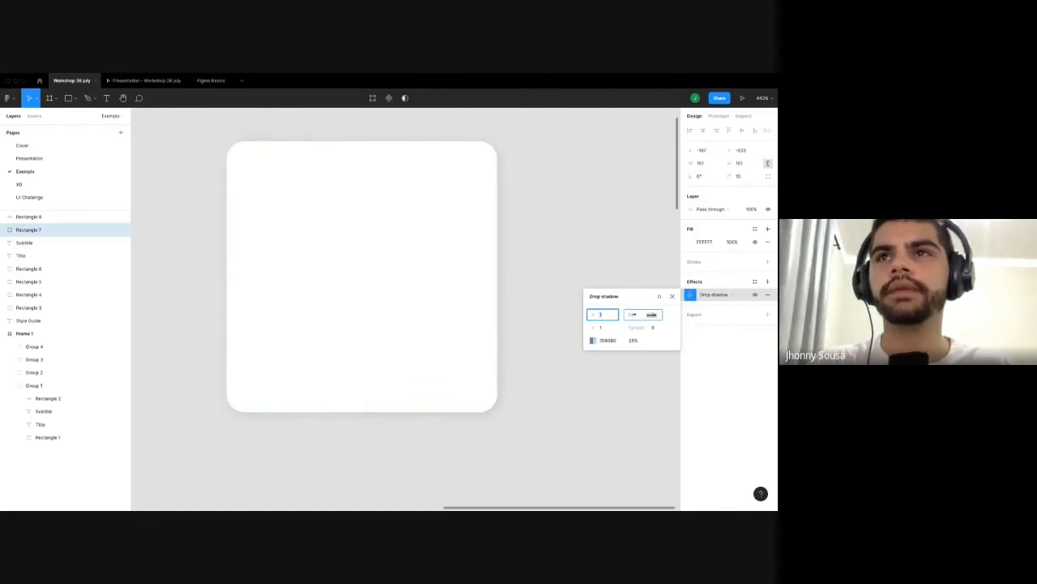
key(Escape)
key(Escape)
scroll(387, 283, down, 5)
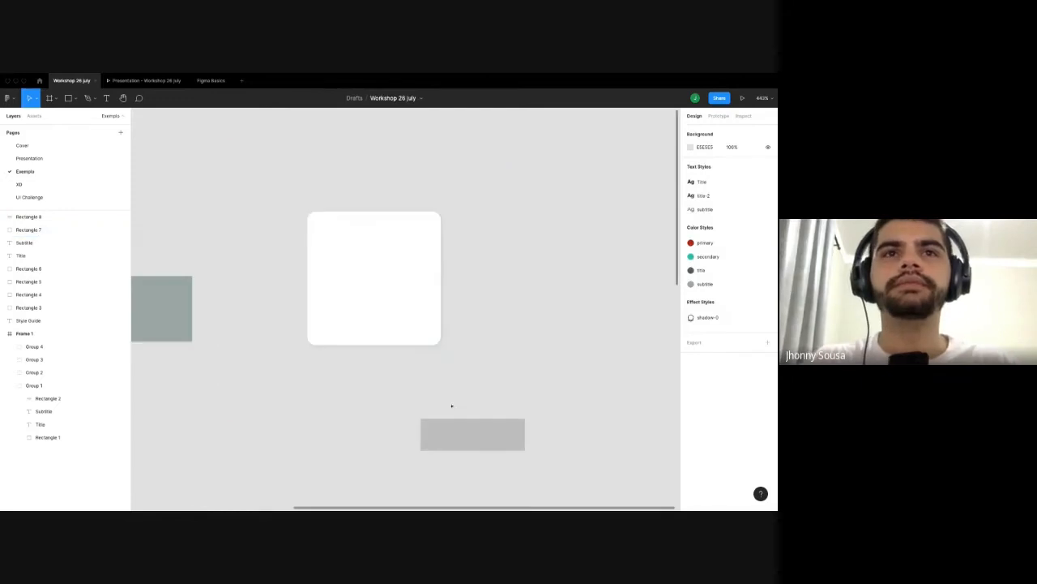
Move the white square slightly aside and place the grey rectangle directly beneath it.
click(454, 425)
drag(378, 287, 359, 290)
click(329, 411)
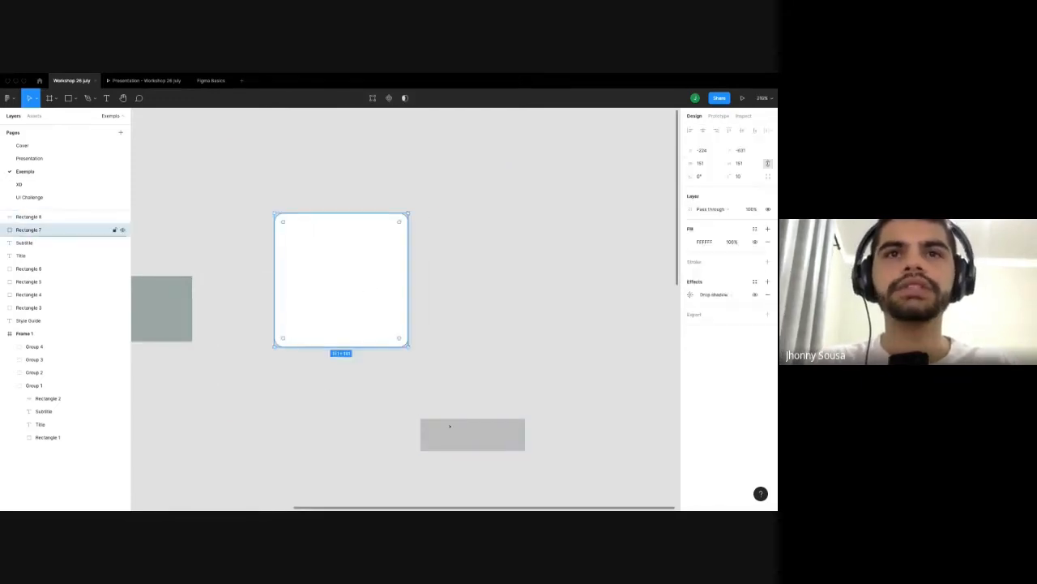
drag(449, 434, 313, 393)
scroll(313, 394, down, 3)
scroll(421, 335, left, 2)
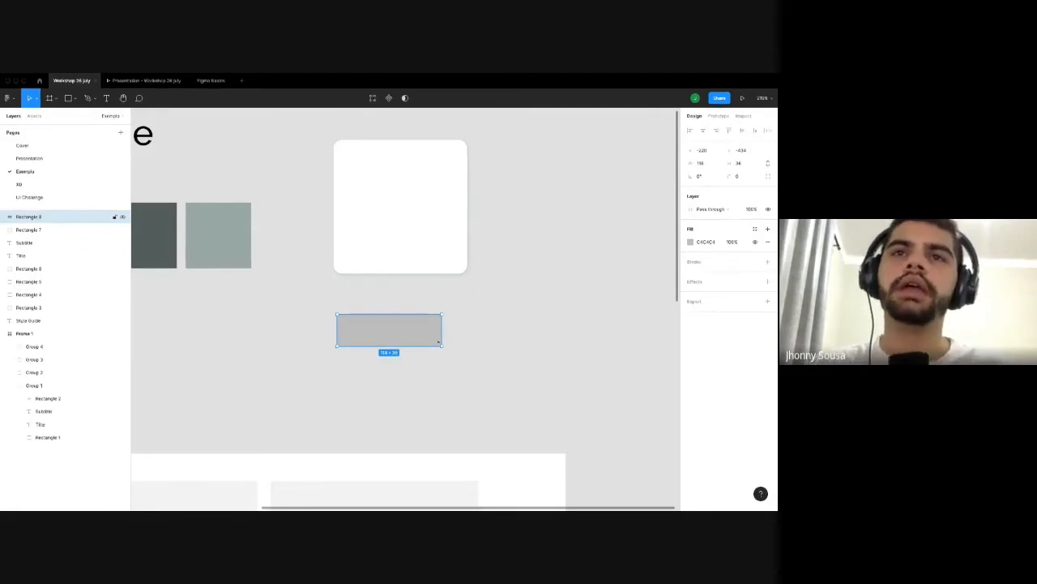
Resize the grey rectangle to about 88 × 28 and apply the primary colour style as its fill.
drag(442, 346, 415, 339)
click(737, 176)
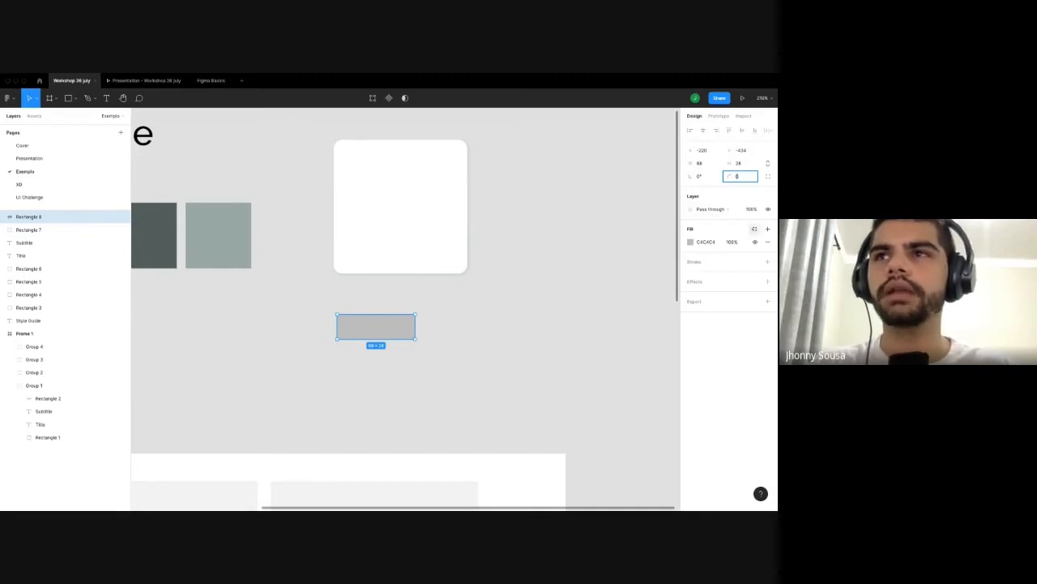
click(755, 228)
click(713, 278)
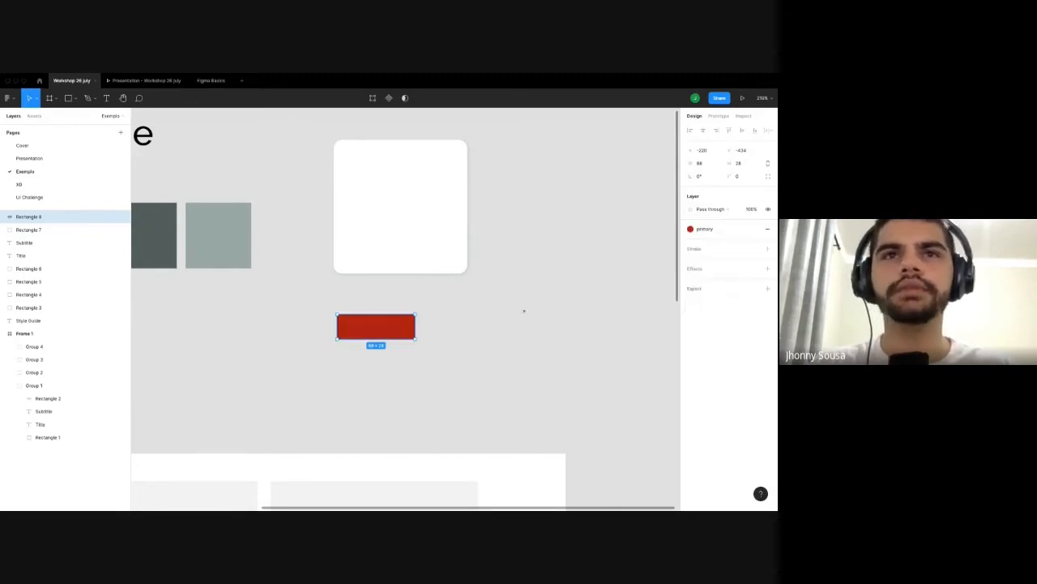
Set the red rectangle's corner radius to 20.
scroll(388, 326, up, 2)
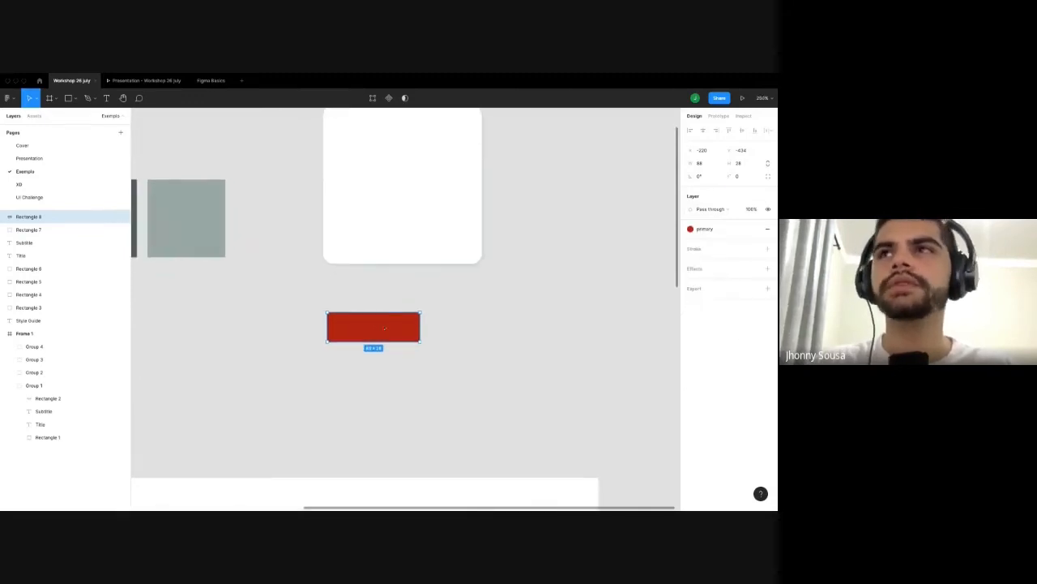
text(20)
key(Return)
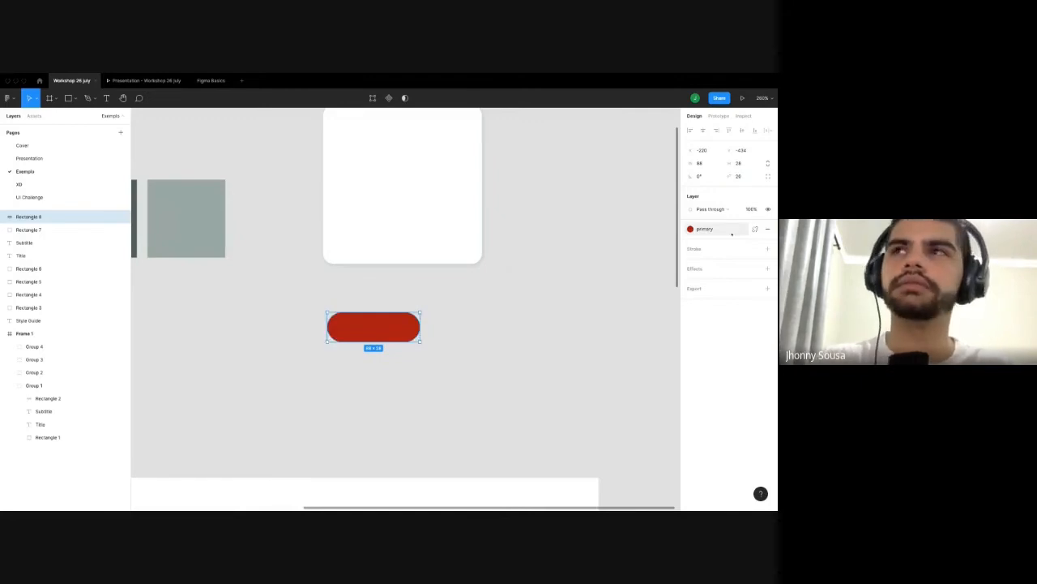
Set the red rectangle's corner radius to 40 and shift the shape slightly down below the white square.
click(743, 177)
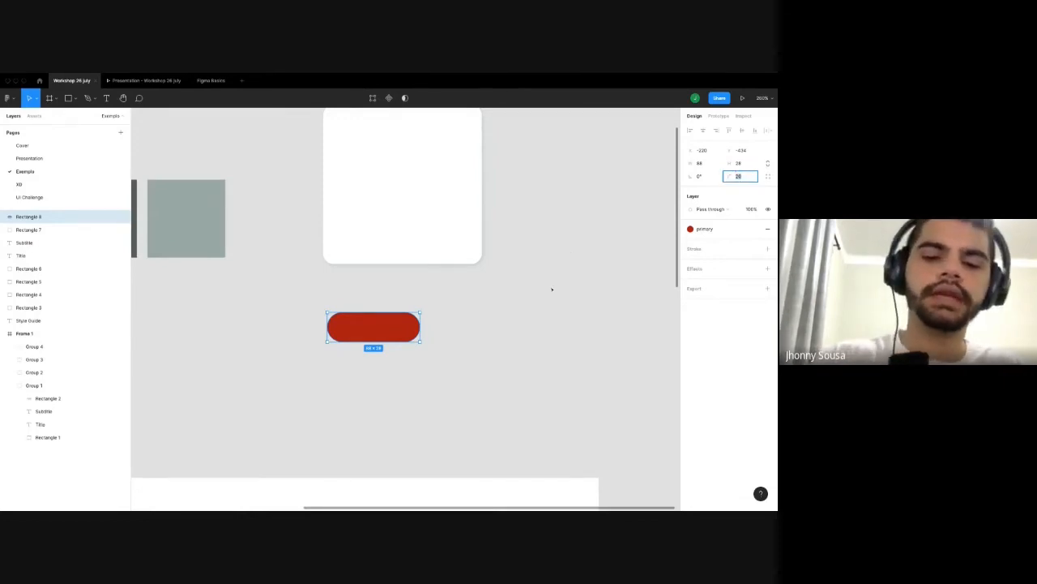
text(40)
key(Return)
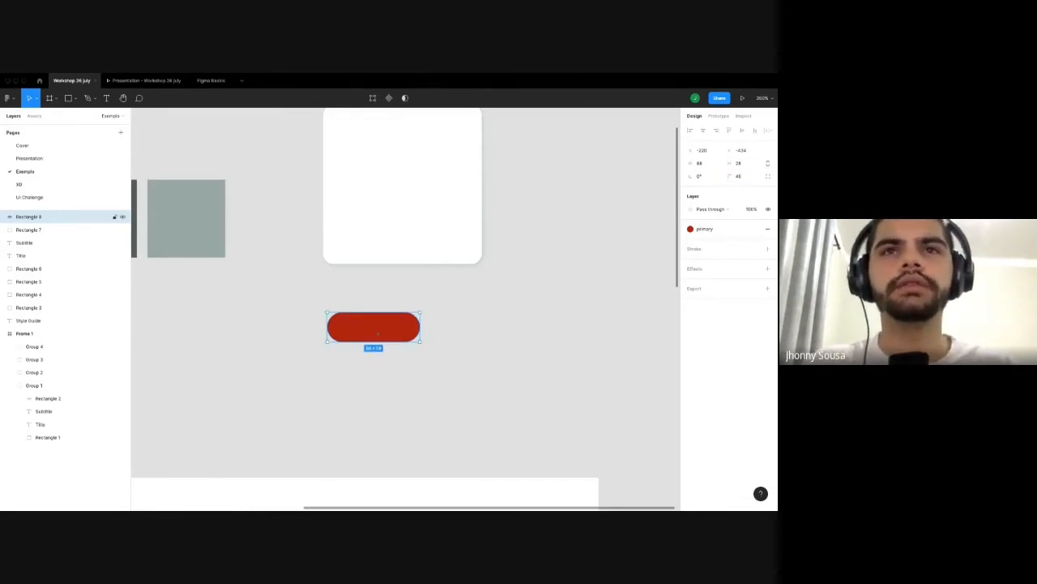
drag(377, 333, 376, 339)
click(364, 392)
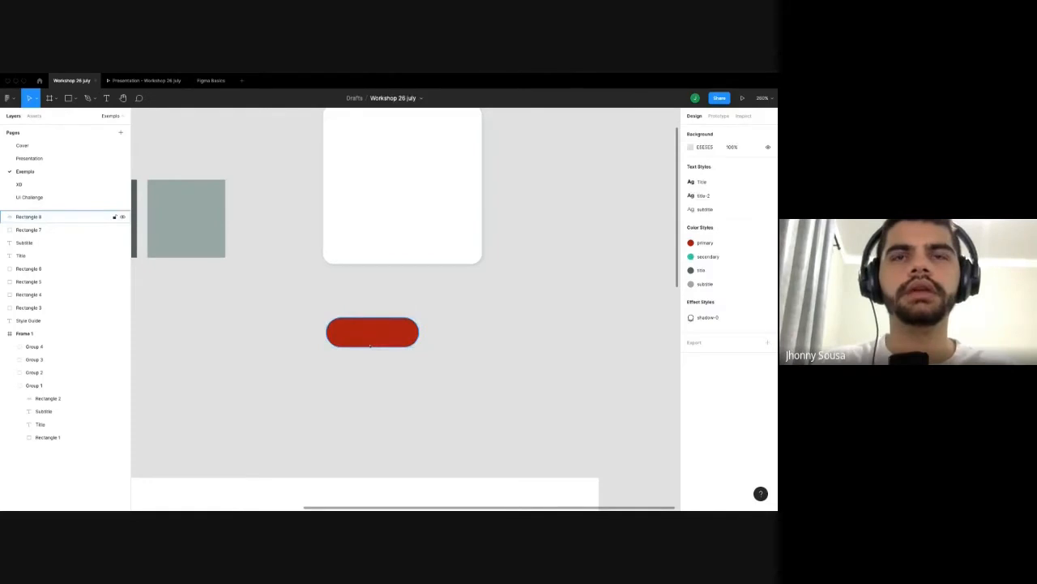
Paste the text "primary" beside the red button shape and set its font size to 12.
scroll(371, 344, up, 3)
click(374, 333)
key(ctrl+v)
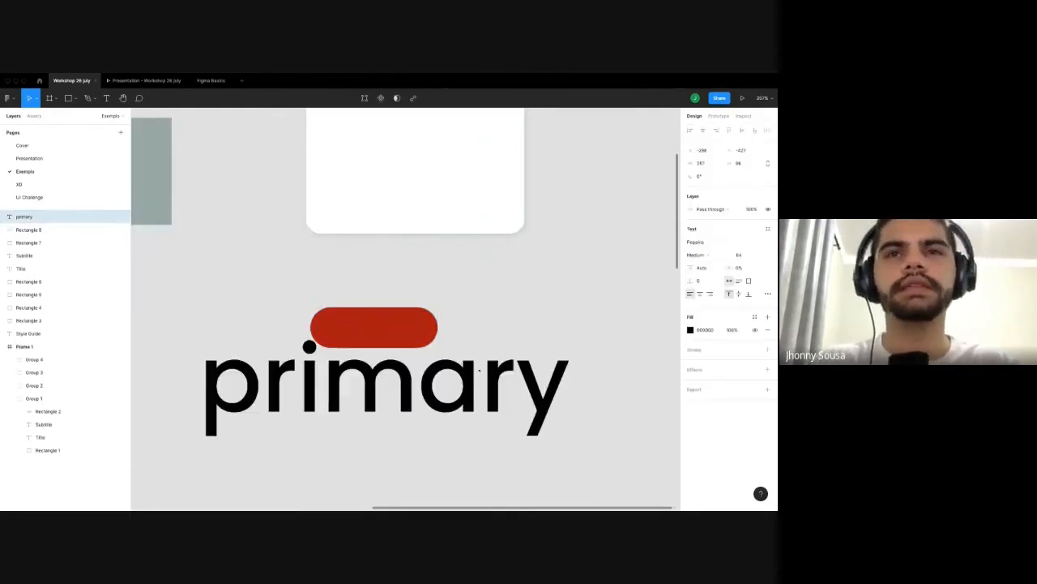
scroll(480, 371, down, 1)
scroll(454, 375, down, 2)
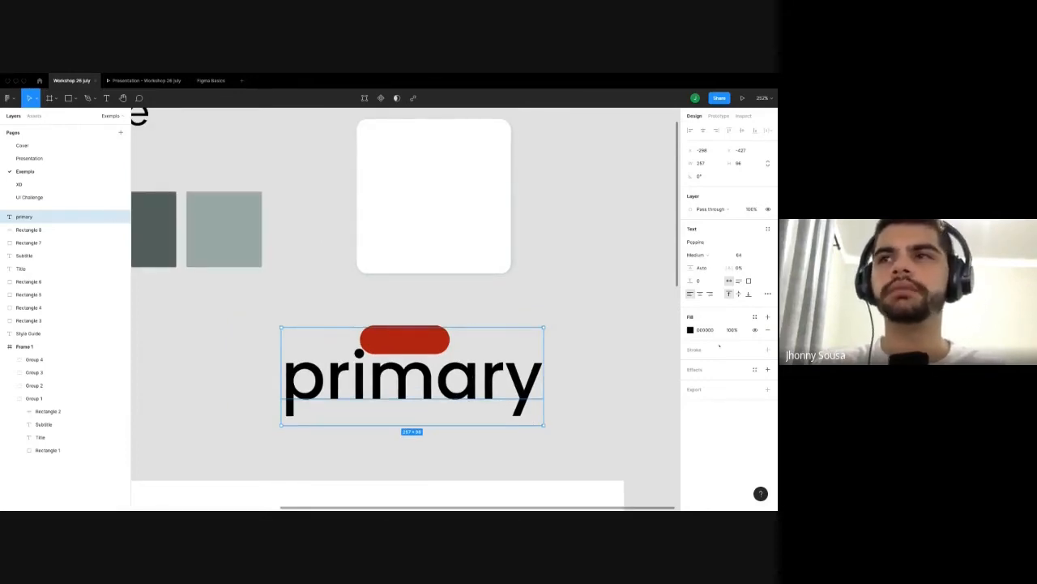
click(740, 254)
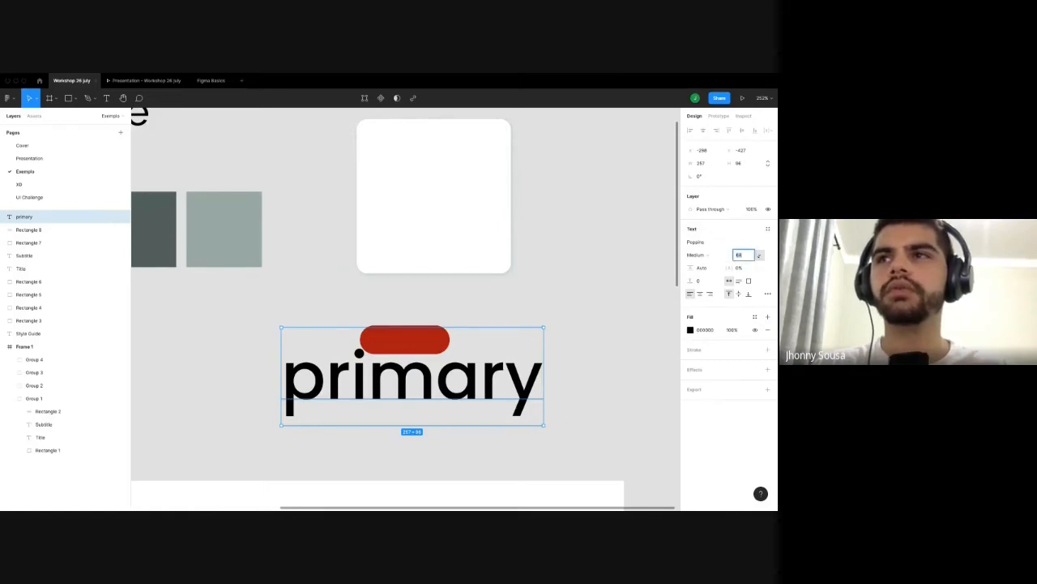
click(760, 254)
click(747, 188)
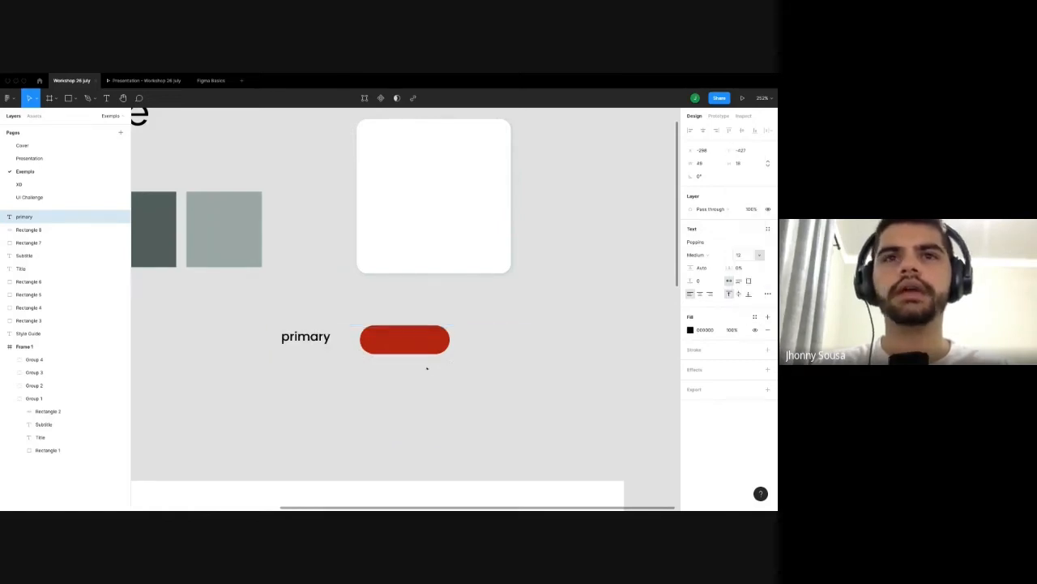
Centre the "primary" text on the red button shape and deselect it to view the button alongside the Style Guide and cards.
drag(306, 337, 405, 339)
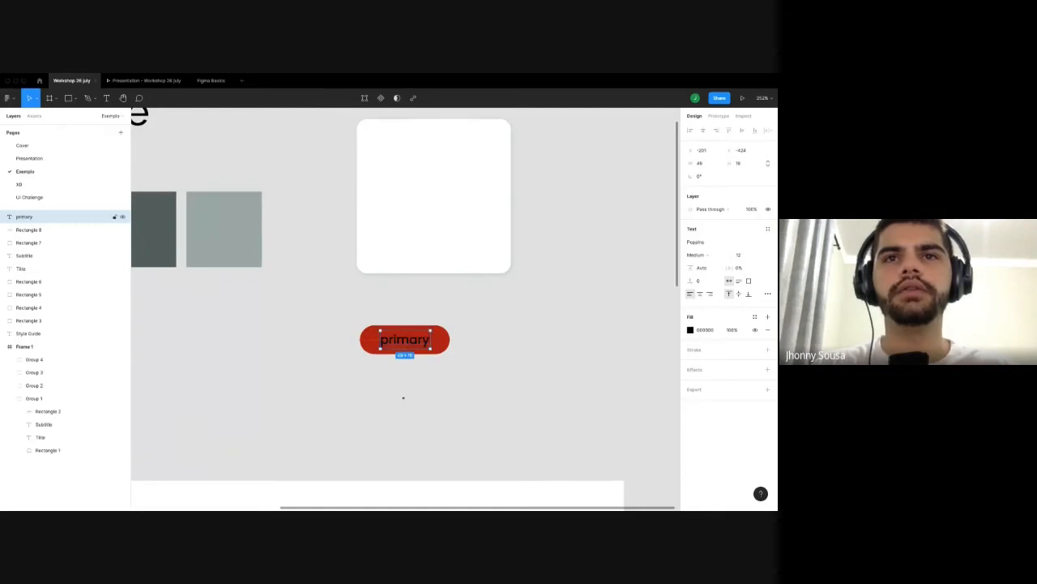
click(403, 280)
scroll(402, 279, down, 2)
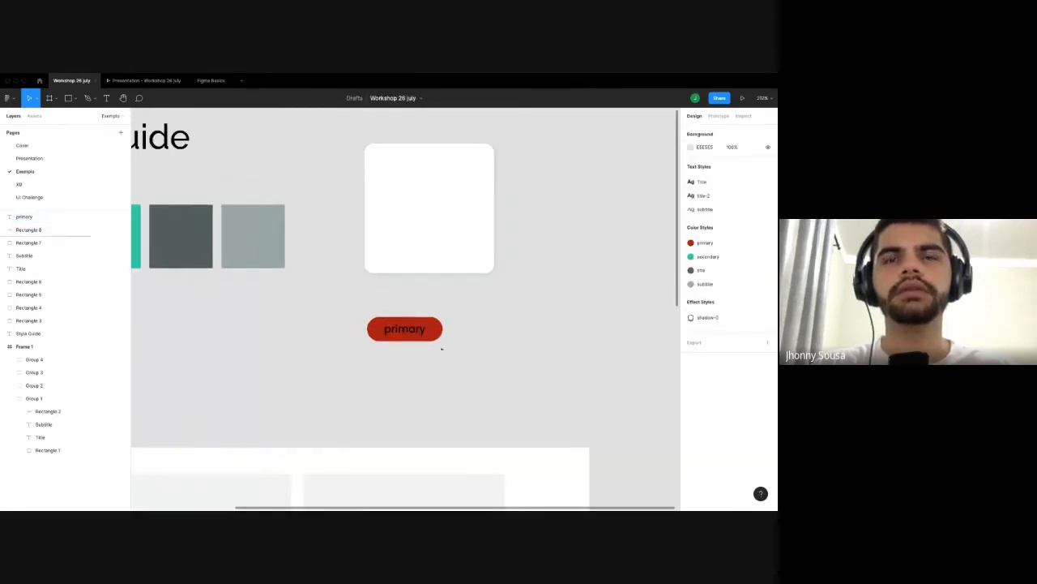
scroll(442, 348, down, 3)
scroll(512, 410, down, 2)
click(406, 395)
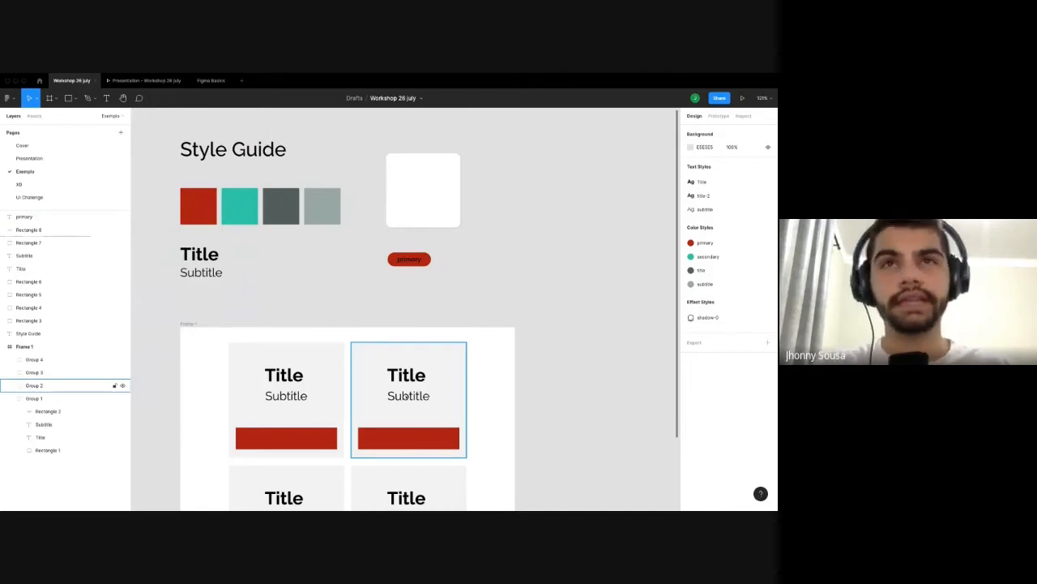
click(422, 243)
scroll(422, 243, up, 3)
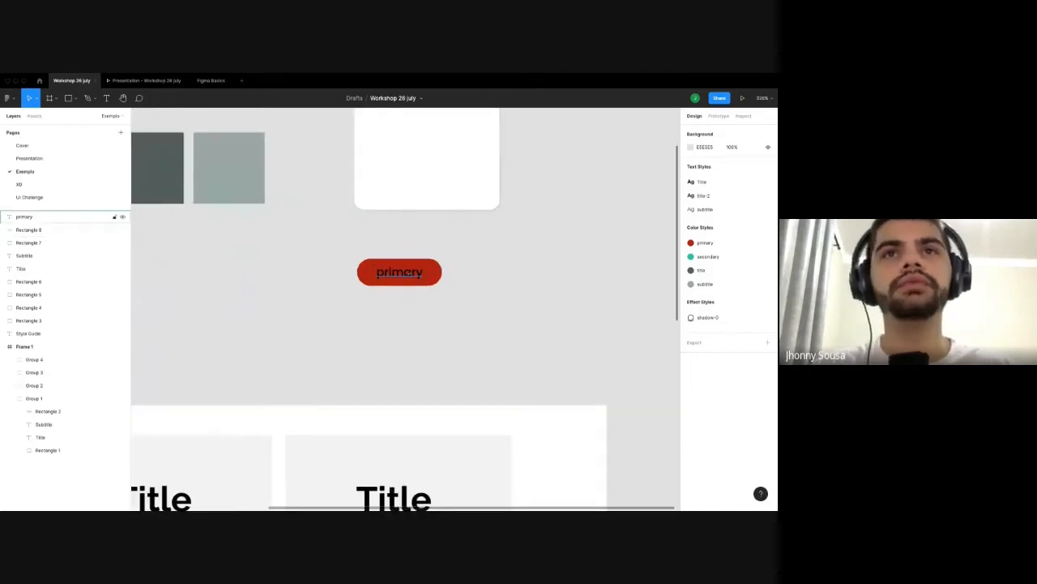
click(412, 273)
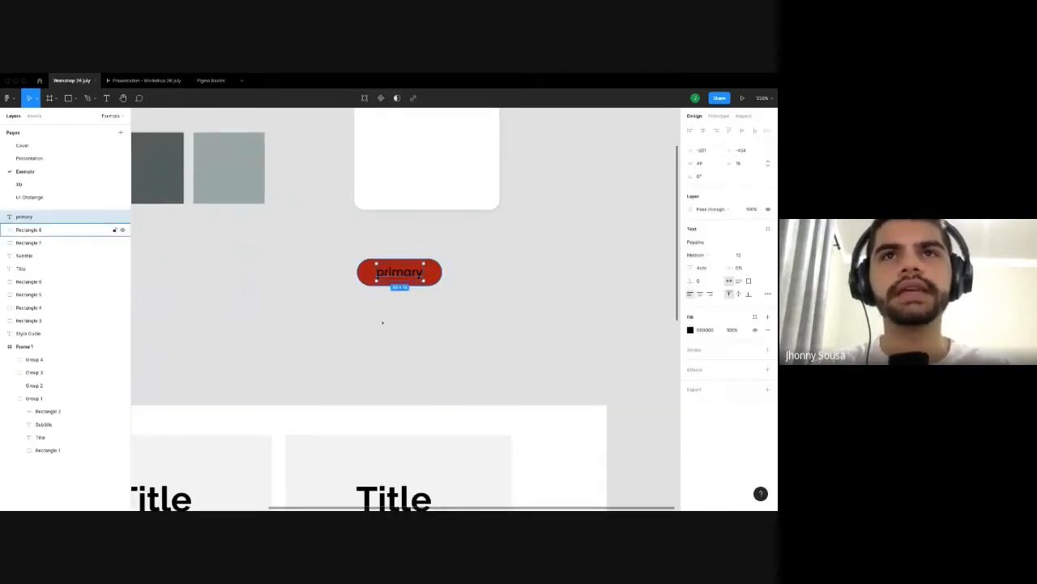
shift+click(434, 273)
scroll(434, 267, up, 1)
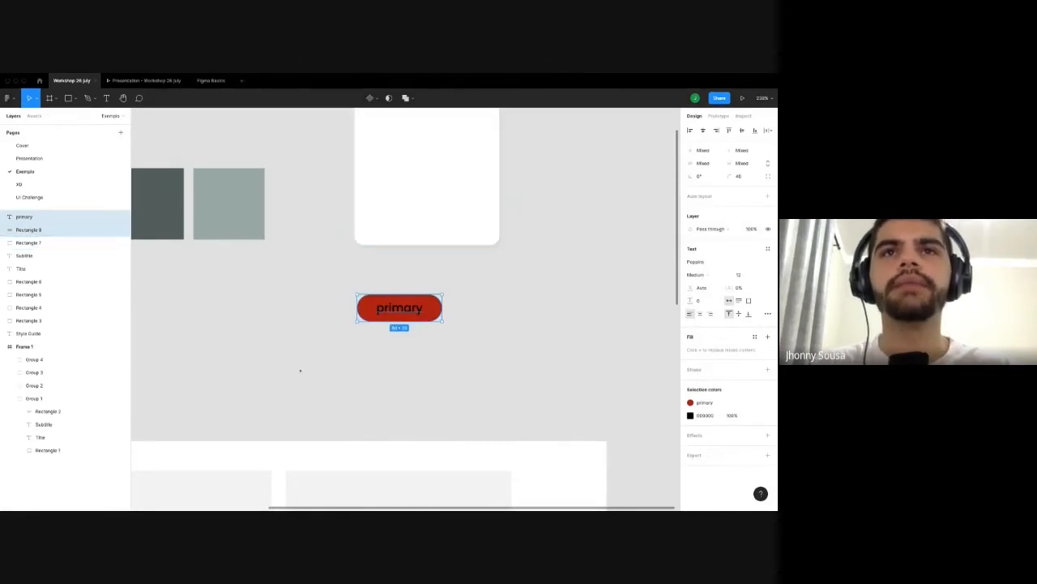
scroll(299, 371, left, 4)
click(496, 333)
scroll(496, 333, left, 2)
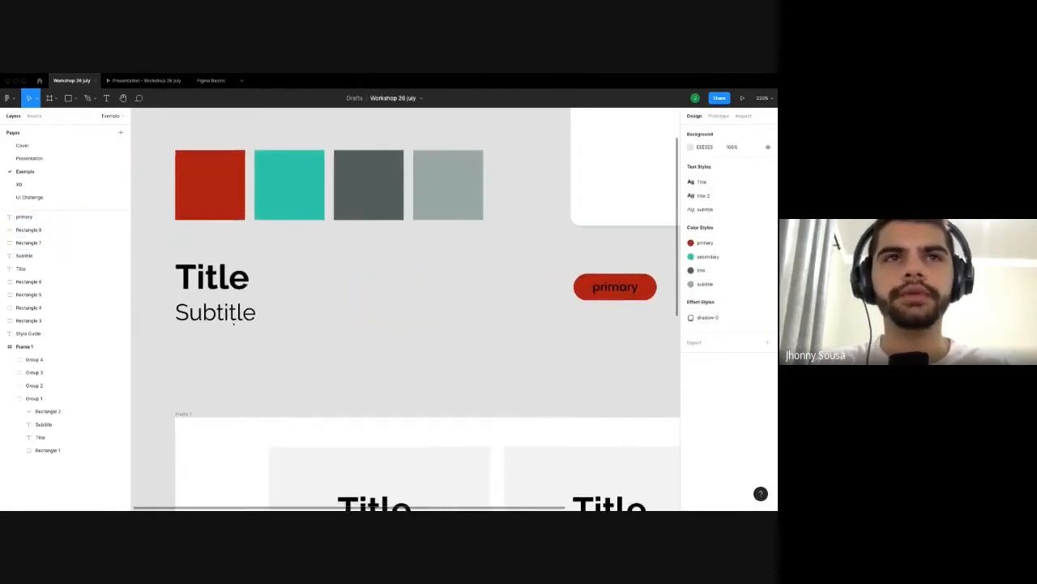
Duplicate the bold Title sample below Subtitle and, with its text style detached, set the copy's font size to 14.
drag(219, 278, 217, 357)
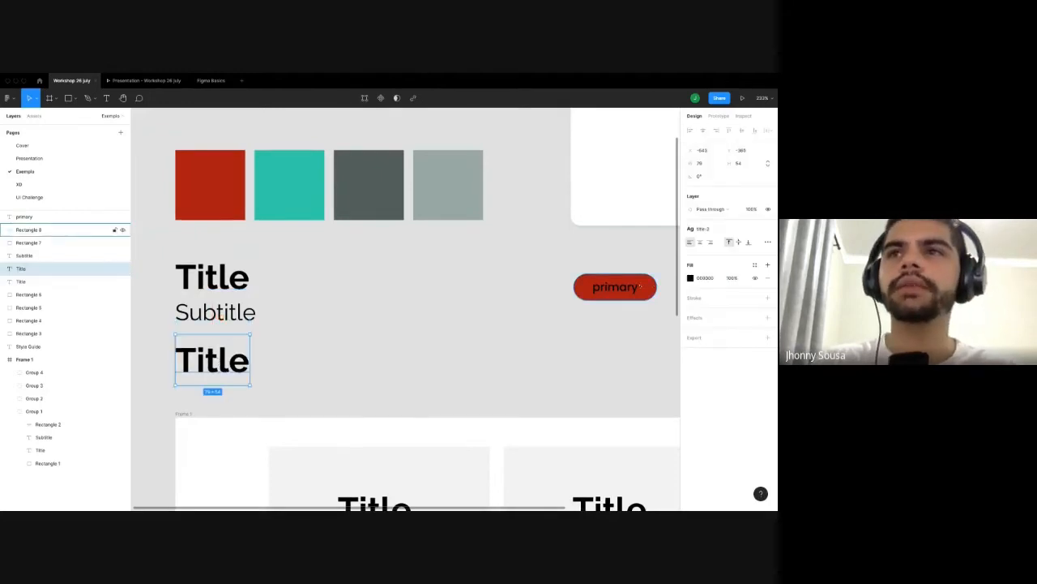
click(616, 288)
click(616, 288)
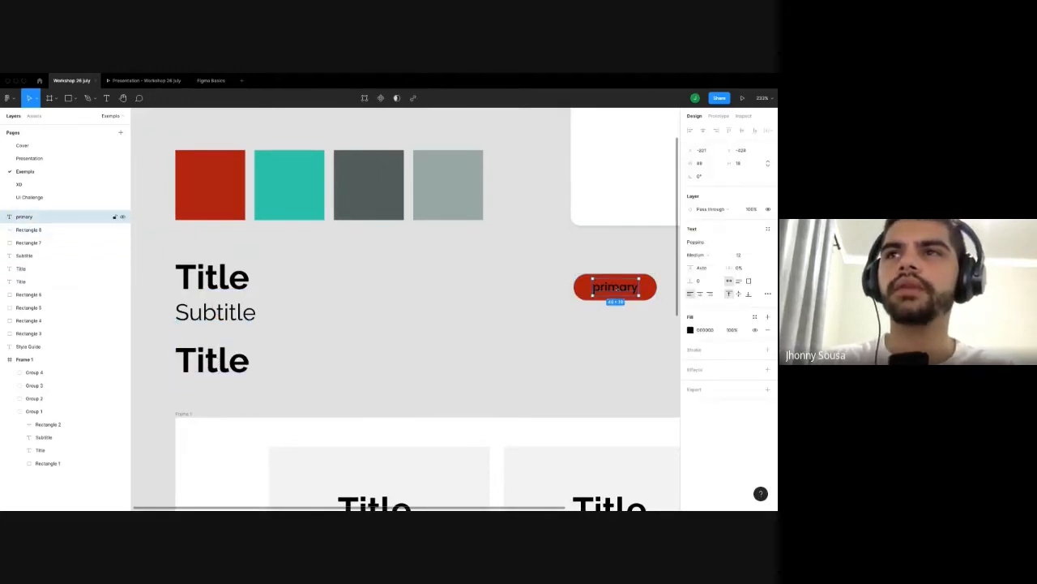
click(212, 361)
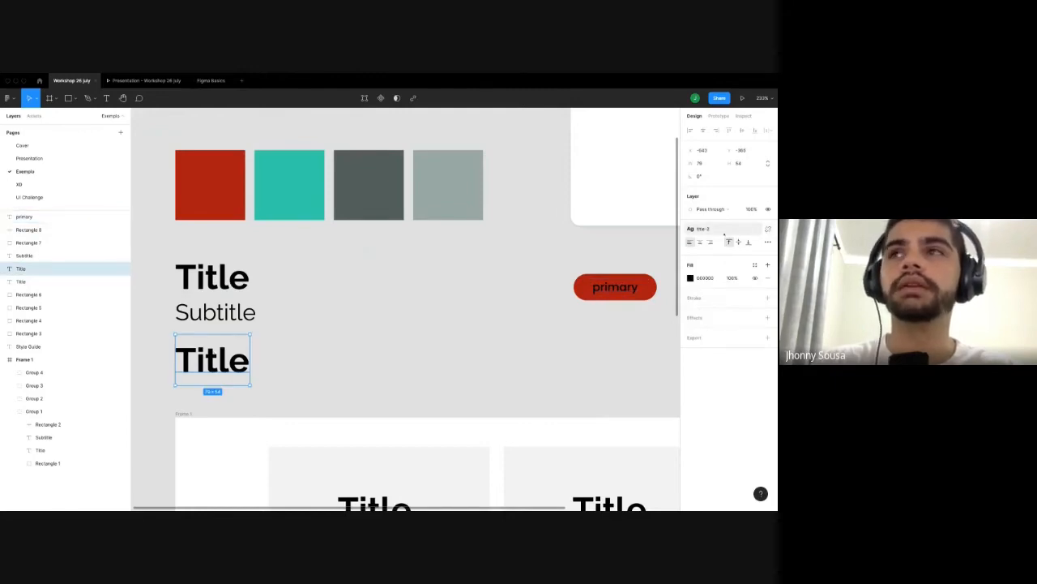
click(767, 229)
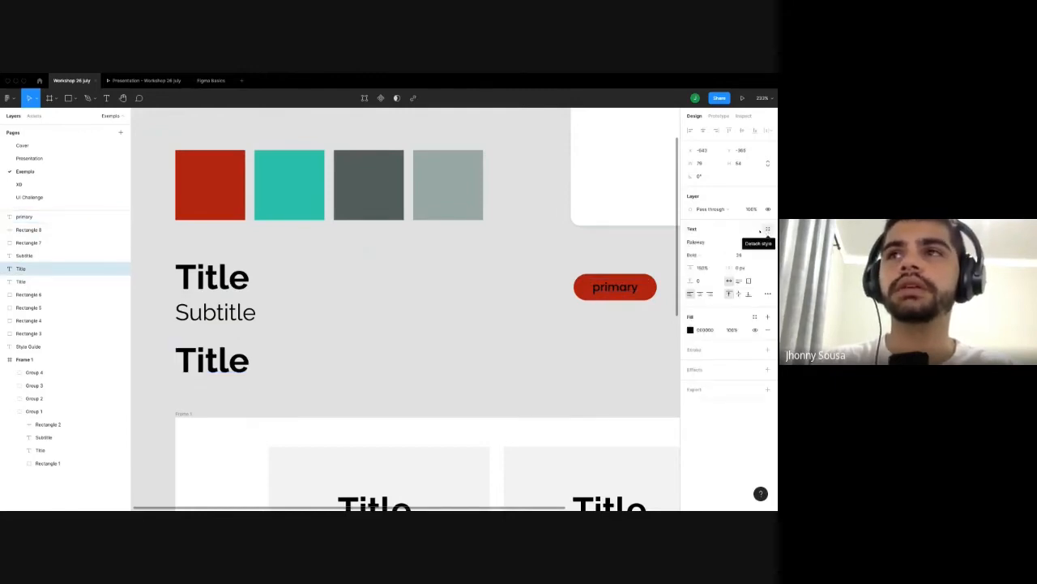
click(759, 255)
click(752, 225)
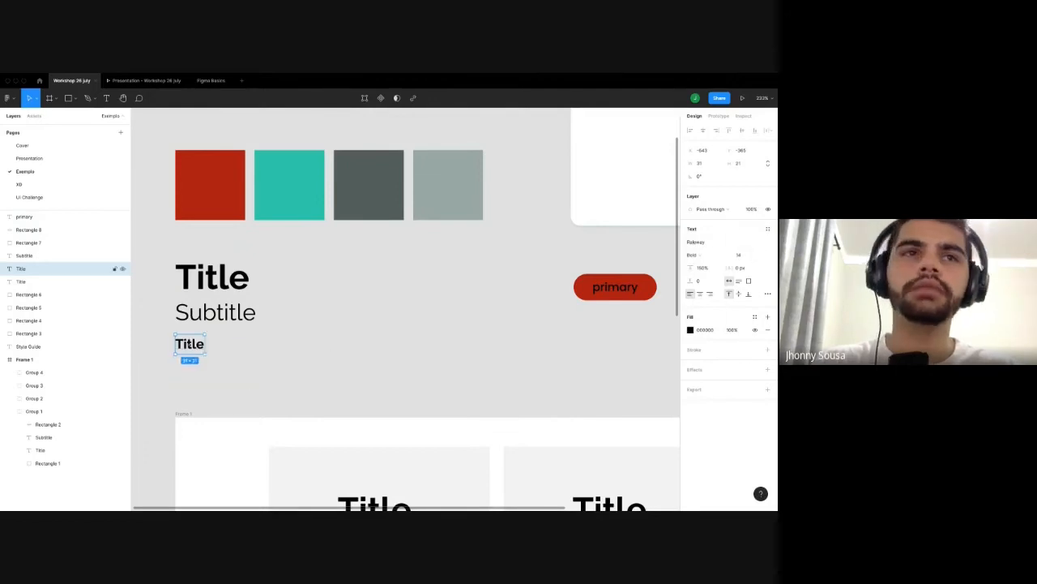
Change the duplicated sample's text to "Button" and save its formatting as a text style named primary-btn.
key(Return)
text(Button)
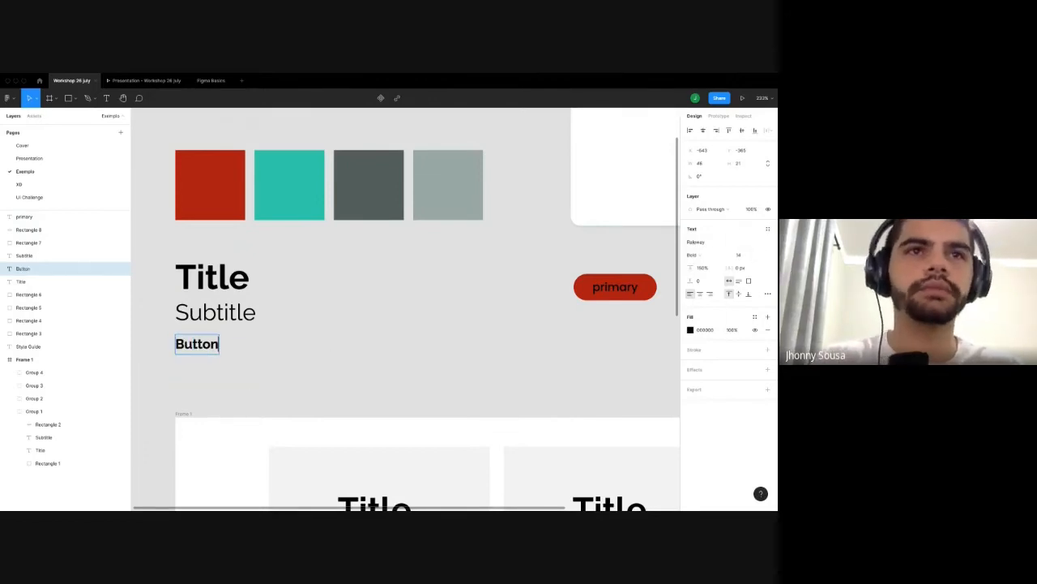
key(Escape)
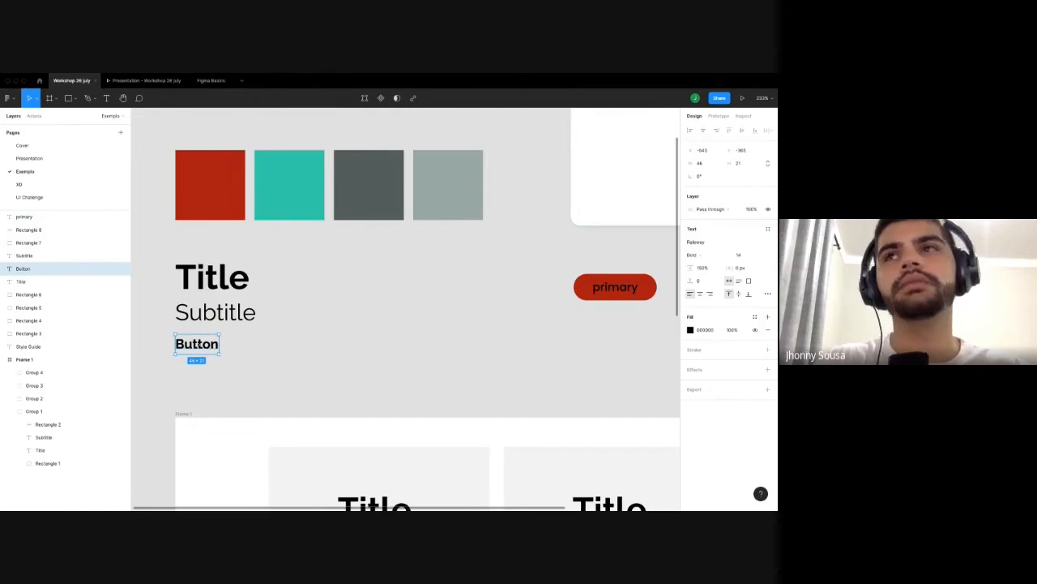
click(768, 228)
click(765, 243)
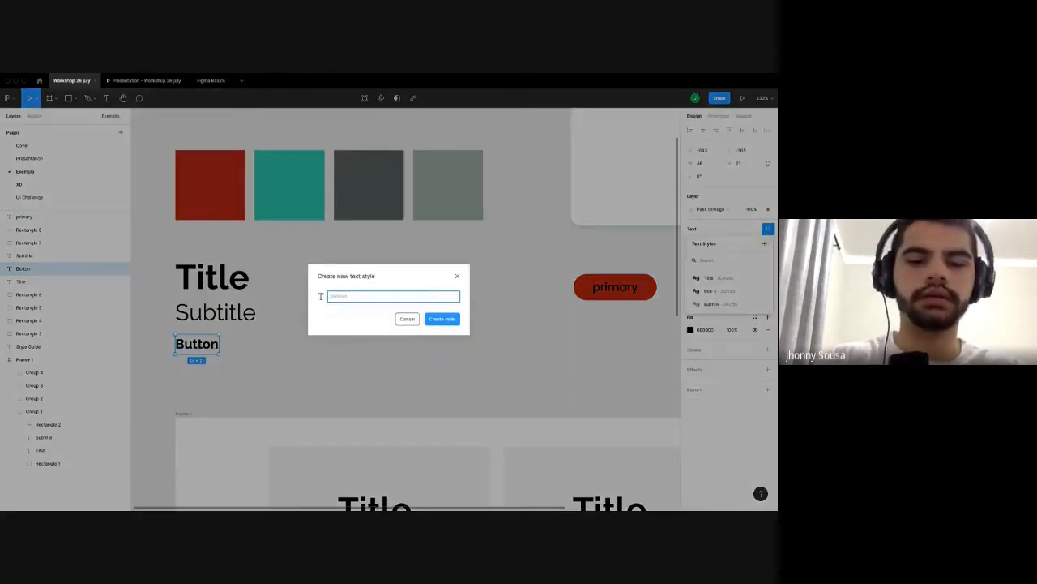
text(primary-btn)
key(Return)
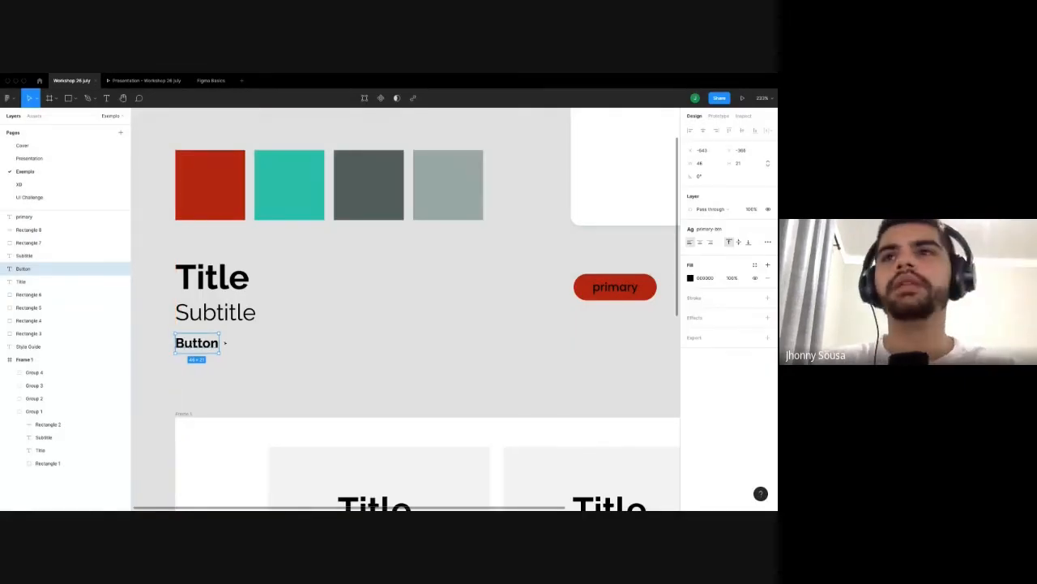
Duplicate the light grey color swatch directly below the original and detach the copy from its color style.
click(609, 290)
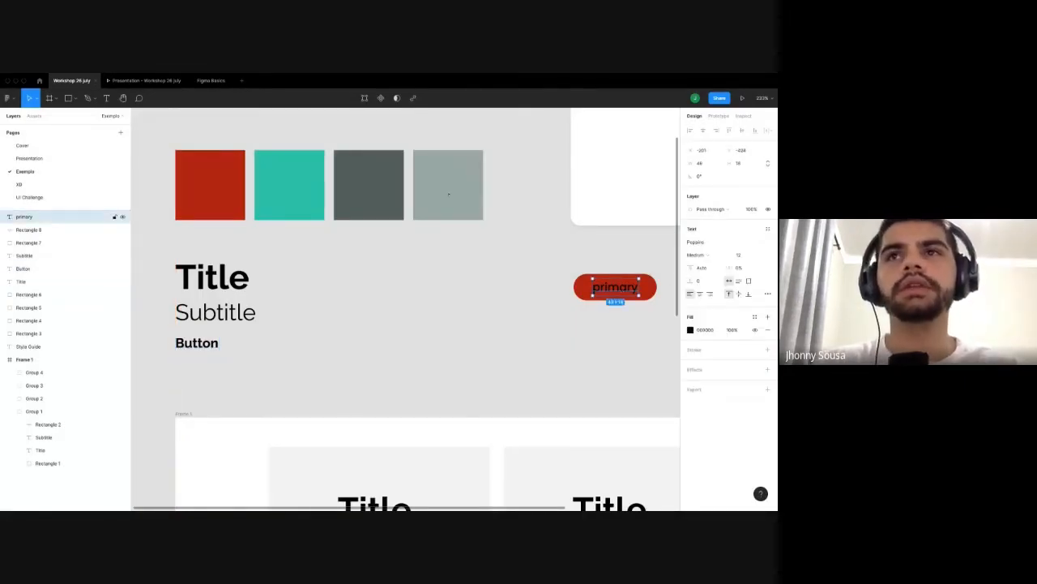
click(449, 175)
drag(449, 176, 443, 257)
click(691, 229)
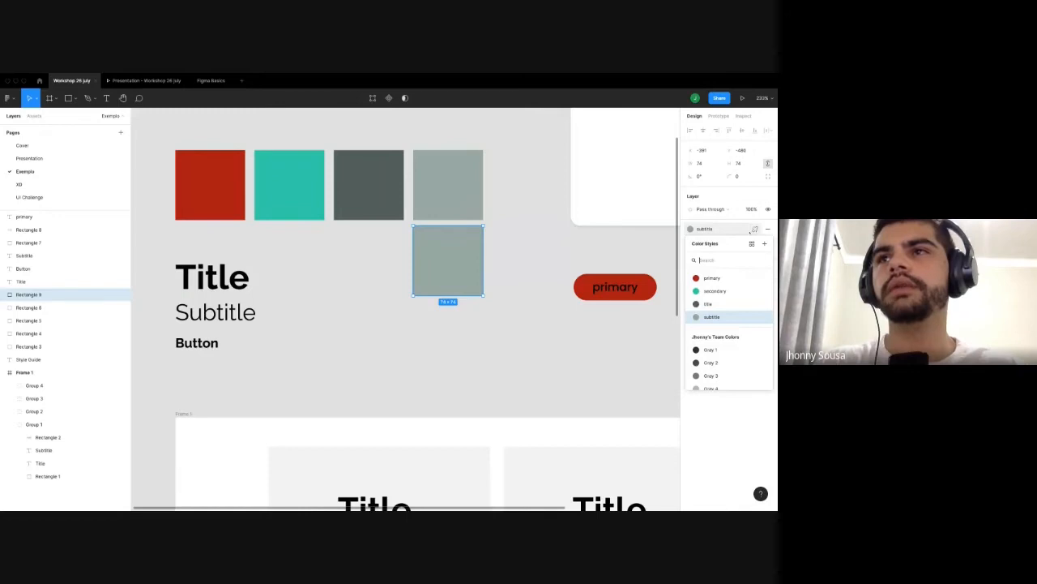
click(754, 229)
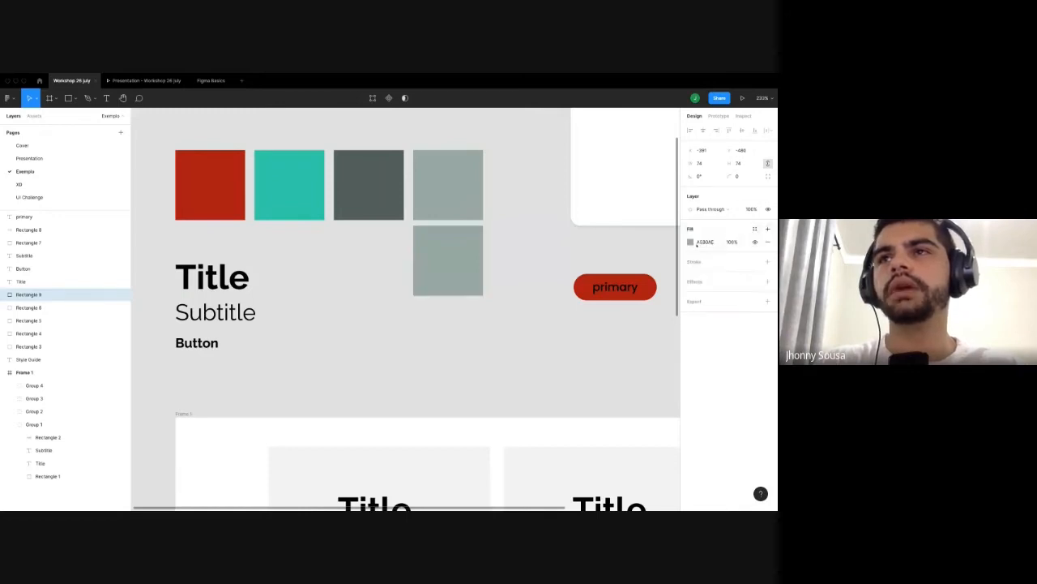
Set the duplicated swatch's fill color to FAFAFA.
click(690, 242)
text(F8F8F8)
key(Return)
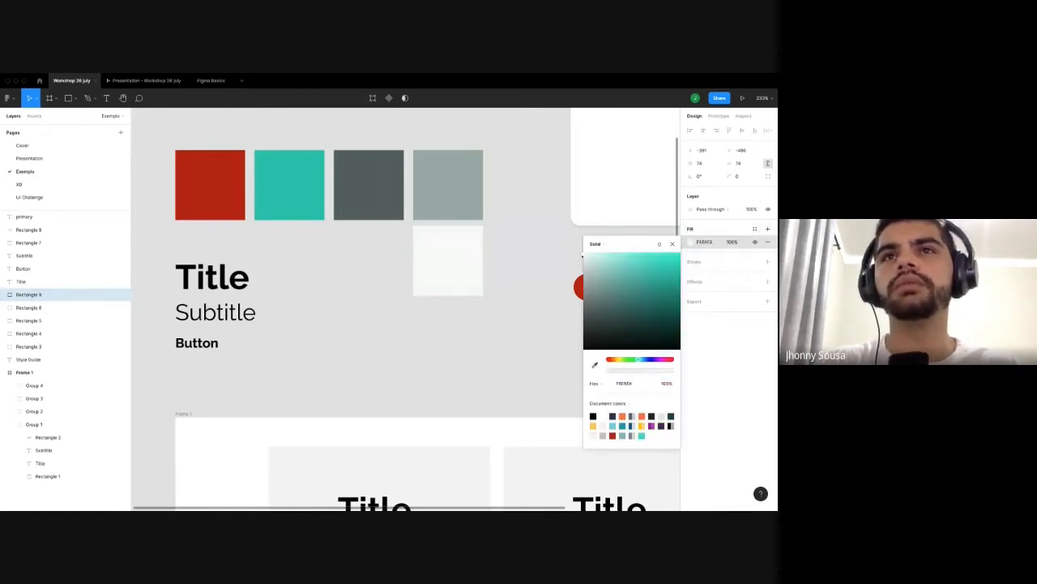
click(581, 258)
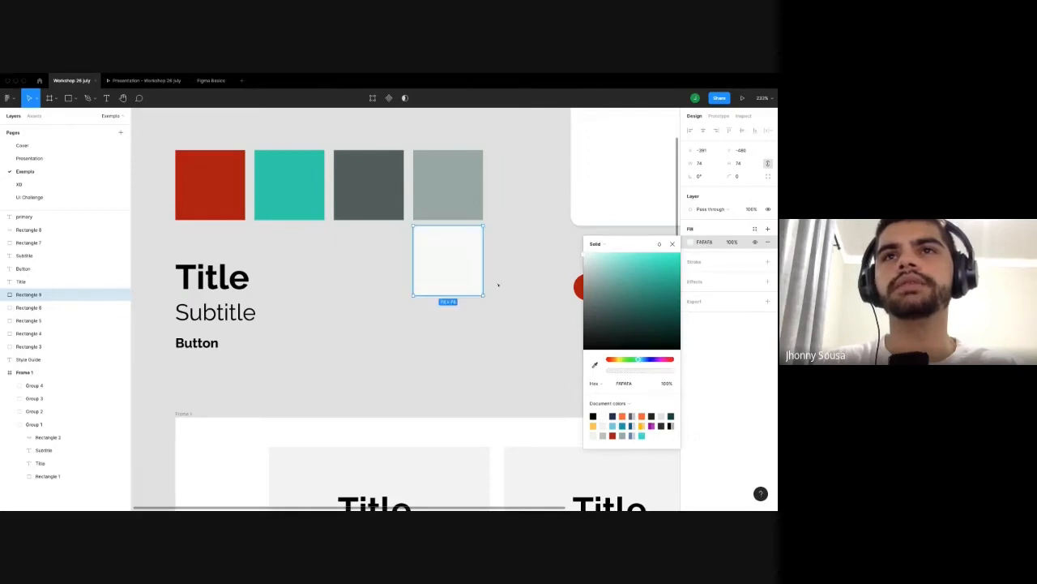
key(Escape)
key(Escape)
Save the off-white swatch's fill as a new color style named white.
click(464, 270)
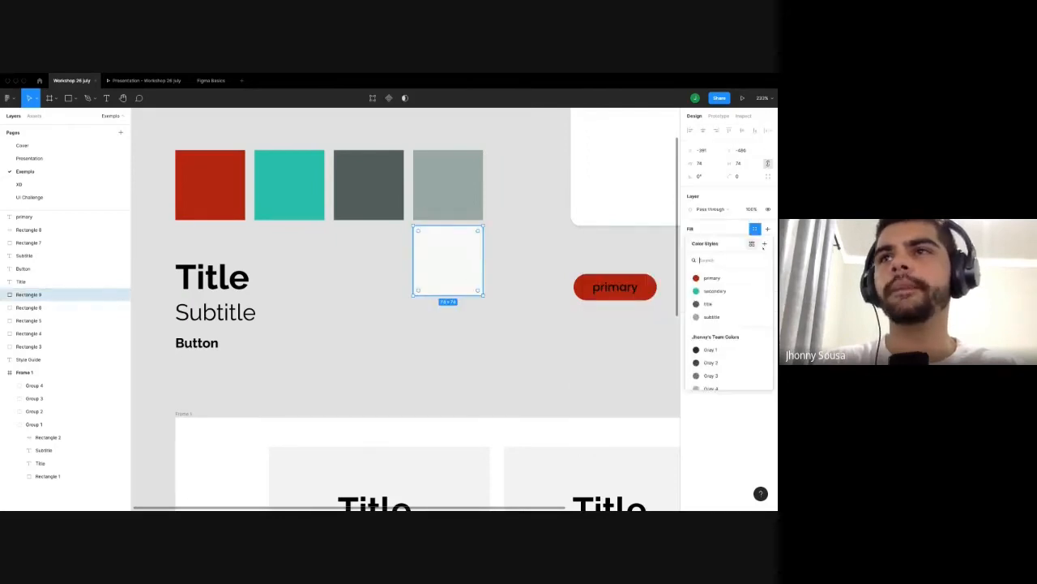
click(755, 228)
click(764, 243)
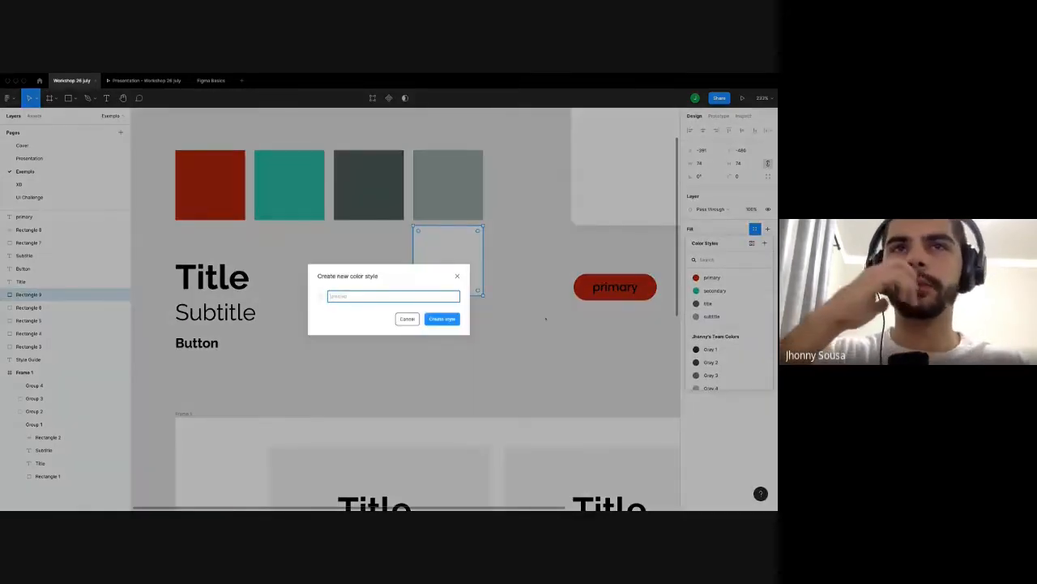
text(cons)
key(BackSpace)
key(BackSpace)
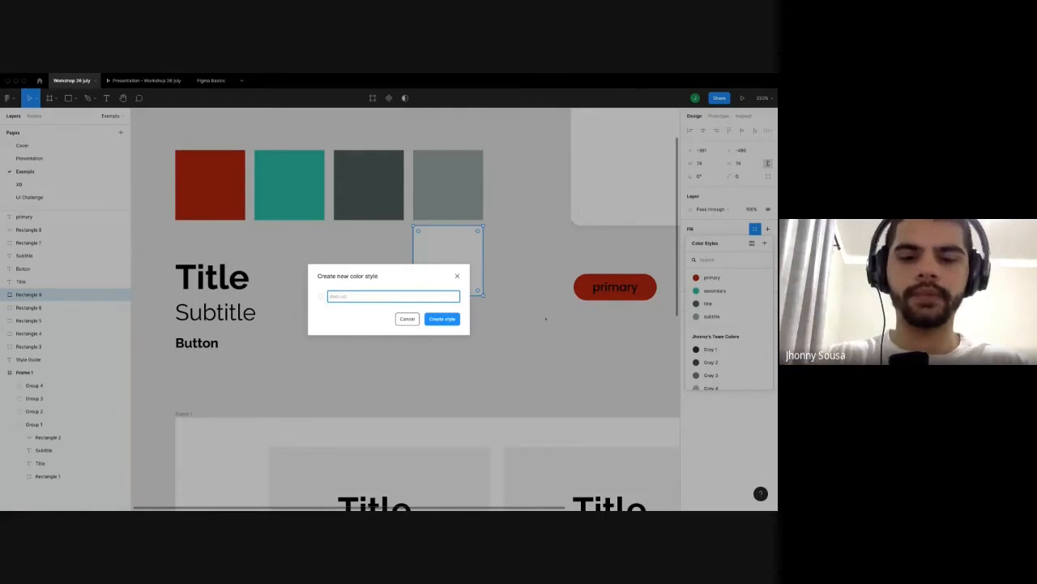
text(white)
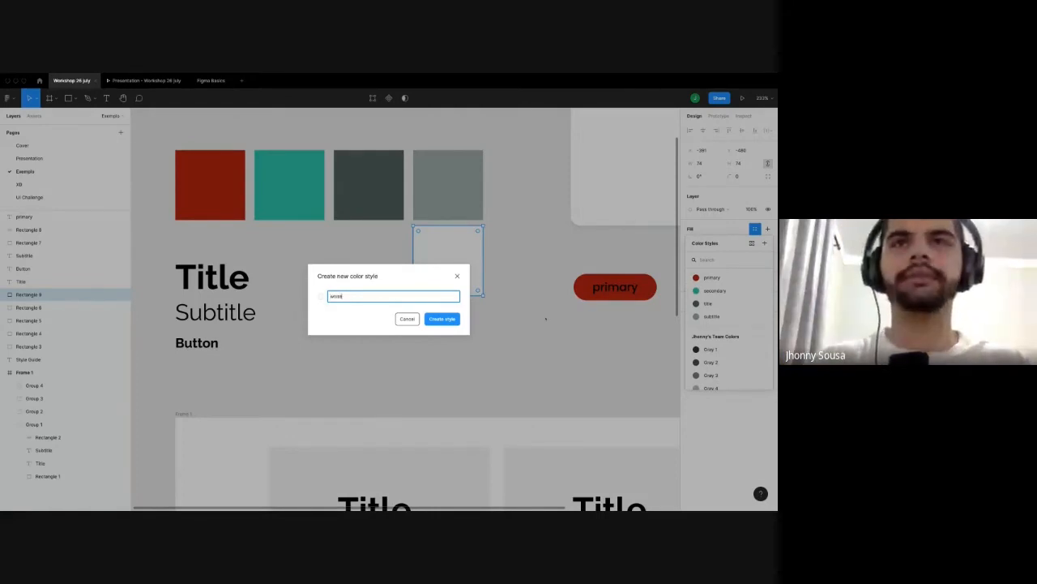
key(Return)
Apply the primary-btn text style to the red button's label and reposition the label within the pill.
scroll(547, 319, right, 2)
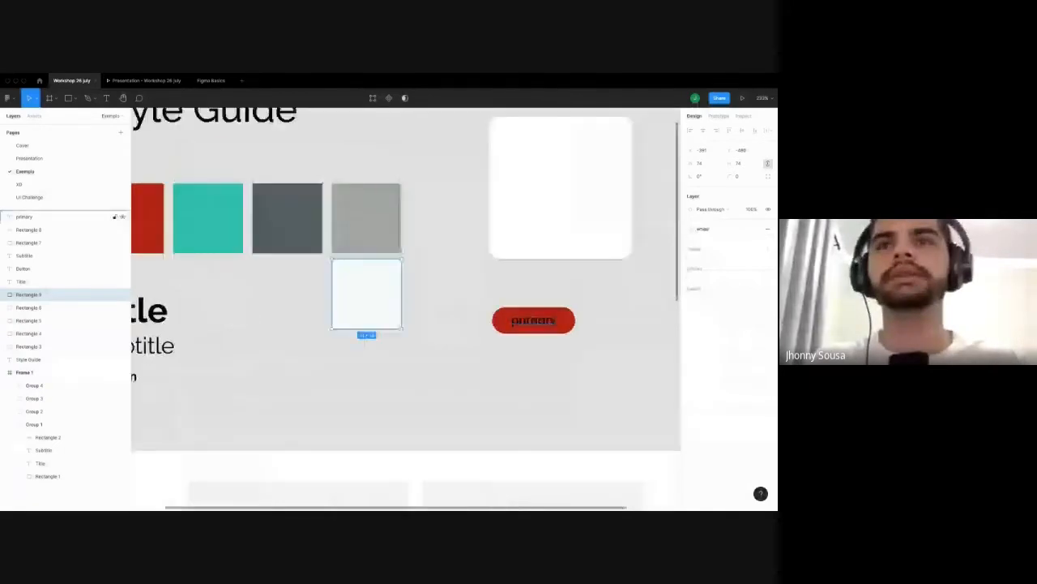
click(24, 217)
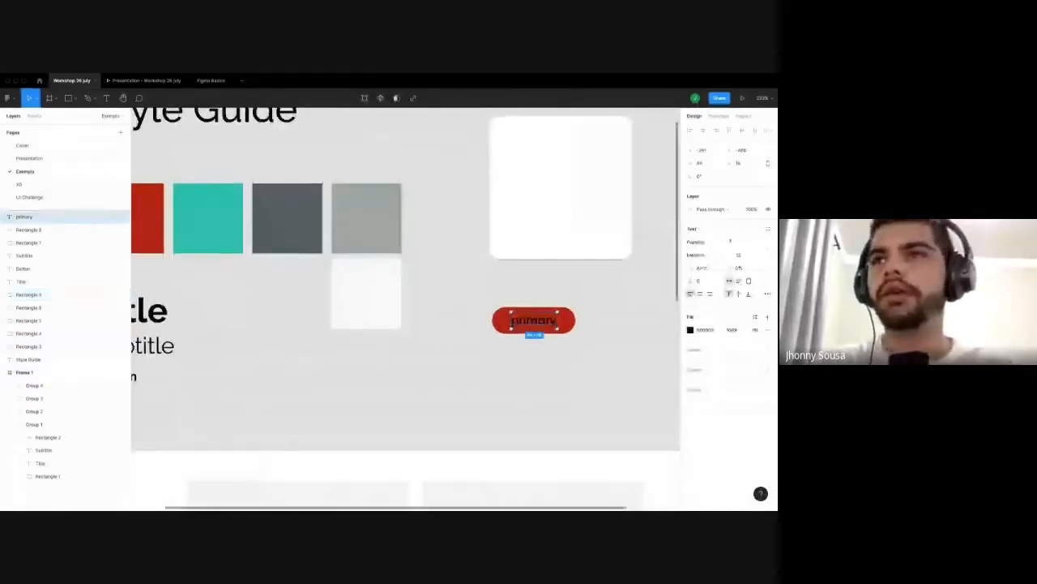
scroll(572, 325, up, 5)
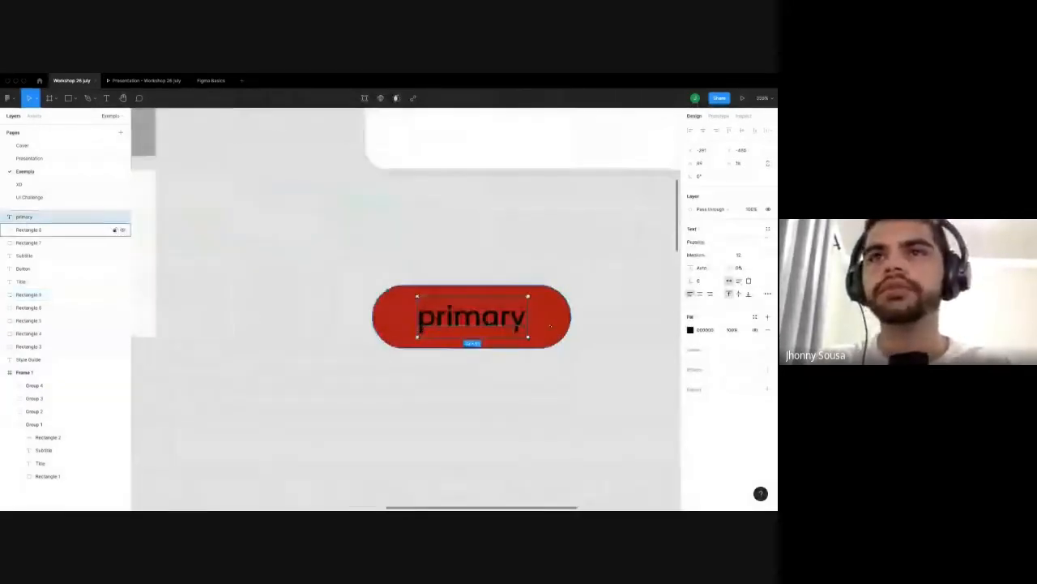
click(767, 228)
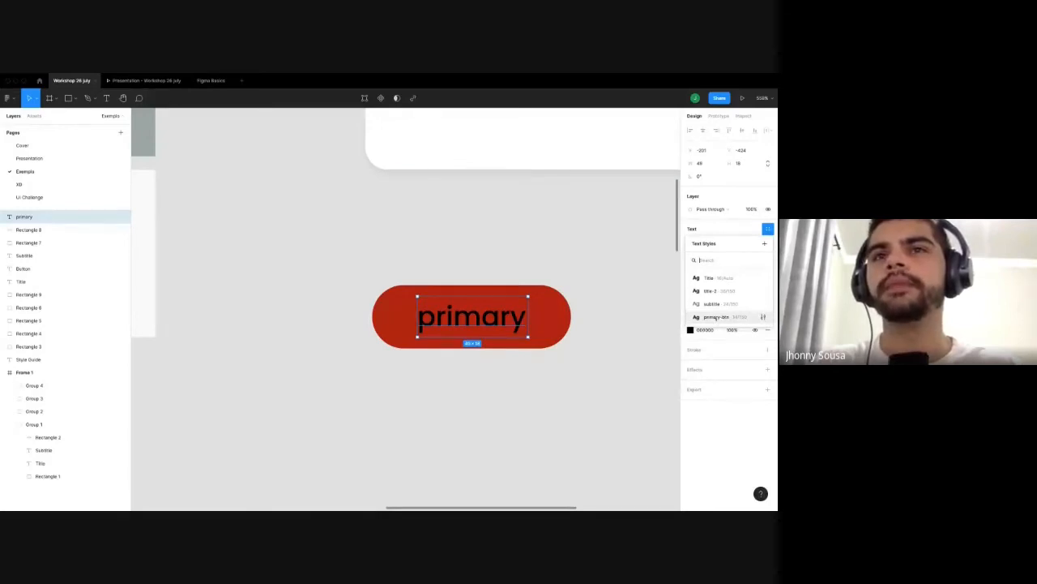
click(716, 317)
drag(483, 323, 479, 319)
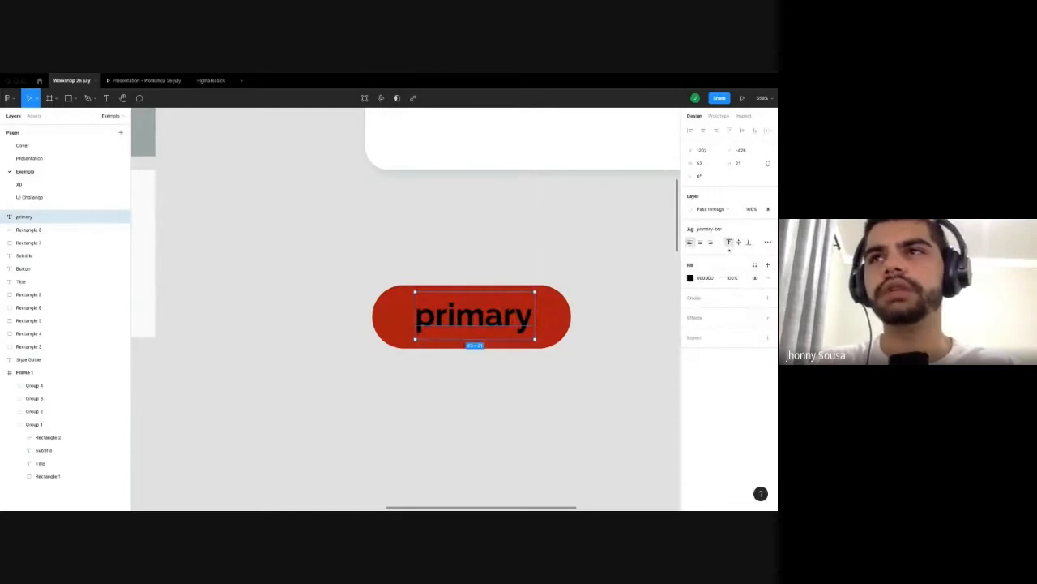
Apply the white color style to the button label and center it horizontally on the red pill.
click(754, 264)
click(710, 366)
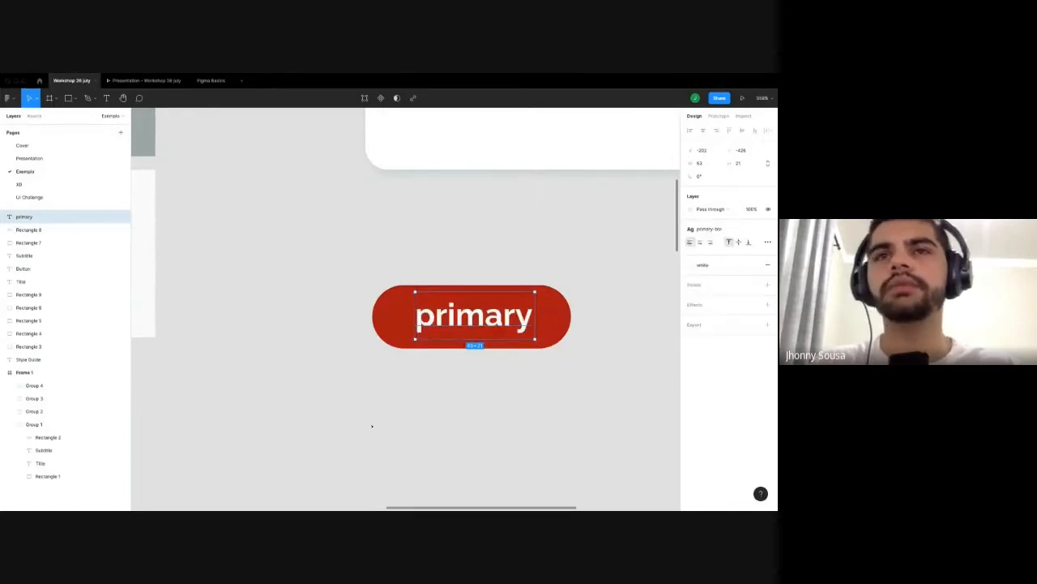
drag(480, 318, 478, 319)
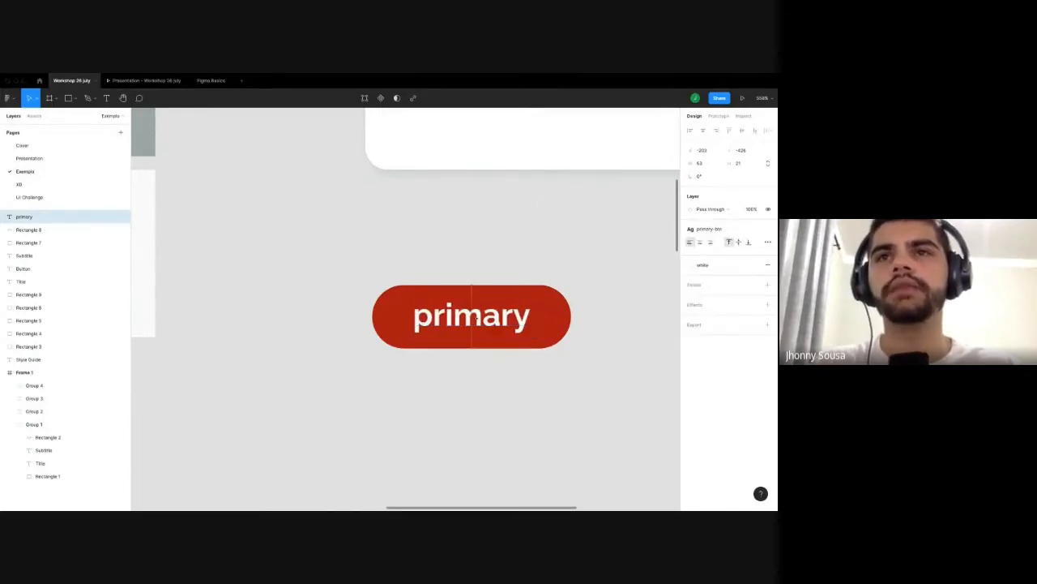
Create a component from the button label together with its red rounded rectangle.
shift+click(32, 230)
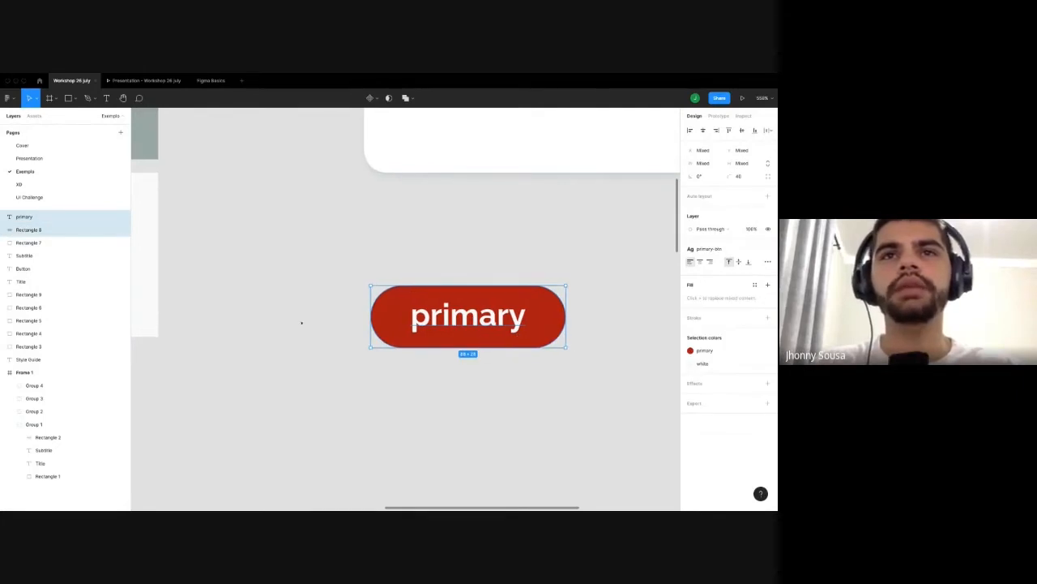
scroll(302, 322, up, 3)
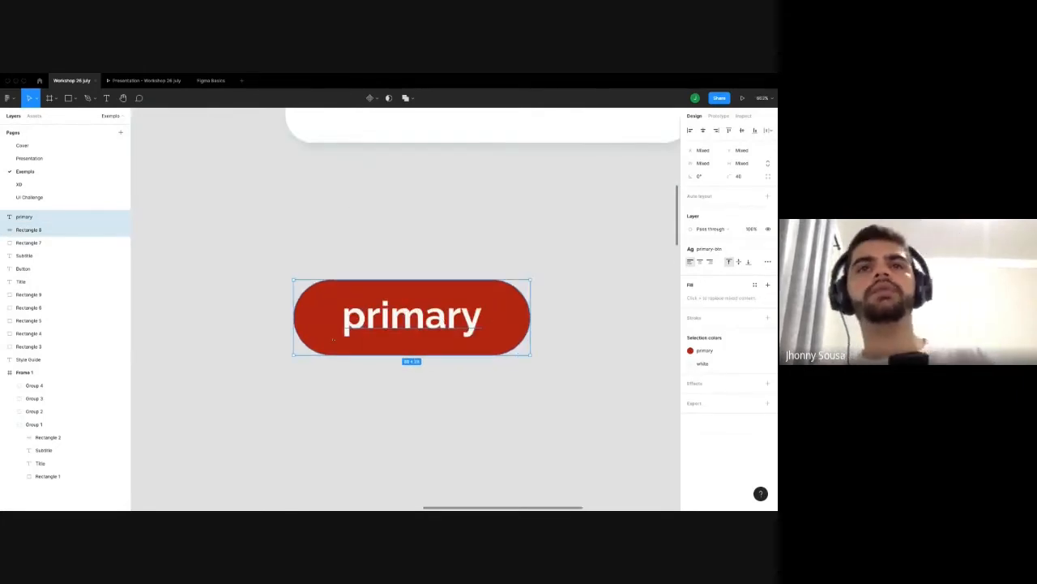
scroll(332, 336, down, 2)
right_click(378, 277)
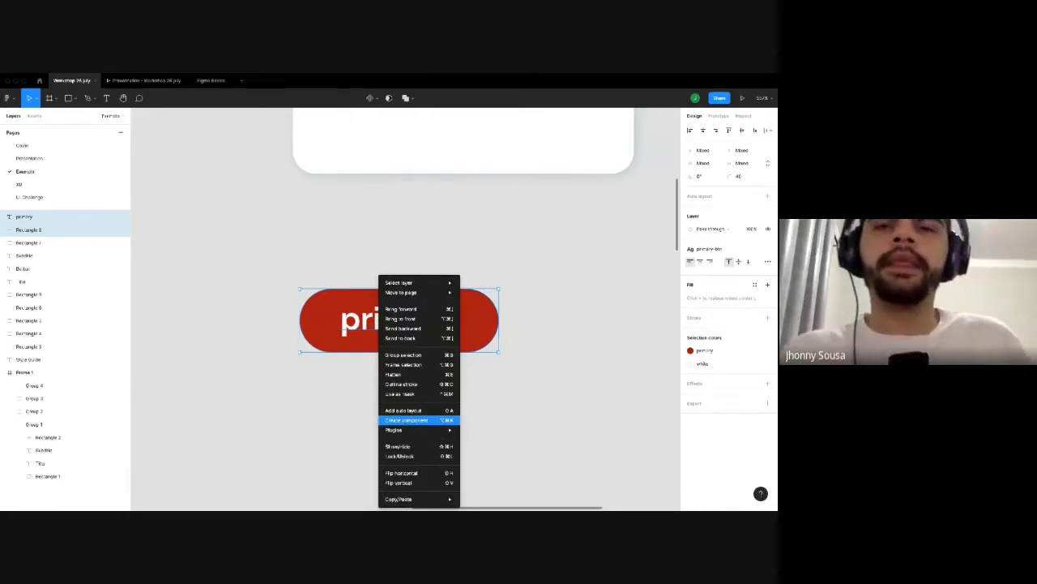
right_click(388, 320)
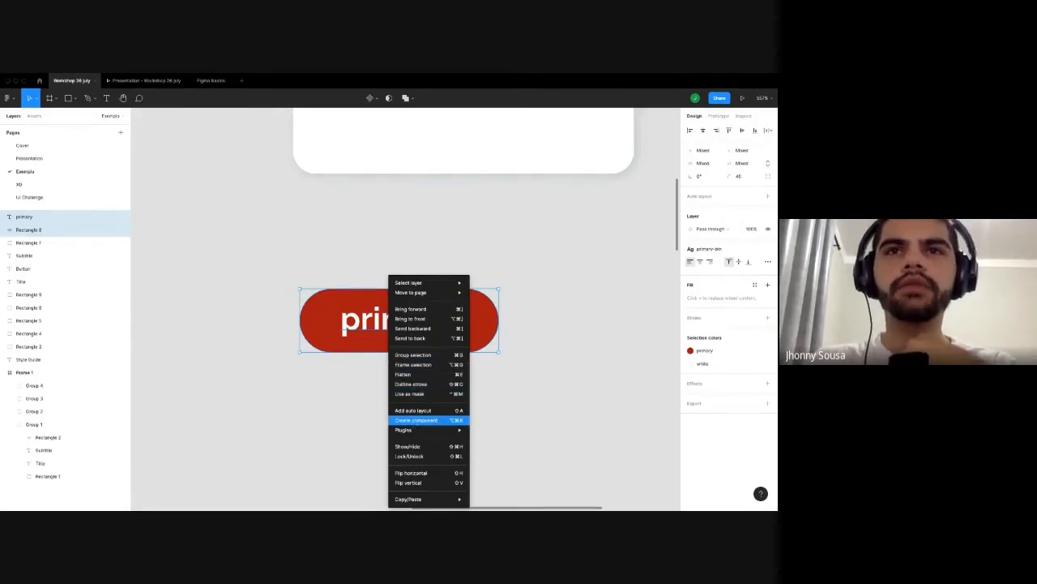
click(416, 420)
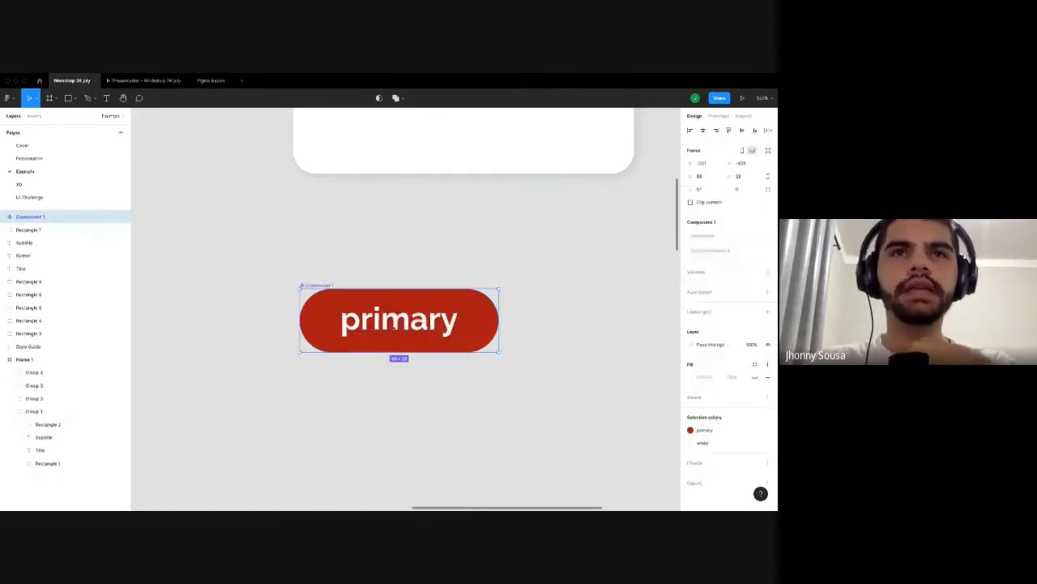
double_click(30, 216)
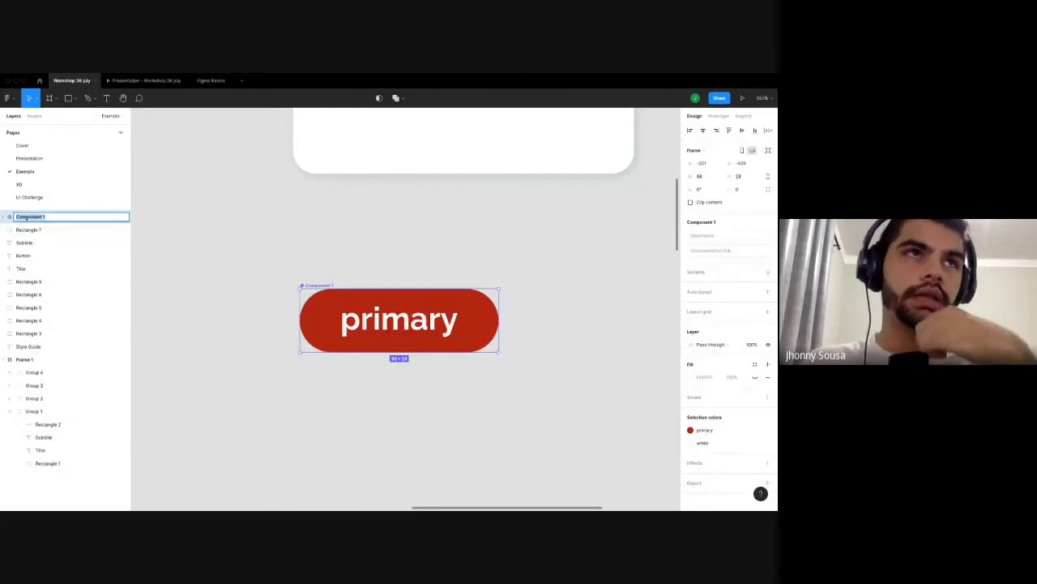
key(Escape)
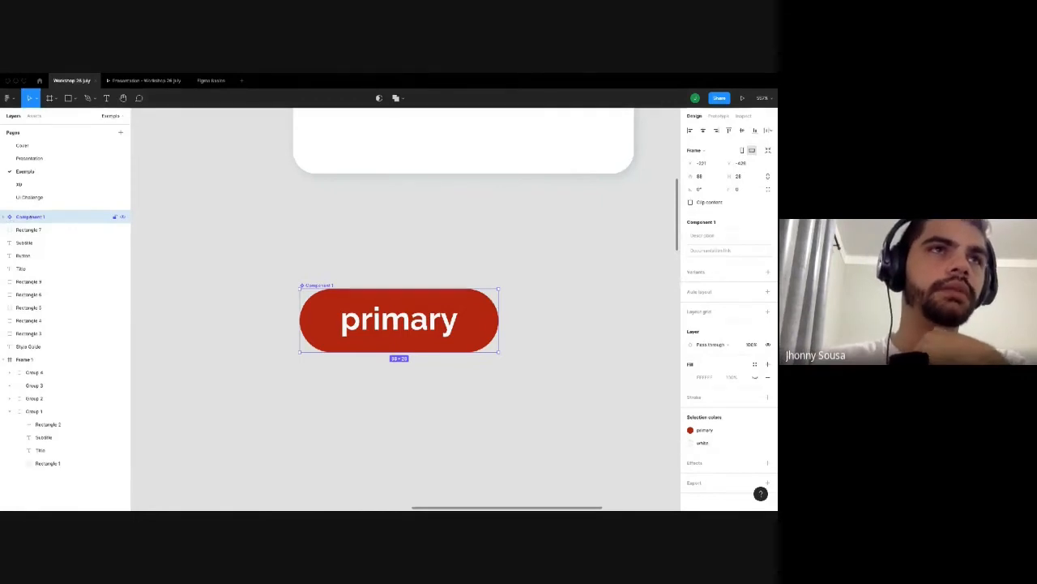
double_click(9, 218)
key(Escape)
key(Escape)
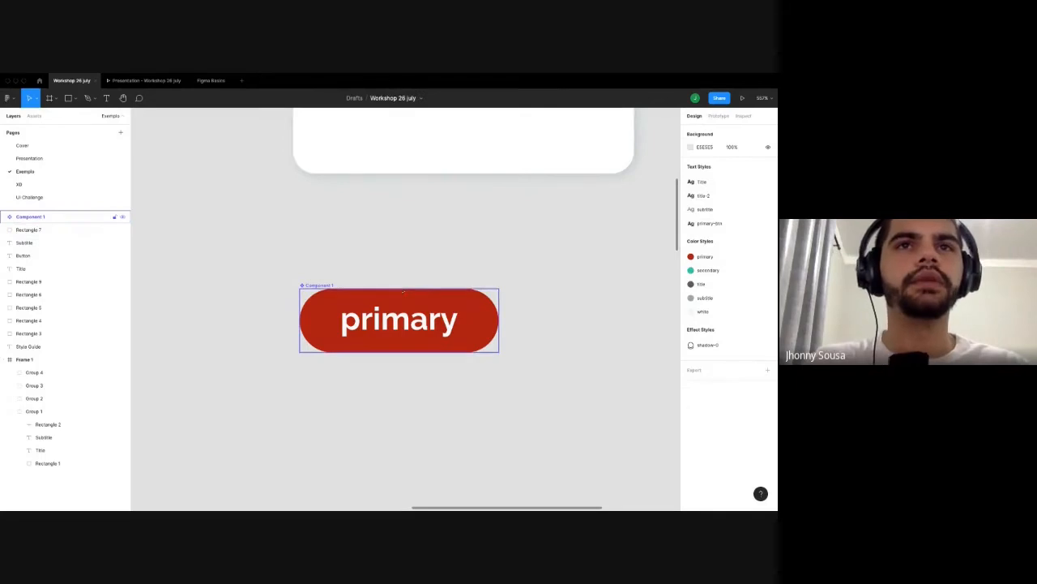
Move the button component up a little and place a copy of it below, spaced well apart from the original.
key(ctrl+z)
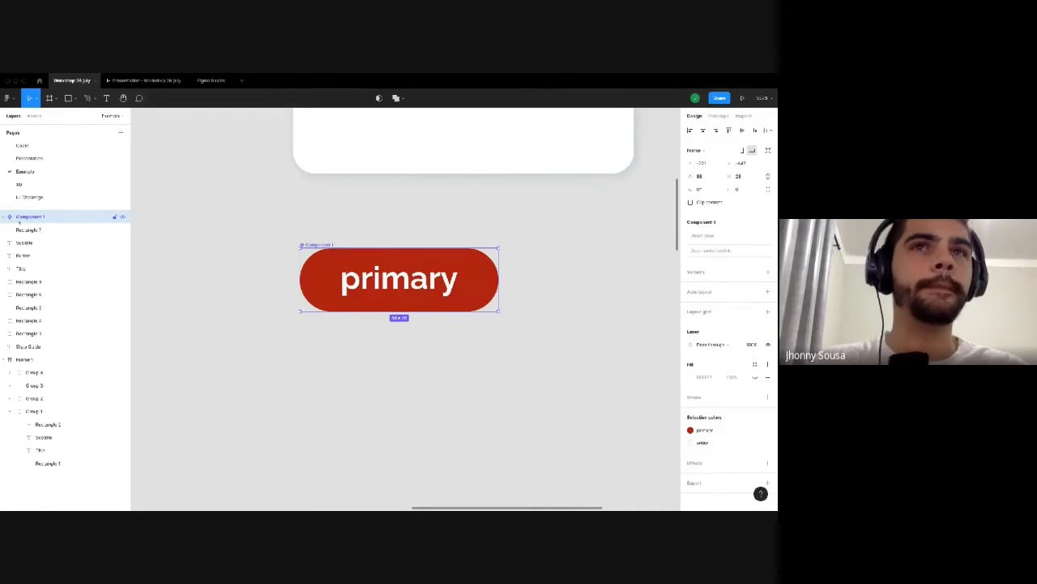
key(ctrl+d)
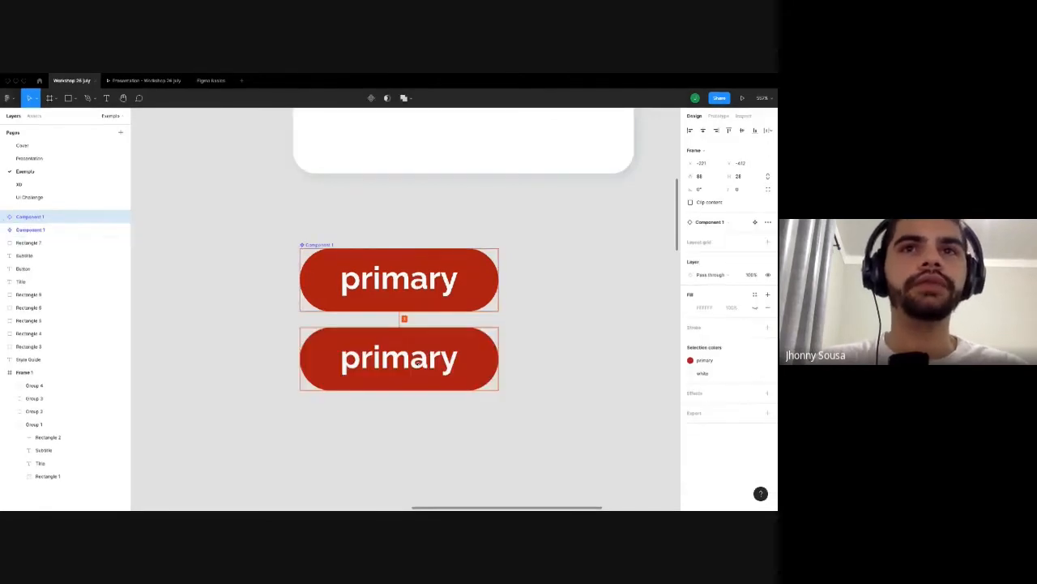
drag(417, 390, 418, 397)
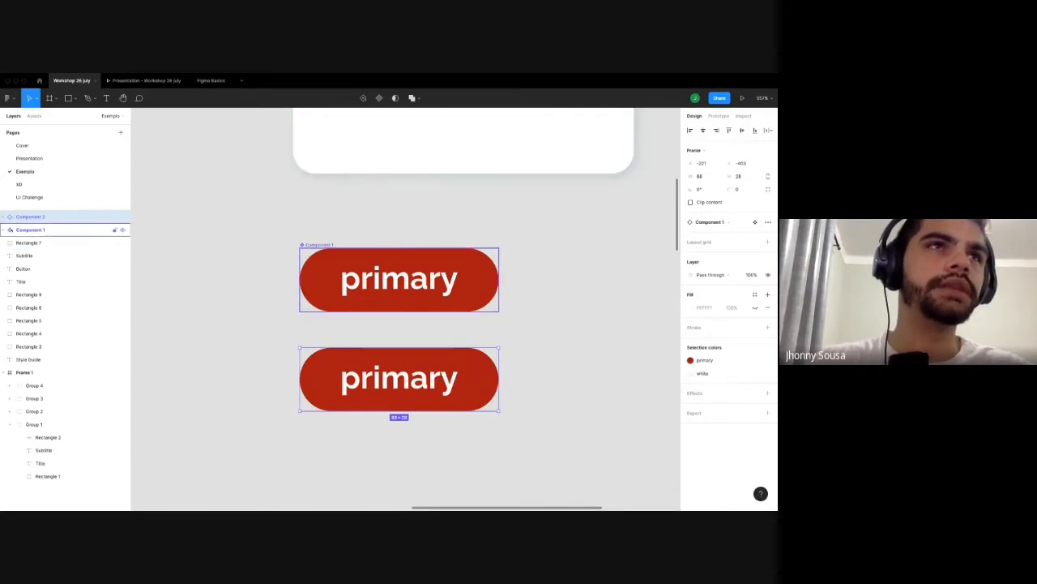
click(11, 230)
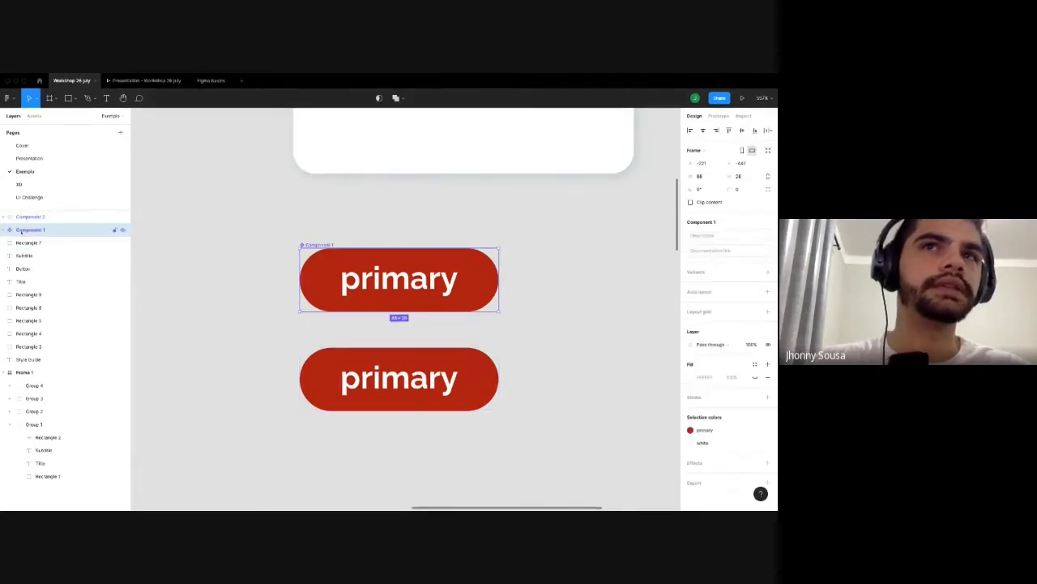
click(21, 217)
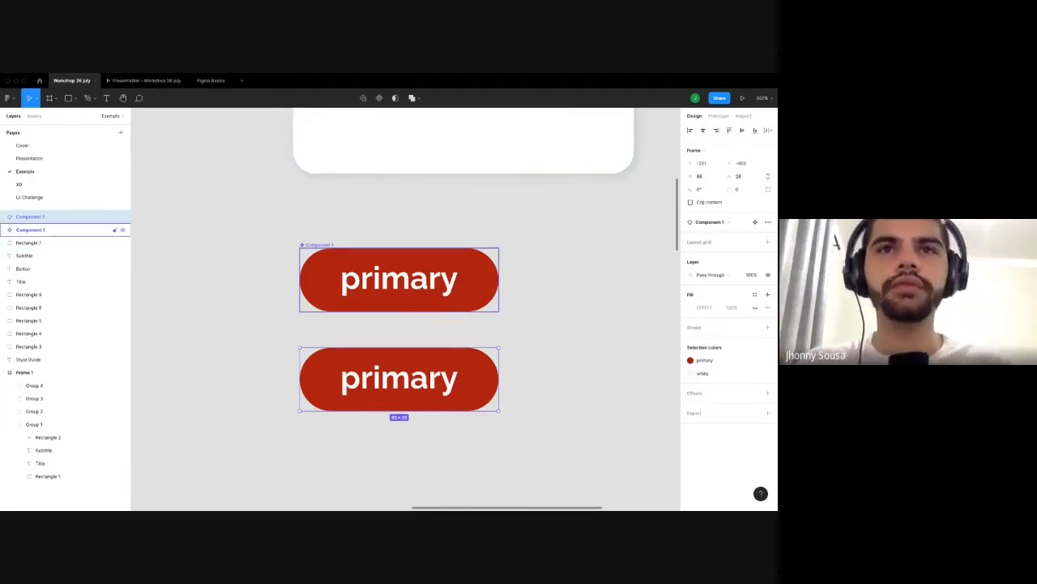
drag(385, 412, 385, 448)
Try the secondary and subtitle color styles on the main button component's red background, undoing each change.
click(466, 302)
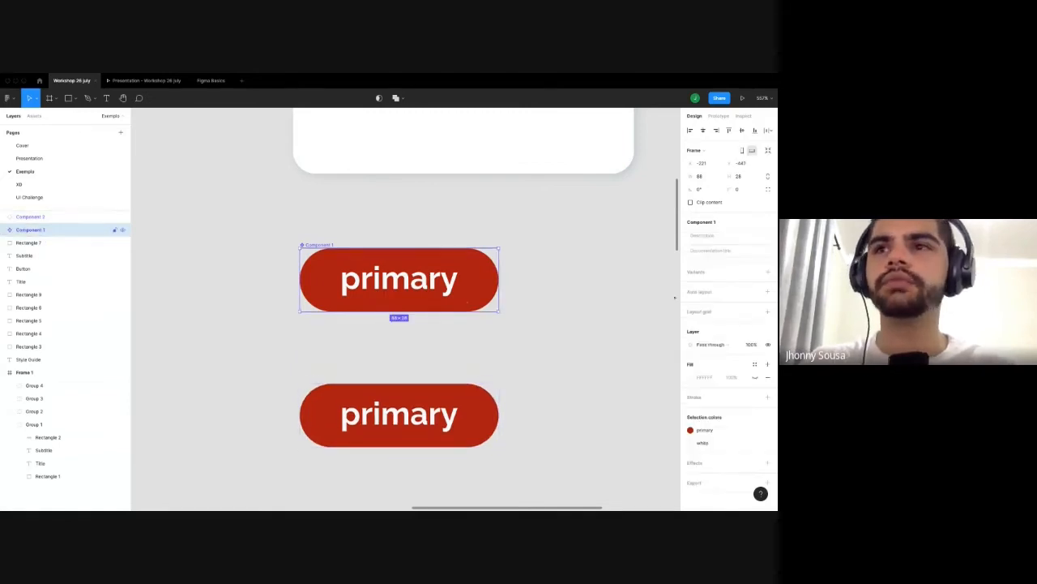
click(690, 429)
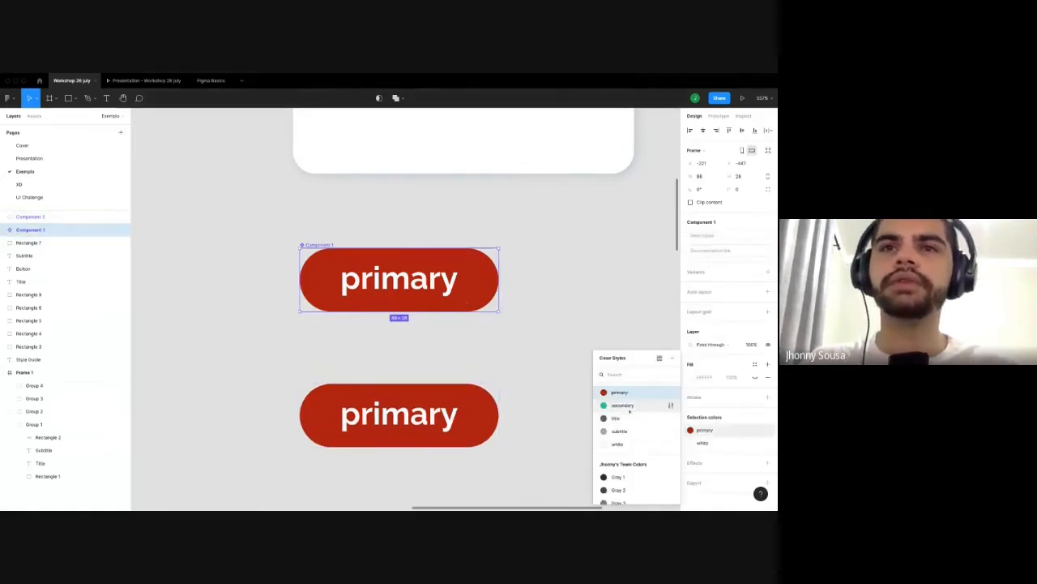
click(629, 411)
key(ctrl+z)
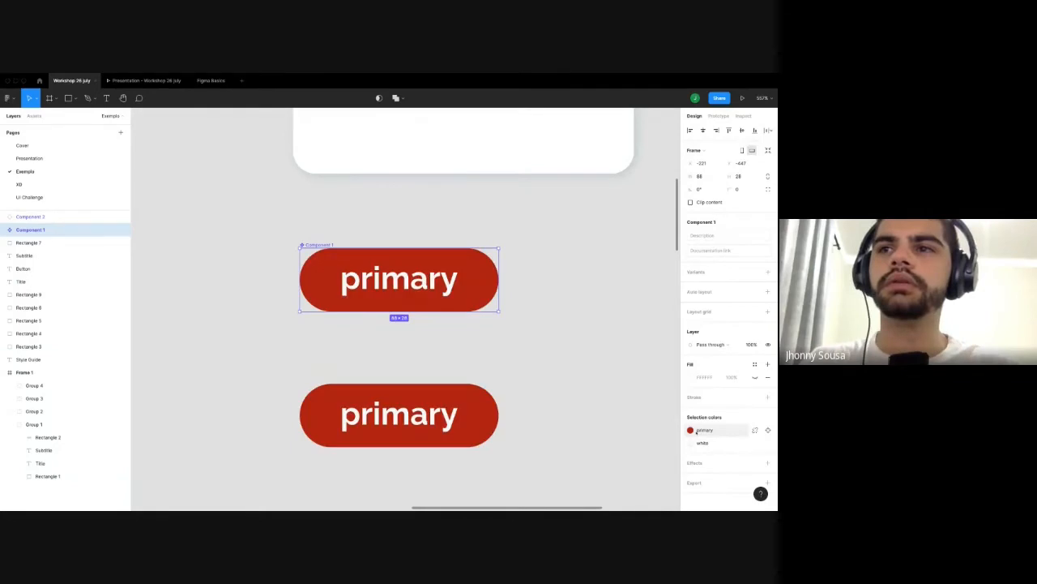
click(689, 430)
click(619, 430)
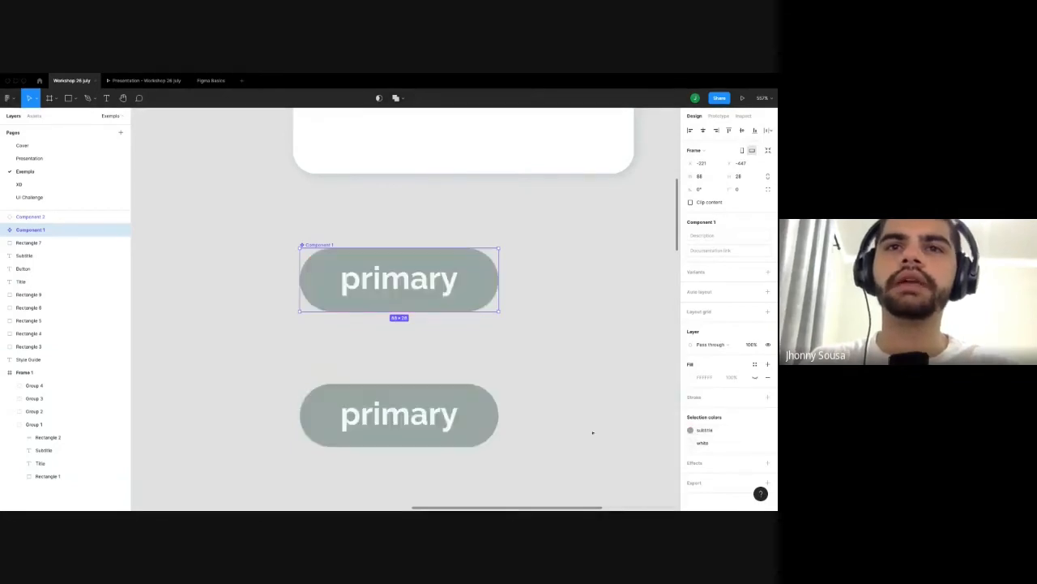
key(ctrl+z)
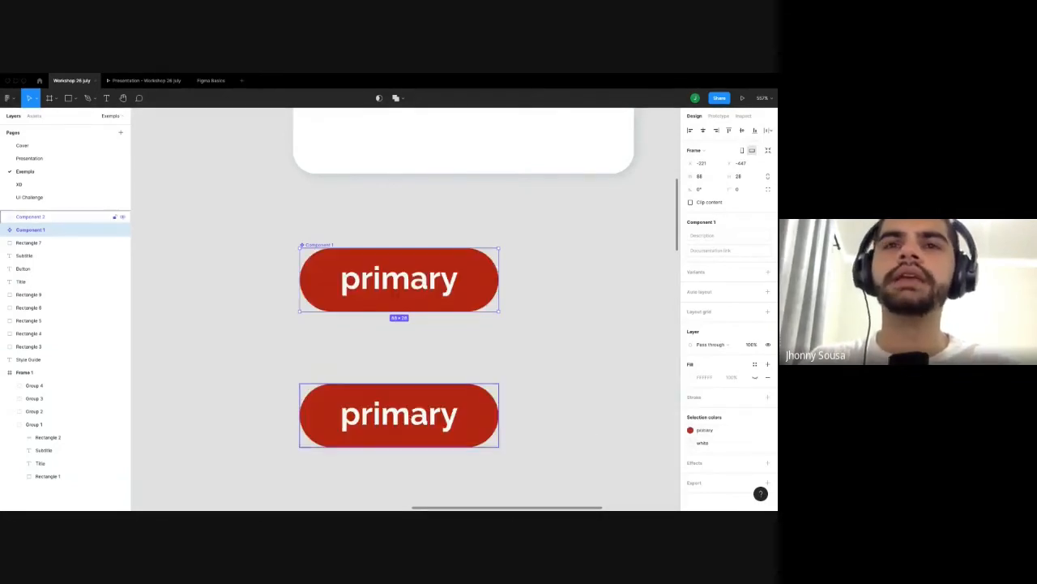
click(410, 438)
scroll(410, 409, down, 2)
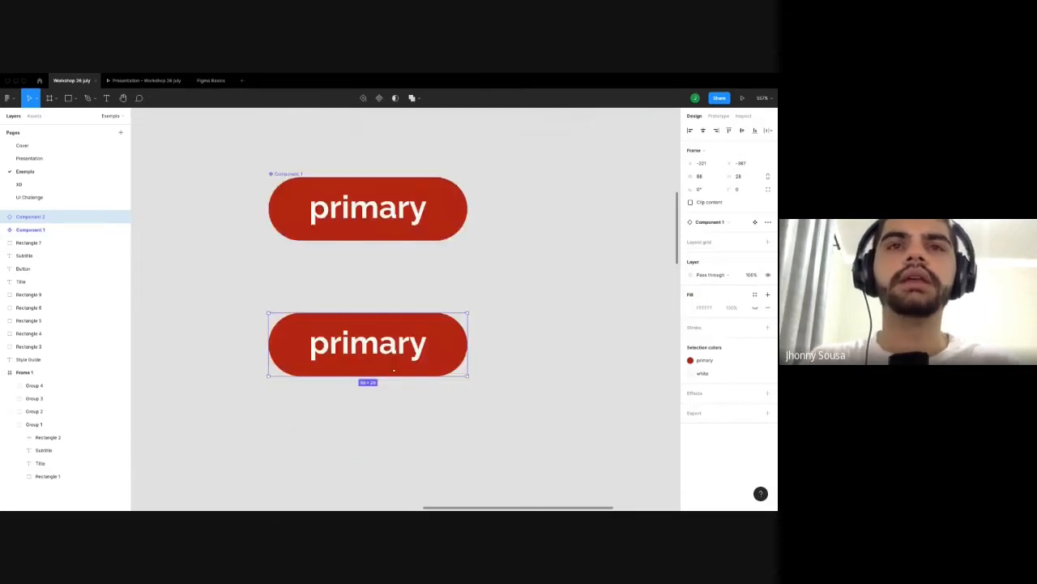
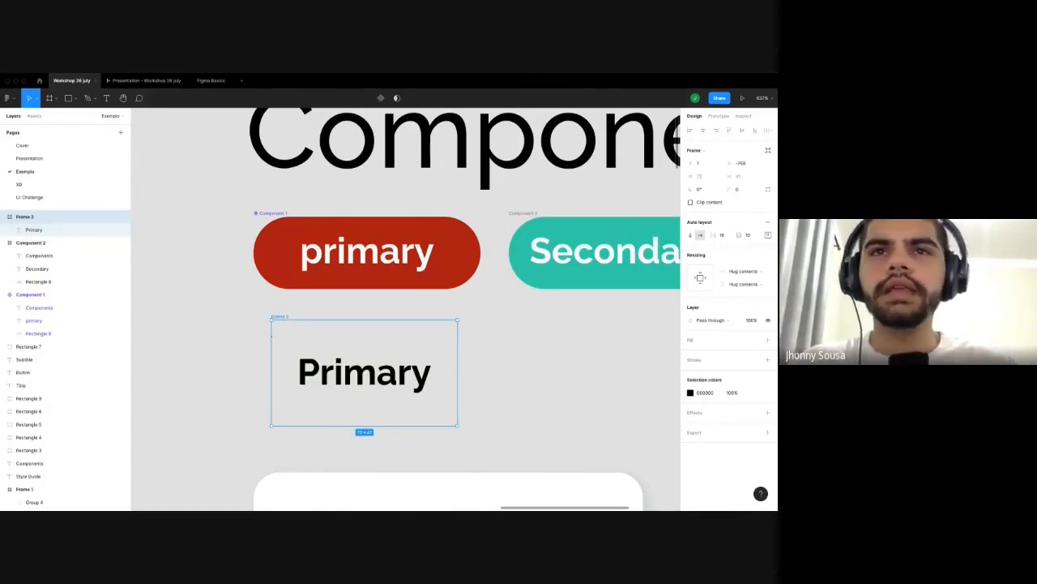
Apply the primary color style to the auto layout frame's fill and the white color style to its Primary label.
click(692, 340)
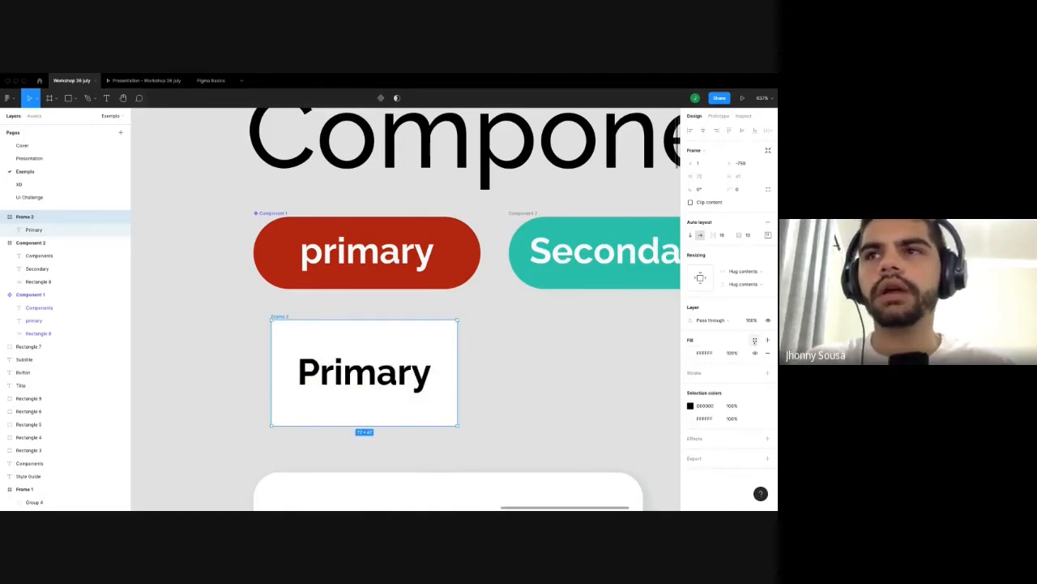
click(754, 340)
click(711, 390)
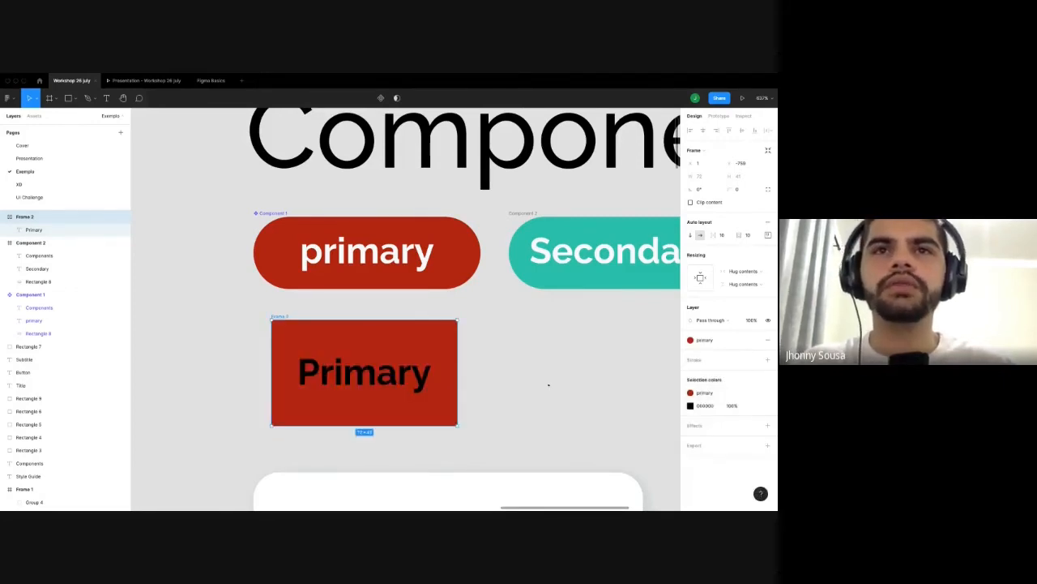
click(405, 375)
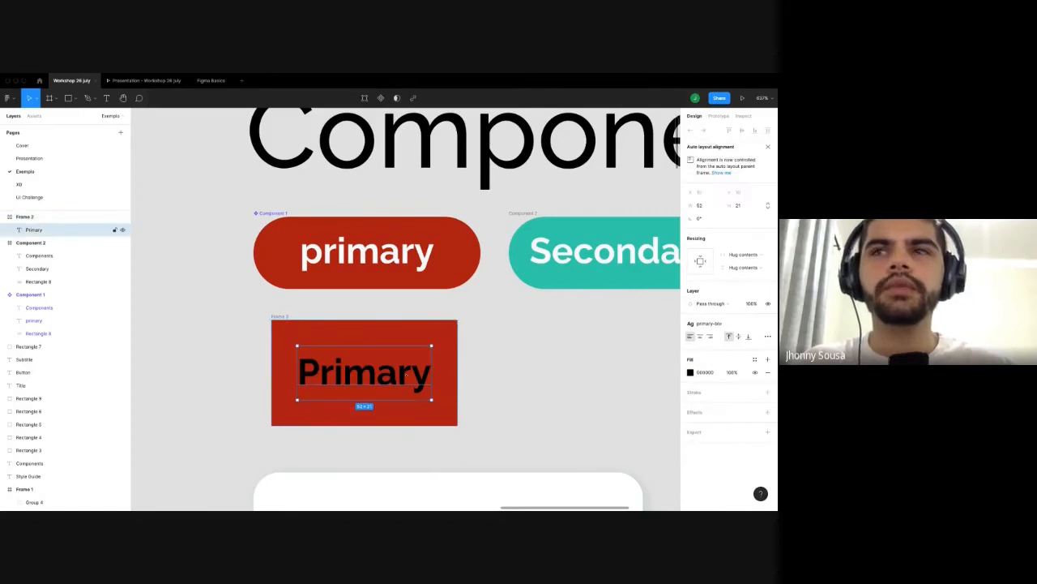
click(754, 359)
click(709, 449)
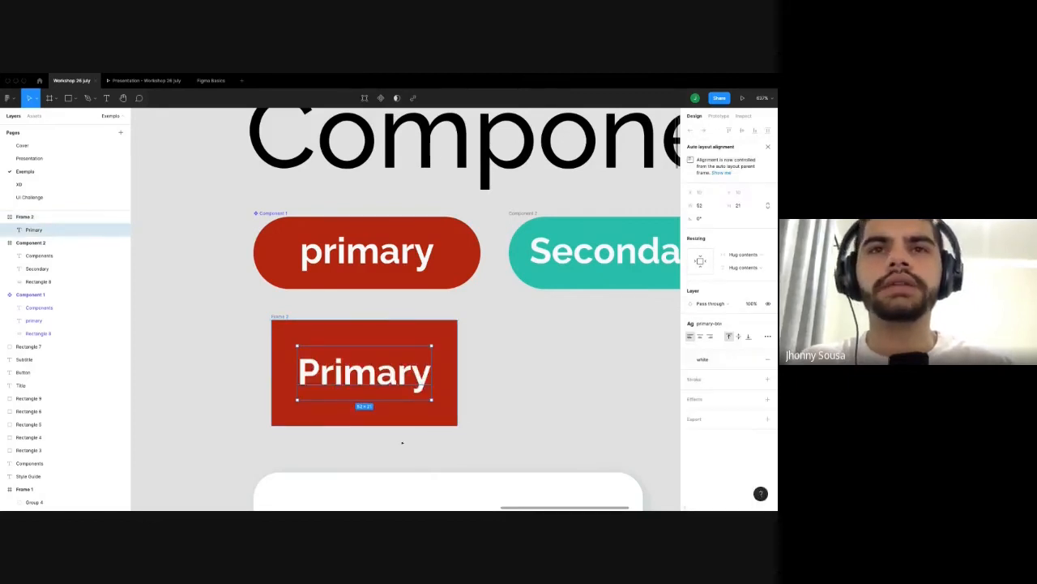
click(502, 400)
Set the corner radius of the red auto layout frame to 40.
click(282, 317)
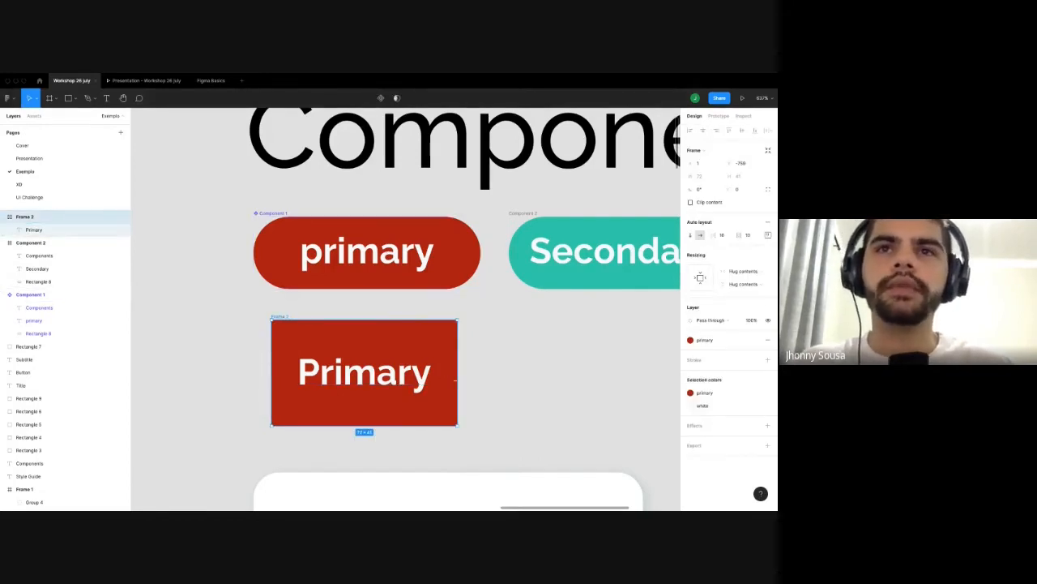
mouse_move(457, 377)
mouse_down()
mouse_move(514, 378)
mouse_move(342, 387)
mouse_move(419, 394)
mouse_move(457, 381)
mouse_up()
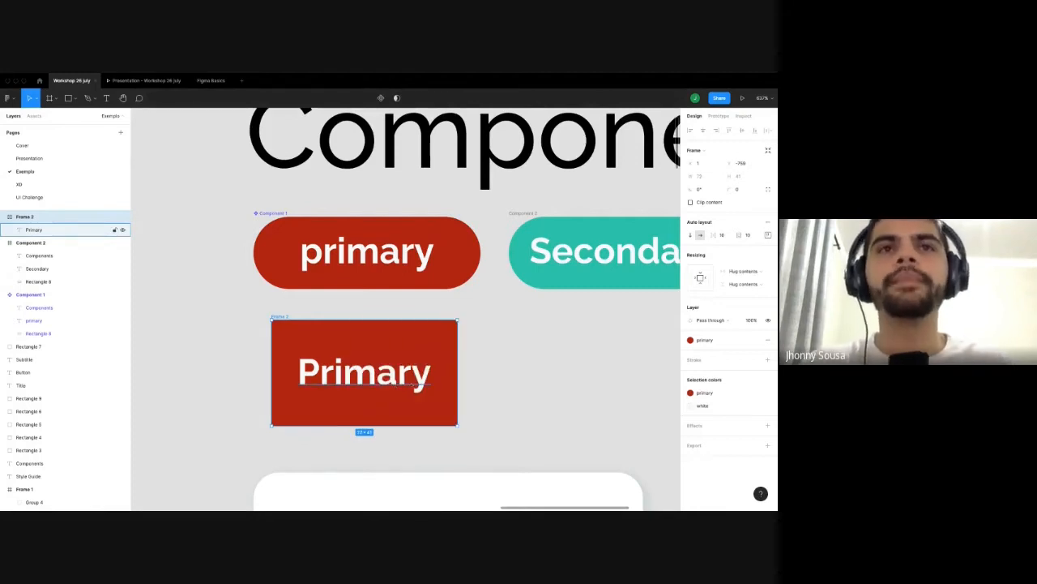
scroll(324, 308, down, 1)
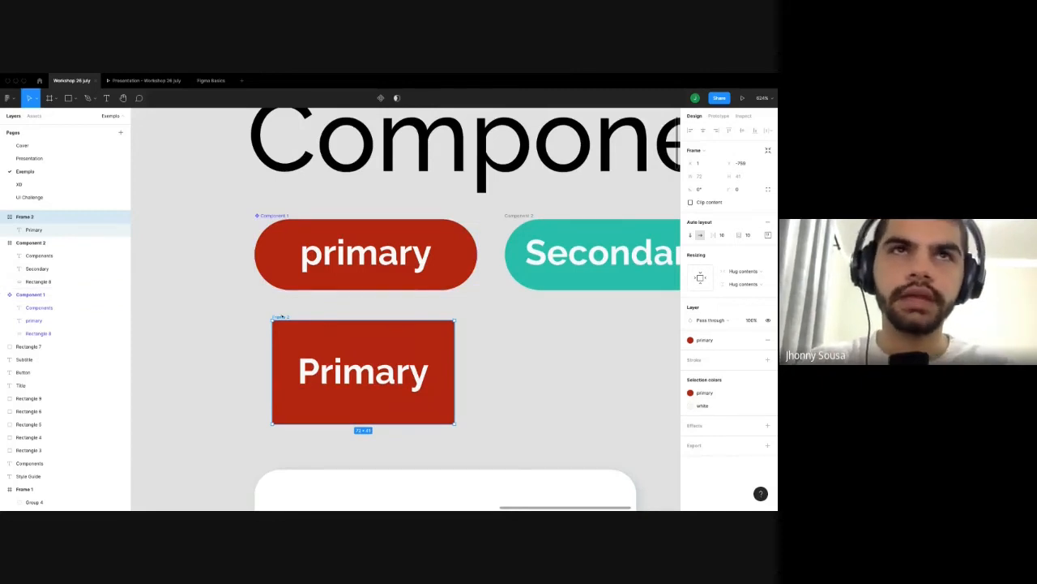
click(739, 189)
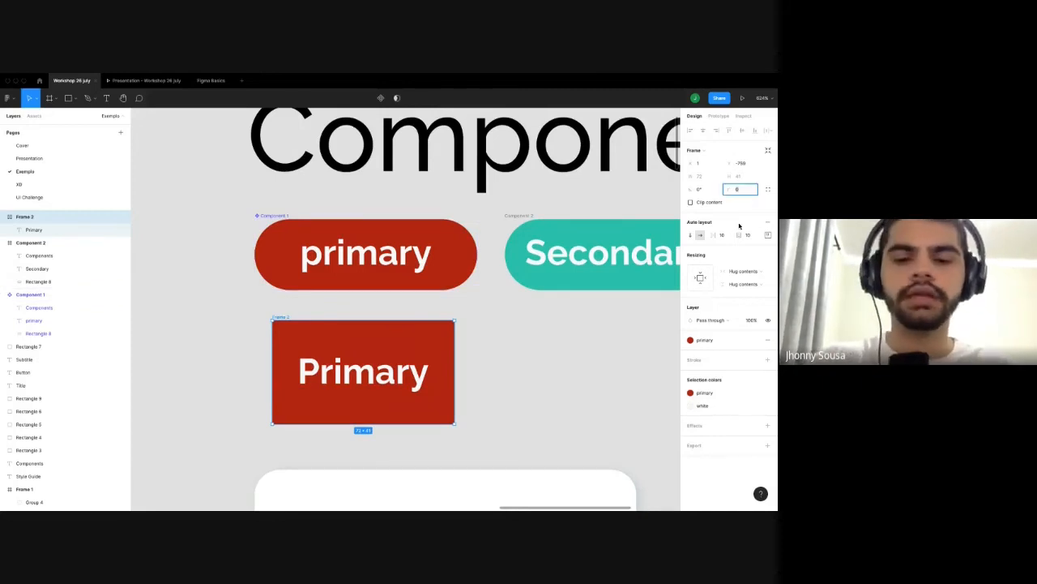
text(40)
key(Return)
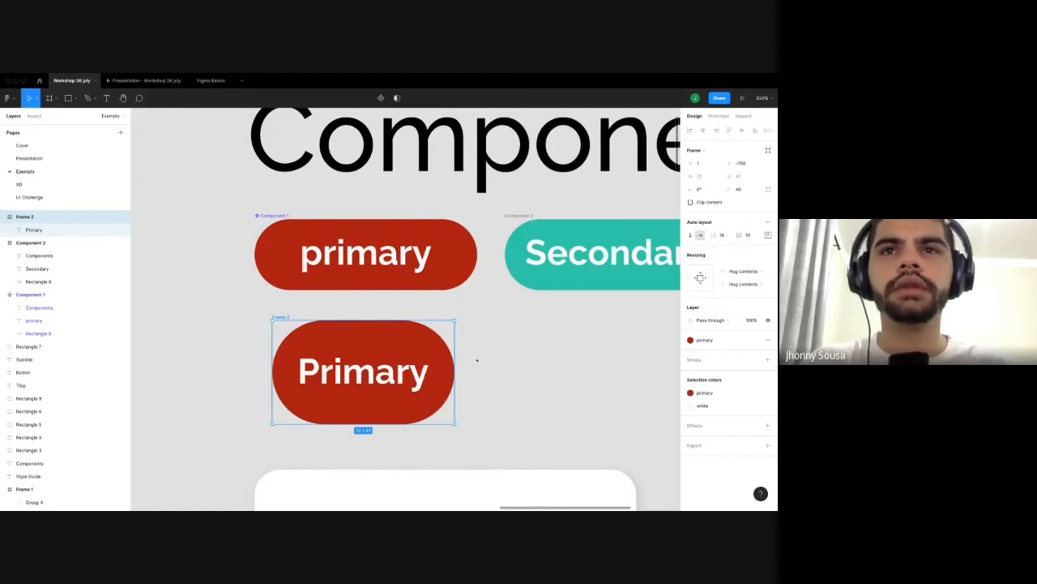
Resize the rounded auto layout frame around the Primary label to about 100 × 30.
mouse_move(462, 378)
mouse_down()
mouse_move(530, 374)
mouse_move(452, 373)
mouse_up()
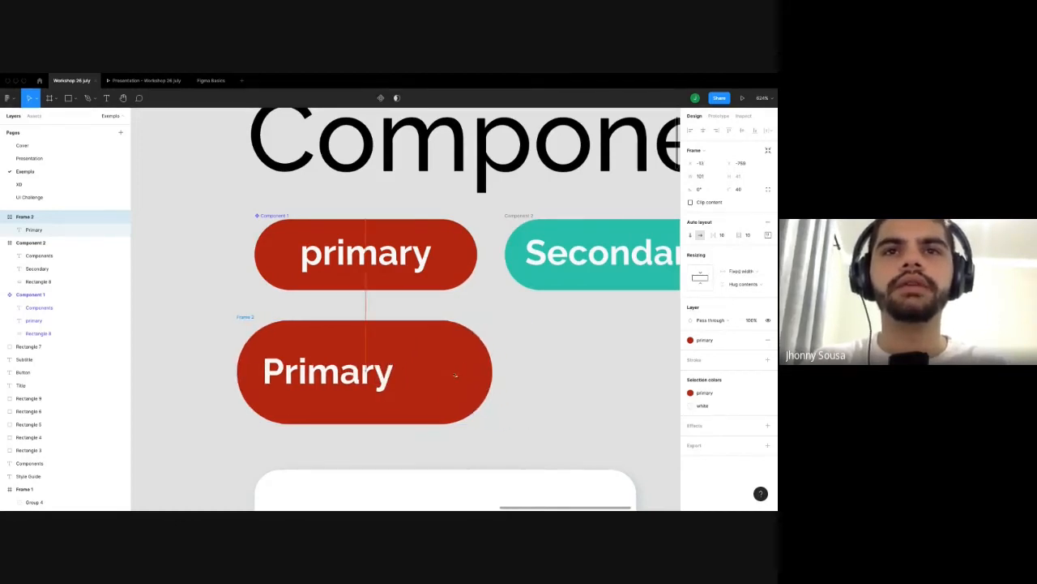
drag(377, 423, 378, 396)
drag(492, 361, 490, 361)
click(369, 387)
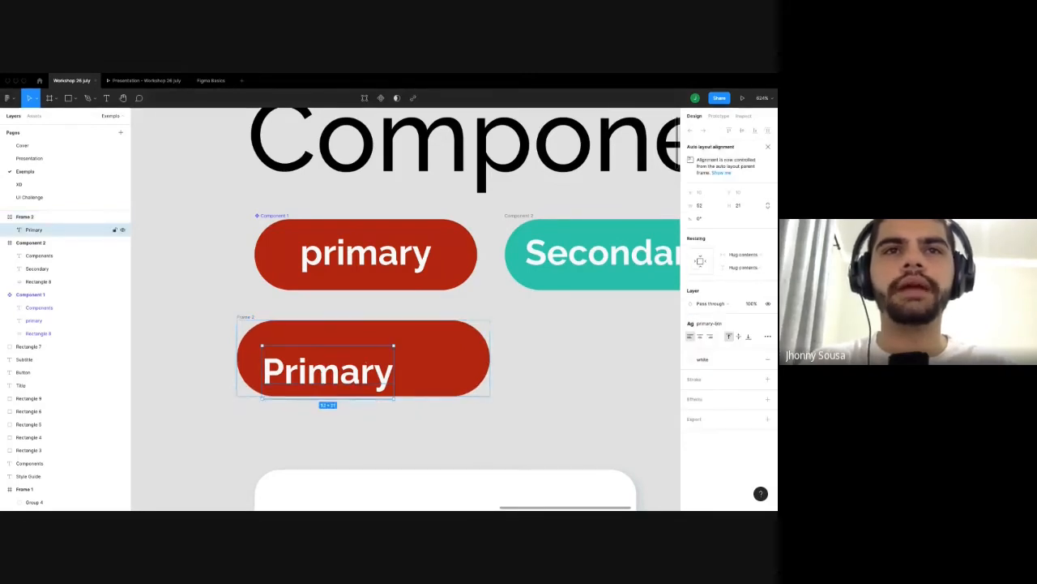
click(361, 412)
click(340, 381)
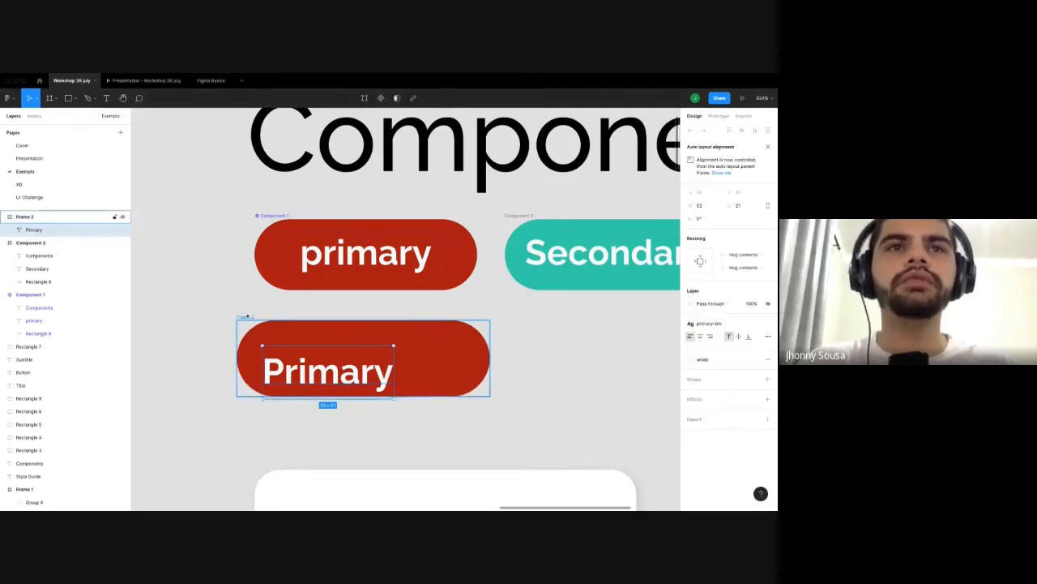
Set the auto layout padding of the Primary button frame to 0 on all sides.
click(247, 316)
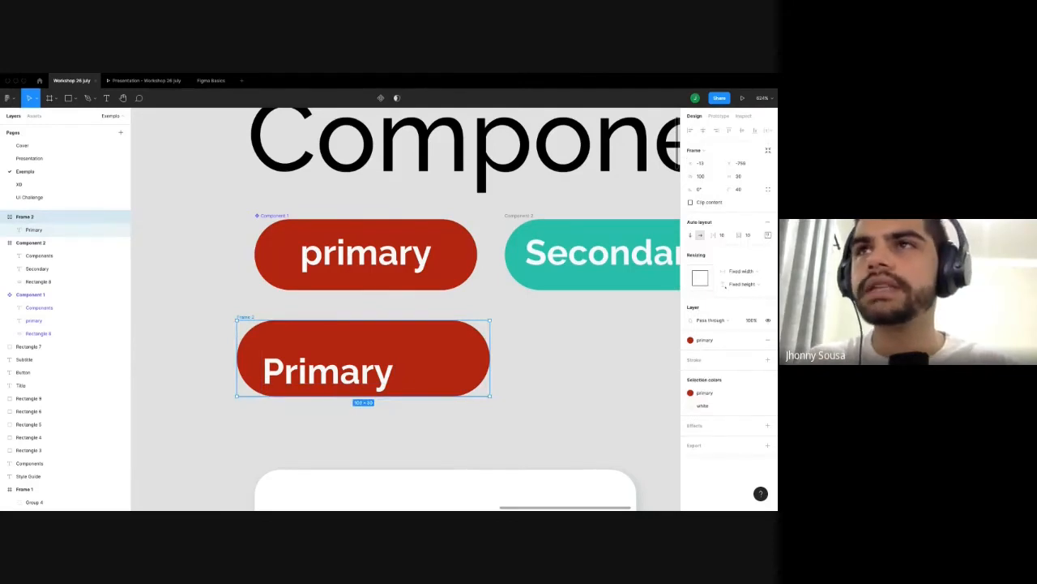
click(721, 235)
drag(744, 235, 739, 235)
Set the frame's left padding to 15 and narrow the frame so the Primary label sits evenly inside it.
click(768, 235)
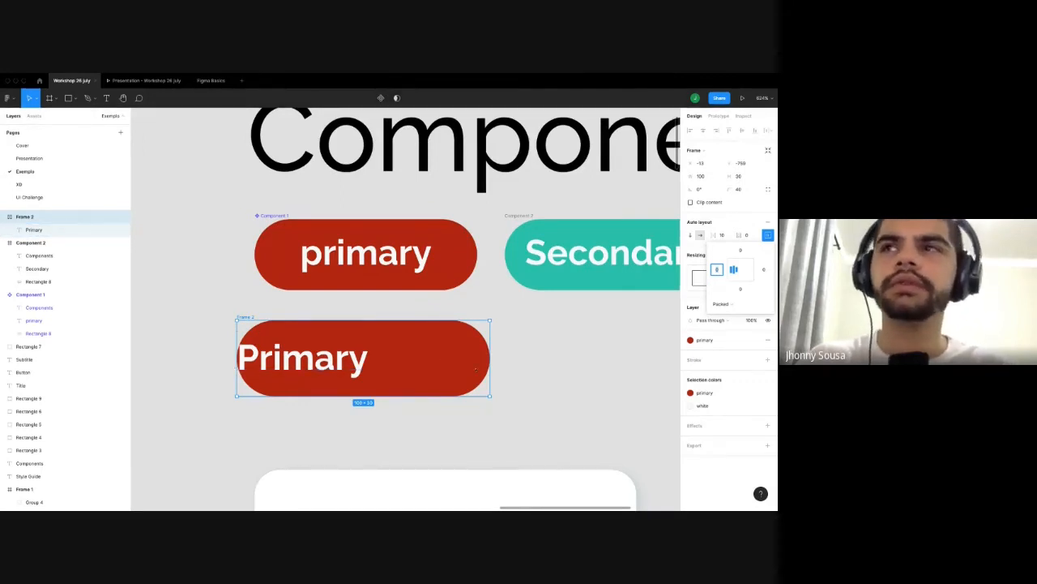
click(715, 290)
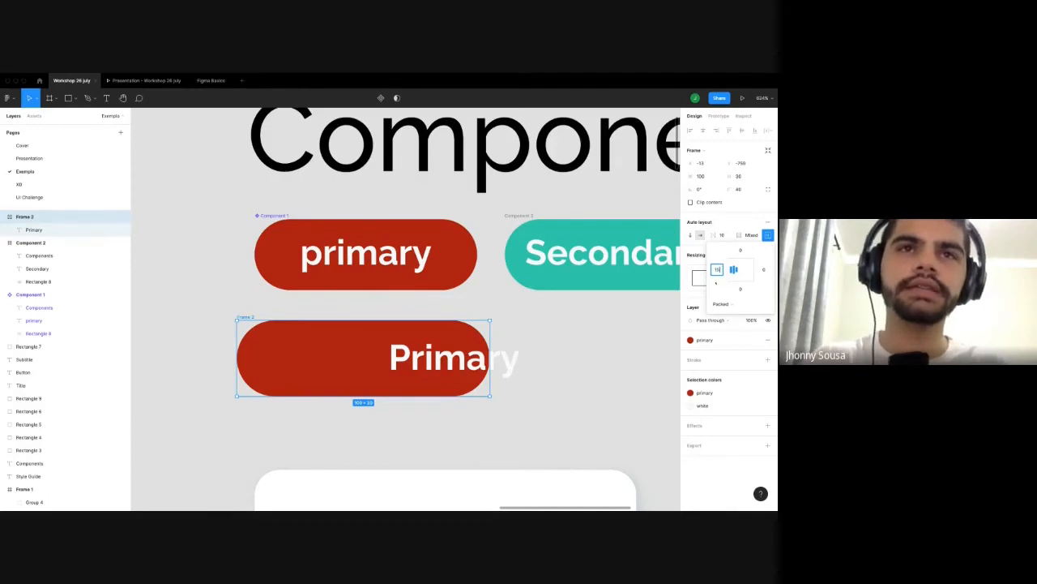
key(Return)
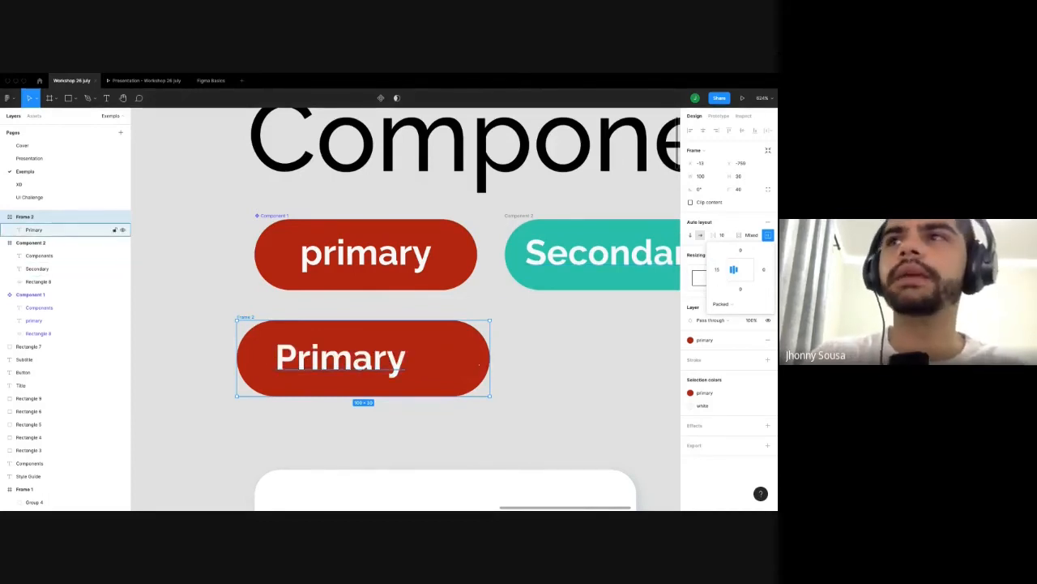
click(763, 269)
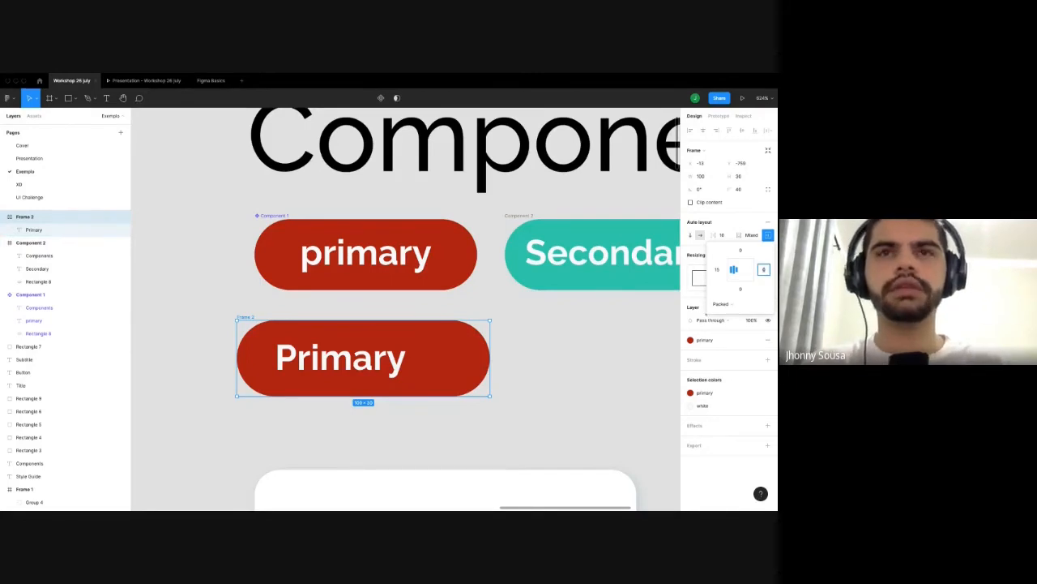
click(97, 230)
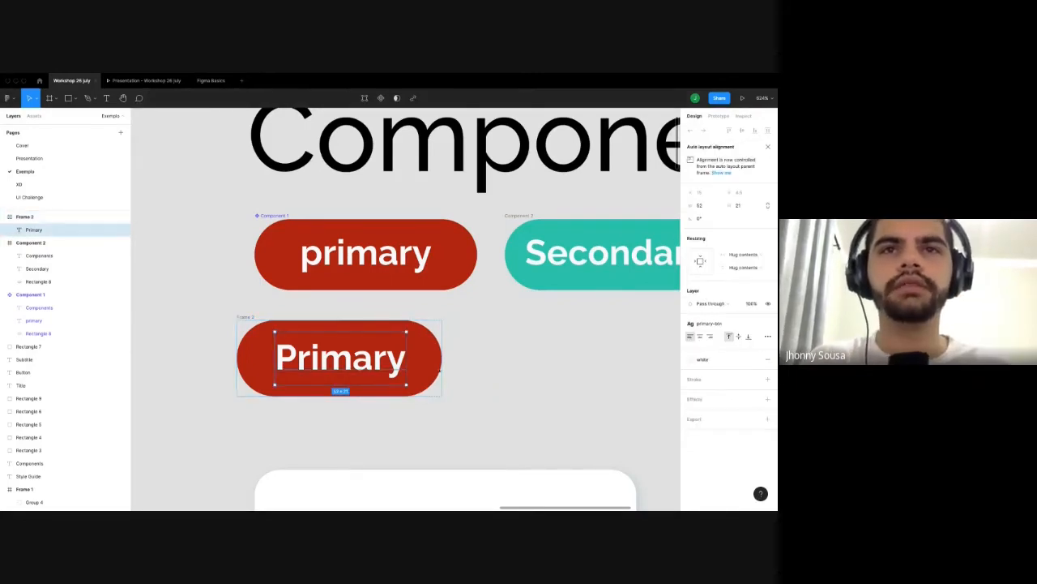
click(473, 398)
click(356, 361)
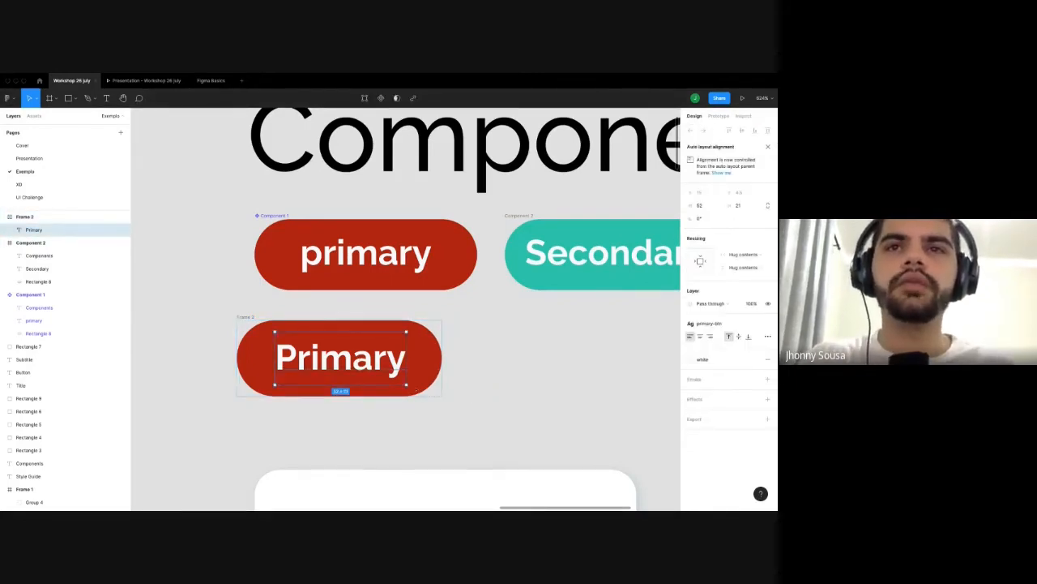
click(454, 401)
click(442, 370)
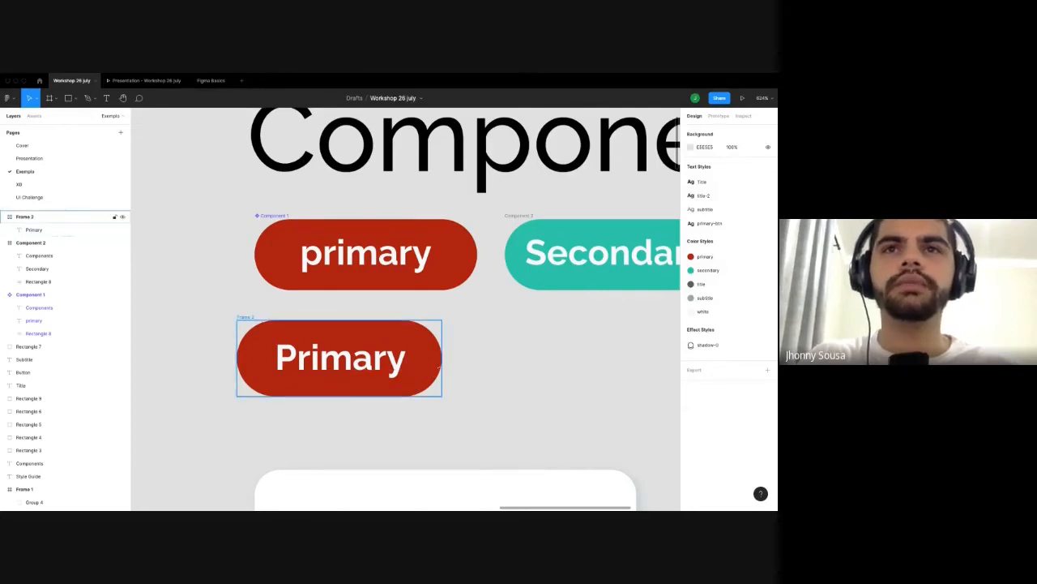
Append the filler text "asdahduahduahs" to the Primary label to test how the auto layout button responds.
mouse_move(439, 363)
mouse_down()
mouse_move(525, 364)
mouse_move(442, 365)
mouse_up()
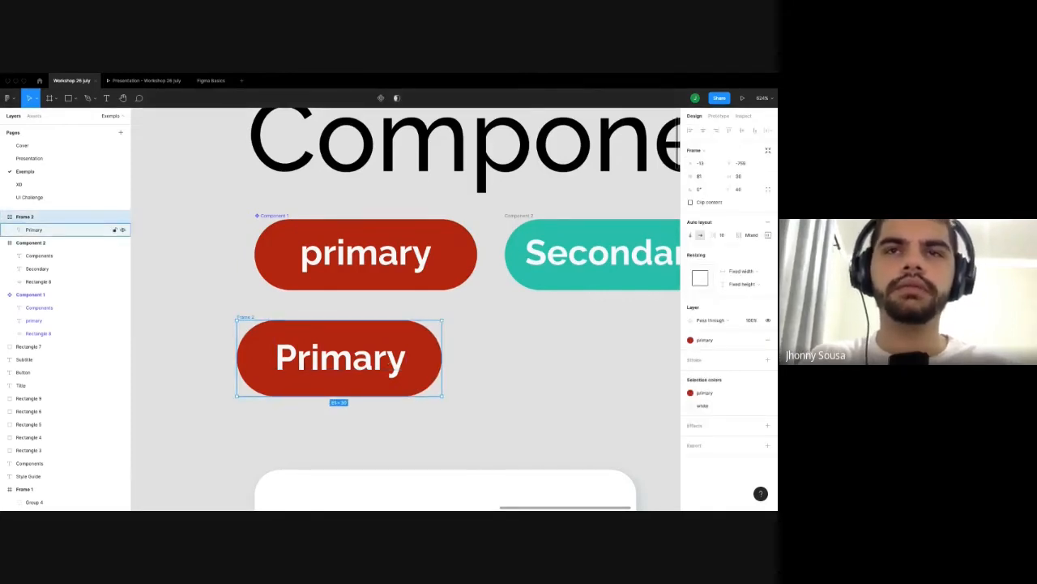
key(Return)
key(Return)
text(asdahduahduah)
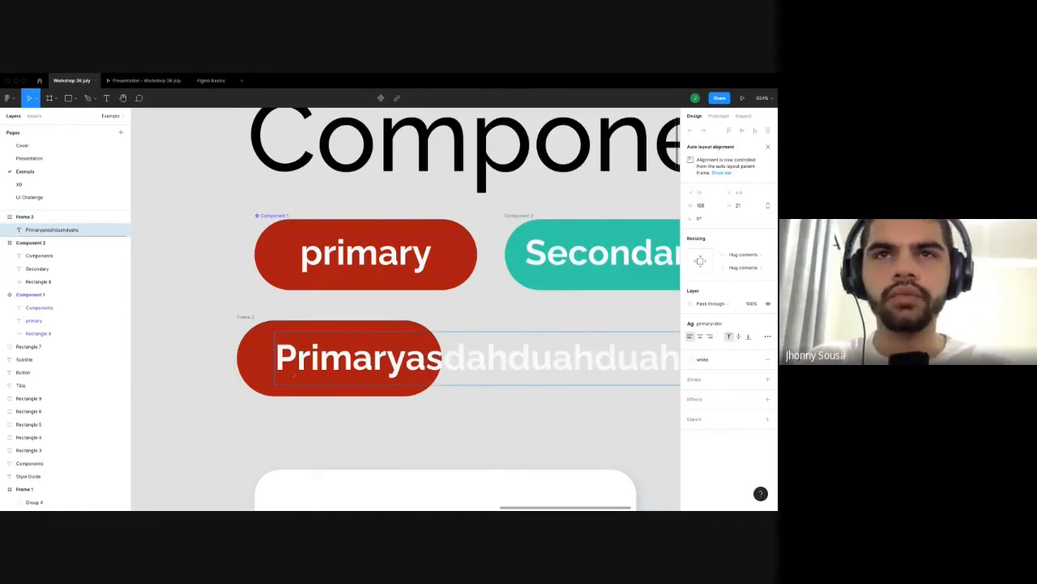
scroll(294, 373, down, 2)
text(s)
scroll(289, 363, down, 2)
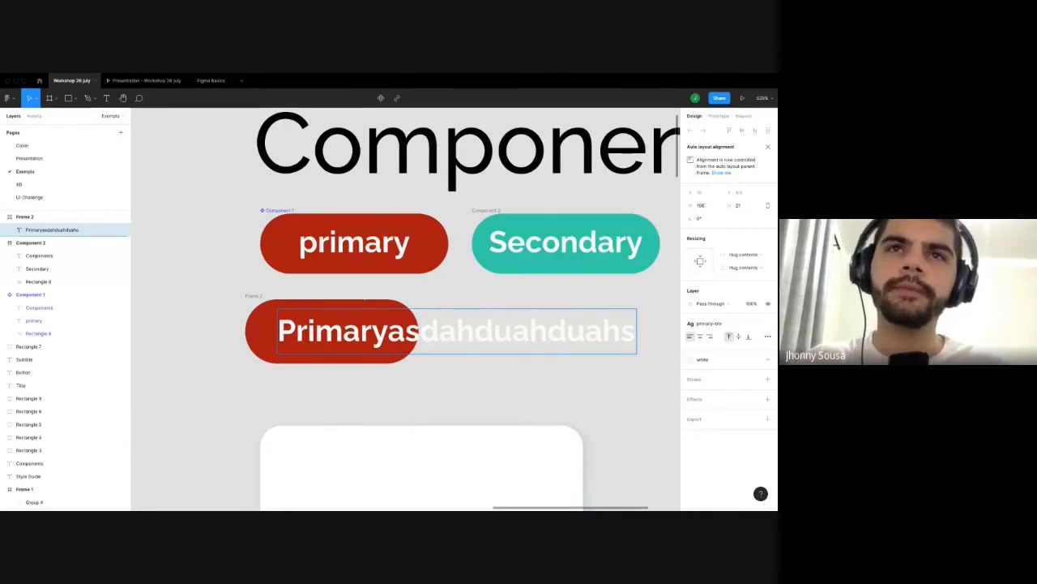
Replace the filler-extended button label with Primary.
key(Escape)
key(Return)
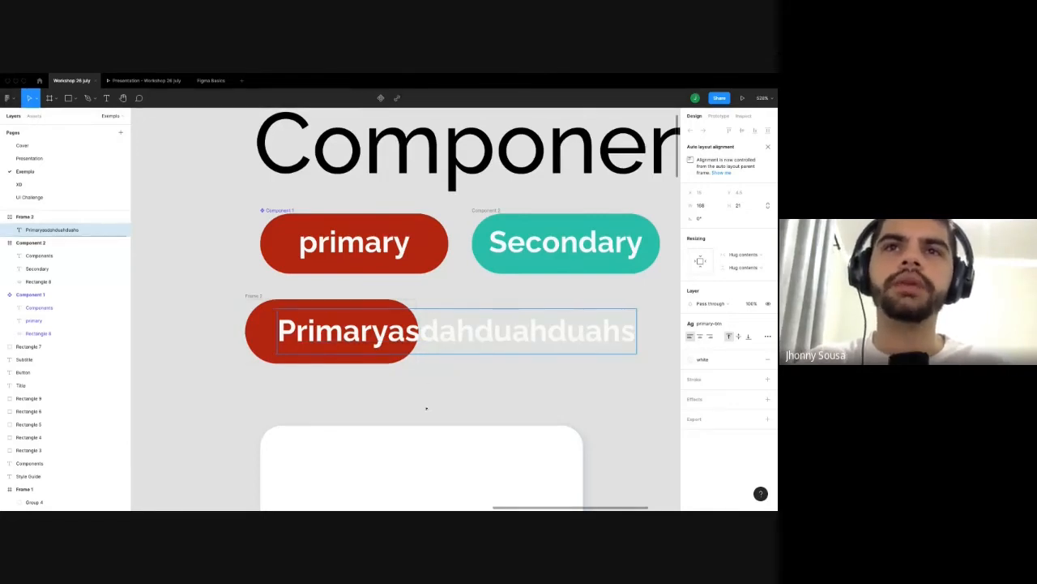
text(Primary)
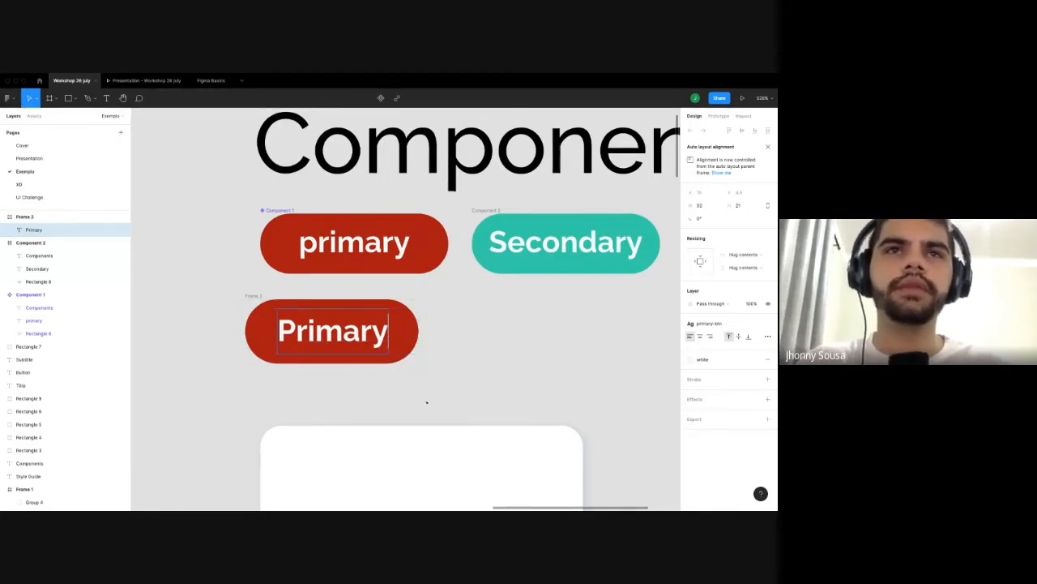
key(Escape)
Set the horizontal resizing of the auto layout Primary button frame to Hug contents.
scroll(253, 297, up, 5)
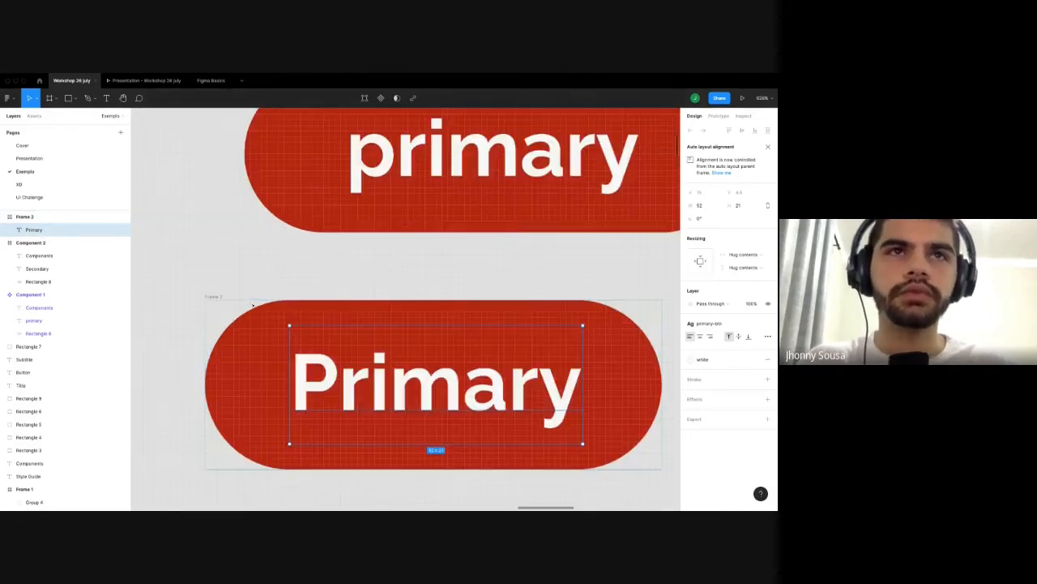
key(Escape)
scroll(205, 297, down, 4)
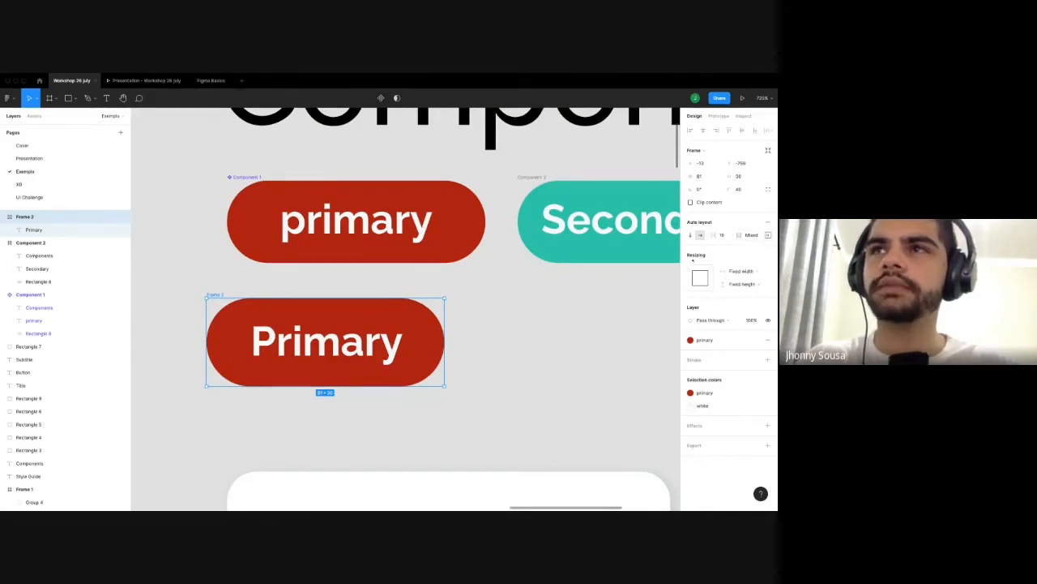
click(742, 272)
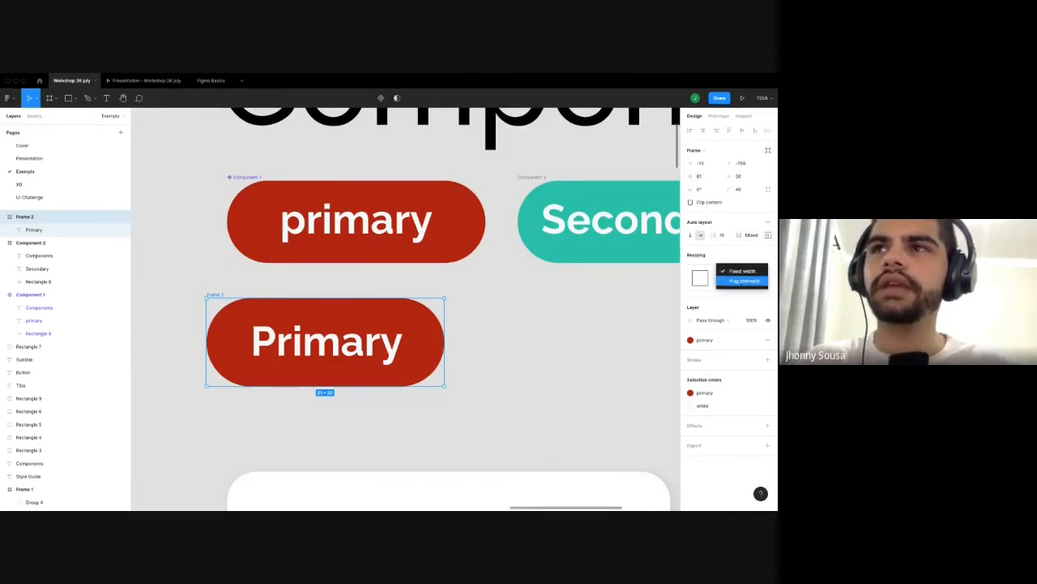
click(732, 273)
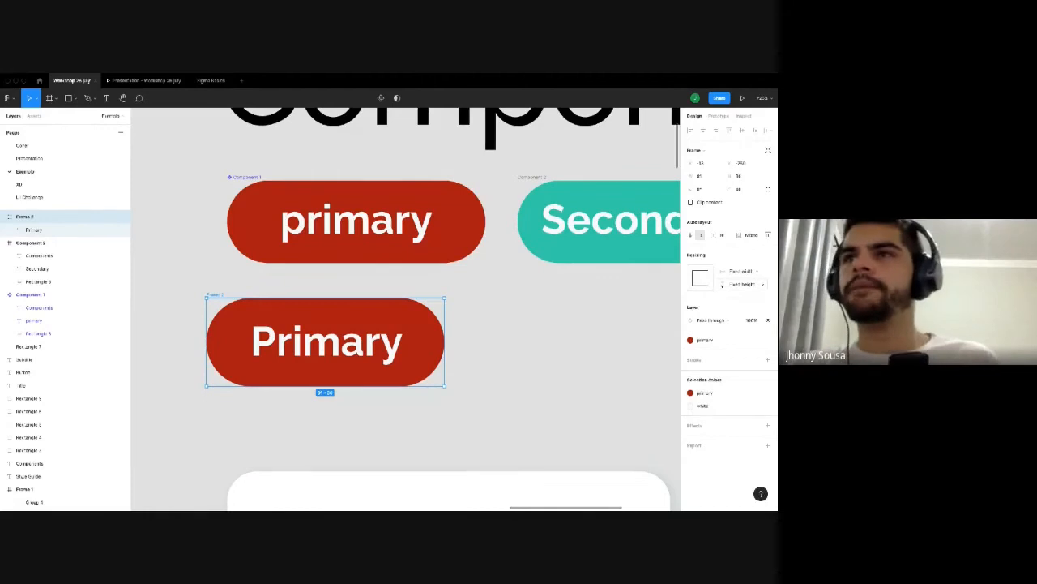
click(740, 270)
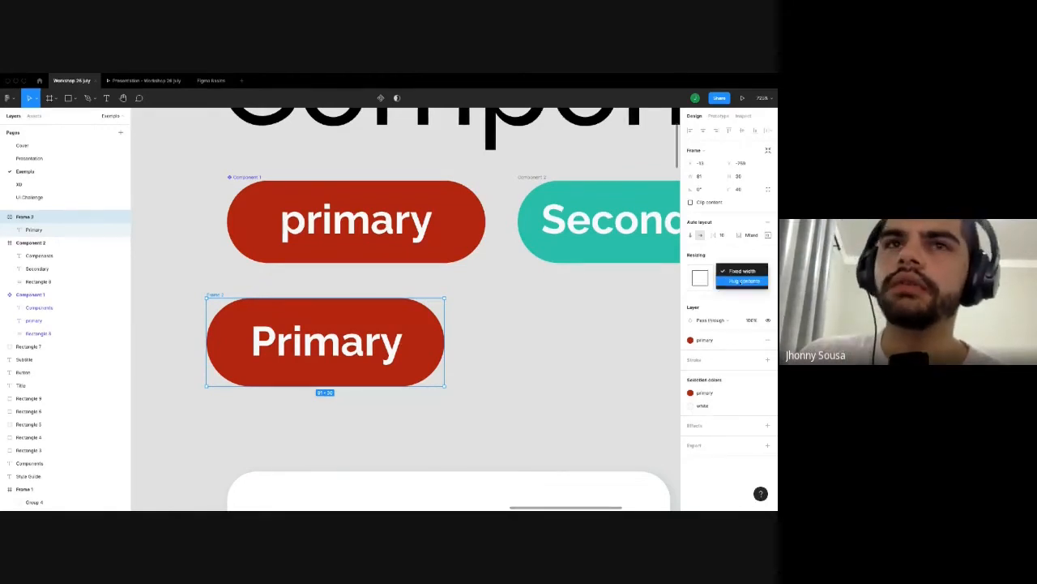
click(743, 280)
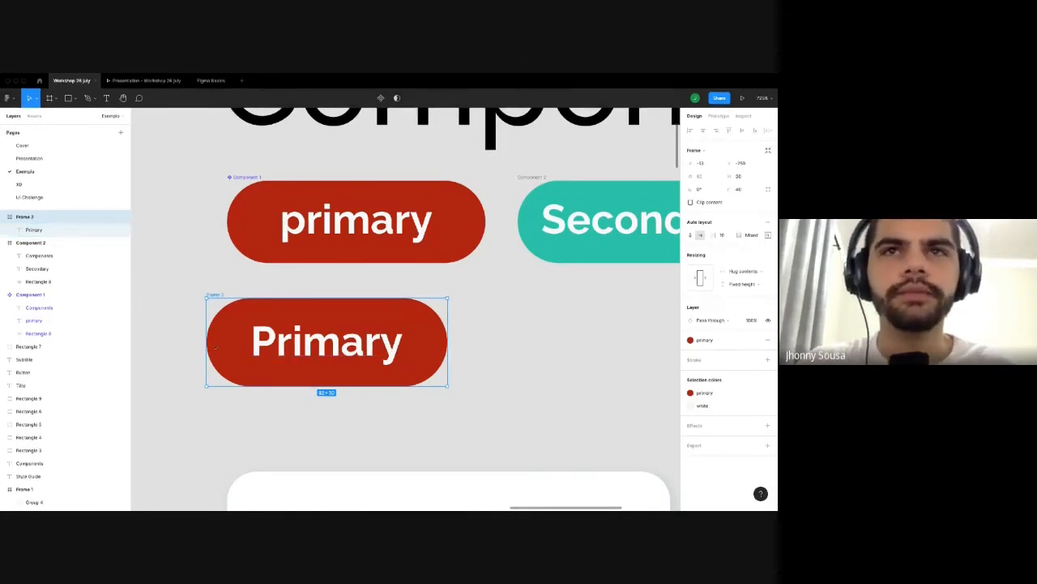
Change the auto layout button's label to Cadastre-se and check the label's spacing to the frame edges.
double_click(435, 351)
text(s)
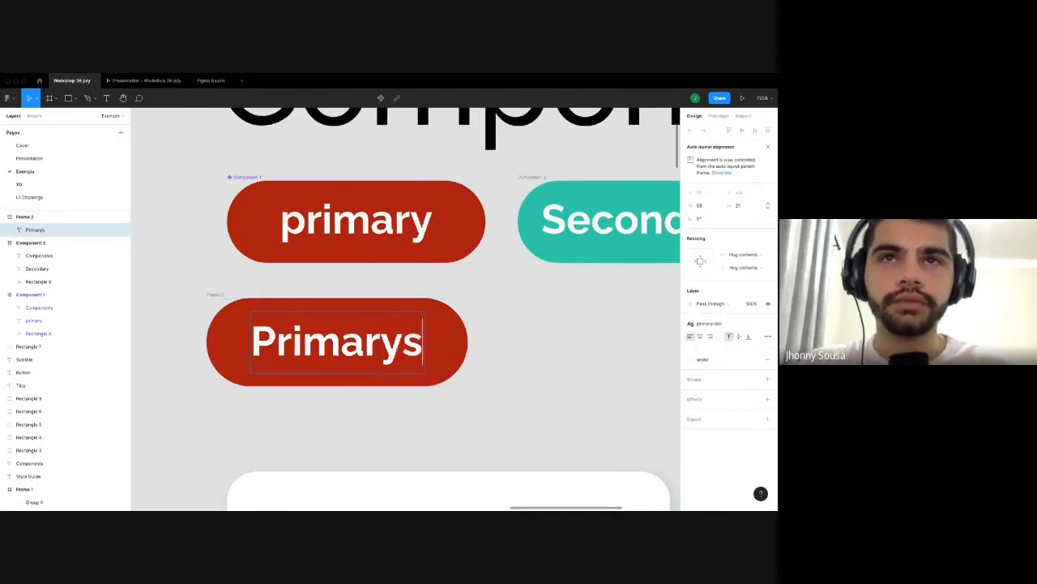
key(BackSpace)
key(BackSpace)
key(BackSpace)
key(BackSpace)
key(BackSpace)
key(BackSpace)
key(BackSpace)
key(BackSpace)
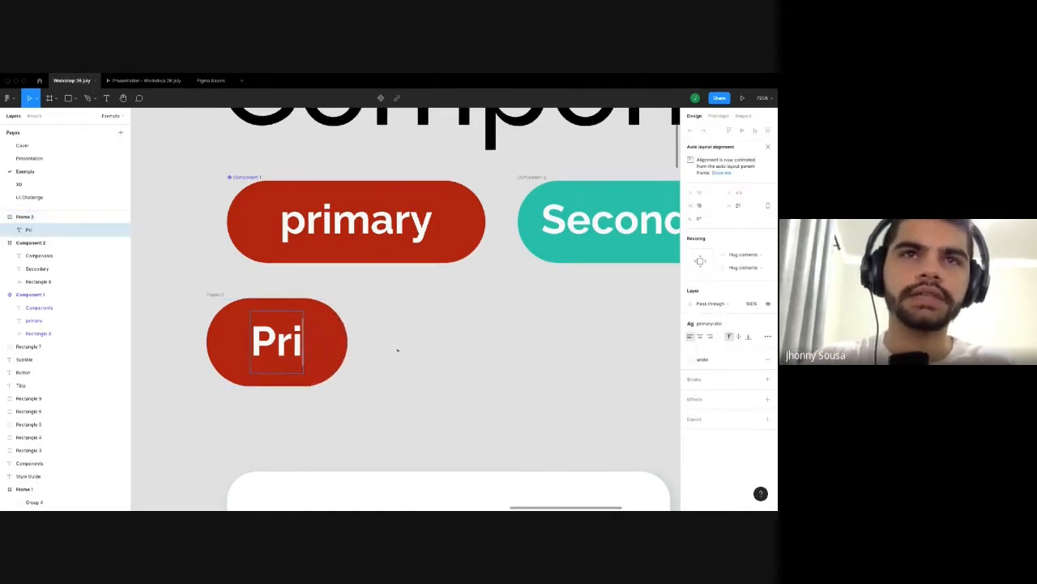
text(Ca)
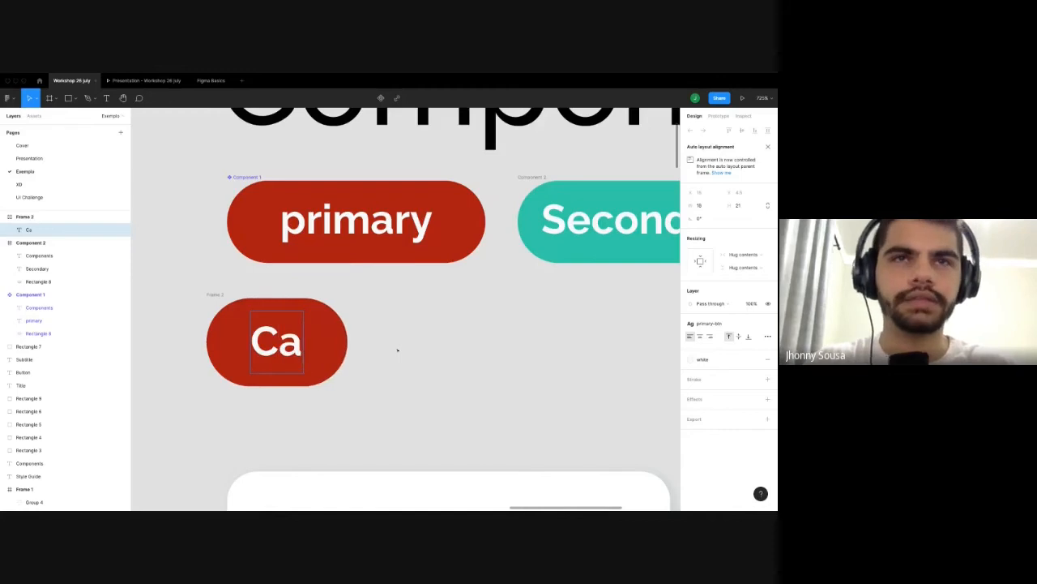
text(dastreo)
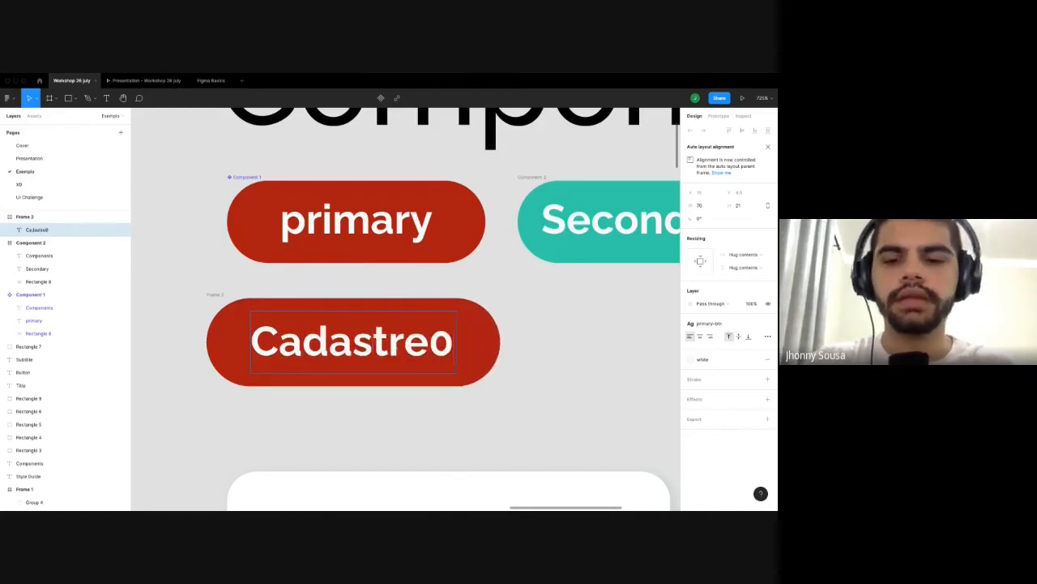
key(BackSpace)
text(-se)
key(Escape)
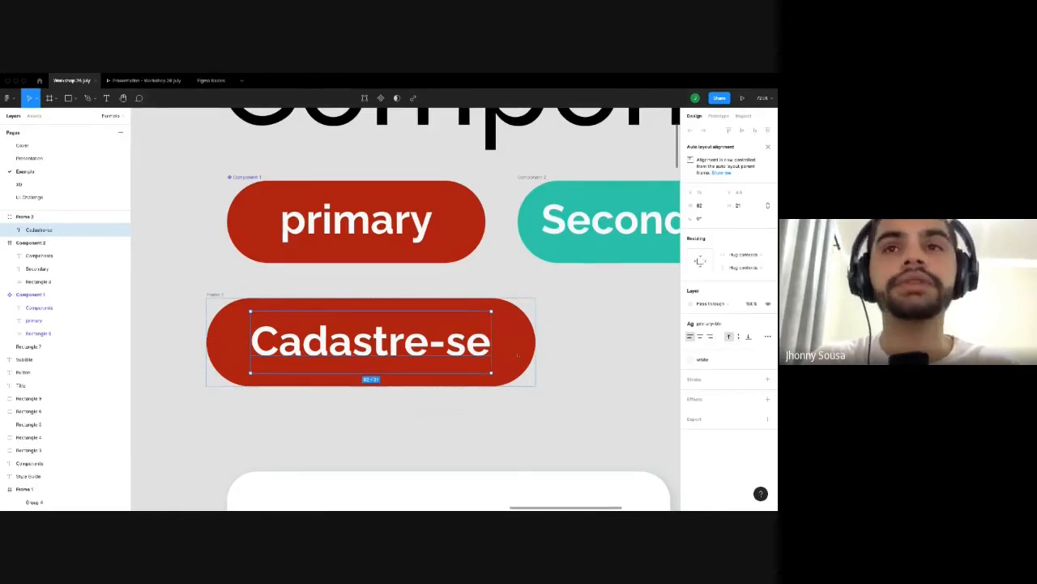
key(alt)
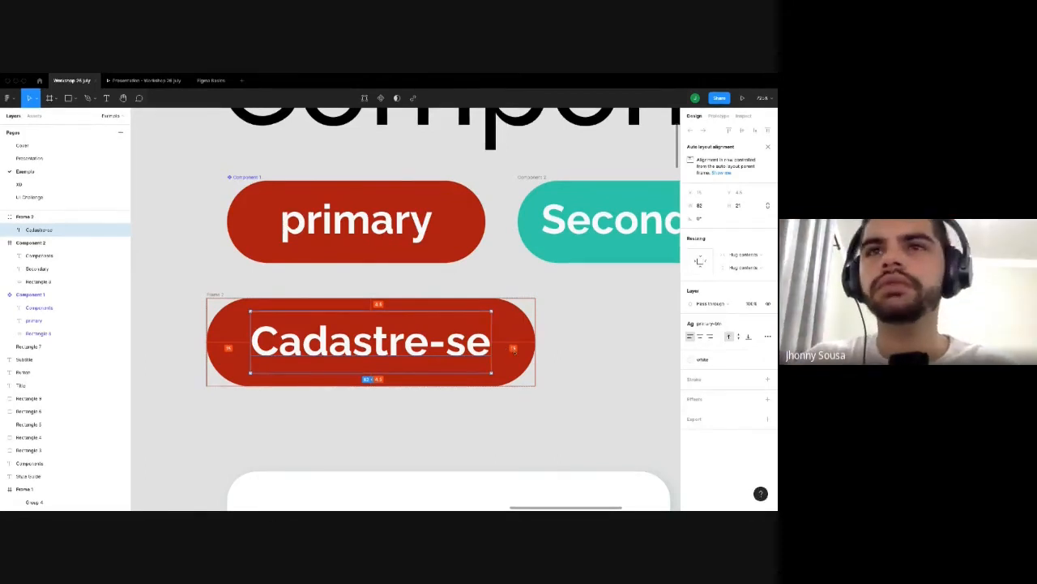
Set the auto layout alignment of the Cadastre-se button frame to center.
click(219, 298)
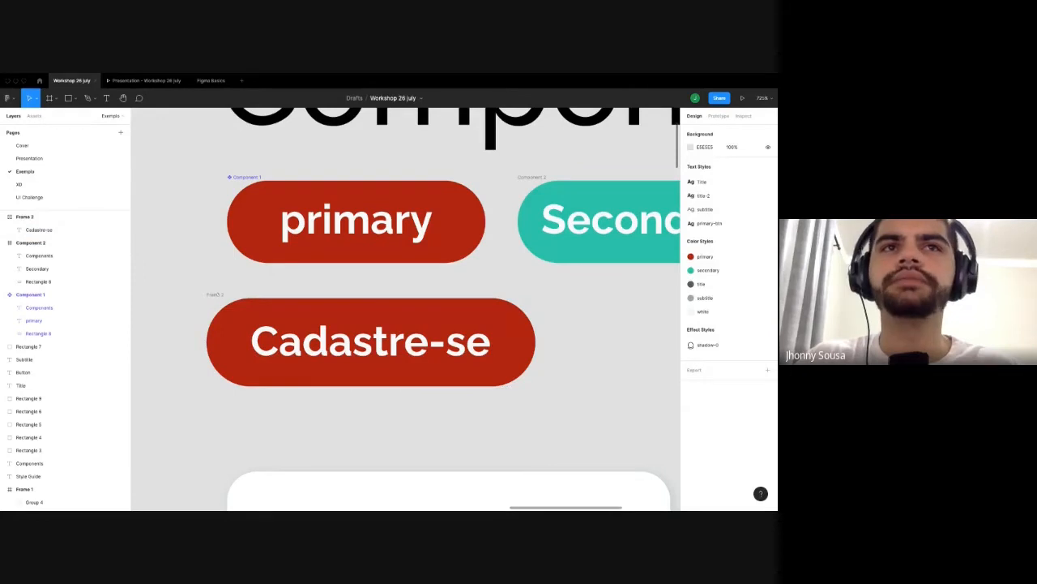
click(219, 308)
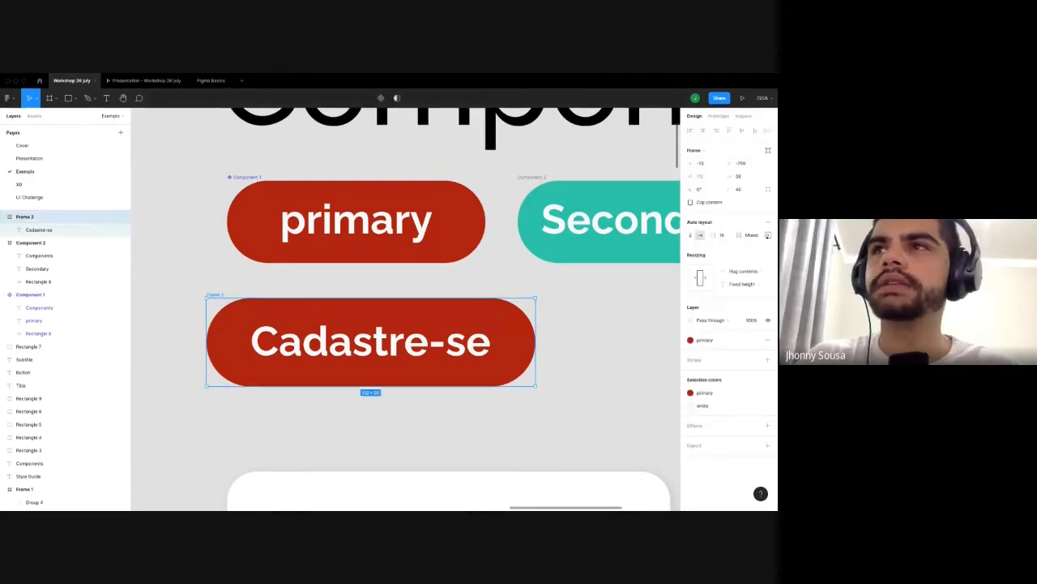
click(767, 235)
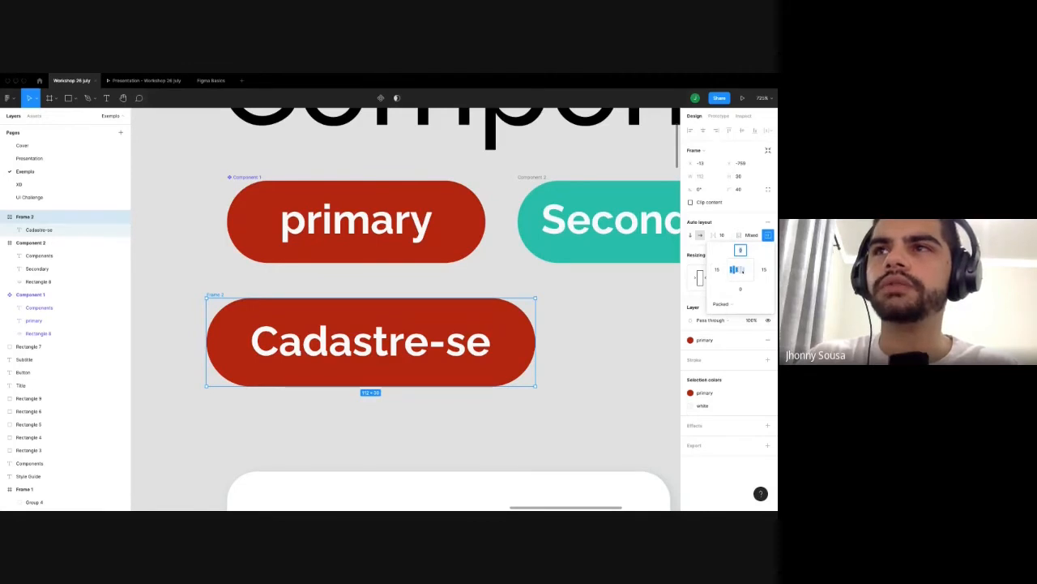
text(0)
click(740, 269)
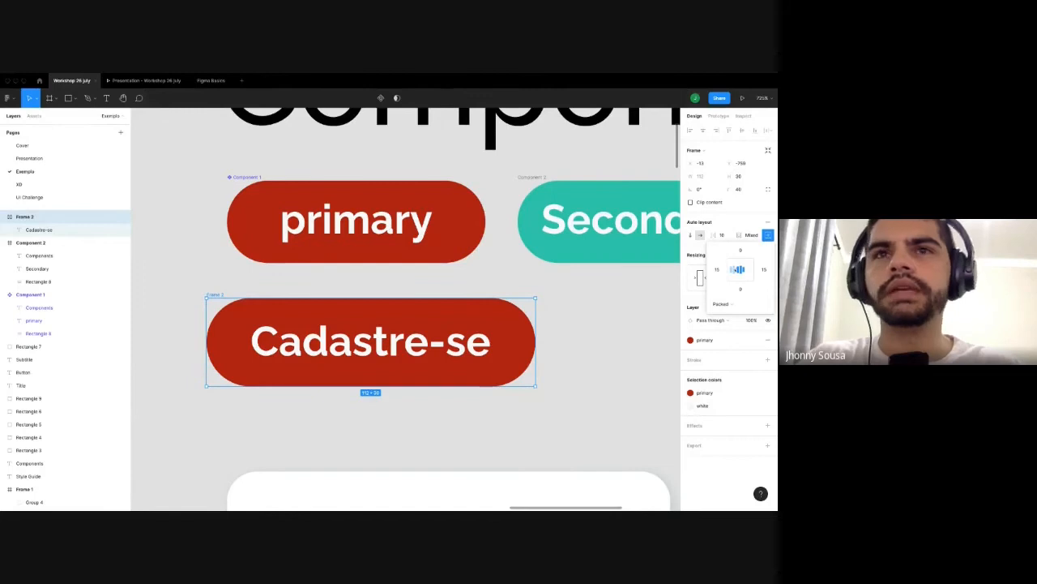
Replace the Cadastre-se label with Primary and deselect the button.
double_click(443, 350)
double_click(443, 350)
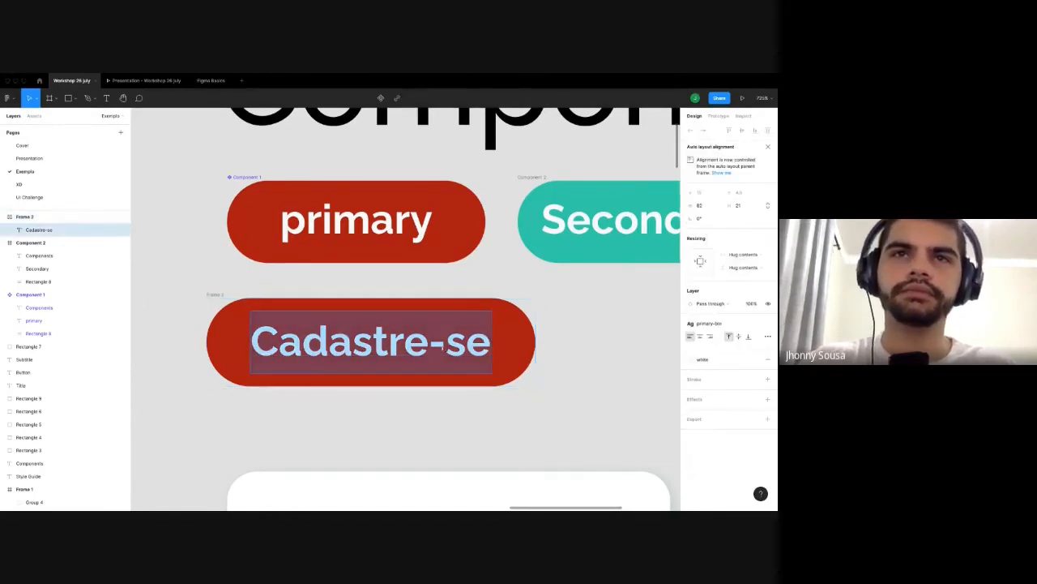
key(BackSpace)
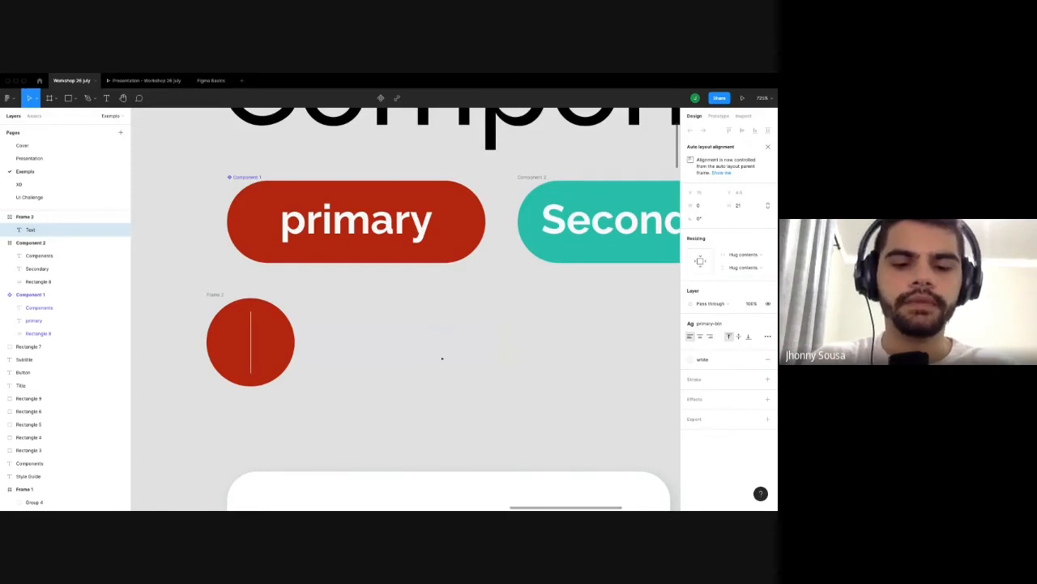
text(Primary)
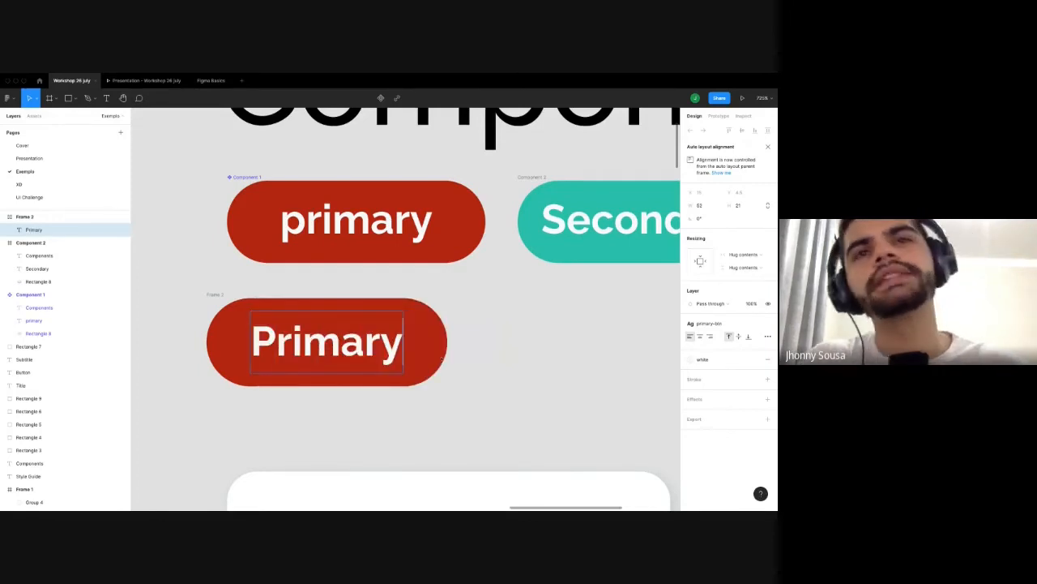
key(Escape)
scroll(315, 322, down, 3)
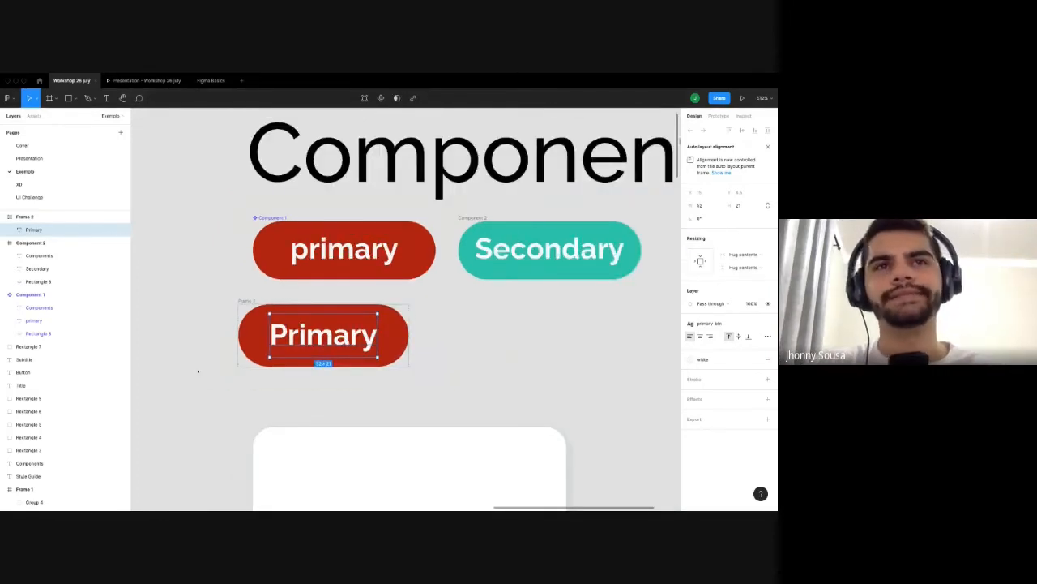
click(198, 371)
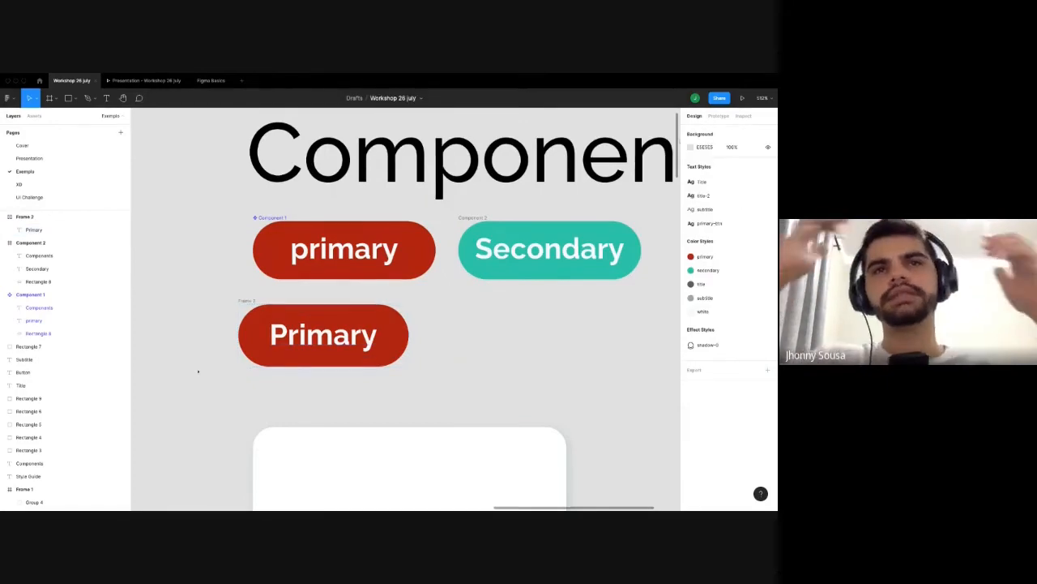
Delete the old primary and Secondary components and place the auto layout Primary button directly under the Components heading.
scroll(260, 300, down, 5)
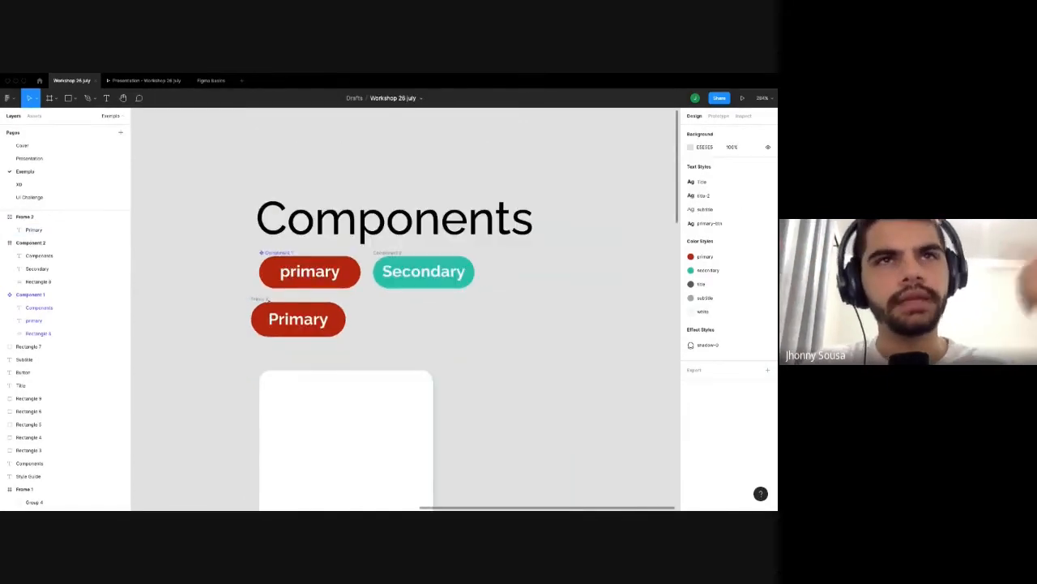
click(260, 300)
key(shift+a)
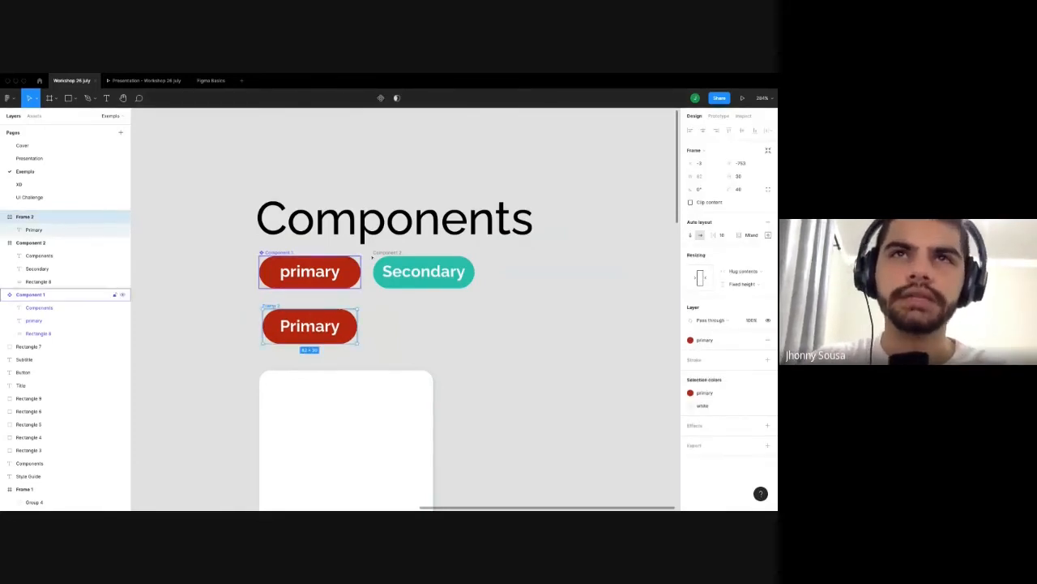
click(65, 295)
shift+click(65, 243)
key(Delete)
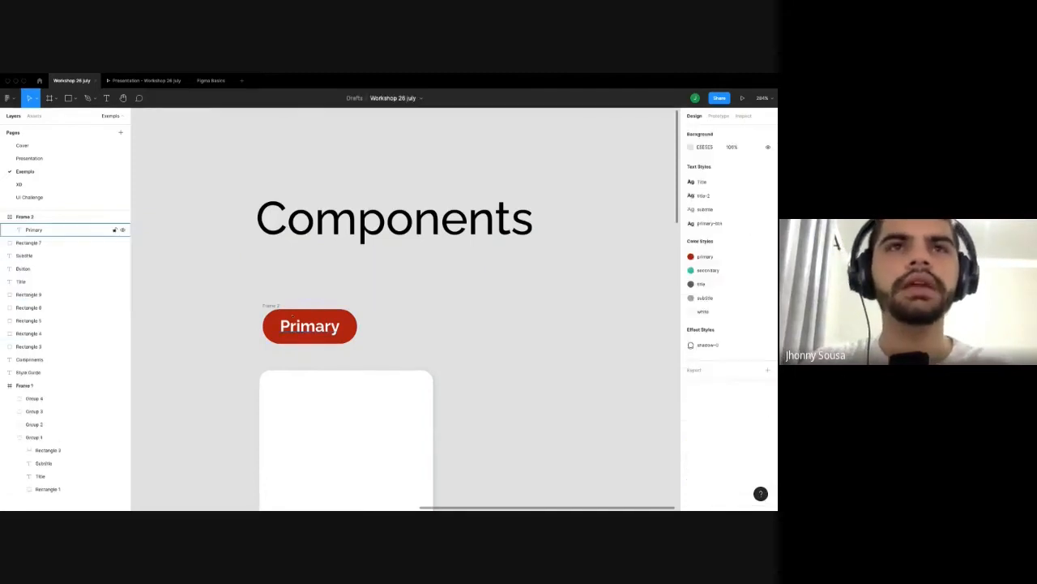
drag(309, 326, 306, 295)
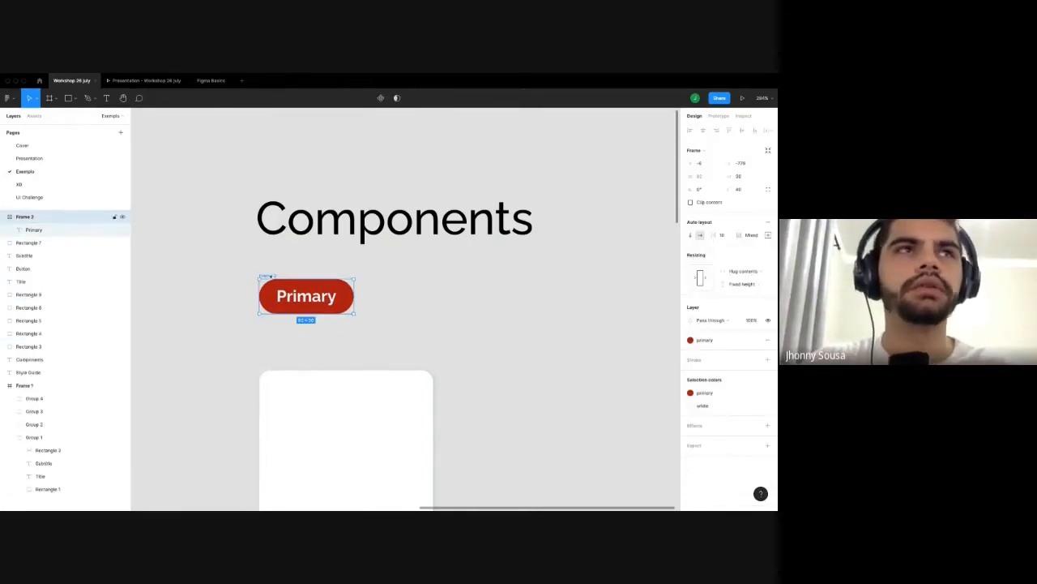
Rename the auto layout button frame as primary and turn it into a component.
double_click(24, 216)
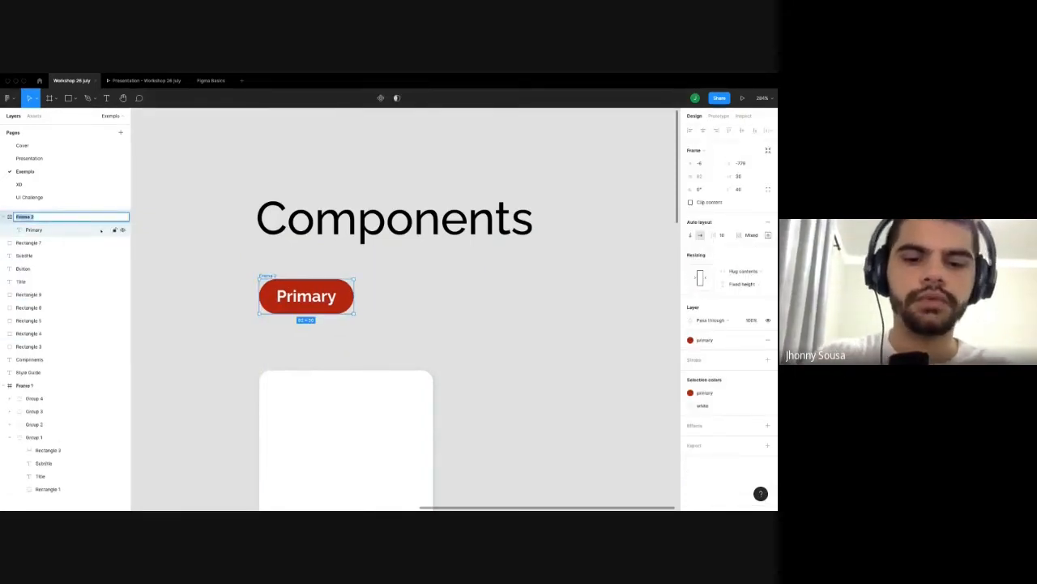
text(primary/)
key(Return)
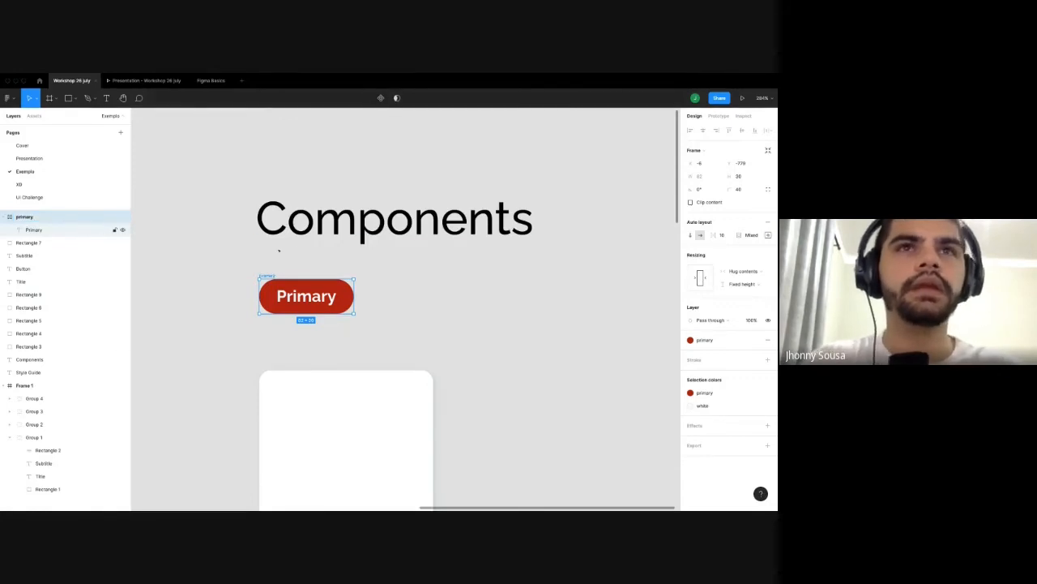
right_click(267, 294)
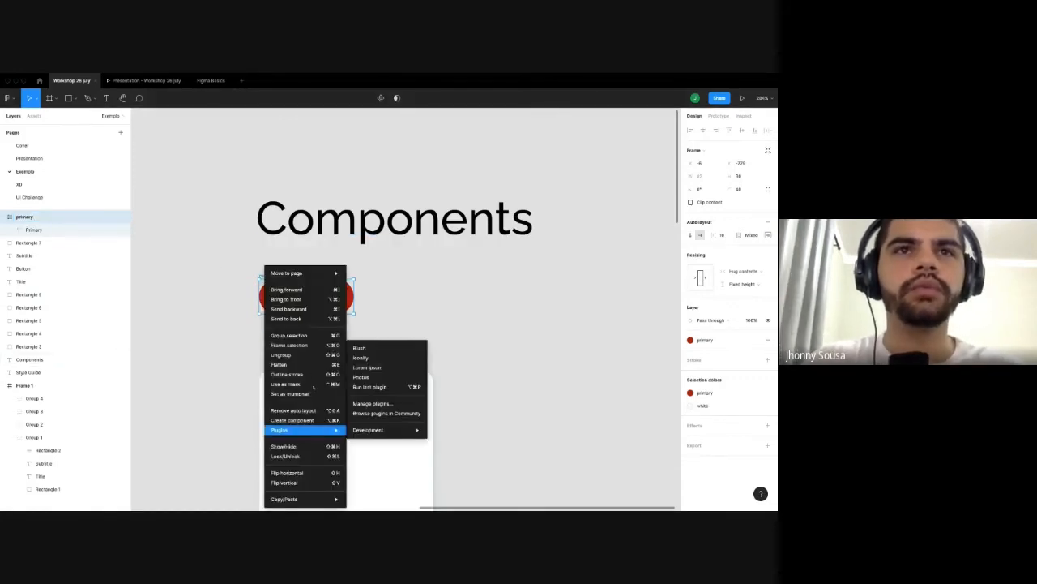
click(308, 420)
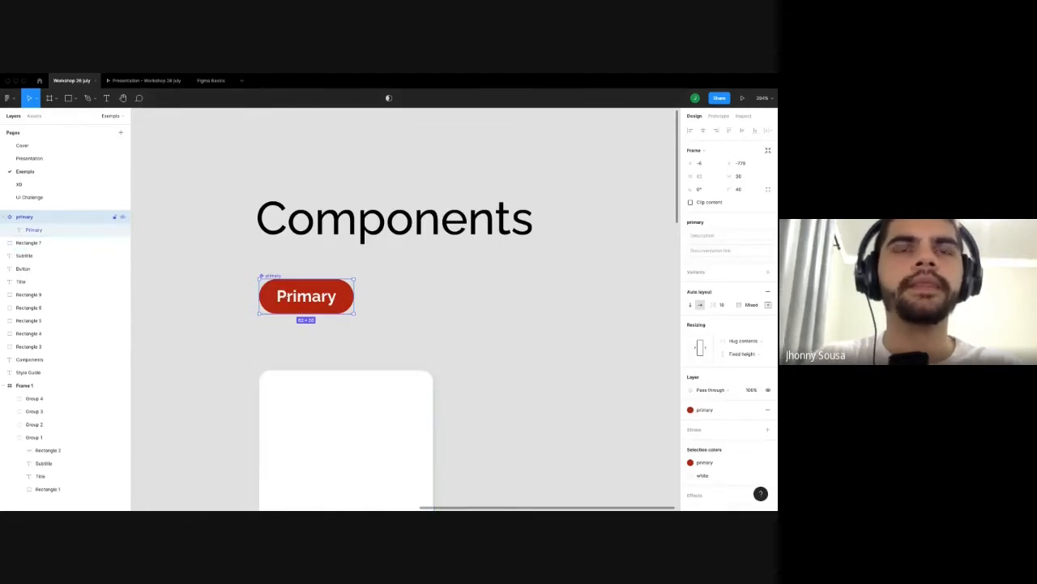
Place a copy of the primary component beside the original in the same row and detach the instance.
drag(307, 296, 410, 296)
right_click(397, 296)
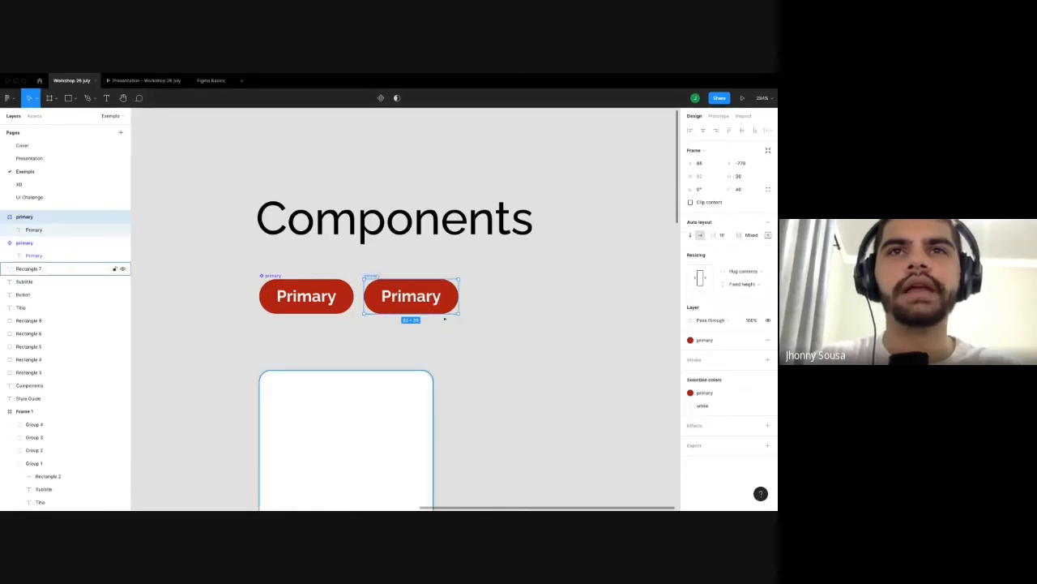
Move the detached button copy slightly farther from the primary component and apply the secondary color style to its fill.
key(Escape)
scroll(440, 291, up, 5)
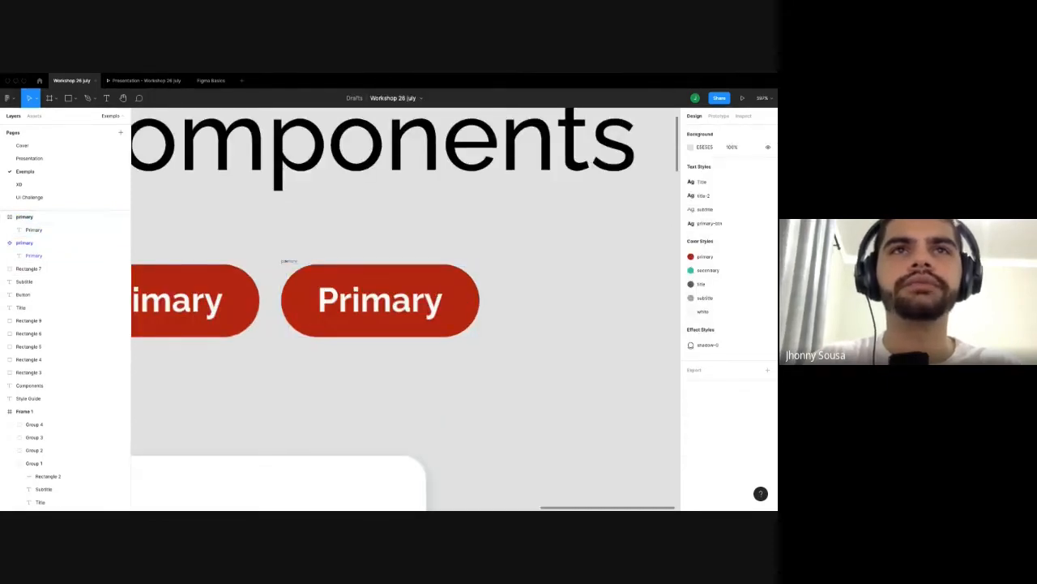
drag(391, 281, 420, 281)
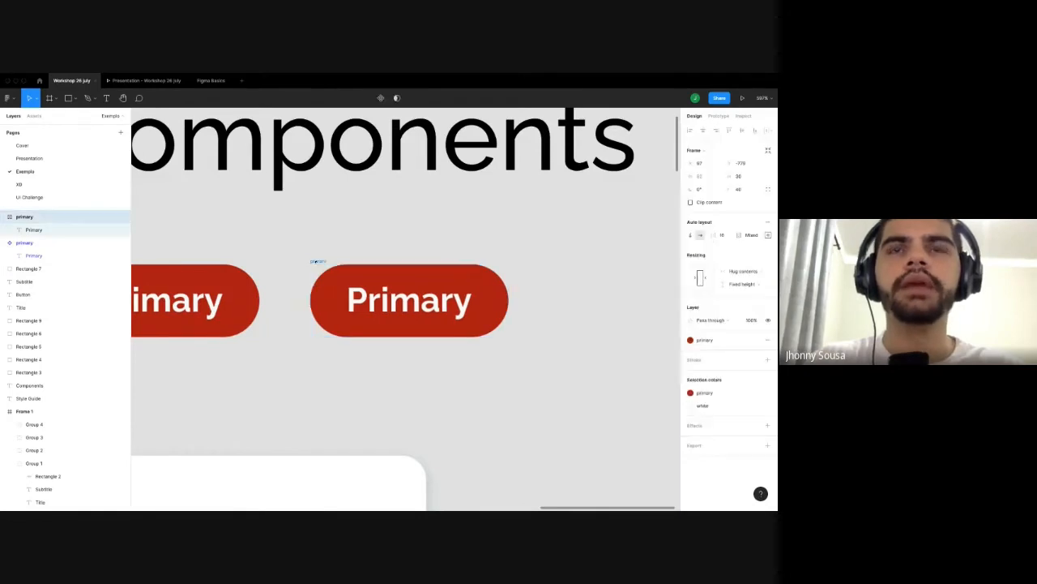
click(704, 340)
click(714, 403)
Replace the green button's label with Secondary and deselect it.
double_click(409, 300)
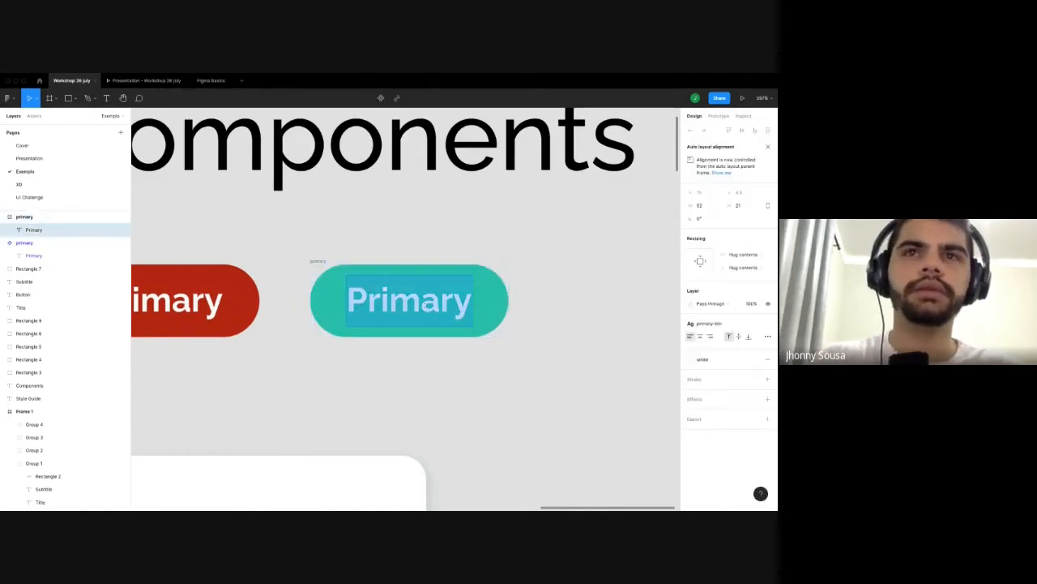
text(C)
key(BackSpace)
text(Secondary)
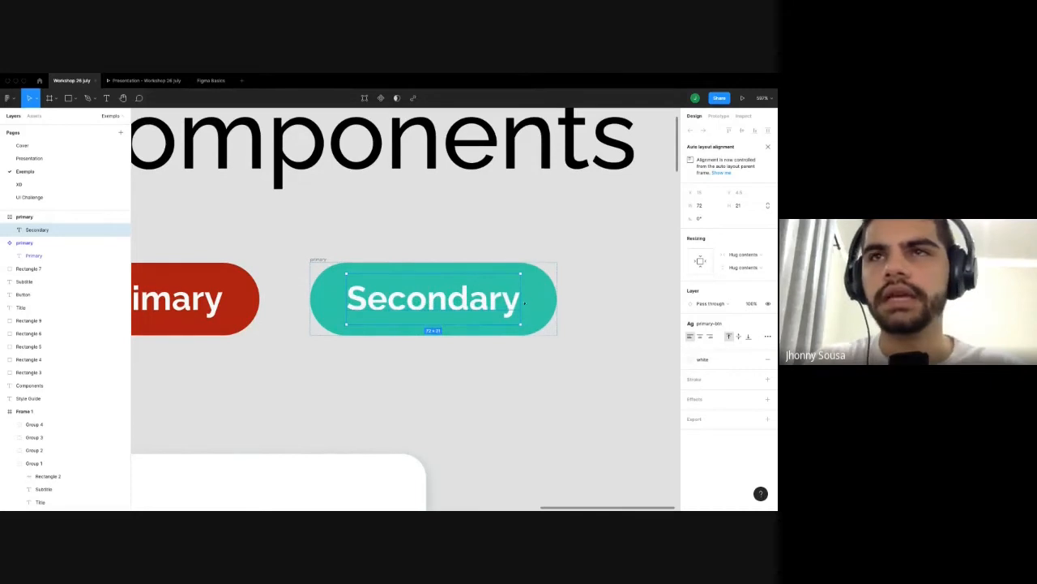
key(Escape)
key(Escape)
scroll(529, 301, down, 2)
scroll(530, 302, down, 5)
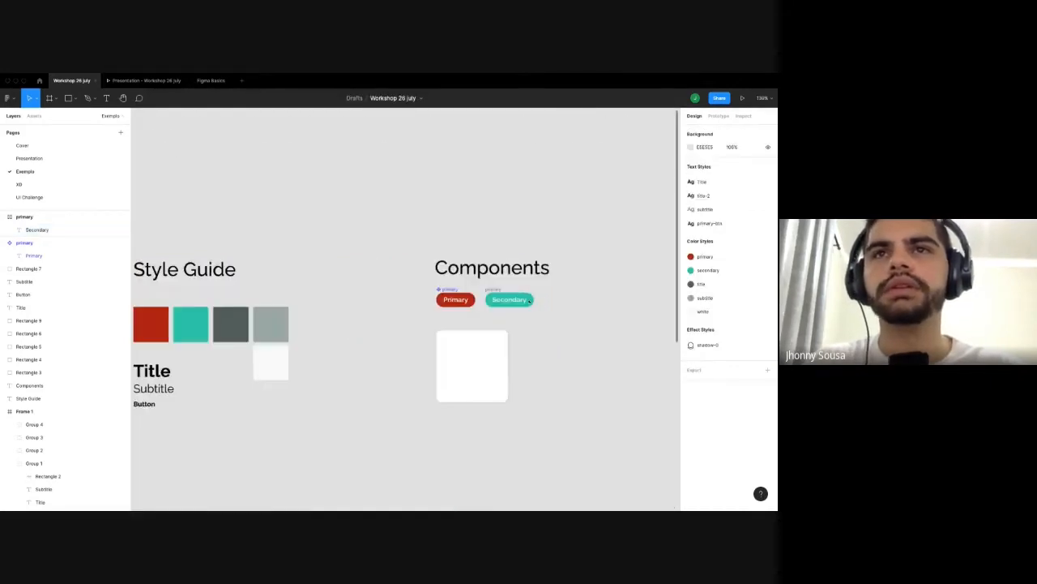
scroll(532, 307, up, 2)
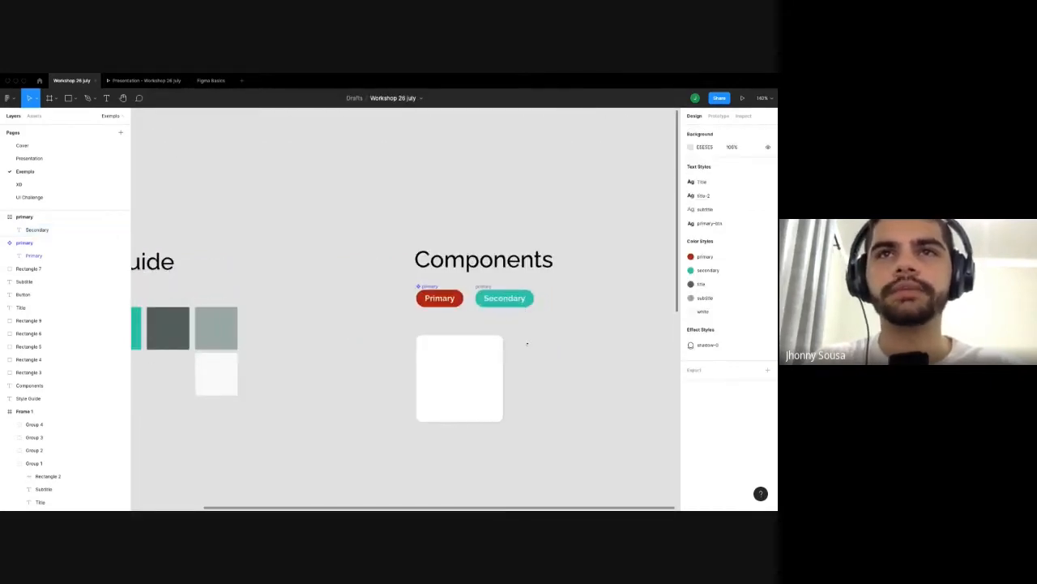
scroll(502, 332, down, 1)
scroll(498, 310, up, 1)
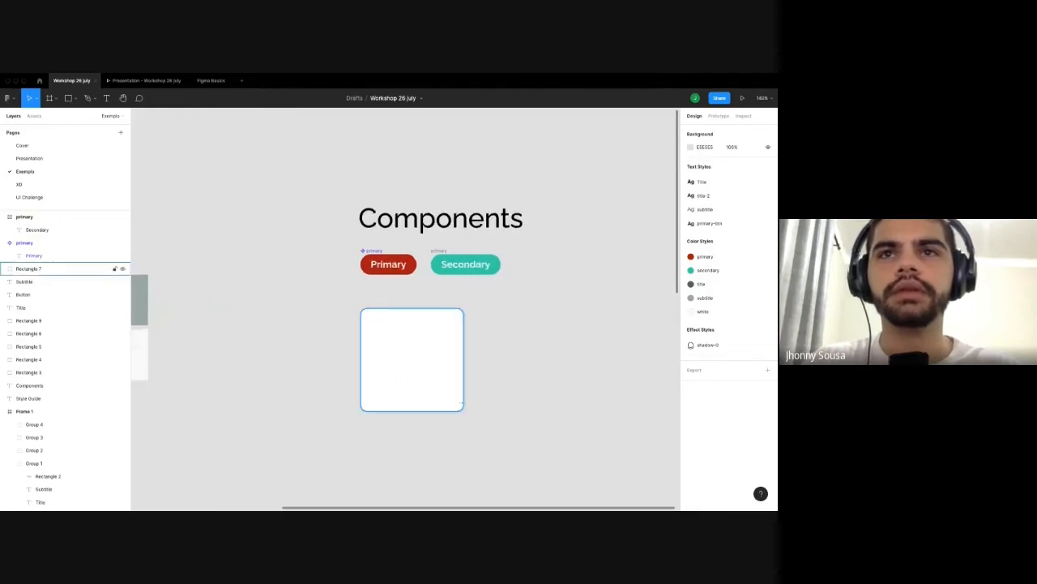
click(450, 381)
click(507, 403)
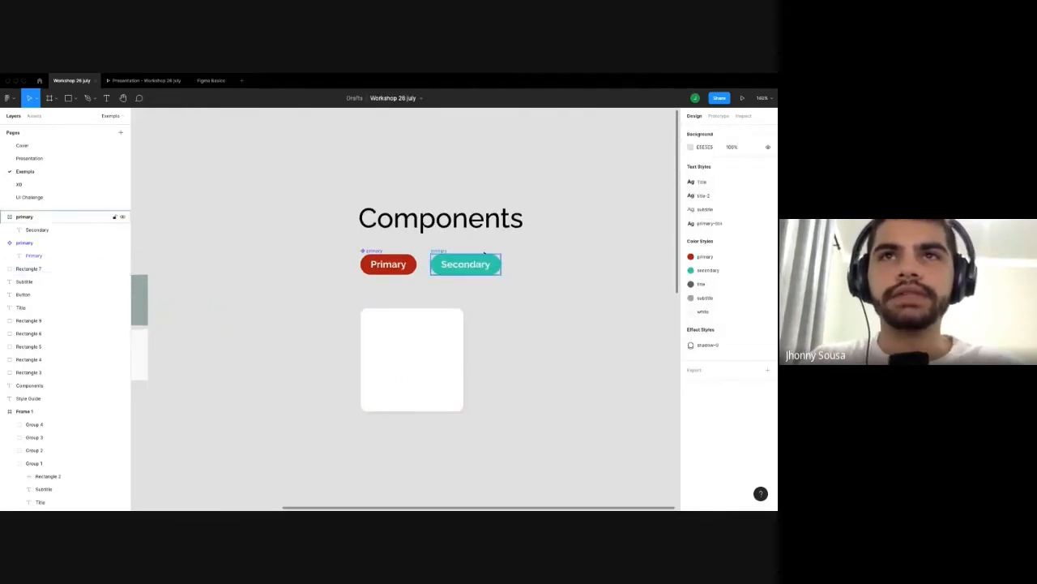
Turn the green Secondary button frame into a component and rename it secondary.
scroll(484, 253, up, 5)
right_click(400, 256)
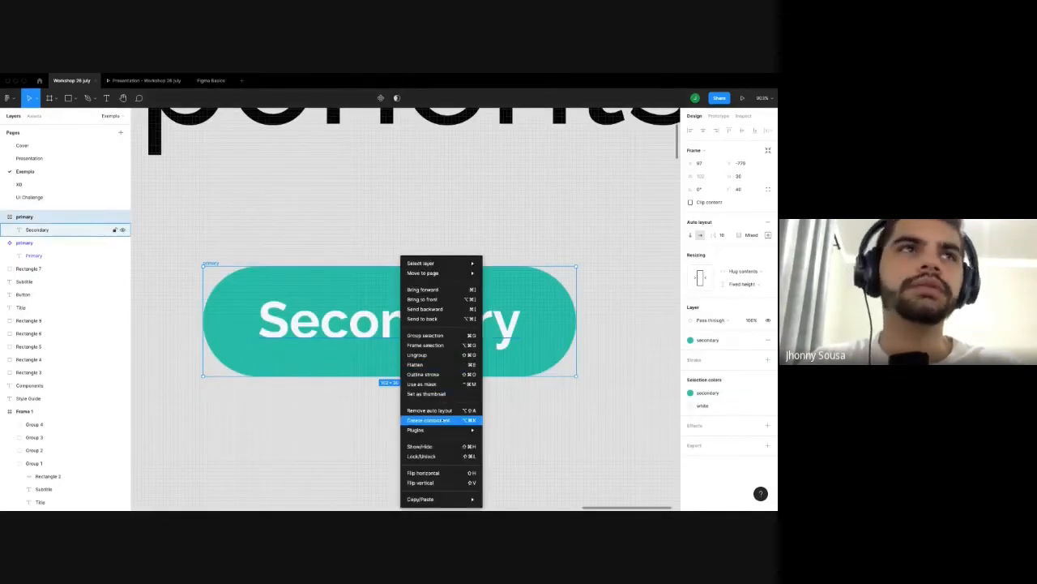
click(429, 419)
key(ctrl+r)
text(secondary)
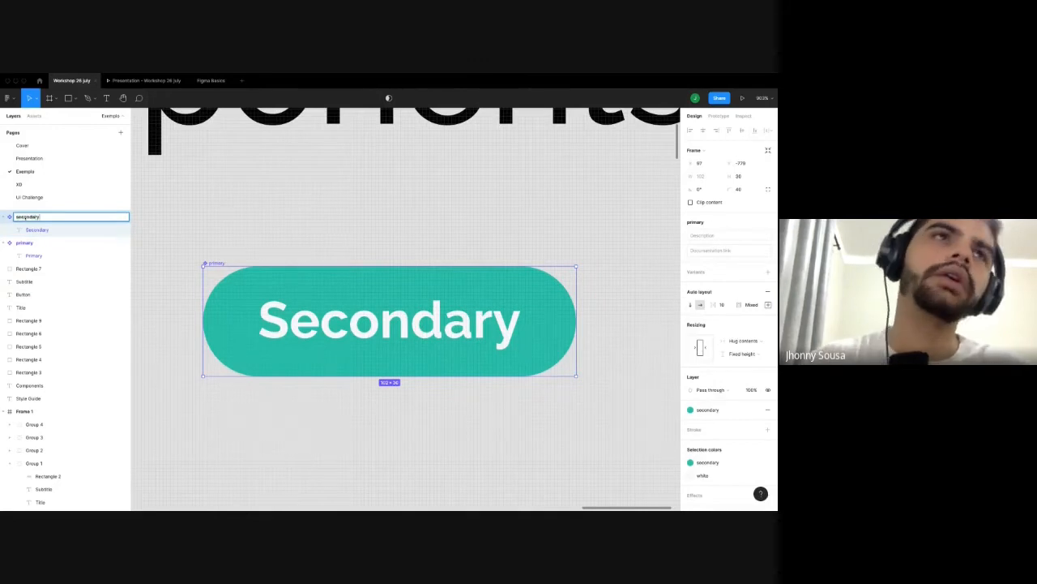
key(Return)
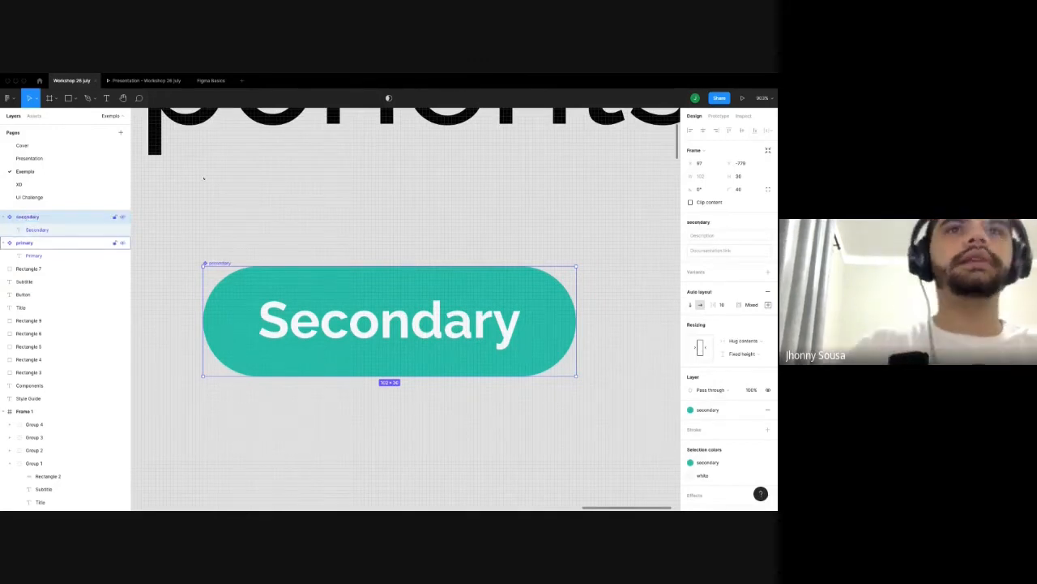
key(Escape)
scroll(359, 265, down, 3)
scroll(359, 265, down, 2)
click(359, 268)
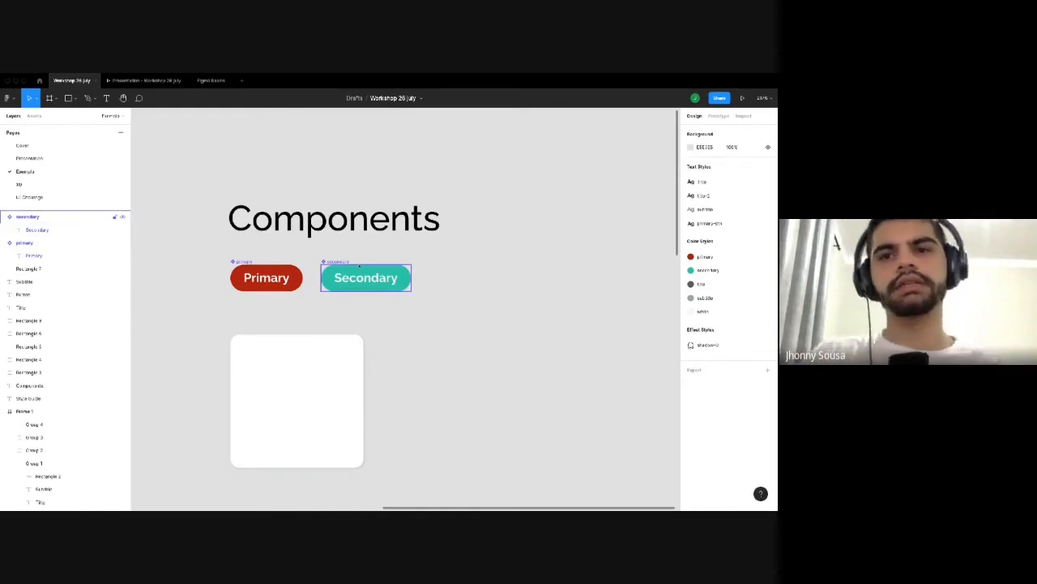
click(352, 312)
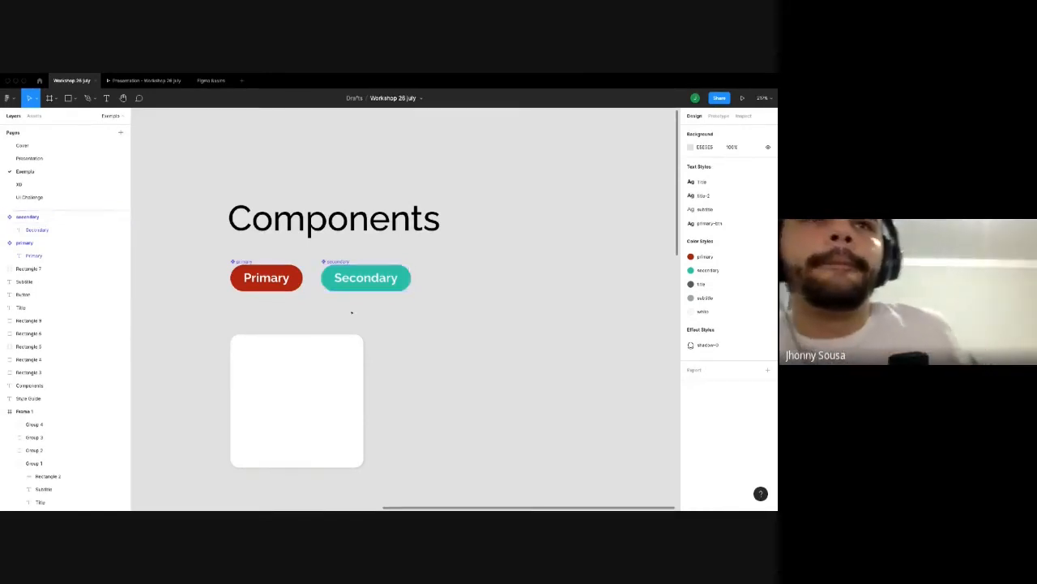
click(24, 243)
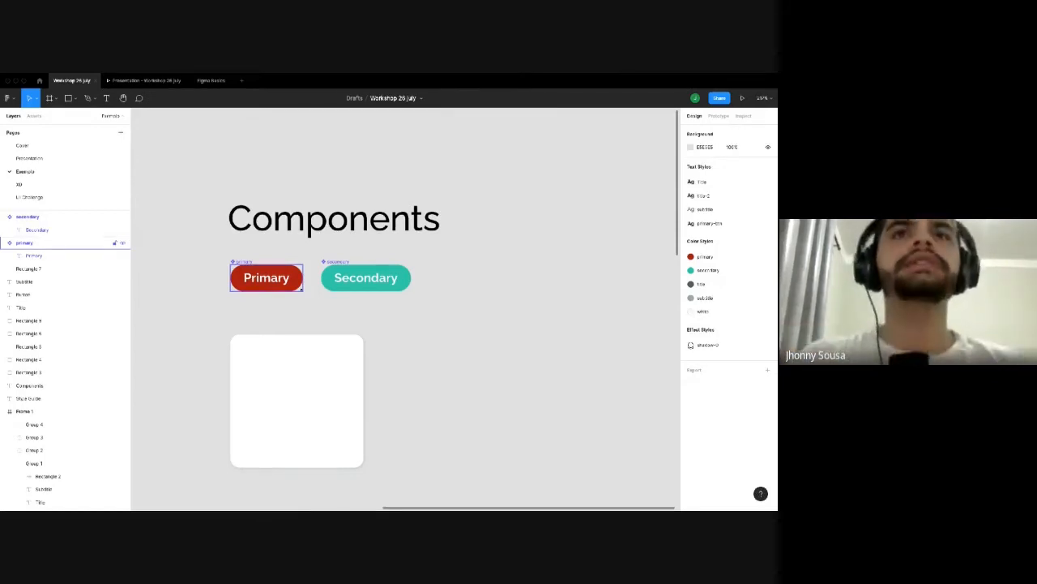
click(442, 257)
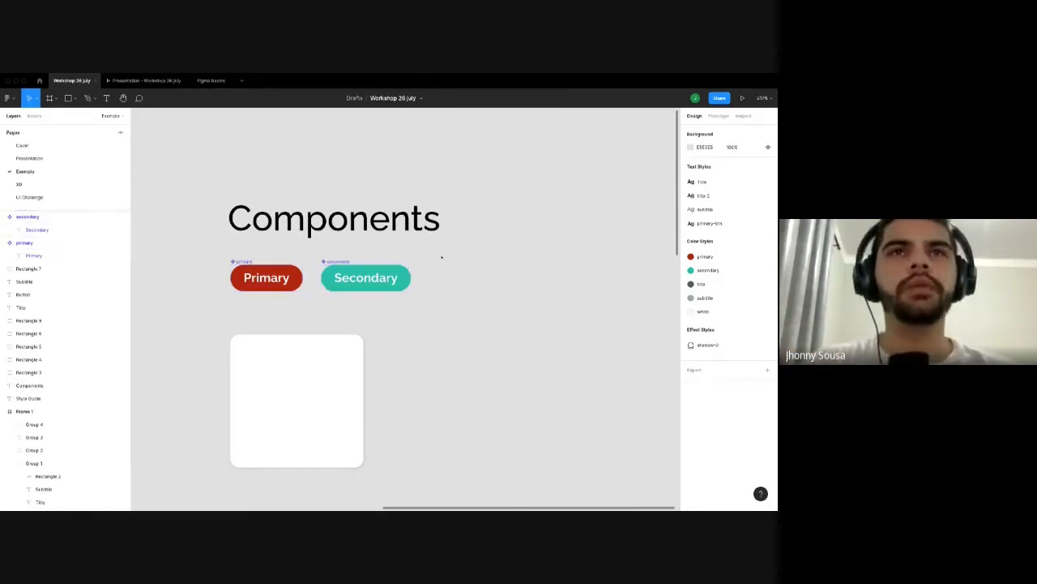
click(328, 270)
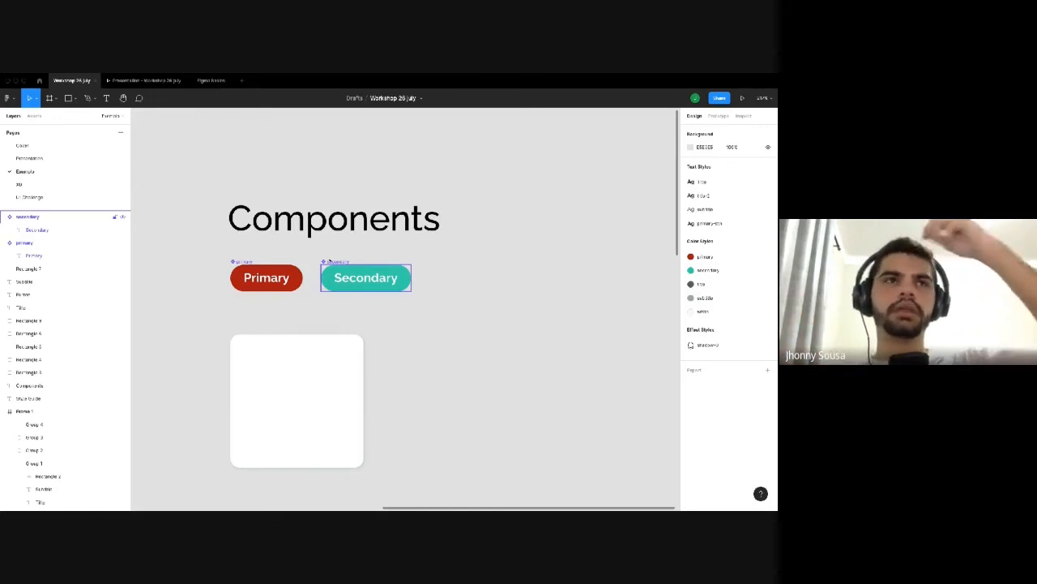
click(24, 242)
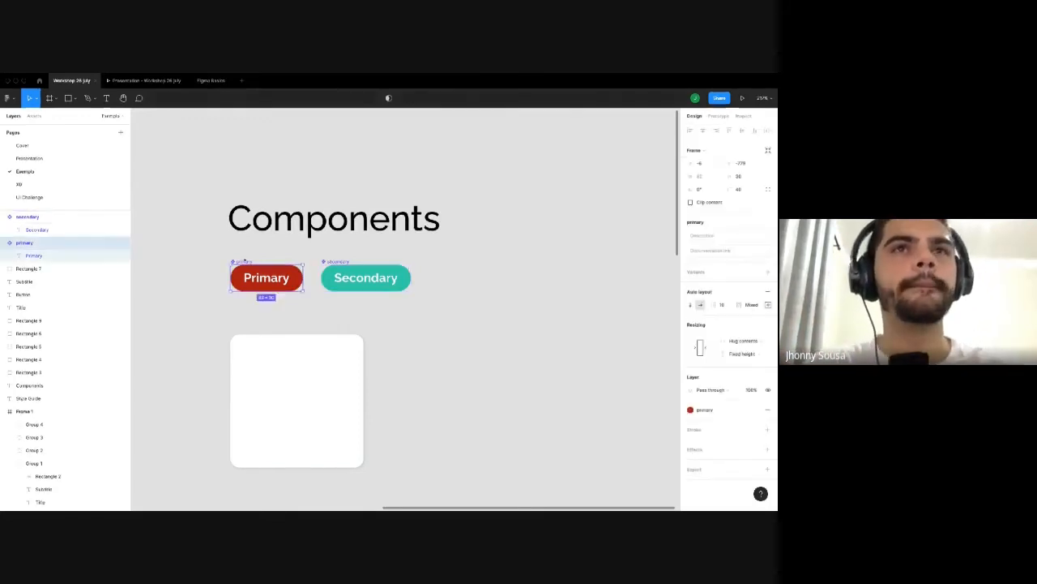
double_click(18, 242)
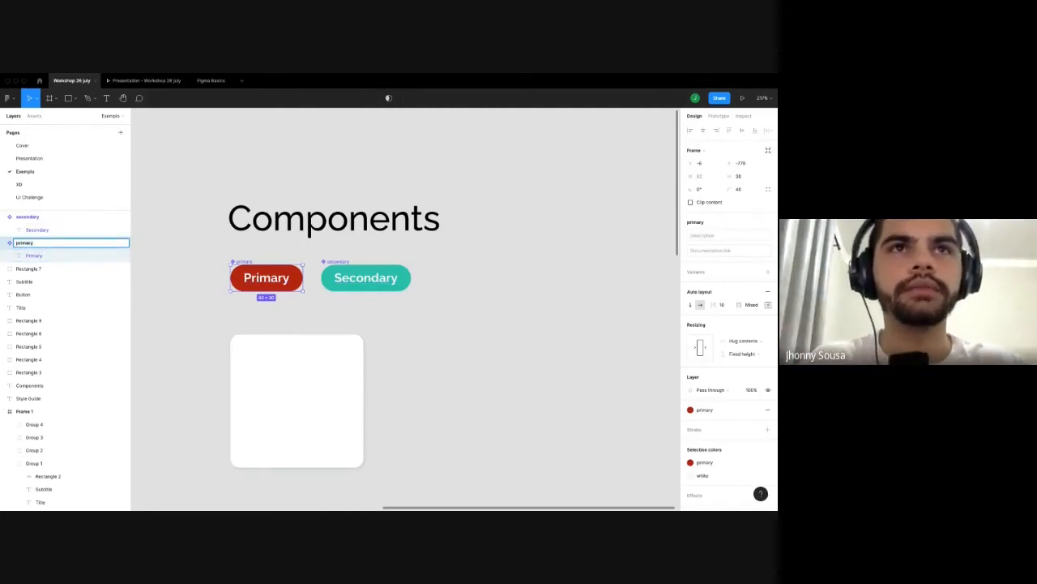
scroll(202, 308, down, 2)
key(Return)
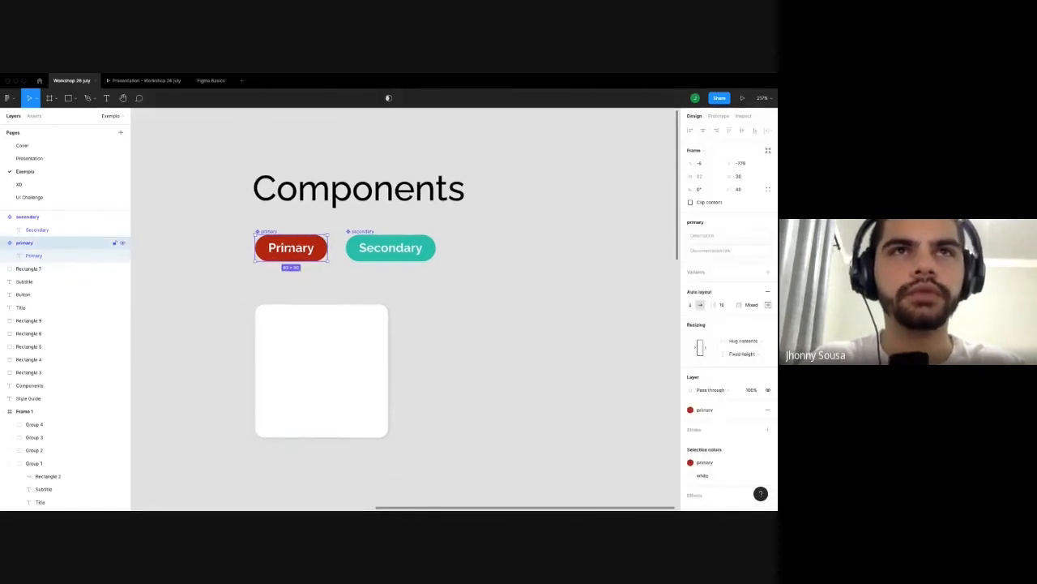
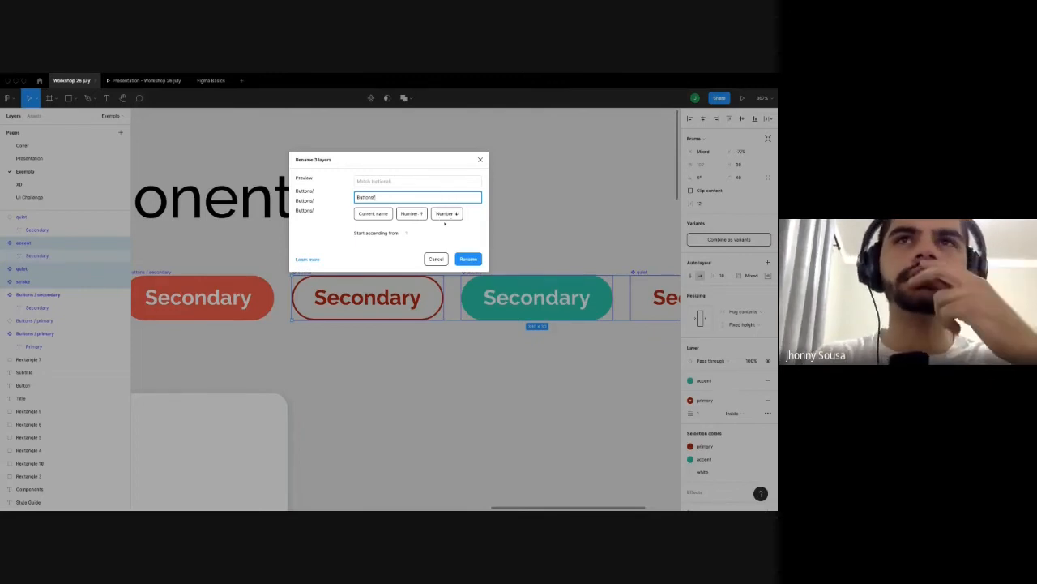
Batch rename the selected accent, quiet and stroke components with the prefix Buttons/ followed by their current names.
click(380, 214)
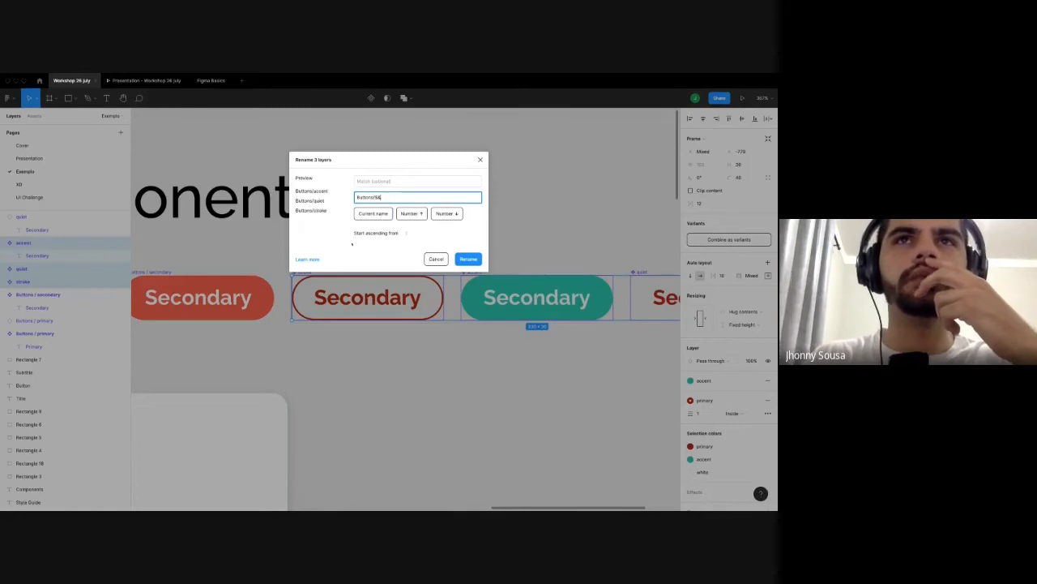
drag(295, 191, 329, 192)
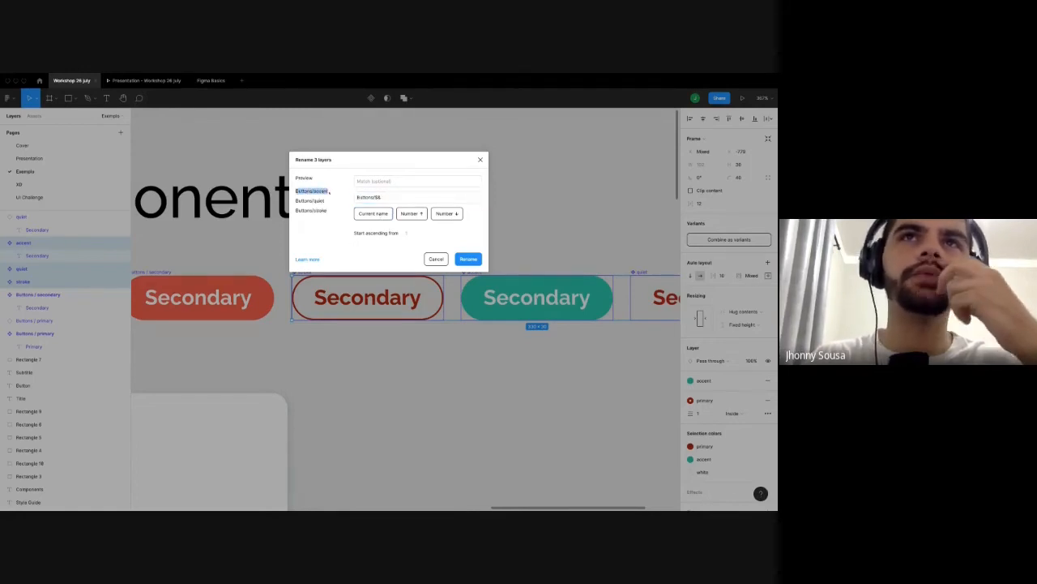
click(410, 213)
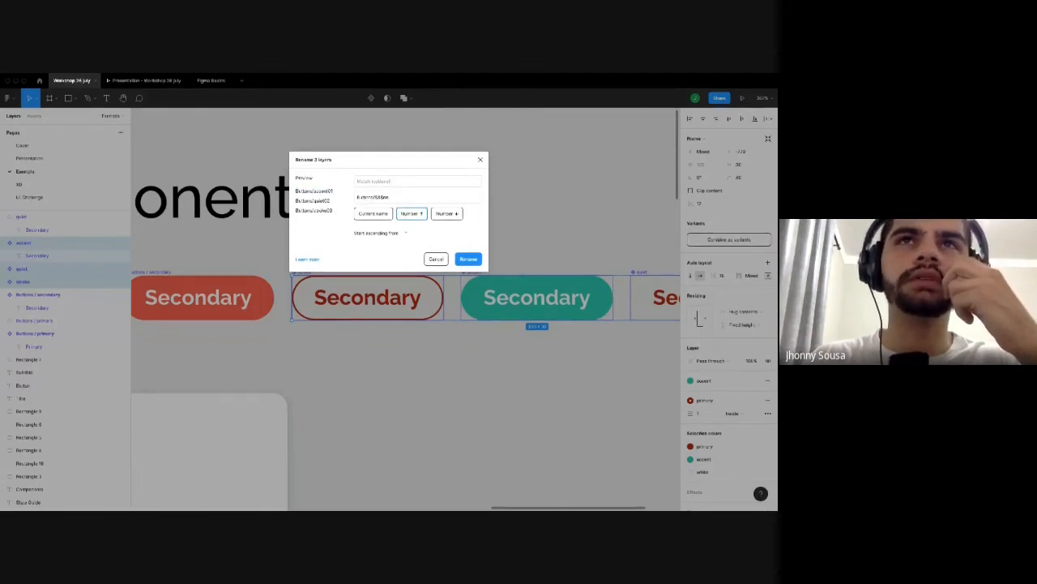
double_click(385, 197)
key(BackSpace)
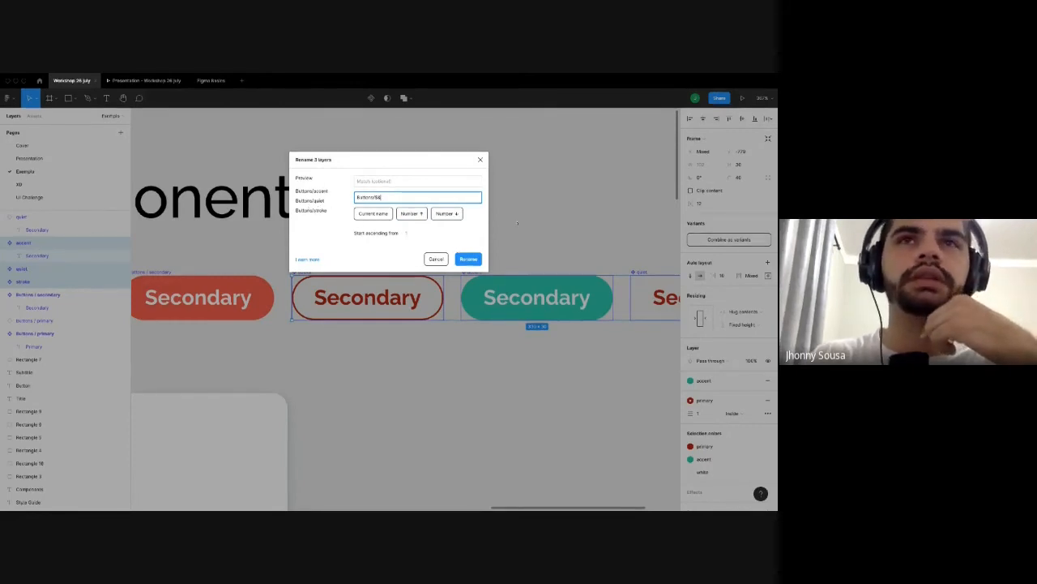
click(474, 260)
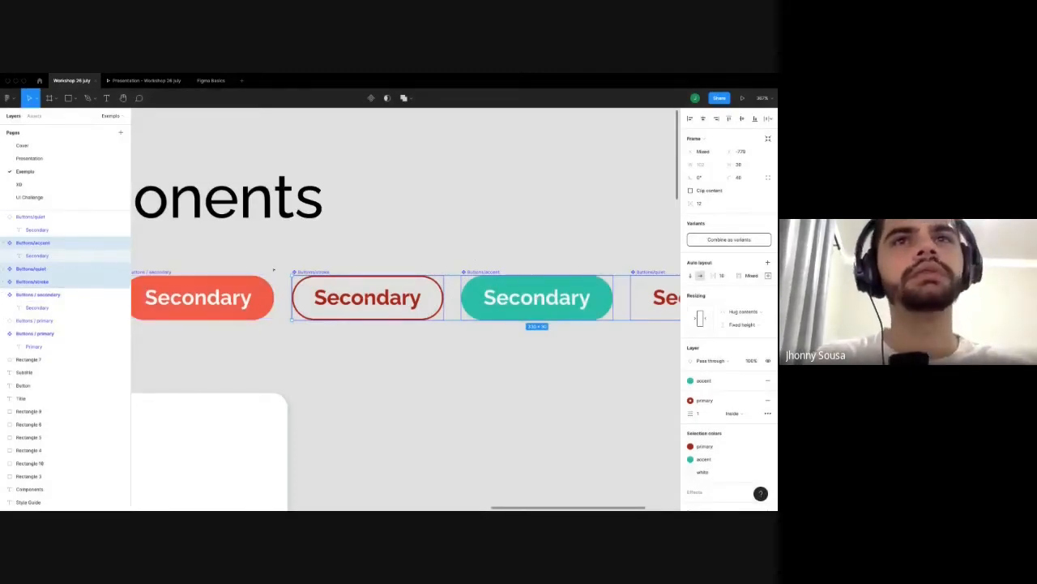
scroll(274, 270, down, 1)
click(274, 270)
scroll(250, 276, down, 1)
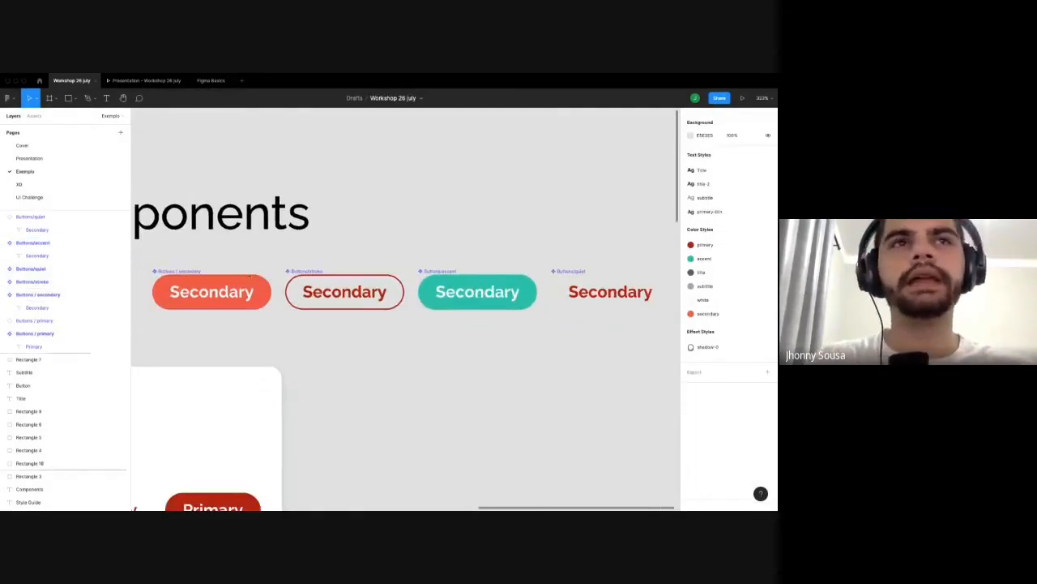
scroll(250, 276, down, 5)
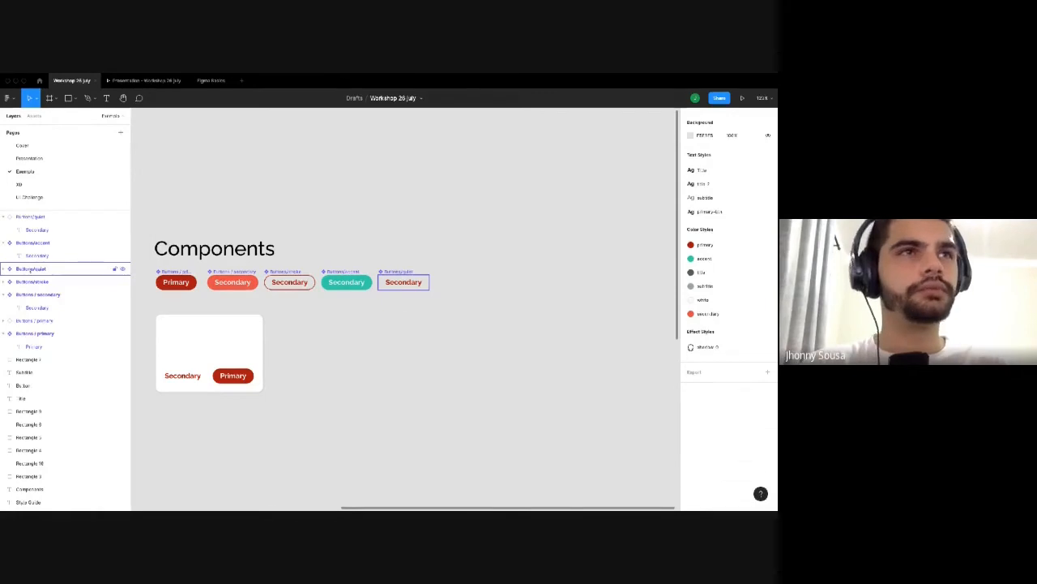
right_click(36, 268)
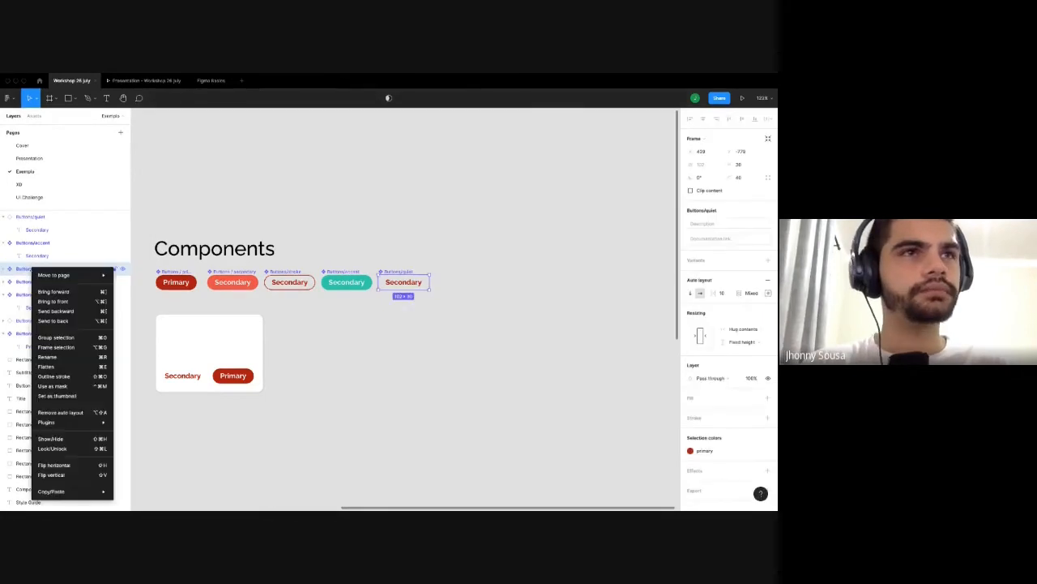
click(47, 356)
click(41, 294)
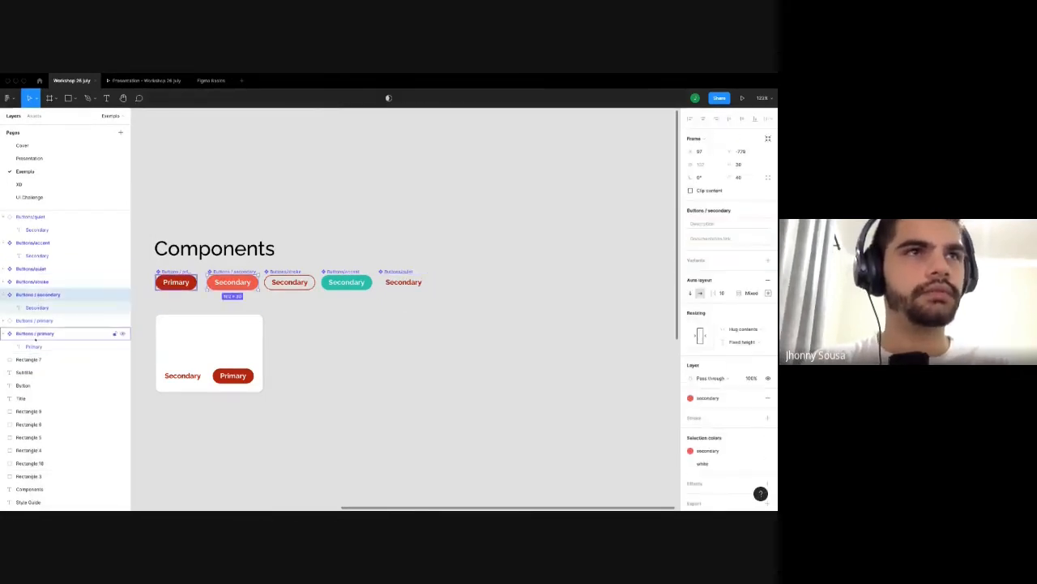
click(35, 333)
shift+click(31, 269)
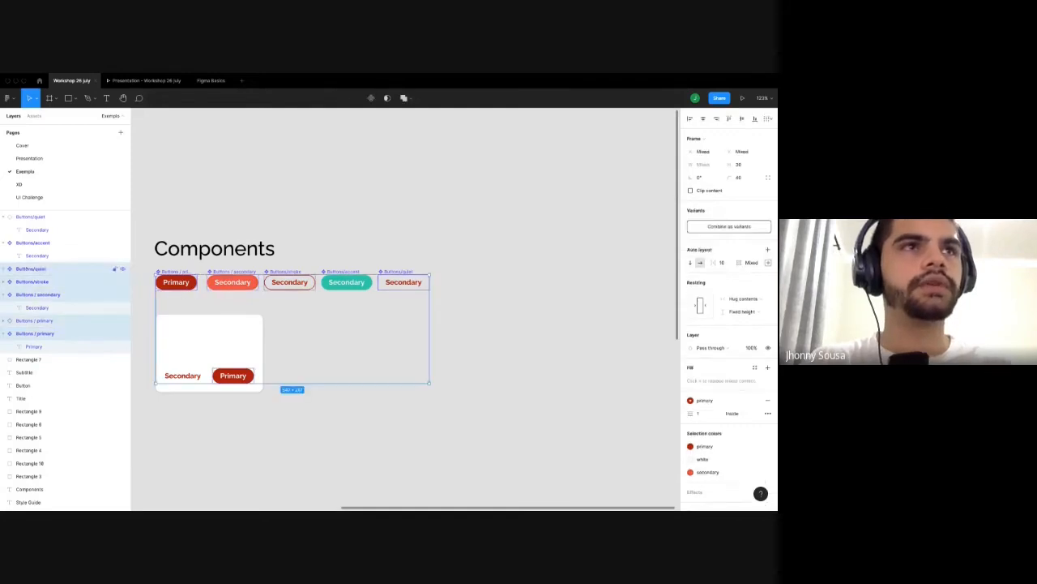
right_click(31, 268)
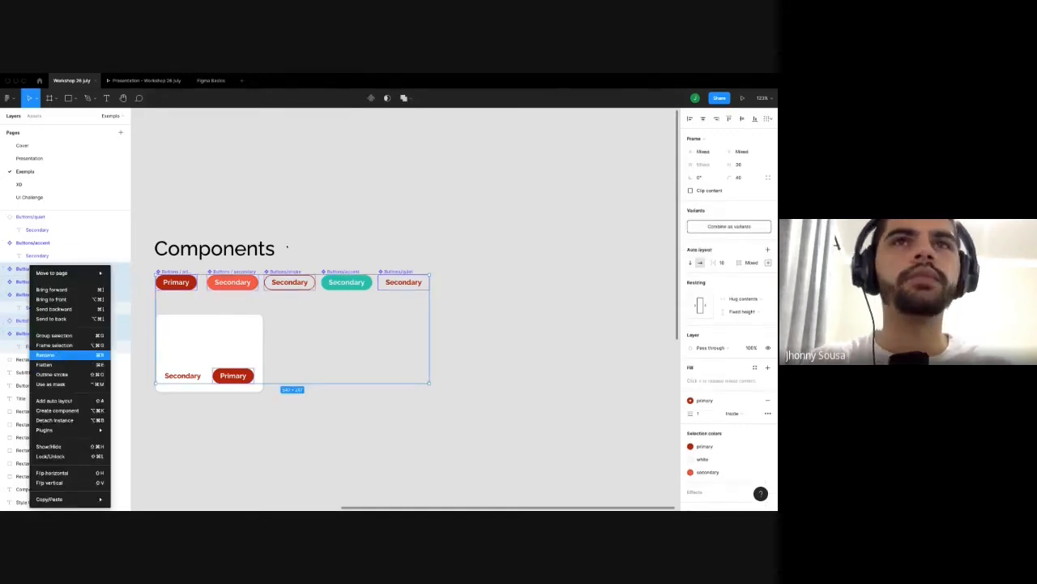
click(46, 354)
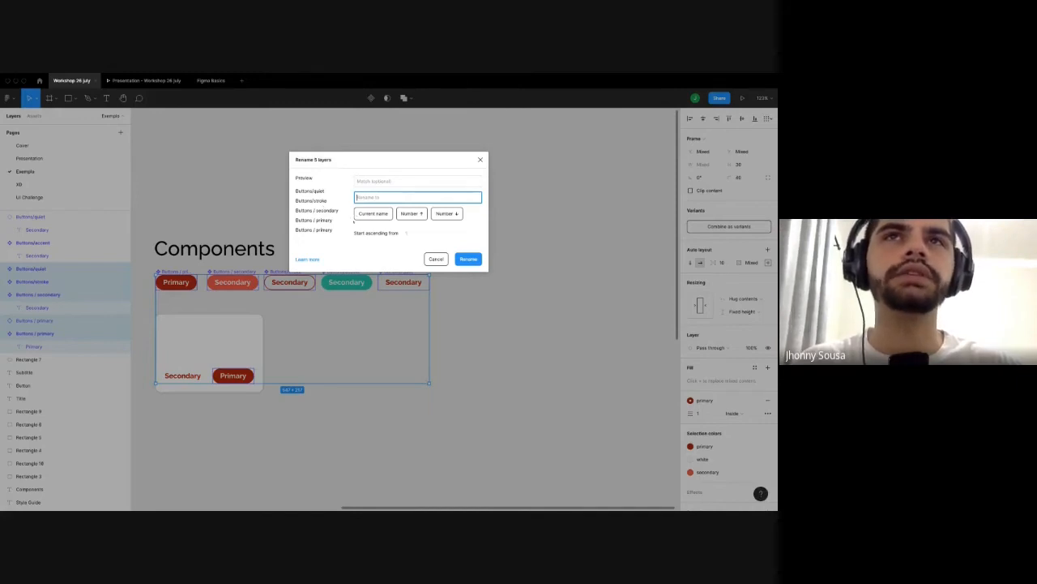
click(481, 160)
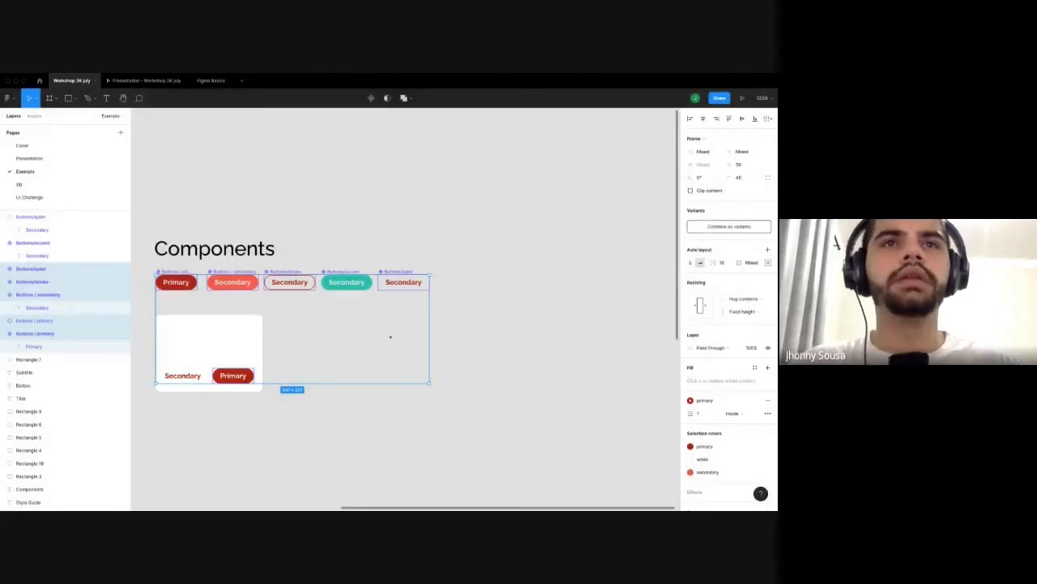
click(430, 294)
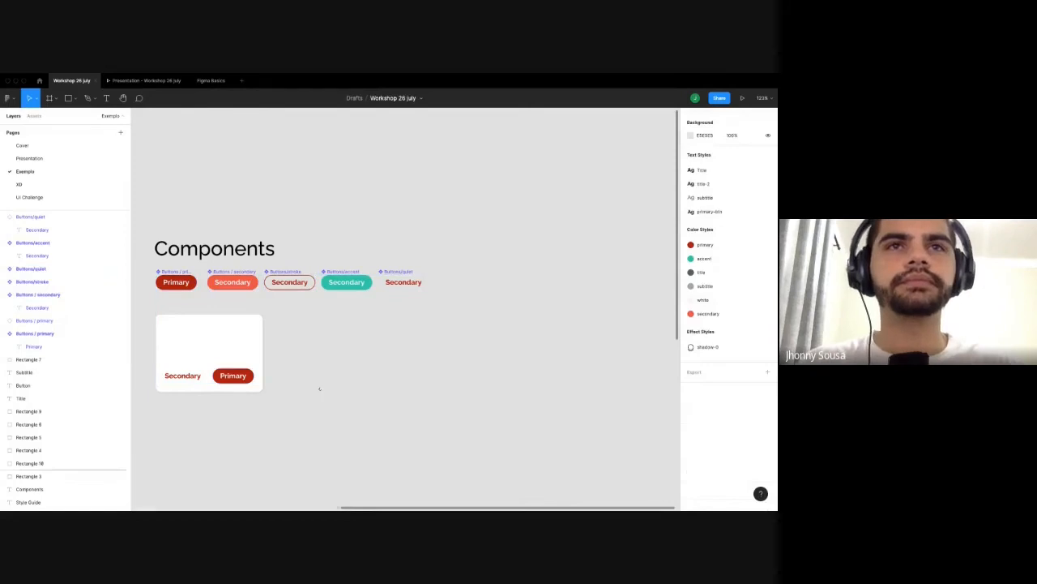
scroll(319, 389, left, 4)
scroll(341, 348, down, 2)
scroll(363, 306, up, 2)
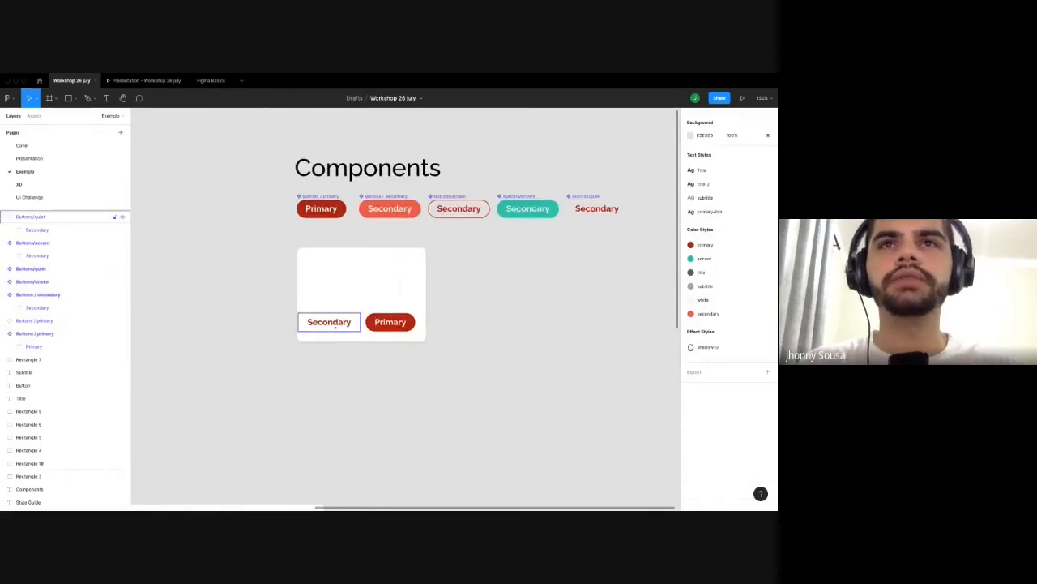
Browse the component swap options for the quiet button instance on the white card, and clear the selection.
click(334, 324)
click(716, 210)
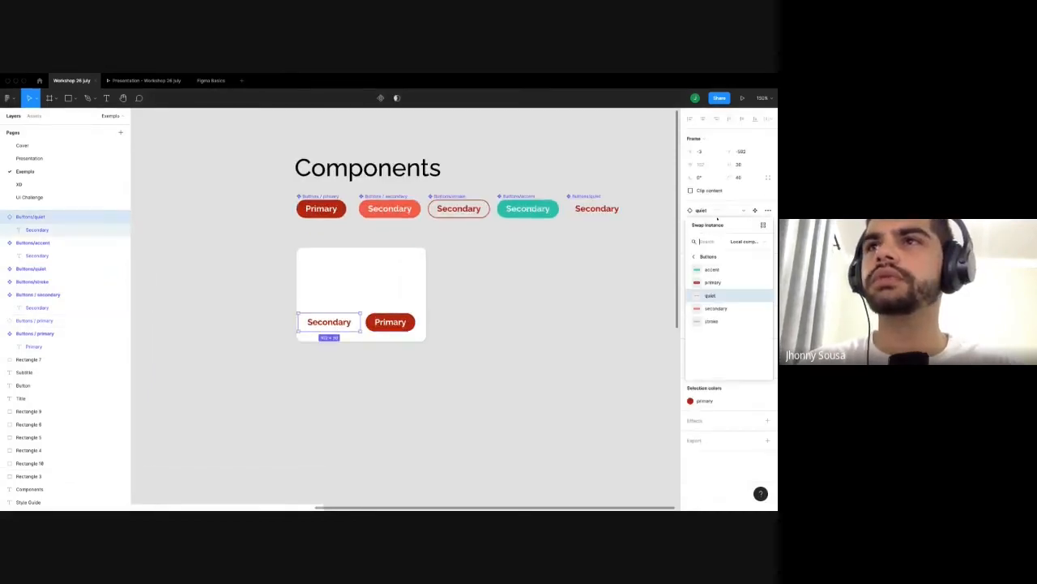
click(718, 321)
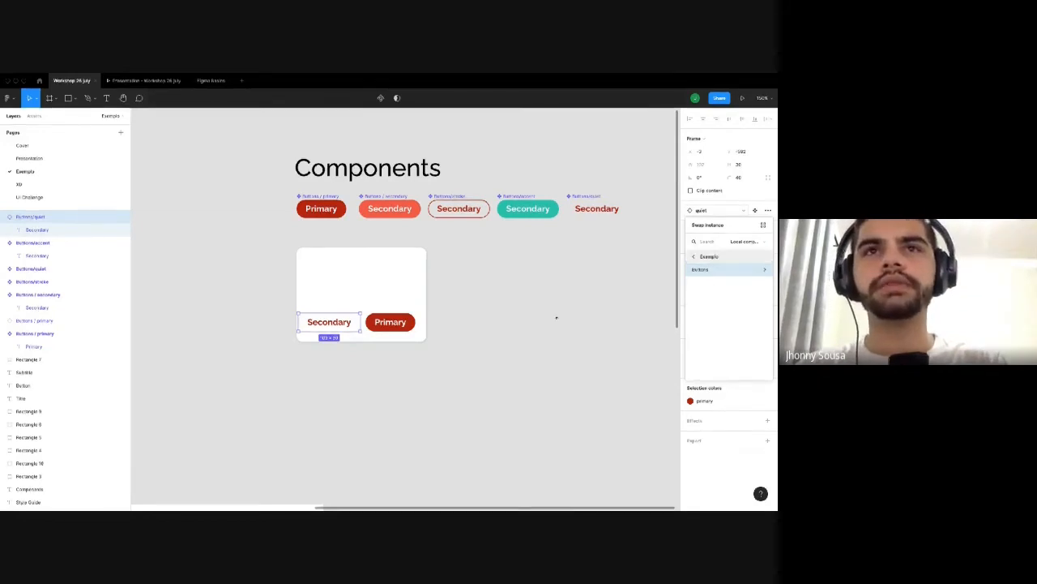
click(389, 278)
key(super+z)
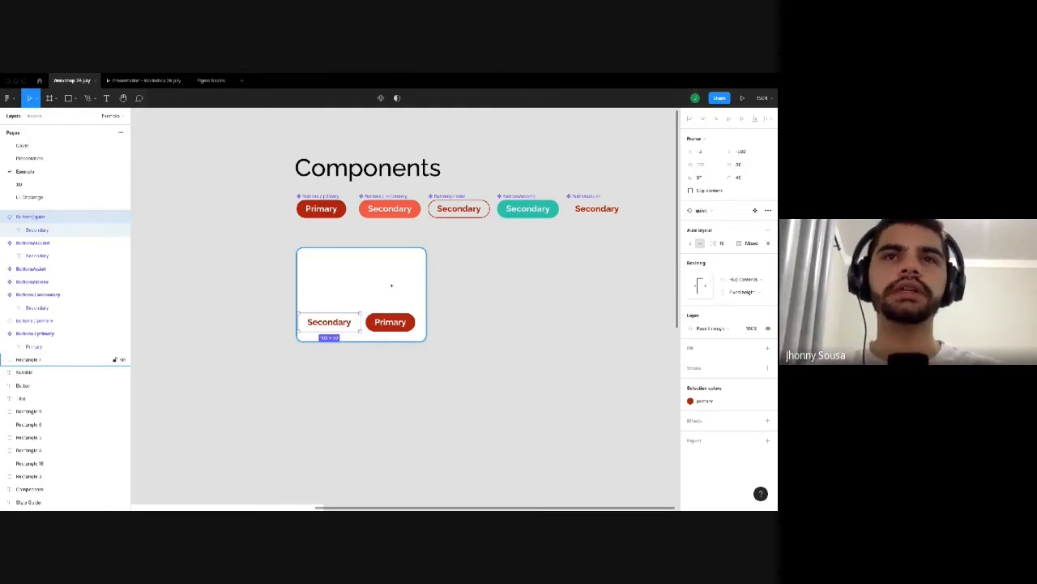
key(Escape)
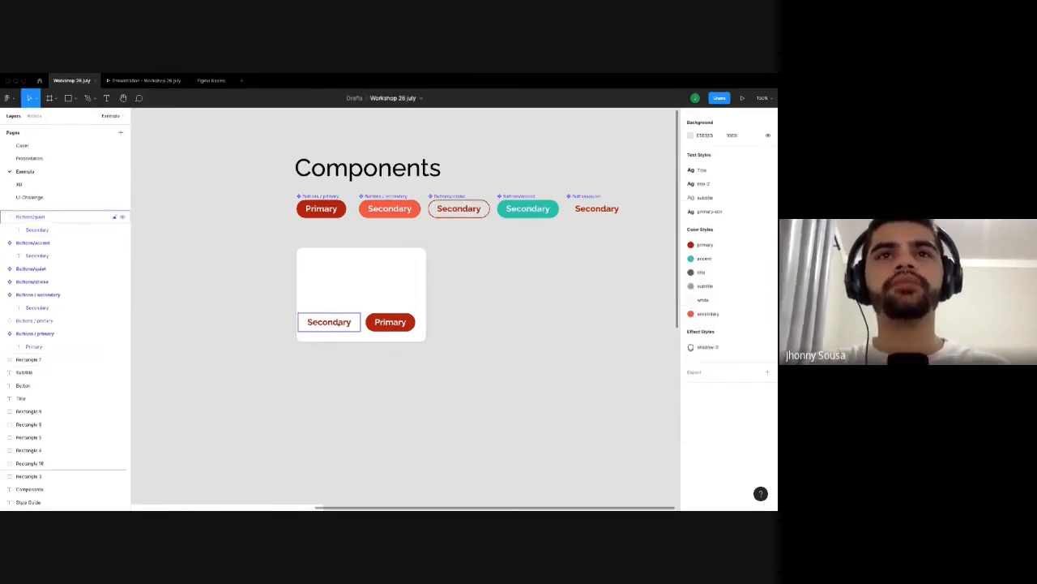
Shift the Secondary and Primary button instances together slightly to the right on the white card.
click(351, 322)
shift+click(390, 322)
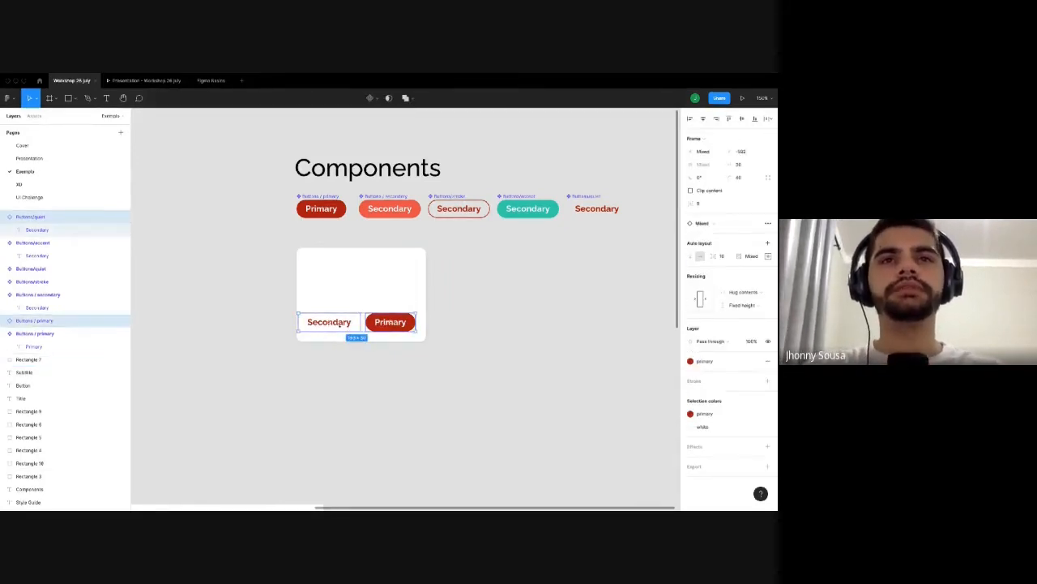
drag(329, 324, 345, 323)
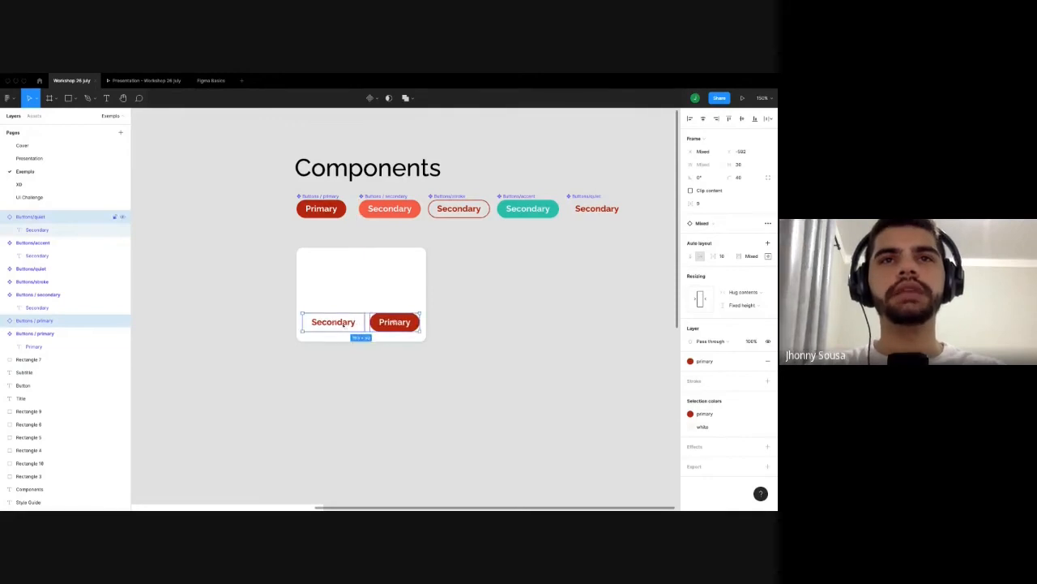
Create a single component from the white card rectangle and its two button instances.
click(358, 286)
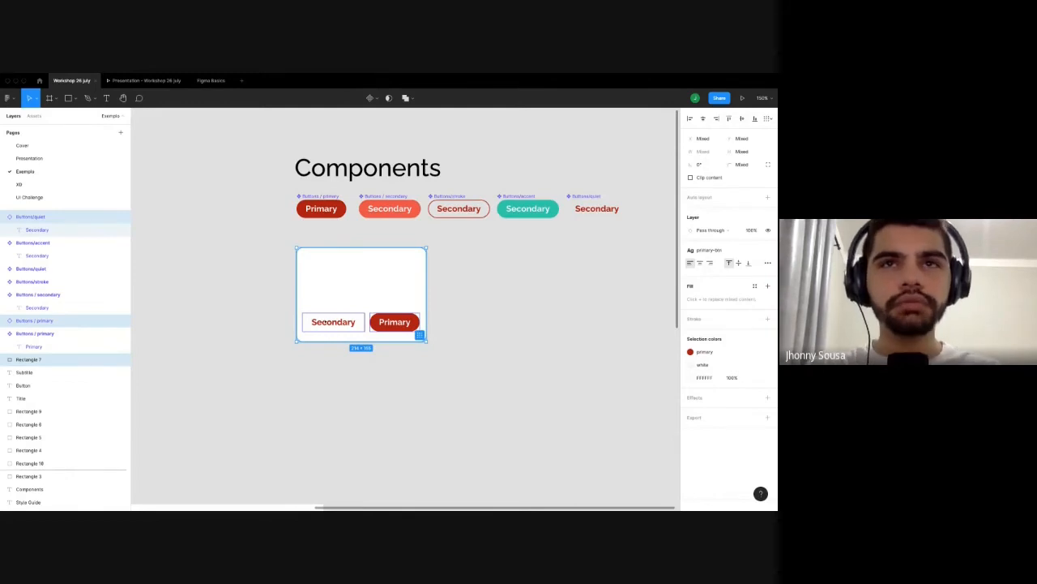
click(473, 364)
drag(259, 252, 405, 334)
right_click(357, 265)
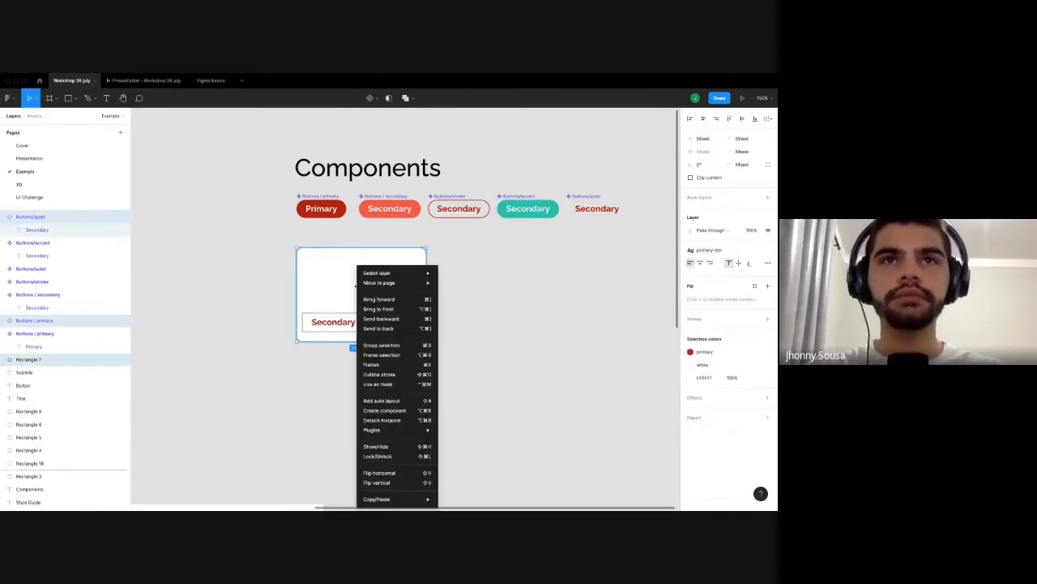
click(399, 410)
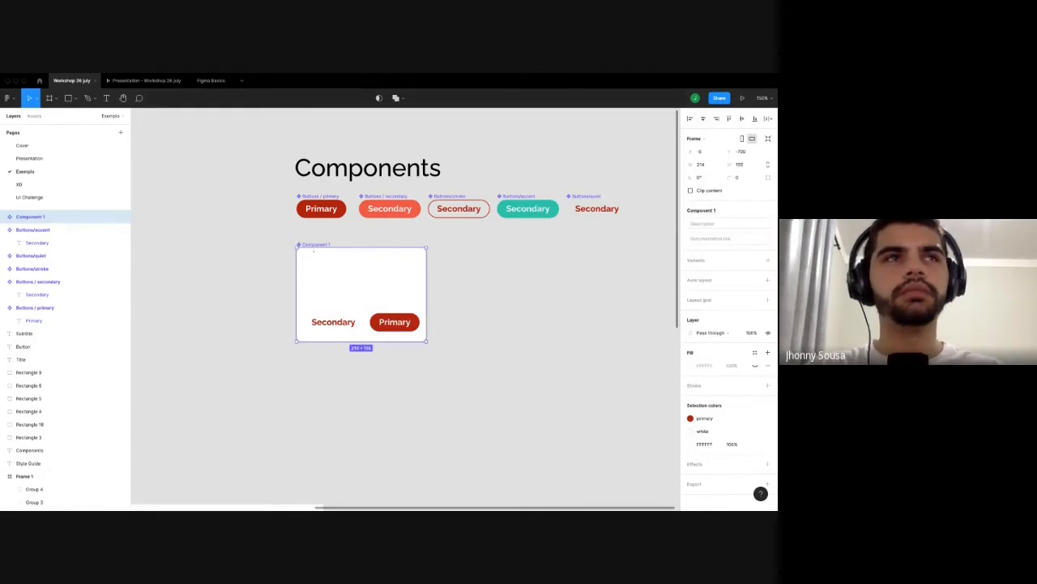
Rename the new card component as Card / normal and deselect it.
double_click(33, 217)
text(Car)
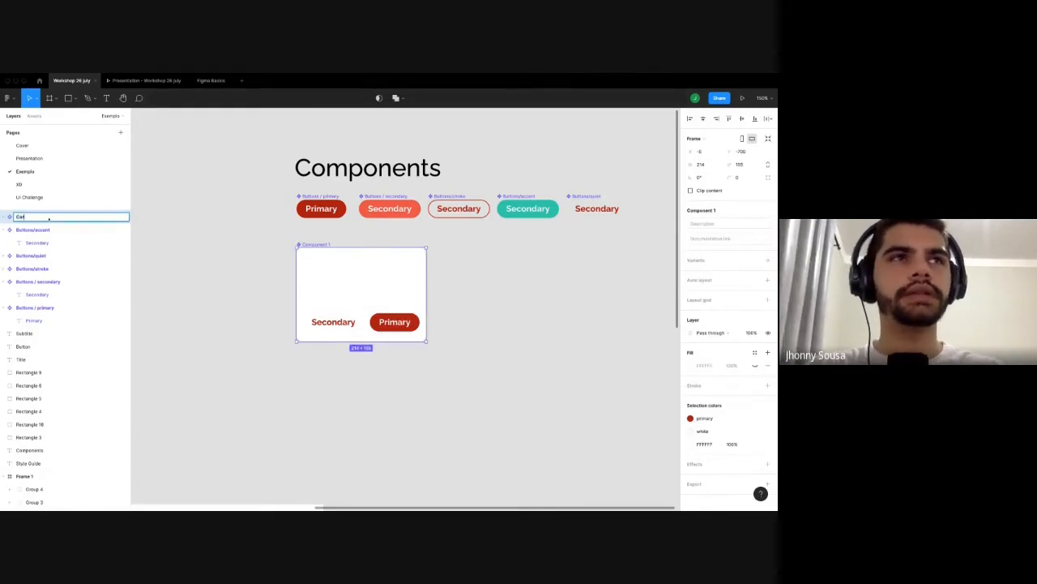
text(d)
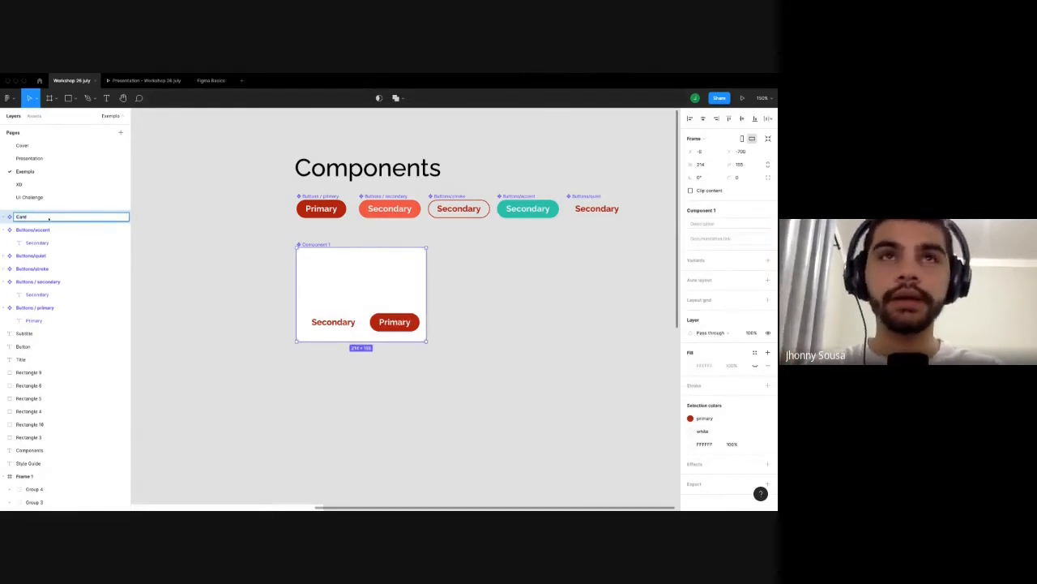
text( / )
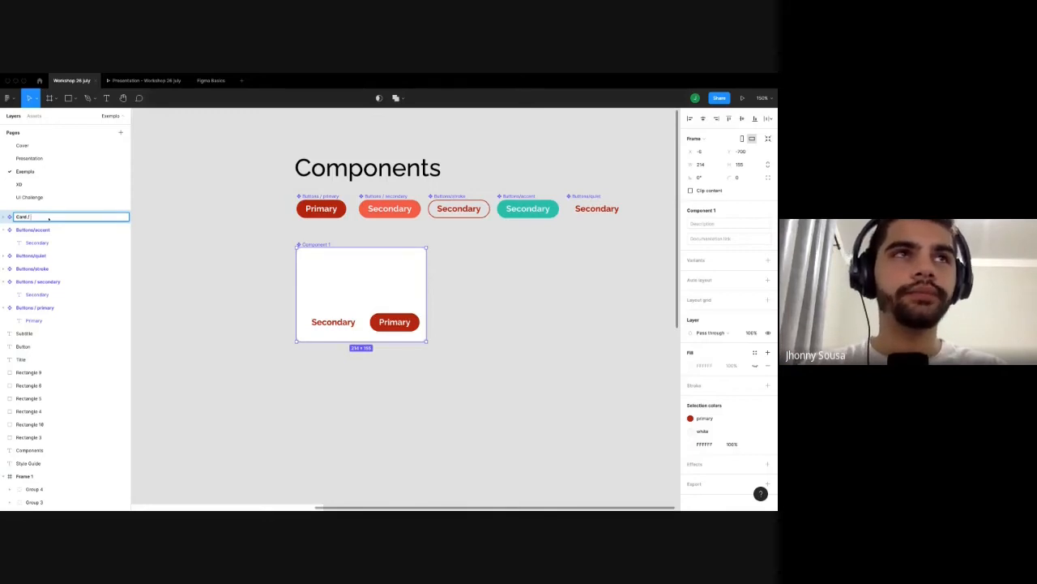
text(p)
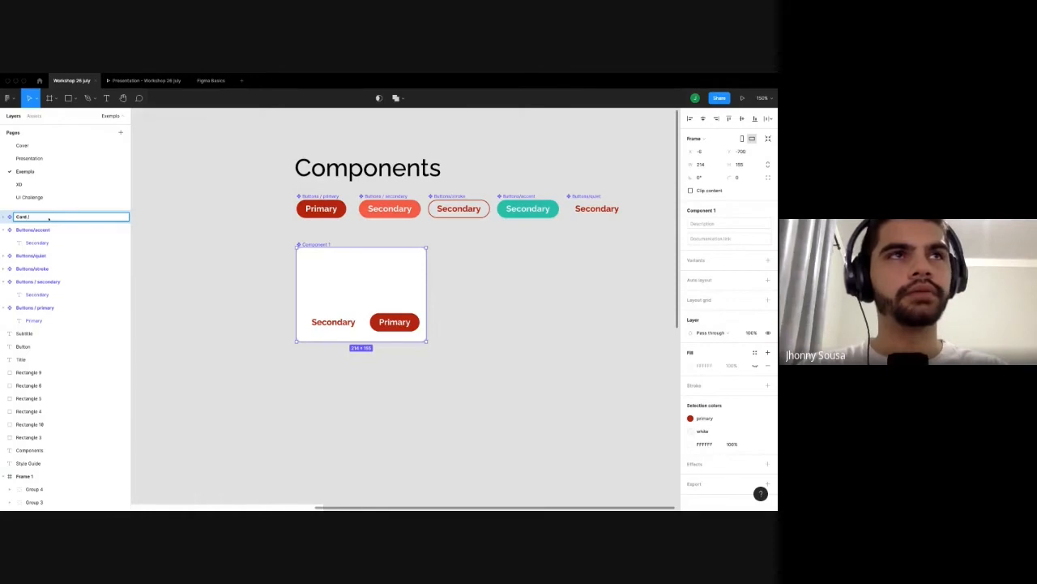
text(normal)
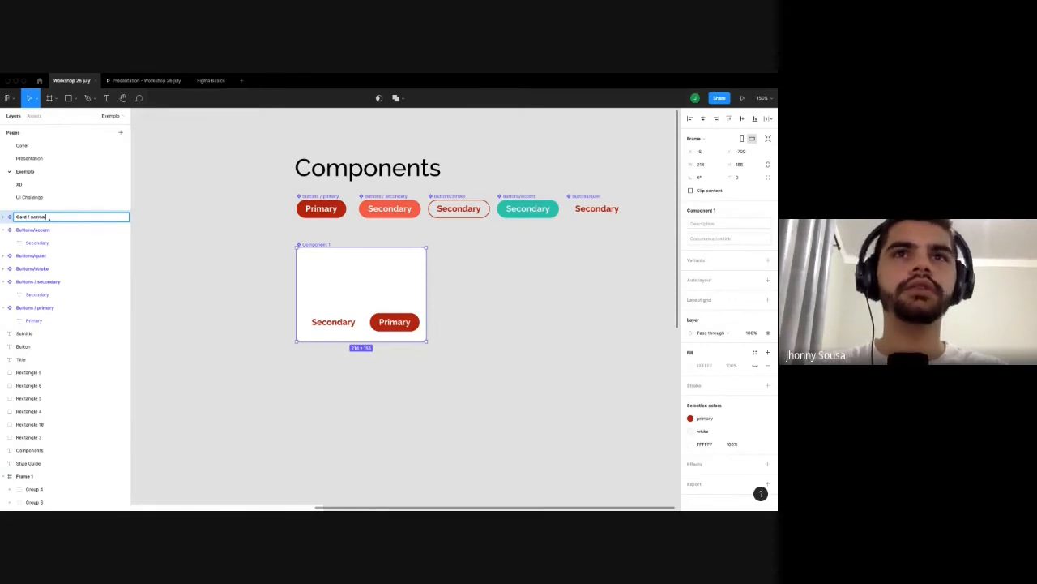
key(Return)
key(Escape)
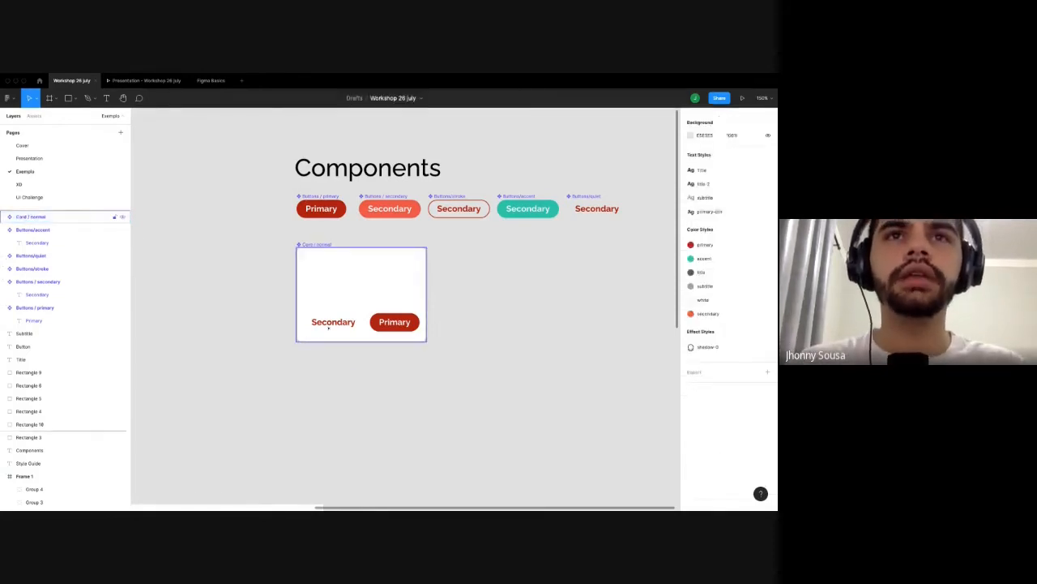
Check the swap categories of the card's quiet button and rename the card component as Cards / normal.
click(328, 327)
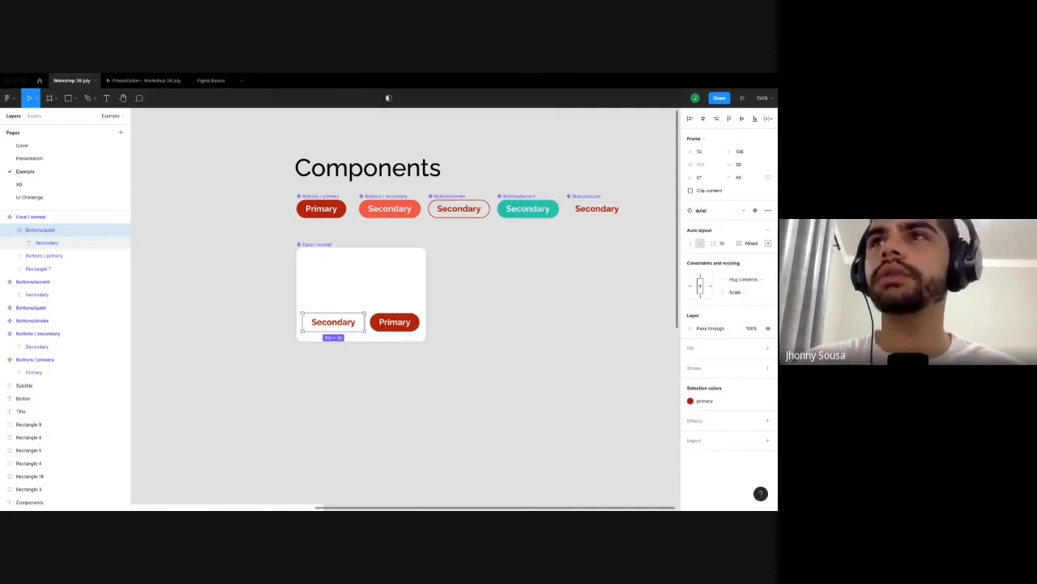
click(701, 209)
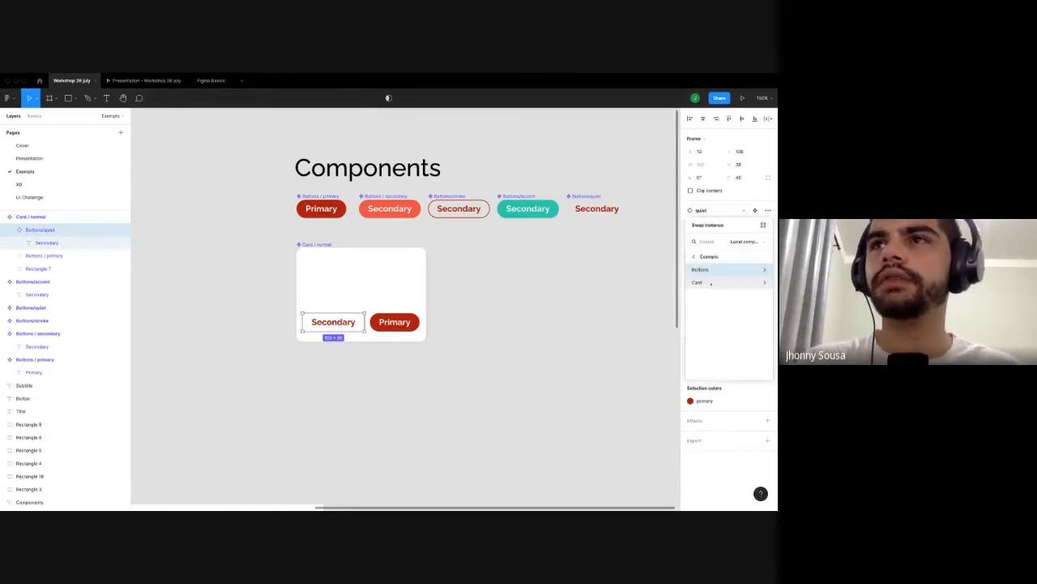
click(31, 217)
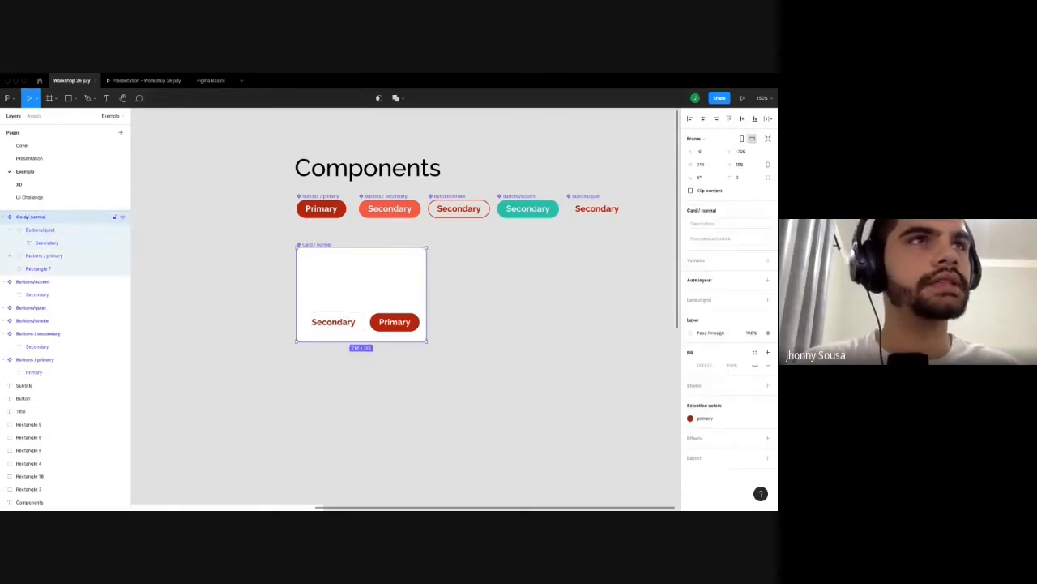
double_click(31, 216)
click(29, 216)
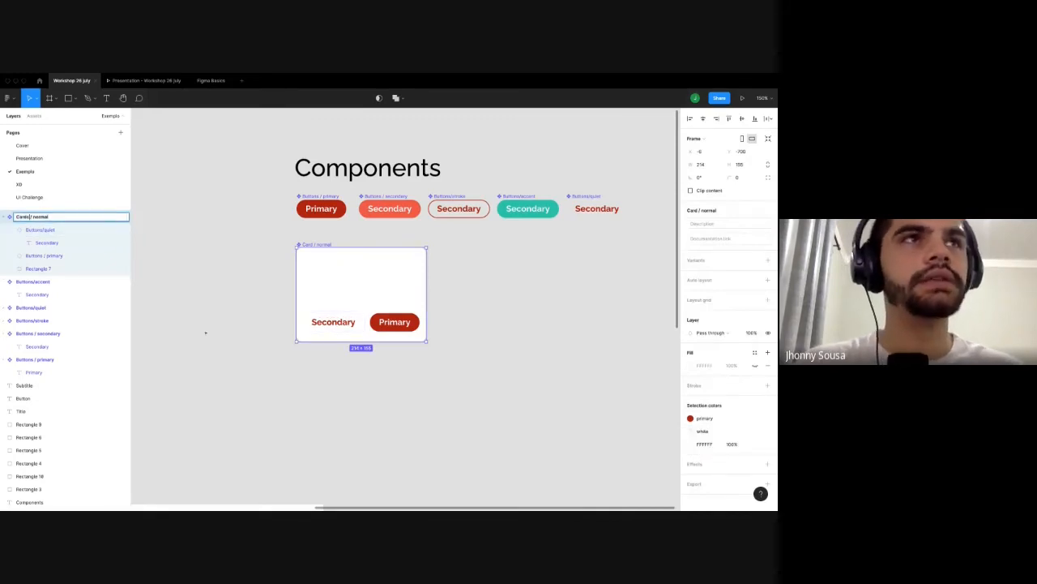
text(s)
Examine the Buttons and Cards categories among the swap options of the card's quiet button instance.
click(333, 321)
click(712, 210)
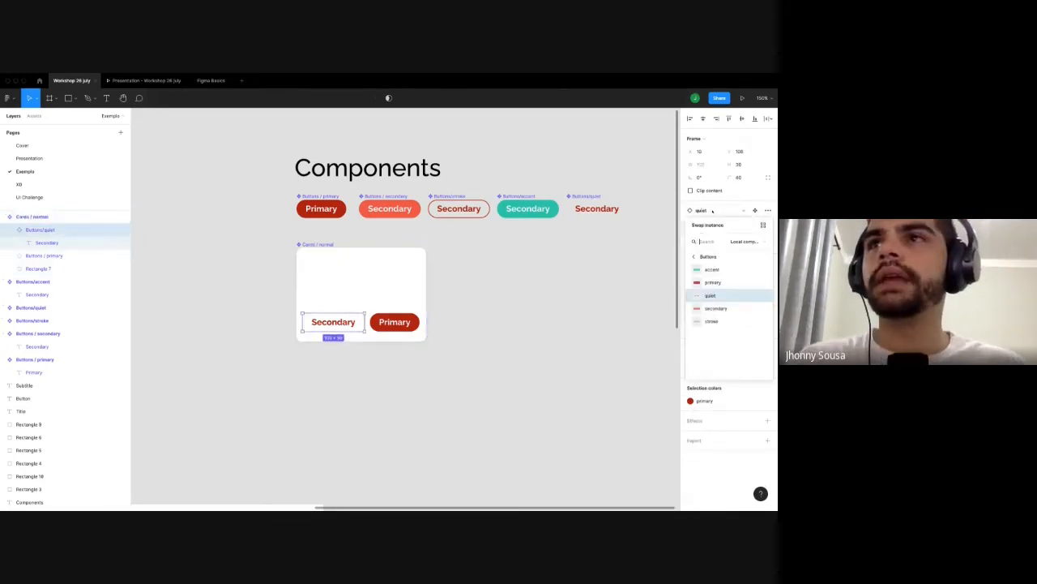
click(702, 256)
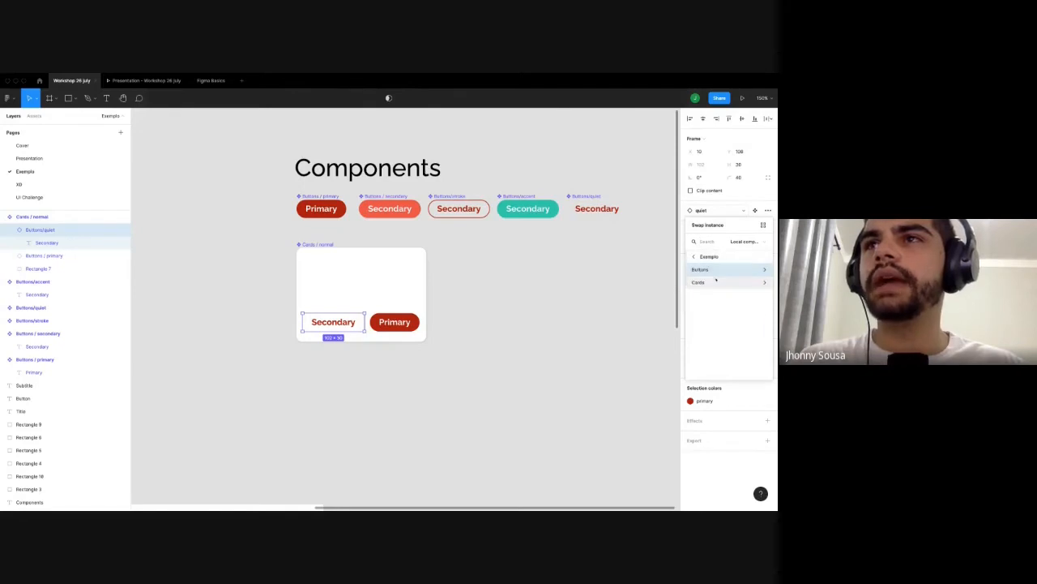
click(709, 282)
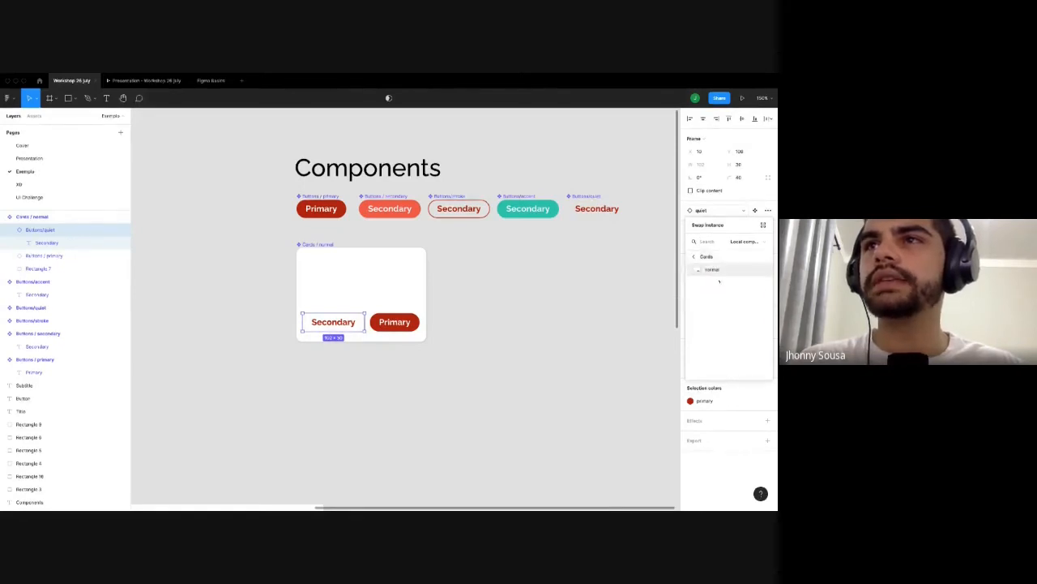
click(694, 256)
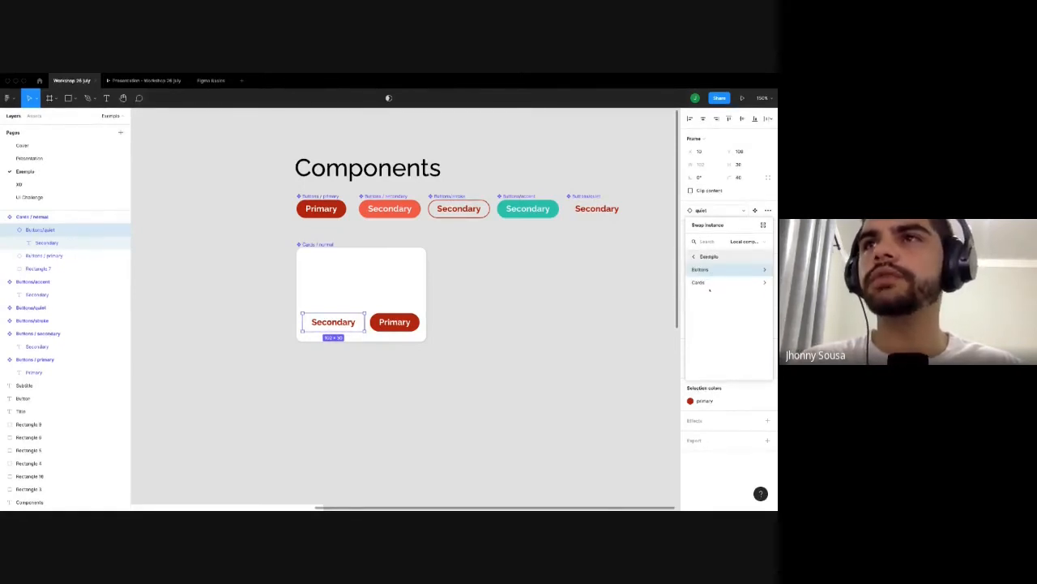
click(707, 270)
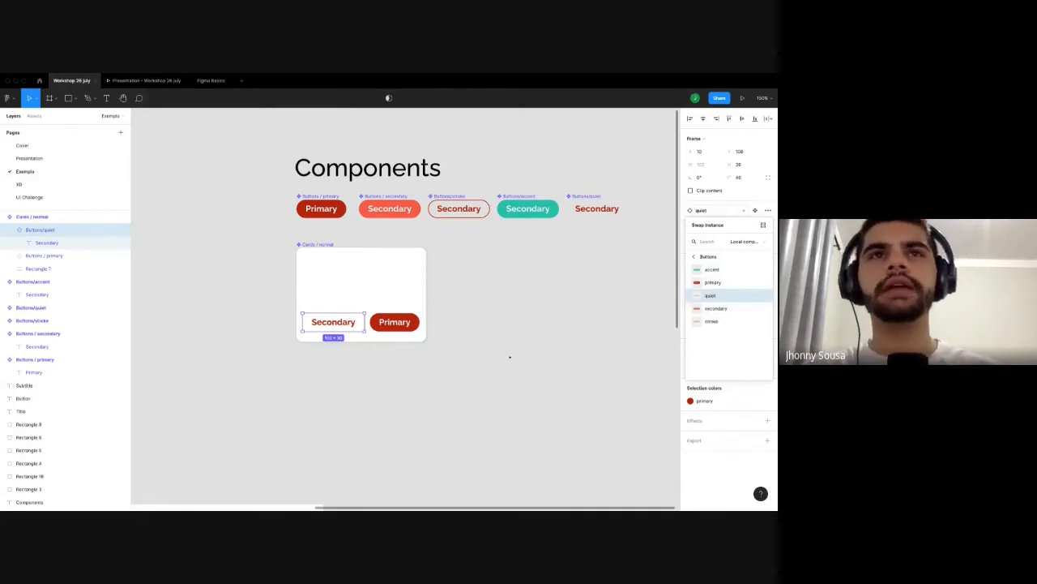
Move the Cards / normal component straight down, slightly farther below the row of button components.
click(320, 244)
drag(323, 244, 323, 263)
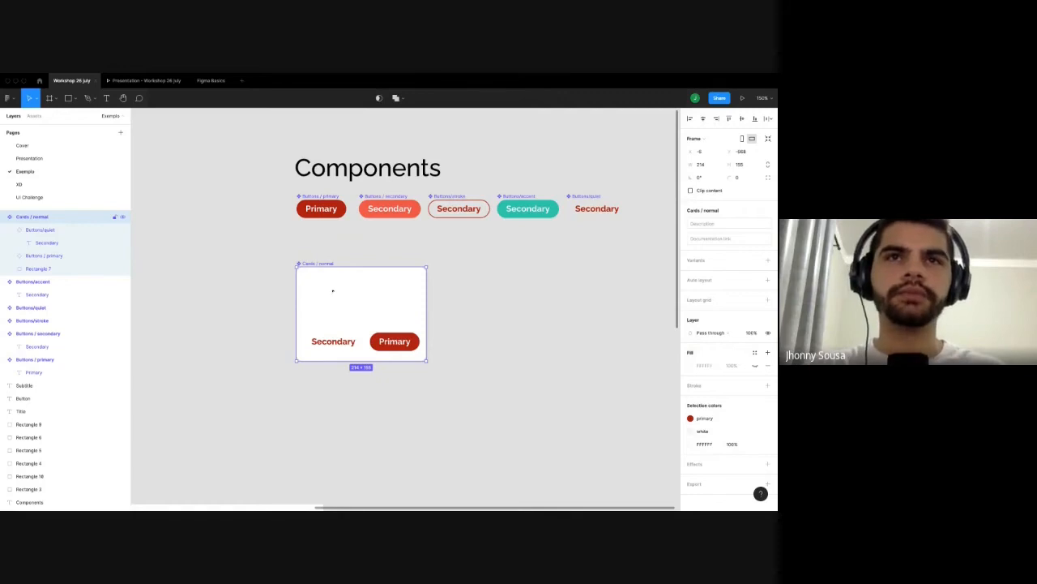
scroll(496, 324, down, 1)
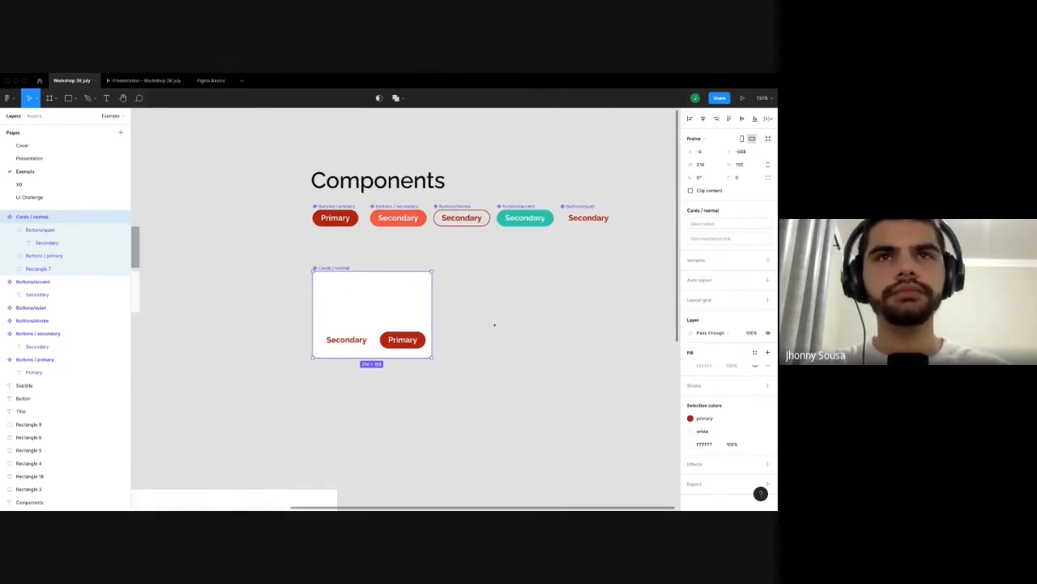
Copy the style guide's Title and Subtitle texts into the Cards / normal component, above its two buttons.
scroll(217, 378, left, 5)
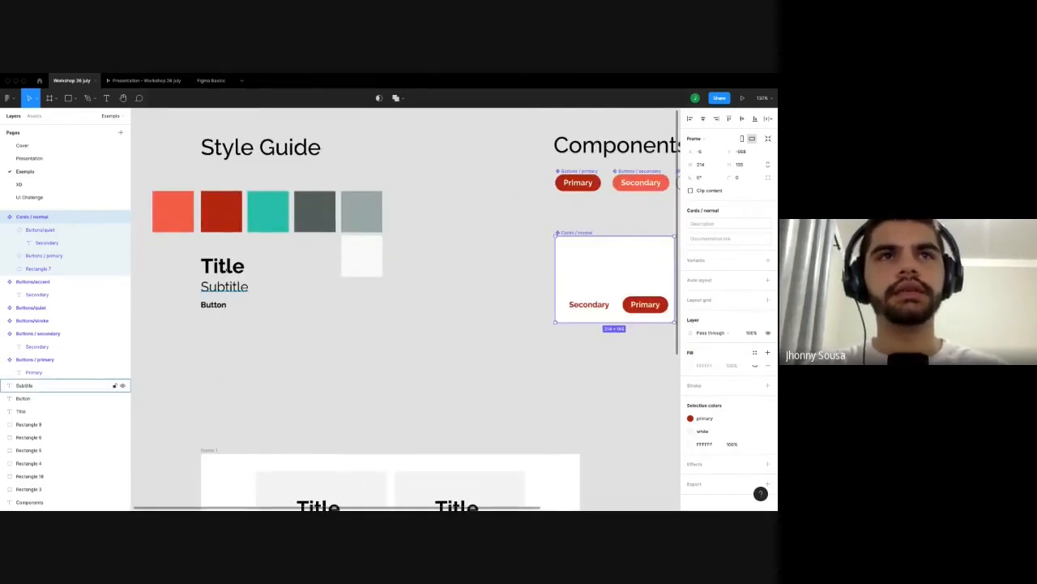
click(25, 385)
click(21, 411)
shift+click(24, 385)
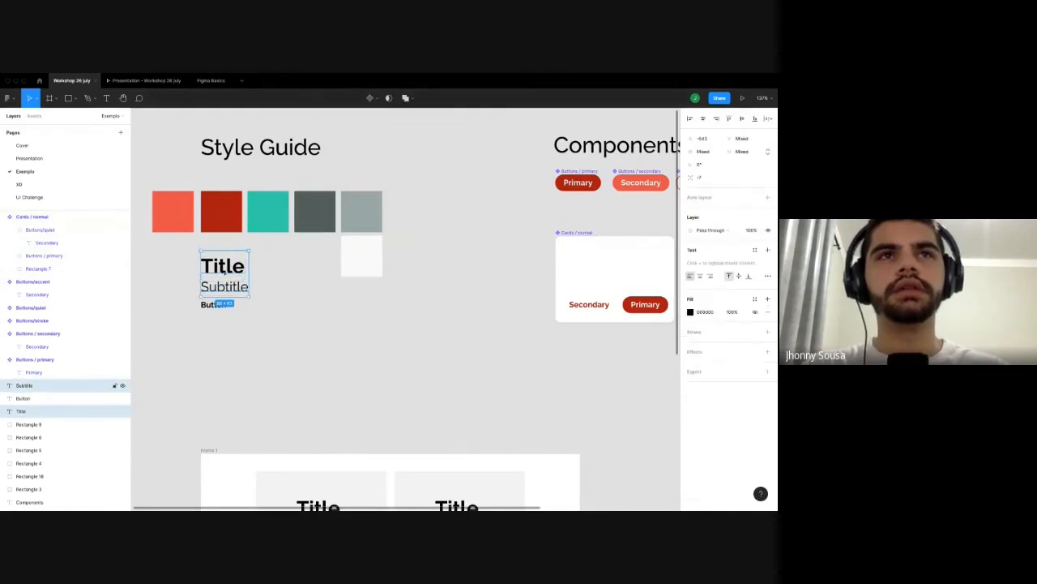
key(Right)
key(Right)
key(Right)
key(Right)
key(Right)
key(Down)
key(Down)
key(Down)
drag(229, 279, 621, 272)
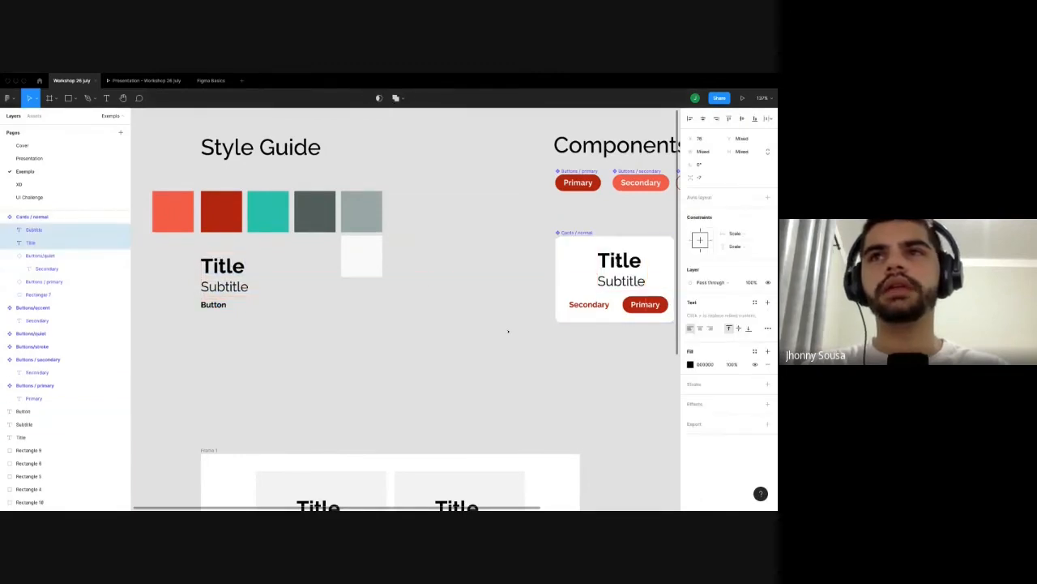
scroll(405, 348, right, 3)
scroll(349, 373, right, 2)
key(Escape)
Shift the card's Title and Subtitle texts together to the left, to X 64.
scroll(494, 291, up, 2)
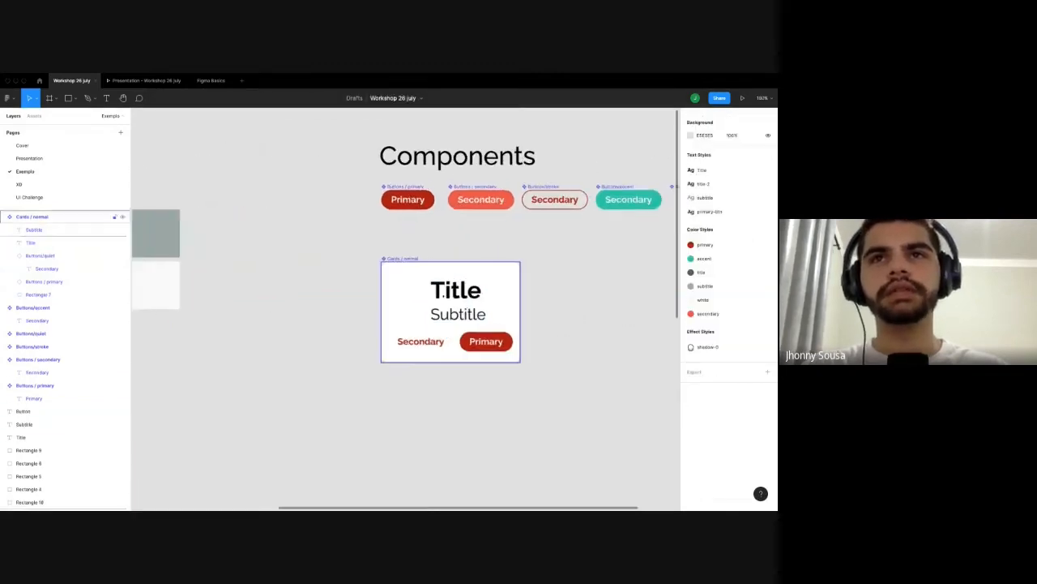
click(448, 302)
click(454, 313)
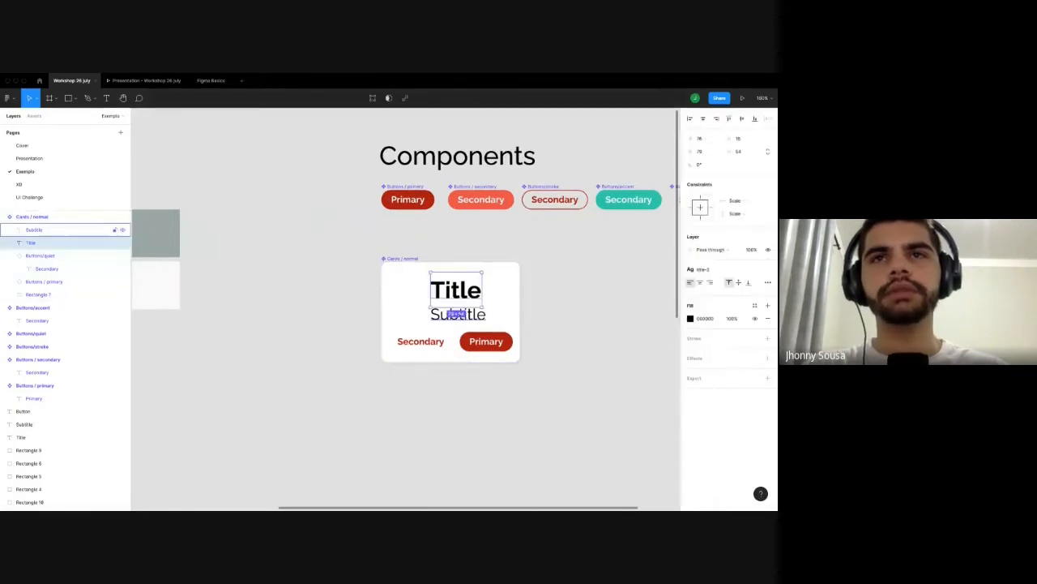
shift+click(456, 290)
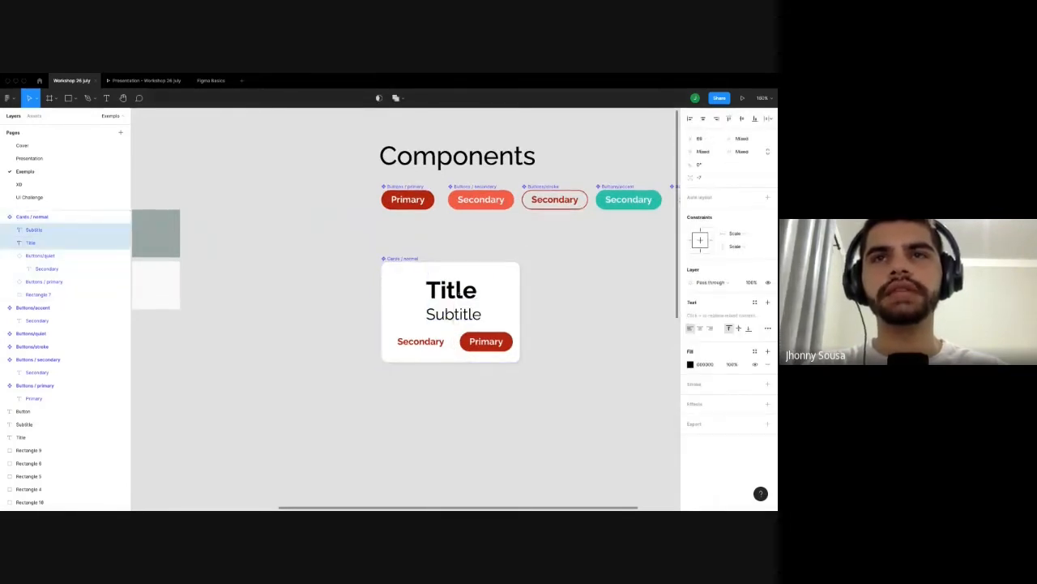
mouse_move(454, 313)
mouse_down()
mouse_move(467, 291)
mouse_move(444, 297)
mouse_up()
Move the Cards / normal component slightly right to X 2 and deselect it.
scroll(468, 291, right, 2)
scroll(444, 295, up, 3)
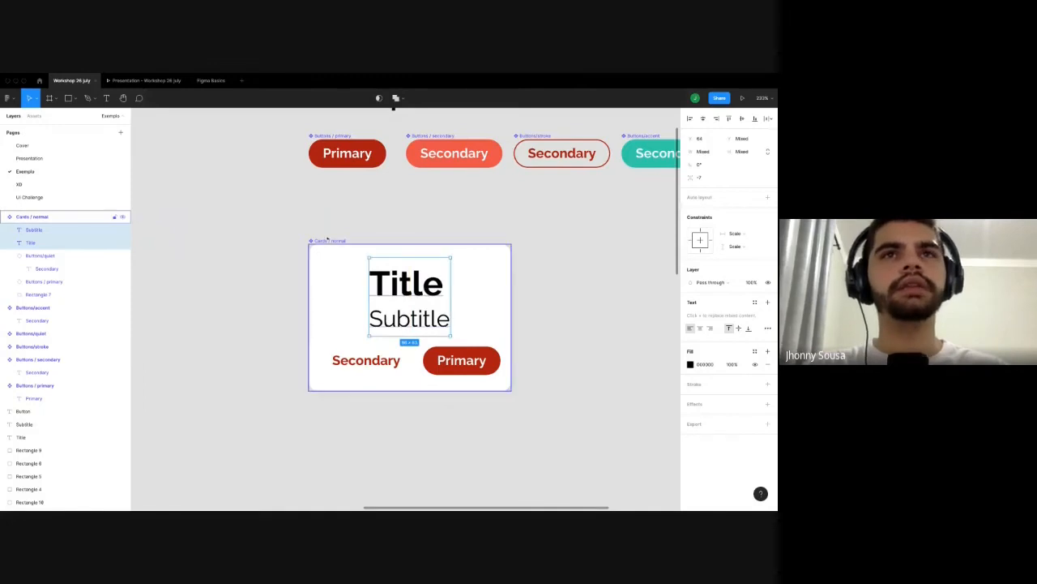
drag(329, 241, 337, 240)
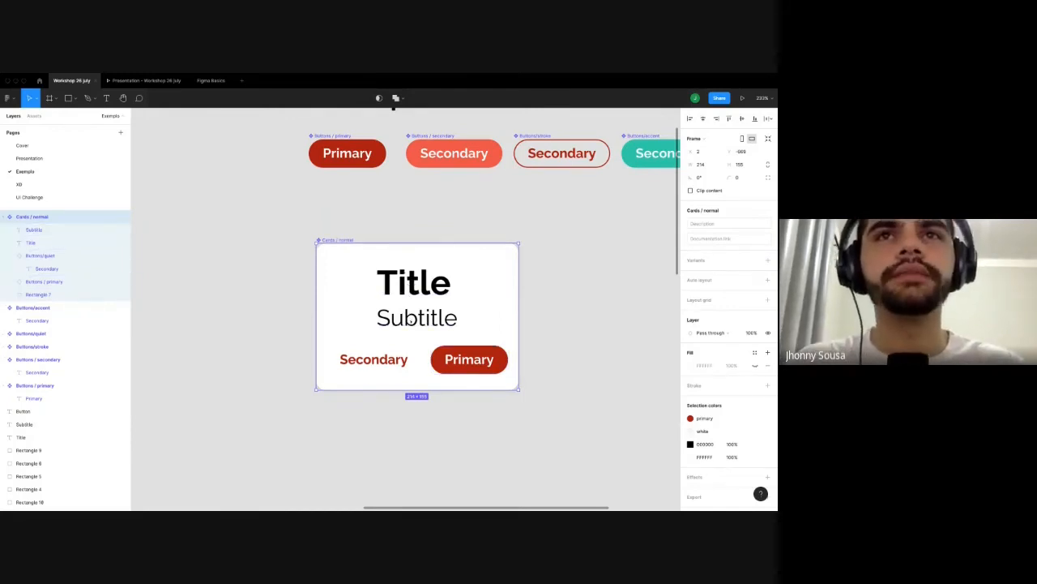
key(Escape)
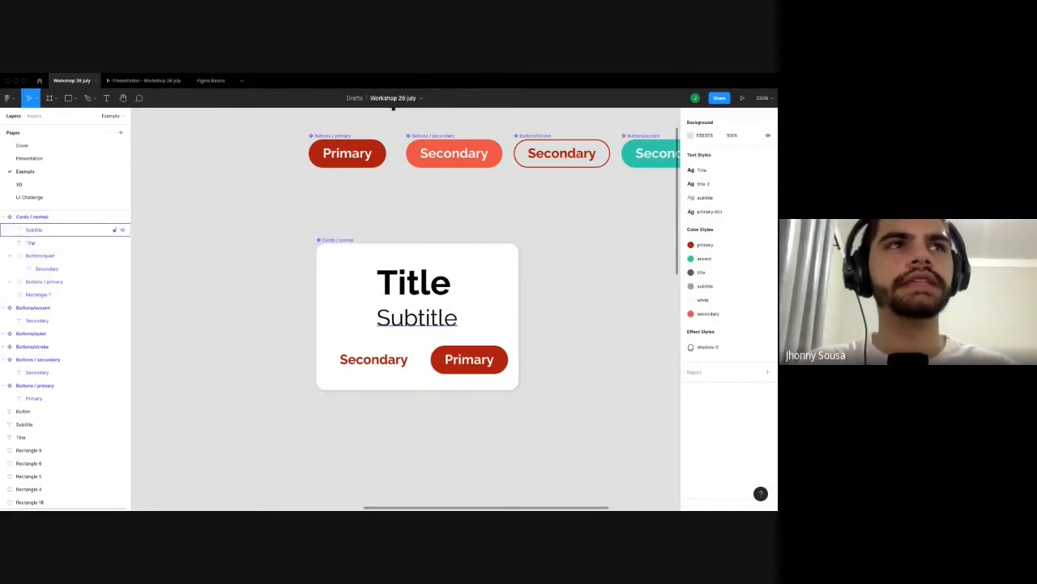
Group the Title and Subtitle texts inside the Cards / normal component and name the group Content.
click(33, 229)
shift+click(32, 243)
key(super+g)
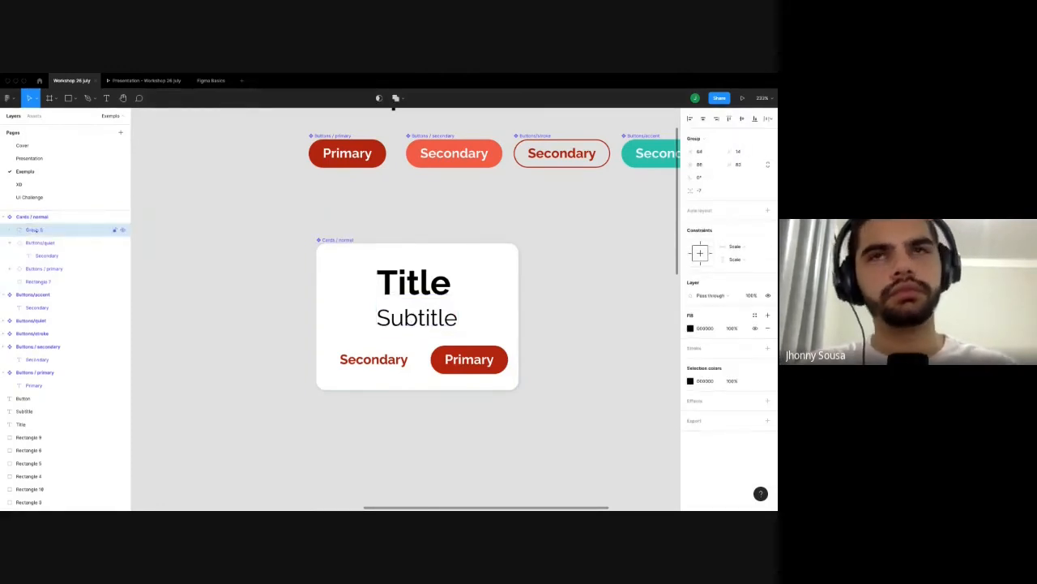
double_click(34, 230)
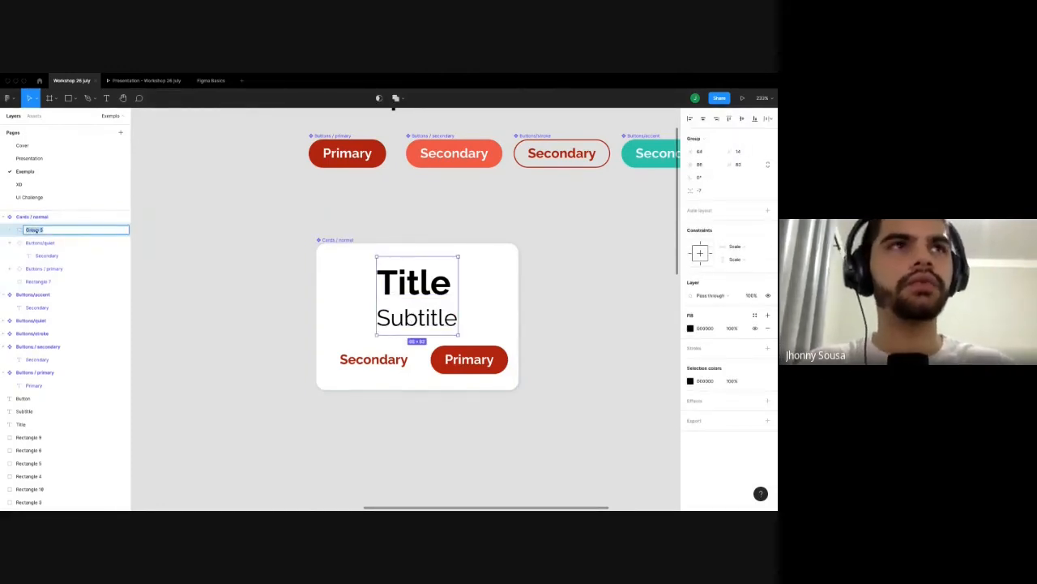
text(Content)
key(Return)
Group the quiet and primary buttons inside the Cards / normal component and name the group Action.
click(10, 243)
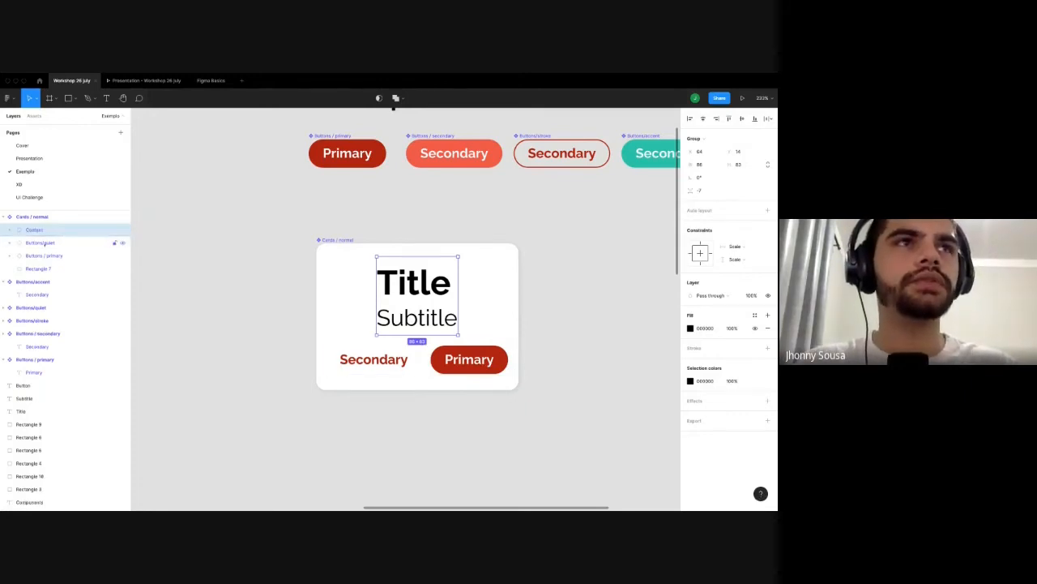
click(50, 243)
shift+click(41, 255)
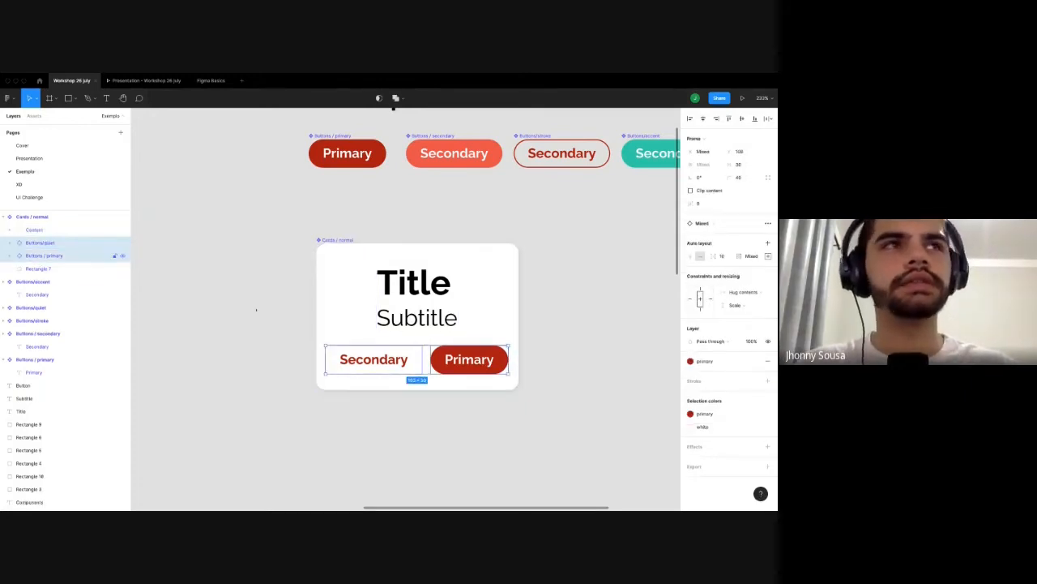
key(ctrl+g)
double_click(39, 243)
text(Action)
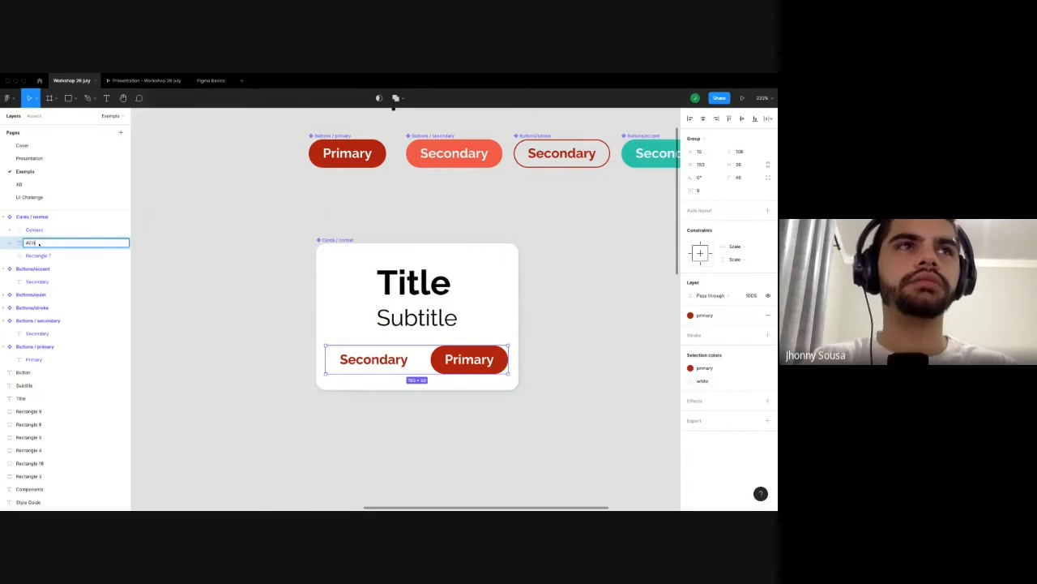
key(BackSpace)
key(BackSpace)
key(BackSpace)
key(BackSpace)
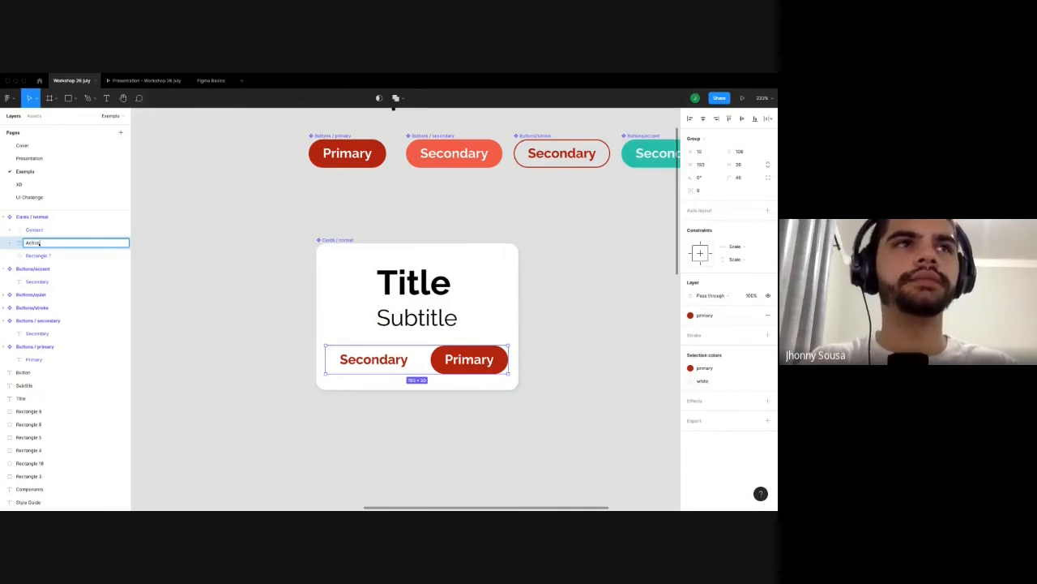
Rename the card's Rectangle 7 layer as Background and deselect it.
double_click(39, 255)
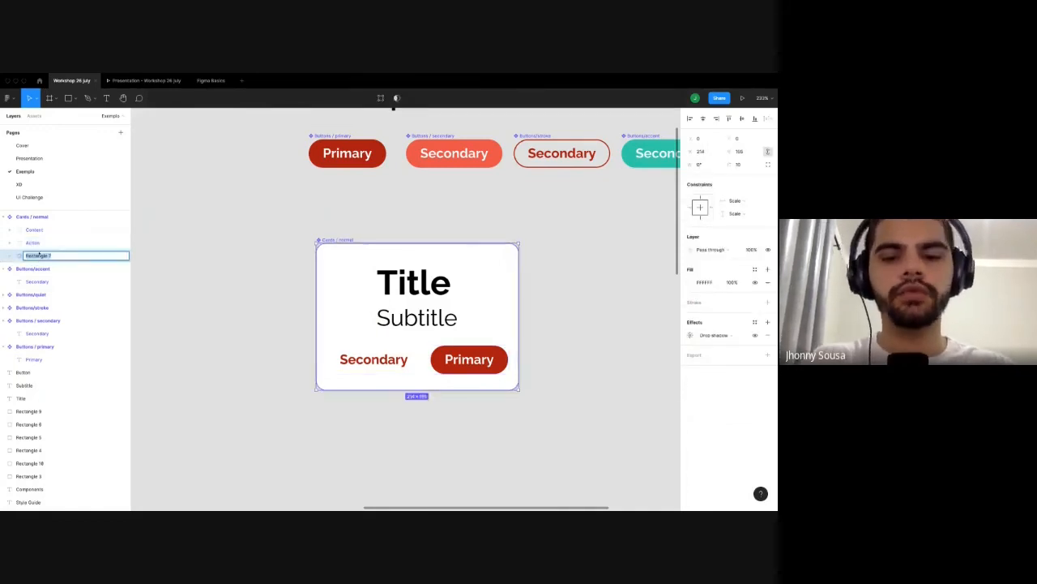
text(Background)
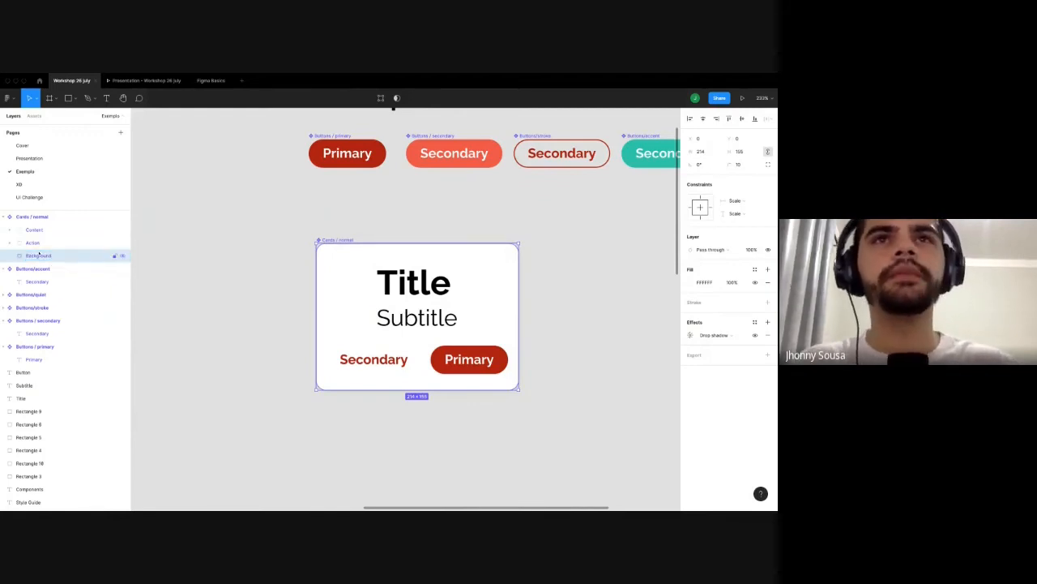
click(266, 267)
Delete all four old cards from Frame 1, leaving the frame itself in place.
scroll(341, 272, down, 5)
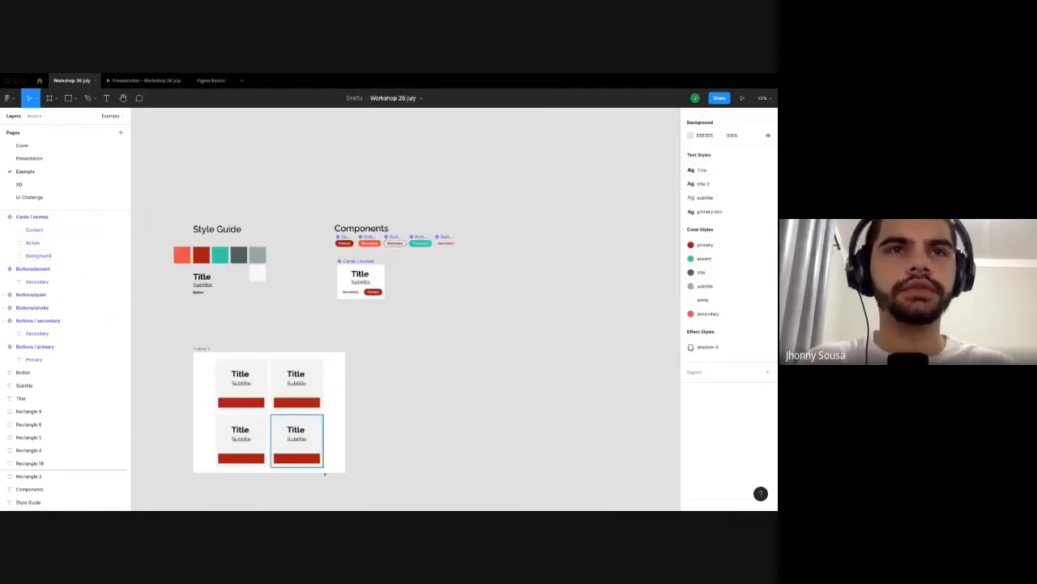
drag(344, 476, 195, 368)
key(Delete)
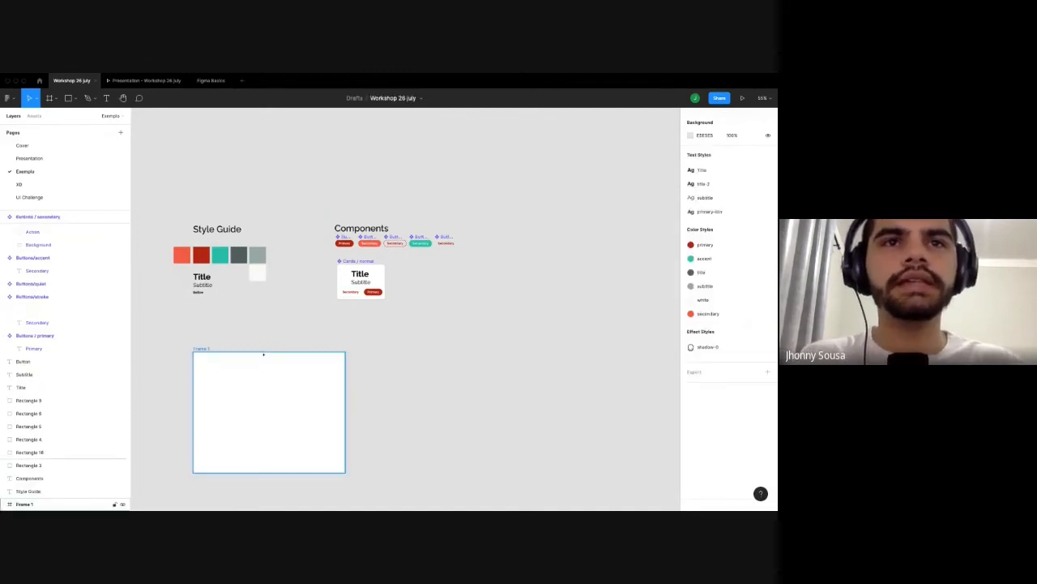
Copy the Cards / normal component into Frame 1 as a two-by-two grid with gaps of about 11 horizontally and 16 vertically.
scroll(463, 343, left, 2)
scroll(463, 343, down, 1)
alt+drag(432, 240, 314, 374)
scroll(315, 377, up, 5)
alt+drag(304, 335, 419, 335)
shift+click(328, 326)
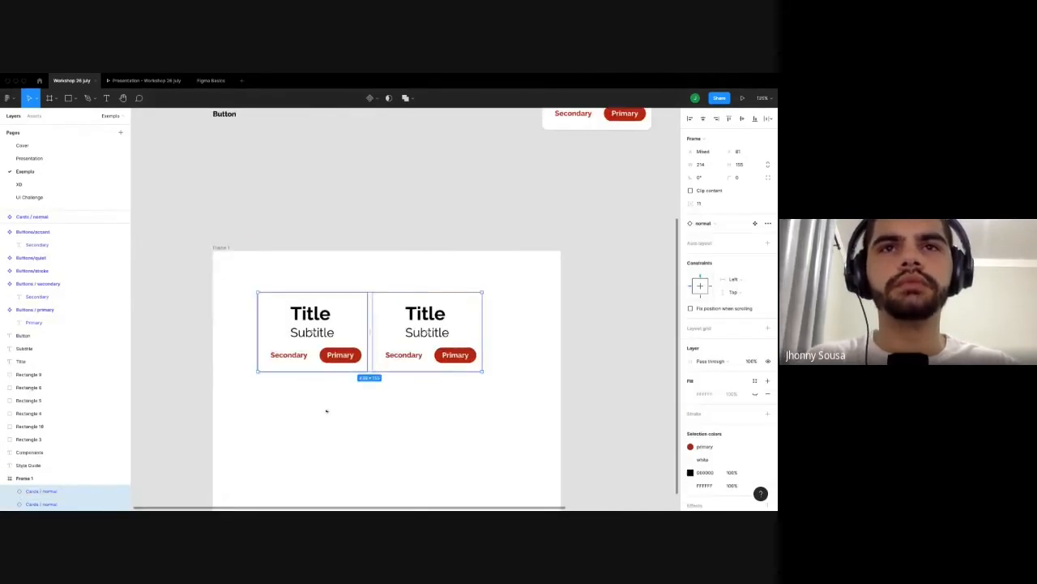
alt+drag(327, 326, 328, 412)
Move the four card instances together right and down toward the center of Frame 1, and deselect them.
scroll(295, 283, right, 3)
scroll(295, 283, down, 3)
scroll(295, 283, left, 3)
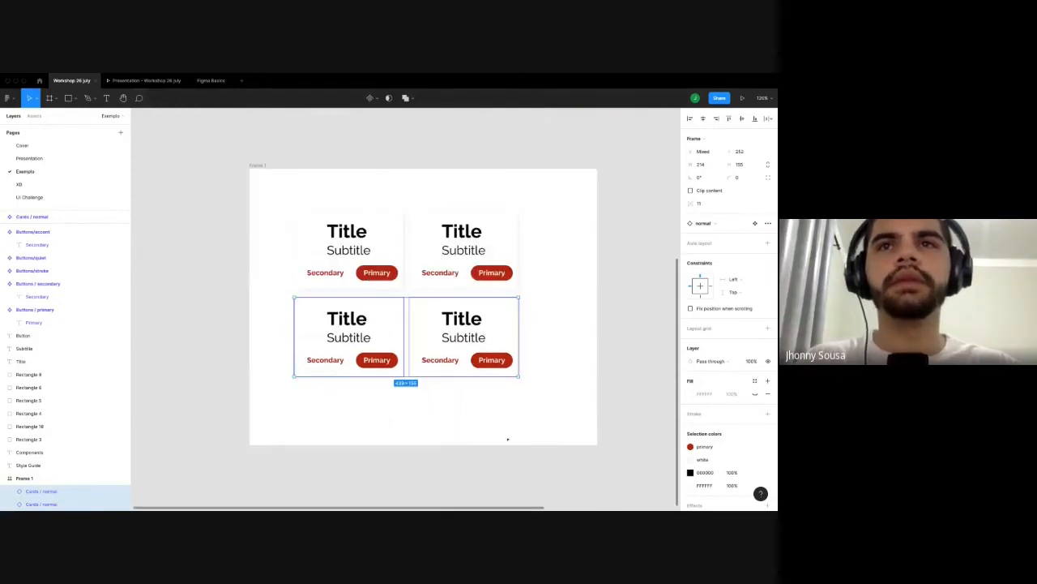
drag(558, 410, 280, 208)
drag(349, 261, 352, 264)
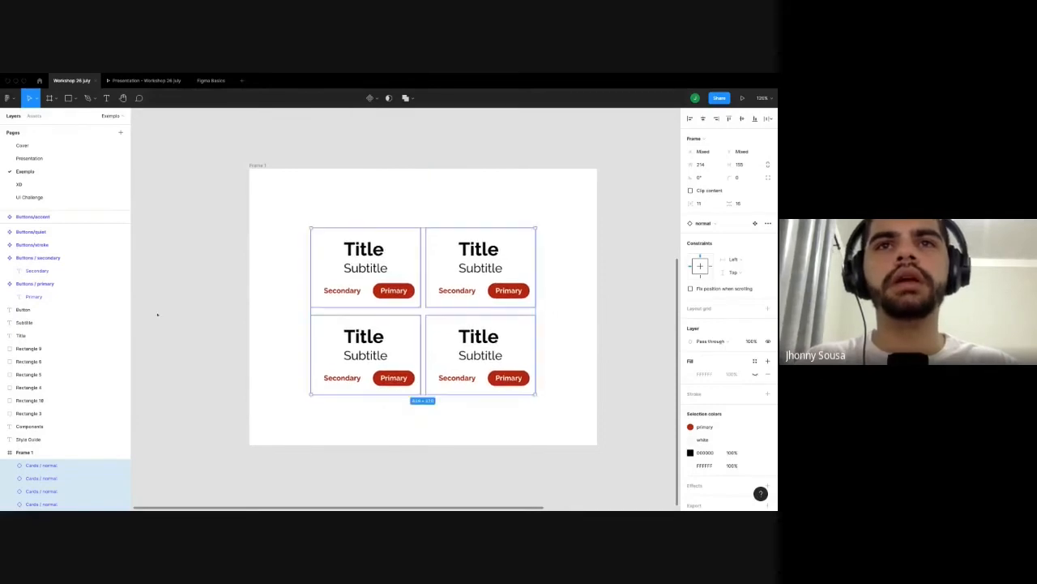
click(165, 325)
Move the white color swatch up into the style guide's swatch row, directly right of the light gray swatch.
scroll(170, 348, down, 5)
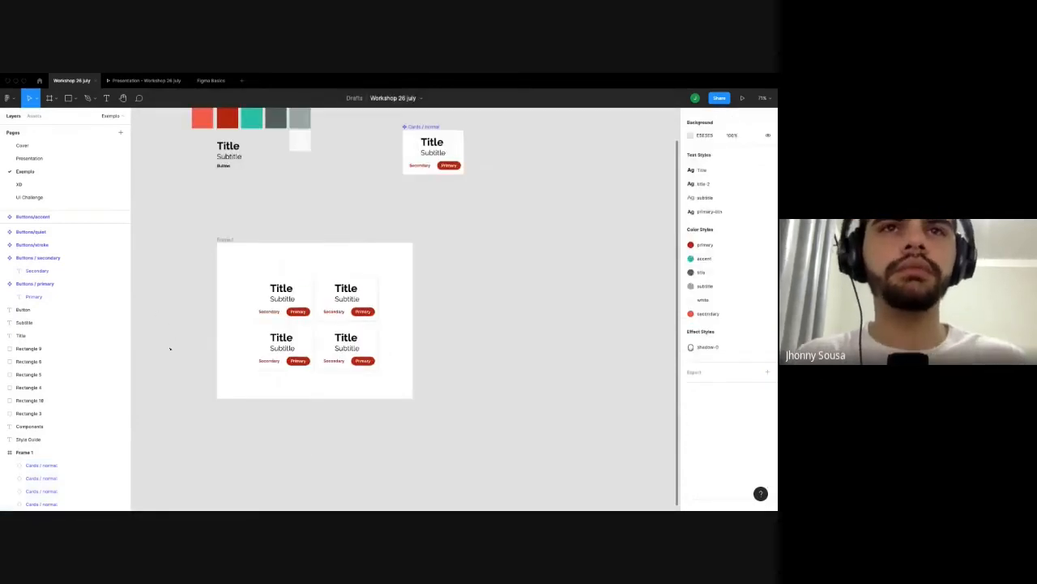
scroll(203, 300, up, 1)
scroll(203, 301, left, 1)
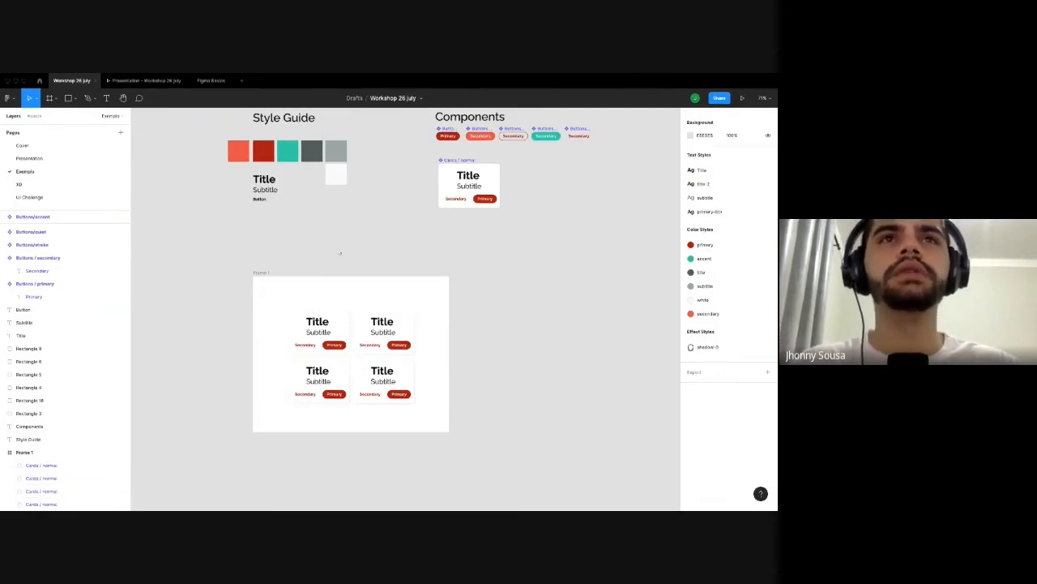
scroll(342, 260, up, 2)
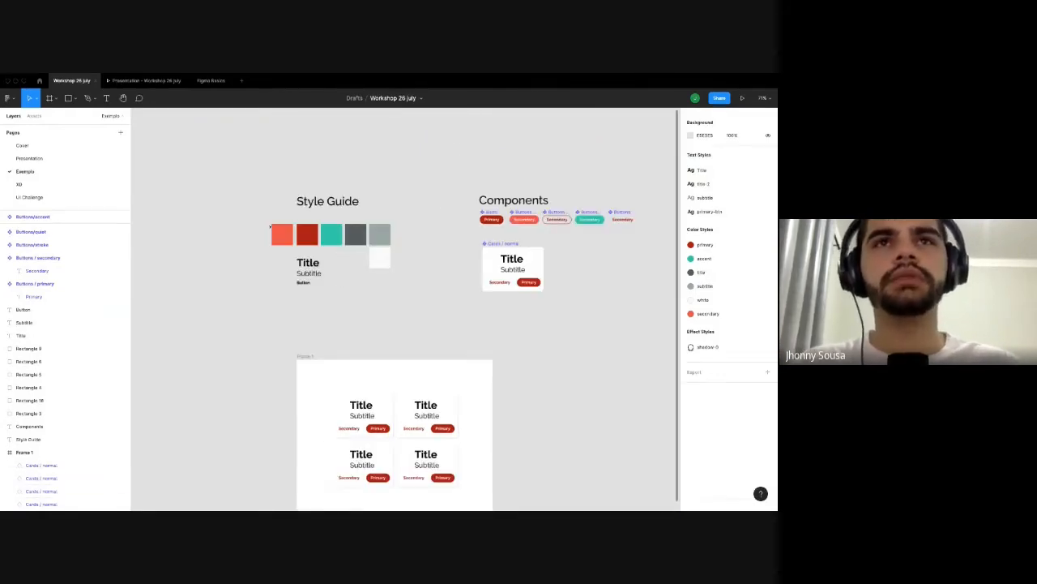
drag(381, 255, 405, 233)
click(411, 284)
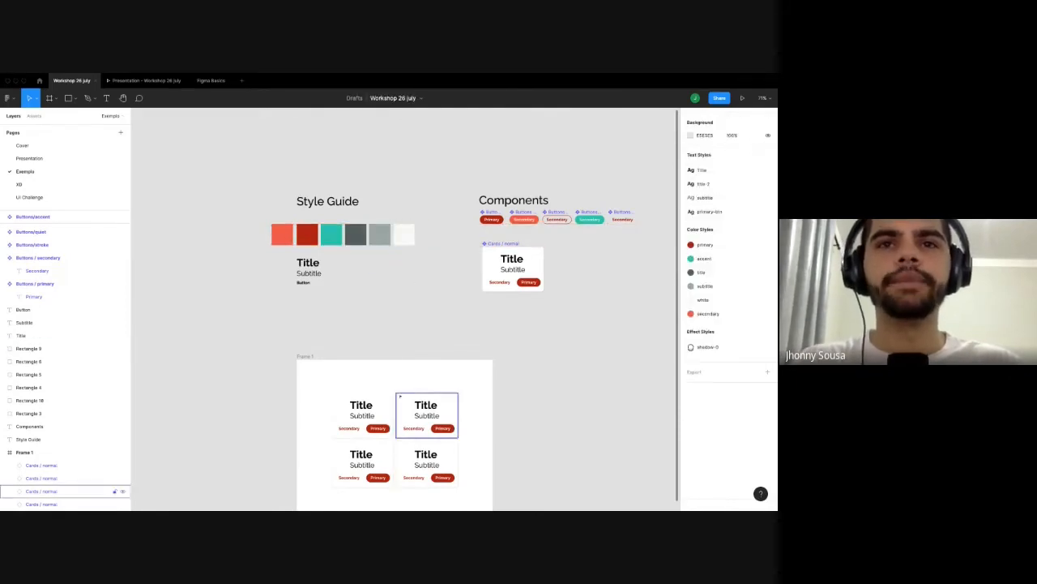
Swap the two buttons in the Cards / normal component so Primary is on the left and Secondary on the right.
scroll(454, 368, up, 1)
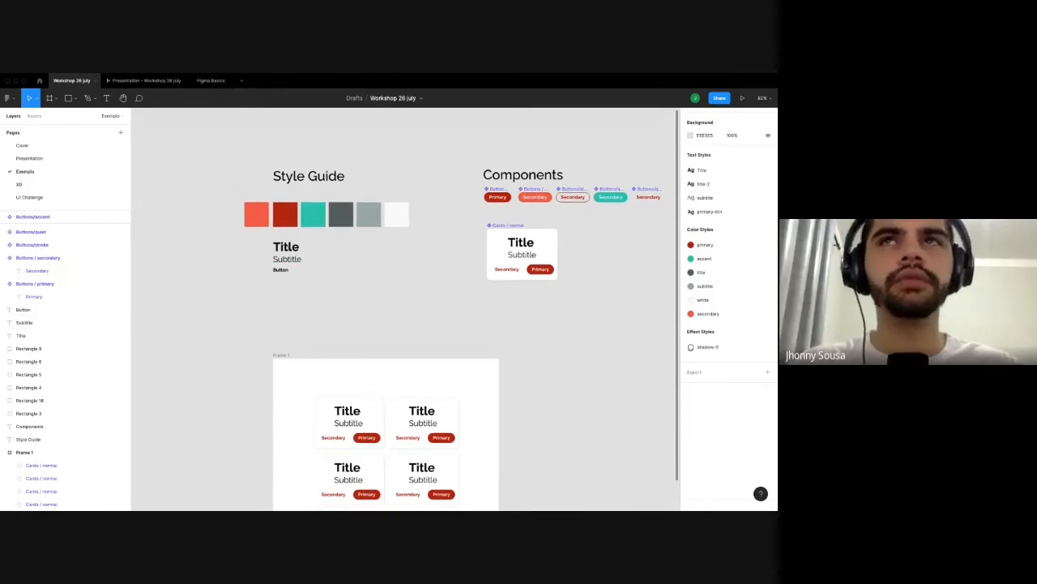
scroll(632, 202, up, 3)
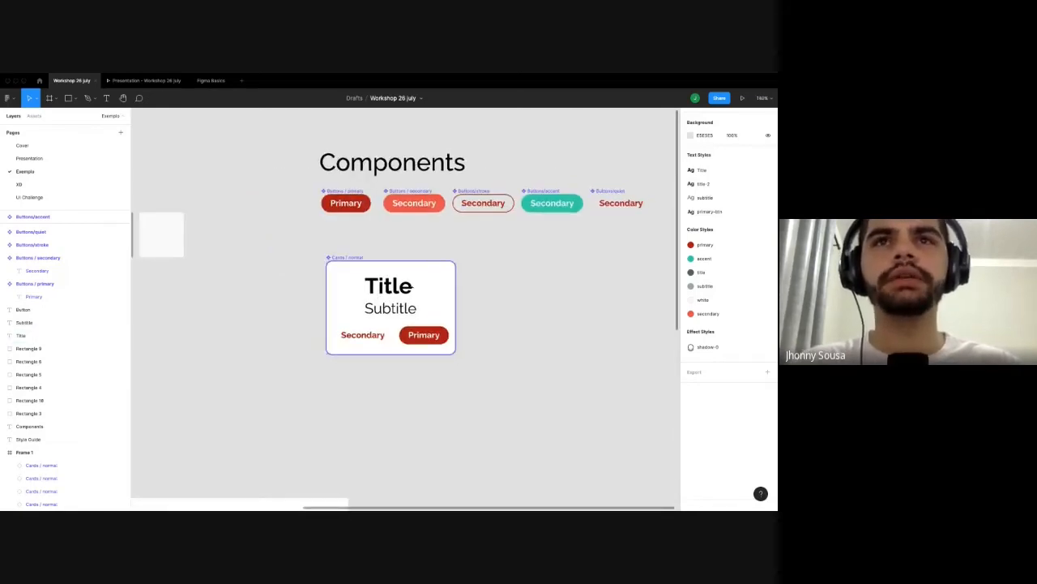
scroll(398, 340, up, 2)
click(424, 346)
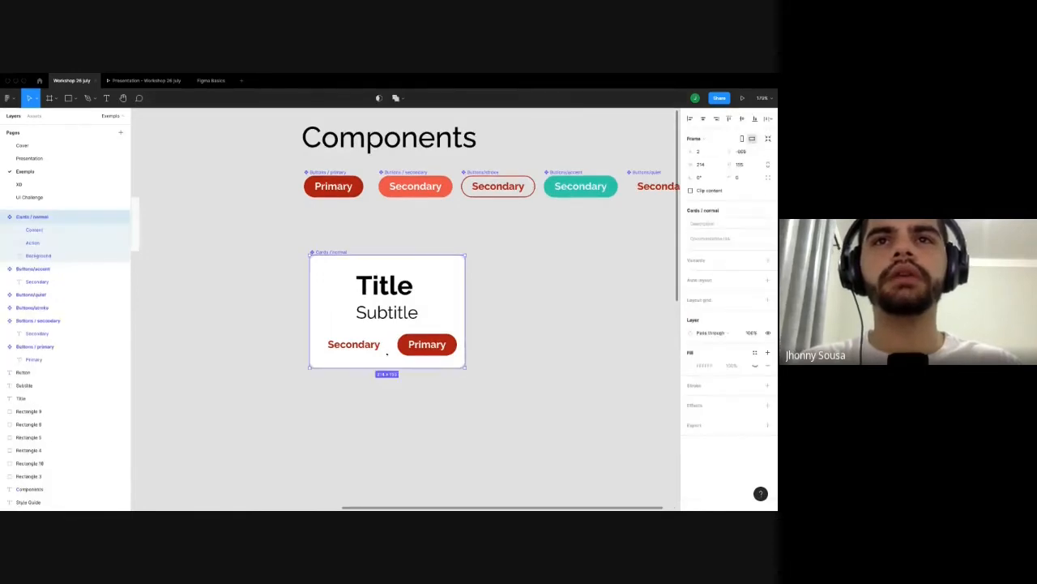
double_click(353, 344)
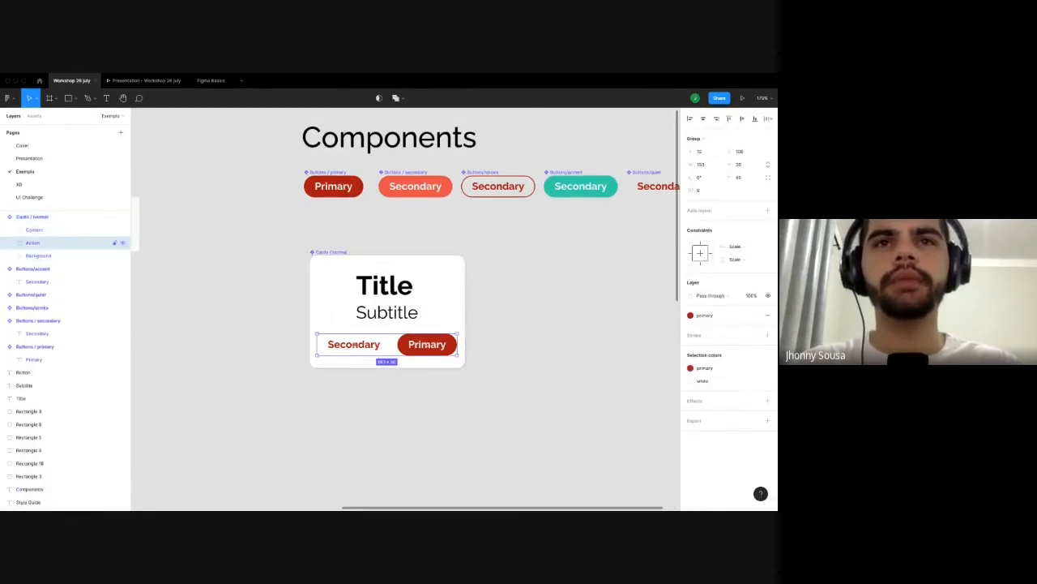
drag(353, 344, 420, 345)
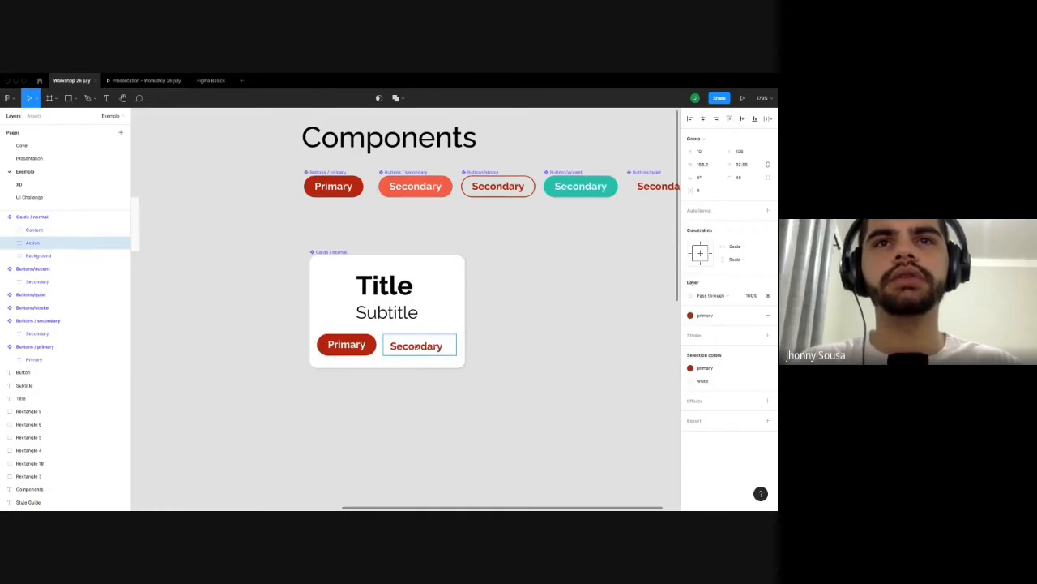
click(409, 409)
Compare the button order of the four card instances in Frame 1 with the main Cards / normal component.
scroll(408, 410, down, 3)
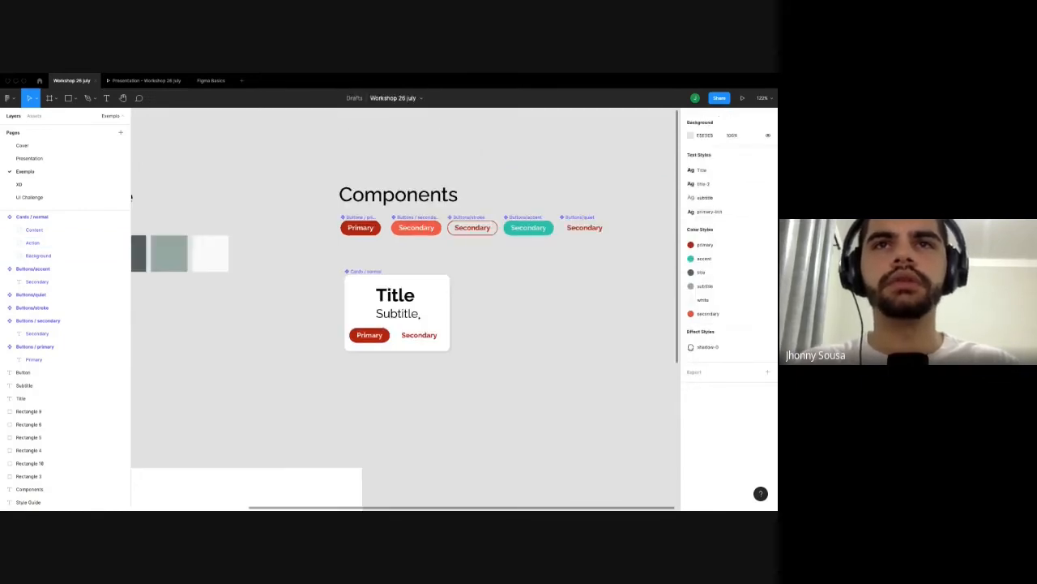
scroll(445, 414, down, 3)
scroll(519, 289, down, 2)
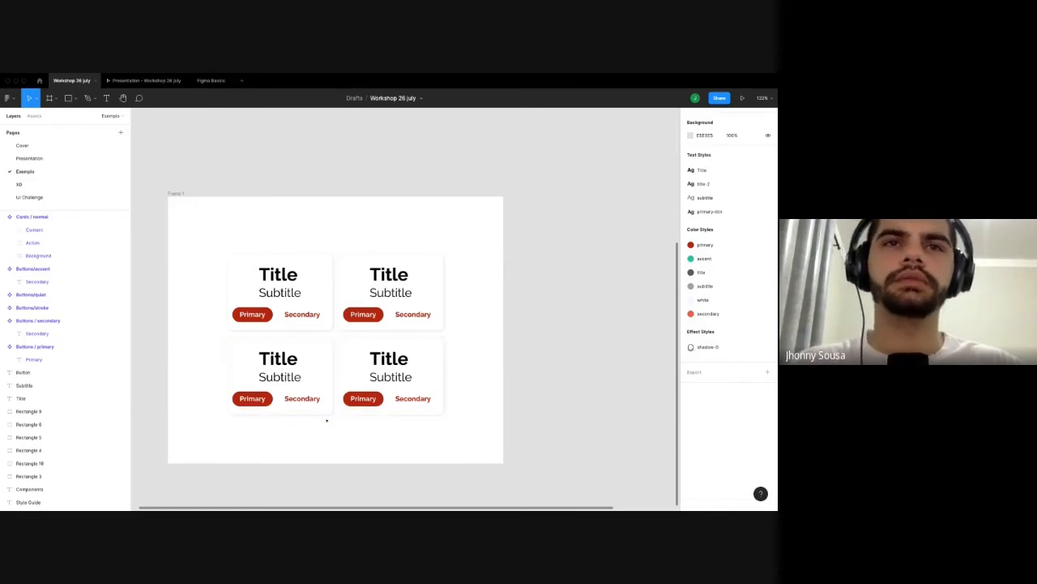
scroll(327, 420, down, 2)
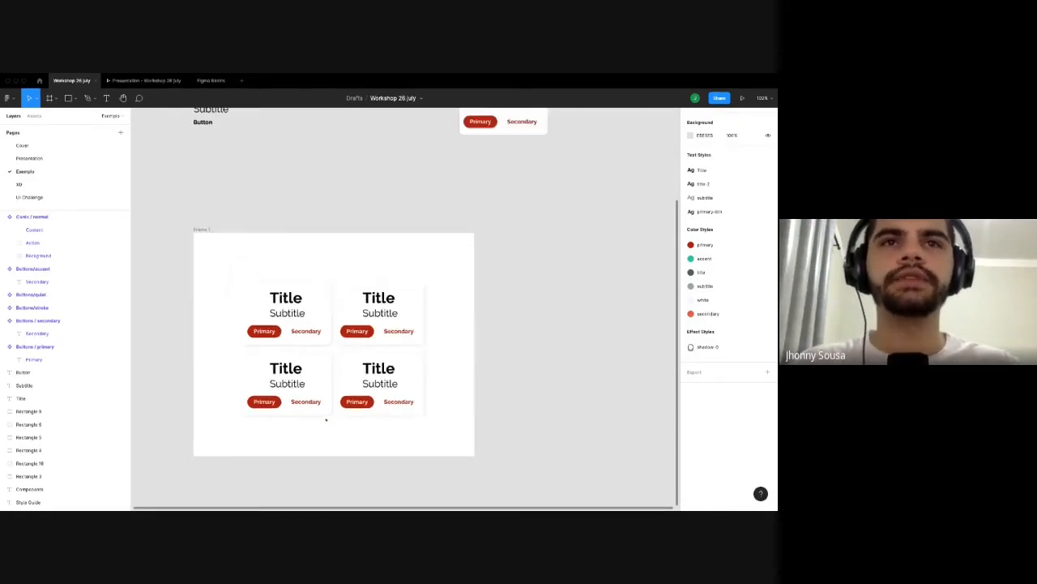
scroll(327, 420, down, 2)
scroll(427, 358, up, 3)
scroll(409, 341, right, 2)
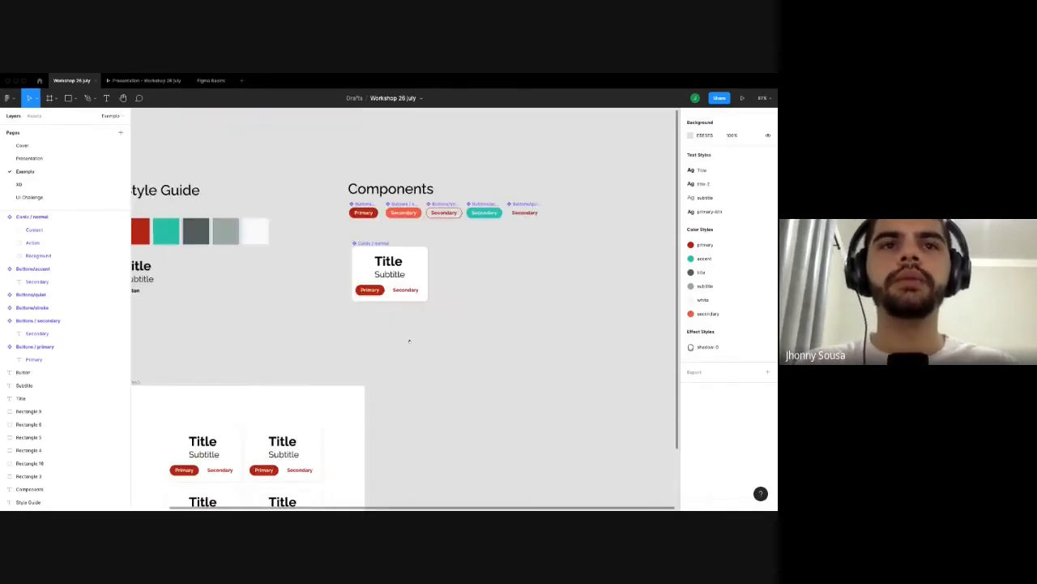
scroll(316, 416, down, 3)
scroll(315, 416, left, 2)
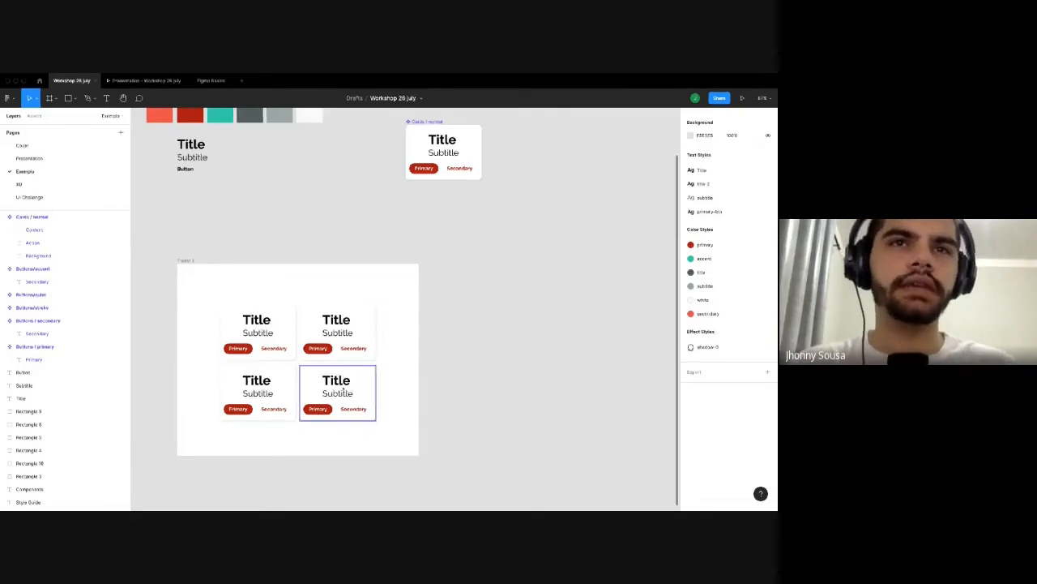
scroll(343, 392, up, 5)
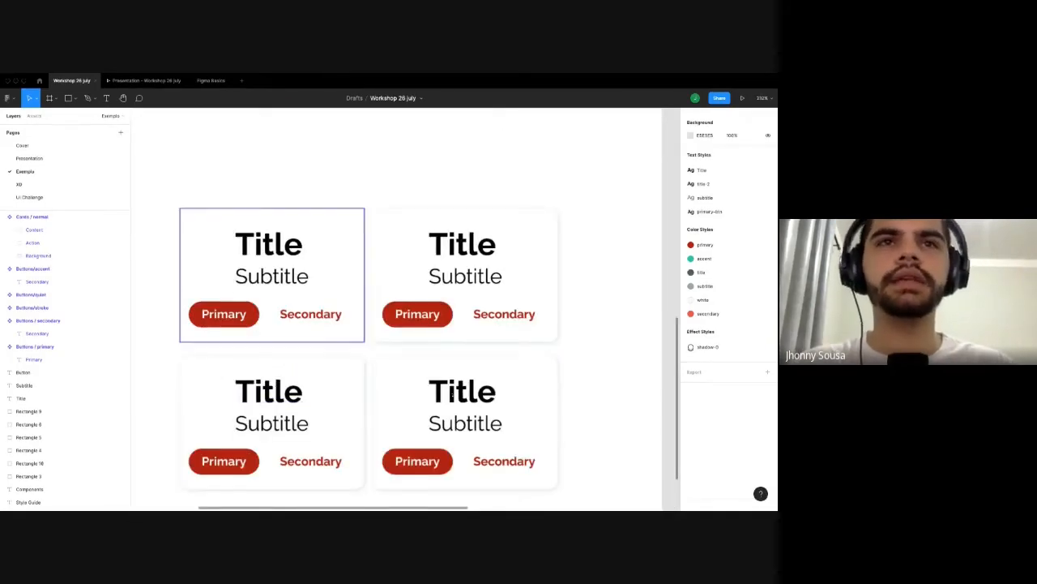
scroll(184, 436, down, 3)
scroll(454, 362, down, 1)
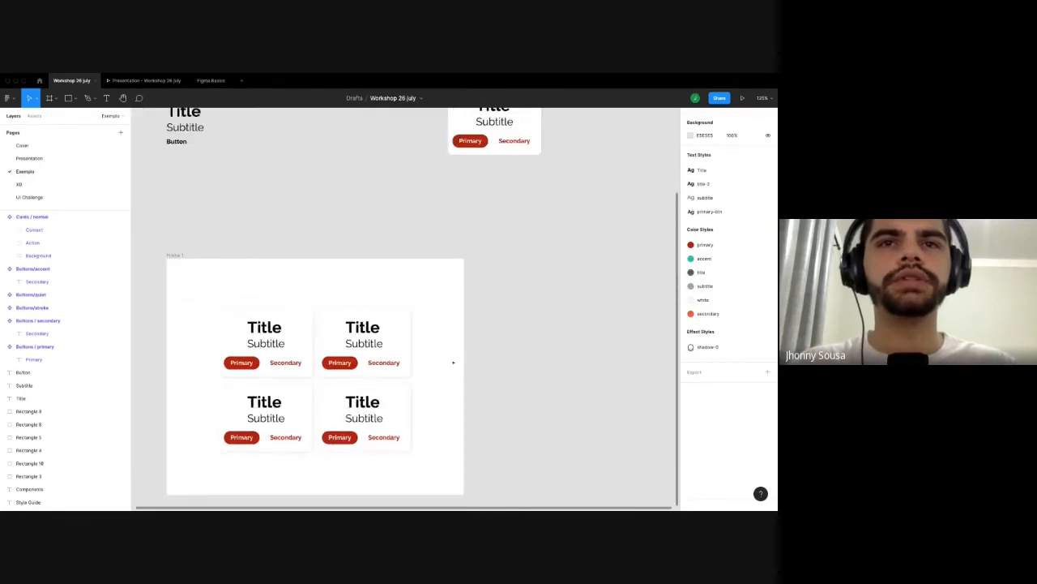
scroll(267, 417, up, 5)
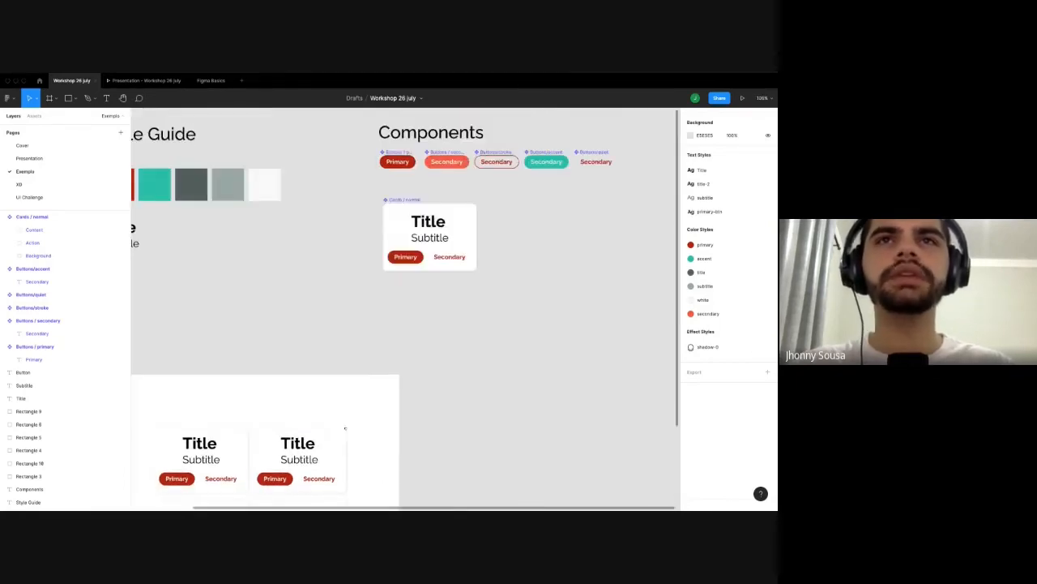
scroll(463, 225, up, 4)
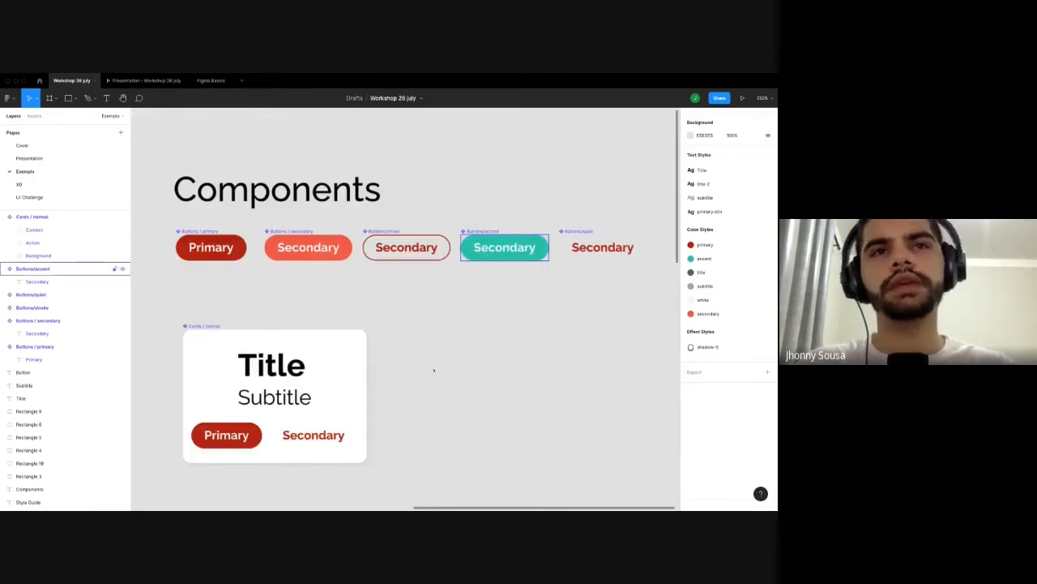
click(81, 216)
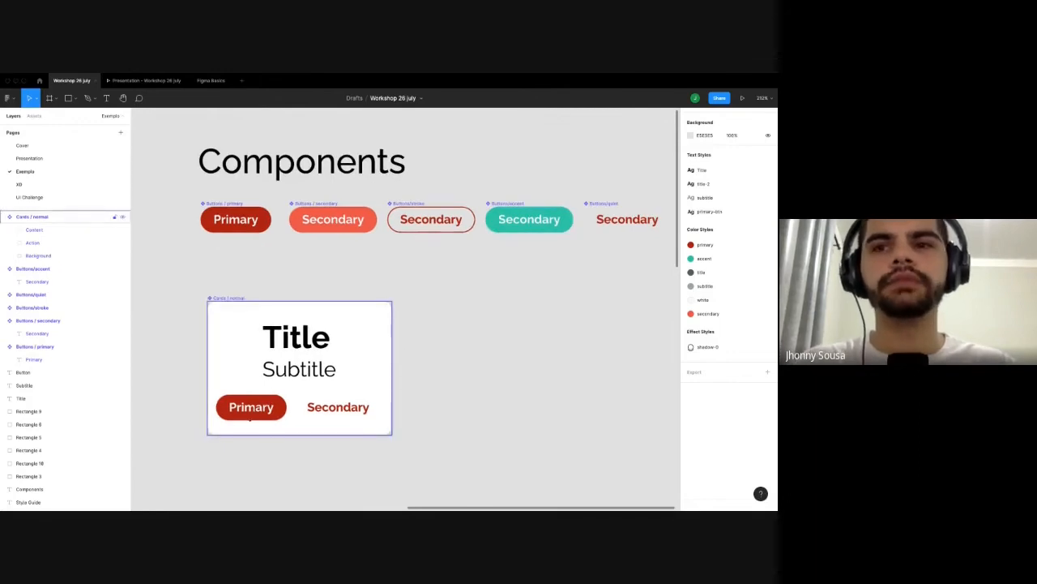
scroll(427, 315, down, 4)
scroll(405, 417, down, 5)
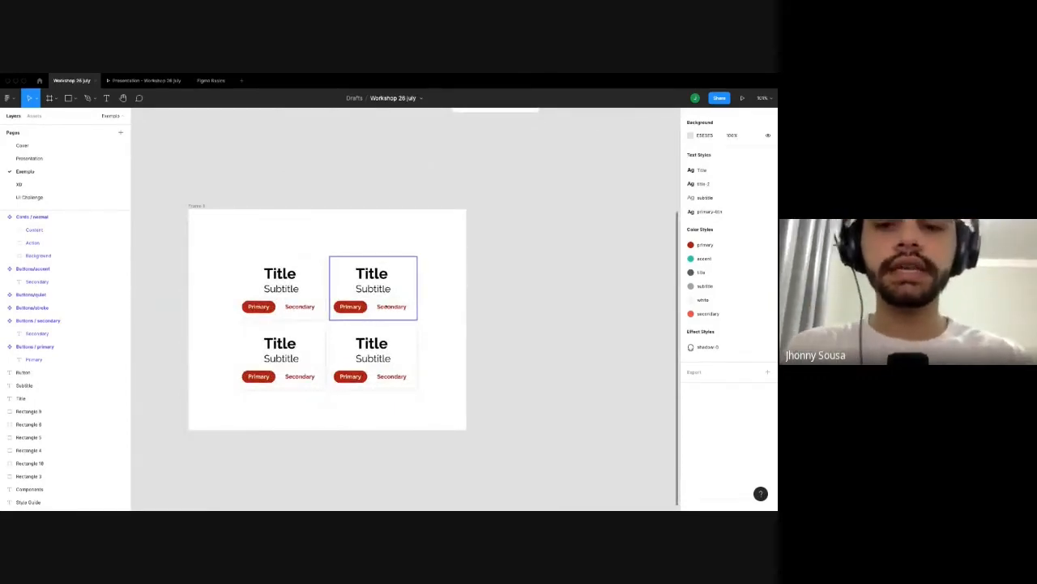
drag(476, 247, 434, 330)
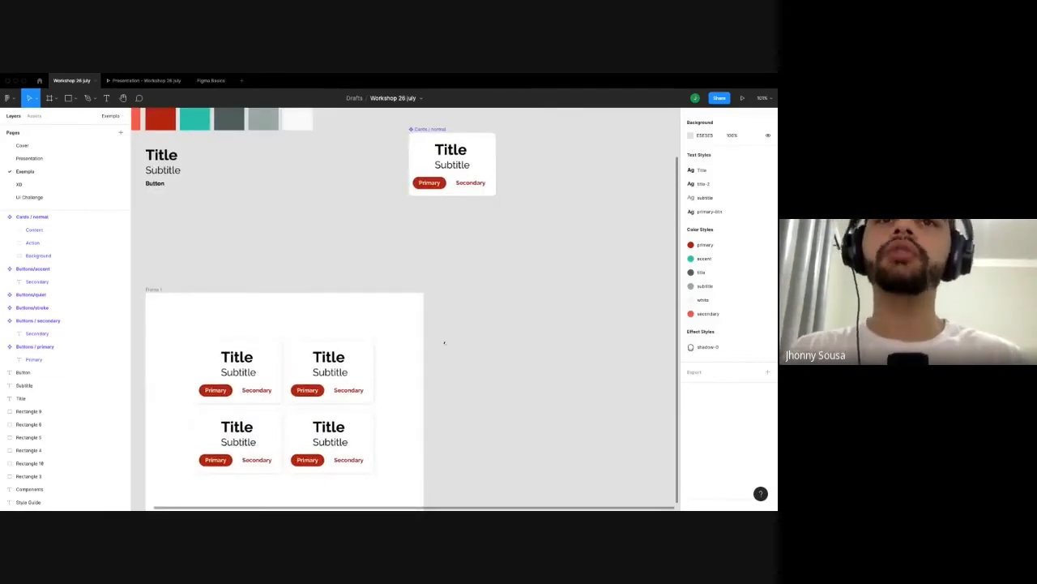
drag(444, 342, 543, 274)
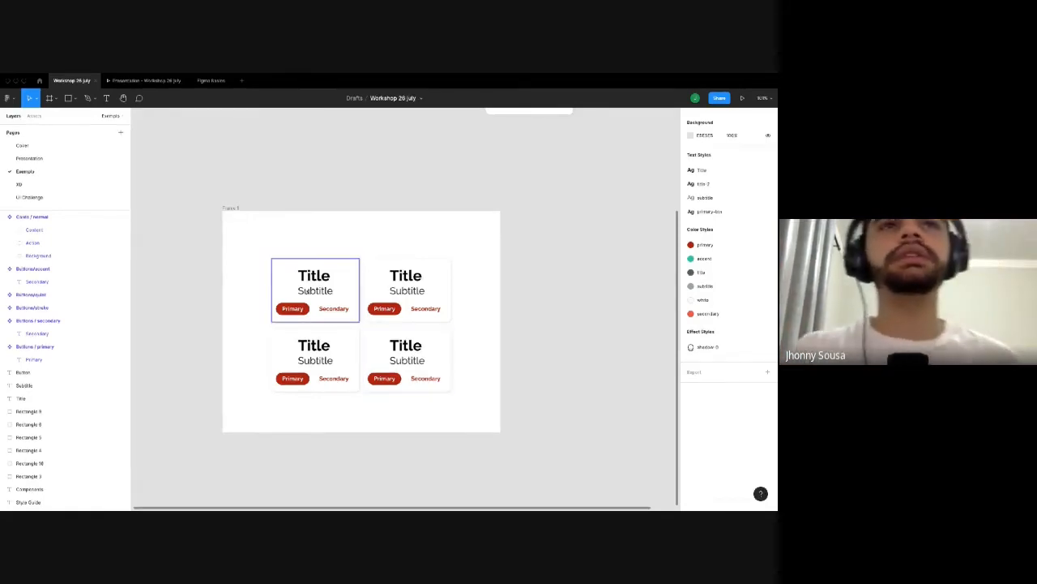
Extend Frame 1 downward to a height of about 930 px, leaving empty space below the four card instances.
click(236, 209)
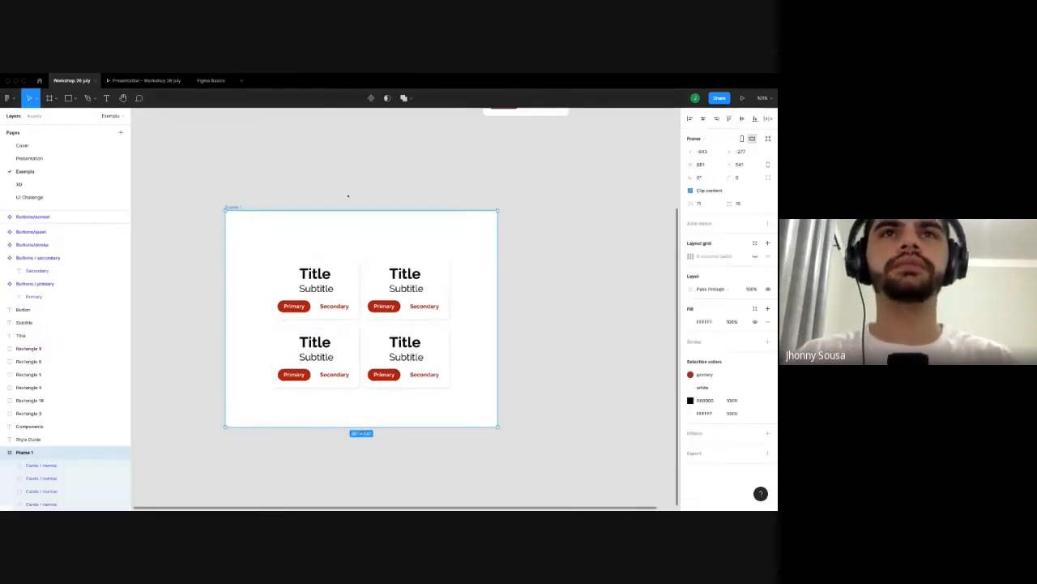
scroll(348, 194, down, 5)
drag(351, 324, 351, 411)
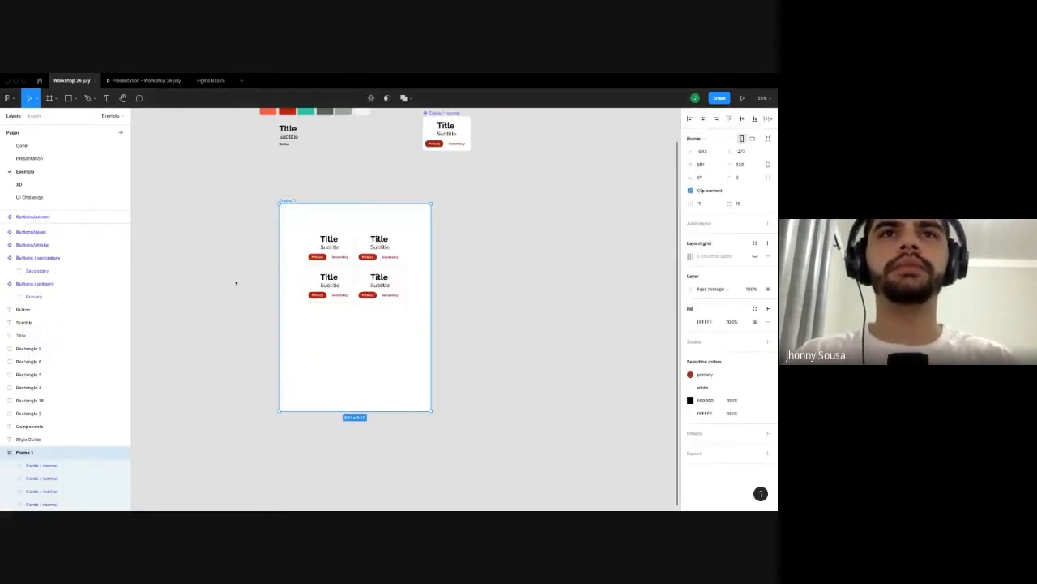
drag(249, 226, 428, 333)
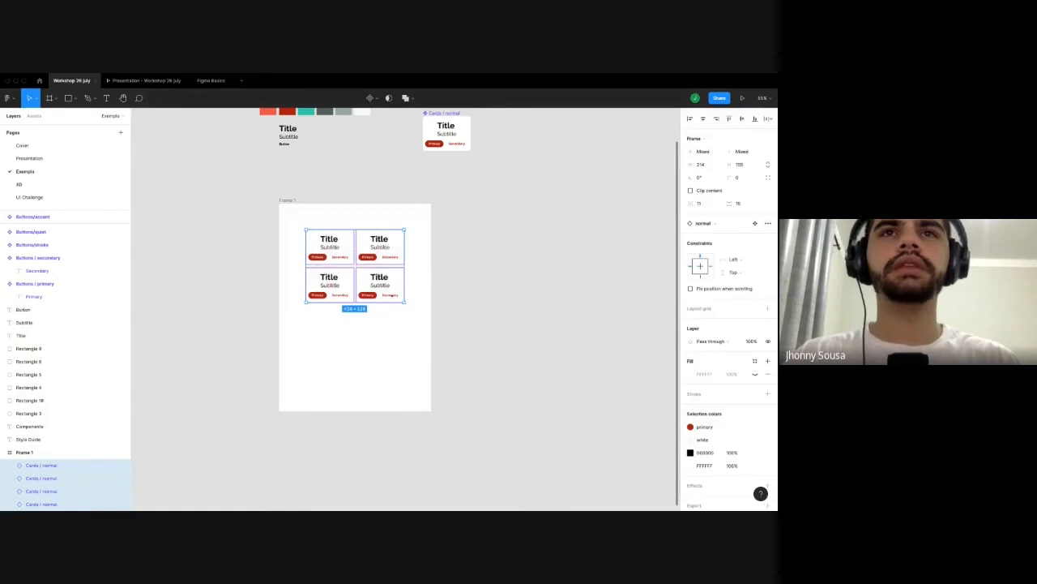
click(355, 289)
click(371, 288)
shift+click(327, 288)
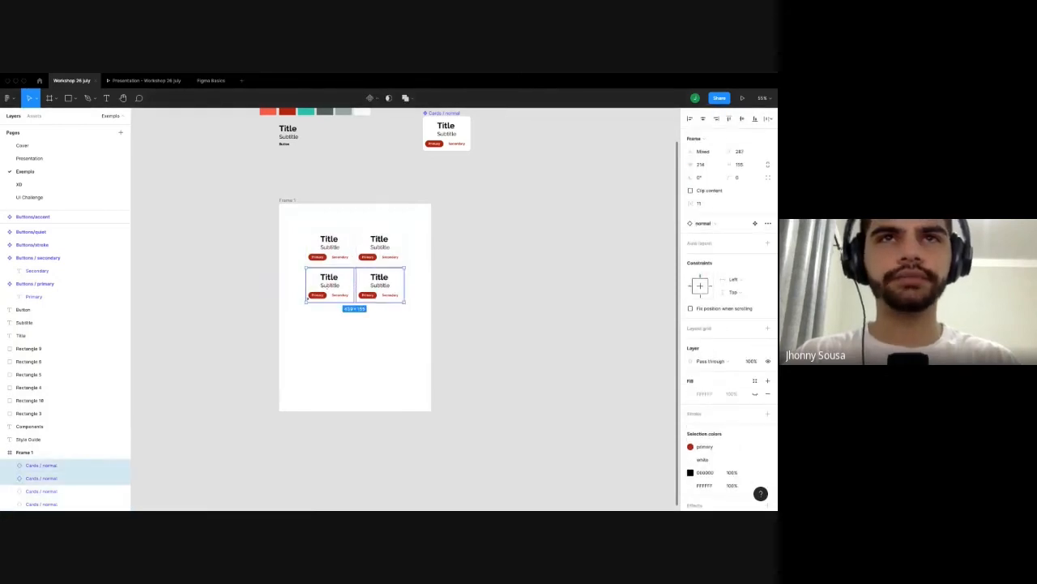
click(284, 316)
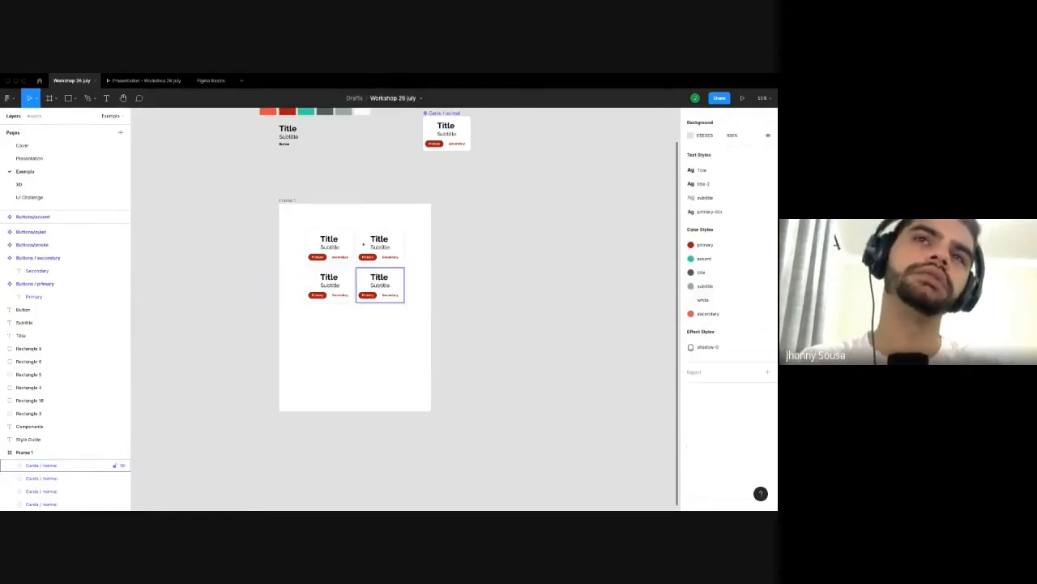
scroll(346, 247, up, 3)
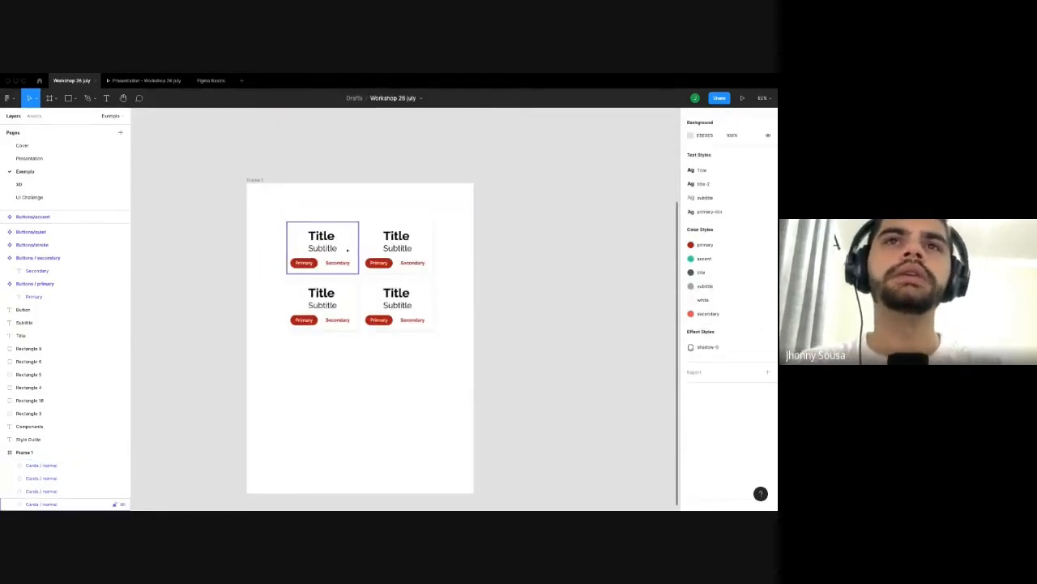
click(346, 248)
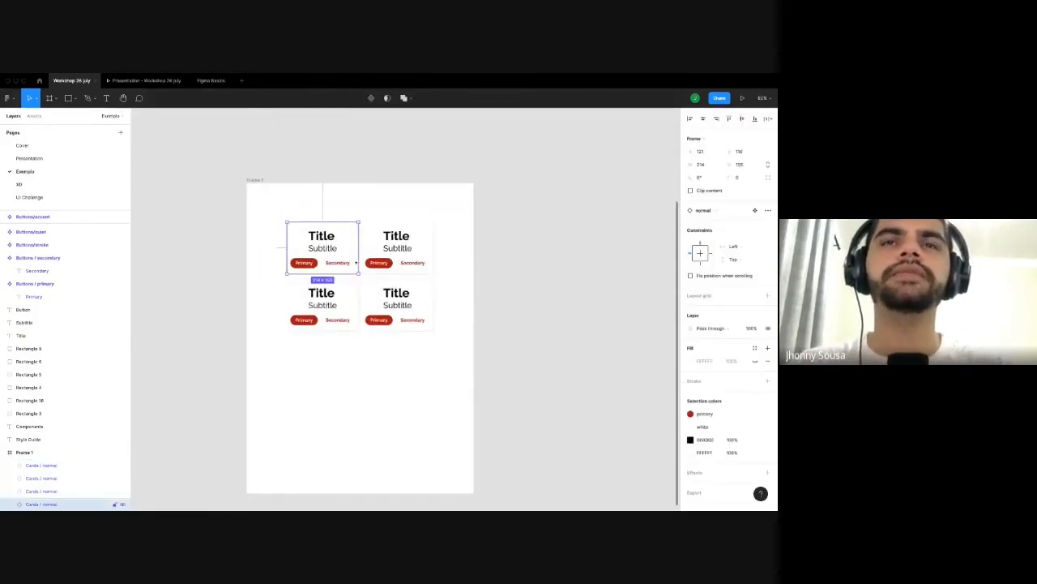
click(376, 337)
Duplicate the second-row right card and place the copy in a third row beneath the left column, spaced evenly with the cards above.
scroll(373, 334, up, 1)
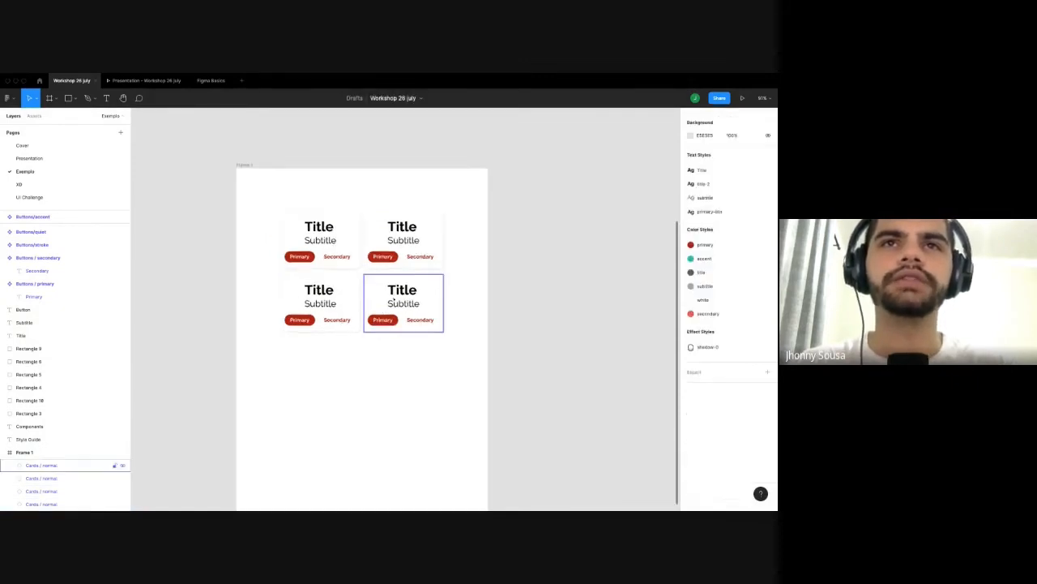
drag(383, 294, 317, 357)
key(alt)
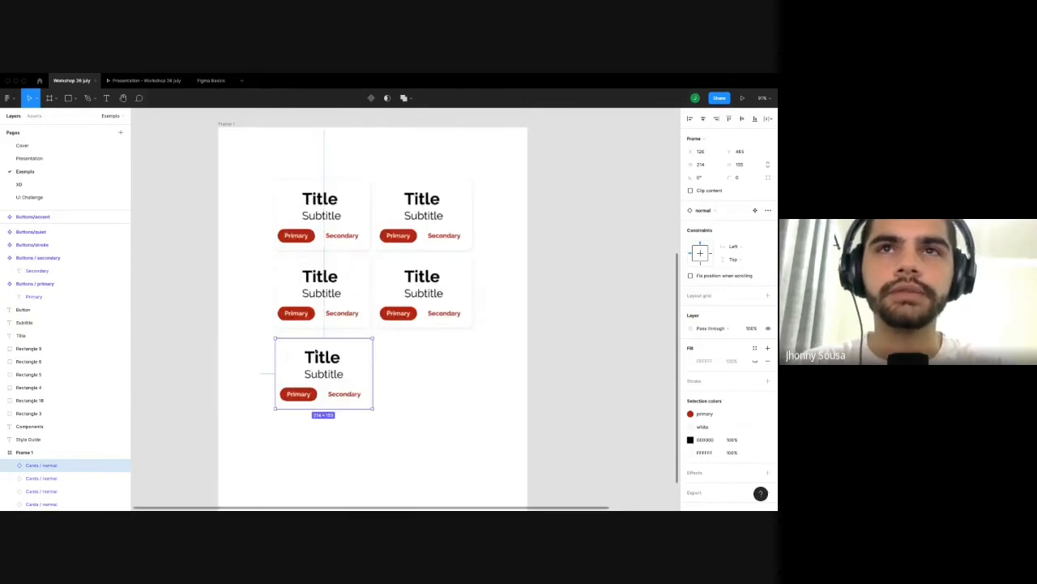
scroll(317, 356, up, 5)
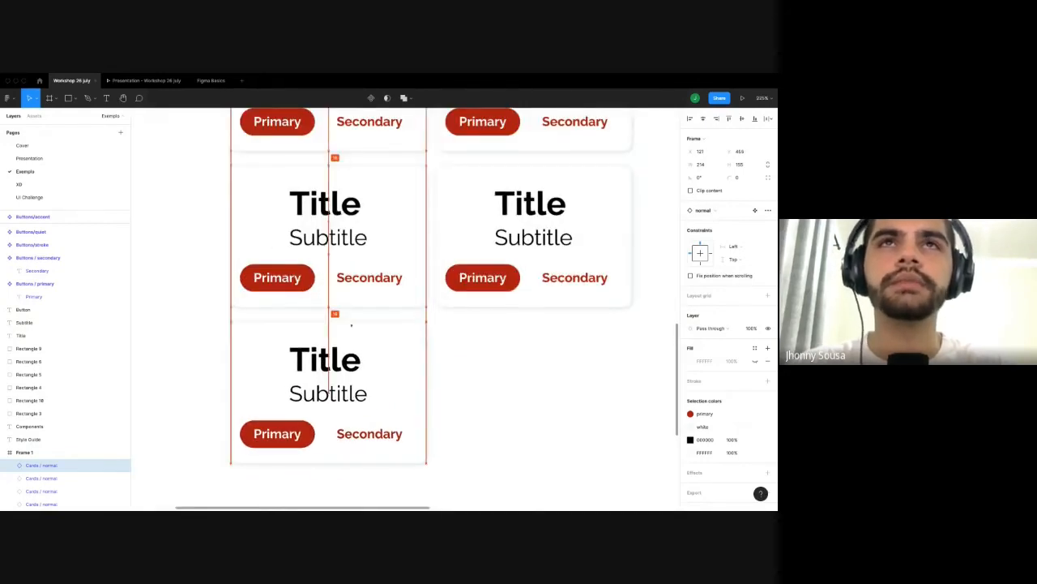
Nudge the two right-column cards to the right until the gap between columns matches the 16 px row spacing, and deselect them.
key(Tab)
key(Tab)
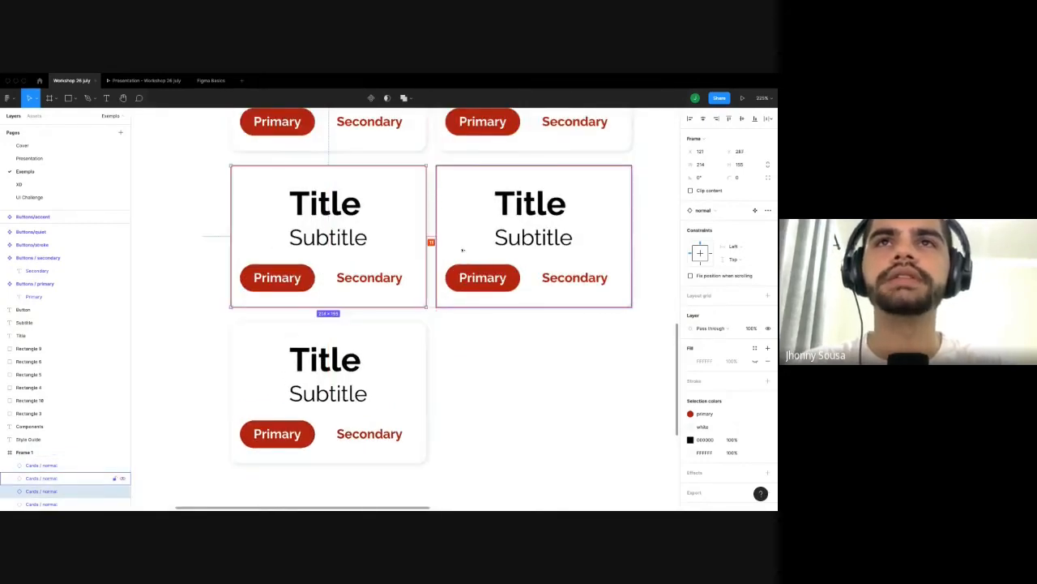
scroll(396, 338, down, 5)
click(439, 220)
shift+click(466, 283)
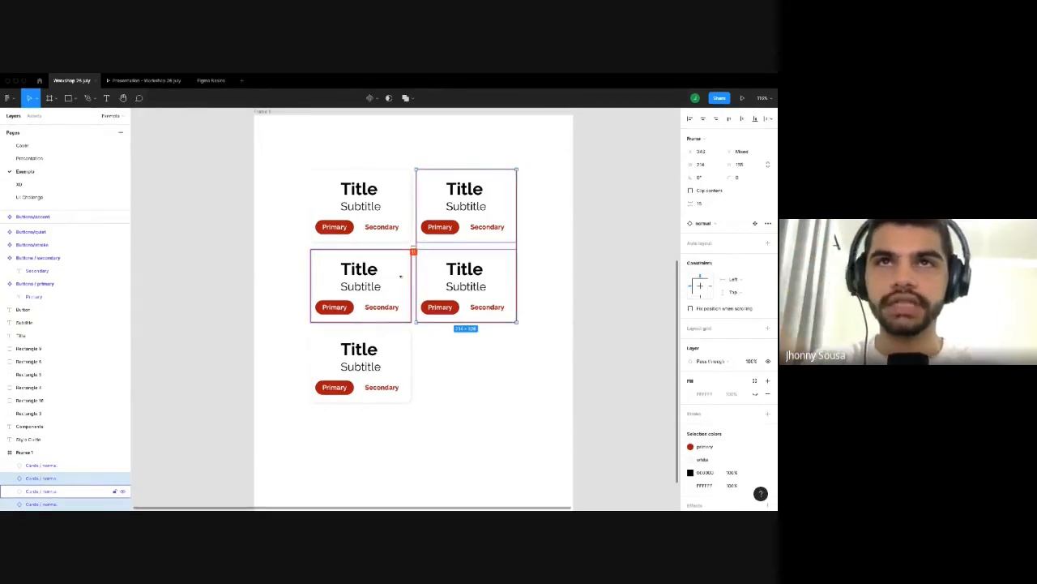
key(Right)
key(Right)
key(Right)
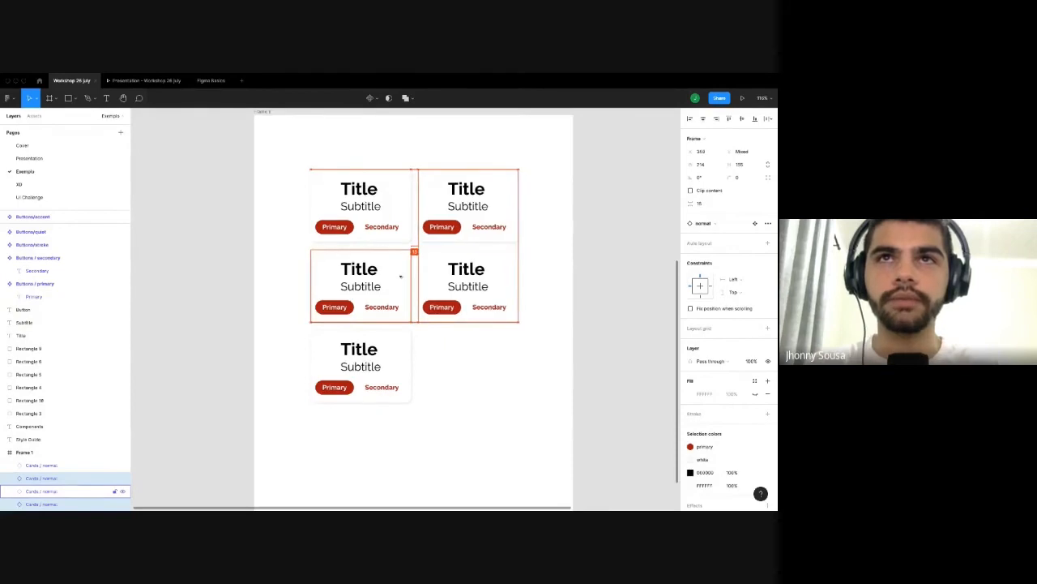
click(437, 384)
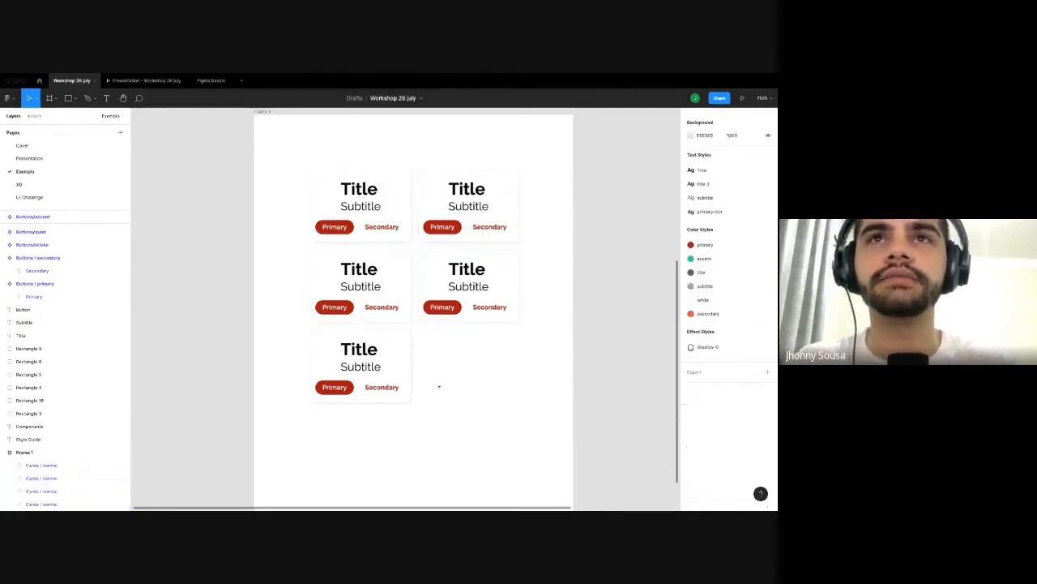
click(468, 286)
shift+click(372, 285)
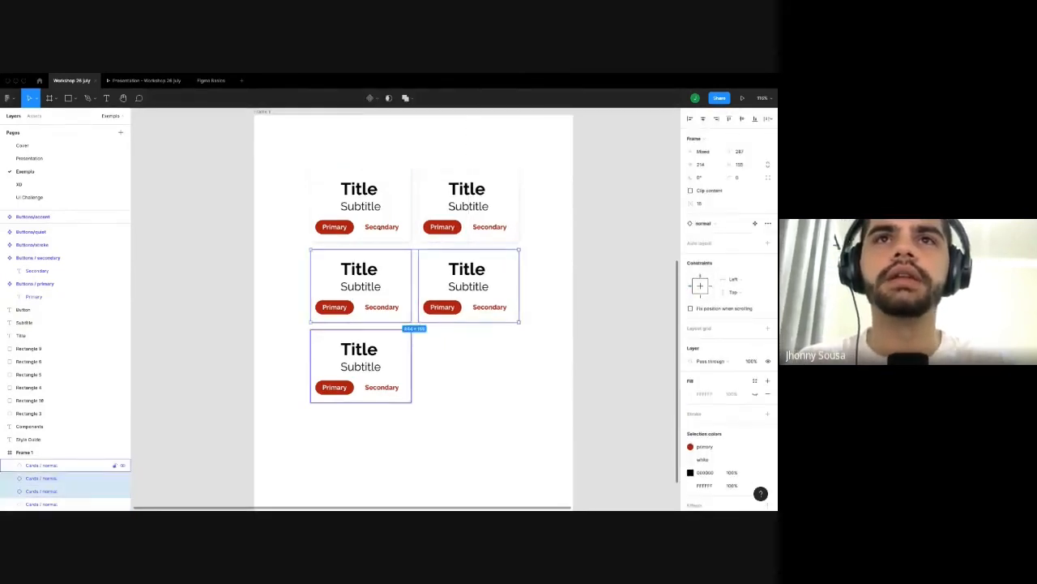
shift+click(361, 365)
key(Escape)
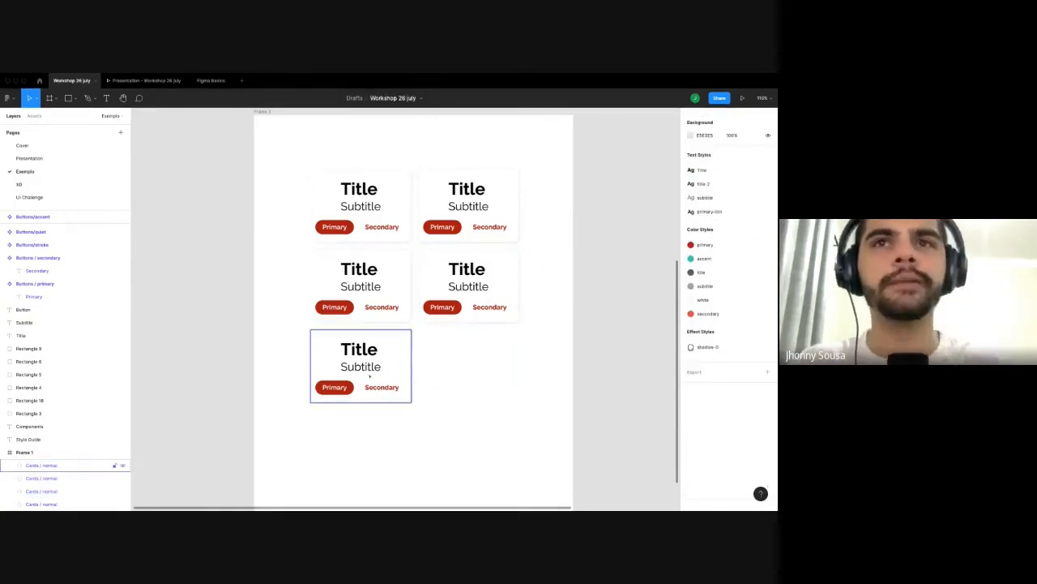
Duplicate the third-row card into the right column to complete a grid of two columns and three rows.
drag(369, 375, 487, 375)
click(360, 362)
scroll(361, 362, down, 1)
click(488, 445)
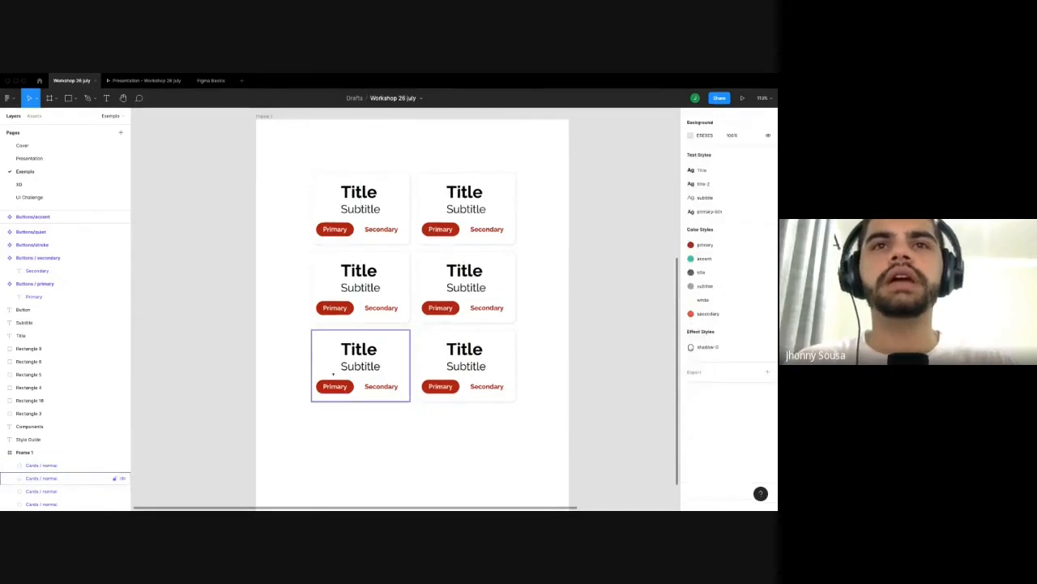
Delete the second-row left card and fill its place with the third-row right card.
scroll(332, 374, down, 1)
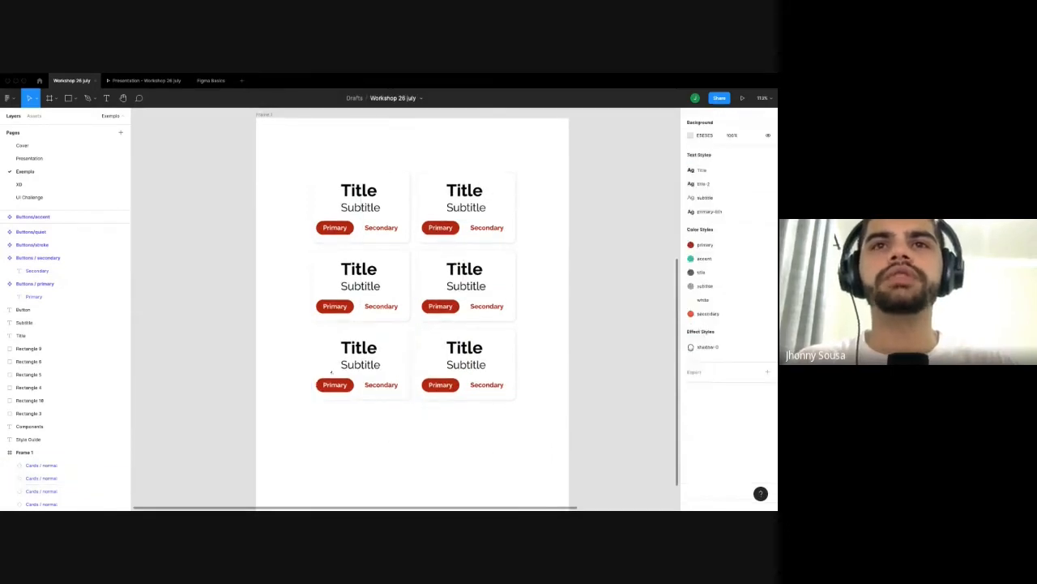
click(390, 278)
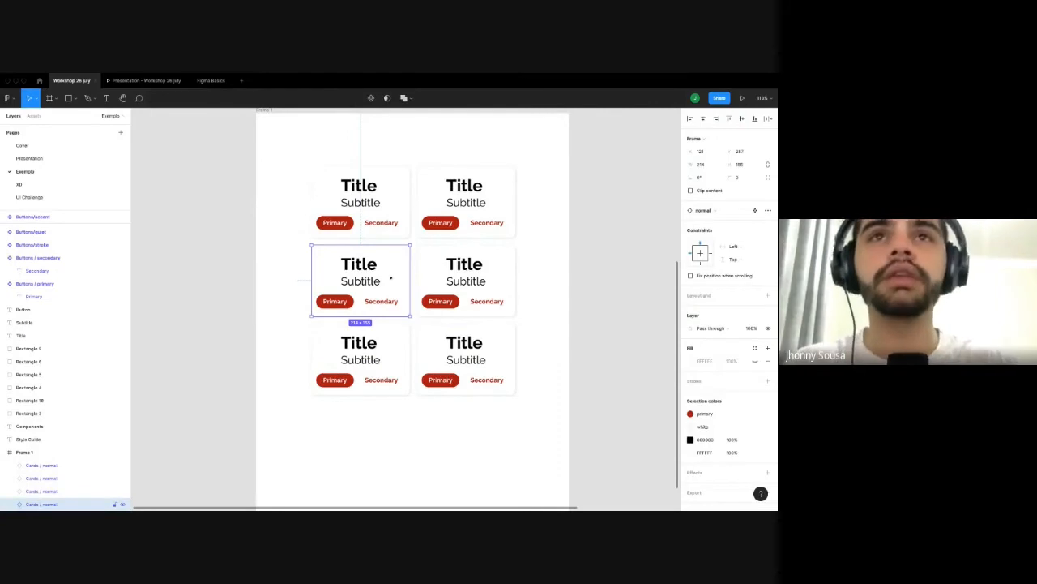
key(Delete)
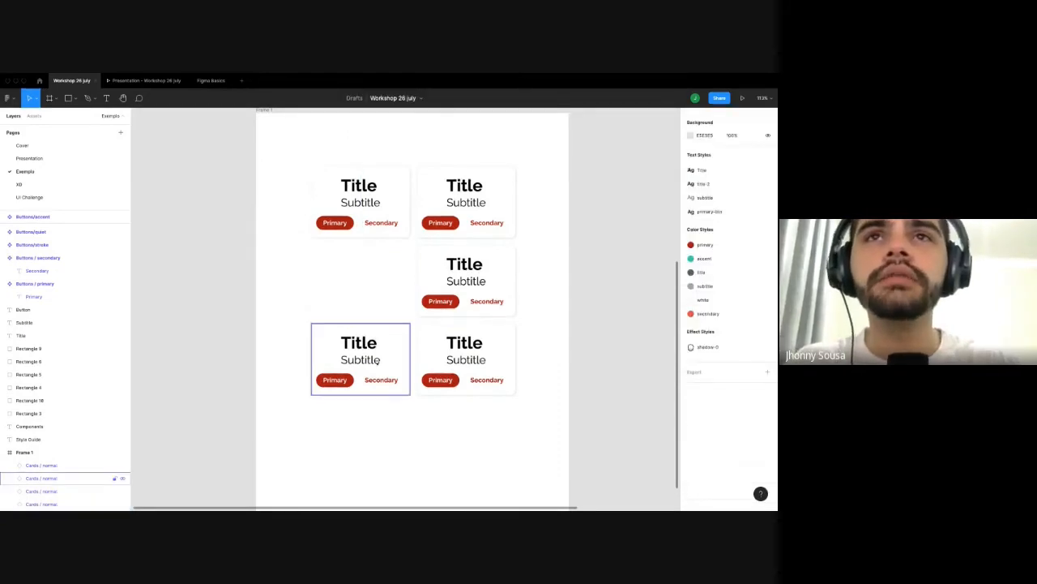
drag(379, 361, 379, 295)
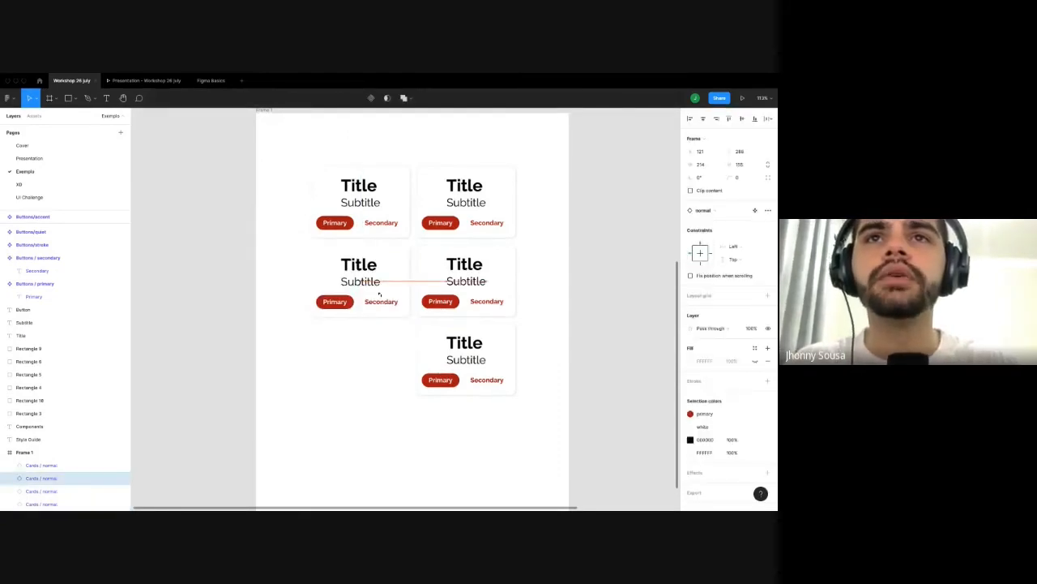
key(ctrl+z)
drag(466, 356, 384, 276)
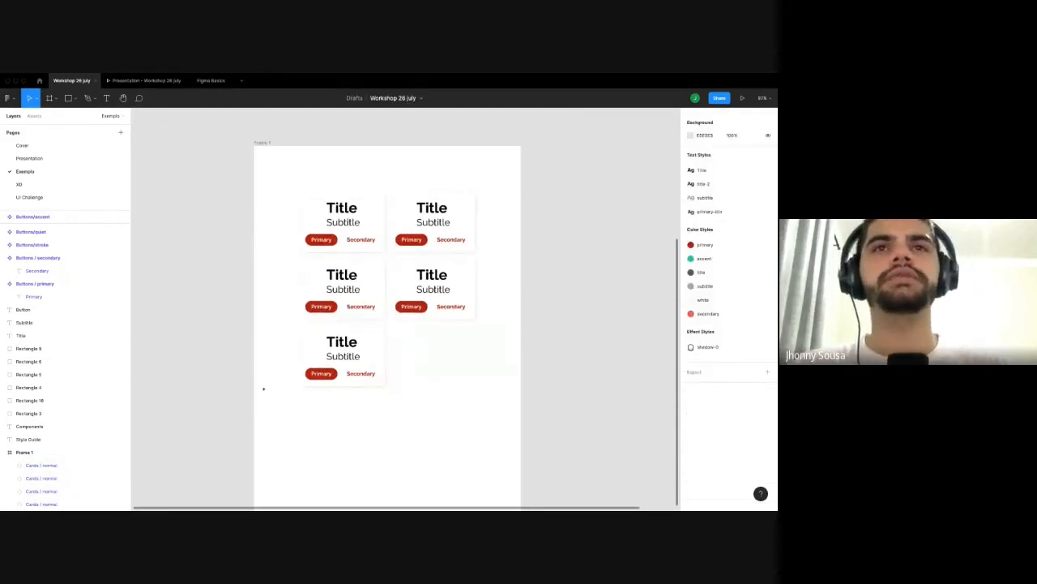
Draw a full-width rectangle about 66 px tall along Frame 1's top edge and place a copy of it just below the cards.
scroll(344, 269, down, 2)
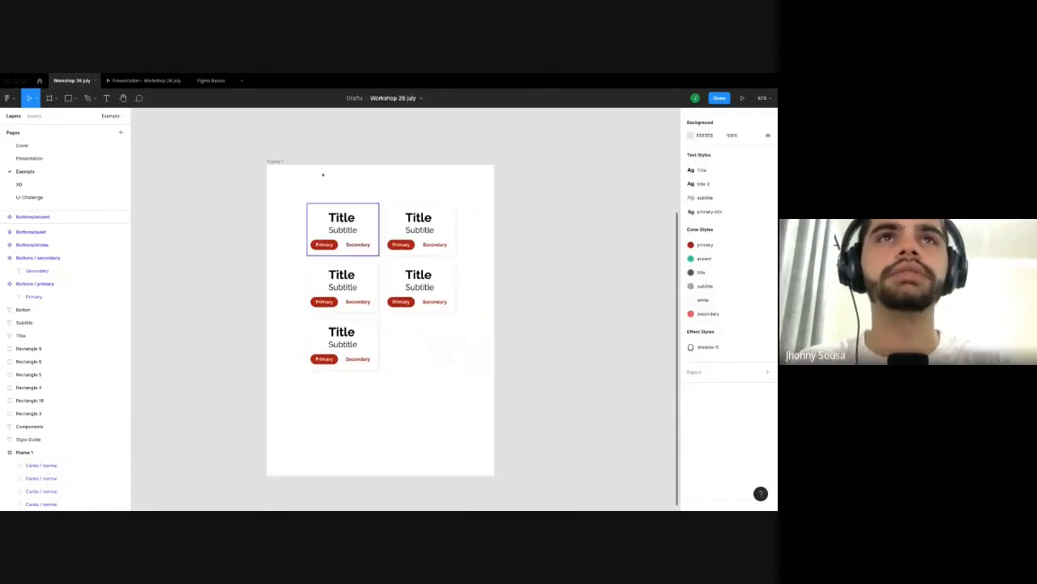
key(r)
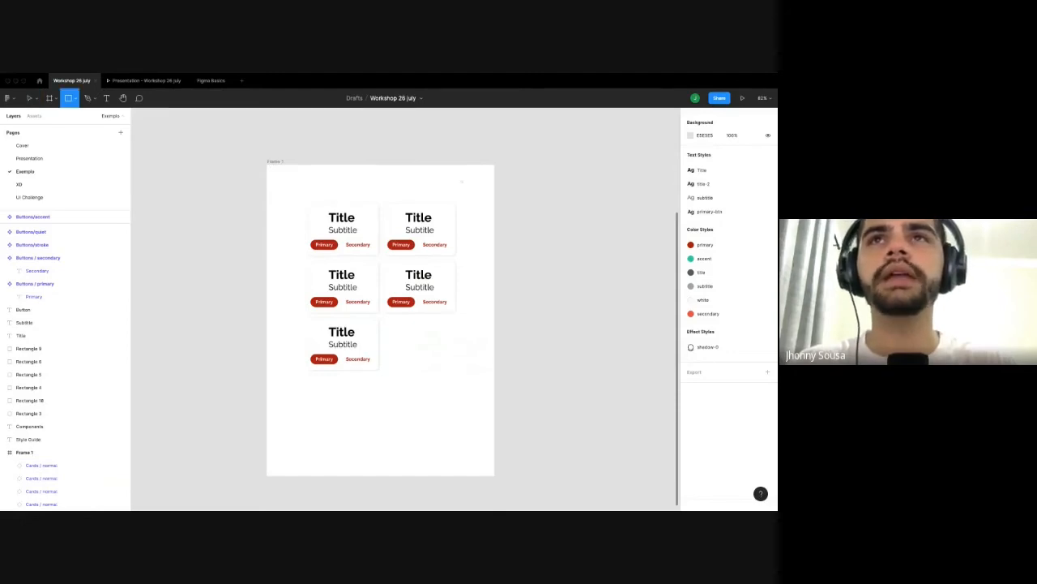
drag(267, 165, 494, 186)
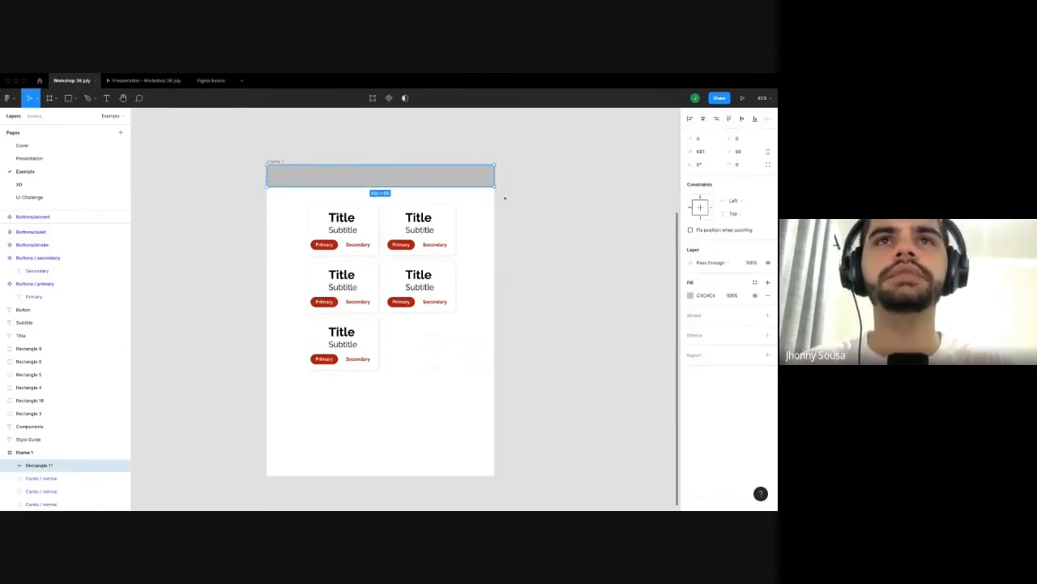
drag(384, 177, 382, 393)
Resize Frame 1 to fit its content so that it ends at the lower gray bar, and deselect it.
click(276, 162)
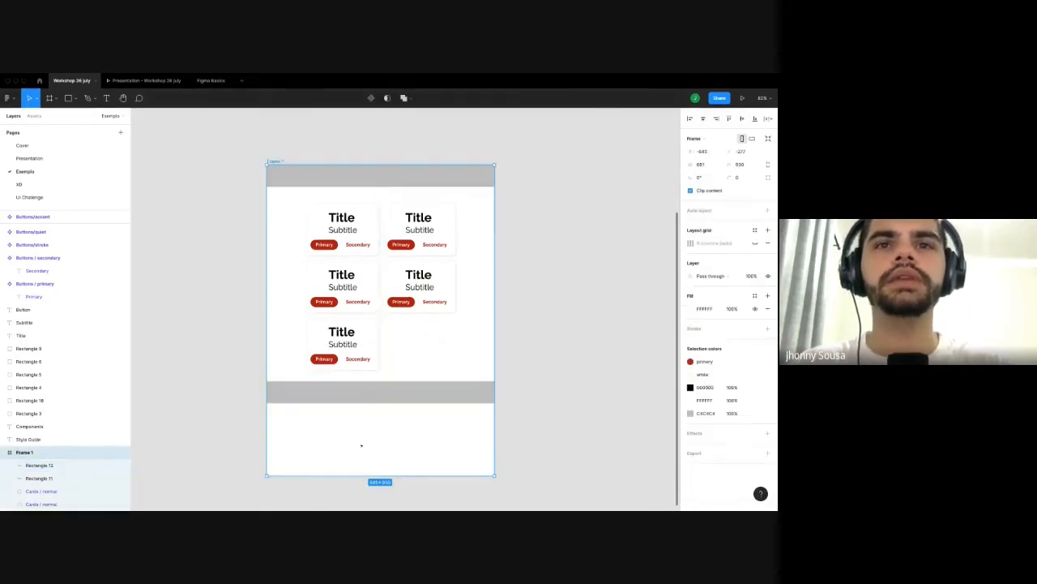
key(super+alt+shift+r)
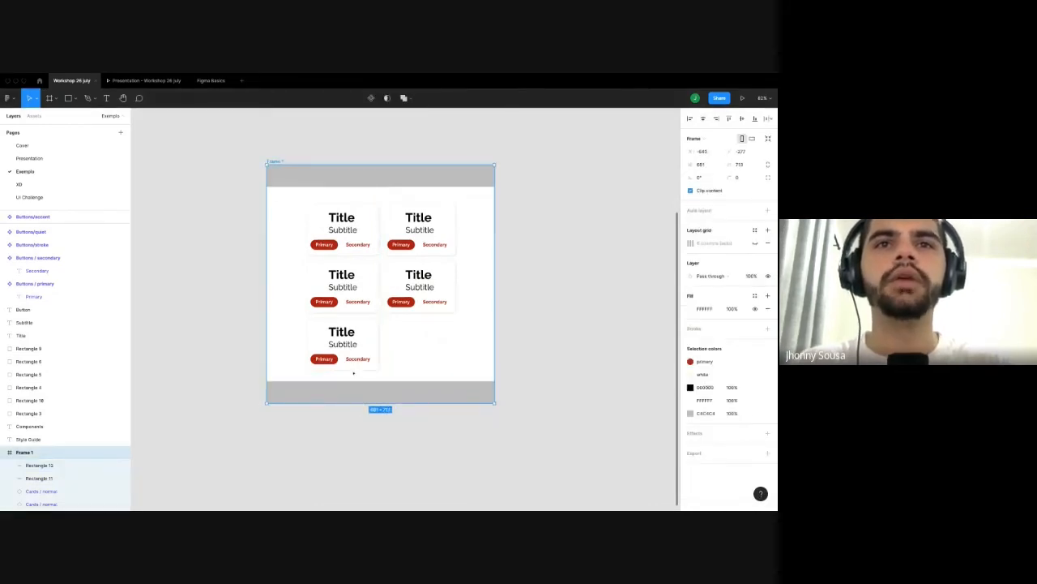
click(353, 373)
click(348, 378)
Select all five card instances, move them slightly up between the two gray bars, and deselect them.
scroll(348, 378, up, 1)
scroll(491, 359, up, 1)
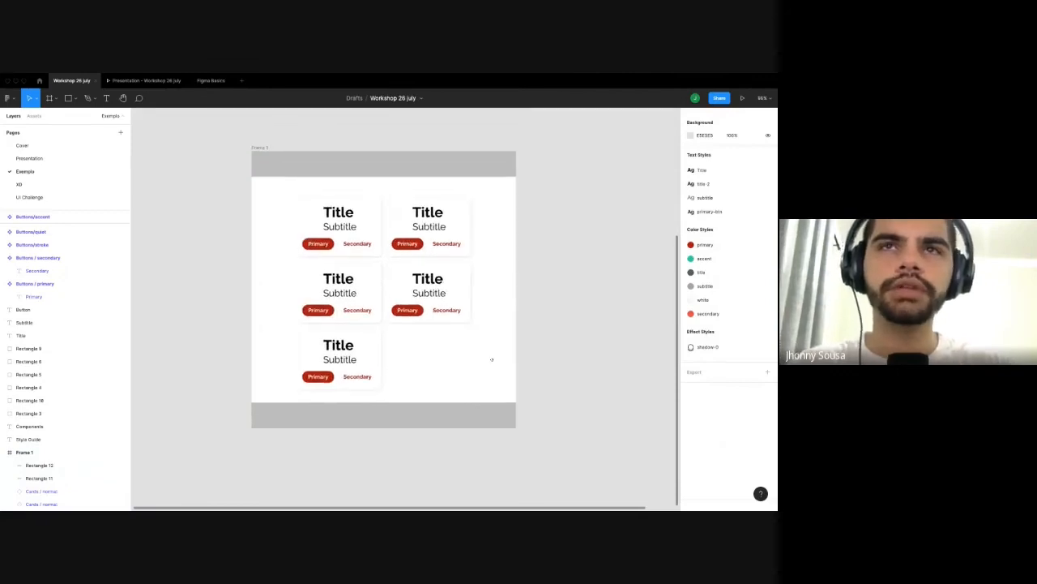
drag(568, 397, 382, 293)
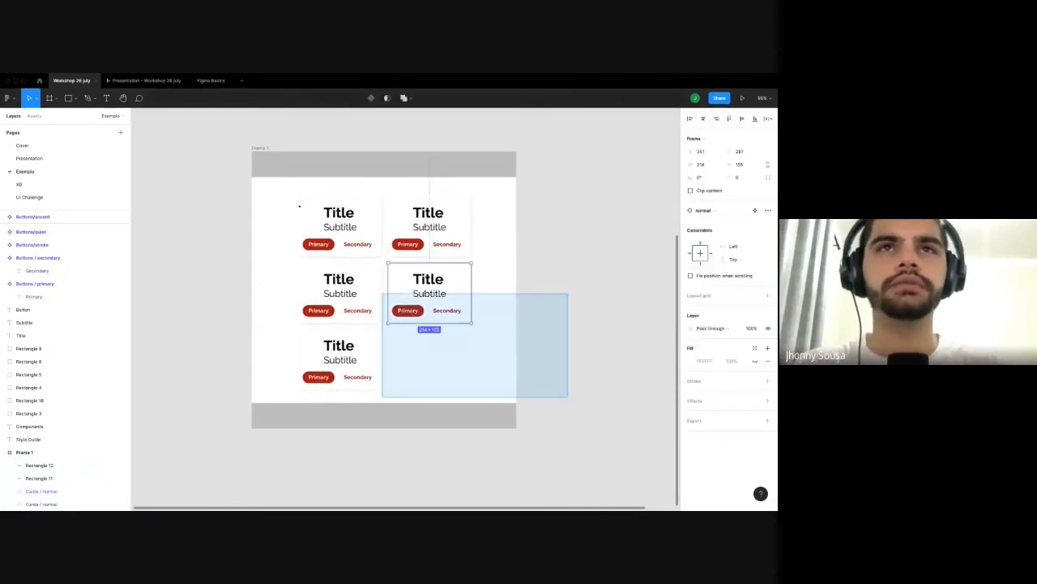
drag(299, 206, 298, 203)
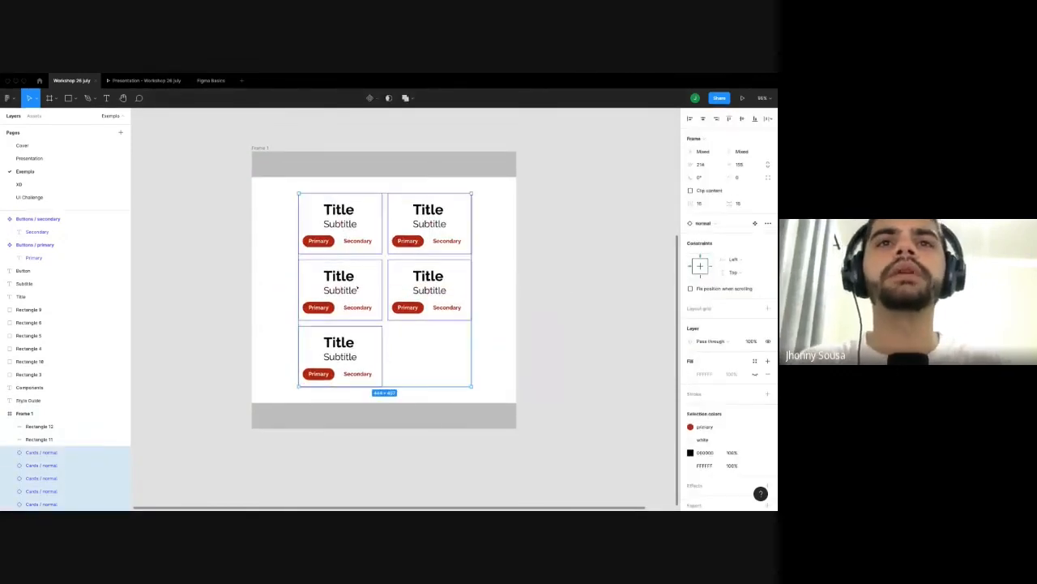
click(358, 395)
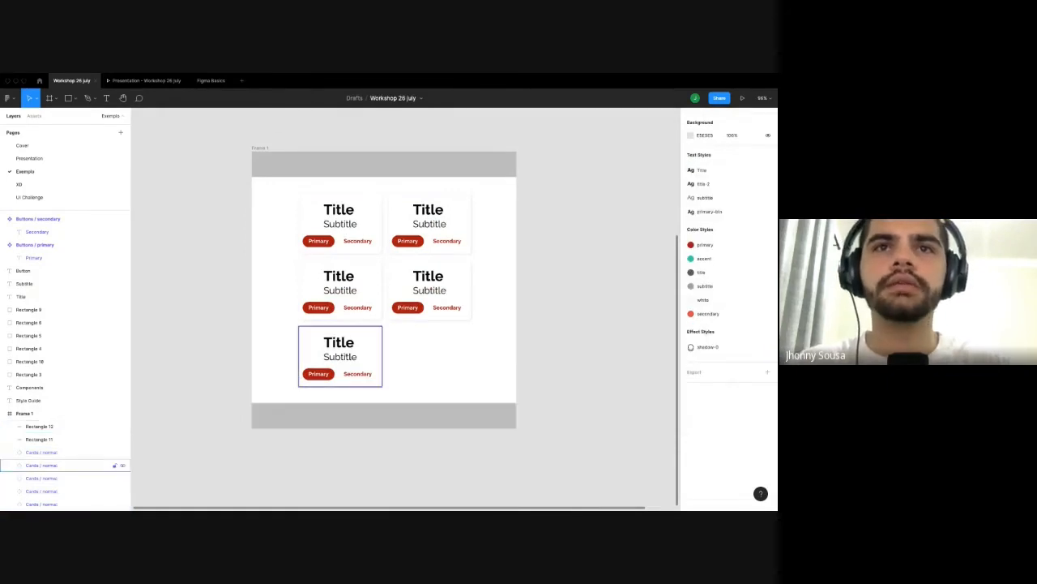
Duplicate the third-row left card into the empty spot in the right column, aligned with the cards above.
drag(370, 379, 458, 380)
drag(428, 357, 429, 356)
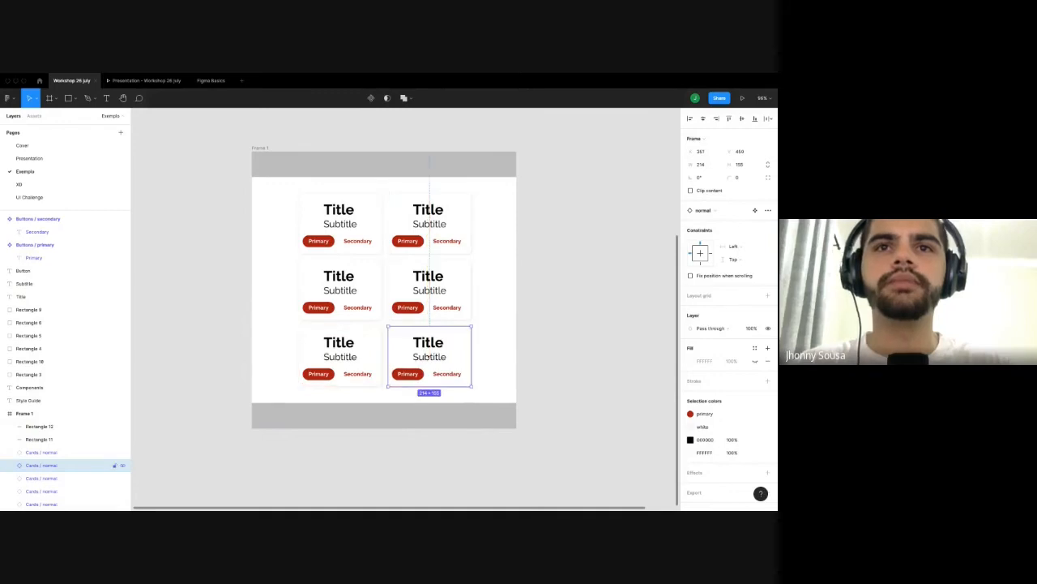
click(265, 143)
Extend Frame 1's bottom edge downward and move the lower gray bar to the frame's new bottom edge.
click(259, 147)
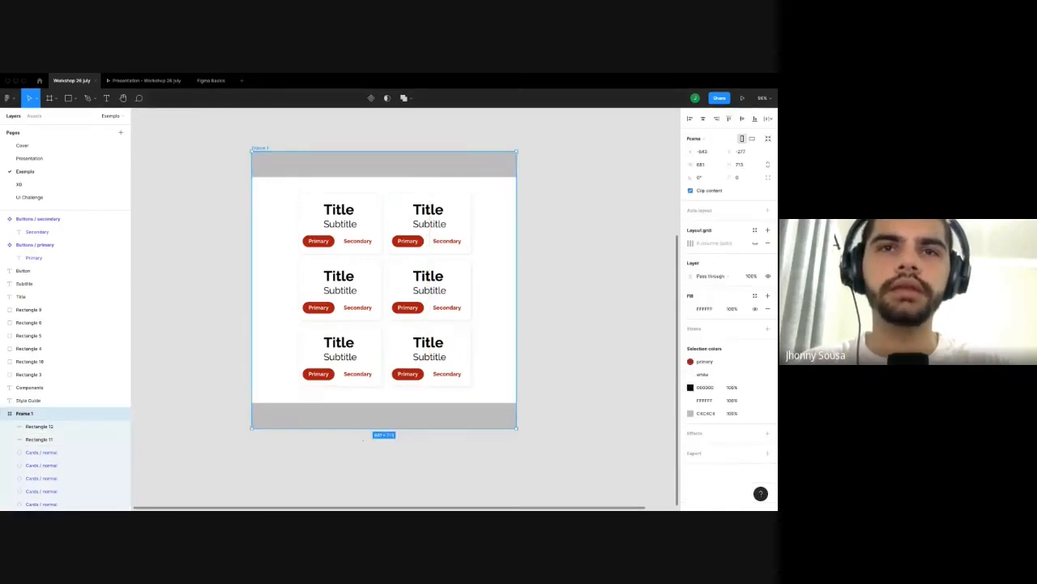
drag(385, 427, 384, 474)
click(383, 419)
drag(383, 419, 383, 464)
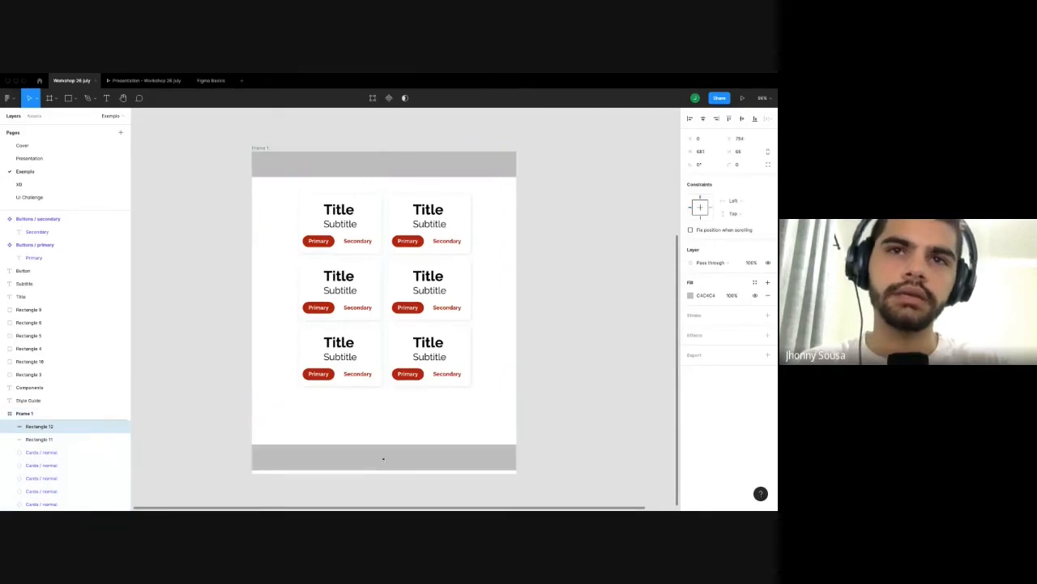
Duplicate the two third-row cards into a fourth row directly below, aligned and evenly spaced with the rows above.
click(348, 361)
shift+click(426, 363)
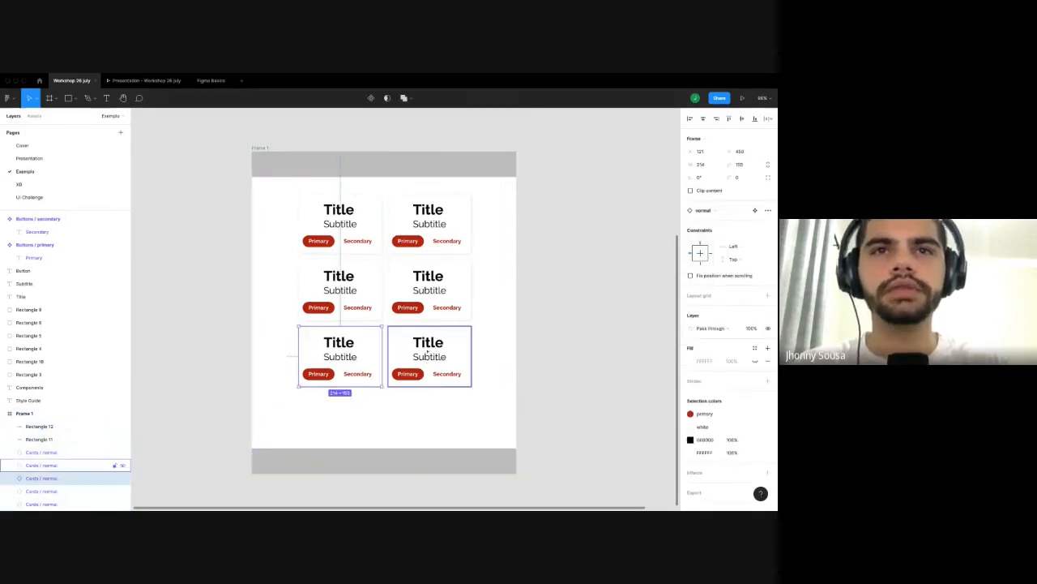
key(ctrl+d)
drag(433, 403, 433, 400)
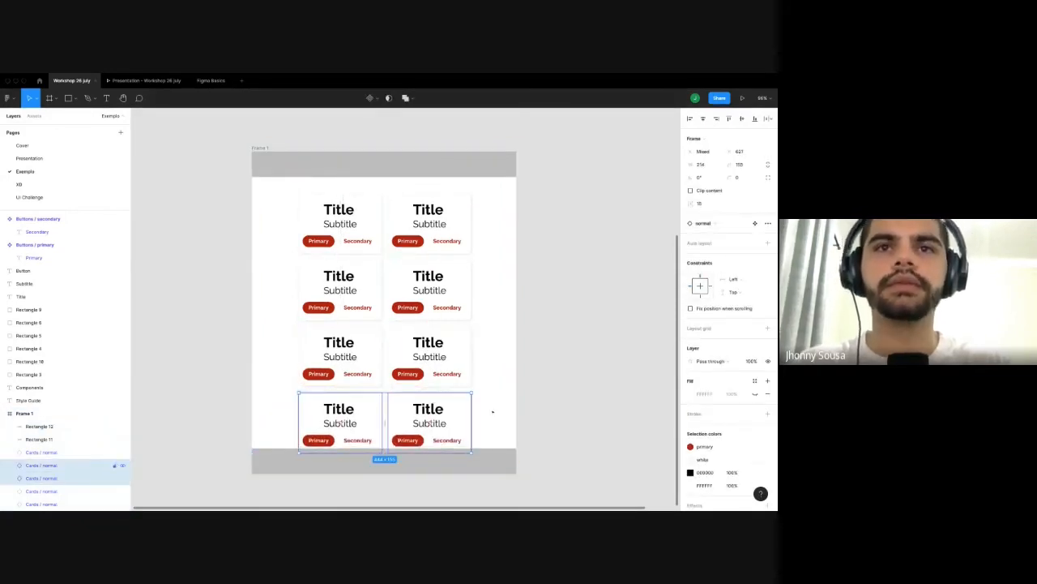
Move the lower gray bar below the fourth card row and resize Frame 1 to end at the bar.
scroll(297, 215, down, 2)
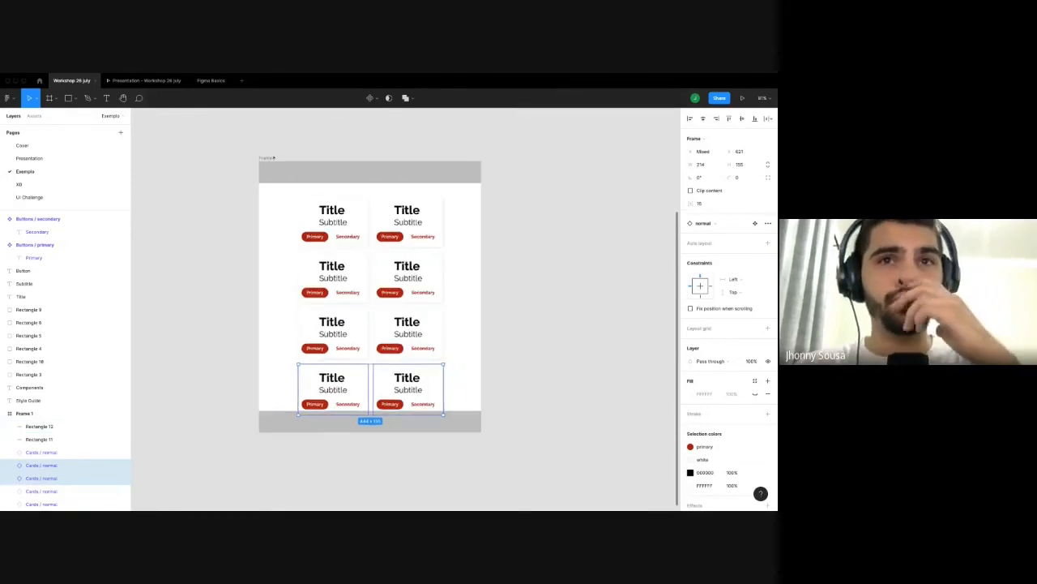
click(270, 159)
drag(346, 431, 349, 456)
click(348, 436)
click(289, 396)
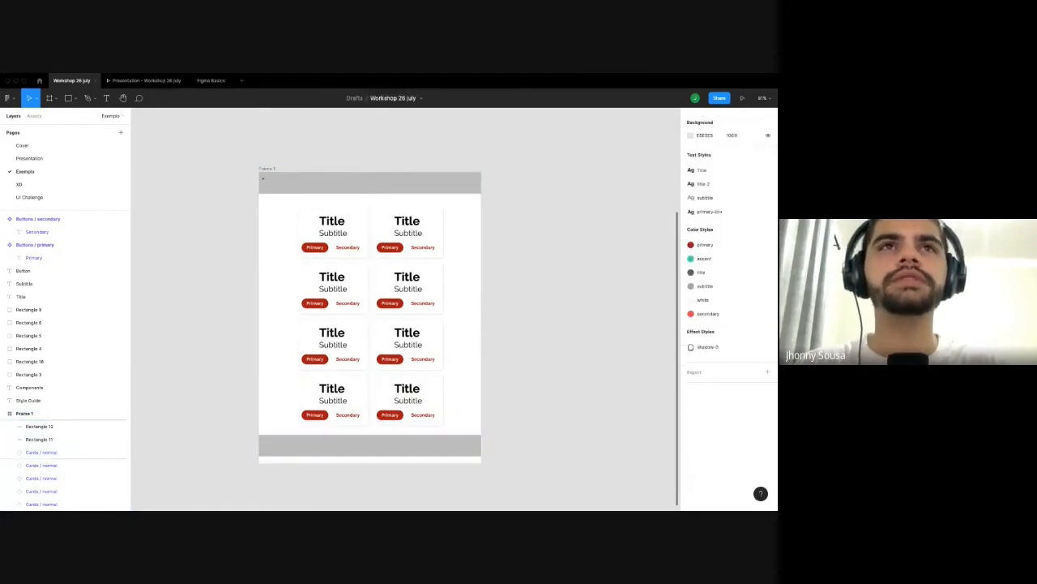
click(267, 168)
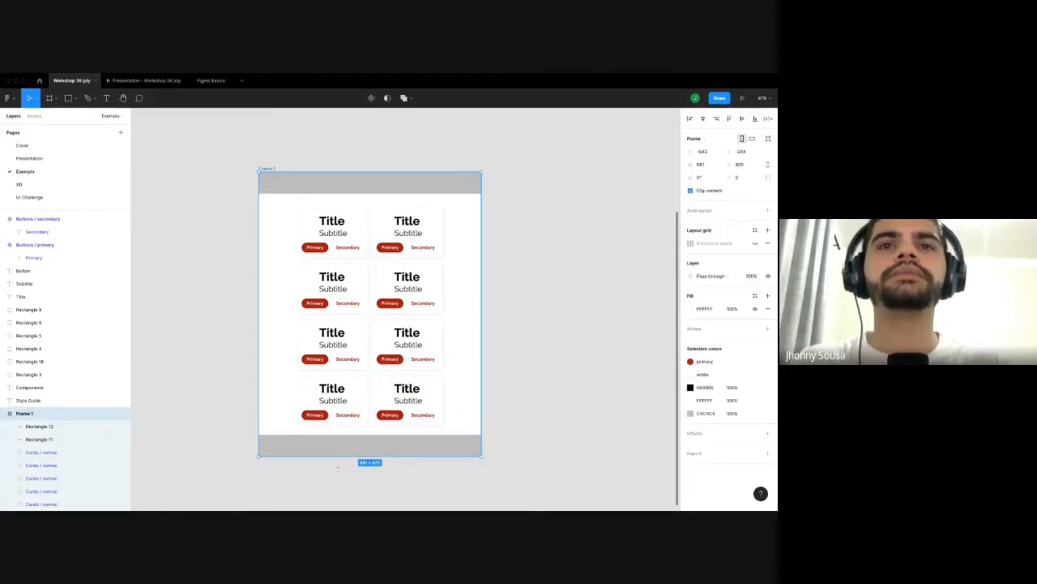
click(280, 341)
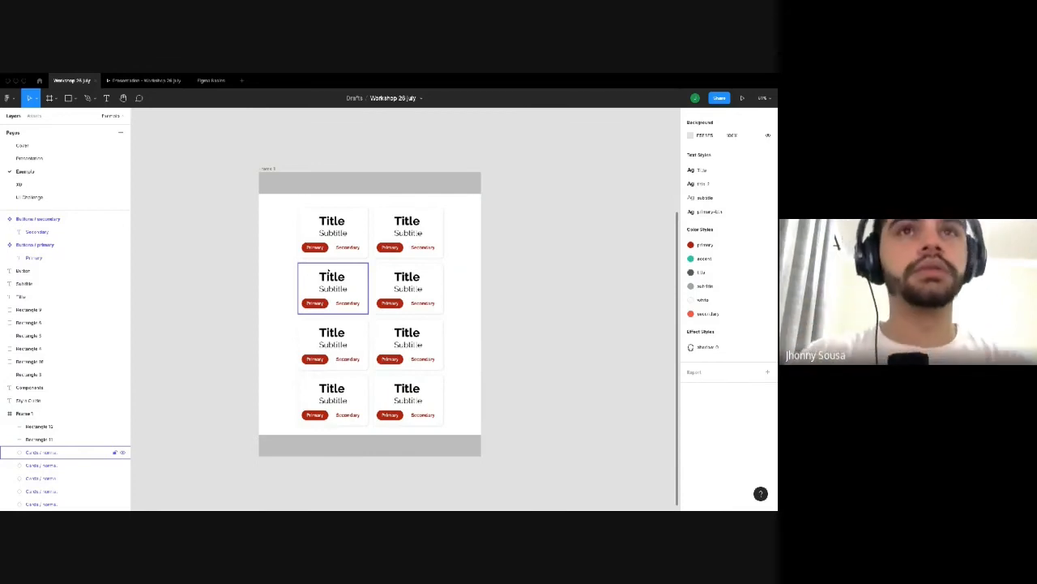
Delete the six card instances in the lower three rows, keeping only the two cards in the top row.
drag(291, 245, 242, 209)
drag(292, 246, 490, 410)
click(332, 233)
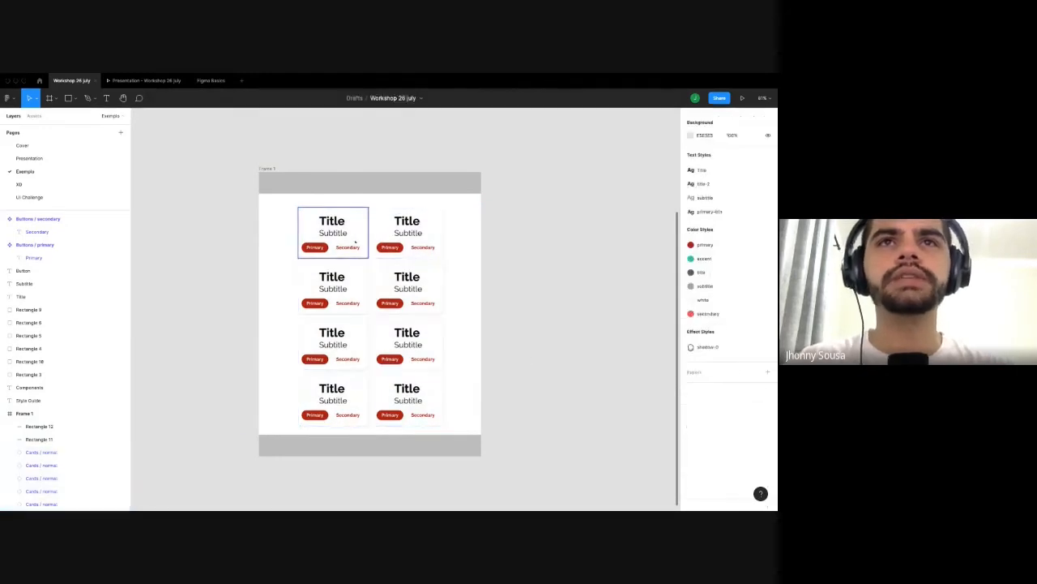
shift+click(406, 235)
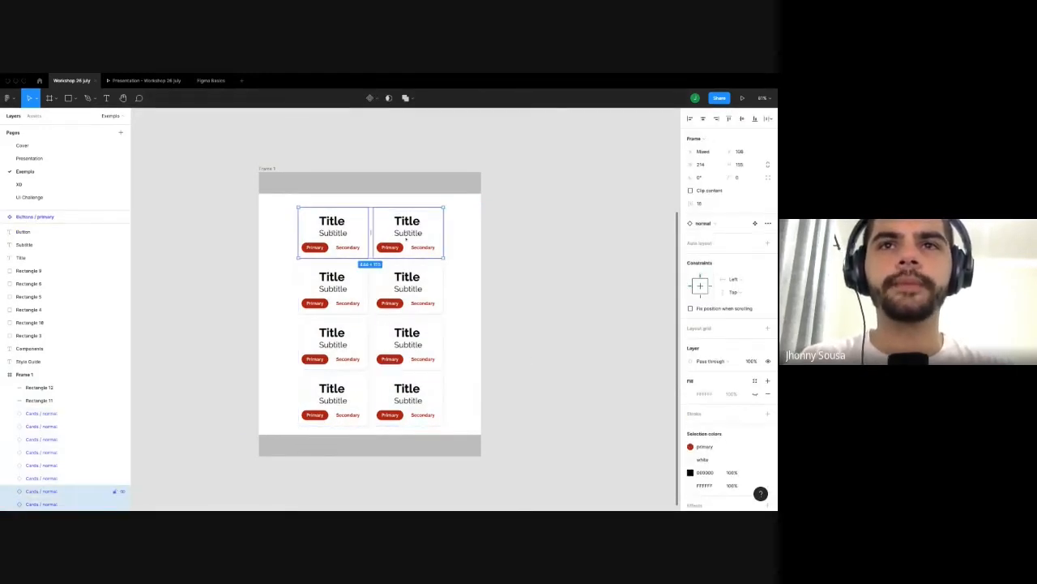
drag(518, 435, 290, 280)
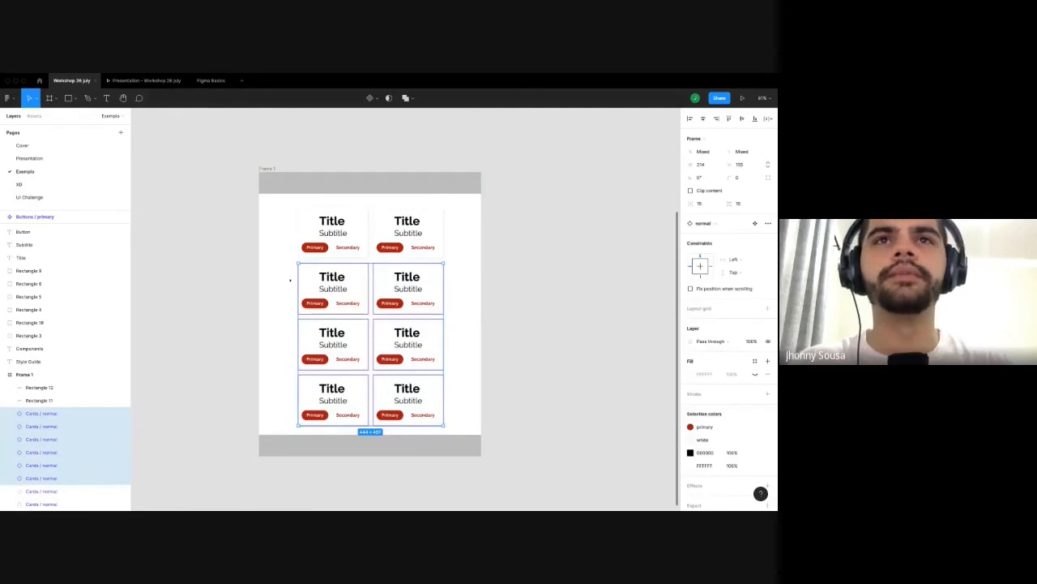
key(Delete)
Try adding auto layout to the two remaining cards with a spacing of 24 between items, and undo it.
scroll(340, 225, up, 5)
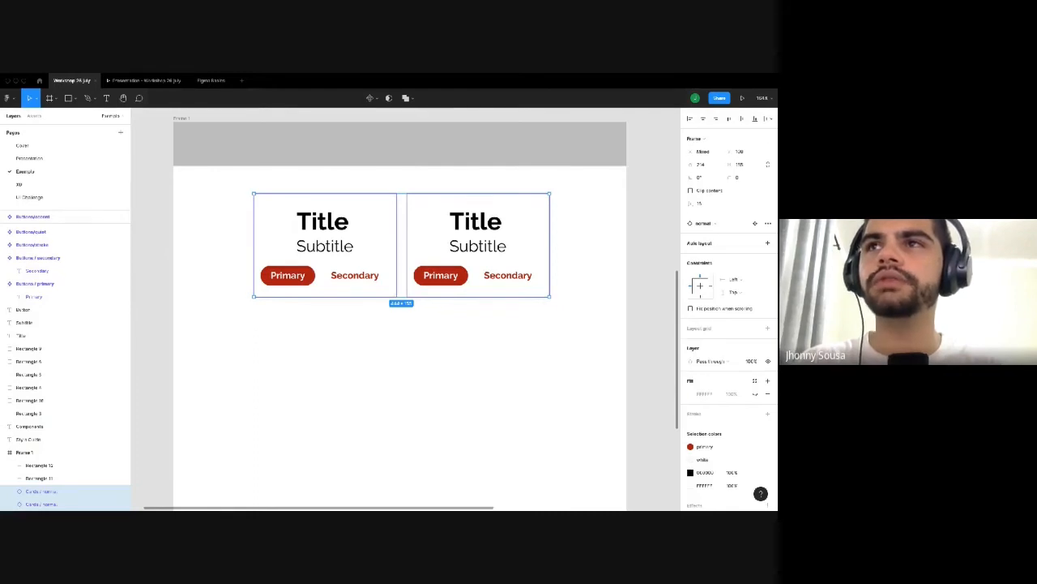
key(shift+a)
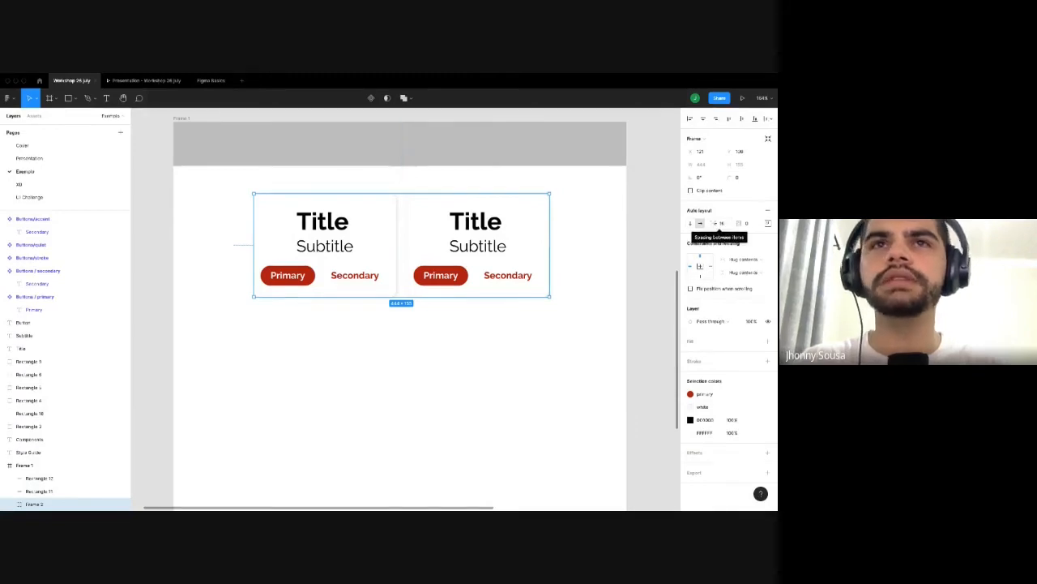
click(718, 223)
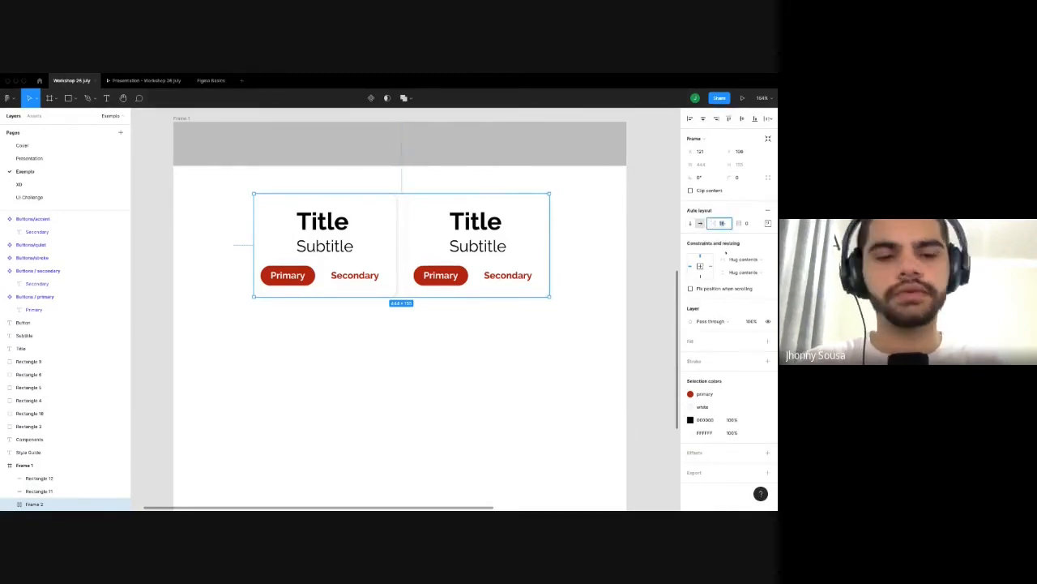
text(24)
key(Escape)
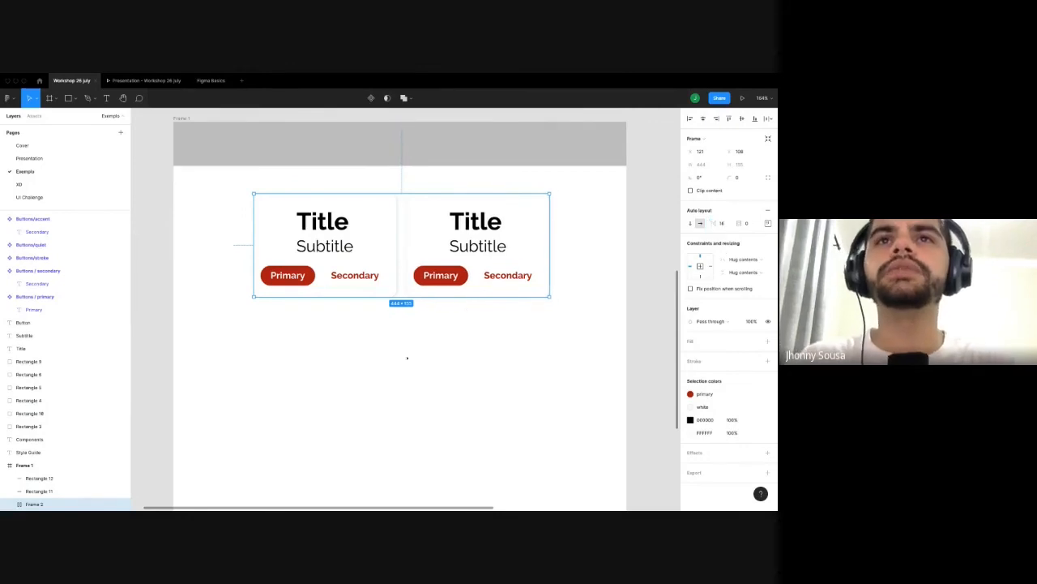
key(ctrl+z)
key(ctrl+shift+z)
key(ctrl+z)
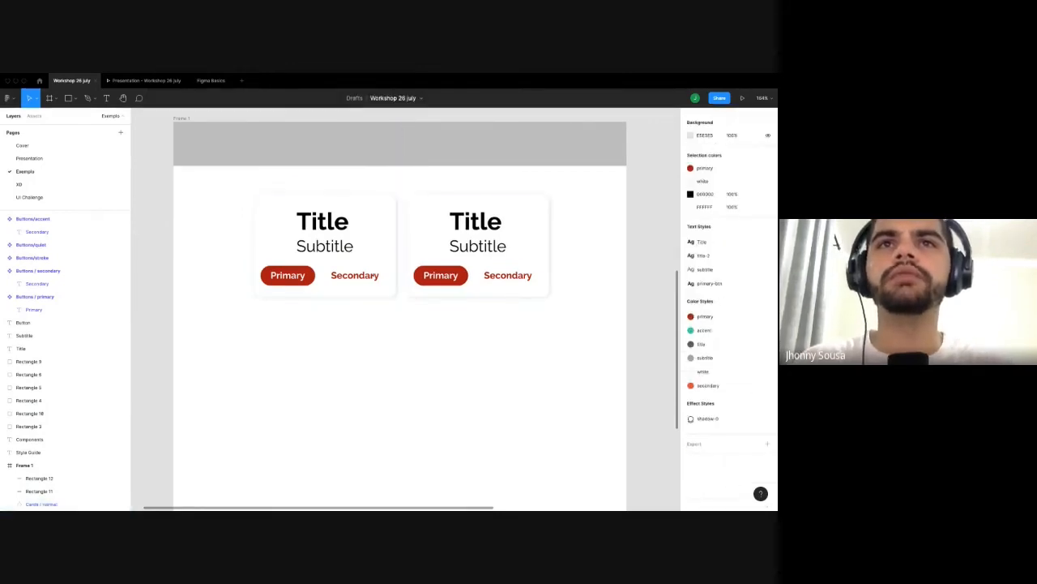
right_click(376, 252)
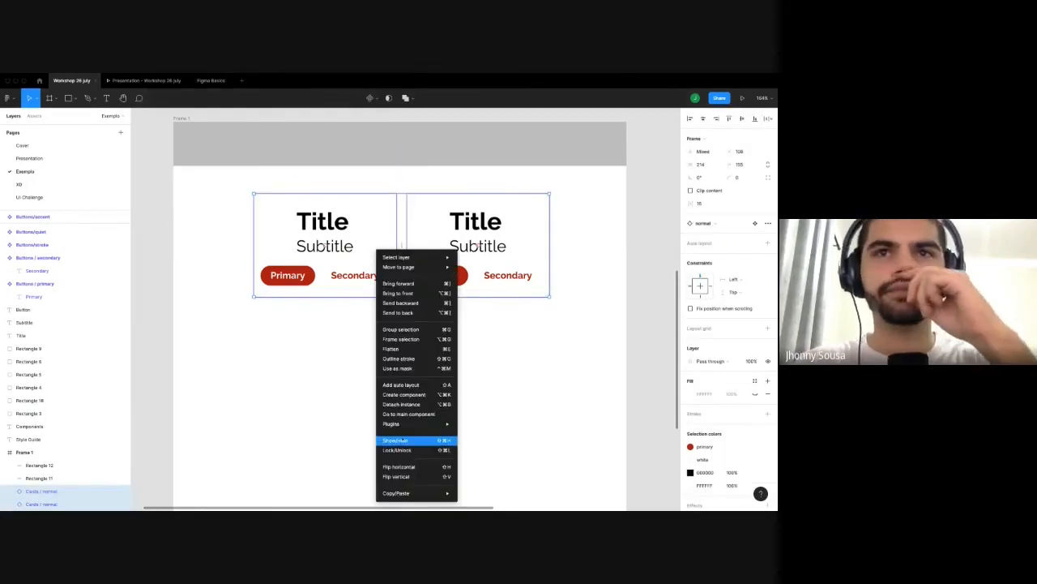
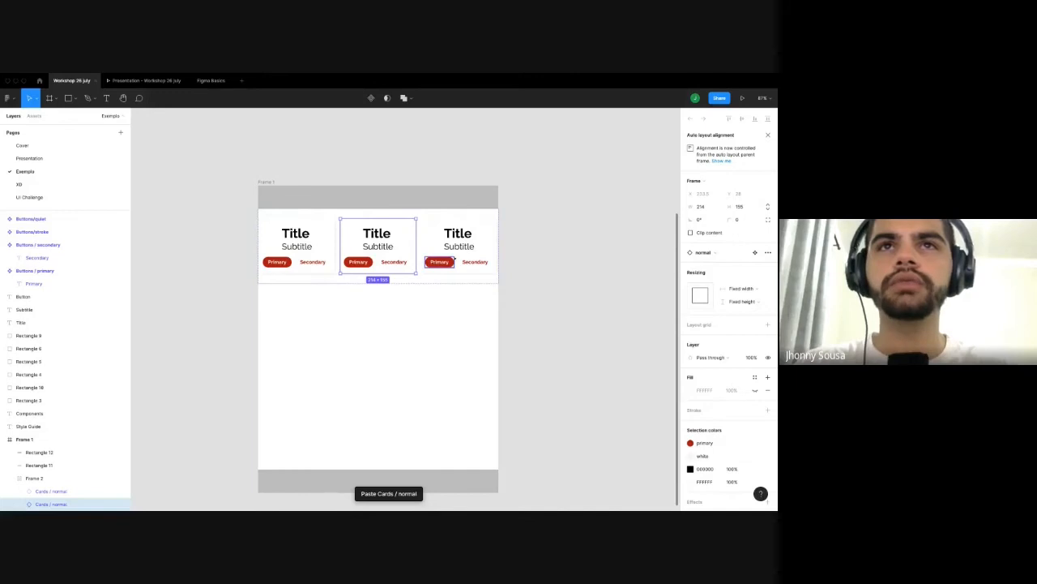
Paste a fourth card instance into Frame 2 and toggle Frame 1's Clip content off and back on.
key(ctrl+v)
click(34, 477)
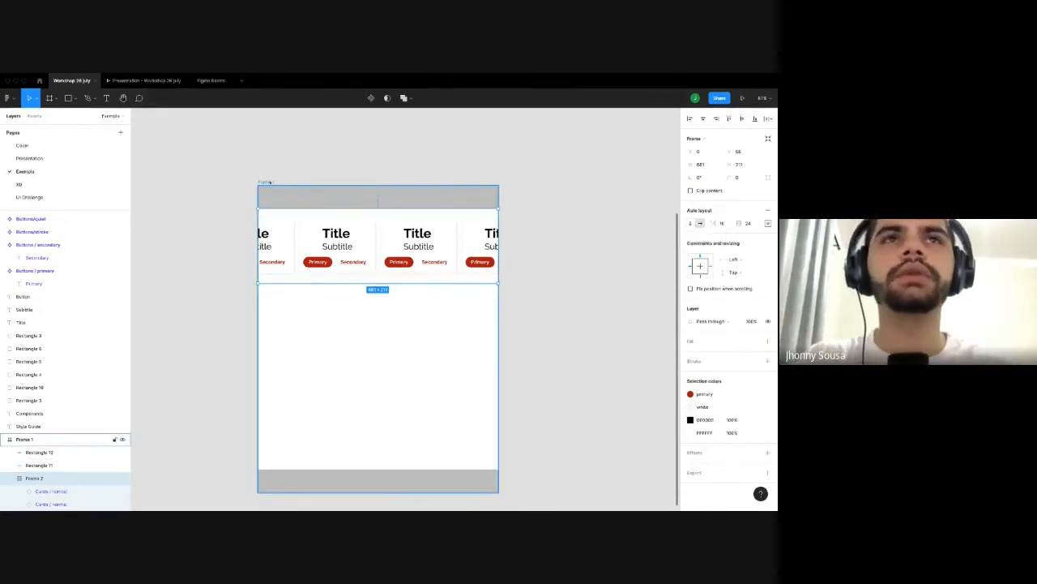
click(271, 181)
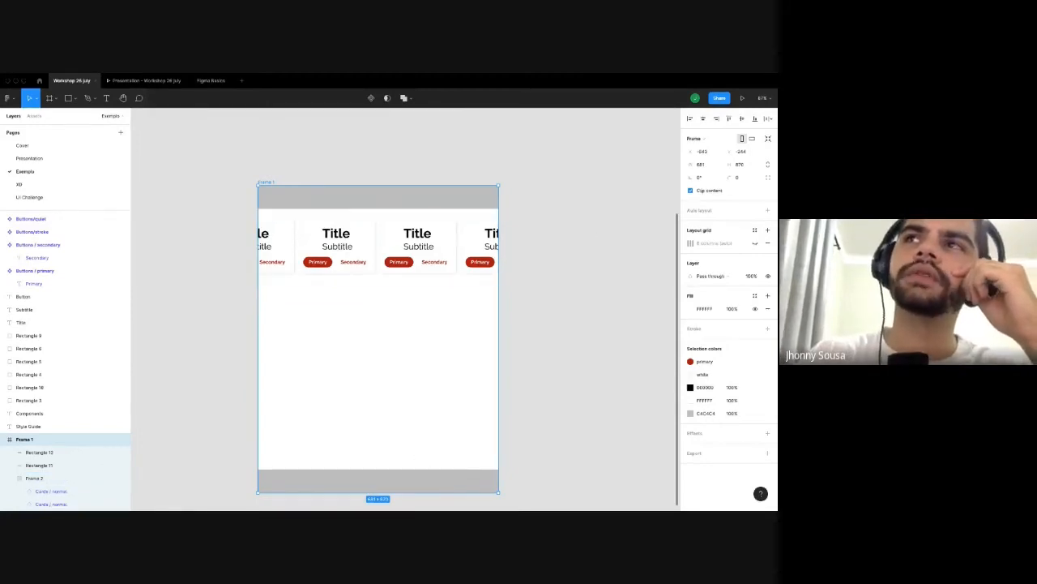
click(691, 190)
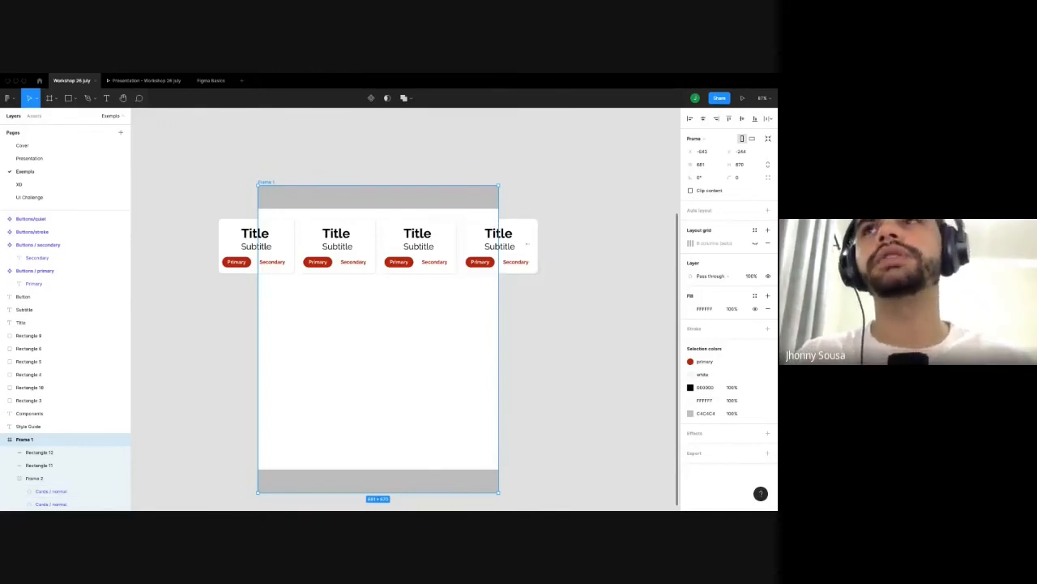
click(691, 191)
click(692, 190)
click(692, 191)
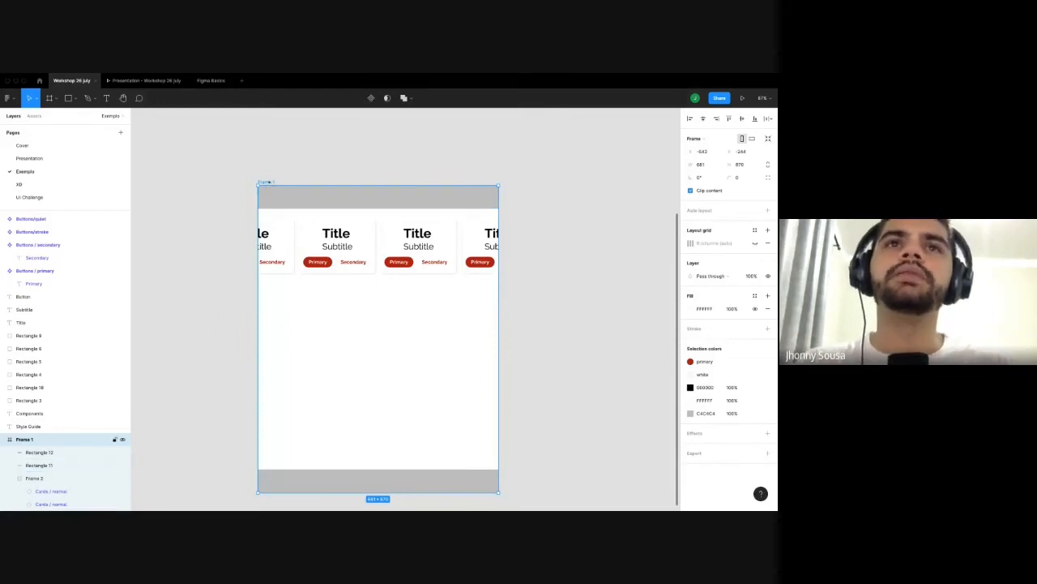
Compare the vertical and horizontal auto layout directions of Frame 2 with Frame 1's Clip content turned off.
click(34, 478)
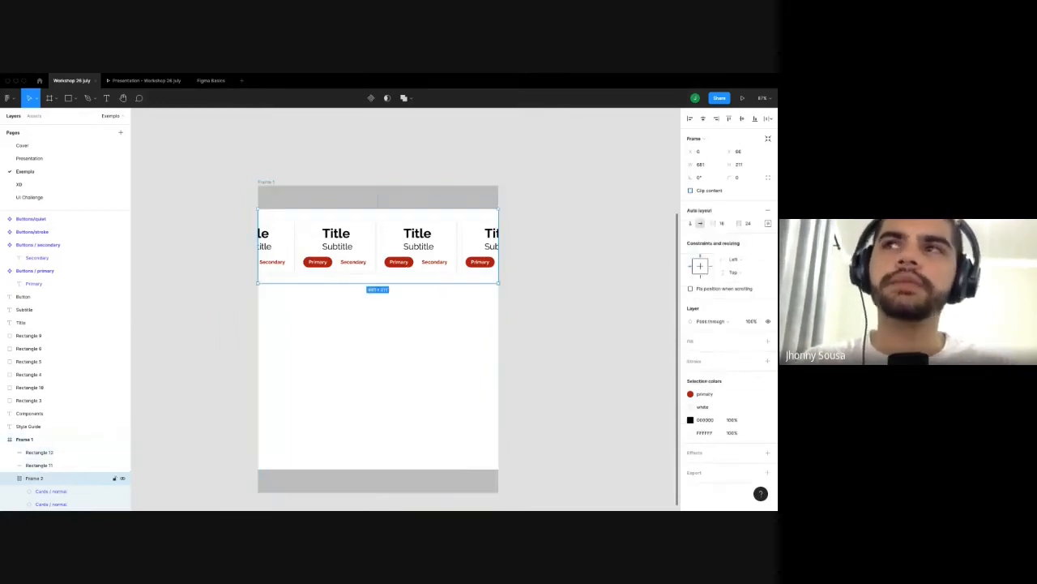
click(690, 223)
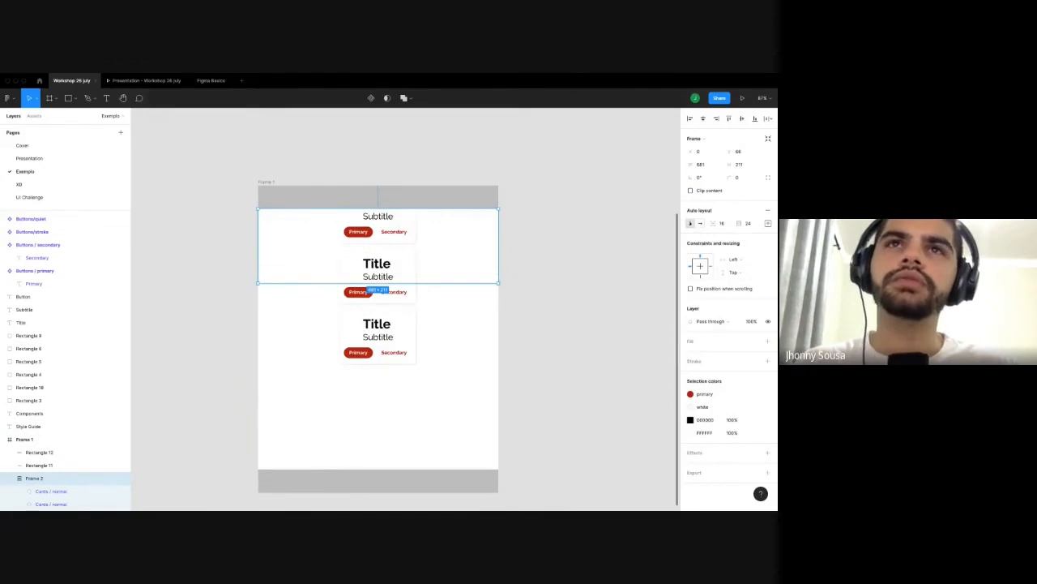
click(265, 183)
click(690, 190)
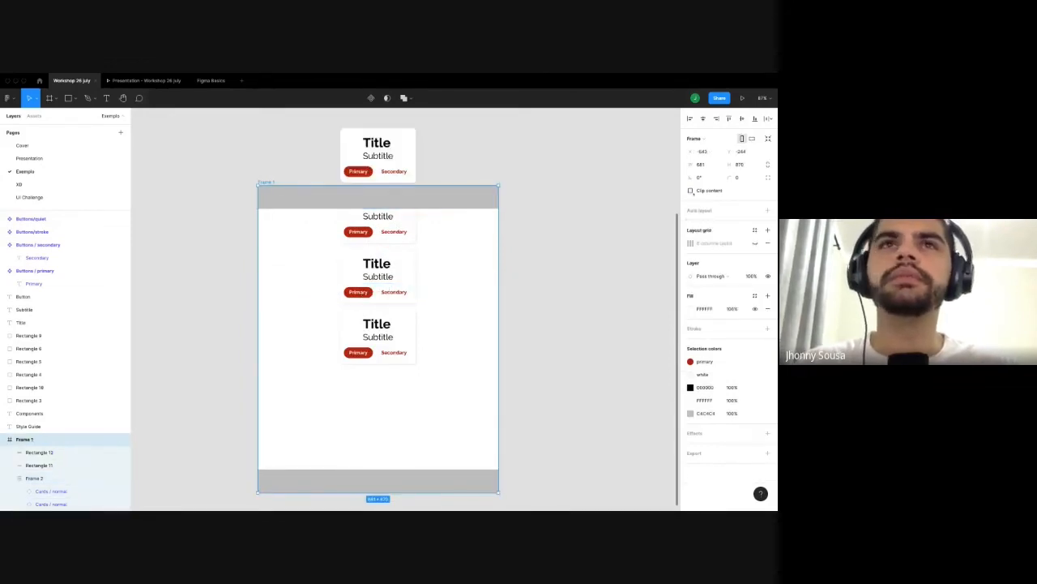
click(49, 477)
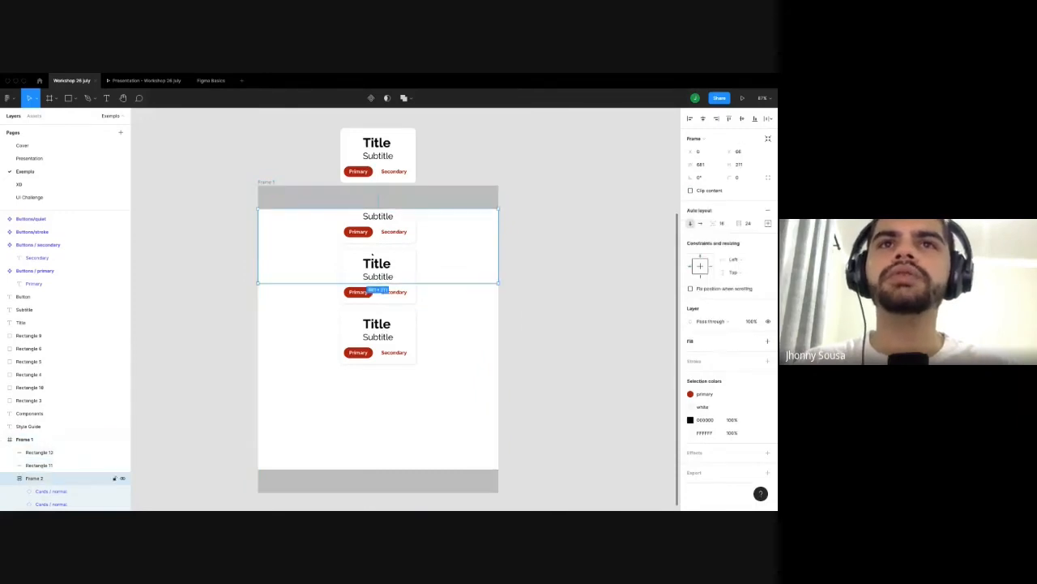
click(700, 223)
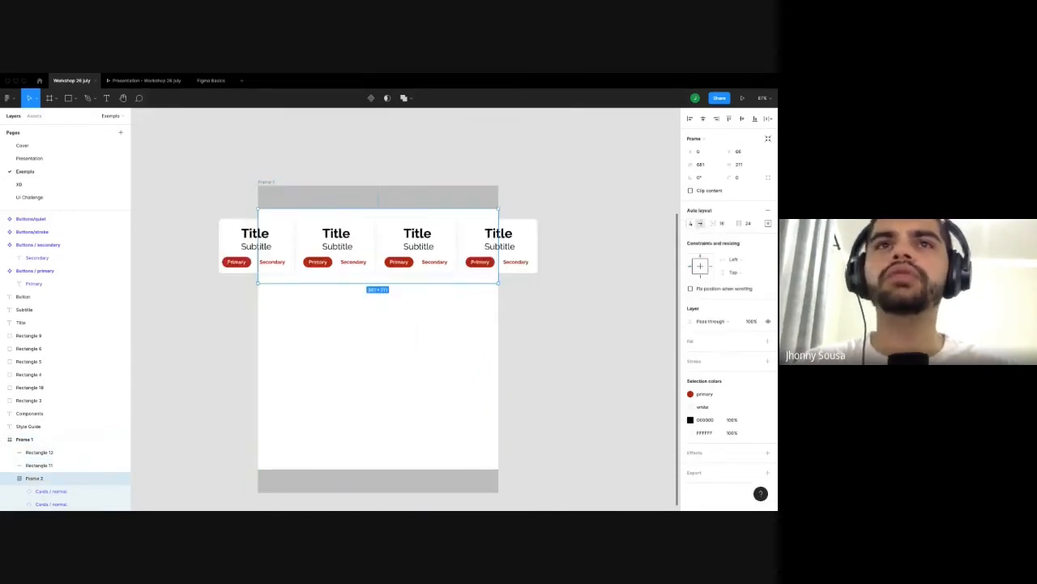
click(690, 223)
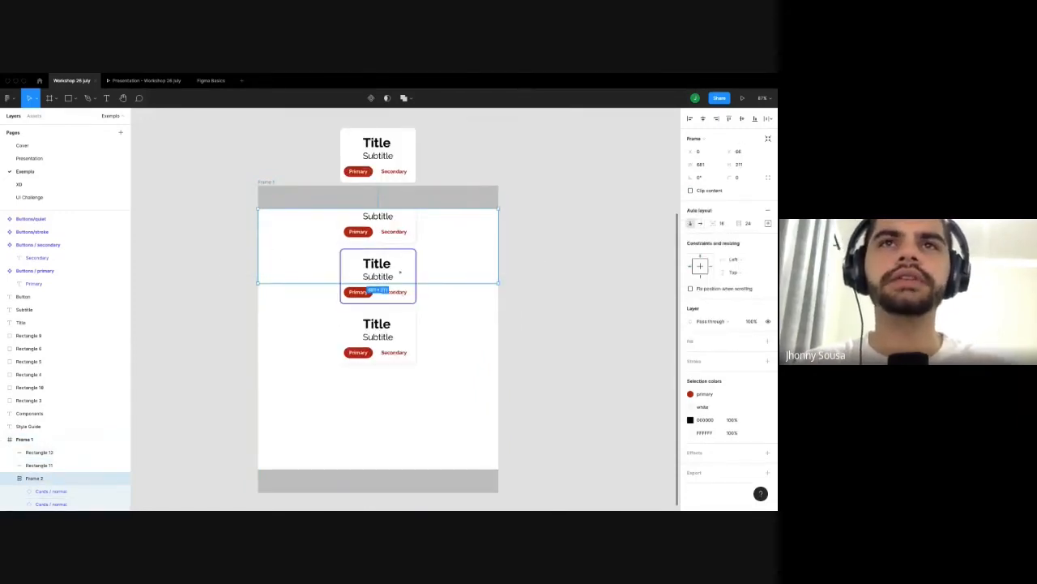
Undo the layout direction and clipping changes and the pasted fourth card.
key(ctrl+z)
click(364, 248)
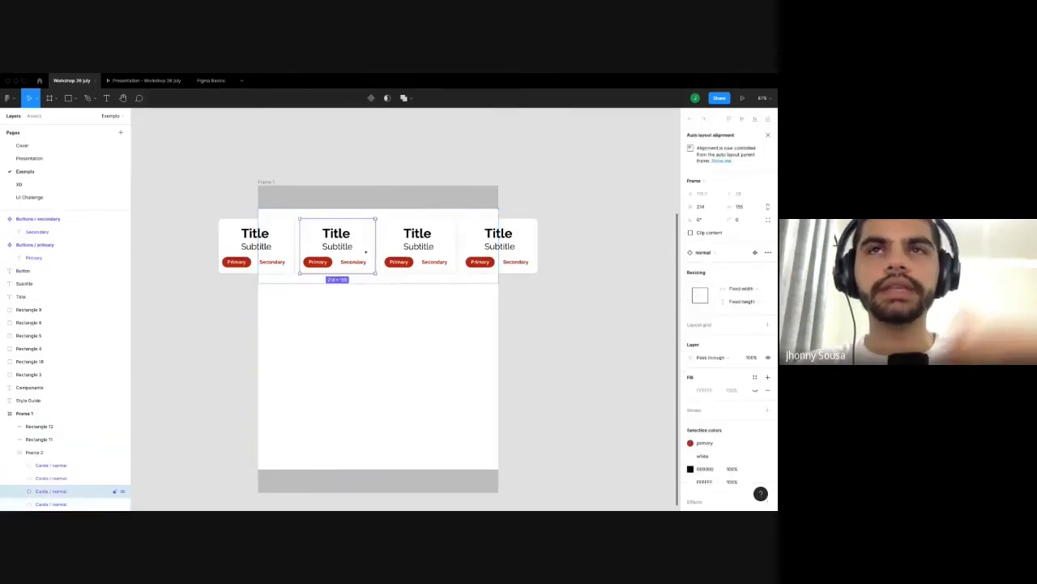
key(ctrl+z)
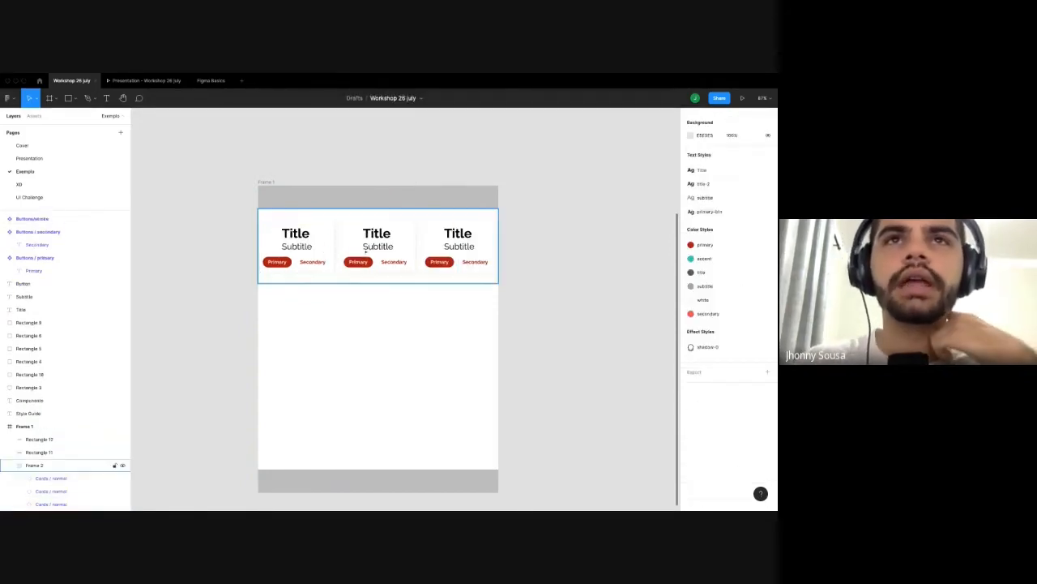
Delete the middle card instance from Frame 2's row of three.
click(366, 253)
click(365, 252)
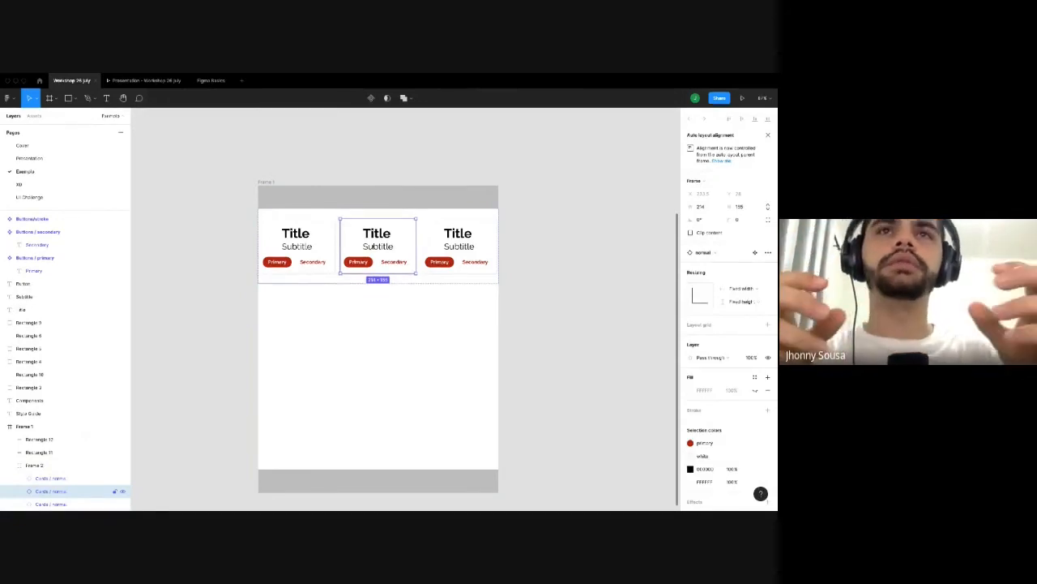
key(Delete)
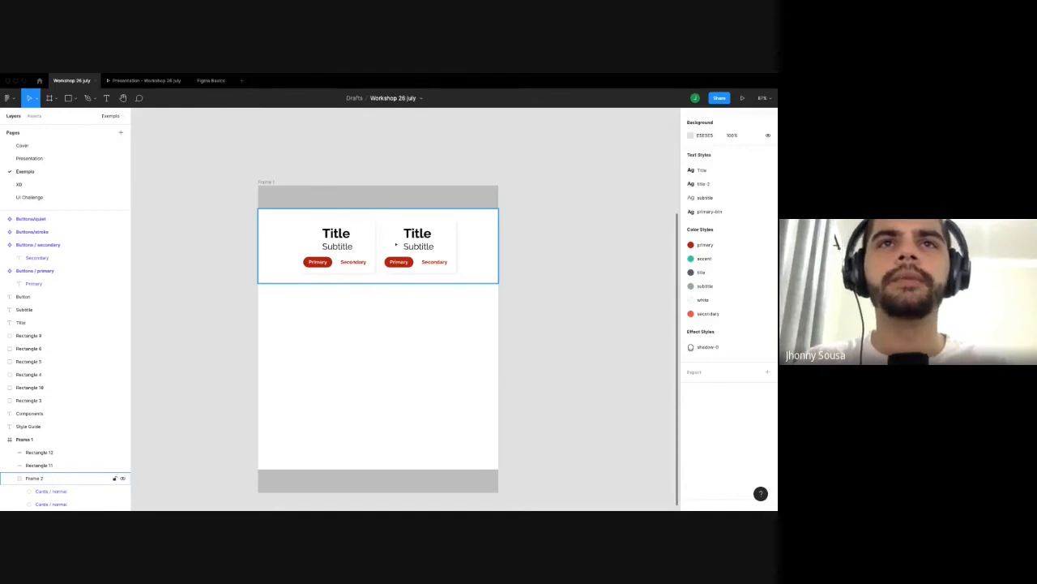
Set the auto layout padding of Frame 2 to 10.
click(386, 257)
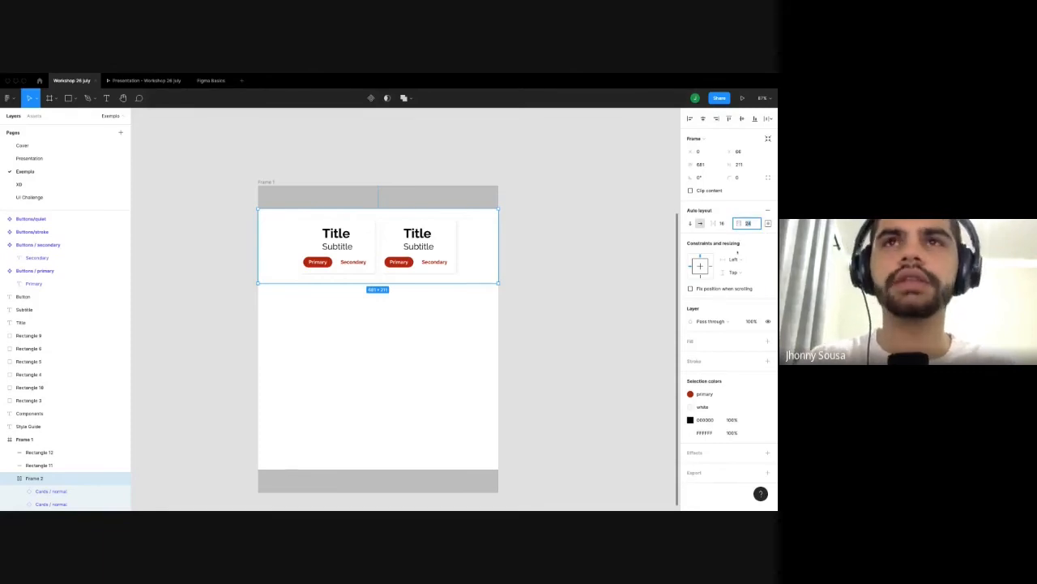
text(10)
key(Return)
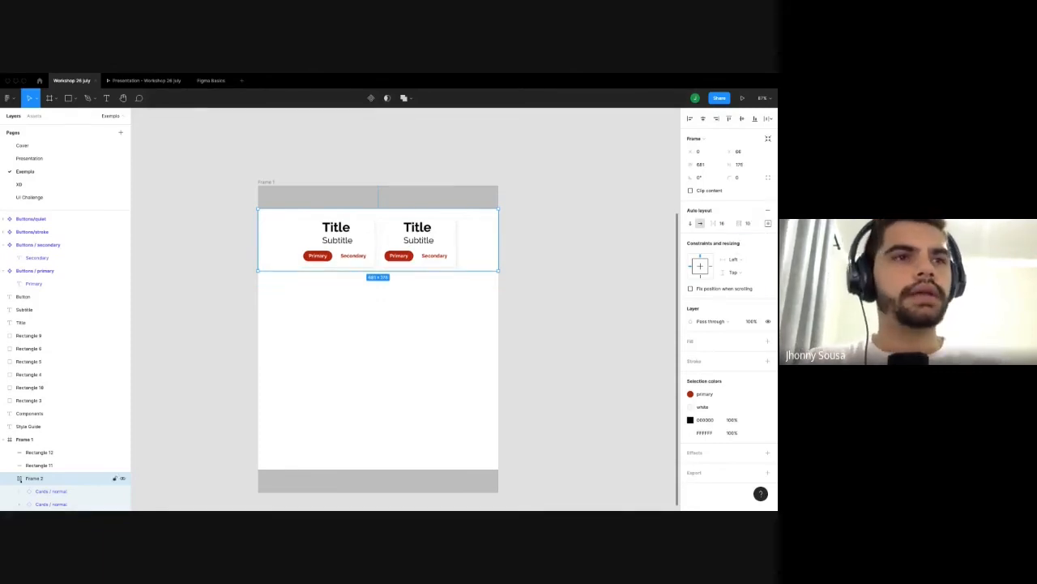
Paste the captured image of Frame 2's layer row below the cards and enlarge it to about 978 × 94.
scroll(49, 486, up, 2)
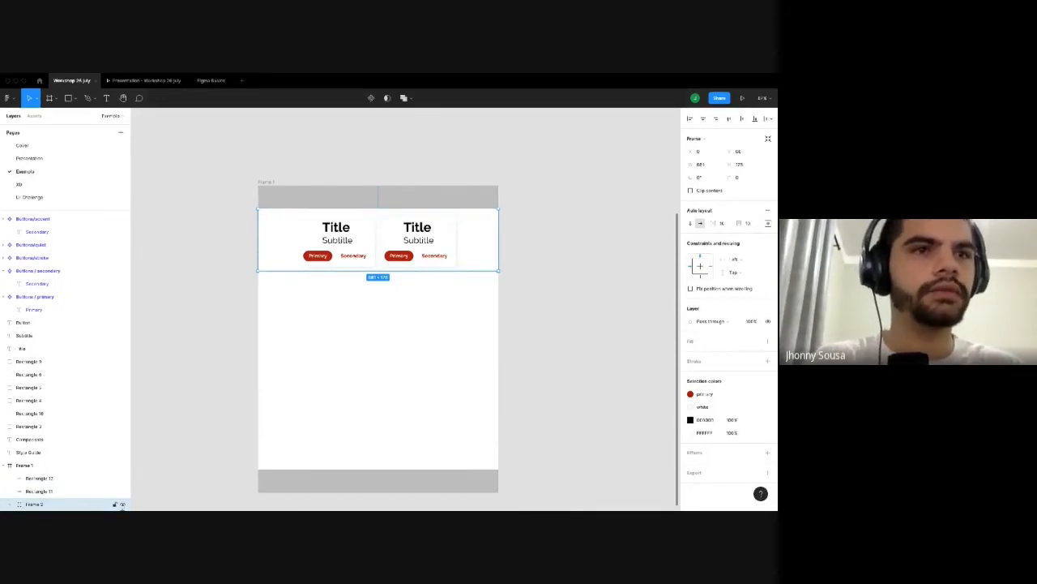
key(ctrl+v)
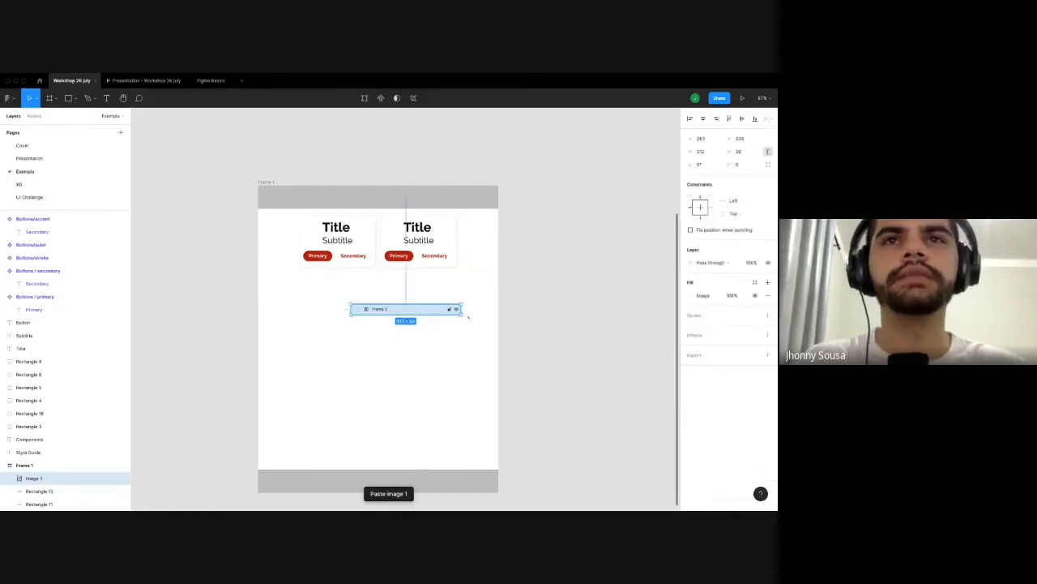
drag(468, 317, 580, 327)
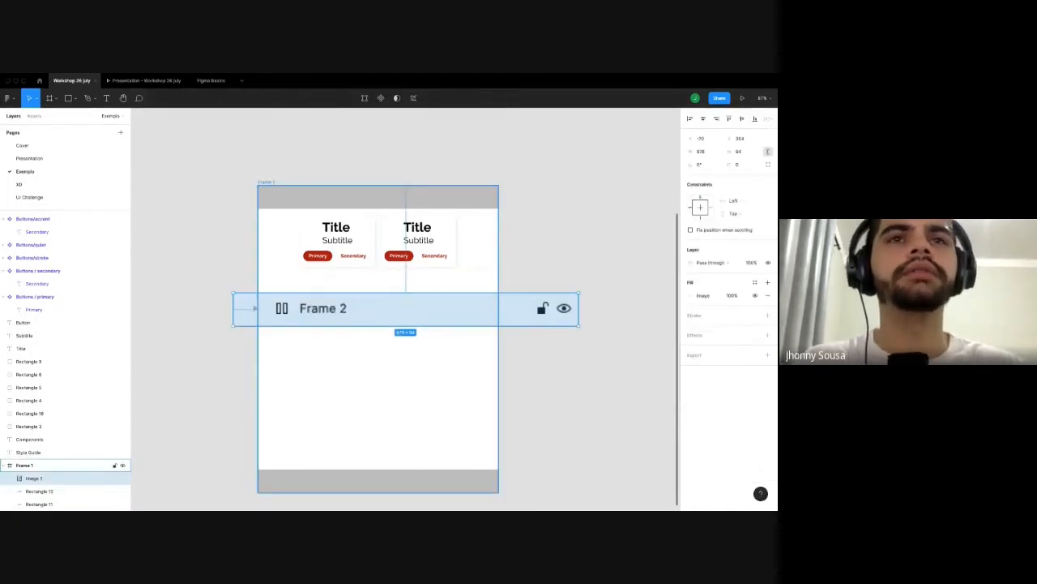
Move the captured Frame 2 layer row image out of Frame 1 into the empty canvas space above it.
scroll(334, 389, up, 2)
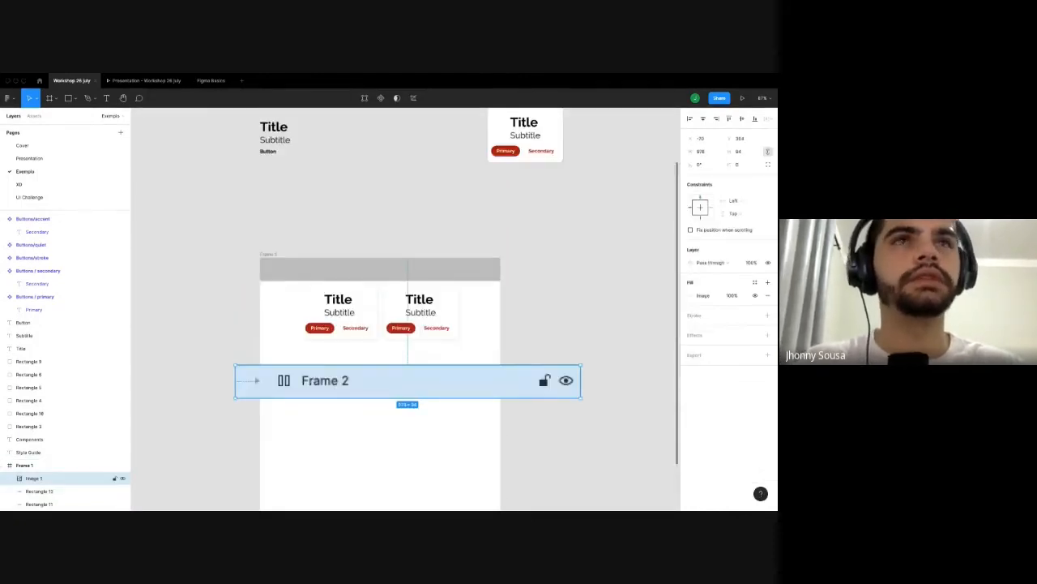
drag(407, 380, 406, 218)
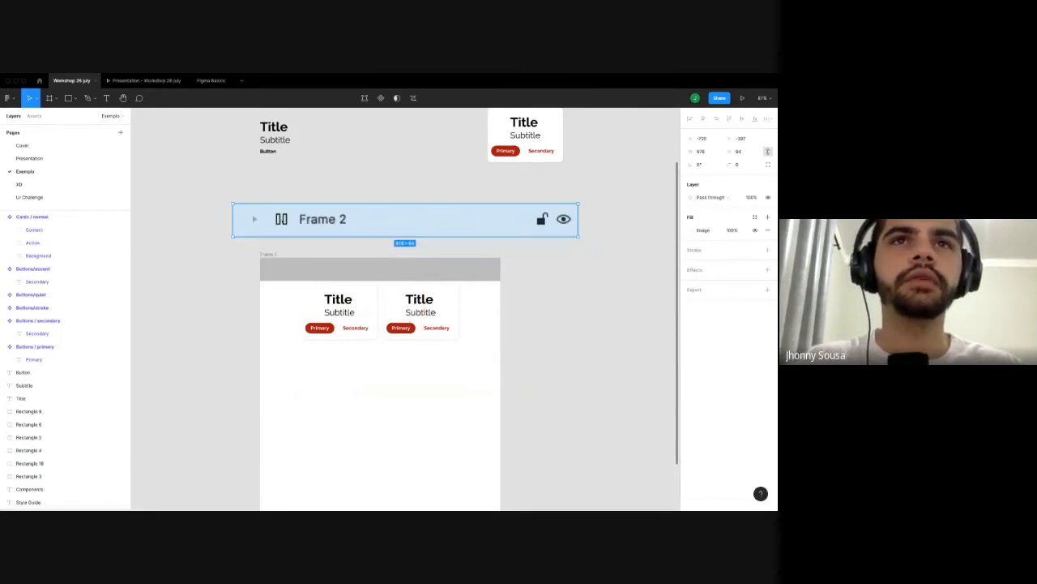
drag(277, 229, 275, 215)
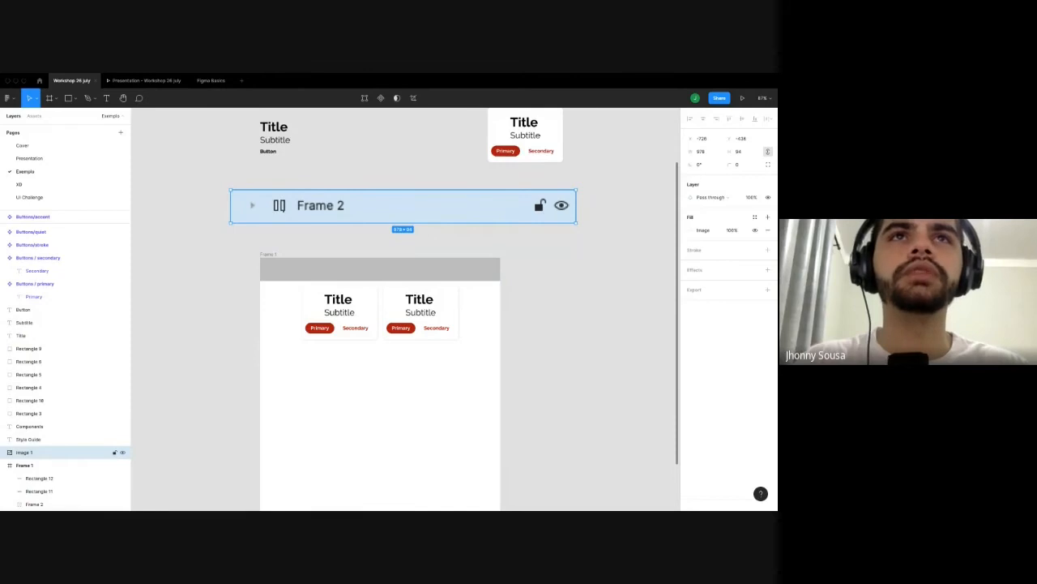
Switch the auto layout direction of Frame 2 to vertical.
click(334, 302)
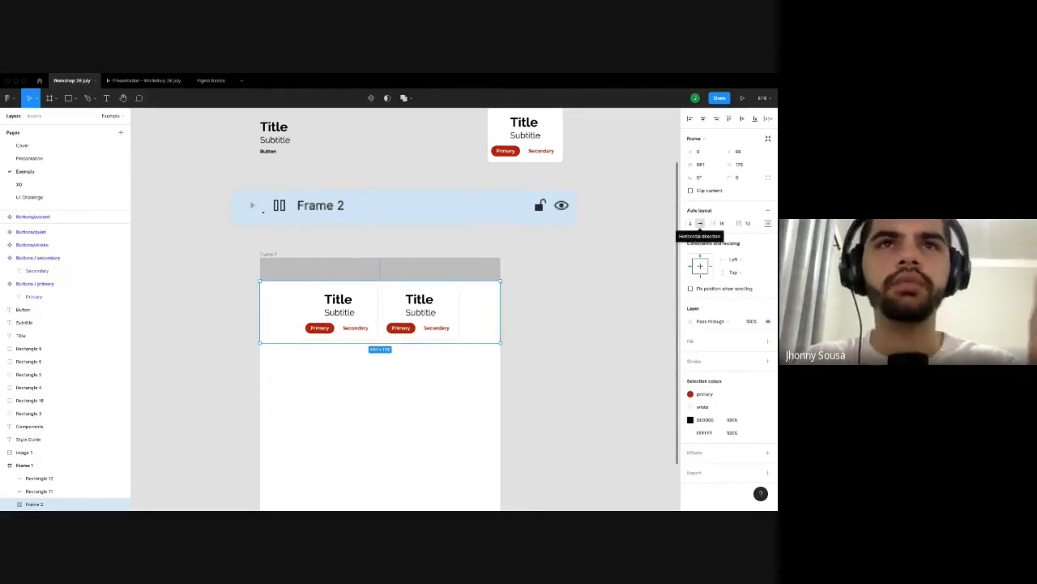
click(691, 223)
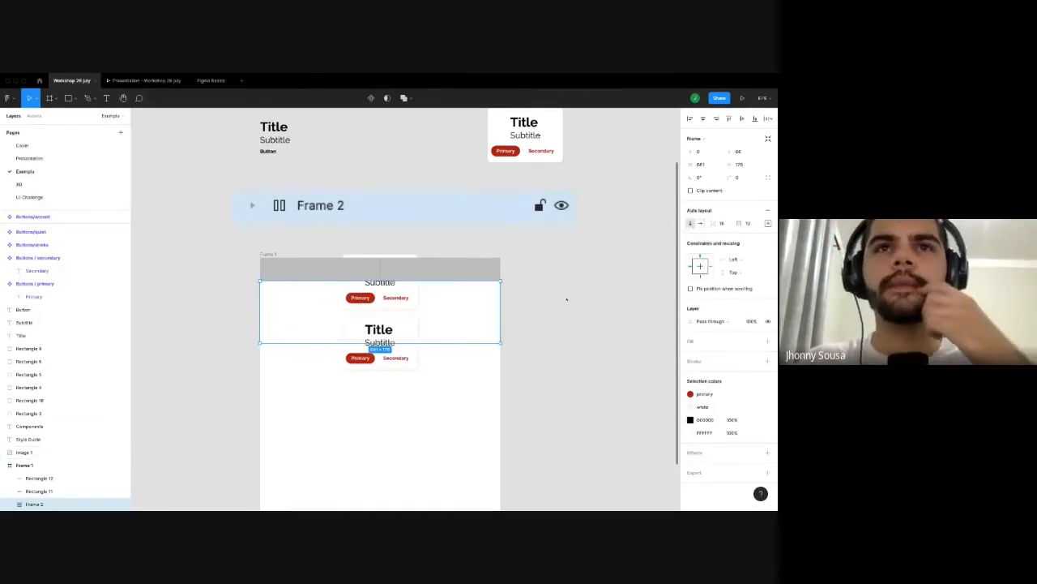
click(386, 362)
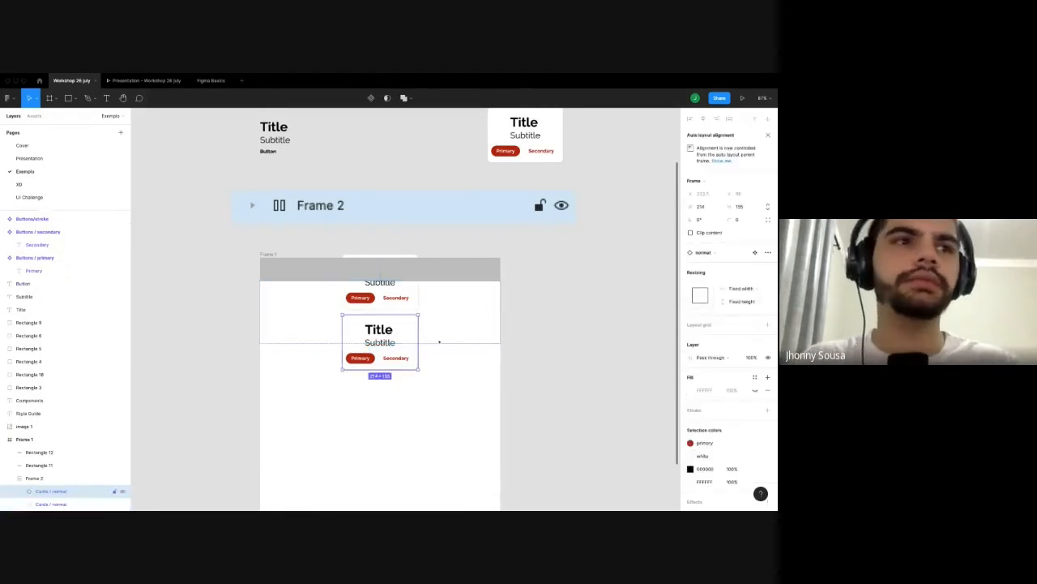
key(Escape)
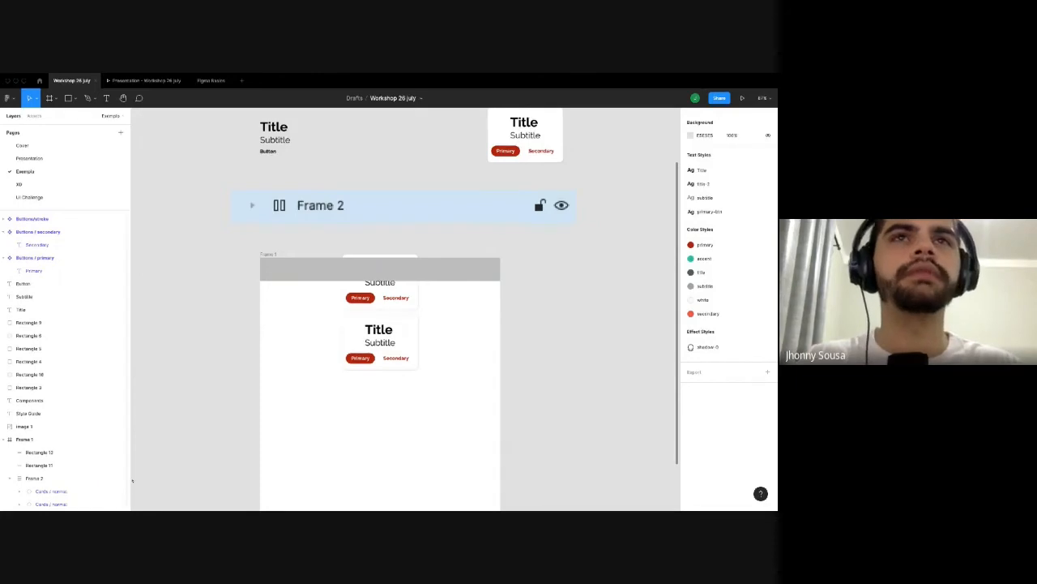
Paste the captured image of the vertical Frame 2 layer row, align it beneath the first image and move both up slightly.
key(super+v)
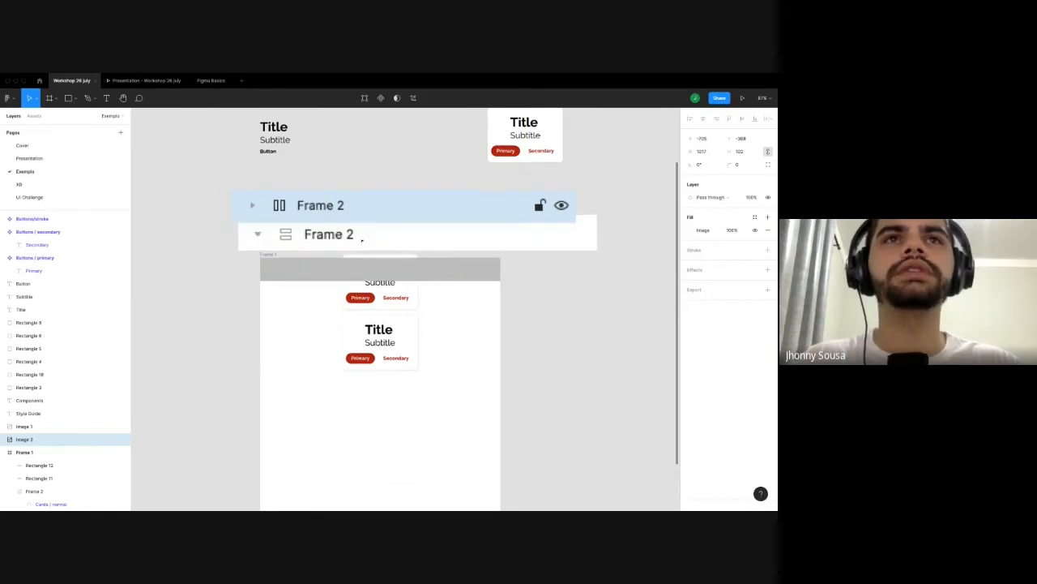
mouse_move(357, 240)
mouse_down()
mouse_move(363, 232)
mouse_move(370, 247)
mouse_up()
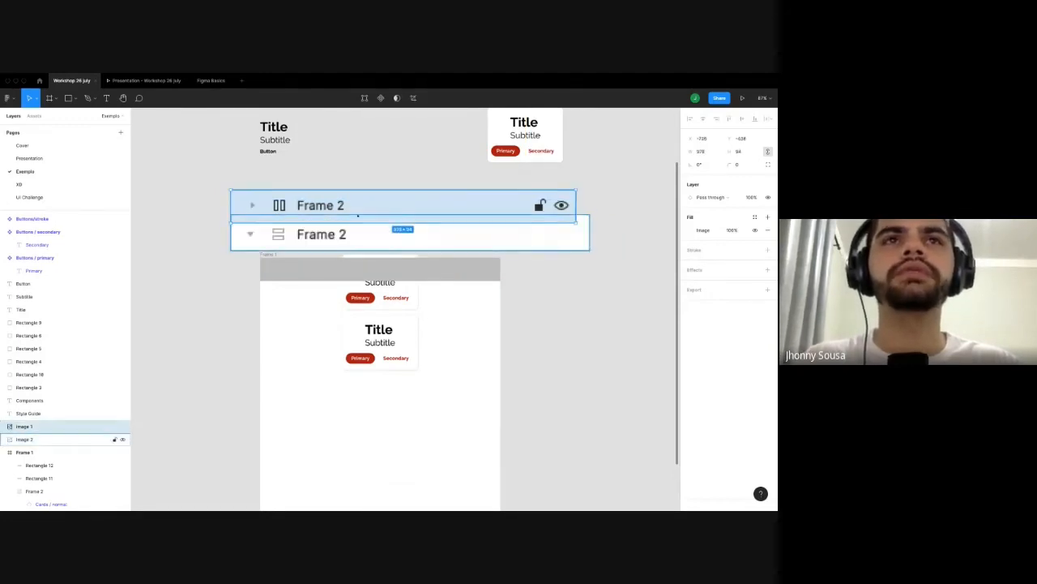
shift+click(348, 201)
drag(348, 199, 337, 181)
Delete both captured layer row images above Frame 1.
click(386, 299)
click(386, 299)
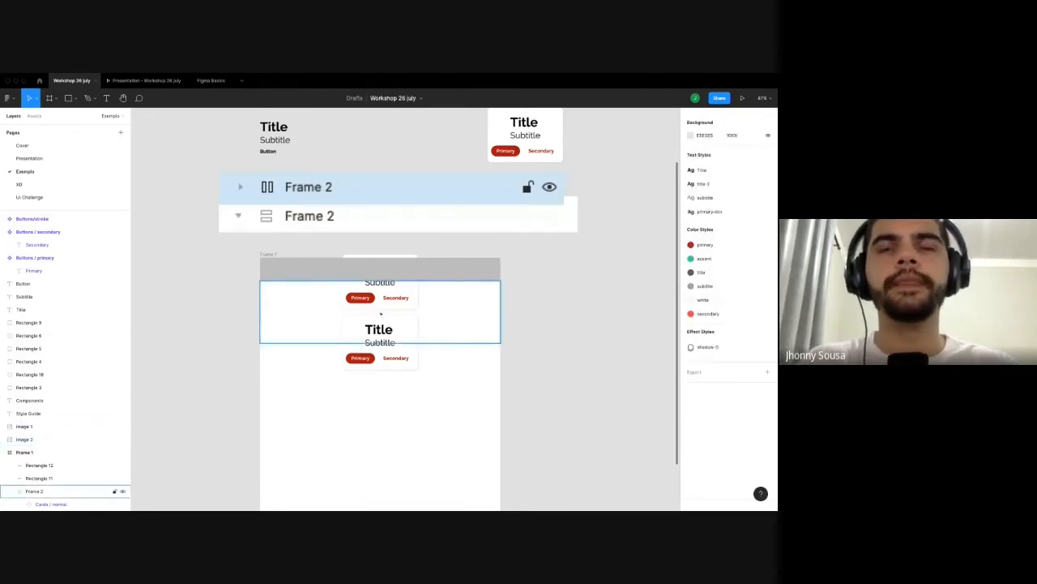
click(371, 190)
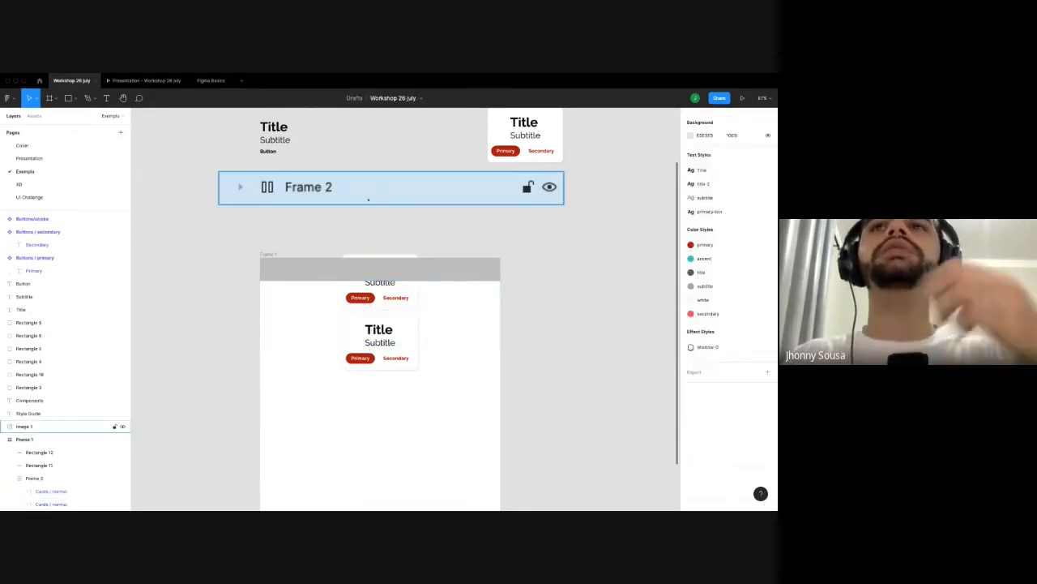
key(Delete)
Set the auto layout direction of Frame 2 back to horizontal.
click(384, 358)
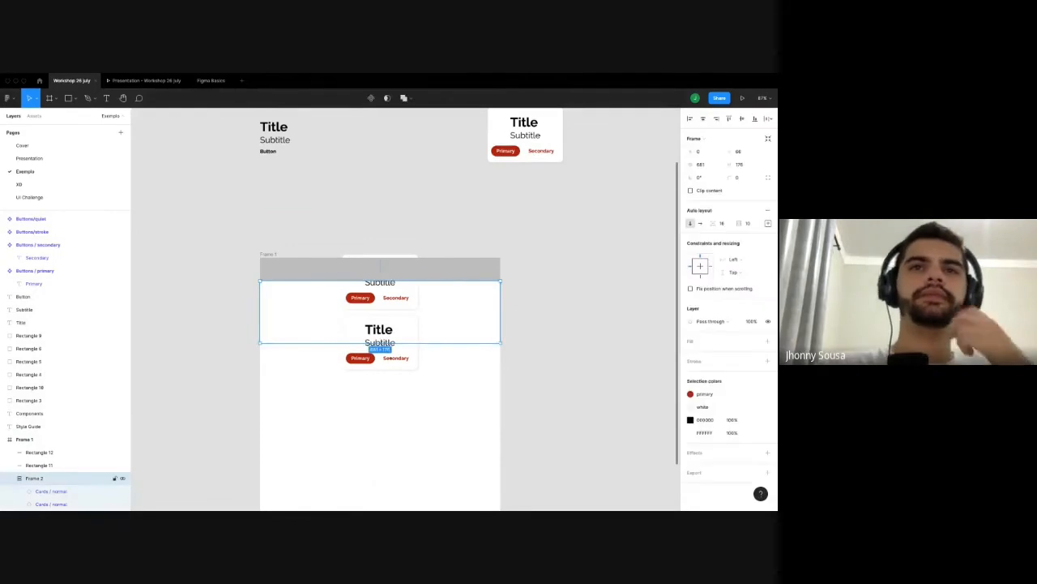
click(379, 332)
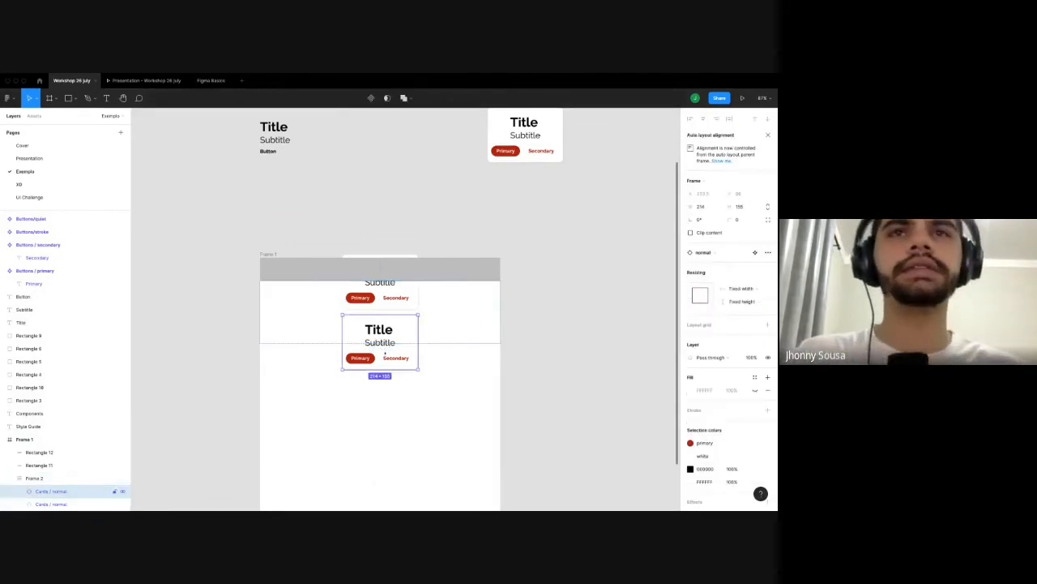
click(297, 338)
click(298, 338)
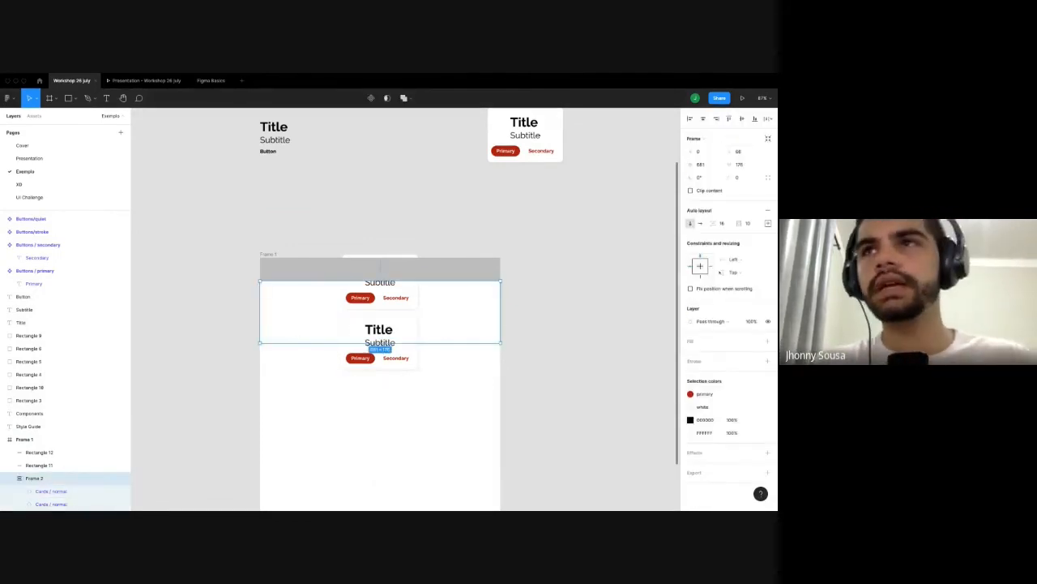
key(shift+h)
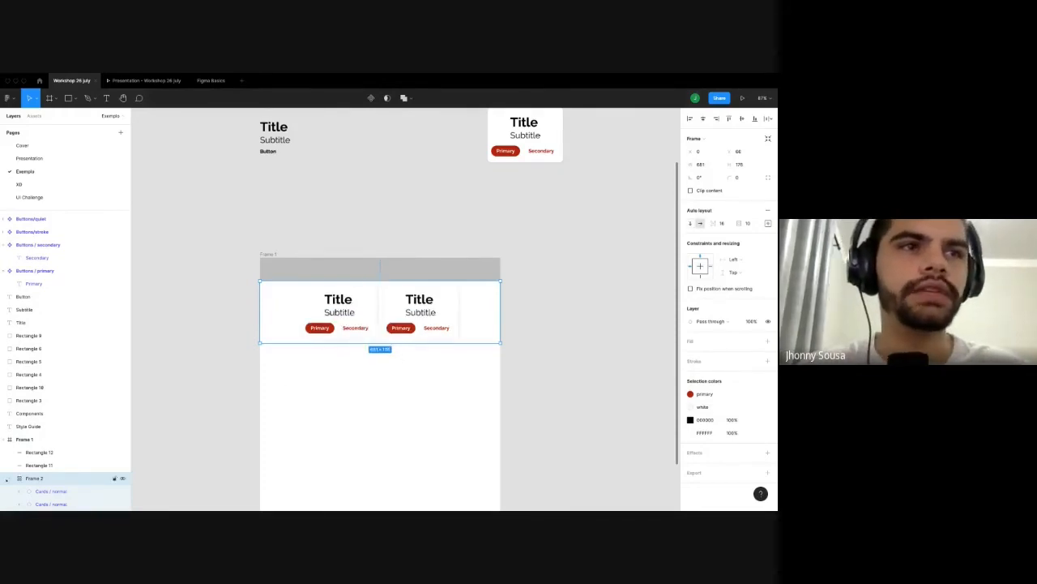
Duplicate the Frame 2 card row directly below it and wrap both rows in a vertical auto layout frame.
click(7, 479)
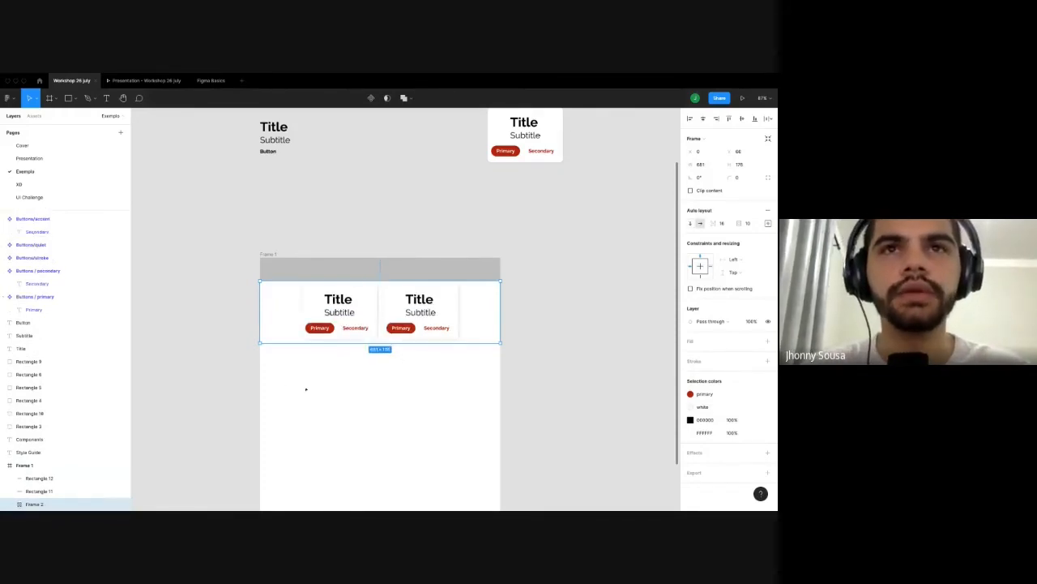
key(ctrl+v)
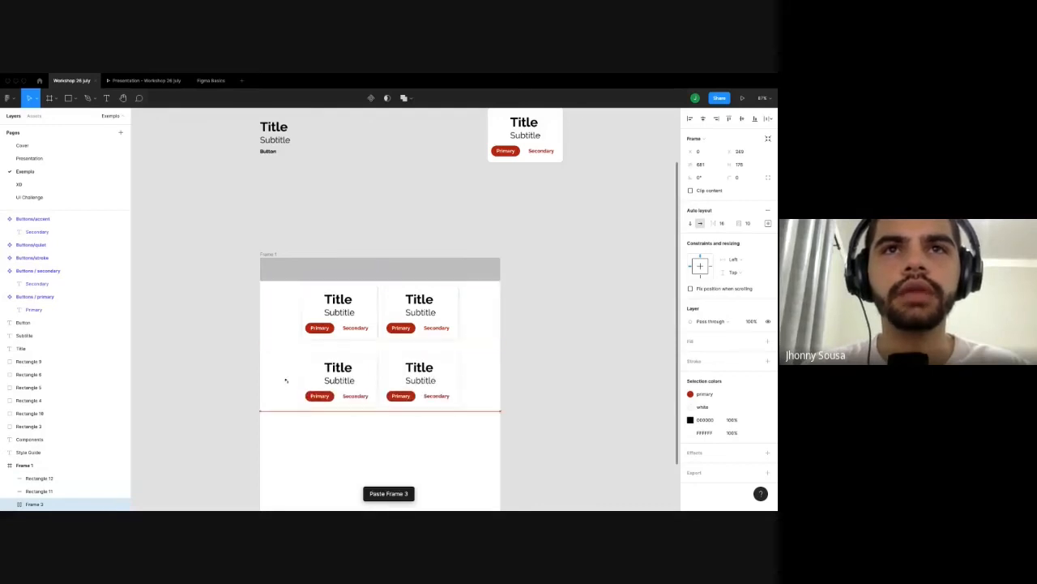
shift+click(291, 328)
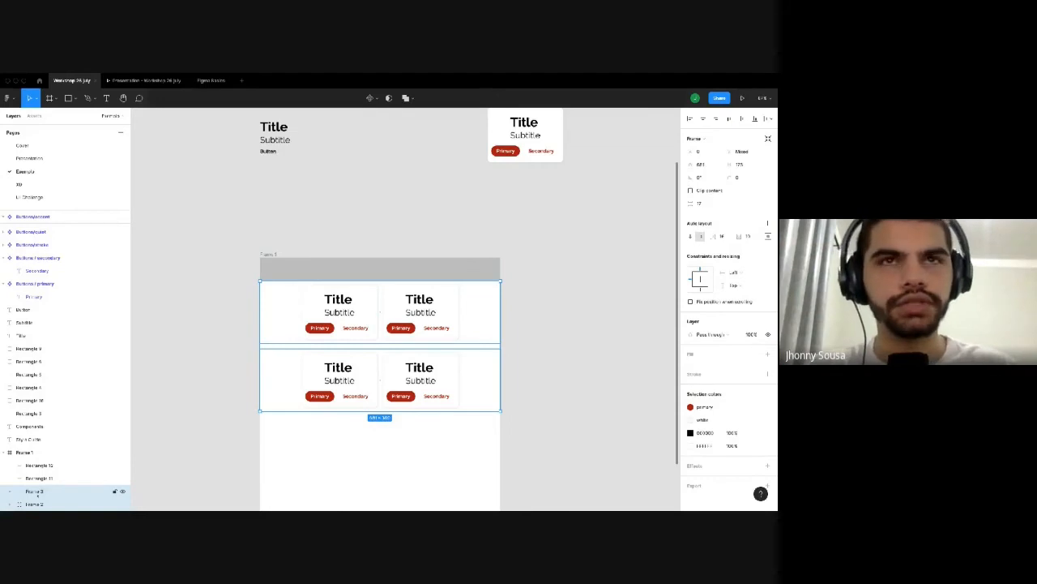
key(shift+a)
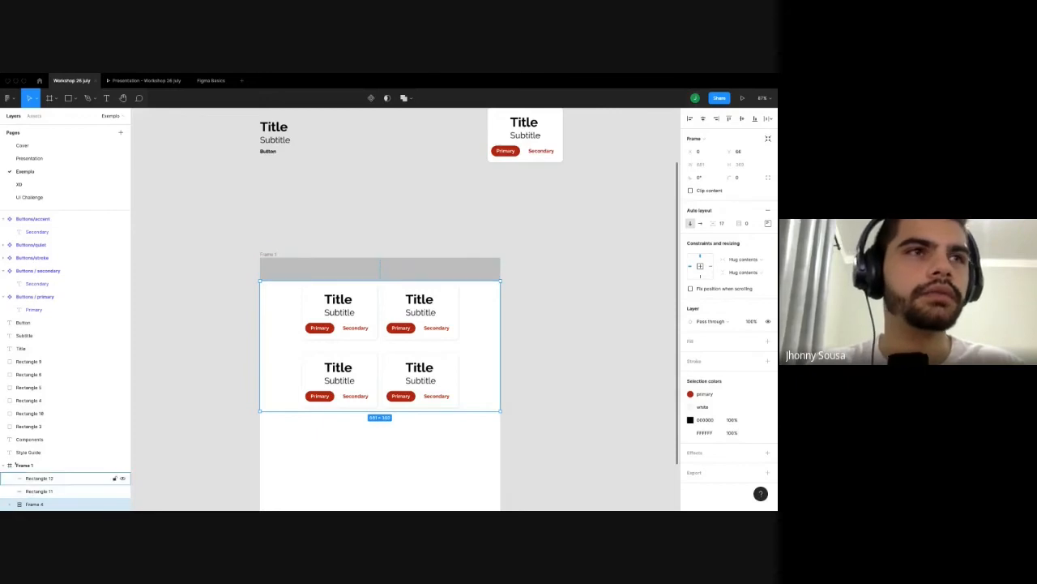
Move Frame 1 up the layer order to just below the Button text layer and rename its nested auto layout frame as Content.
click(4, 465)
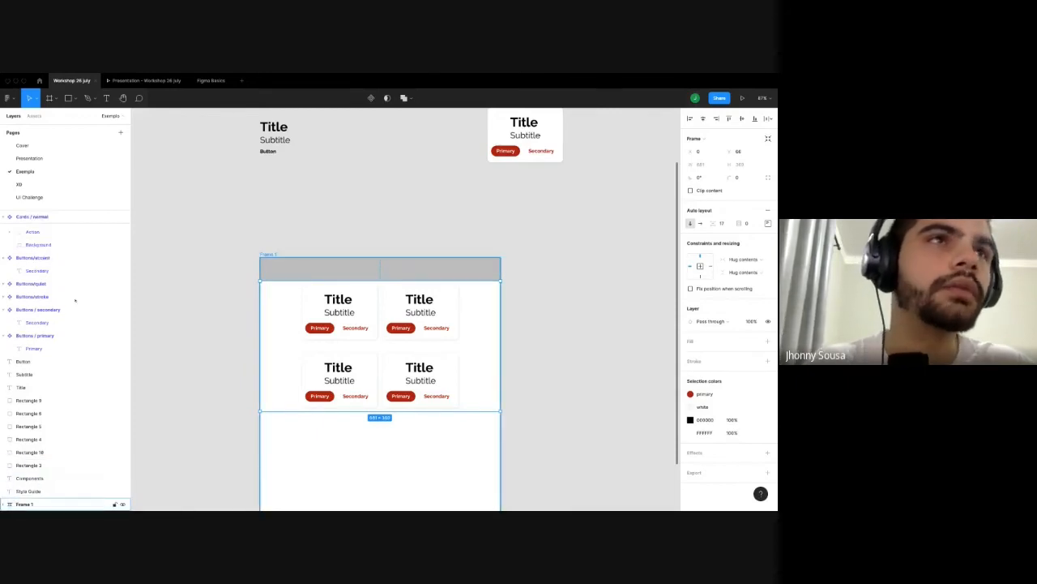
drag(48, 504, 41, 366)
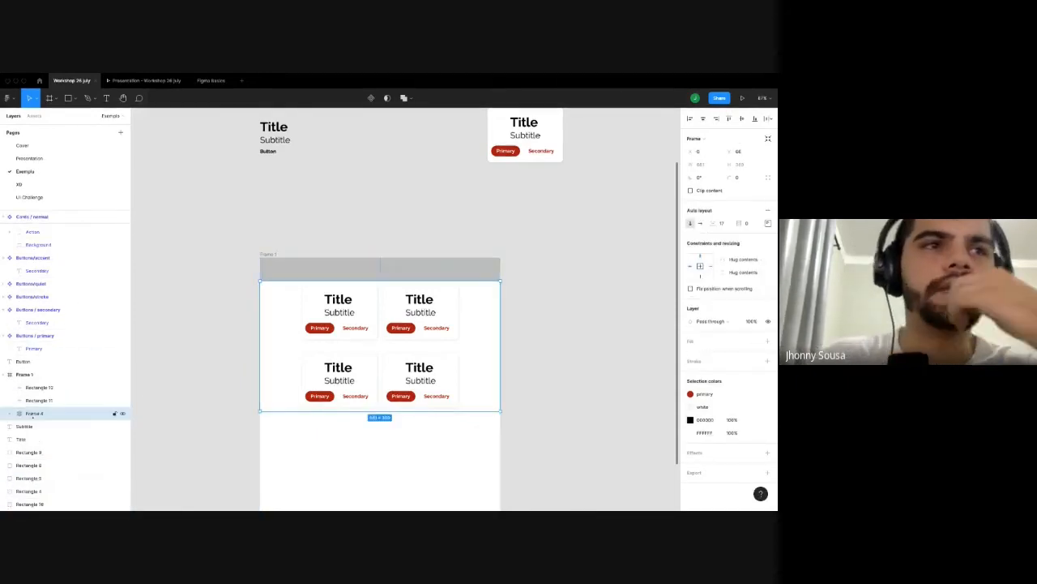
double_click(33, 413)
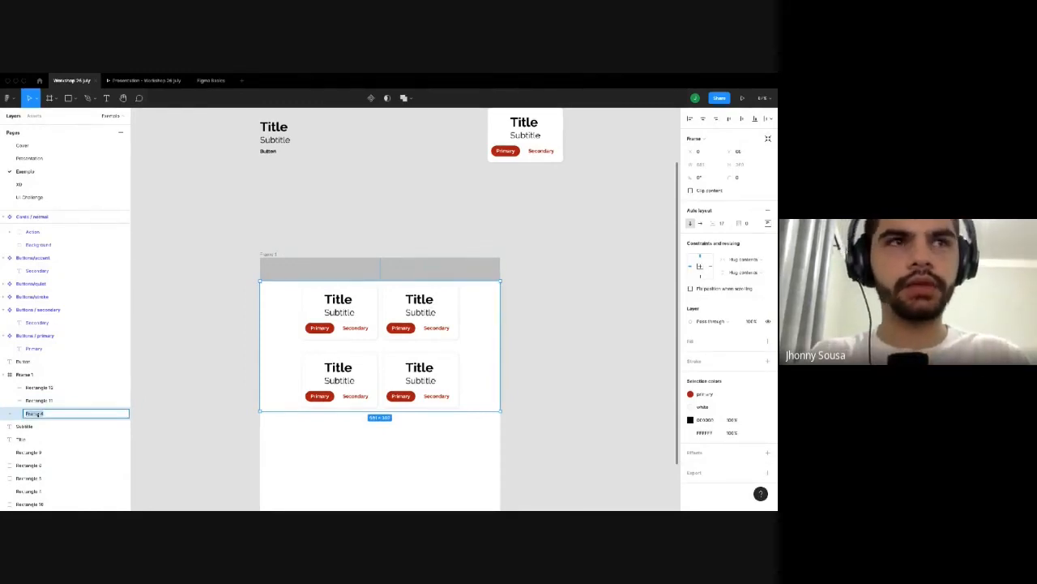
text(Content)
key(Return)
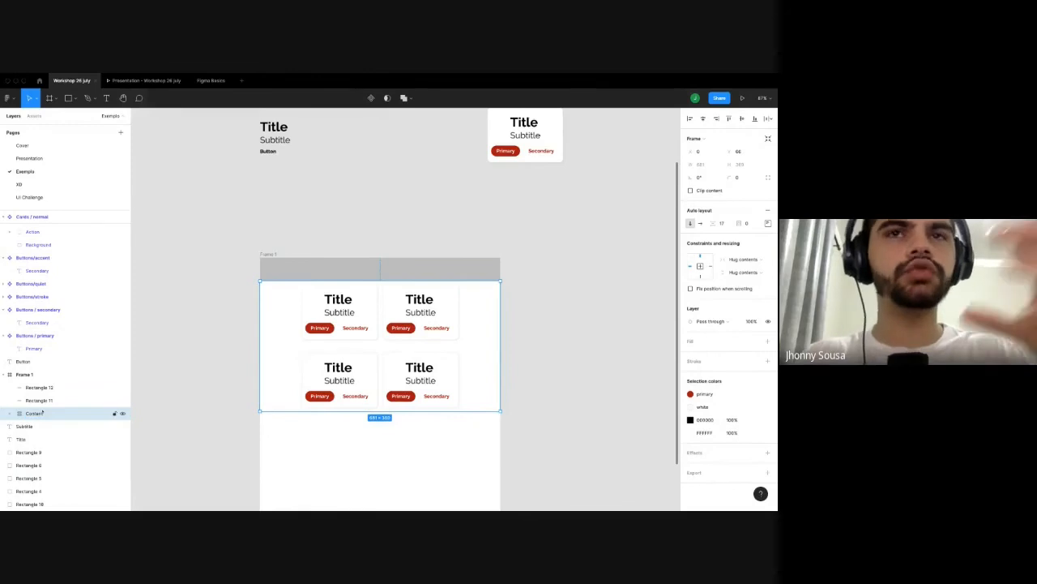
Paste a captured image of the expanded Content layer structure, place it above Frame 1 and enlarge it to about 720 × 227.
click(13, 413)
click(44, 425)
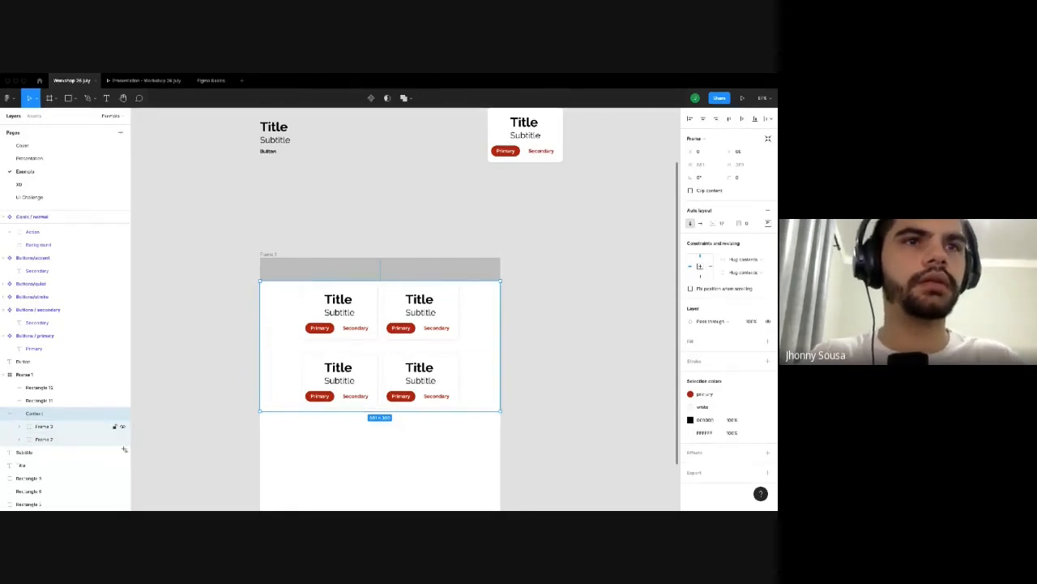
click(361, 224)
key(super+v)
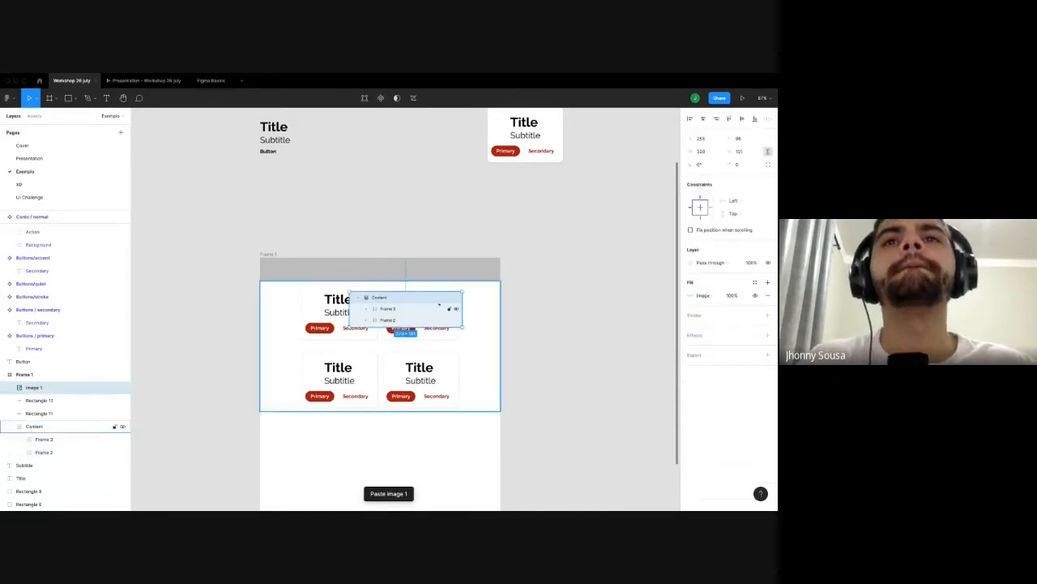
drag(420, 325, 401, 217)
Examine the nesting of the Content frame by selecting it and its two card rows, Frame 2 and Frame 3, in turn.
click(342, 326)
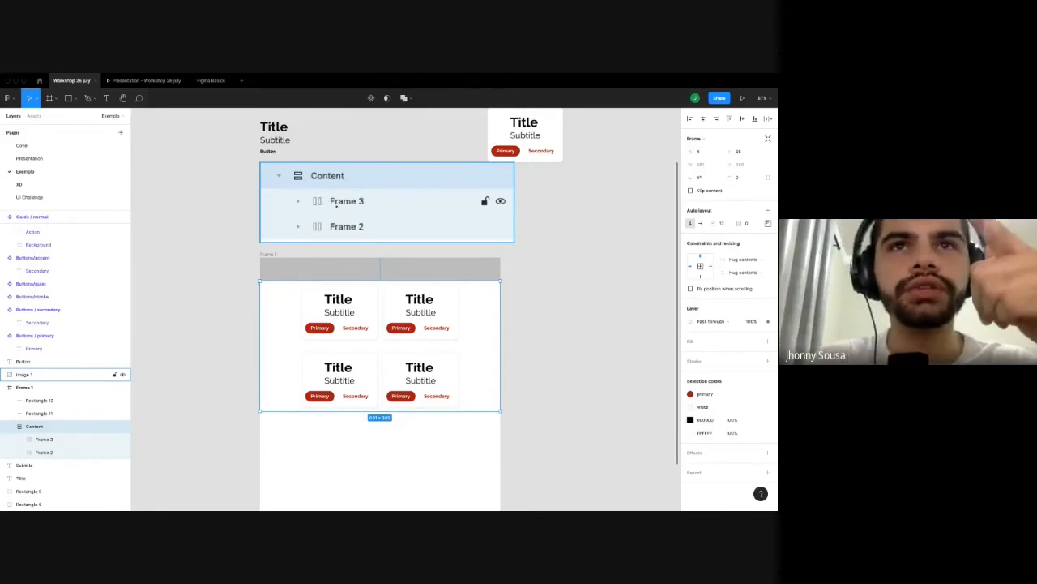
double_click(369, 391)
click(346, 318)
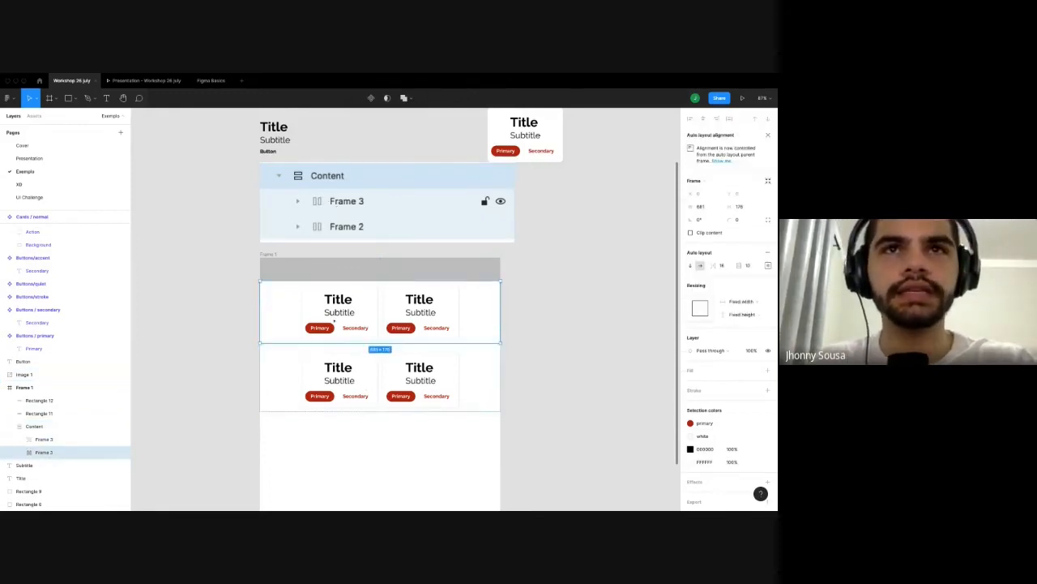
click(337, 381)
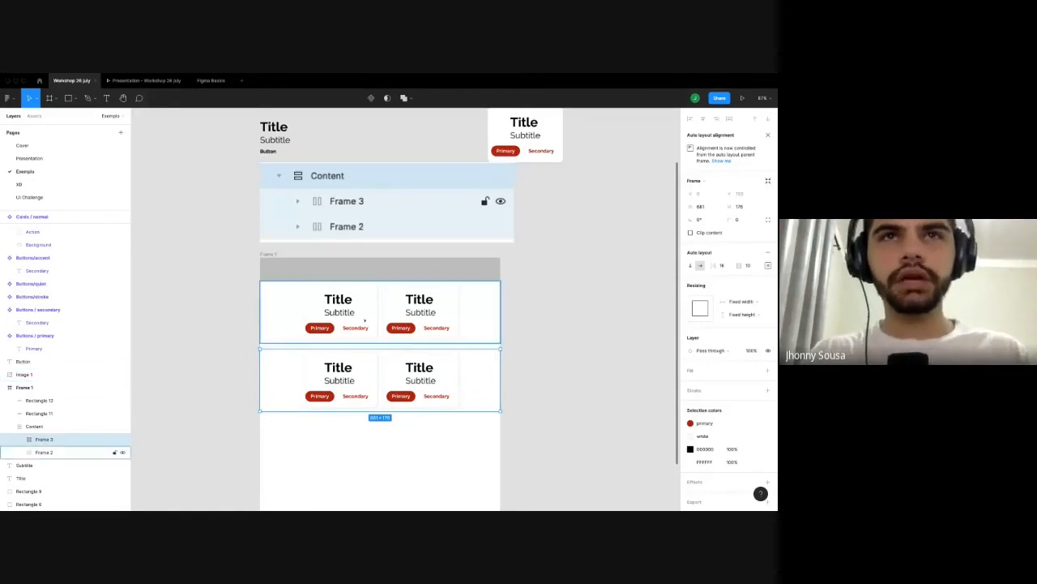
key(Up)
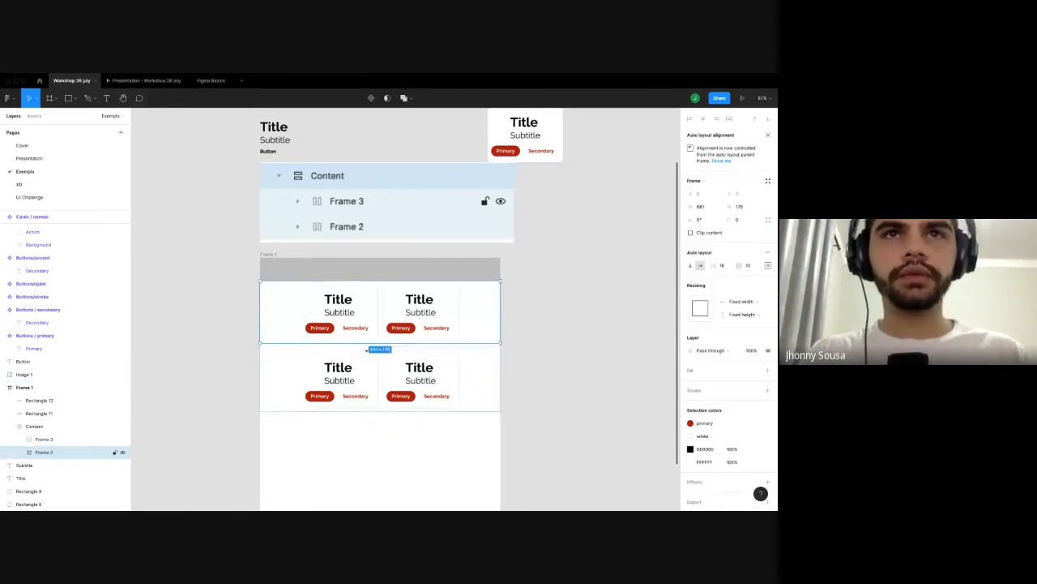
key(Down)
key(Up)
key(Down)
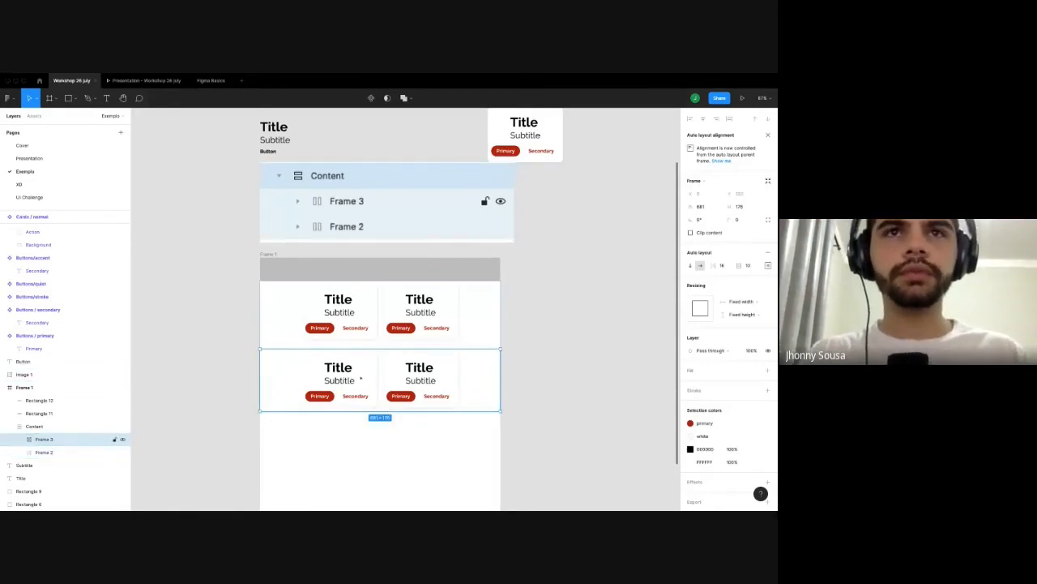
click(350, 325)
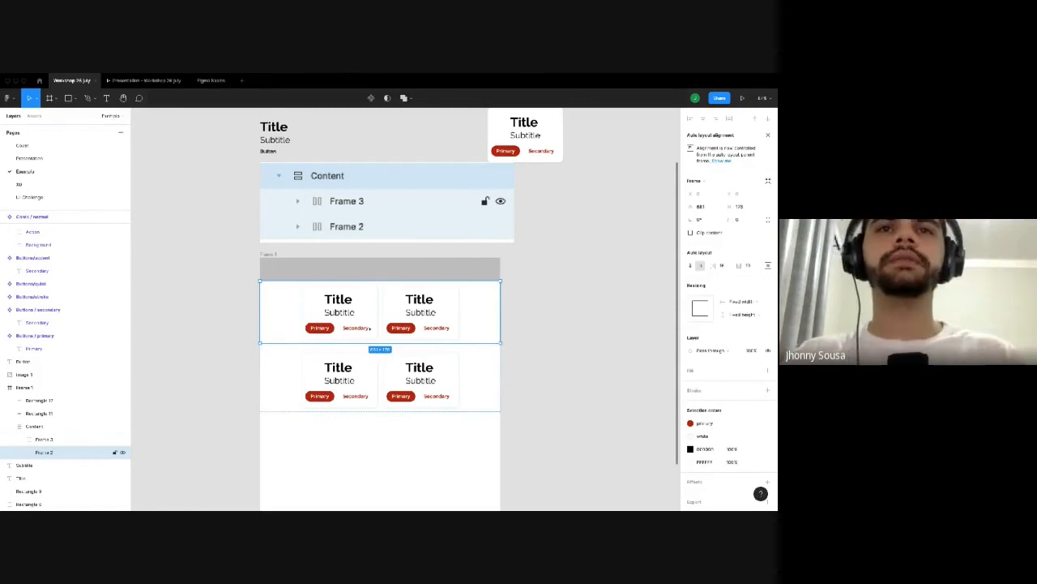
Duplicate the lower card row as a third row inside Content and delete the captured layer image above Frame 1.
click(355, 388)
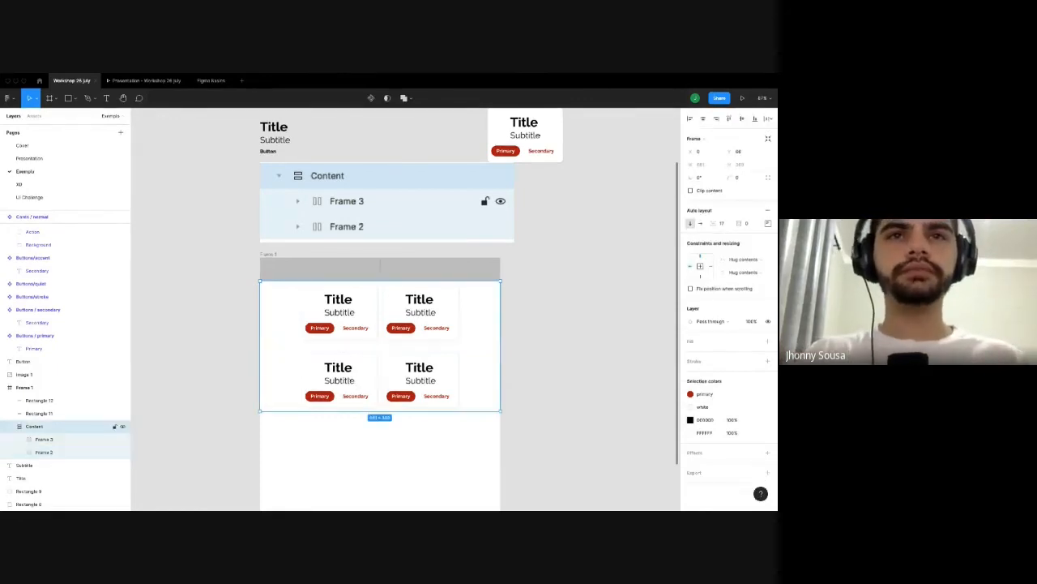
click(355, 387)
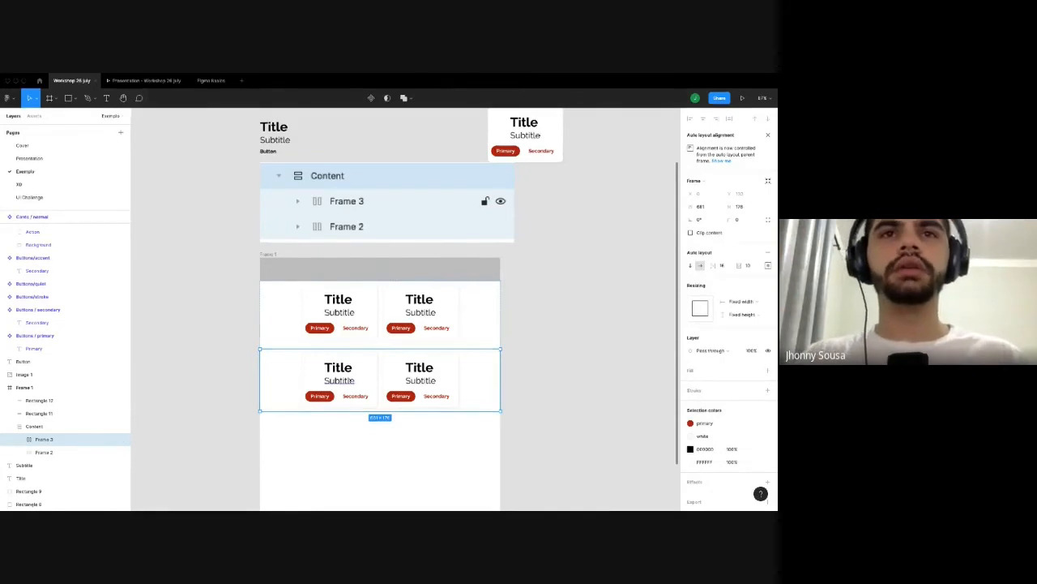
key(ctrl+v)
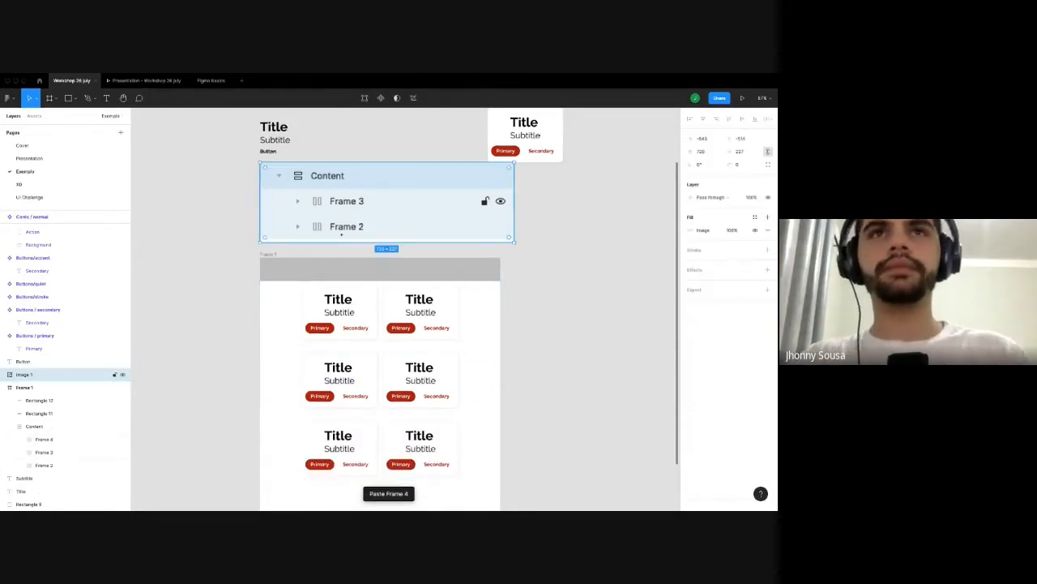
click(368, 212)
scroll(332, 227, down, 3)
click(351, 343)
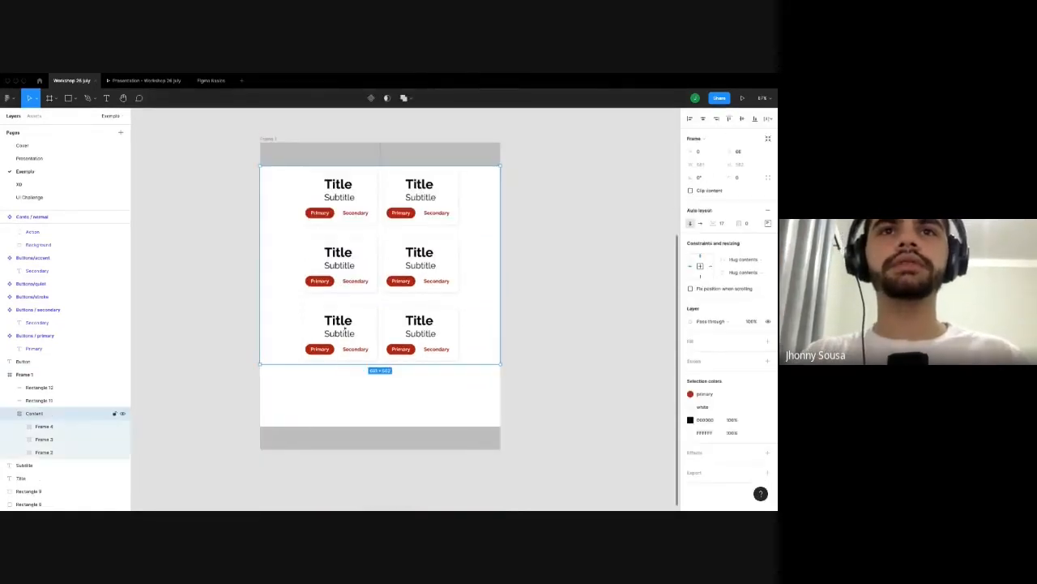
Paste three more copies of the card row at the end of the Content frame.
key(ctrl+v)
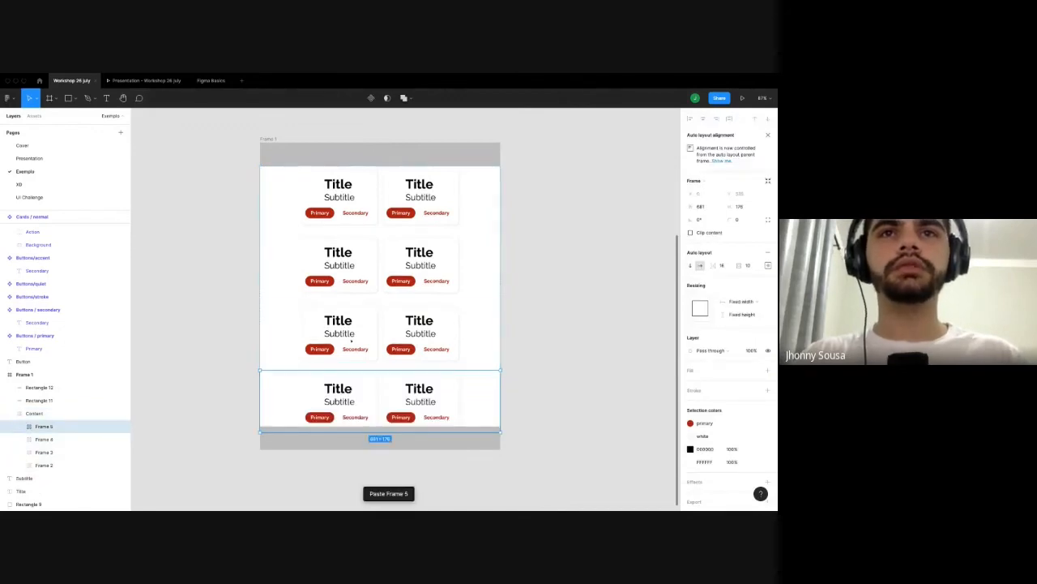
key(ctrl+v)
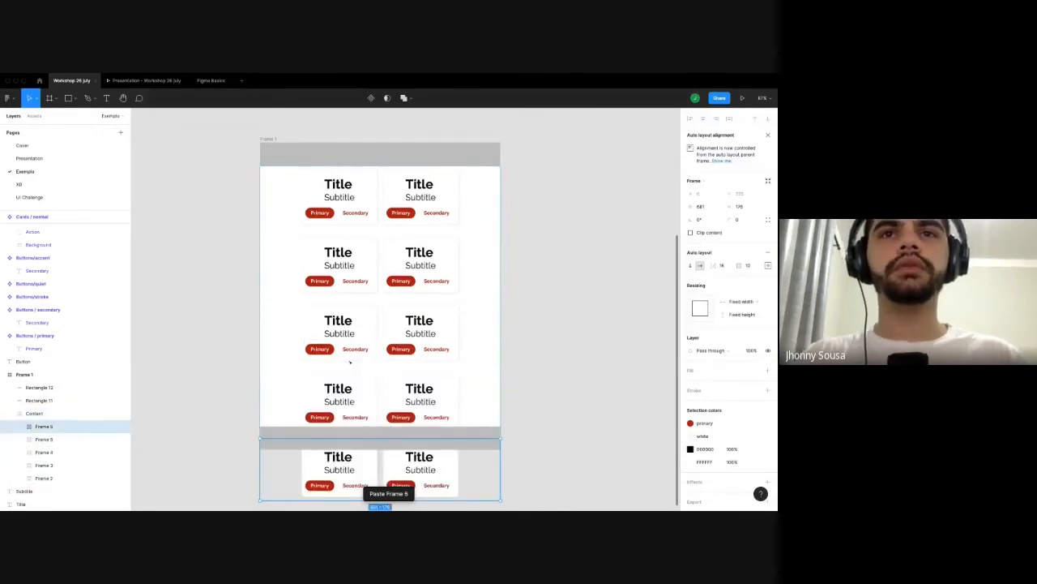
key(ctrl+v)
click(508, 423)
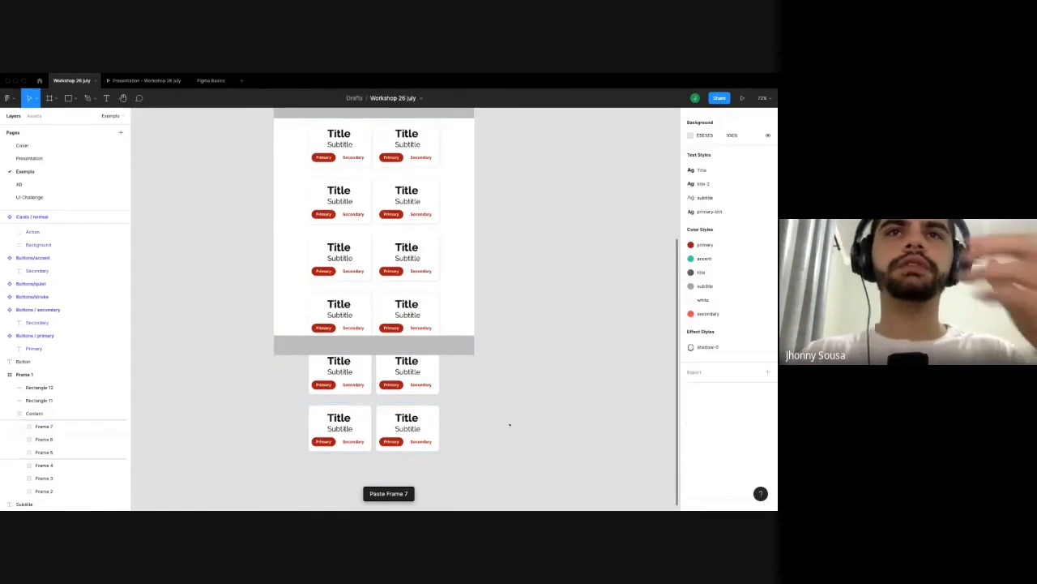
Try deleting the four lower card rows from Content together, and undo that deletion.
click(371, 410)
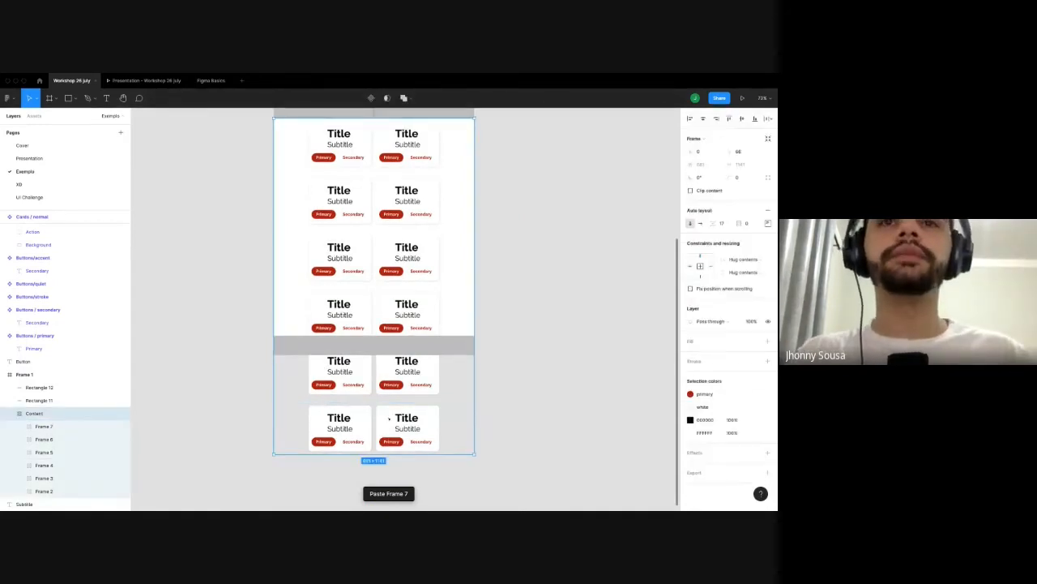
drag(370, 410, 399, 283)
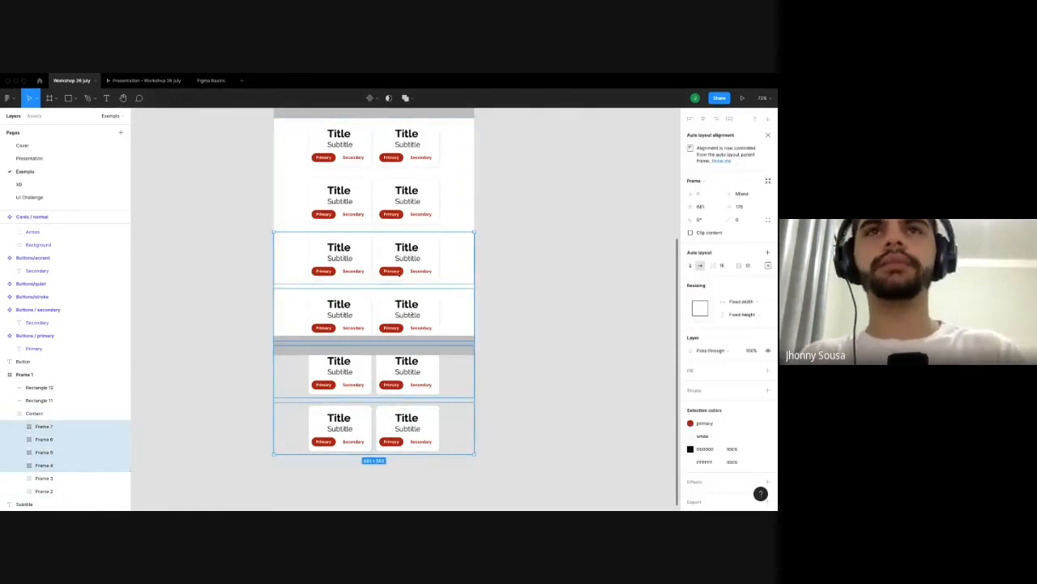
key(Delete)
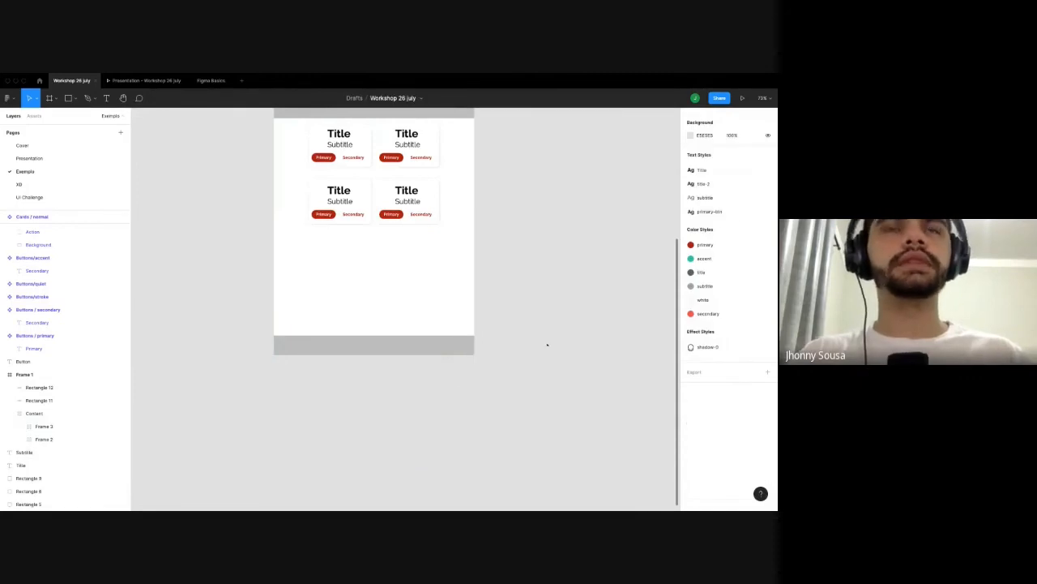
scroll(365, 350, up, 3)
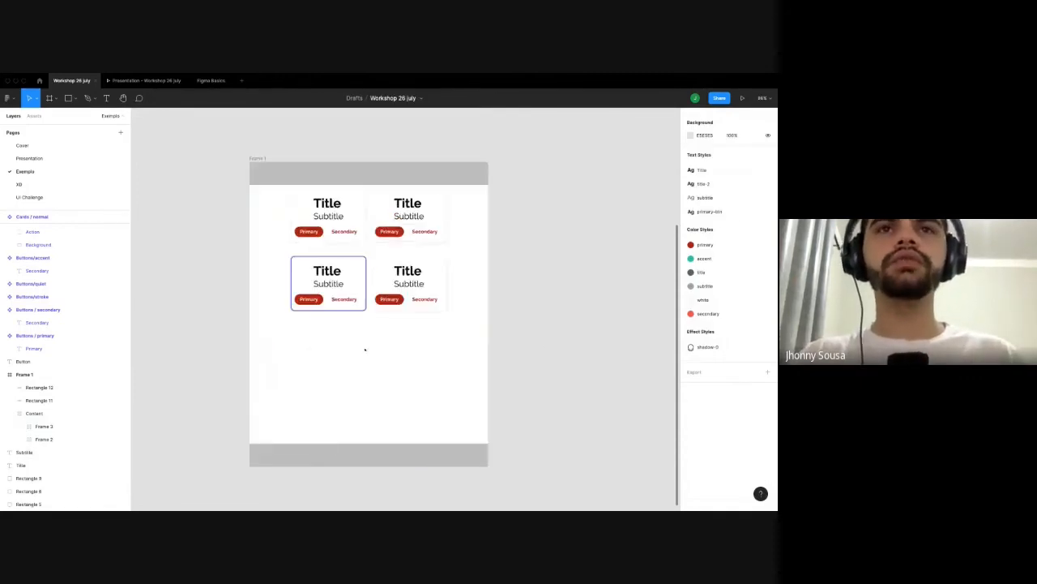
key(ctrl+z)
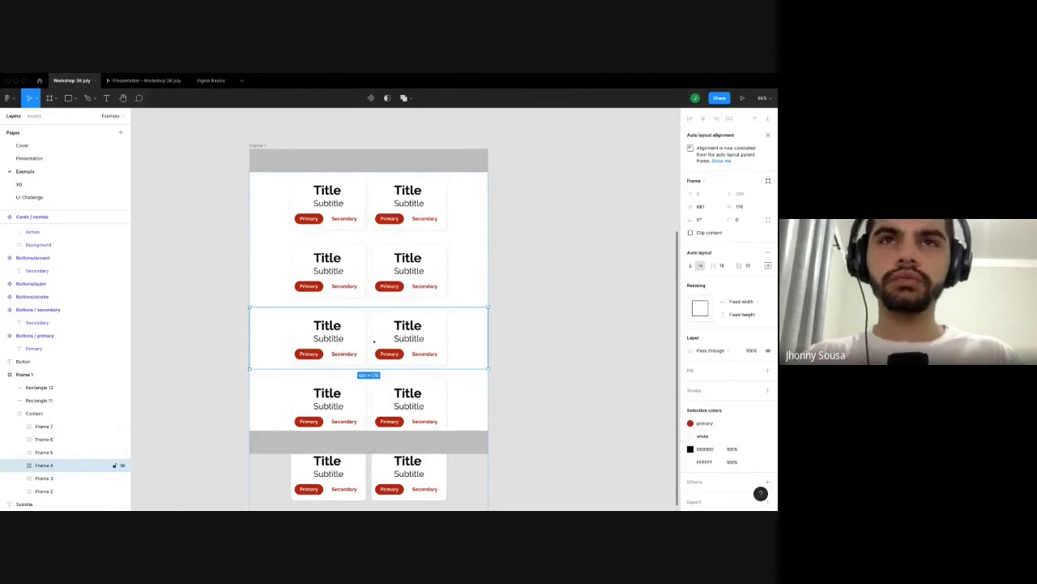
Remove the third card row from Content twice in succession, deleting Frame 4 and Frame 5.
key(Delete)
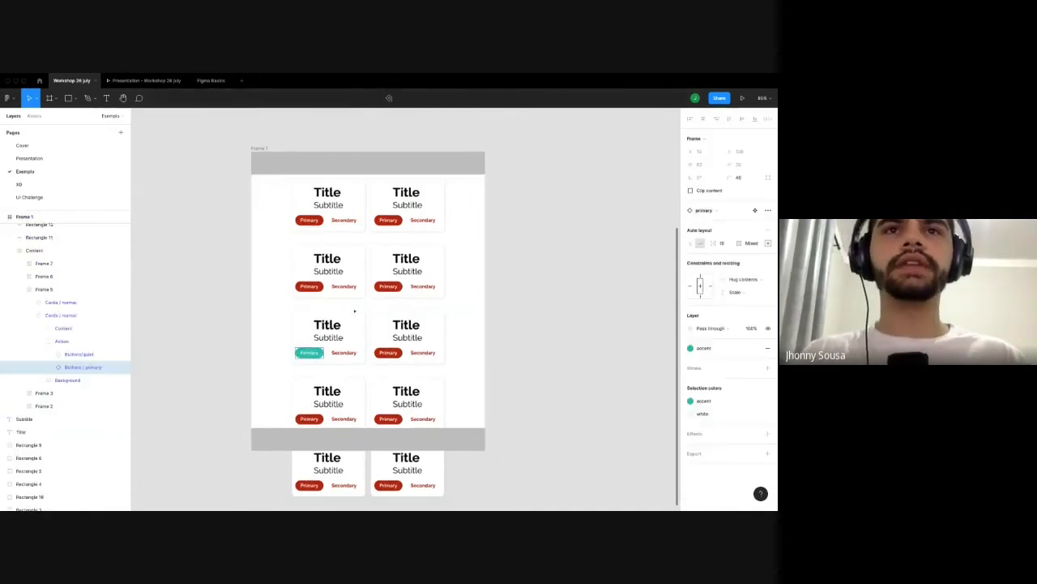
click(347, 331)
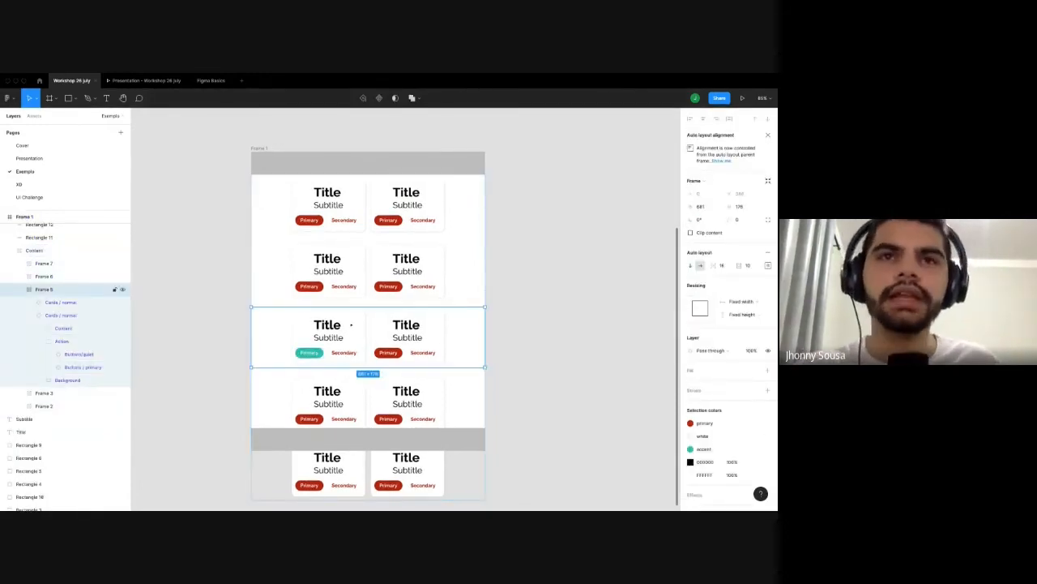
key(Delete)
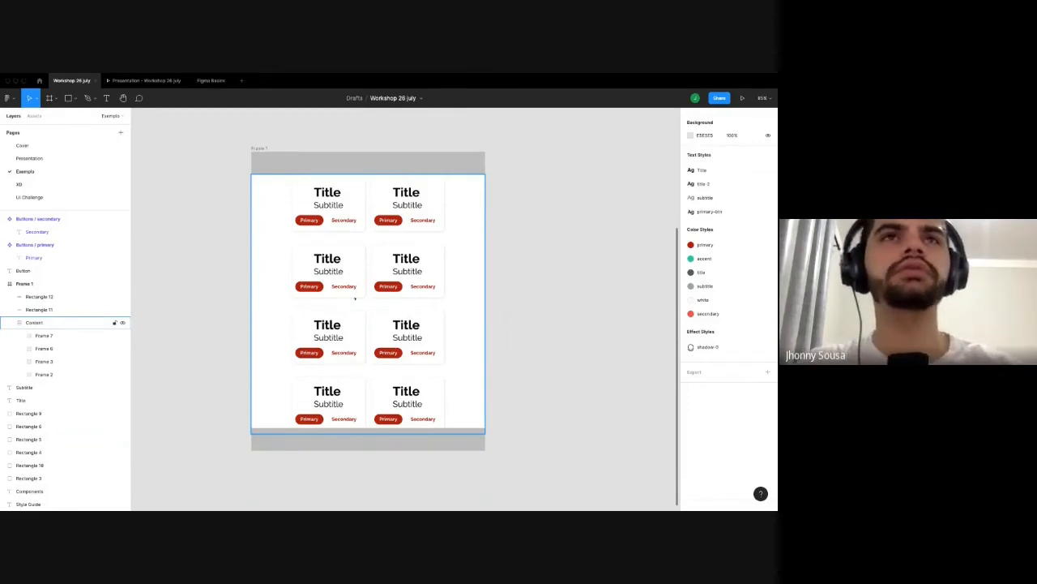
Wrap Rectangle 11, the Content frame and Rectangle 12 together in a vertical auto layout inside Frame 1.
click(296, 140)
click(304, 163)
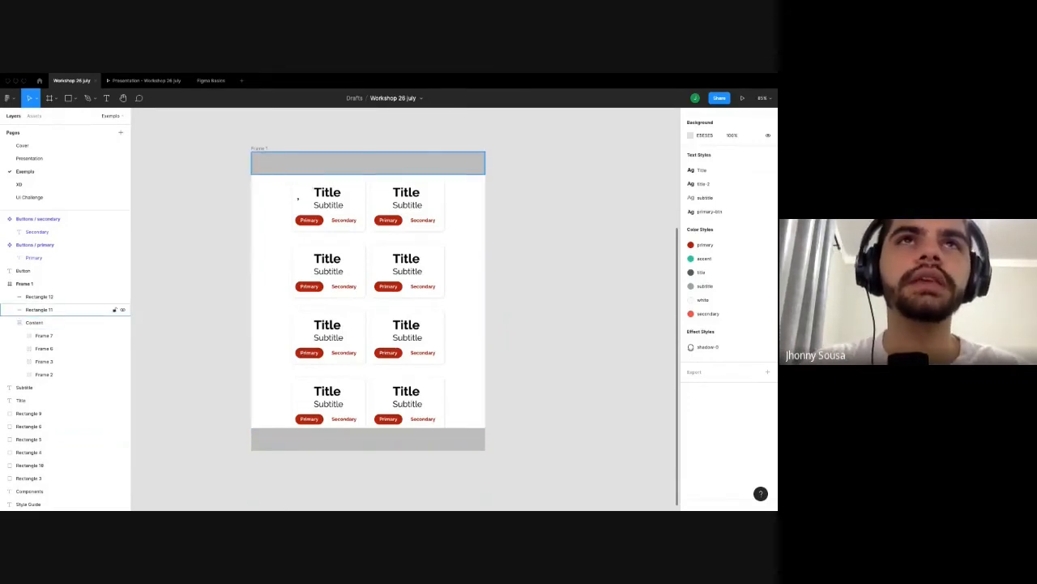
click(39, 308)
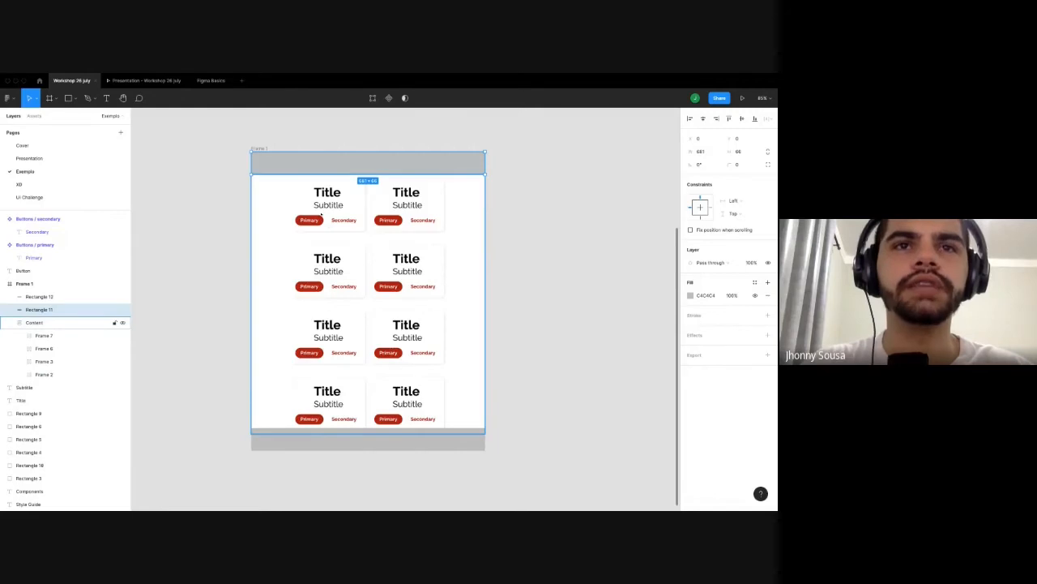
shift+click(320, 214)
key(Escape)
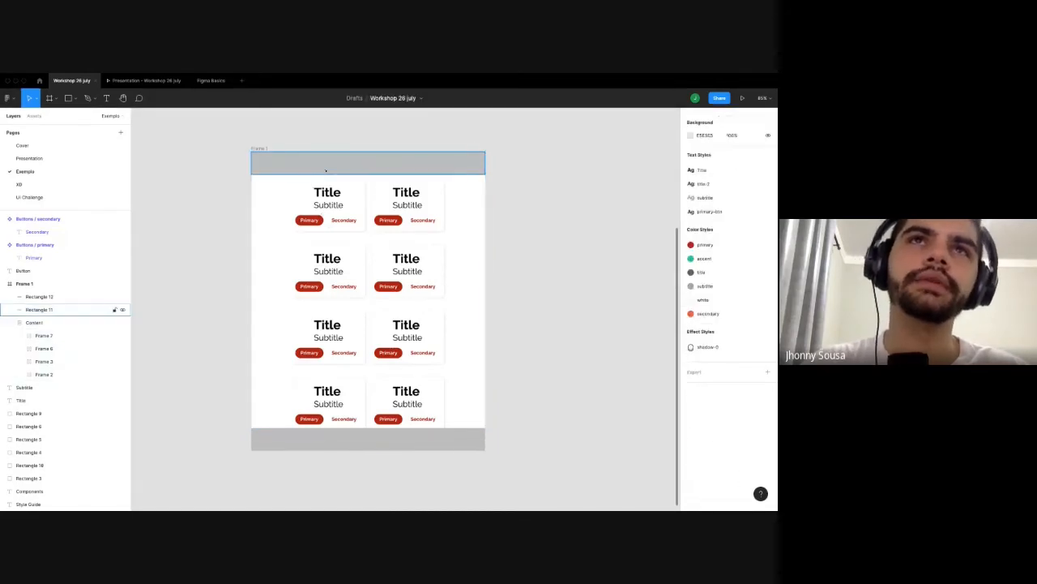
click(368, 163)
shift+click(350, 355)
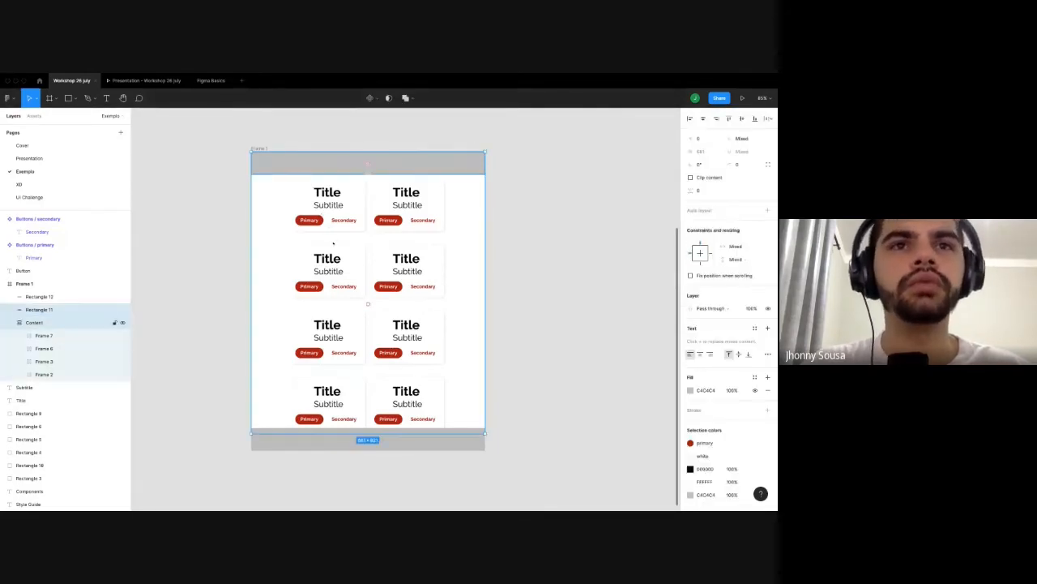
shift+click(299, 444)
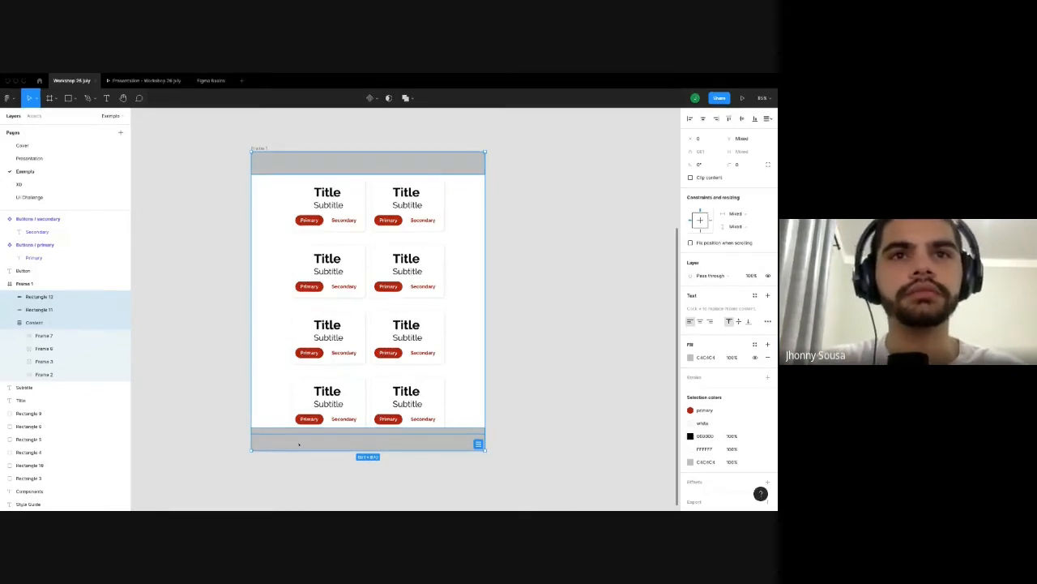
key(shift+a)
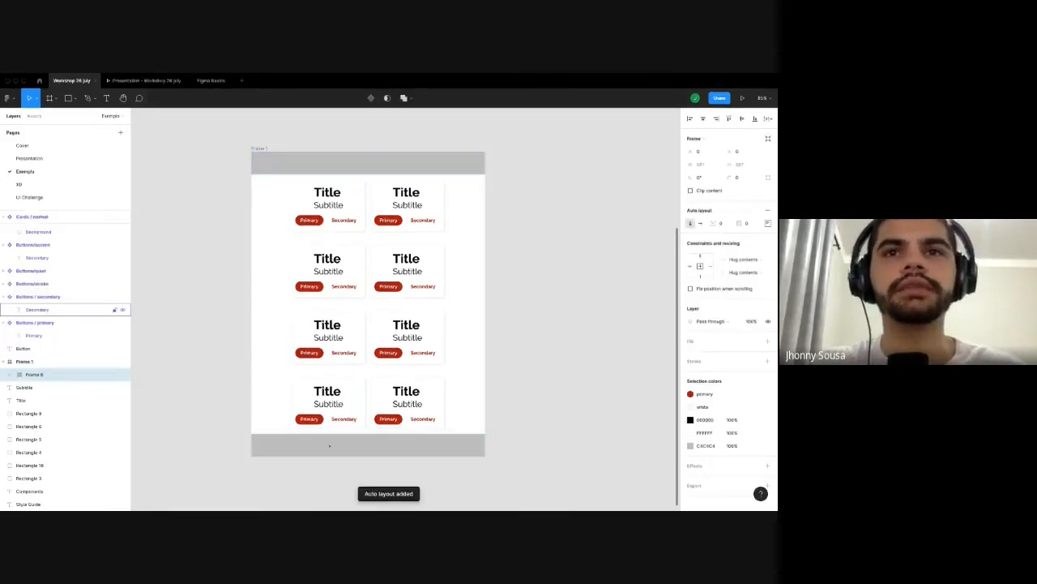
Try duplicating the Content frame inside the new auto layout above the lower gray bar, and undo the copy.
scroll(362, 243, down, 2)
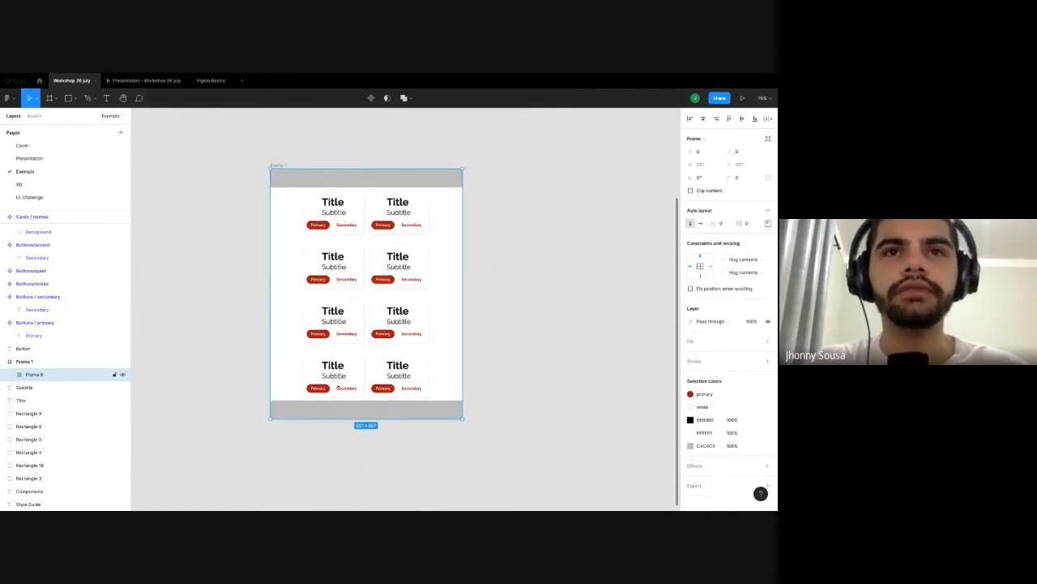
double_click(338, 388)
key(super+d)
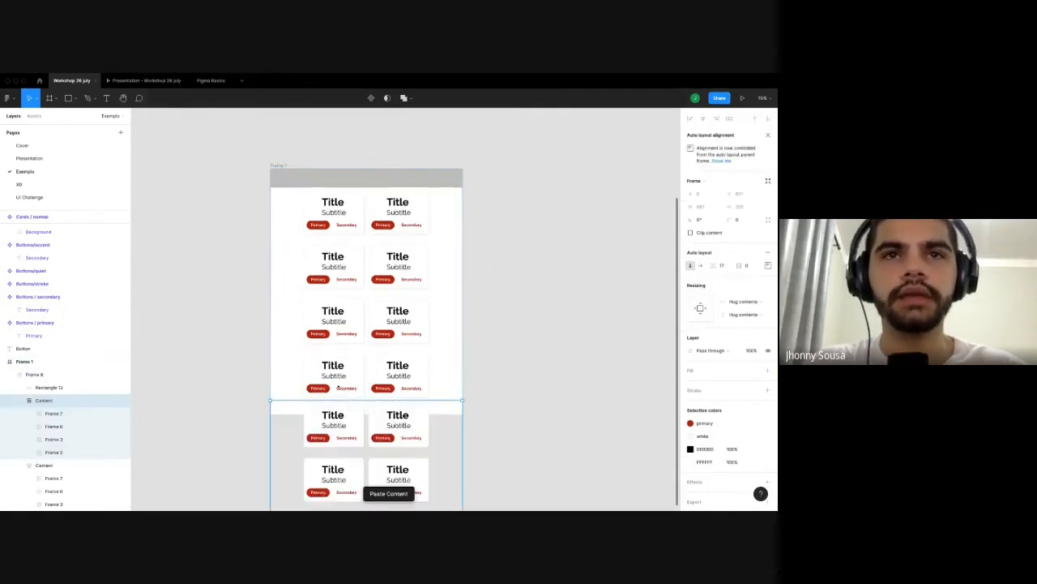
key(super+z)
Shift Frame 1 to the right and move its nested Frame 8 out of it onto the empty canvas beside it.
scroll(364, 331, down, 5)
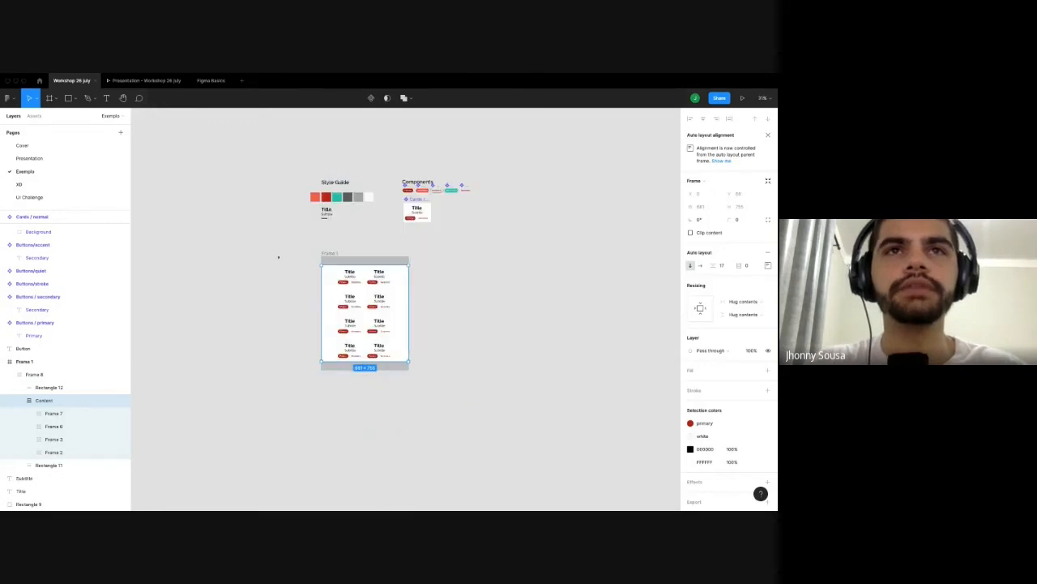
click(335, 253)
click(329, 252)
drag(329, 253, 387, 264)
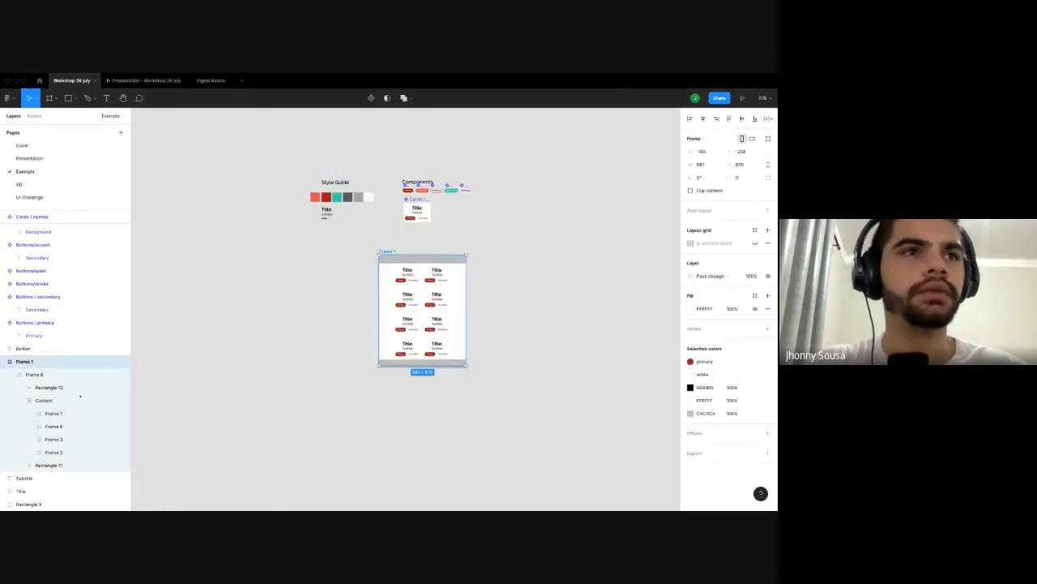
click(40, 374)
drag(421, 324, 525, 324)
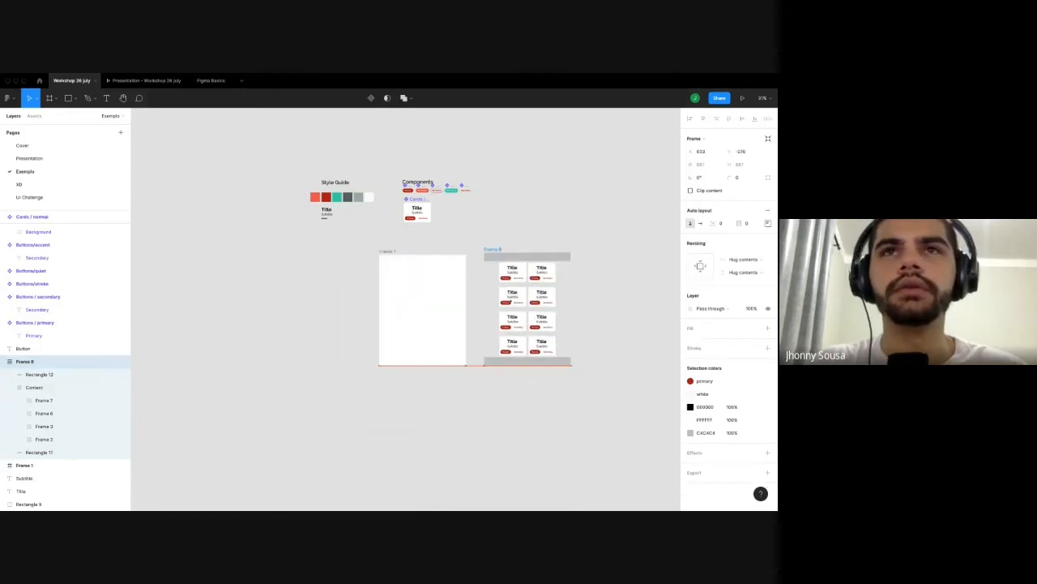
Delete the emptied Frame 1 and move Frame 8 back beneath the Style Guide and Components sections.
click(389, 251)
key(Delete)
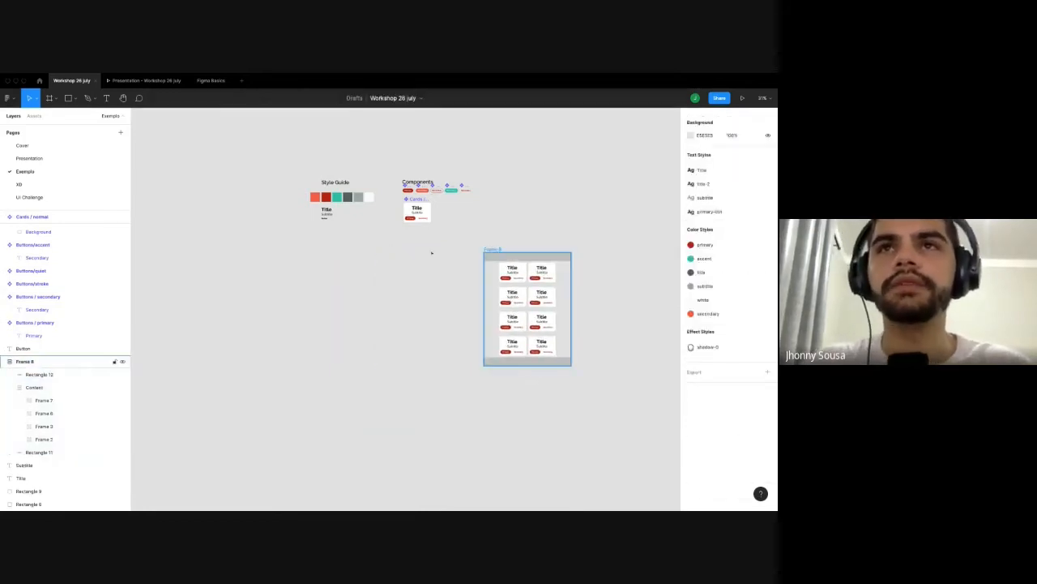
drag(496, 250, 358, 252)
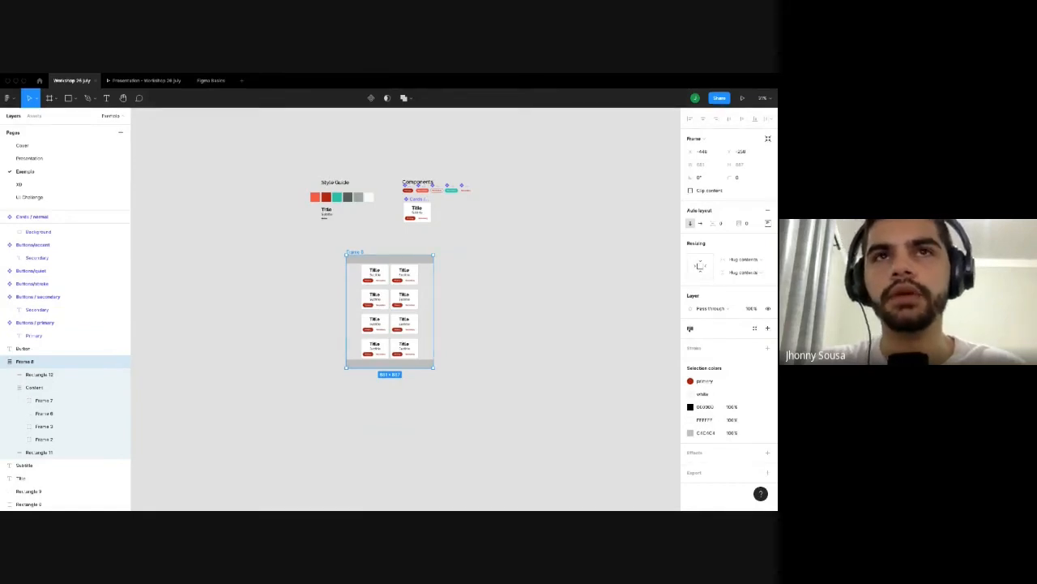
Add a solid white FFFFFF fill to Frame 8.
click(768, 328)
click(690, 341)
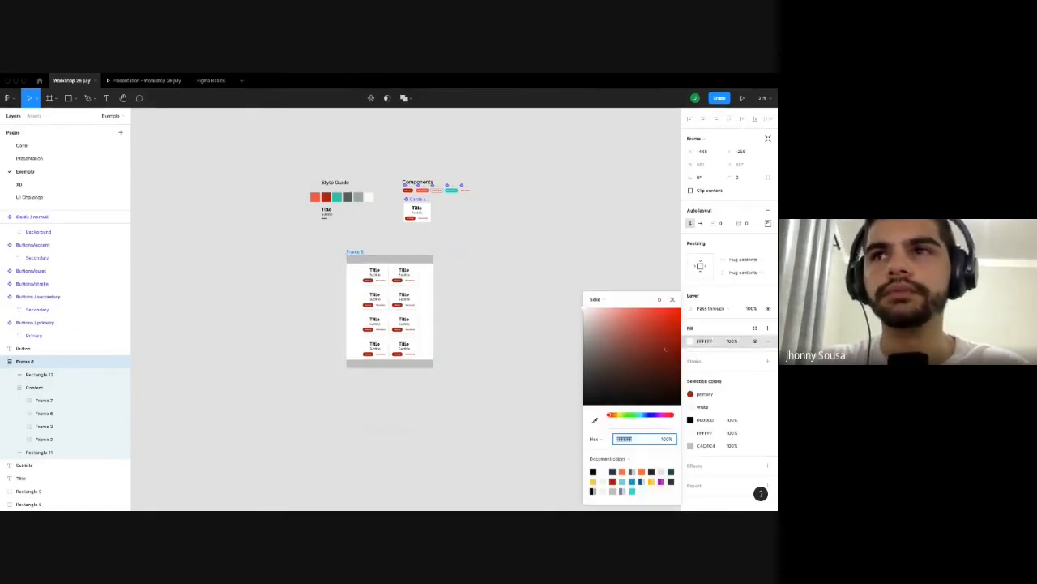
click(616, 345)
key(super+z)
click(424, 313)
Apply the primary color style to Rectangle 11, the header bar of Frame 8.
scroll(416, 293, up, 2)
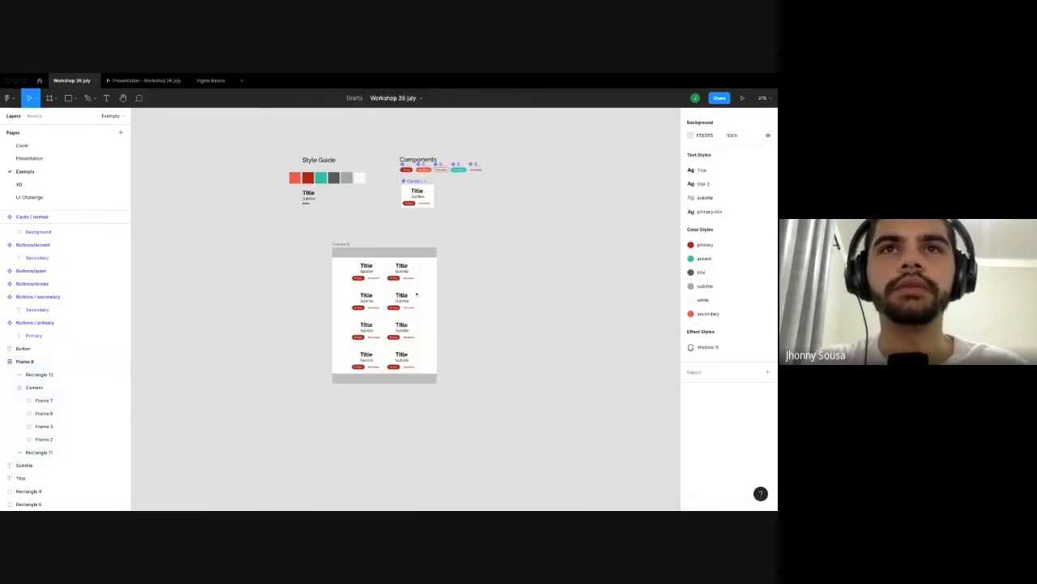
scroll(398, 330, up, 1)
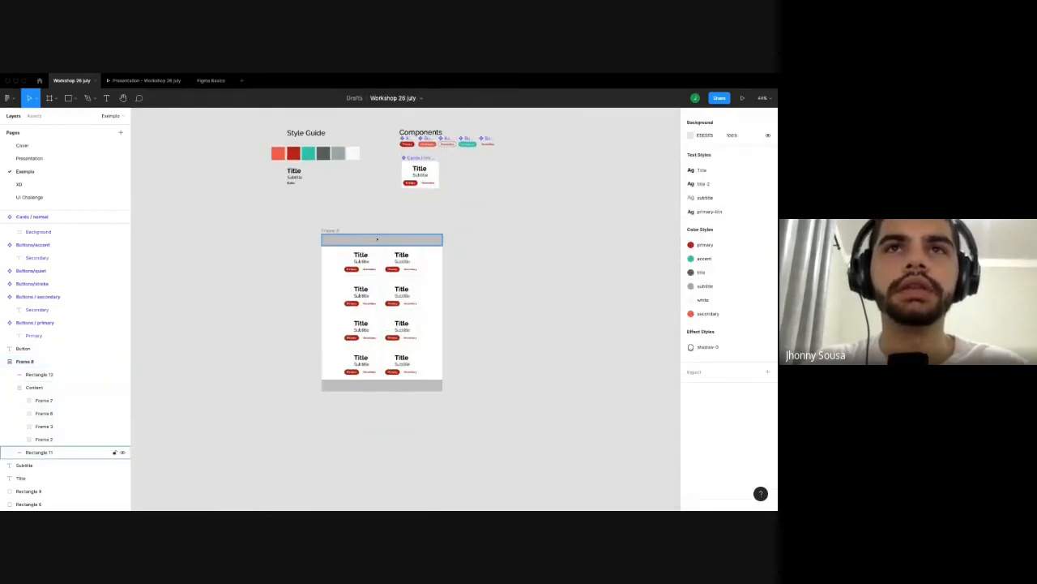
click(377, 240)
double_click(377, 241)
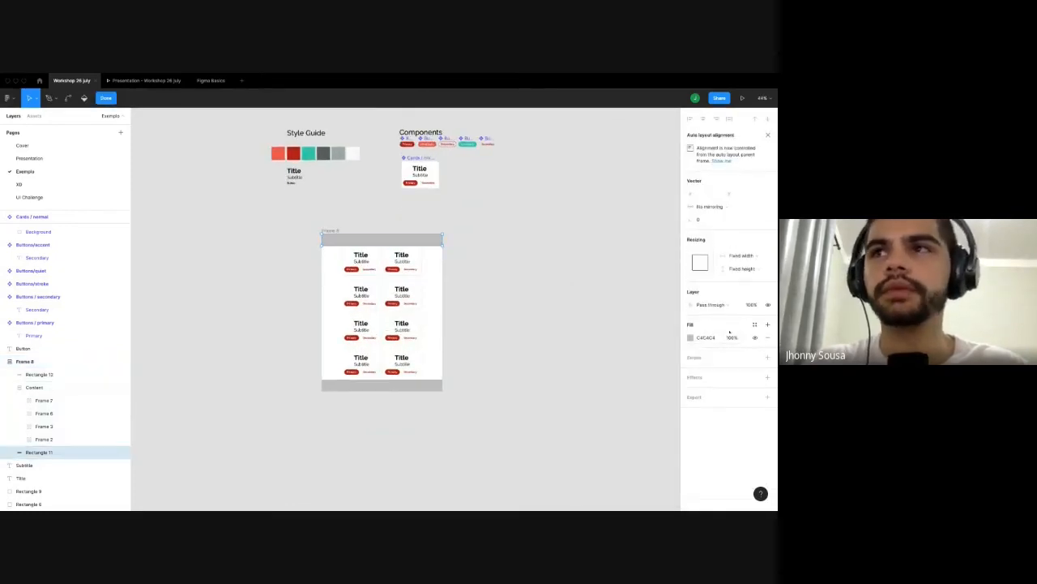
click(755, 324)
click(703, 371)
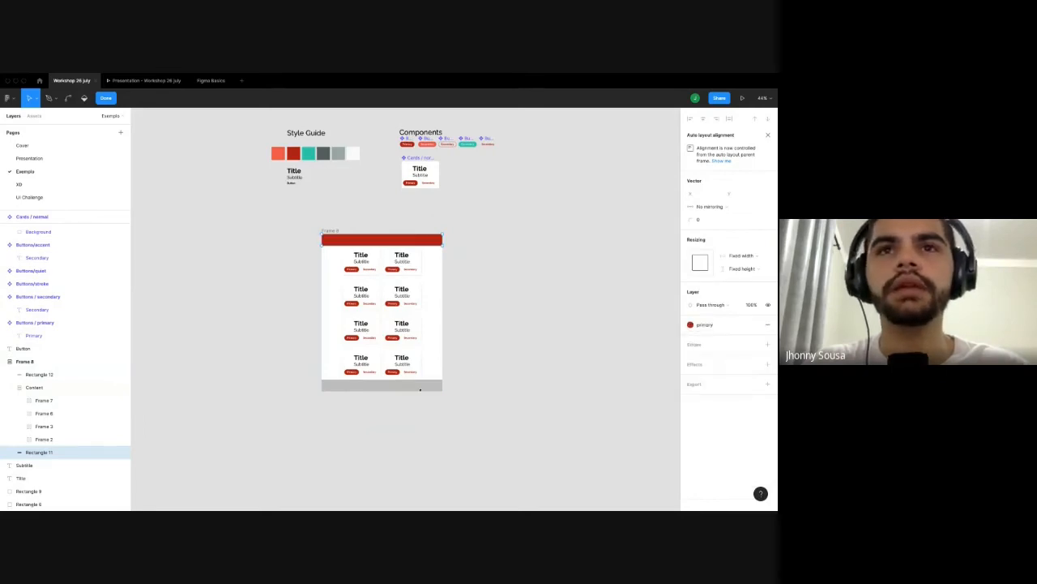
key(Escape)
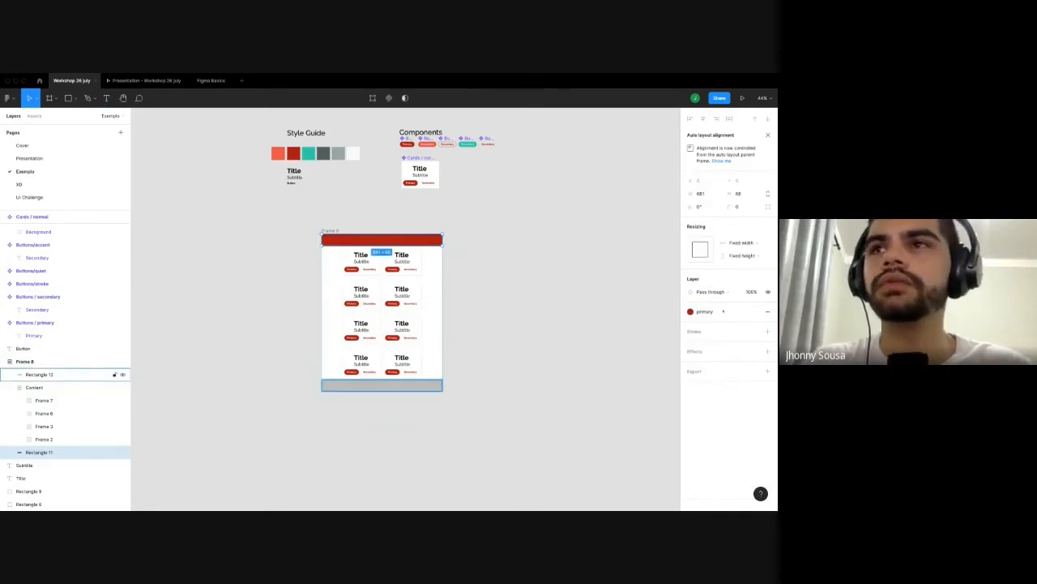
Apply the secondary color style to Rectangle 12, the footer bar of Frame 8.
click(754, 311)
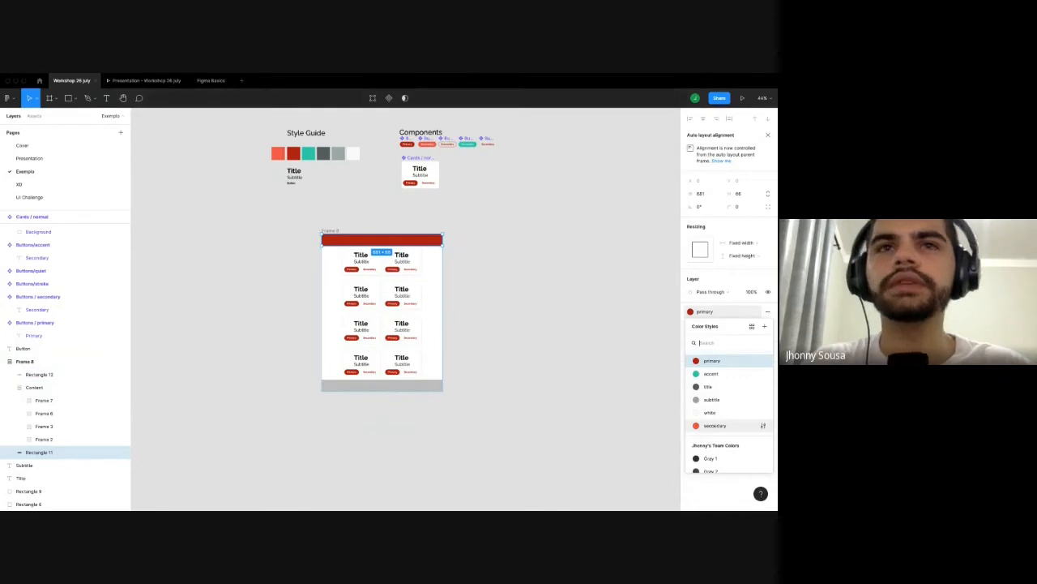
click(713, 426)
click(381, 385)
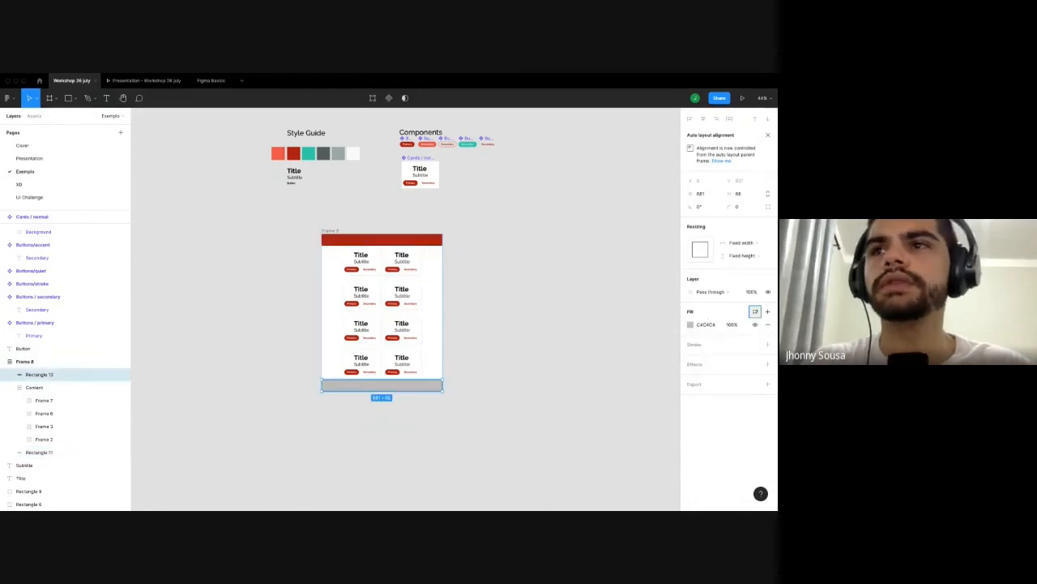
click(755, 312)
click(712, 426)
click(280, 417)
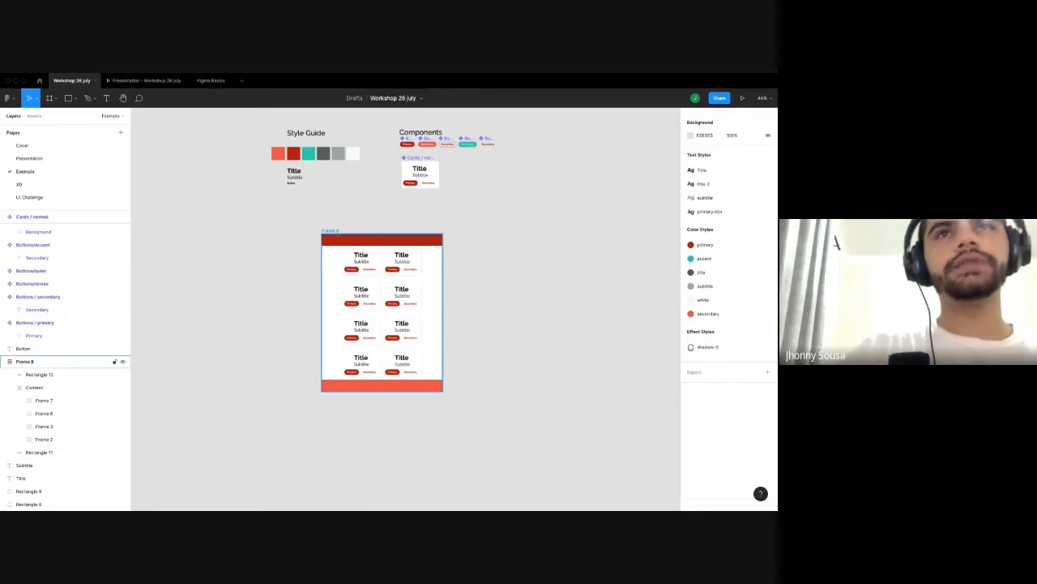
Move Frame 8 further down the canvas to leave more space beneath the Style Guide and Components sections.
drag(330, 231, 326, 295)
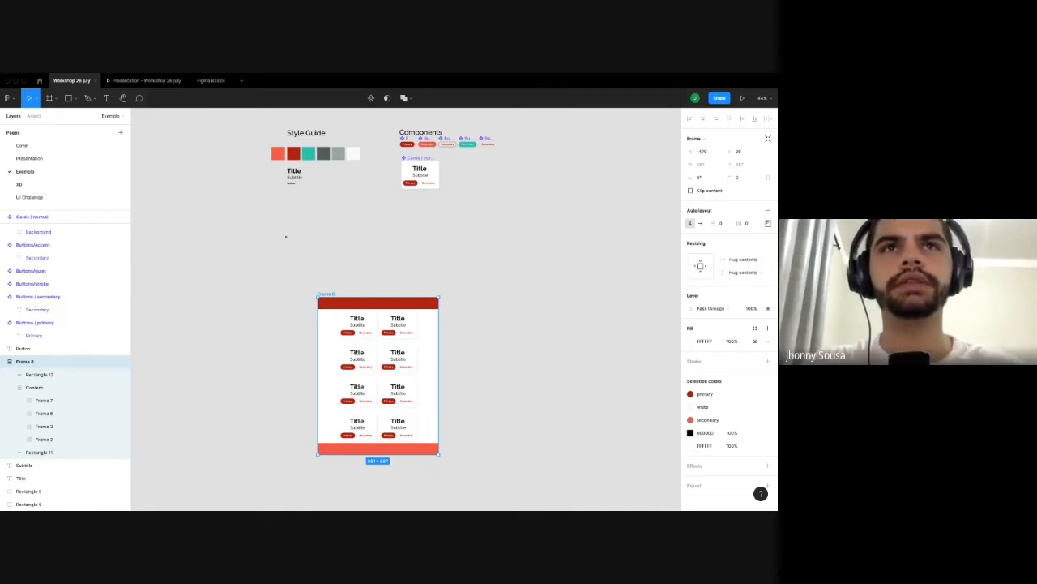
scroll(286, 236, up, 2)
scroll(285, 236, left, 1)
scroll(325, 289, up, 5)
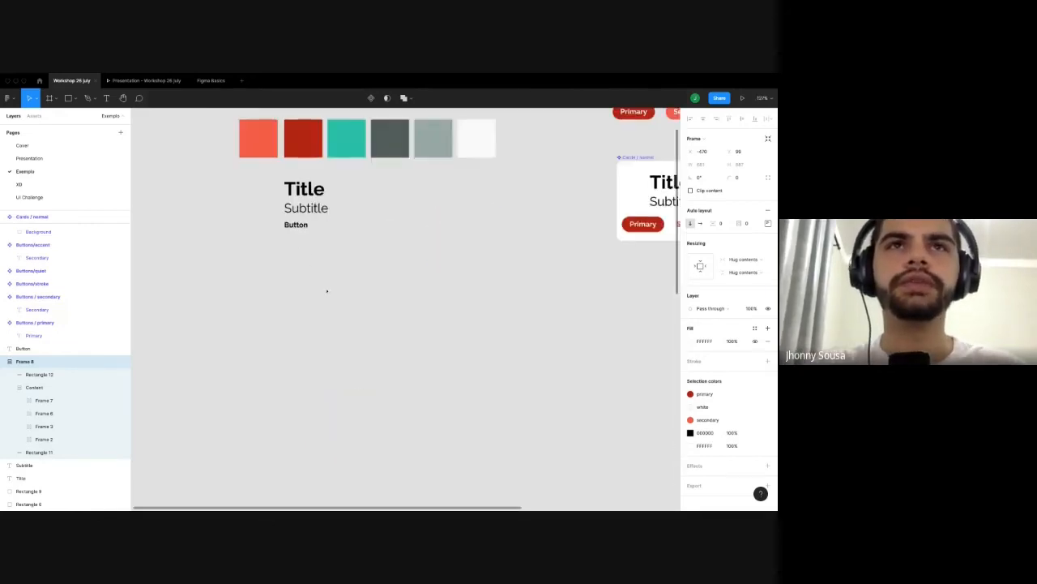
Draw a gray rectangle beneath the Button text sample in the Style Guide and shrink it to about 25 × 28.
scroll(325, 290, down, 1)
scroll(322, 289, up, 2)
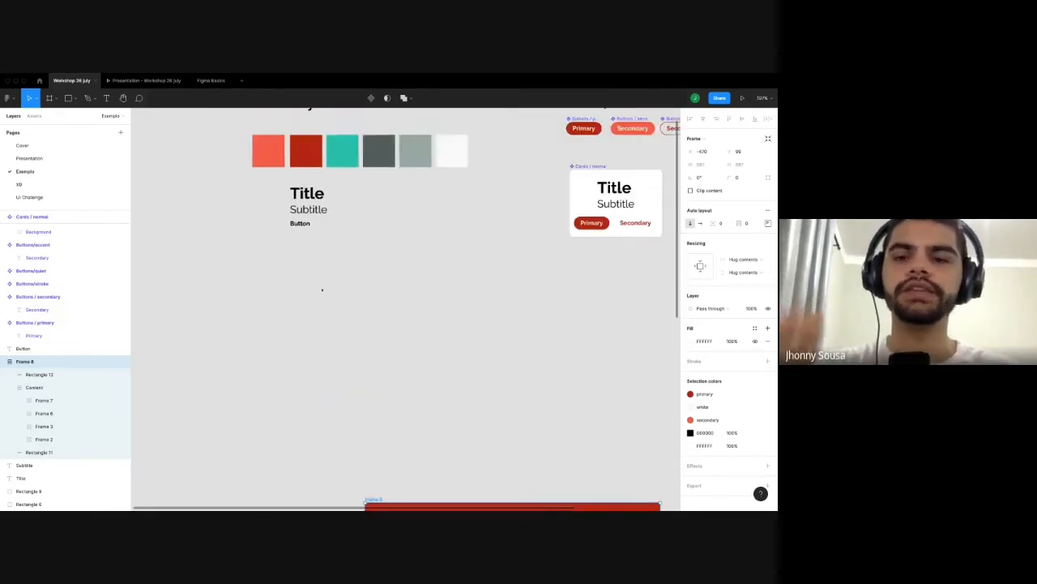
key(r)
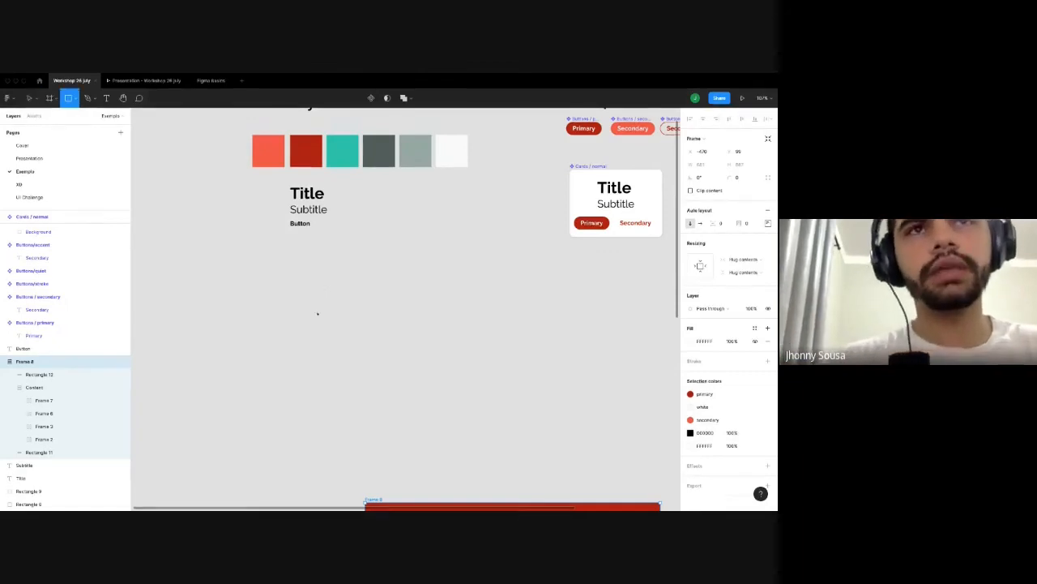
drag(299, 293, 321, 313)
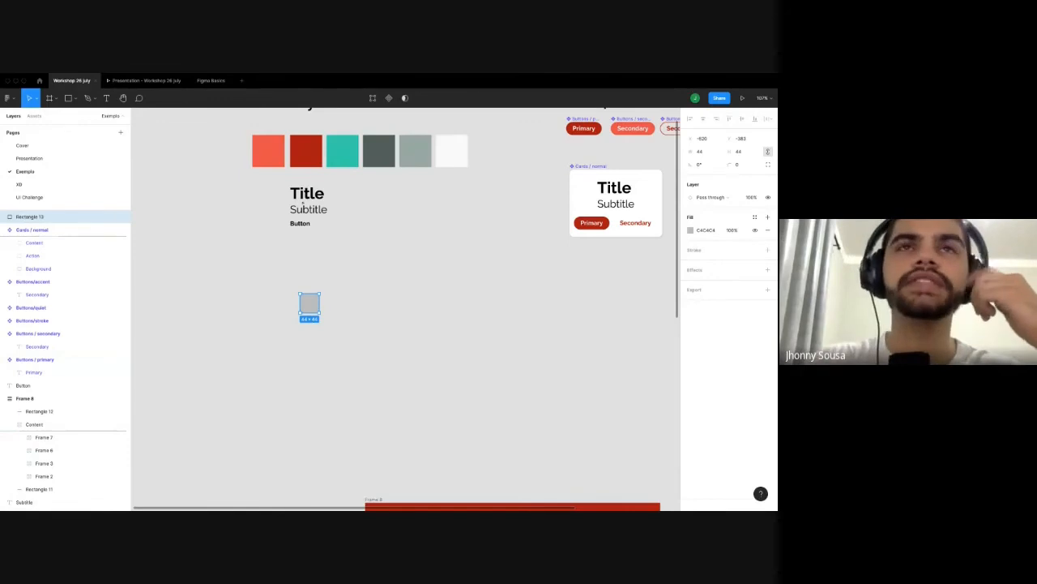
drag(320, 313, 311, 305)
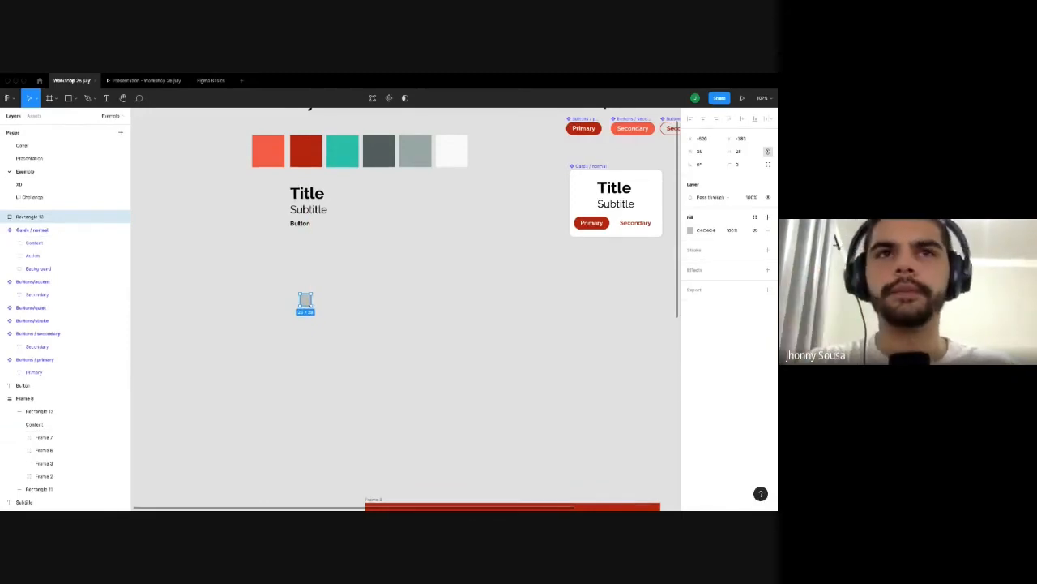
Examine the auto layout settings of the Content frame and its first card row in Frame 8.
scroll(311, 305, down, 3)
click(312, 430)
scroll(312, 431, down, 3)
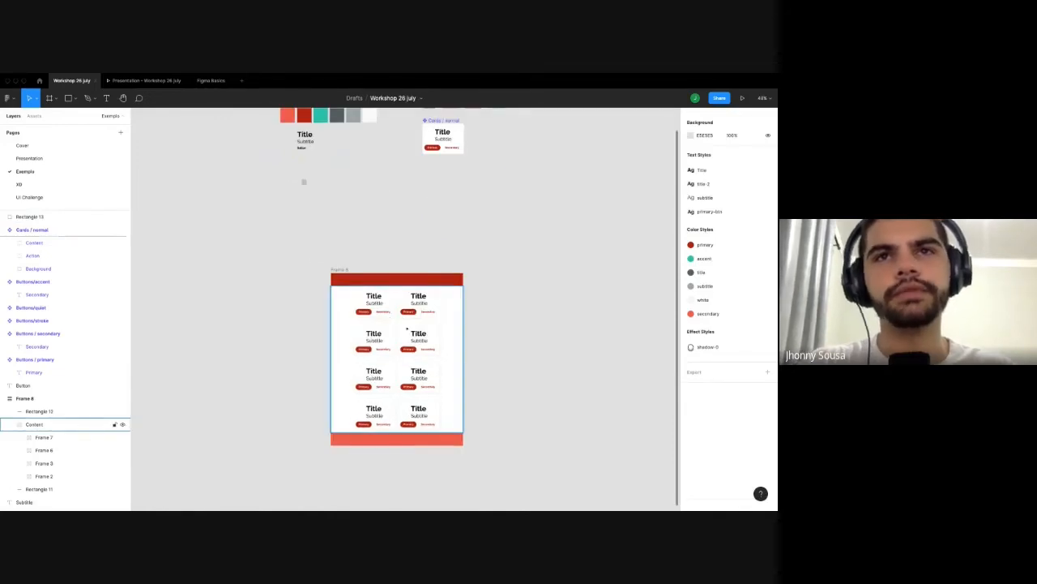
scroll(407, 328, up, 5)
click(402, 332)
scroll(394, 301, down, 4)
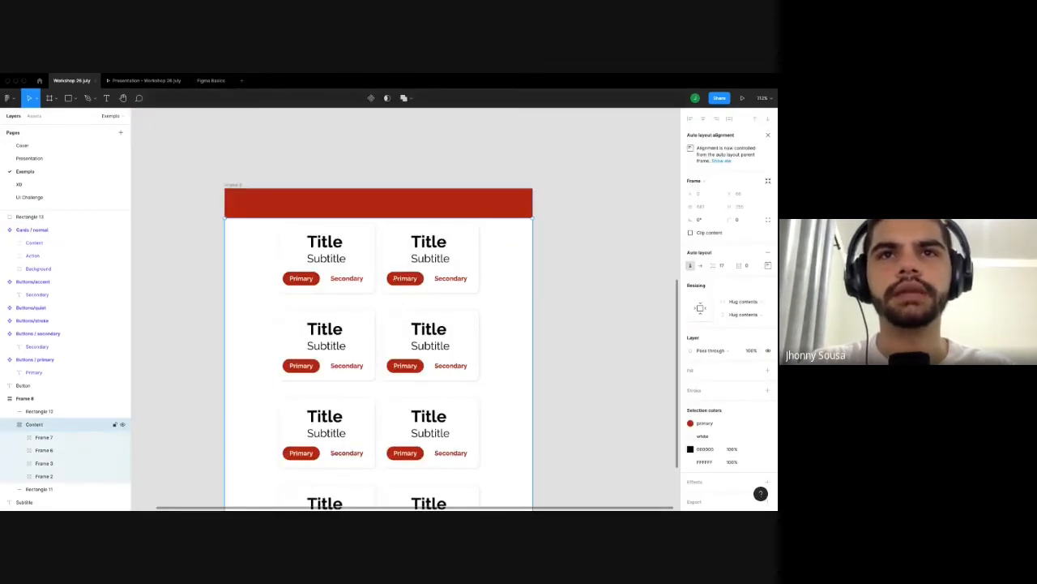
double_click(395, 278)
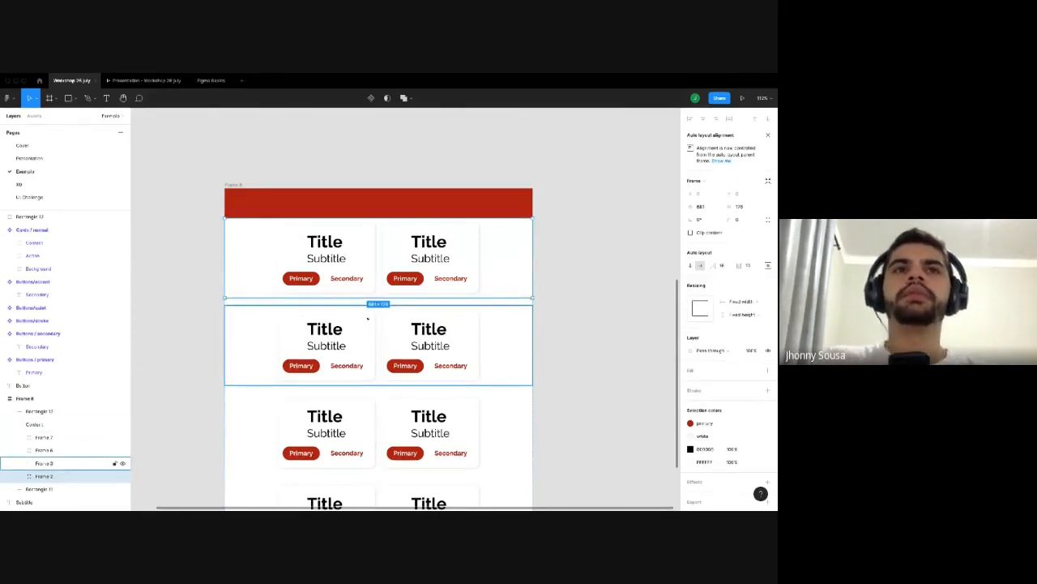
scroll(367, 319, down, 5)
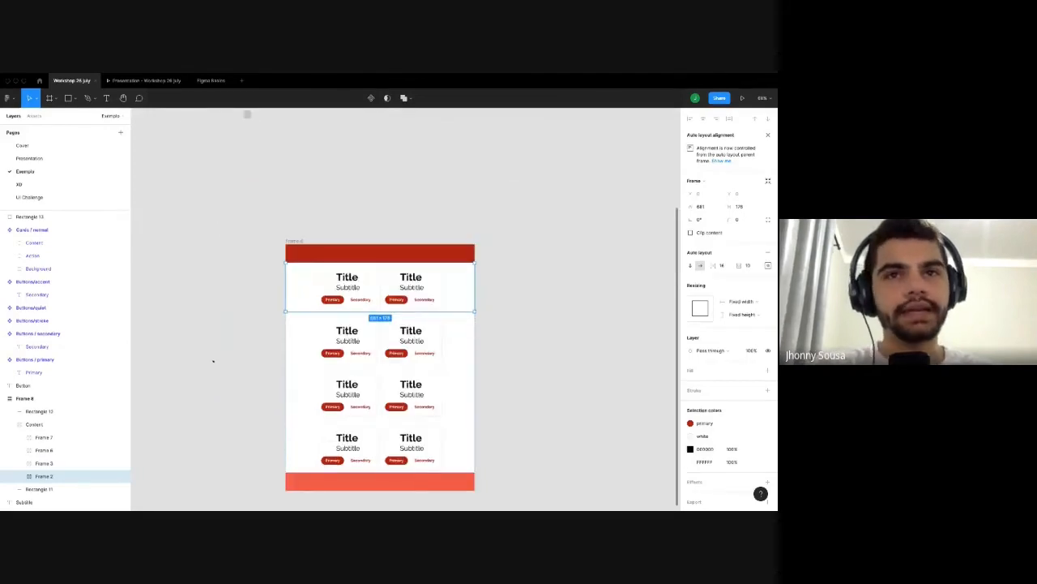
click(213, 360)
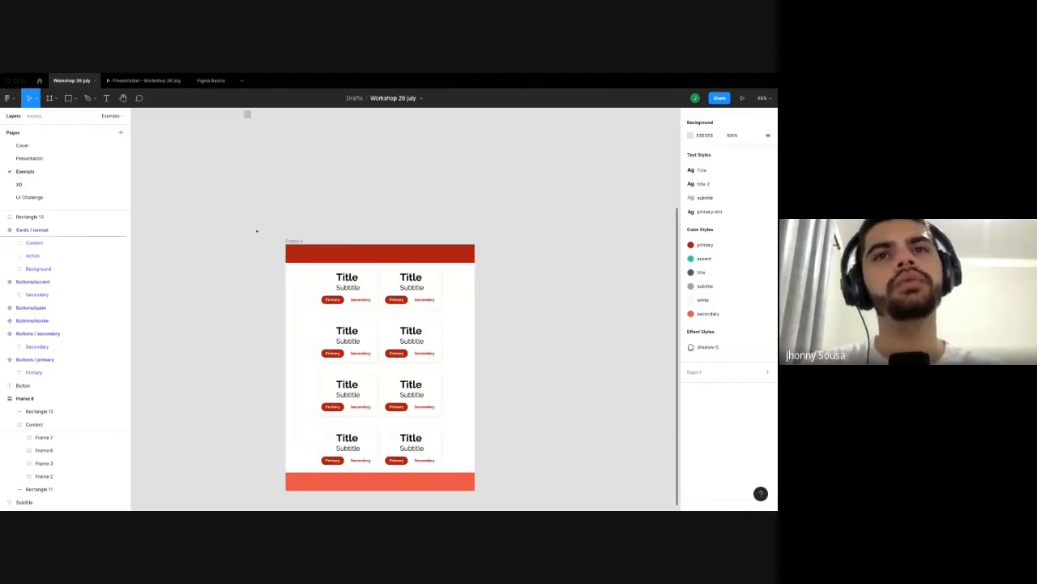
Examine the spacing of the cards in Frame 8 and compare the page with the Style Guide and Components sections.
scroll(324, 284, up, 3)
scroll(324, 283, left, 2)
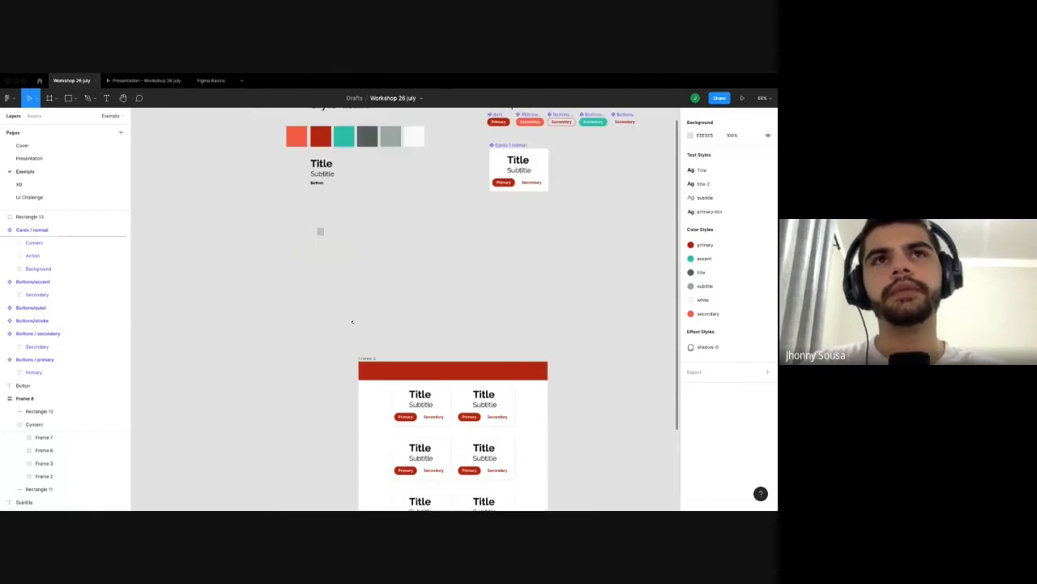
scroll(315, 263, up, 3)
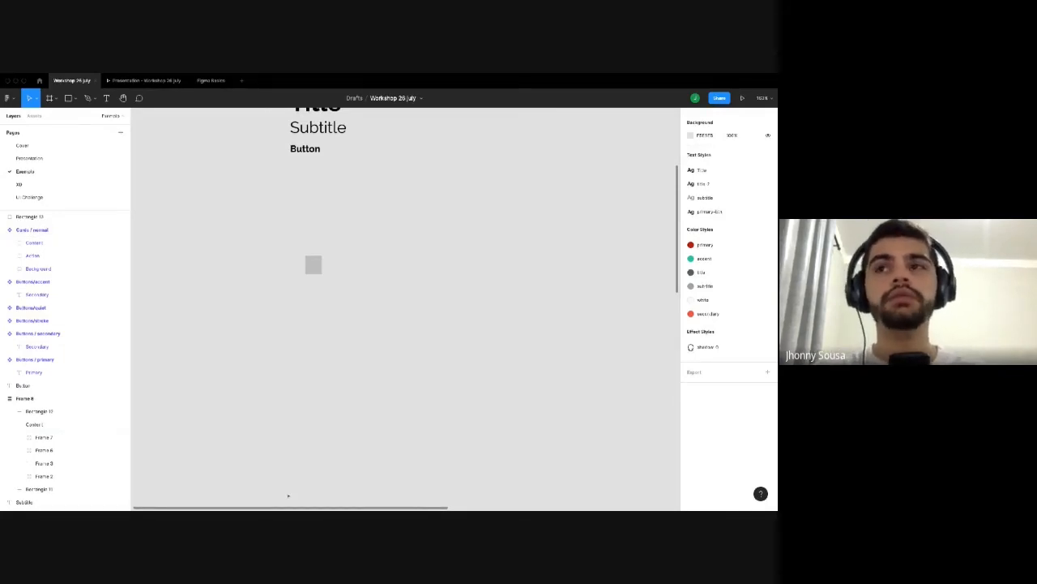
scroll(318, 282, down, 5)
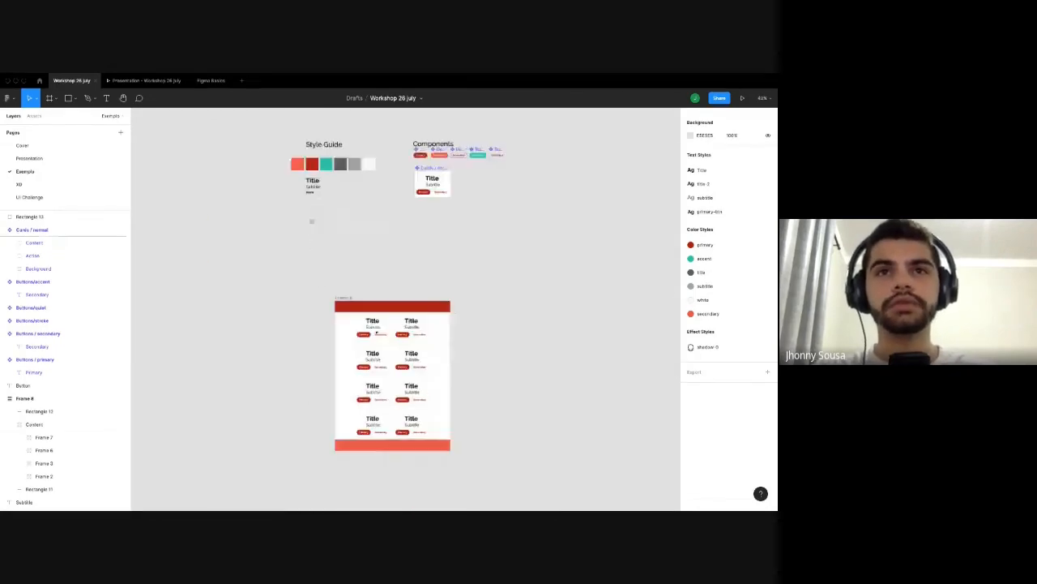
scroll(376, 333, up, 5)
scroll(376, 333, up, 2)
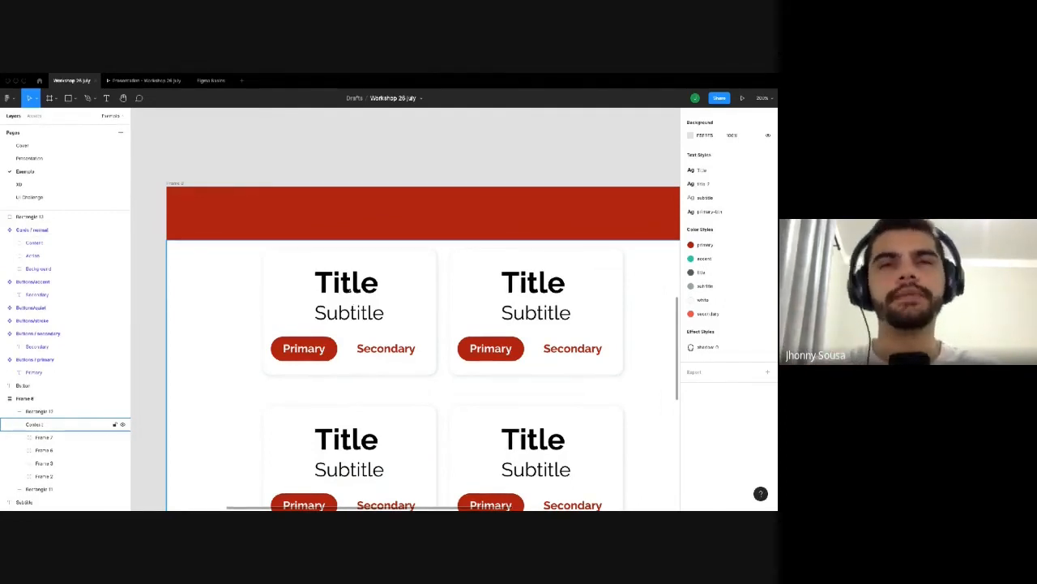
scroll(384, 287, down, 1)
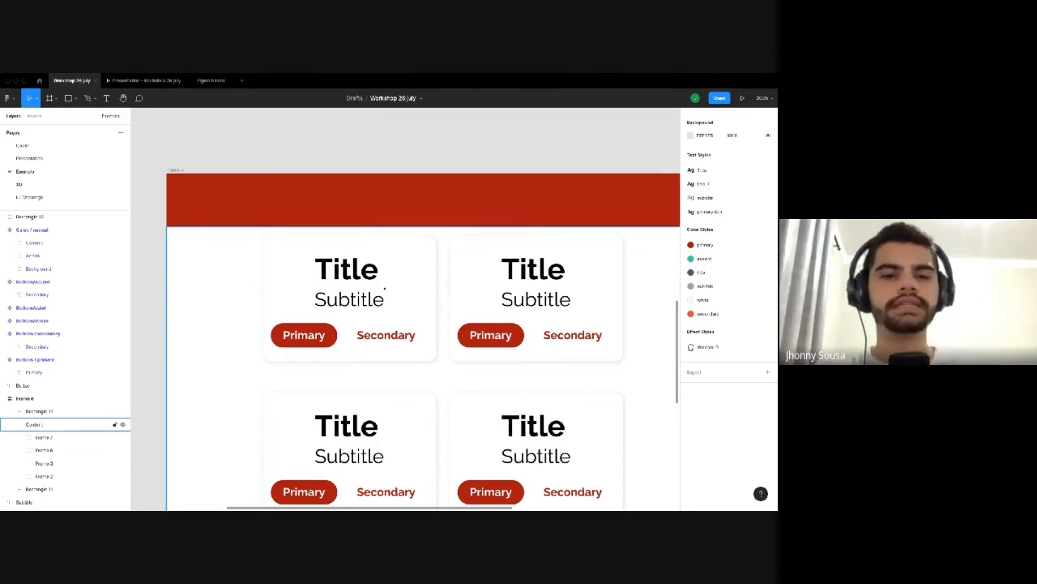
scroll(397, 365, down, 5)
scroll(349, 357, up, 3)
scroll(349, 357, left, 2)
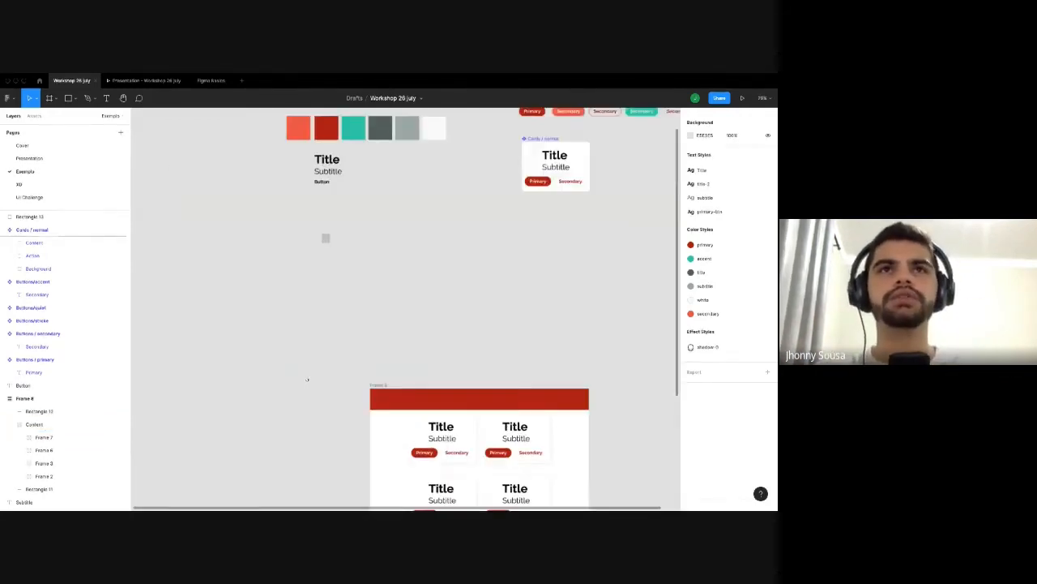
Add a text label reading 8 just above and to the right of the small gray rectangle.
scroll(308, 265, up, 5)
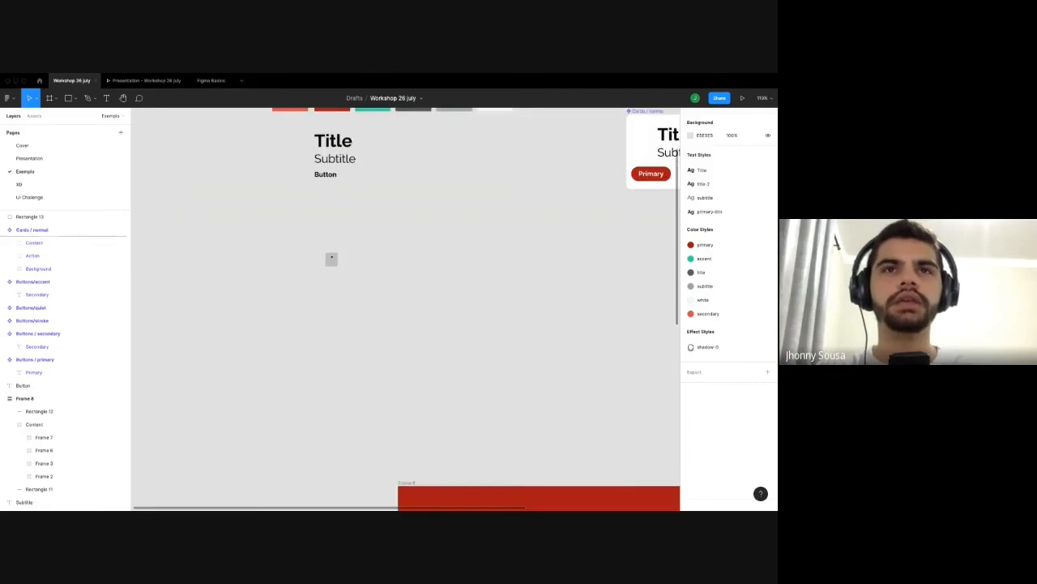
key(t)
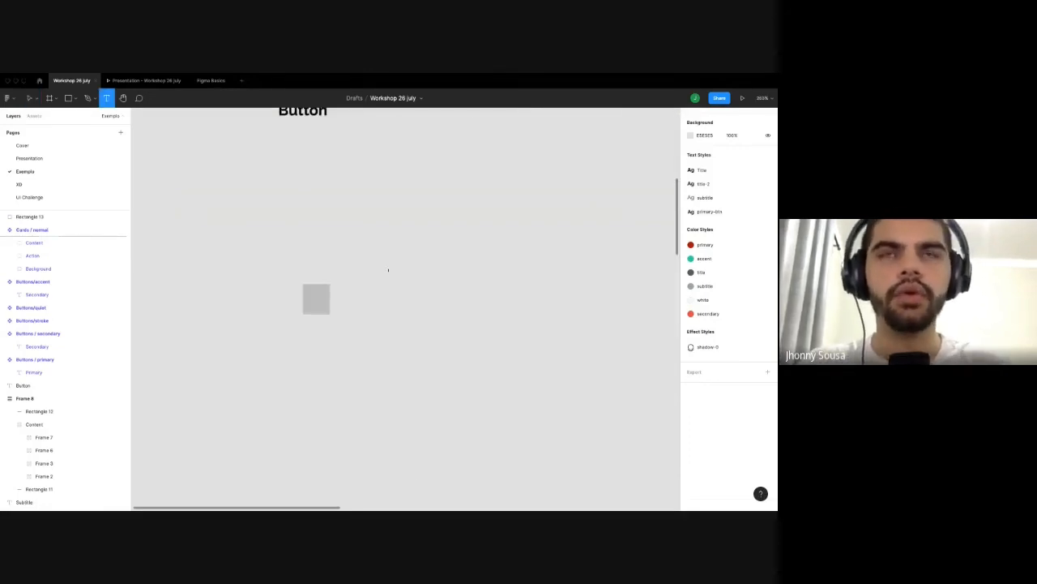
click(349, 261)
text(8)
key(Escape)
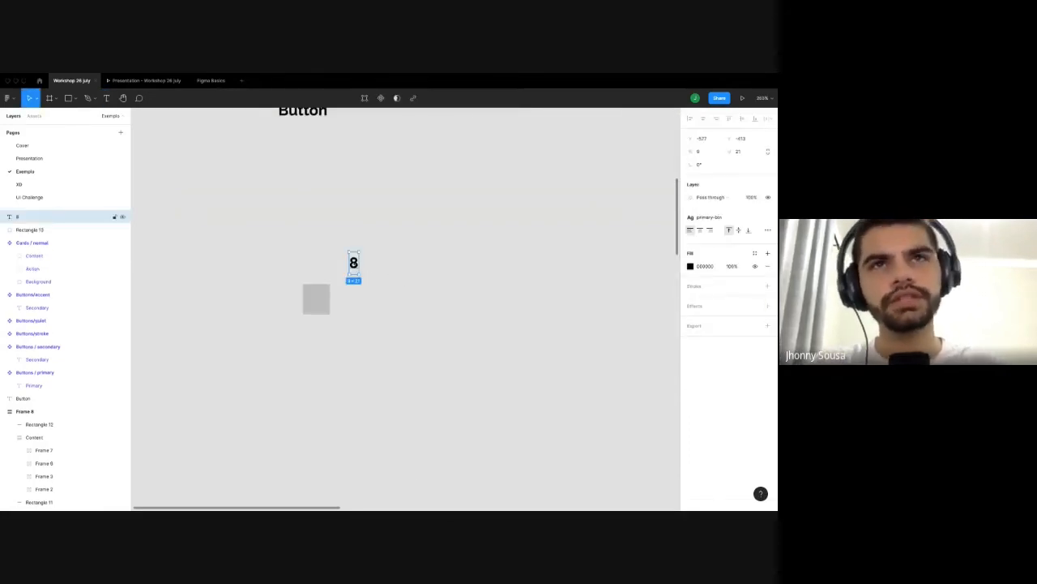
Duplicate the 8 label along the same row and change the copies to 16, 24 and 32.
drag(353, 263, 451, 263)
key(Return)
text(16)
key(Escape)
key(Return)
text(24)
key(Escape)
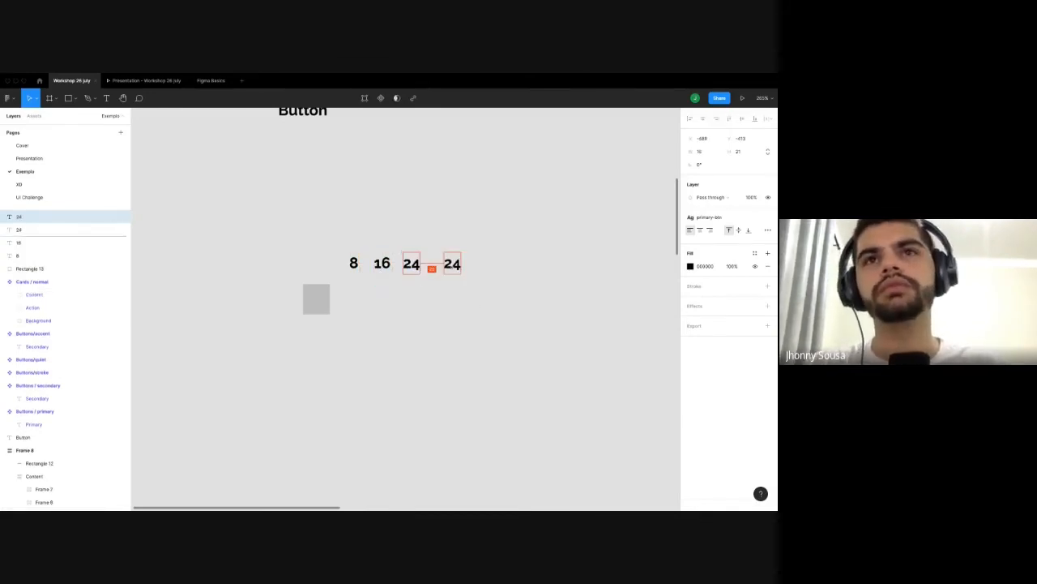
key(Return)
text(32)
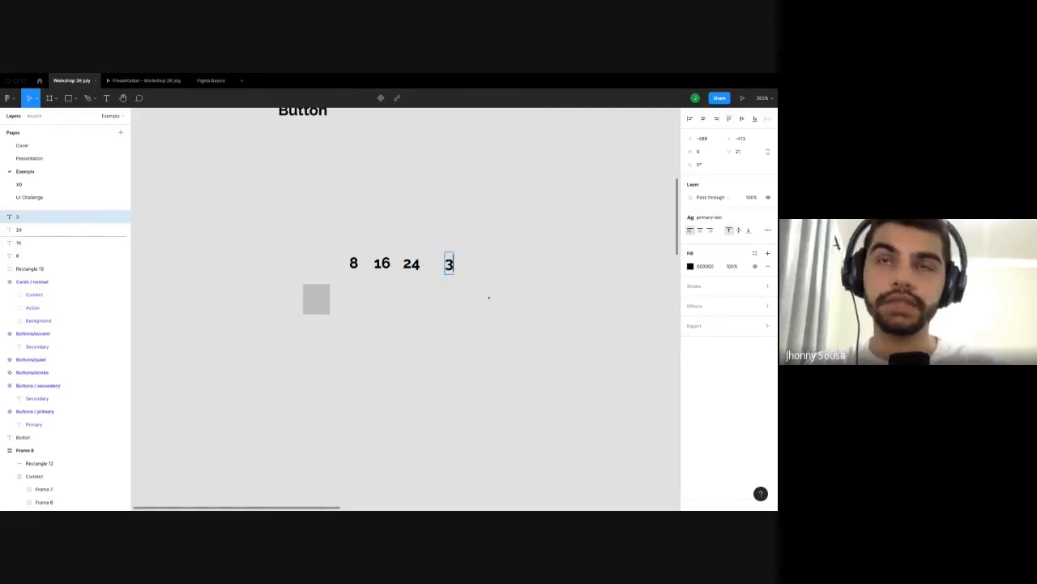
key(Escape)
Insert a 28 label between 24 and 32, offset slightly below the row of numbers.
scroll(447, 270, up, 3)
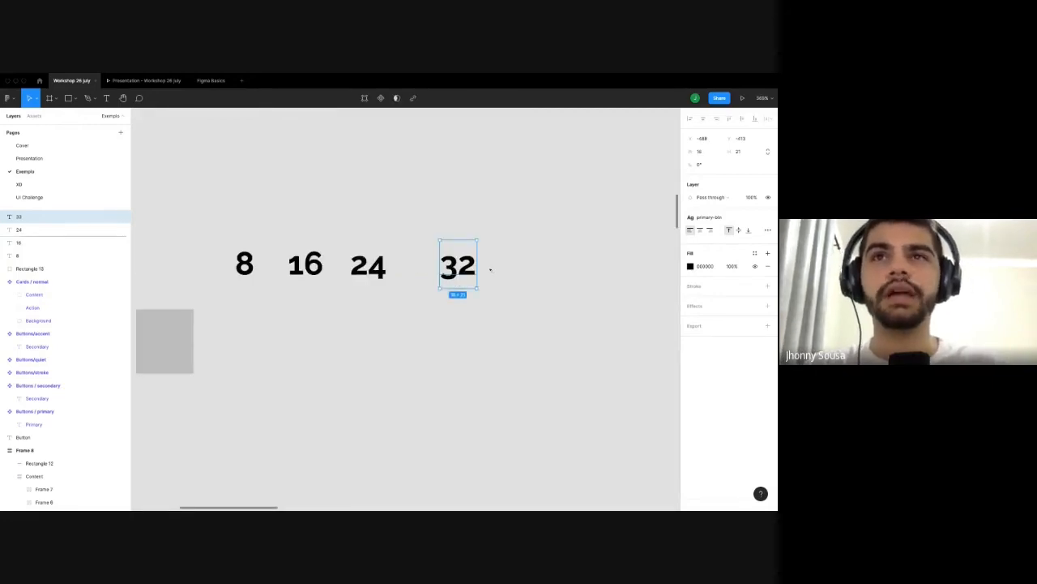
drag(458, 266, 428, 267)
double_click(428, 268)
text(26)
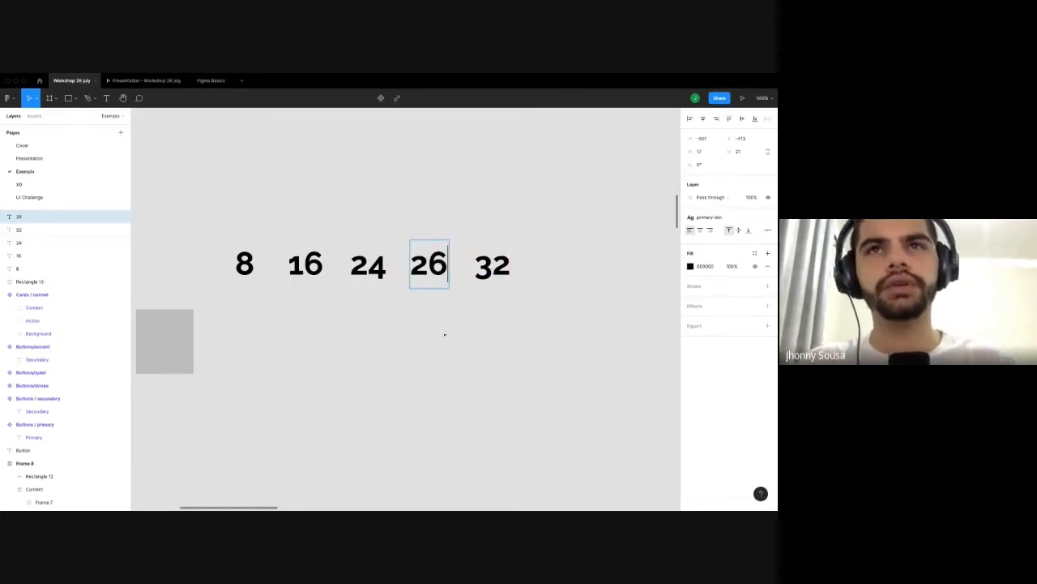
key(BackSpace)
text(8)
key(Escape)
drag(427, 267, 428, 298)
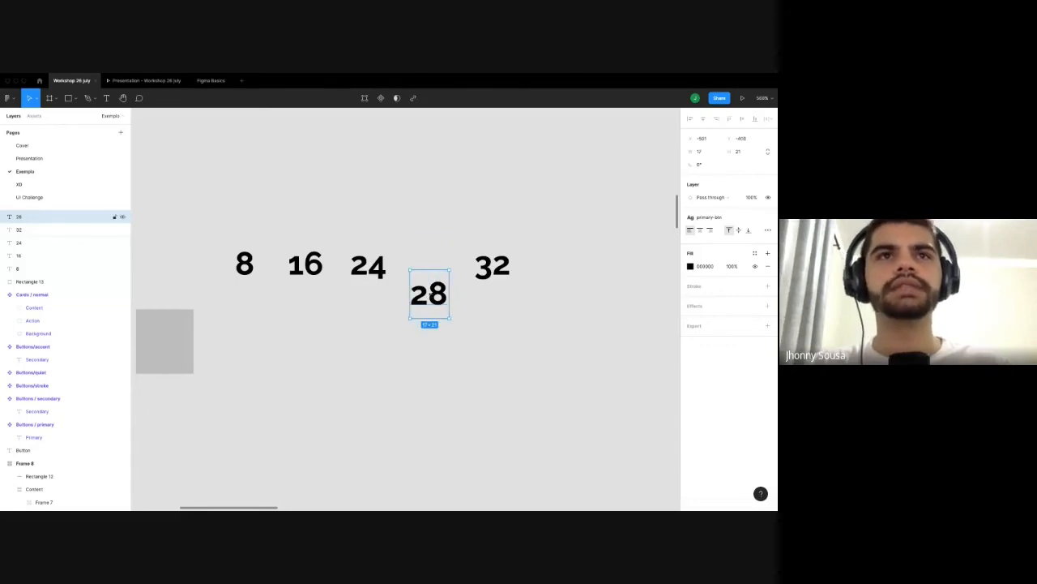
Shift the gray rectangle down and to the left, and add a 4 label slightly below and left of the 8.
scroll(202, 346, left, 3)
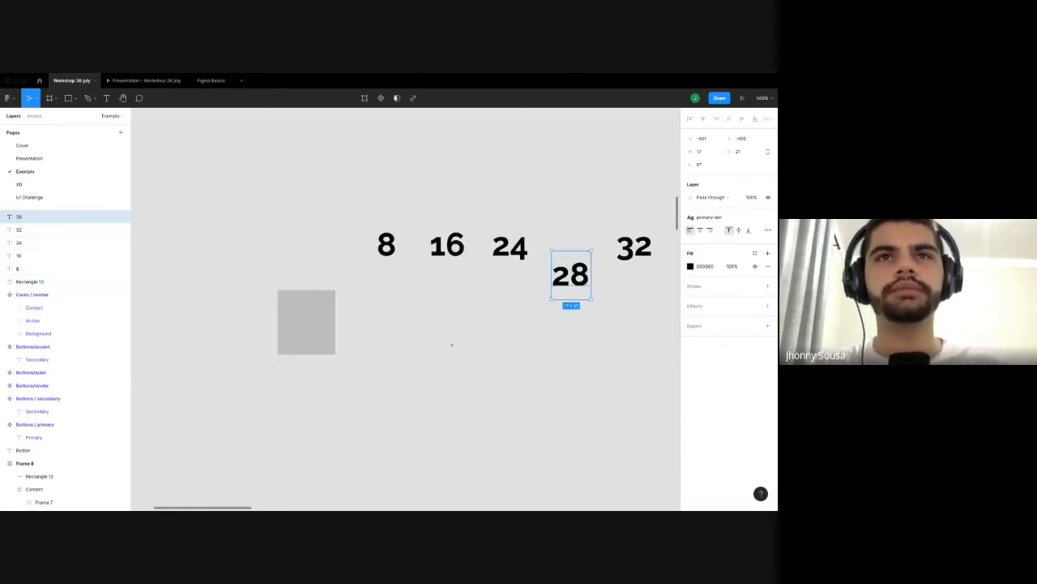
click(306, 322)
drag(306, 322, 269, 352)
drag(387, 244, 349, 274)
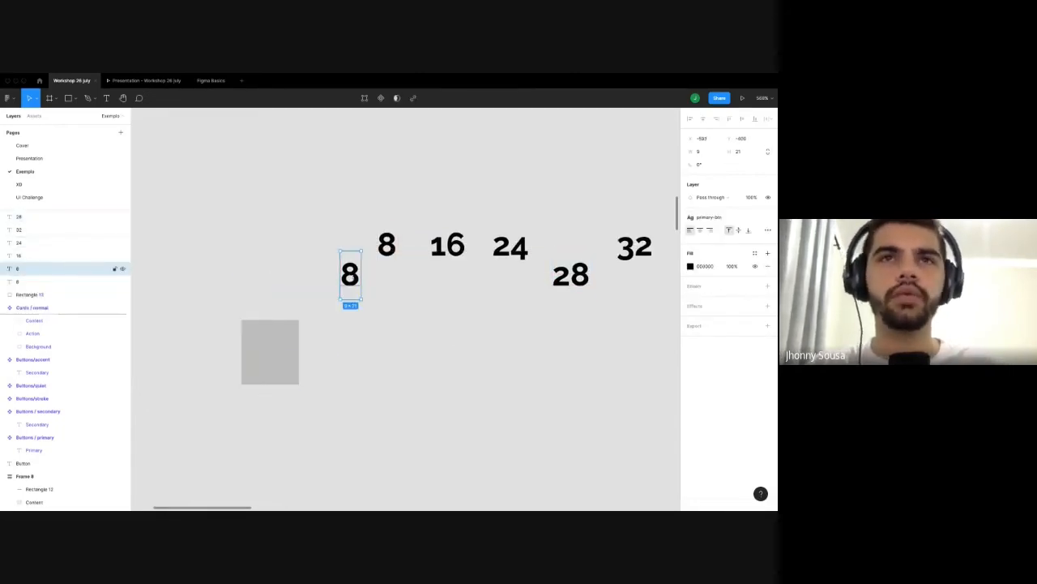
text(4)
key(Escape)
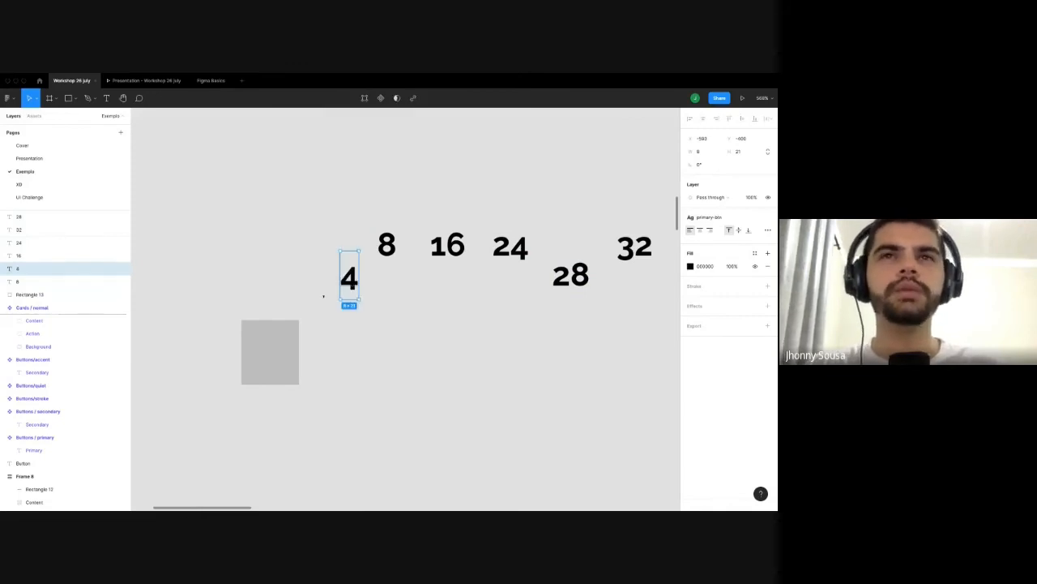
key(Up)
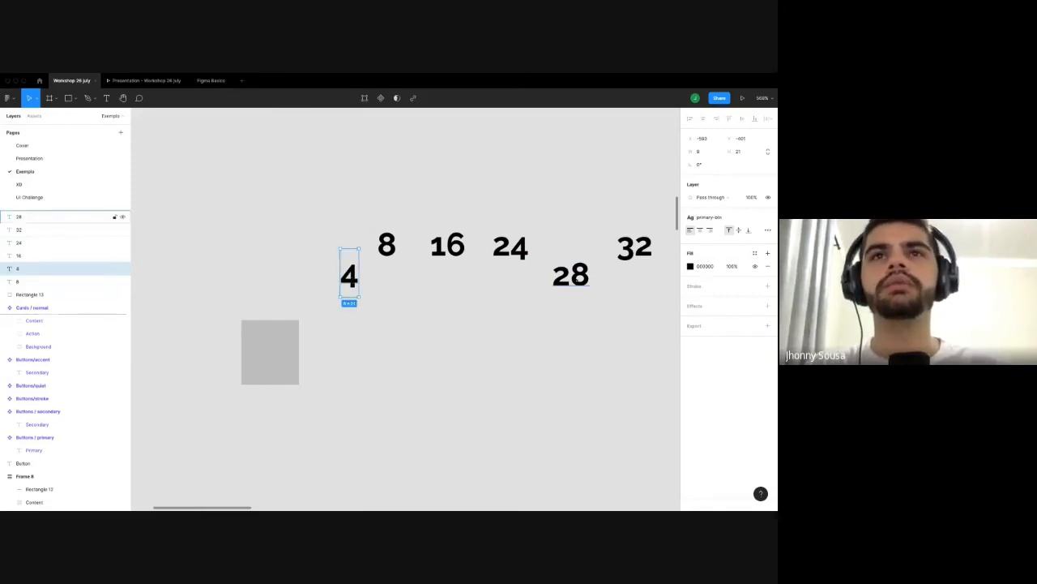
key(Up)
key(Up)
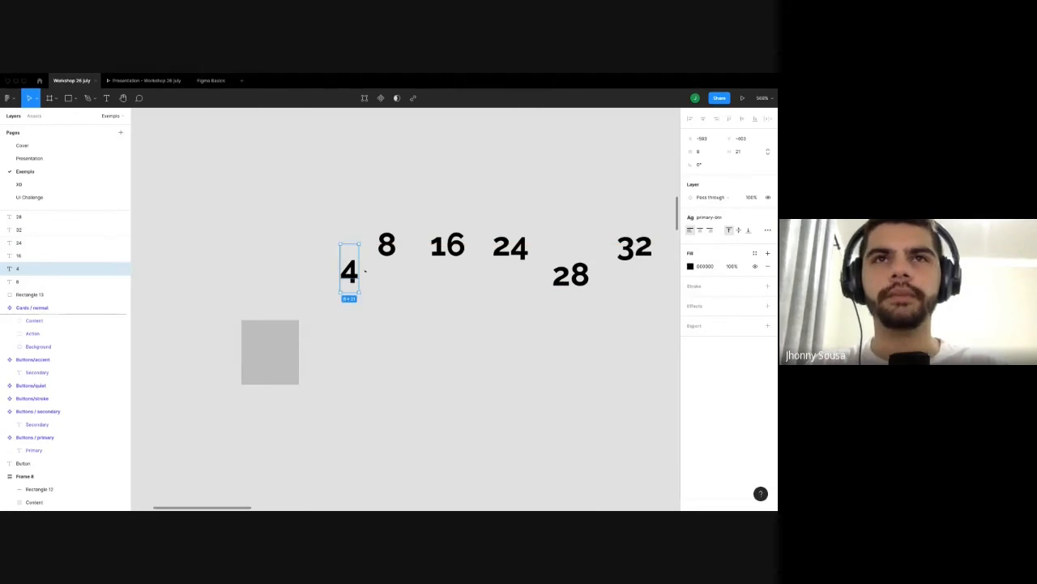
Nudge the quiet Secondary button in the Cards / normal component about 4 px closer to the Primary button, measuring the gap between them.
scroll(385, 296, right, 2)
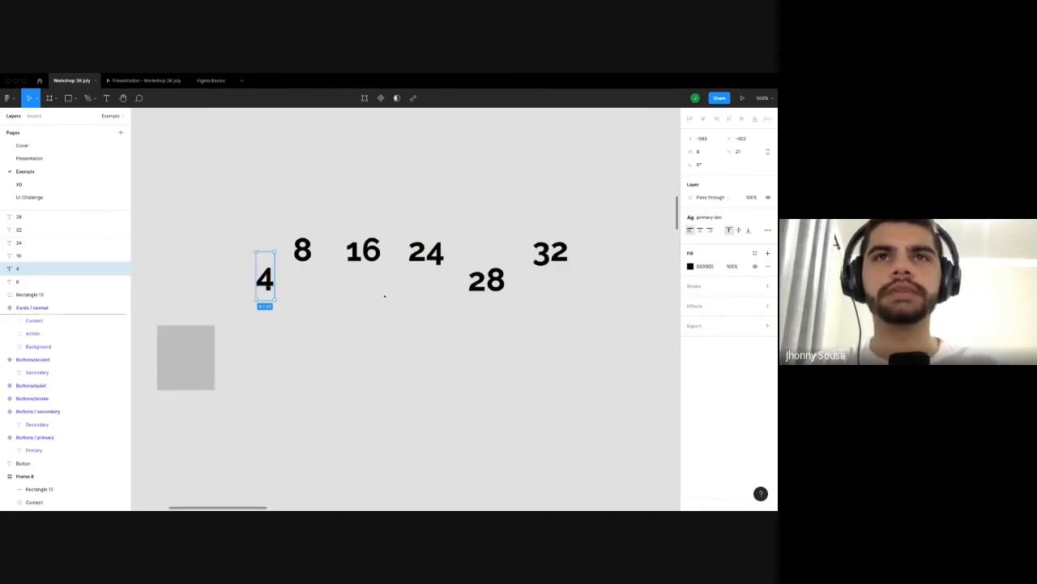
scroll(385, 296, down, 8)
scroll(435, 375, up, 5)
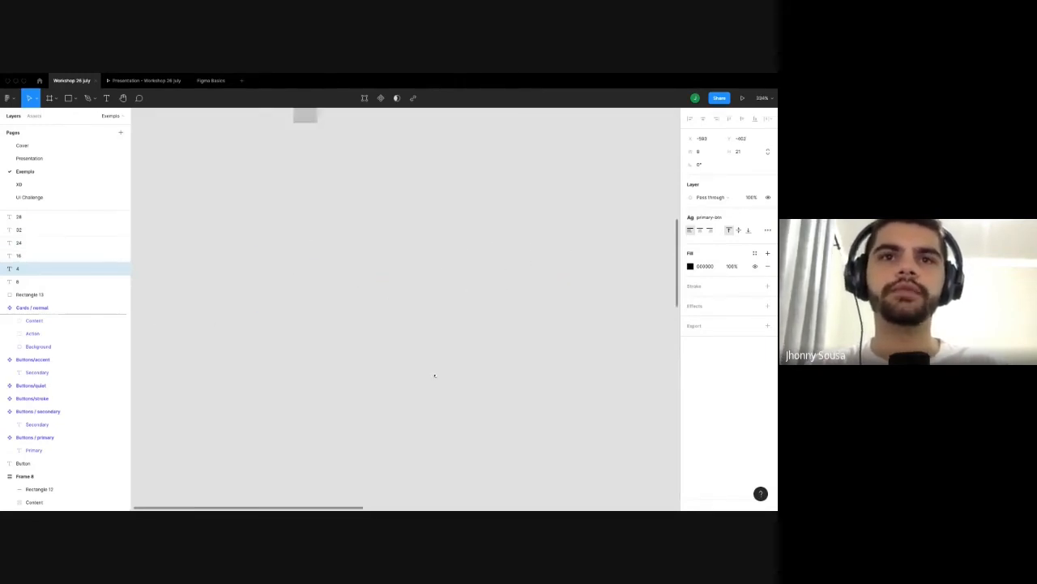
scroll(324, 227, right, 5)
scroll(245, 224, down, 3)
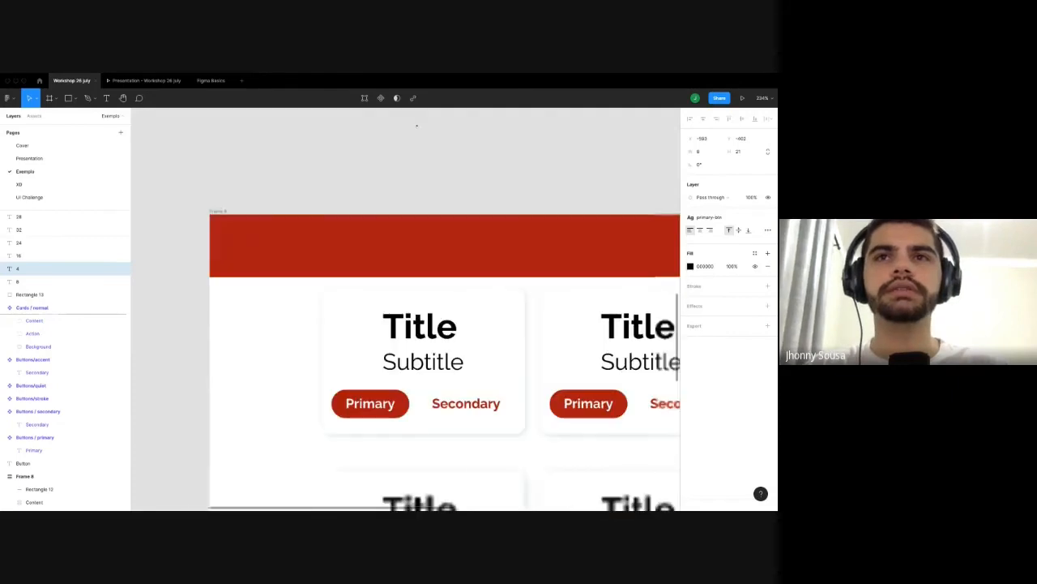
scroll(512, 339, down, 10)
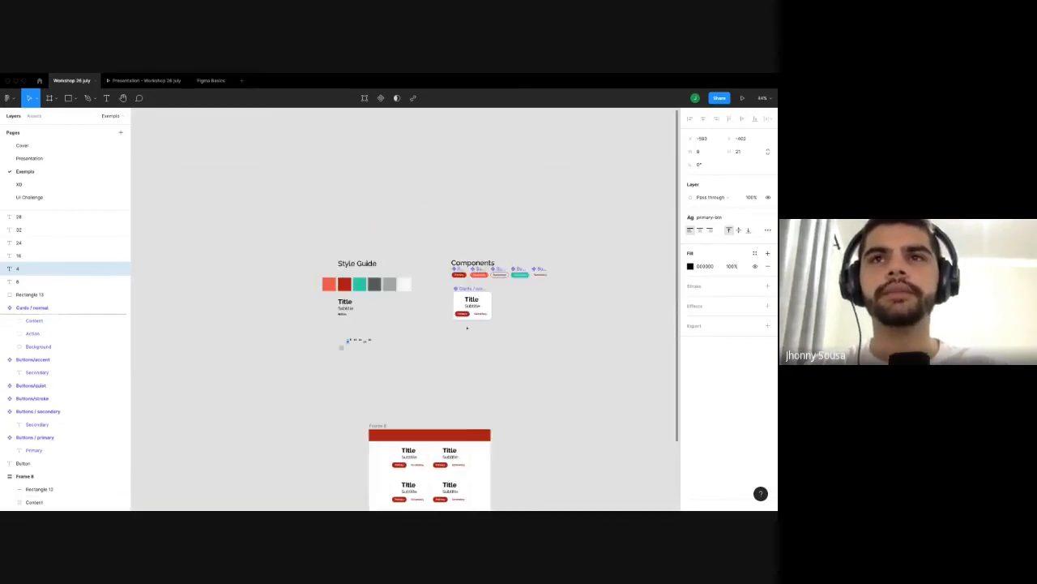
scroll(487, 307, up, 5)
scroll(464, 321, down, 6)
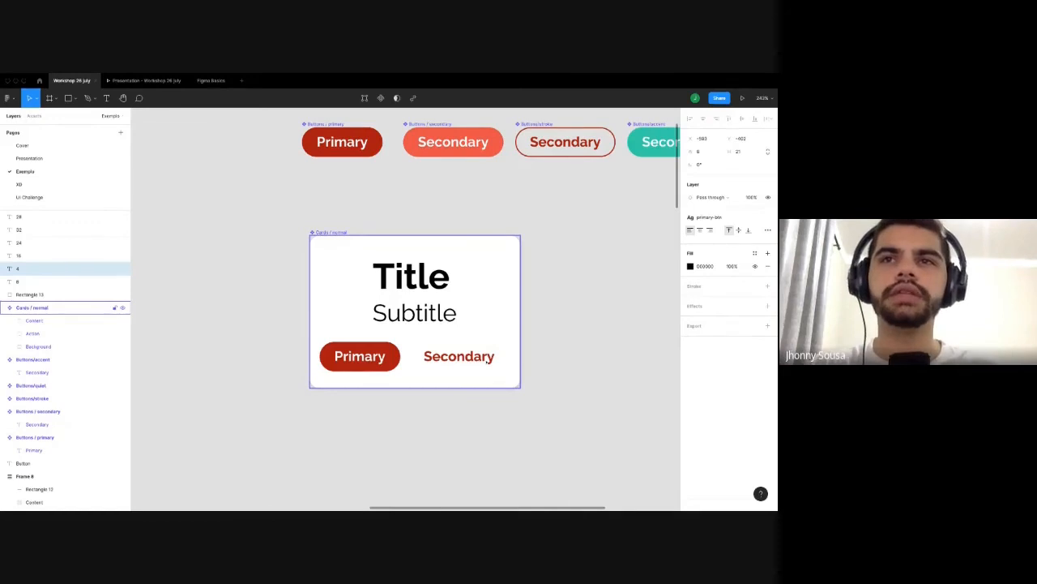
click(487, 360)
click(487, 366)
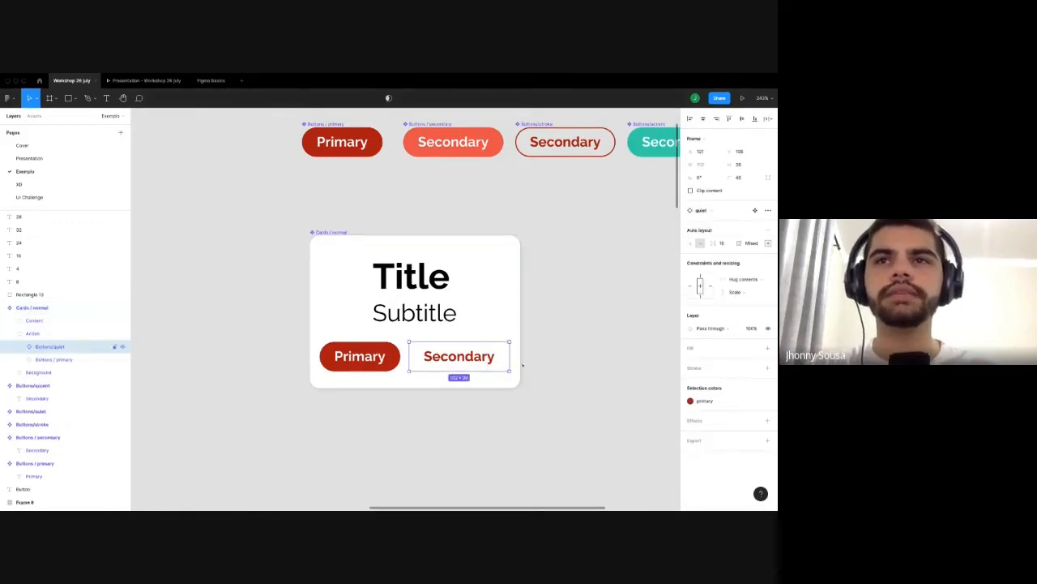
key(alt)
key(Left)
key(Left)
key(Left)
key(Left)
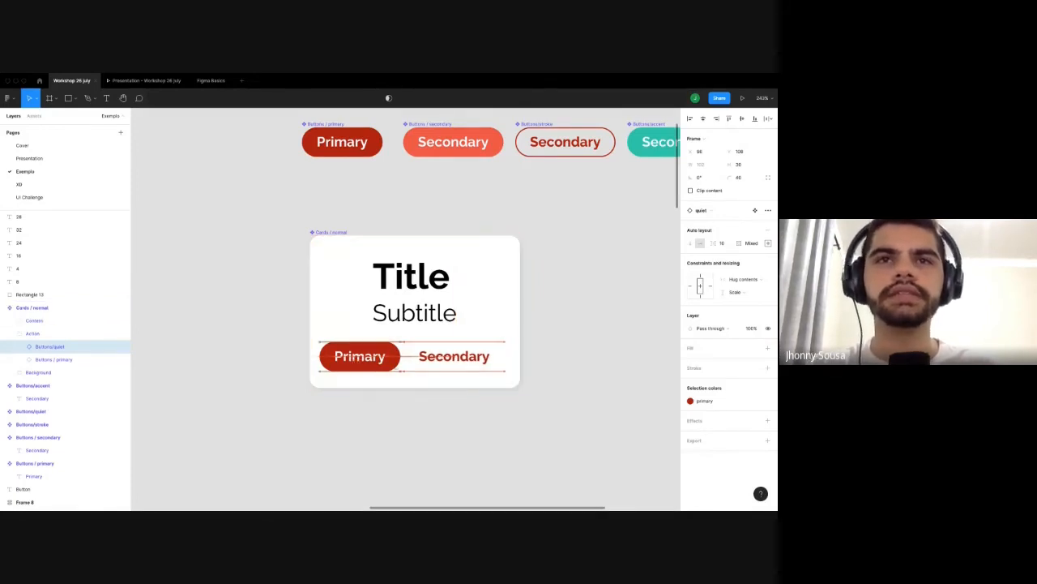
Nudge the Primary button in the Cards / normal component to the right, setting its X position to 16.
shift+click(324, 356)
click(323, 358)
key(Right)
key(Right)
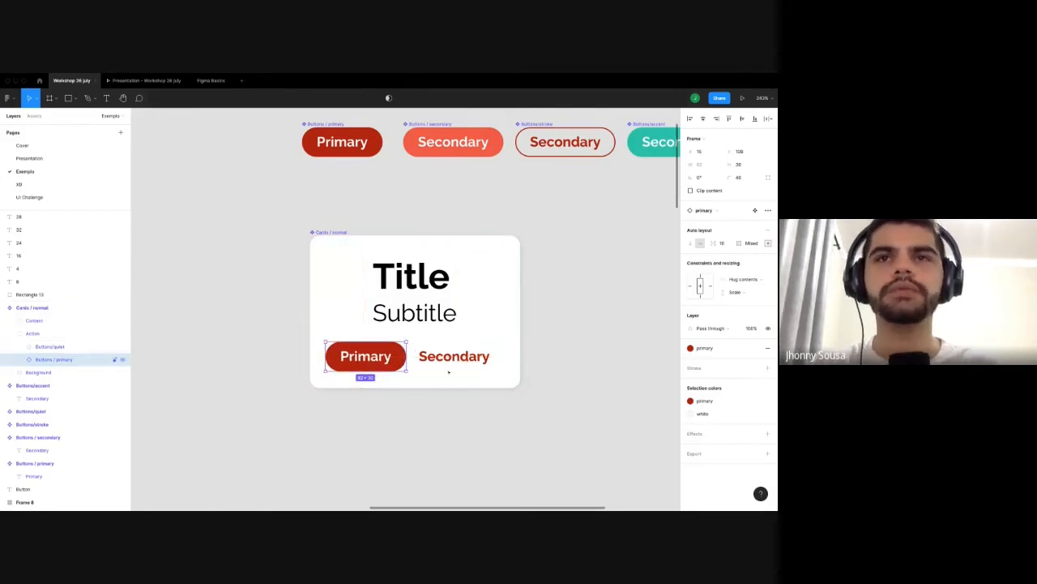
Narrow the card's quiet Secondary button from its left edge, leaving an 8 px gap to Primary, and shift both buttons slightly down.
click(65, 346)
drag(407, 358, 414, 357)
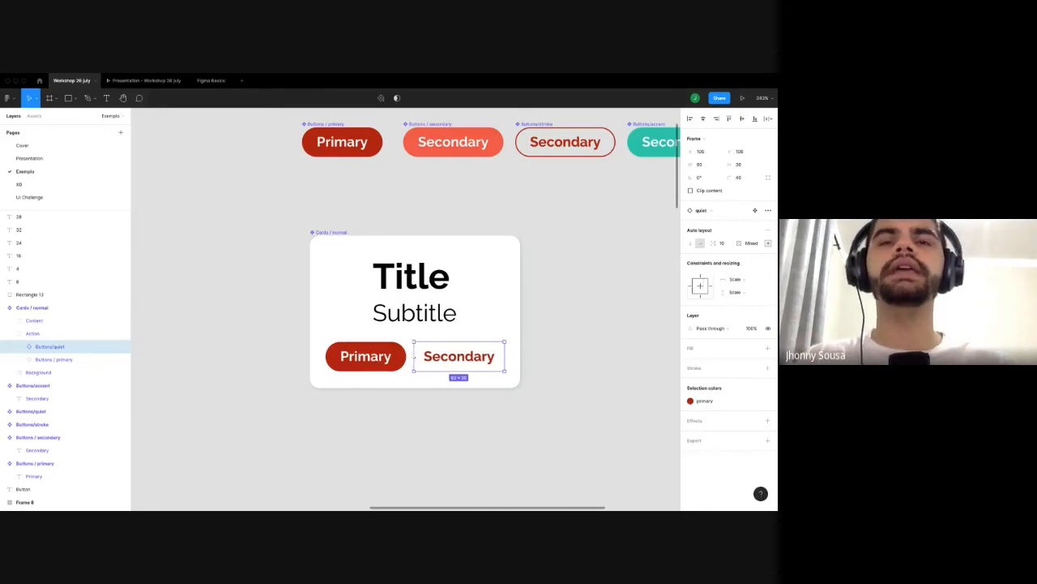
shift+click(386, 358)
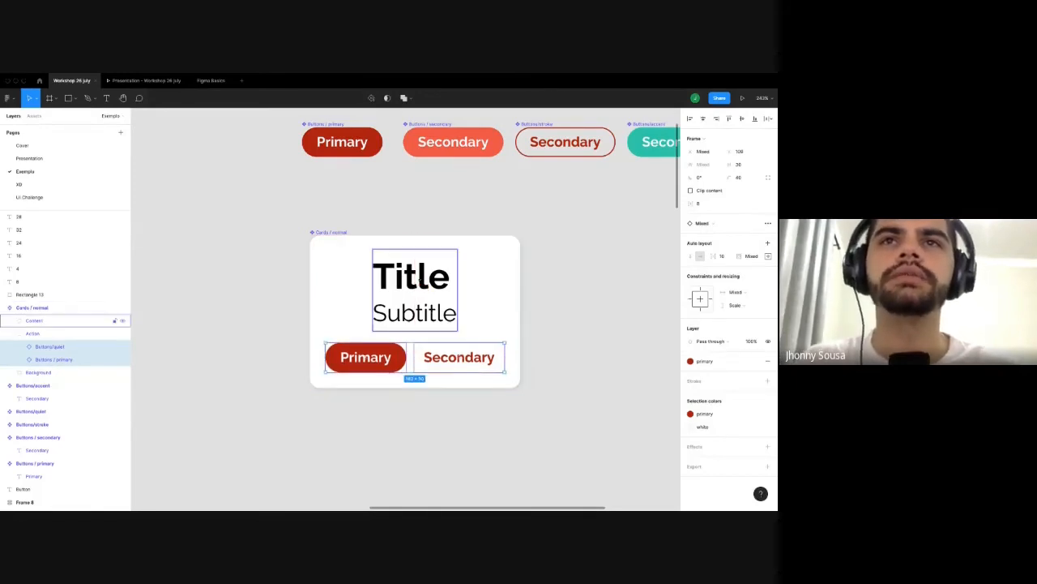
Nudge the card's Title and Subtitle content group down to Y 16, measuring its distances to the card edges and buttons.
click(420, 280)
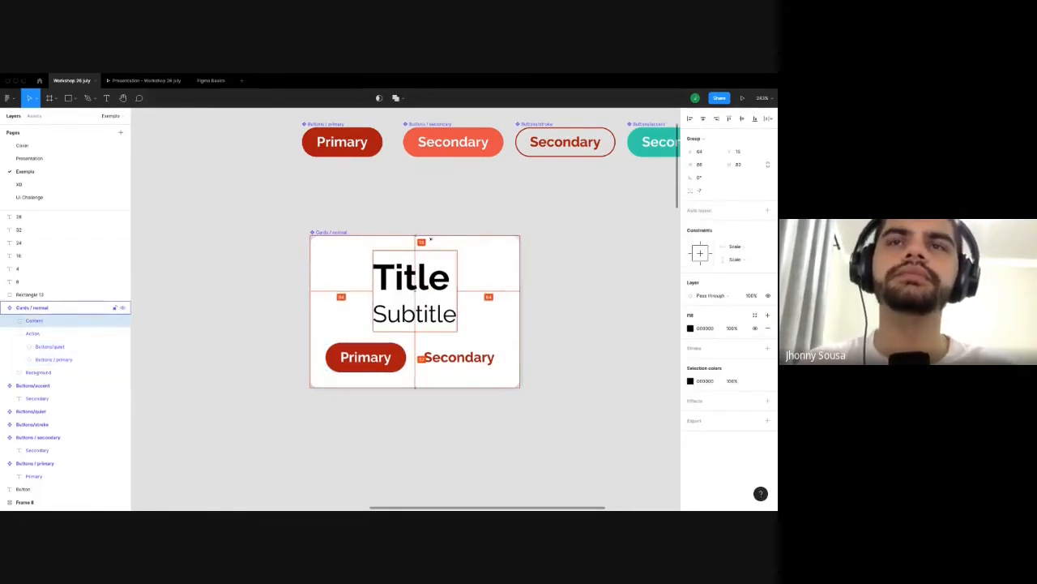
key(Down)
key(Down)
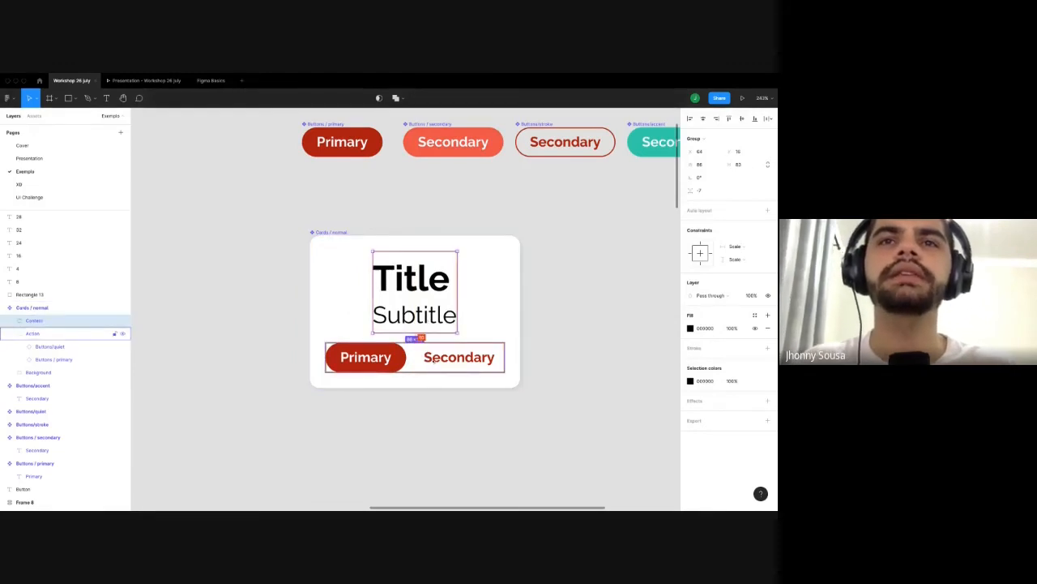
scroll(434, 360, down, 5)
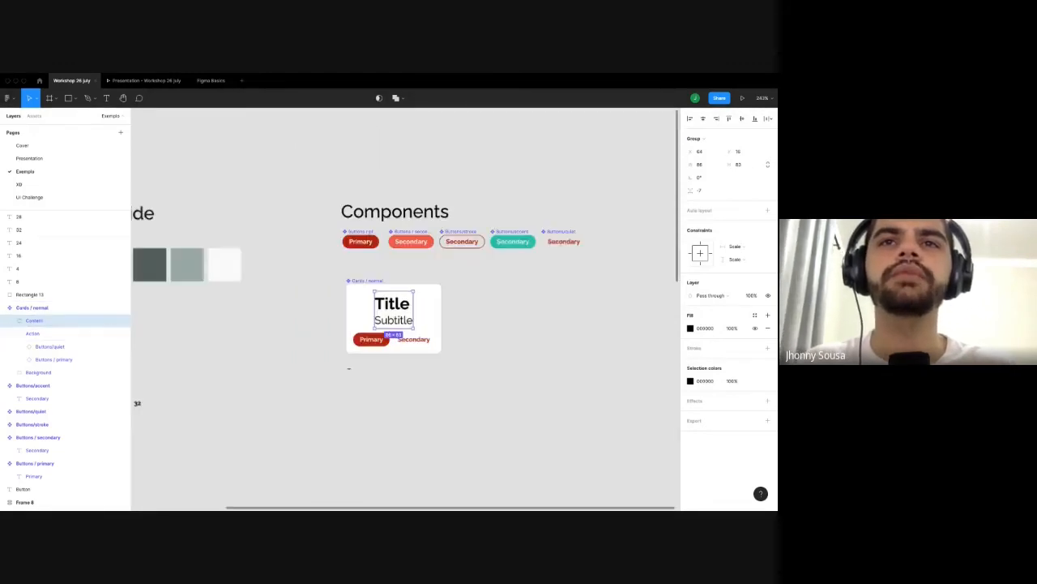
click(406, 374)
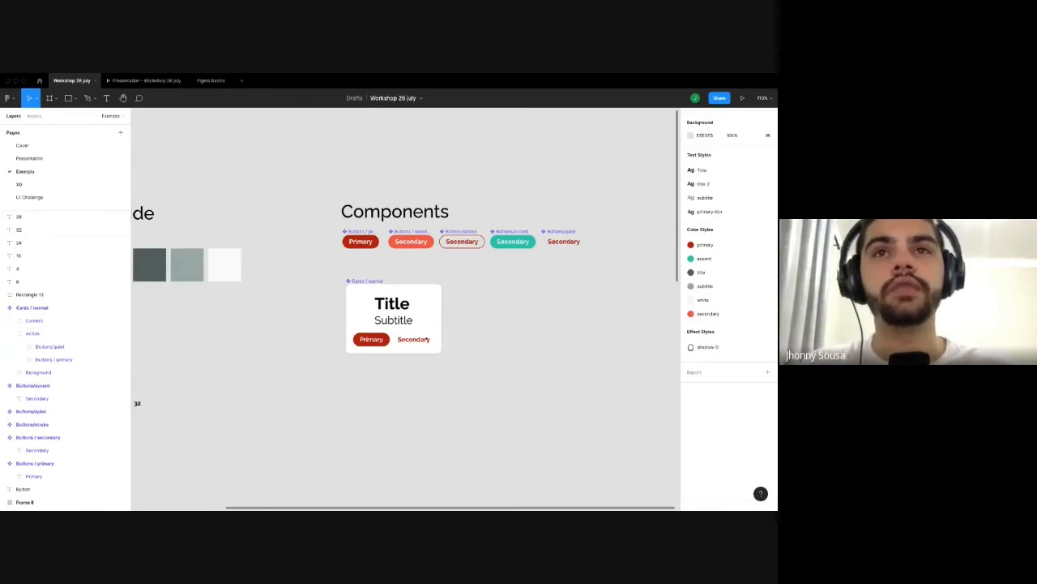
Duplicate the "4" spacing label, place the copy below and between 8 and 16, and change its text to 12.
scroll(418, 311, down, 3)
scroll(338, 389, down, 2)
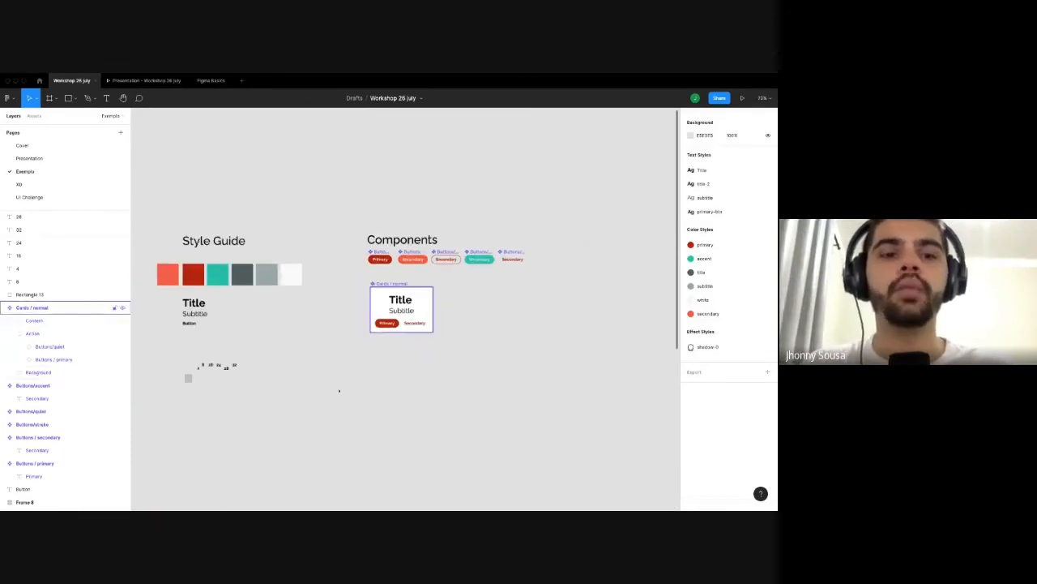
scroll(348, 403, down, 1)
scroll(348, 404, down, 2)
scroll(293, 288, up, 5)
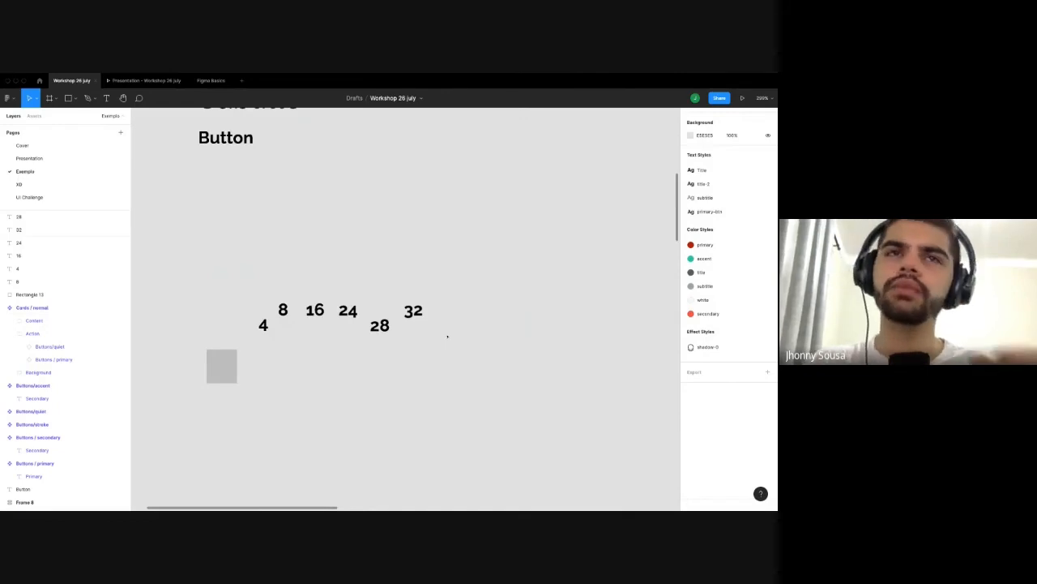
drag(246, 286, 448, 336)
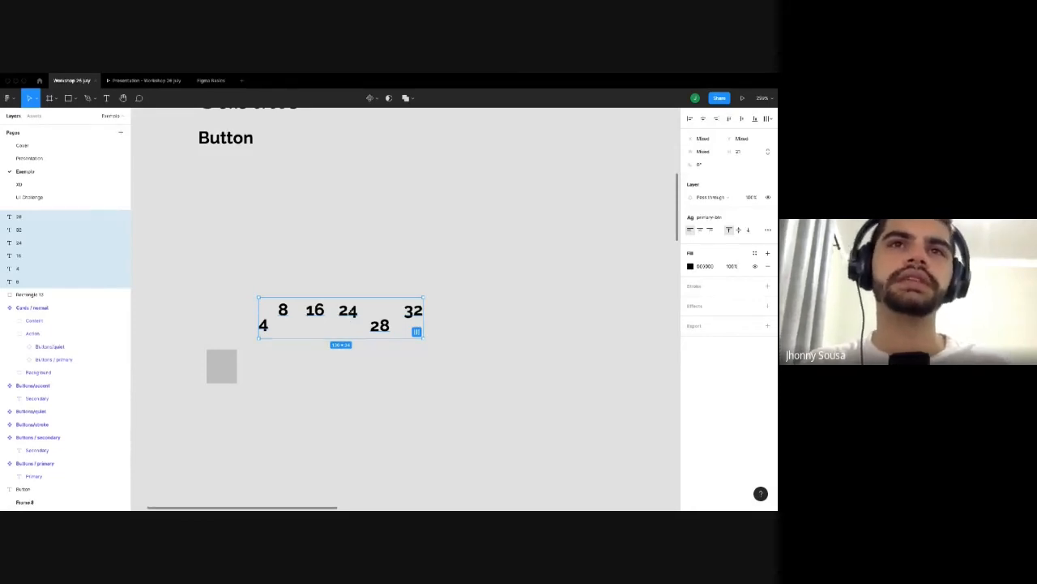
key(Escape)
scroll(273, 317, up, 3)
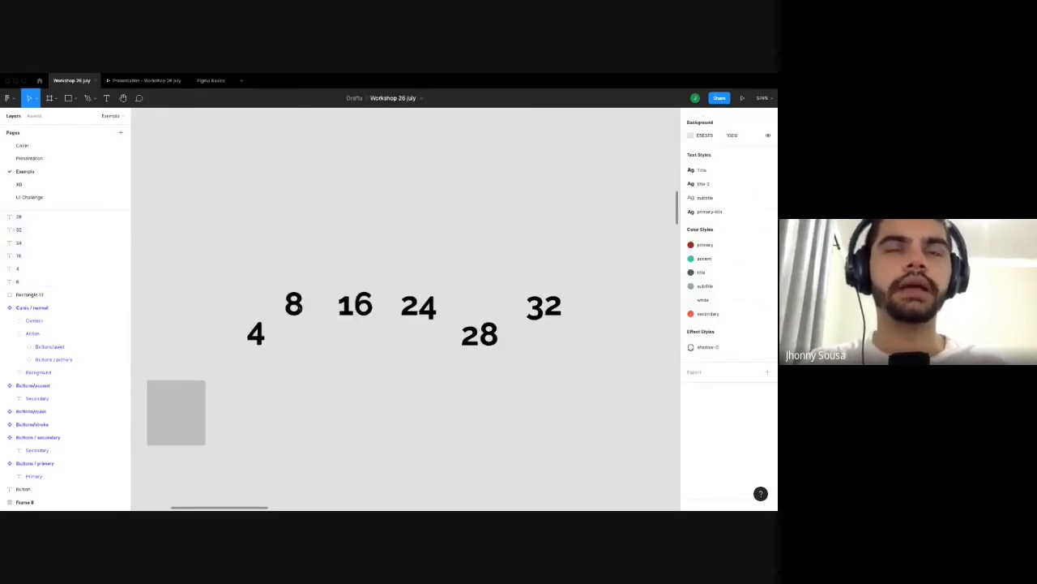
drag(256, 334, 303, 350)
double_click(318, 332)
text(12)
key(Escape)
click(304, 350)
ctrl+scroll(304, 350, down, 3)
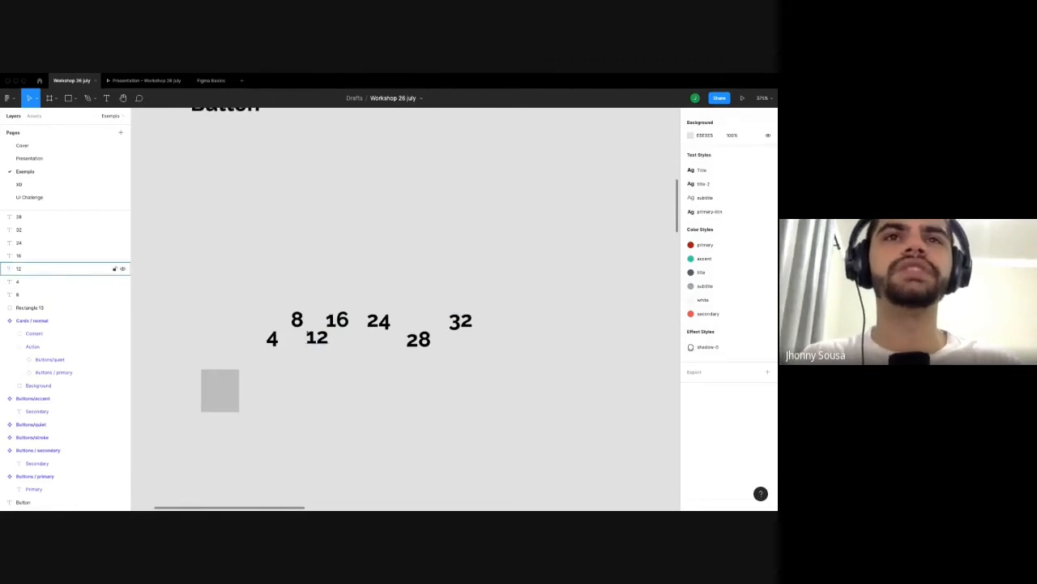
ctrl+scroll(313, 329, down, 1)
ctrl+scroll(312, 336, down, 10)
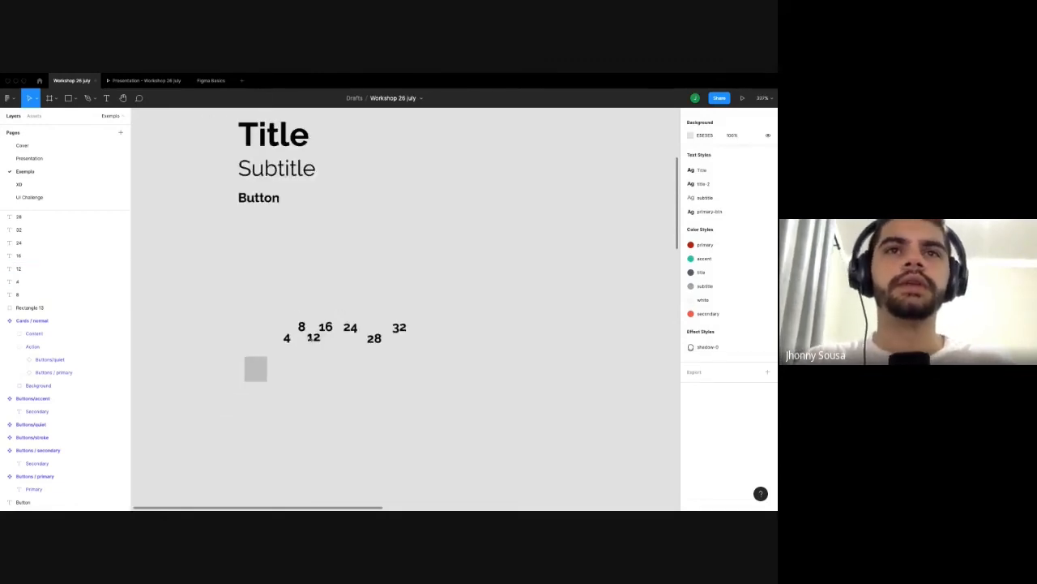
scroll(408, 409, down, 5)
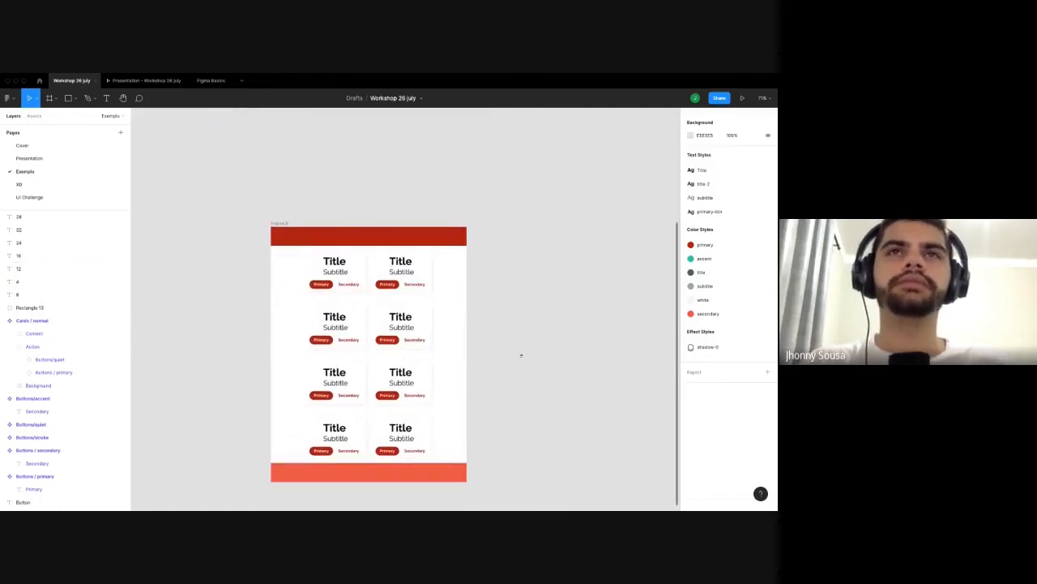
scroll(521, 355, up, 5)
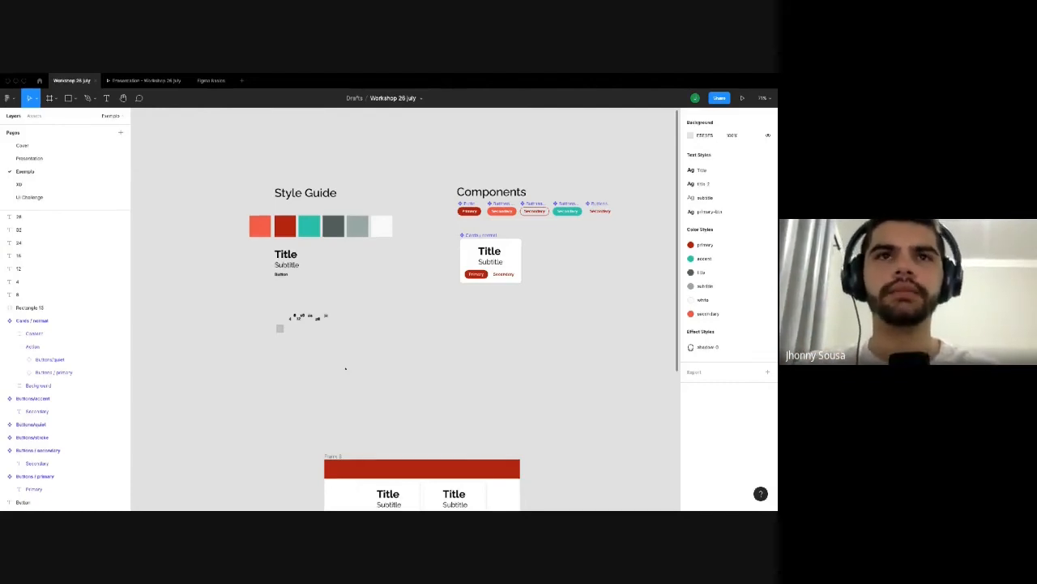
Move the Action button group in the Cards / normal component against the card's left edge and restore its position.
click(486, 272)
scroll(514, 258, up, 5)
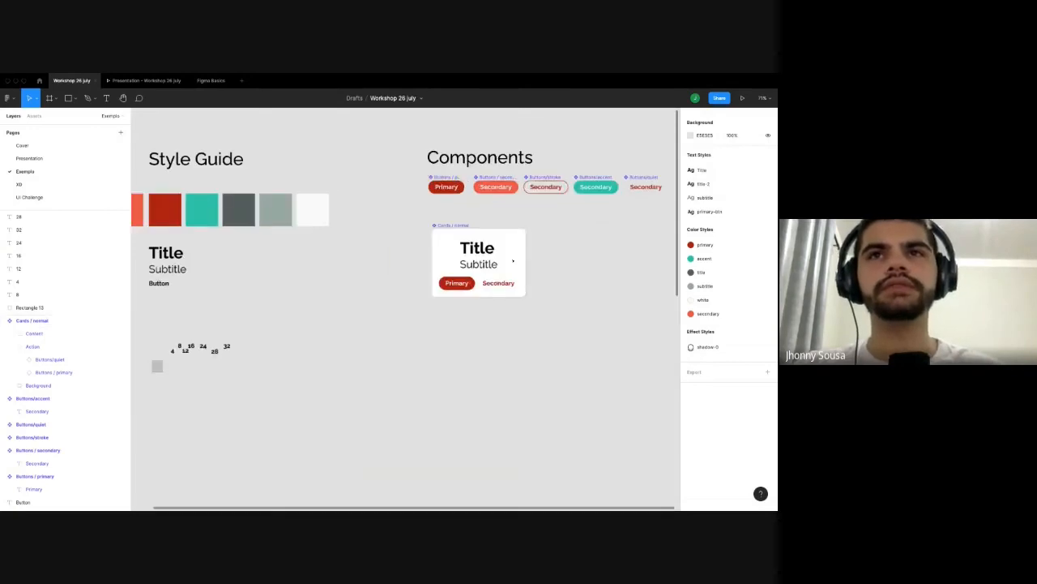
double_click(418, 301)
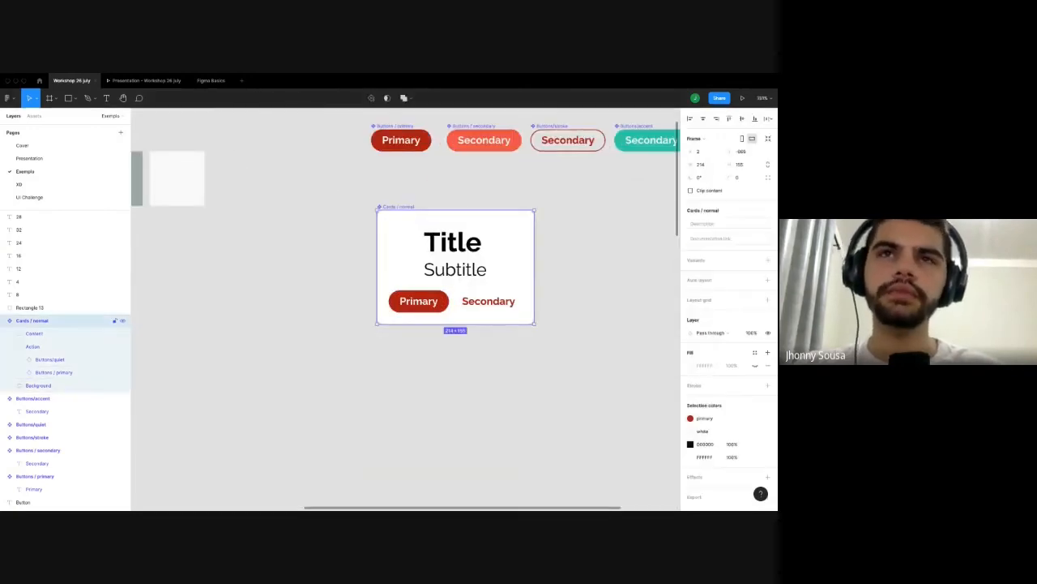
drag(418, 301, 407, 301)
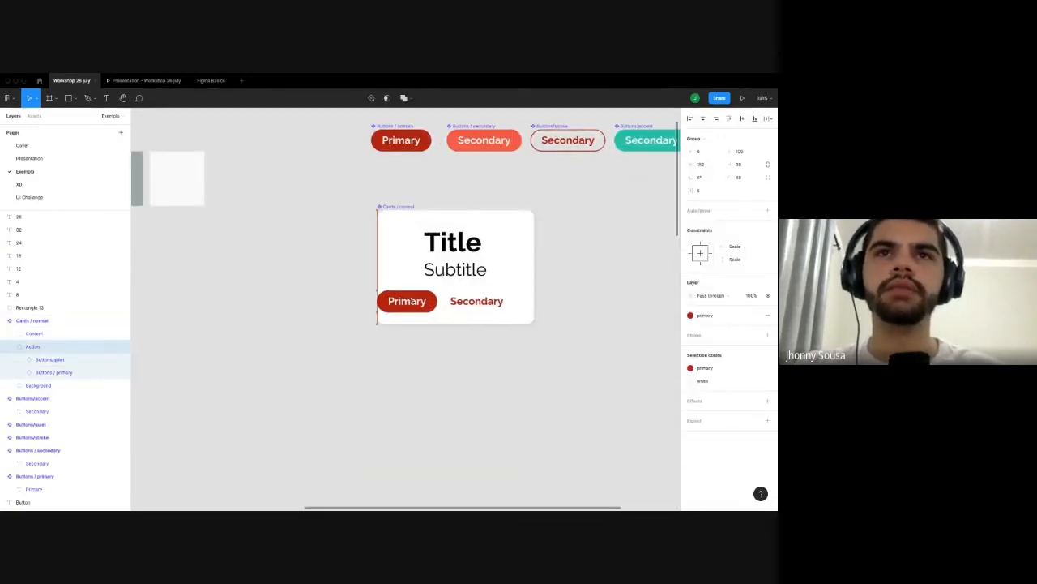
click(383, 359)
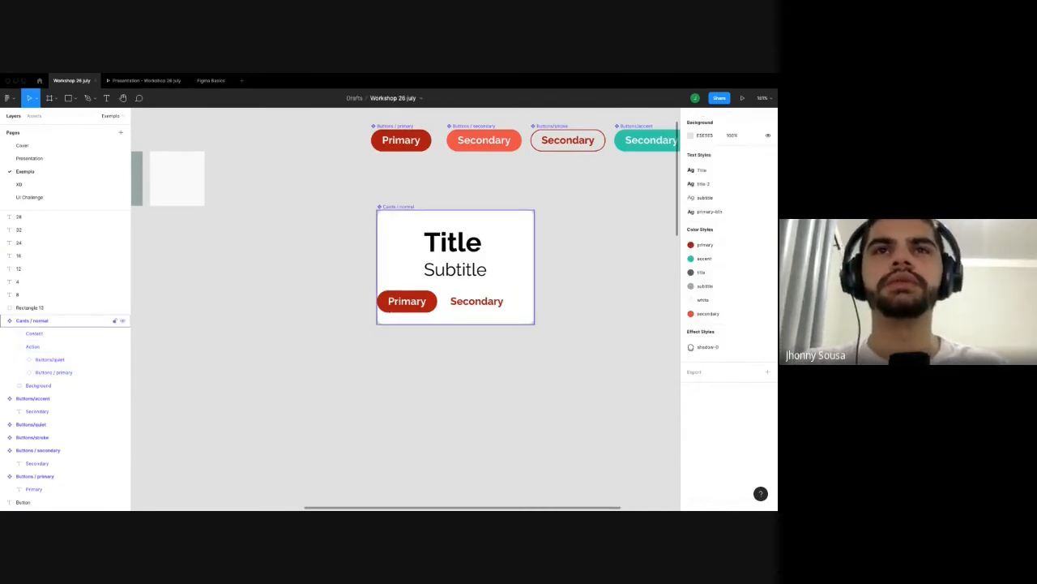
double_click(389, 309)
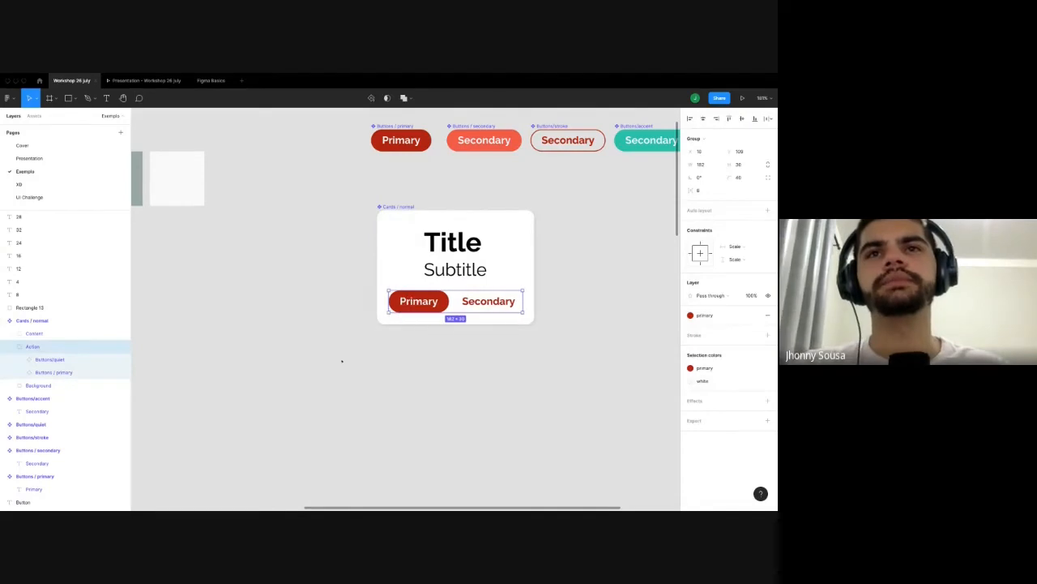
Examine the page mockup's card grid and the auto layout settings of its third card row.
scroll(457, 280, up, 2)
scroll(457, 279, down, 5)
scroll(406, 363, down, 2)
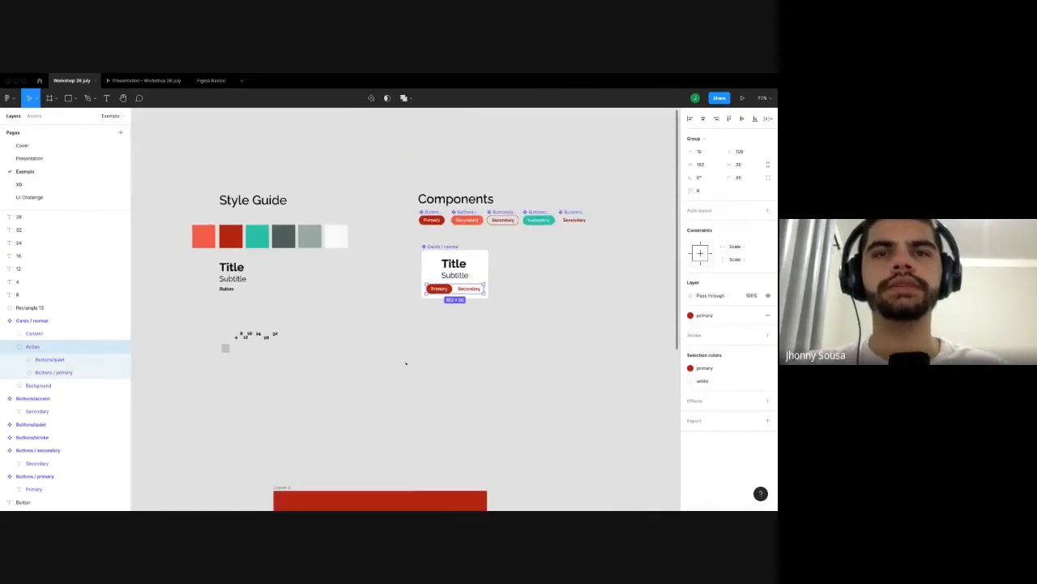
click(551, 409)
scroll(543, 364, down, 8)
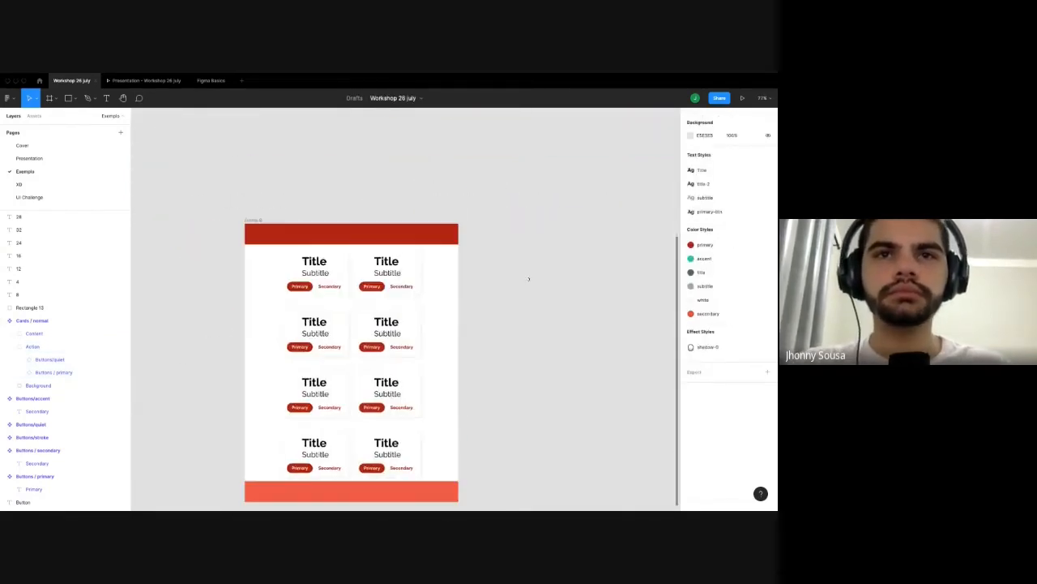
scroll(530, 340, left, 1)
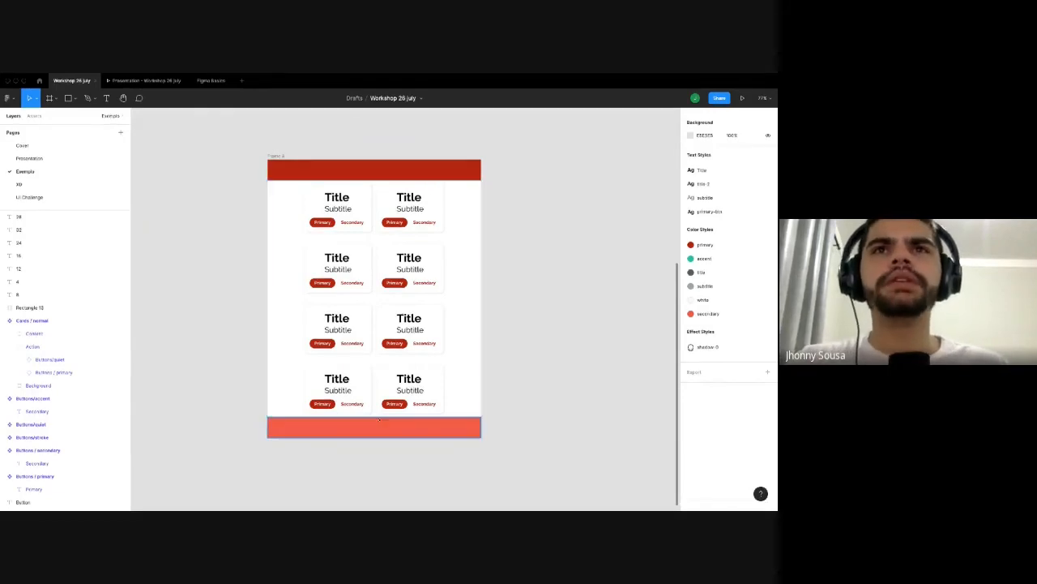
click(386, 339)
click(385, 339)
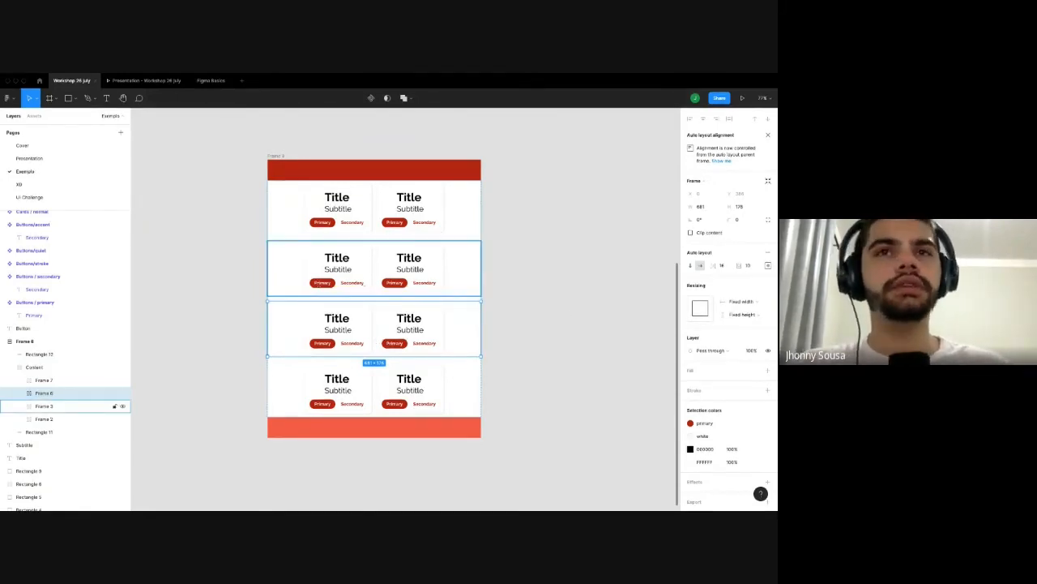
click(228, 309)
Rename the page mockup's outer frame, Frame 8, as Site.
click(357, 430)
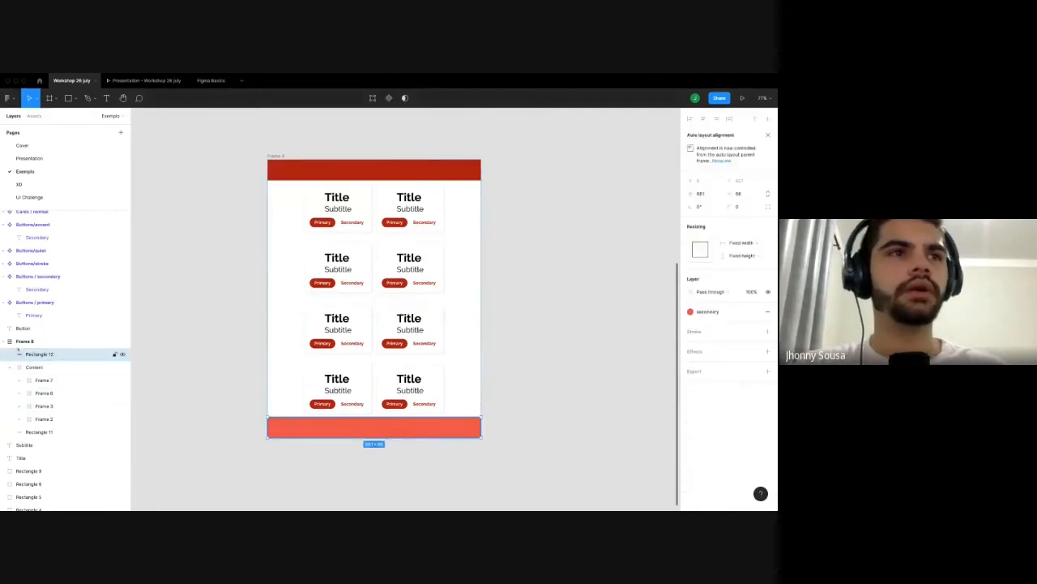
click(10, 341)
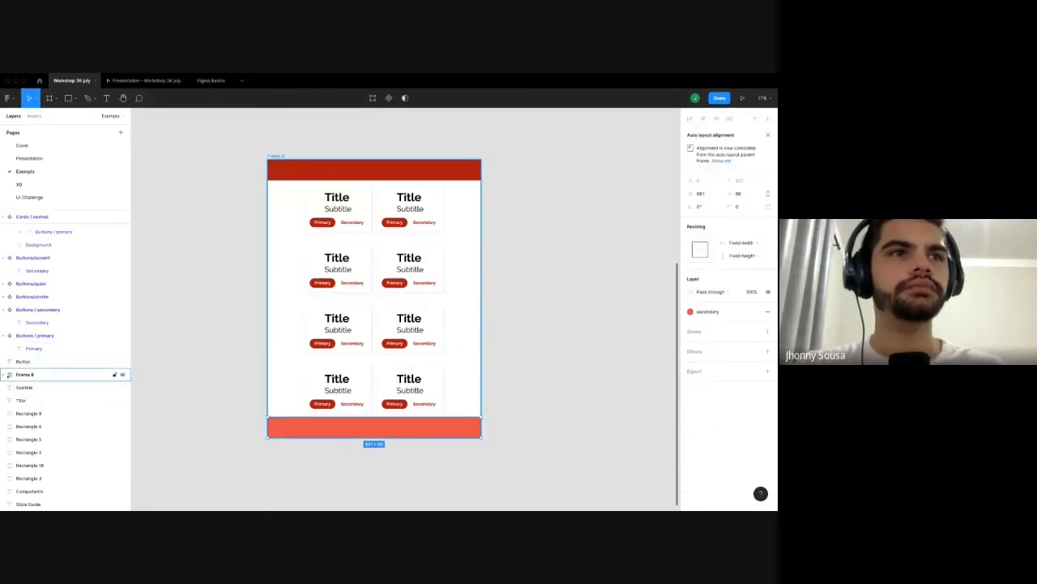
click(26, 376)
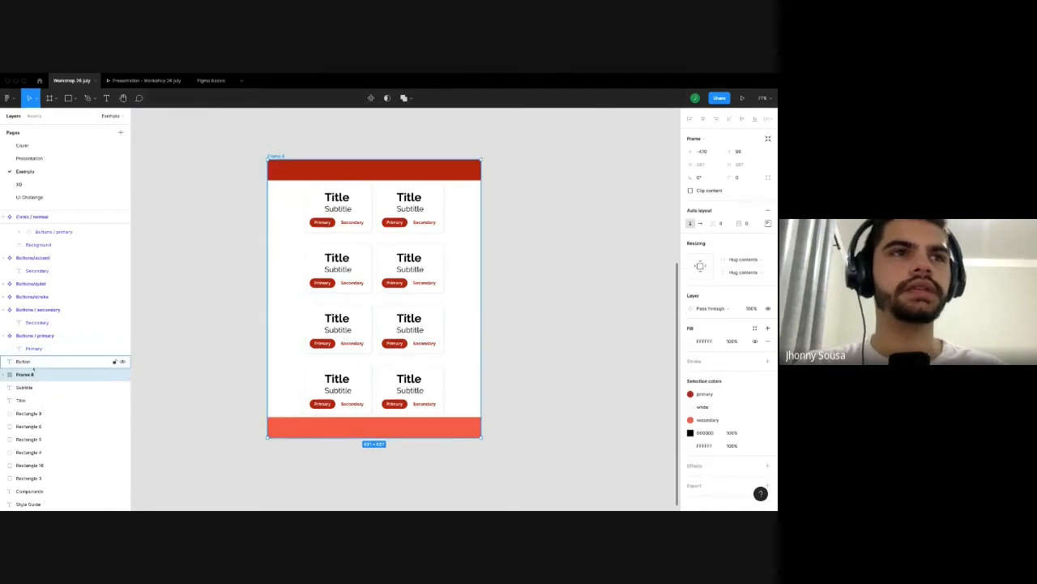
double_click(26, 374)
text(Site)
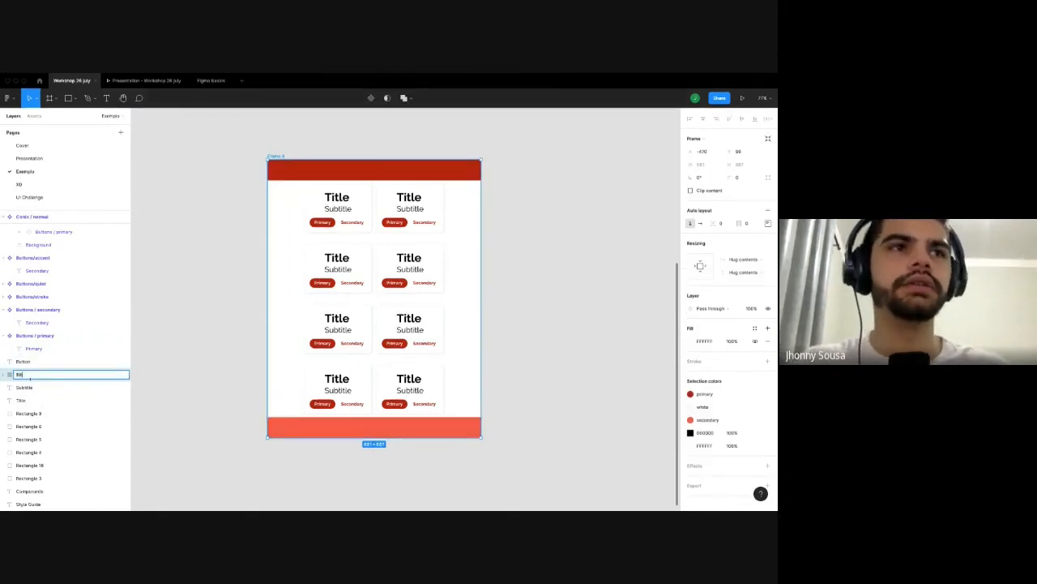
key(Return)
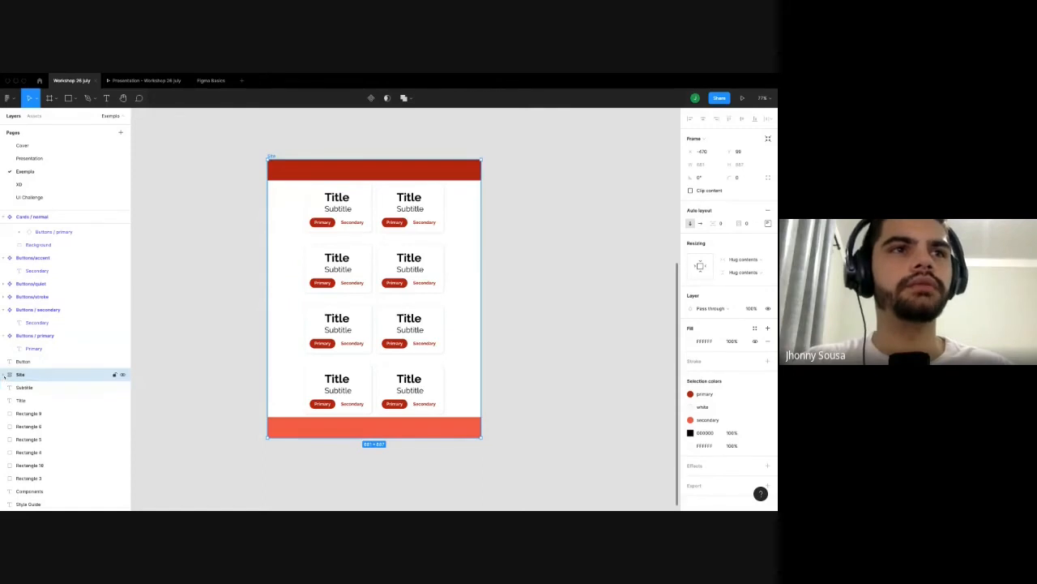
Rename the coral rectangle at the end of the Site frame as Footer.
click(10, 375)
click(39, 387)
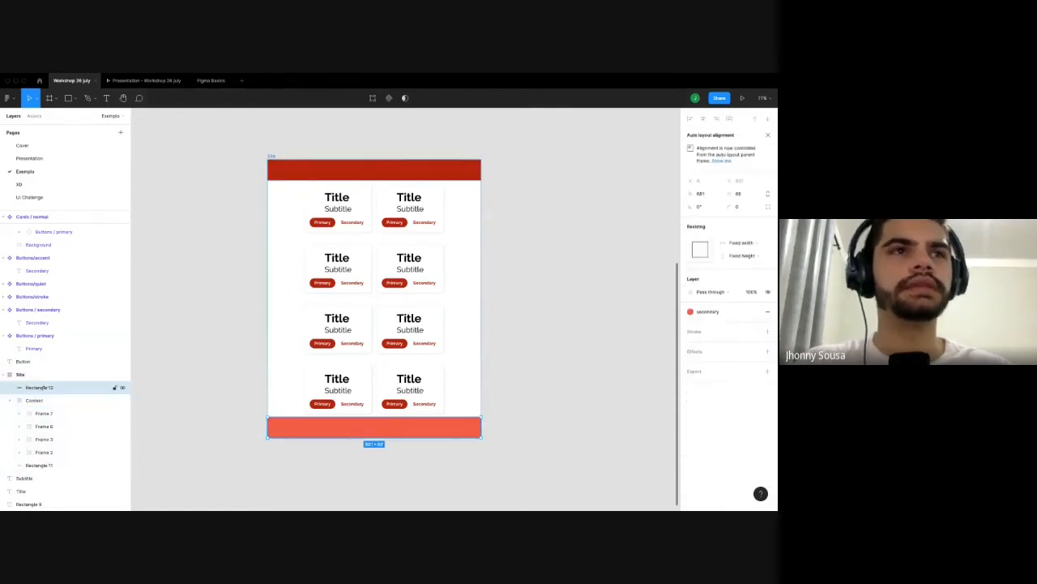
double_click(44, 387)
text(Footer)
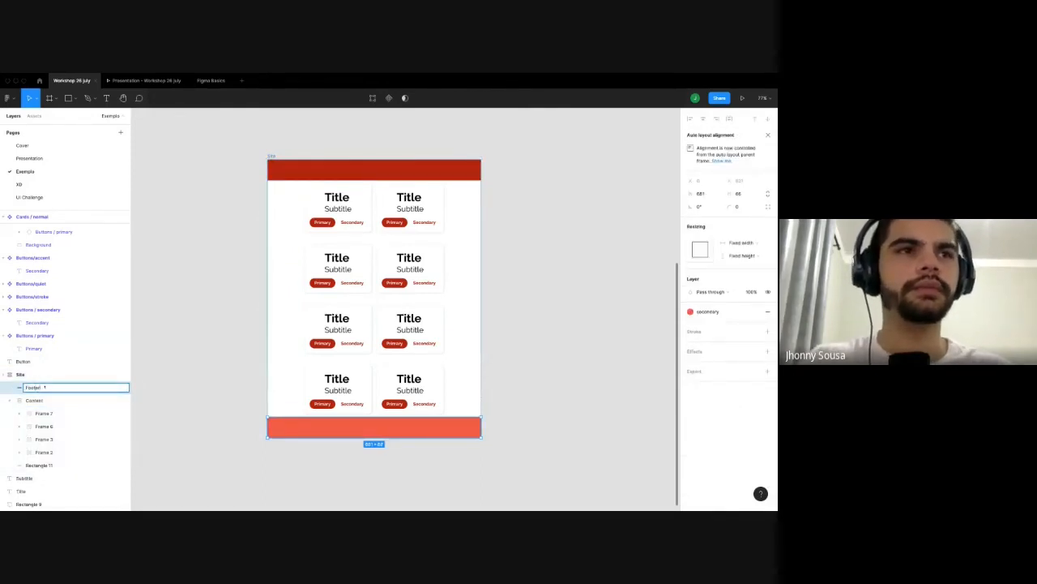
key(Return)
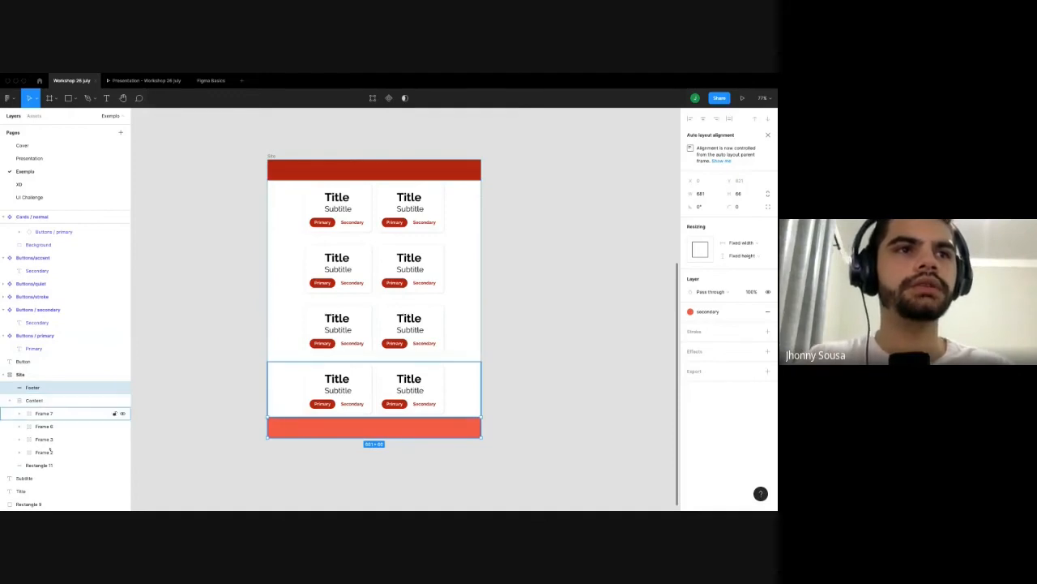
Rename the dark red rectangle above the card rows as Header and collapse the Content layer.
double_click(46, 465)
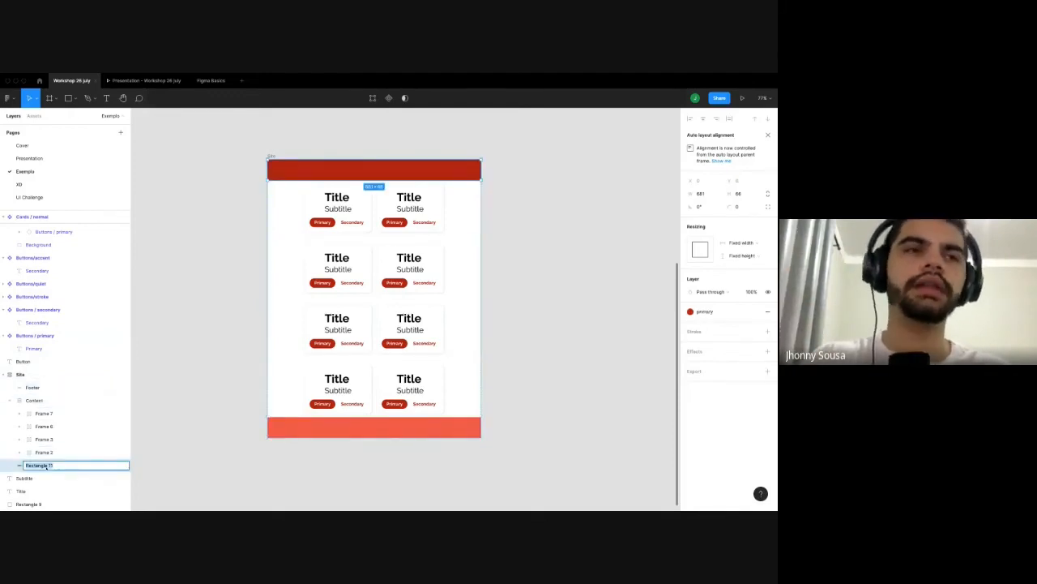
text(Header)
key(Return)
click(10, 400)
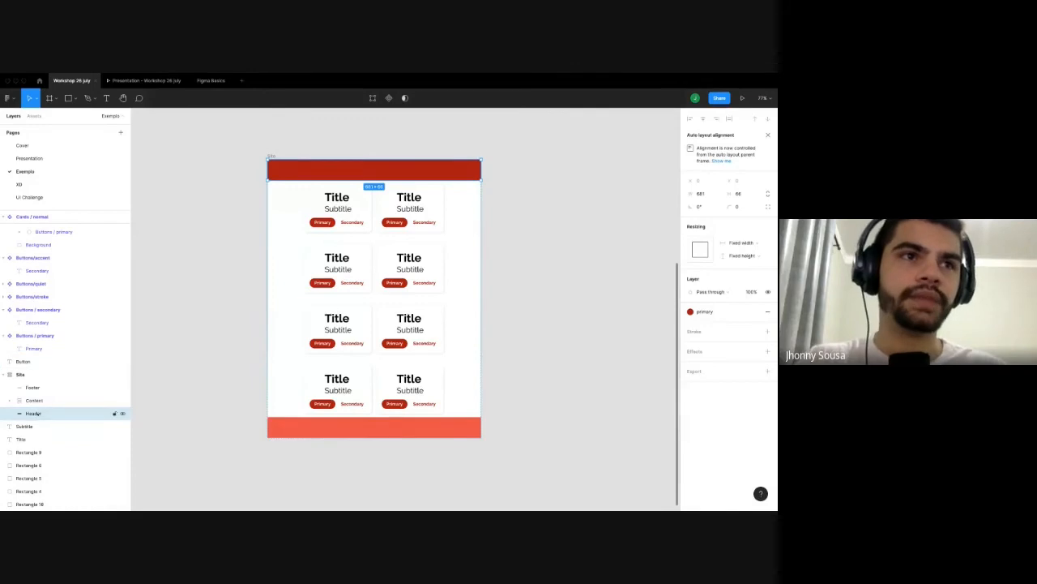
Reorder the Header below the Footer in the Site frame's auto layout and return it above the Content.
drag(38, 388, 55, 389)
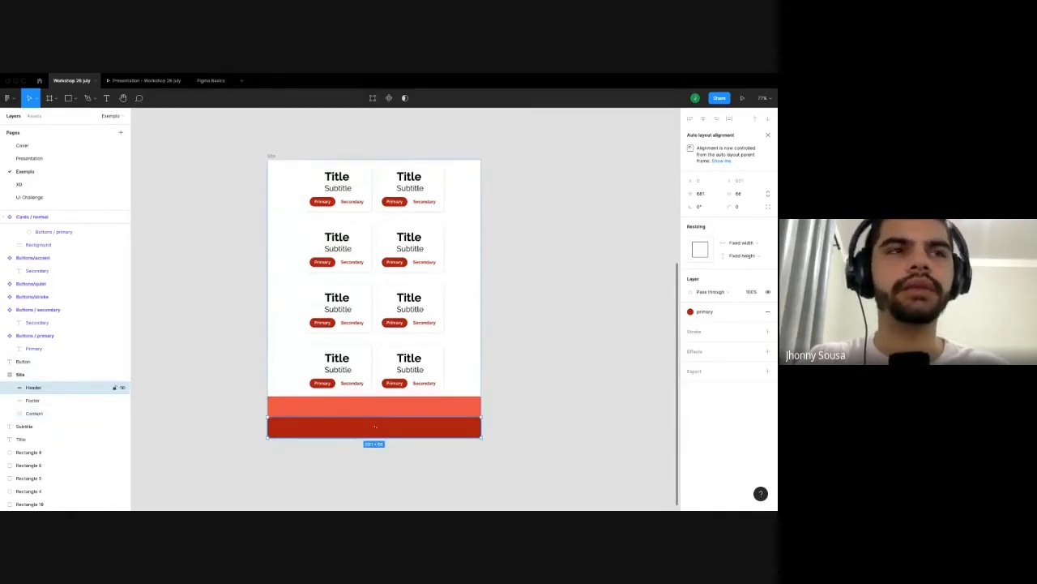
key(Up)
key(Up)
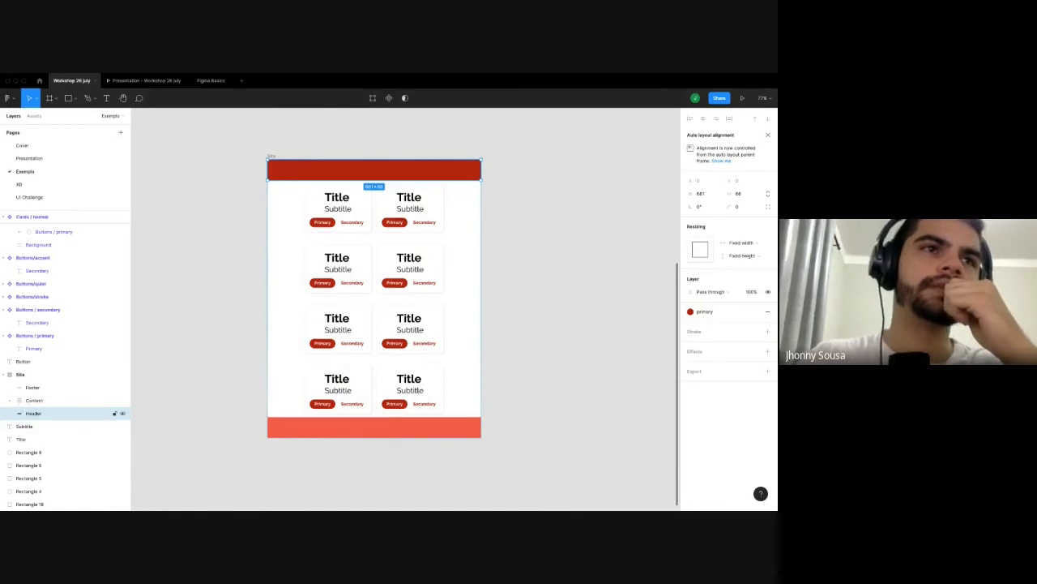
Select the Site frame and move it lower and farther right on the canvas, to about X -338, Y 636.
click(106, 374)
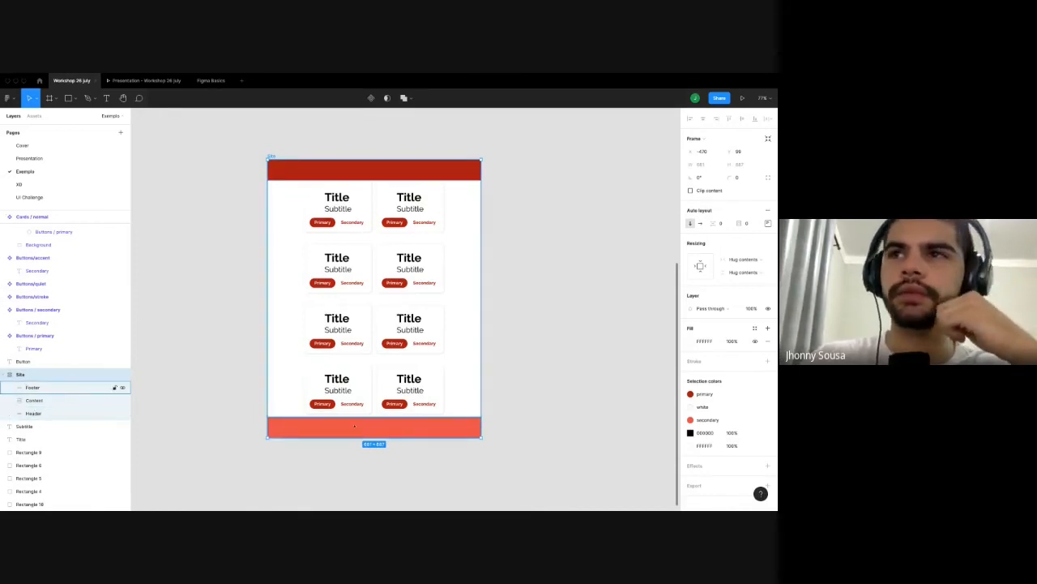
click(720, 223)
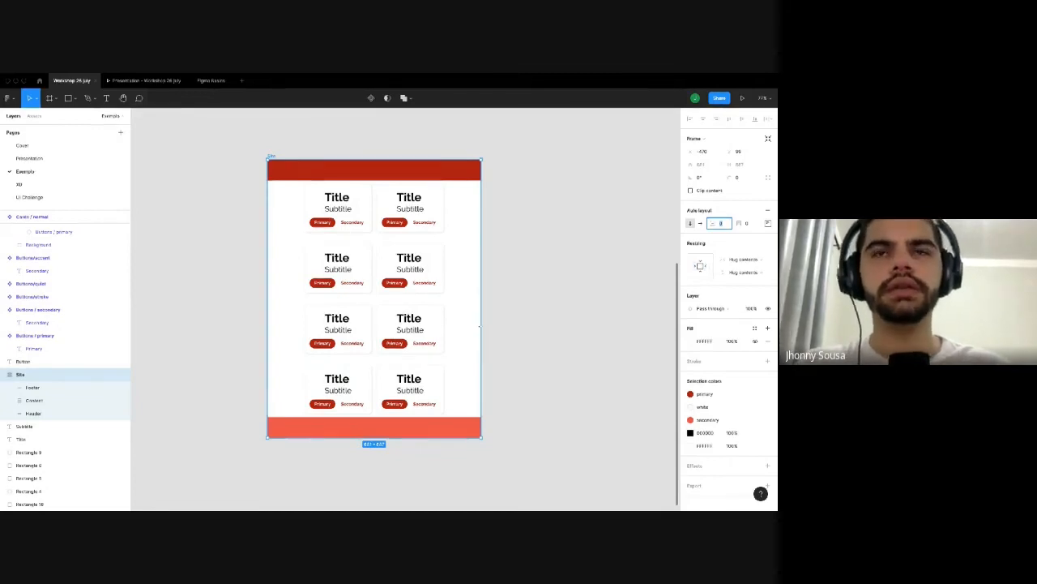
scroll(514, 305, up, 5)
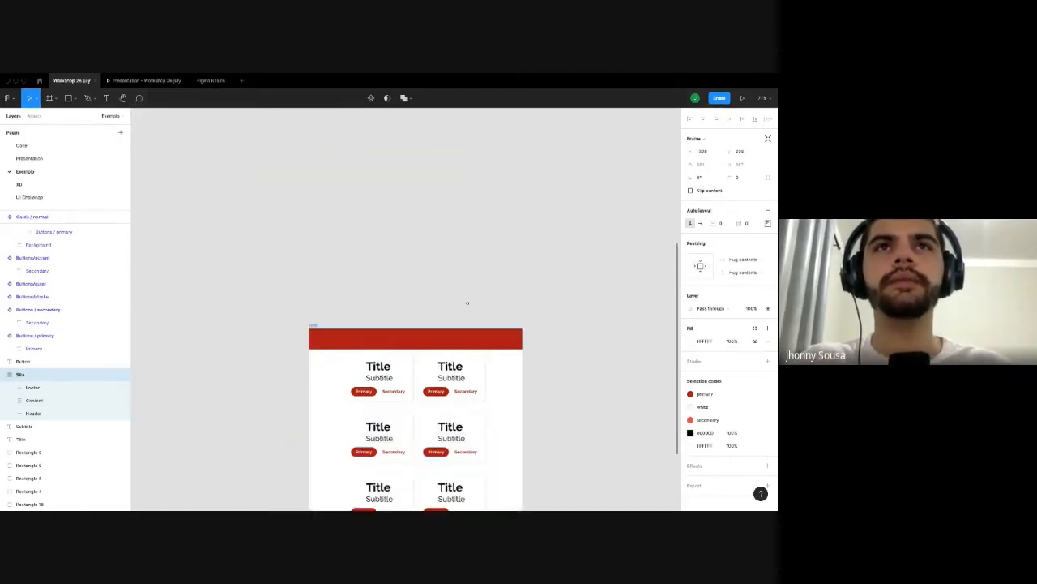
Paste a copy of the 32 spacing label, change its text to 48, and place it beneath the 4 label.
scroll(400, 269, up, 10)
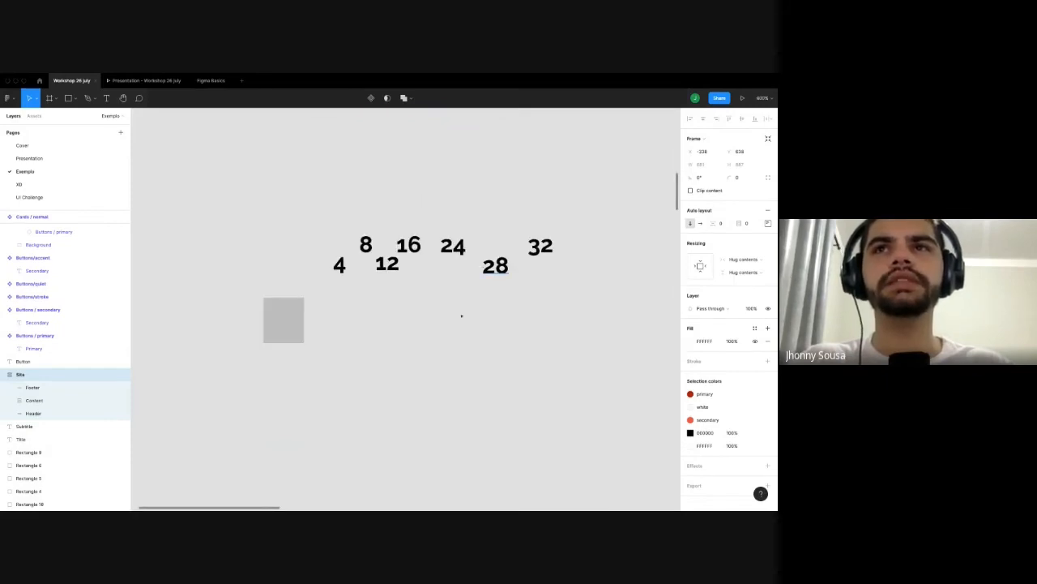
key(ctrl+v)
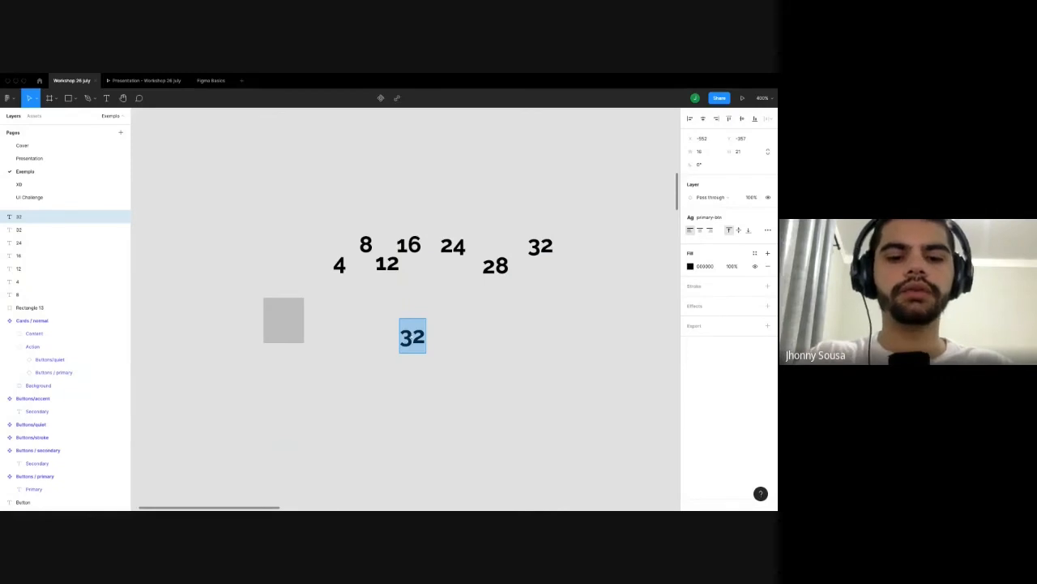
text(48)
key(Escape)
drag(413, 336, 353, 344)
scroll(286, 312, down, 4)
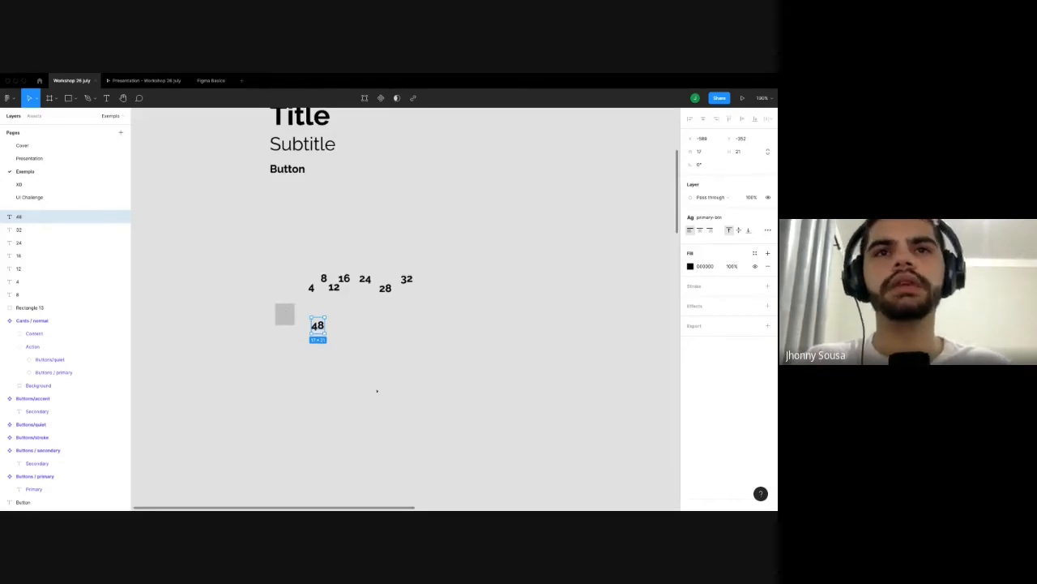
Set the Site frame's auto layout spacing between items to 48.
scroll(377, 390, down, 15)
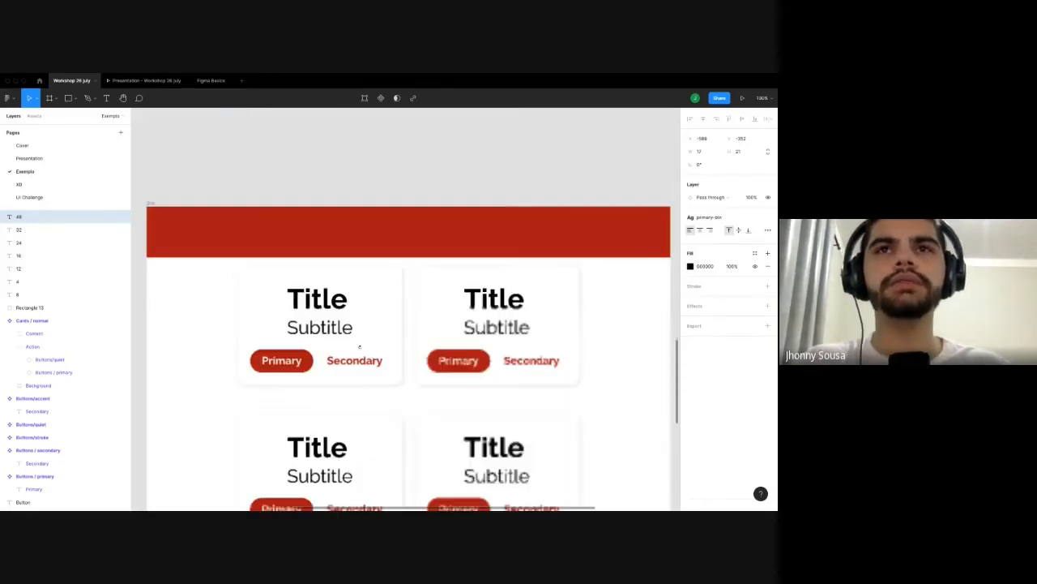
scroll(360, 346, down, 3)
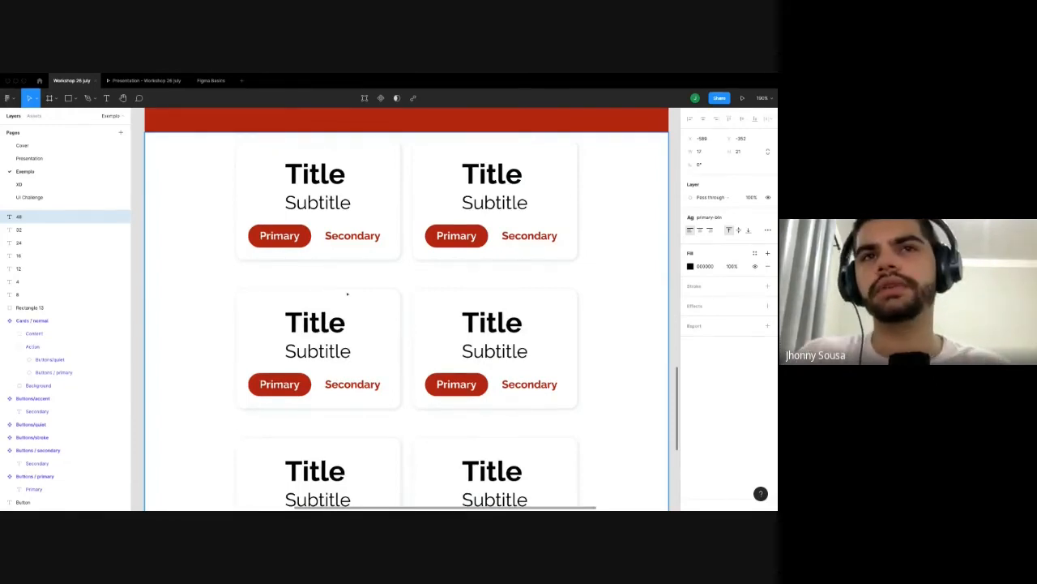
scroll(347, 294, down, 1)
scroll(347, 294, down, 5)
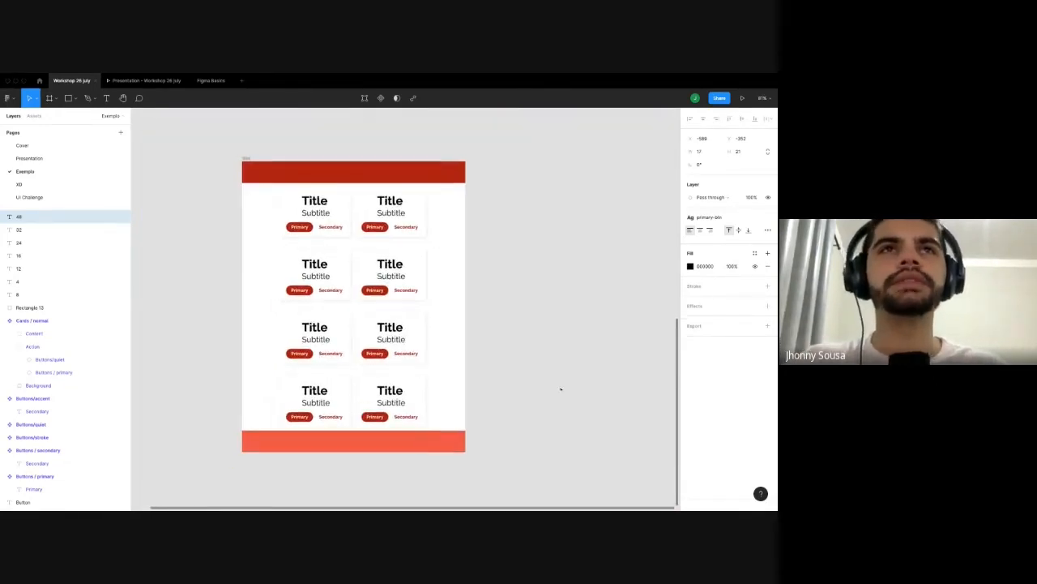
click(287, 176)
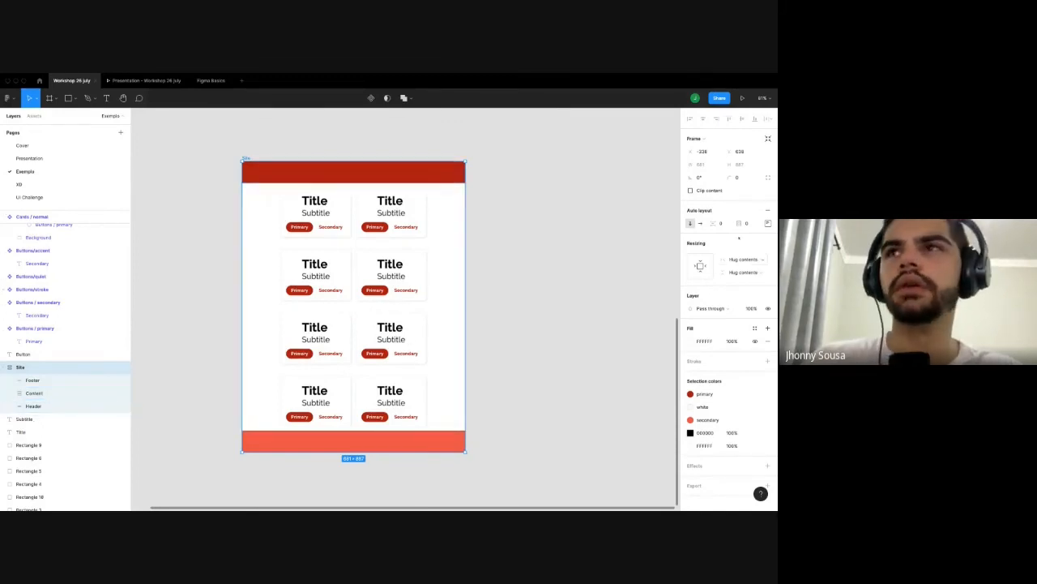
click(721, 223)
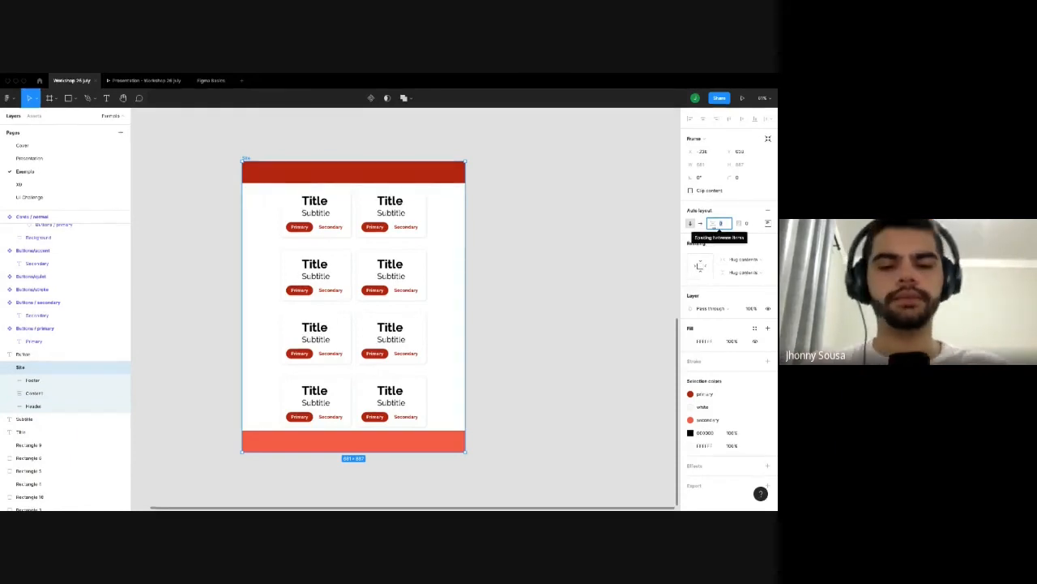
text(24)
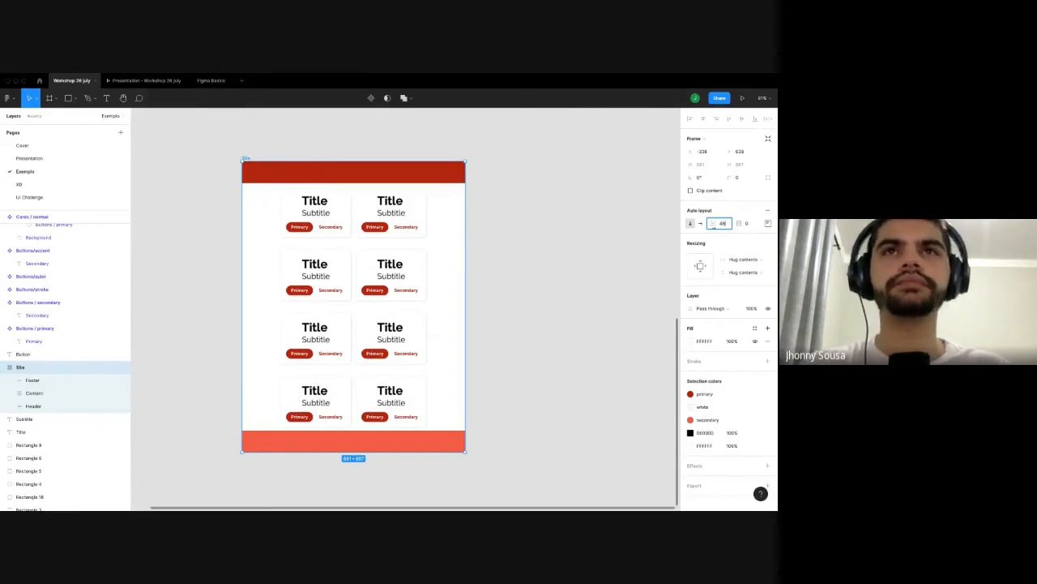
key(Return)
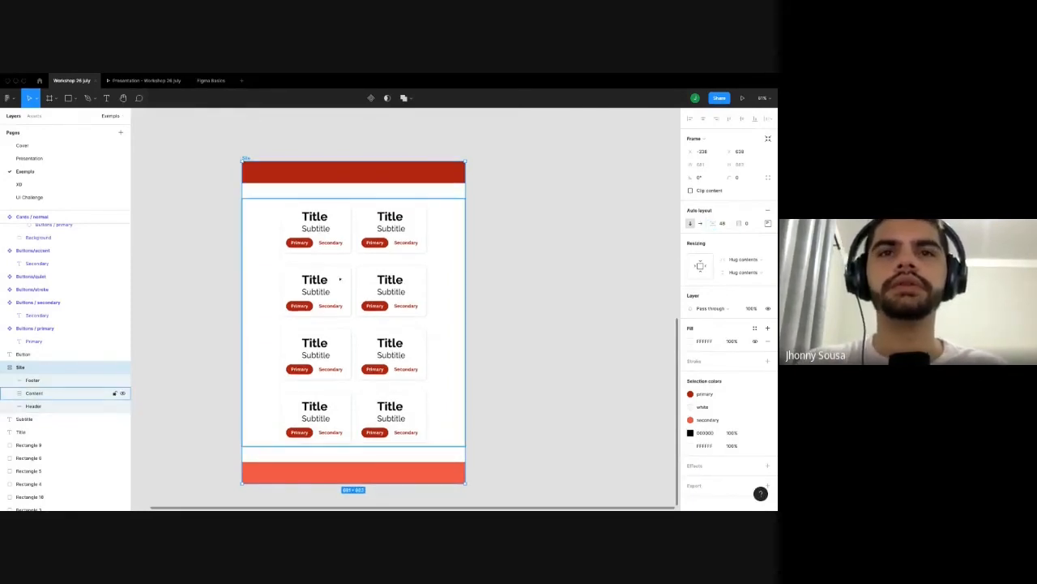
Paste several copies of the fourth card row into the Content frame, below the existing rows.
scroll(362, 324, down, 2)
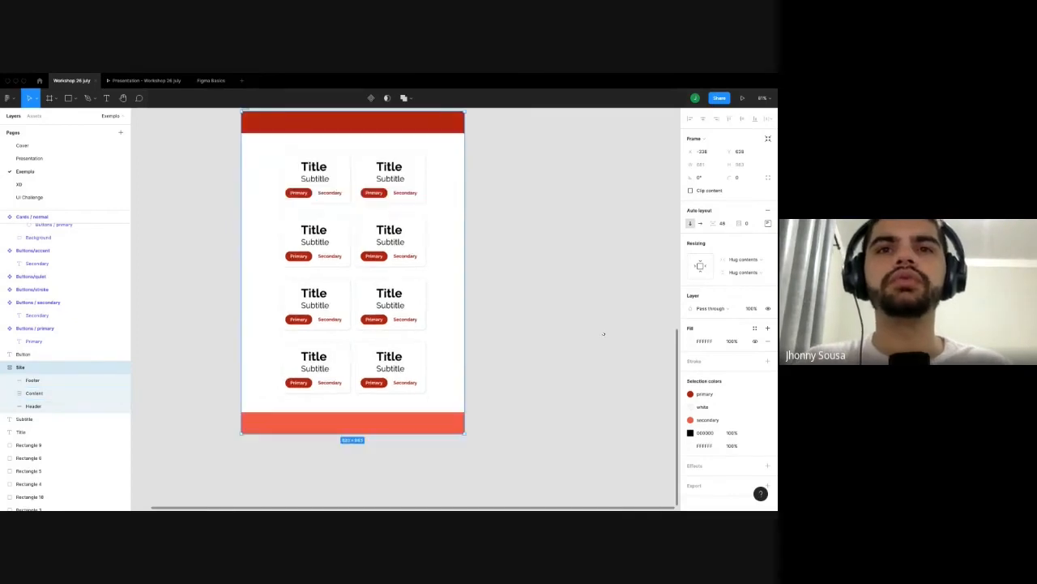
click(384, 372)
key(Return)
click(521, 301)
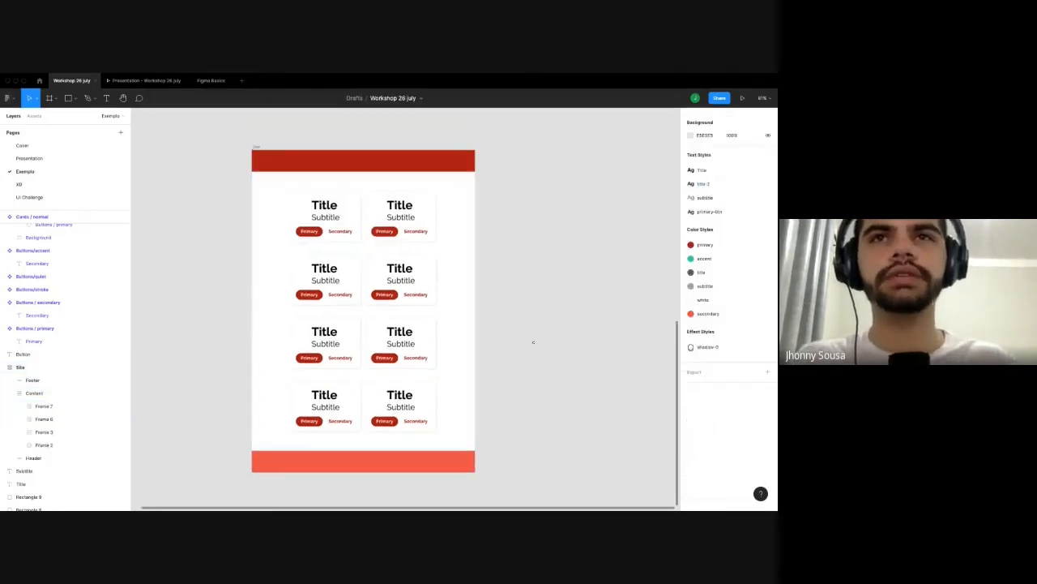
click(413, 394)
click(413, 394)
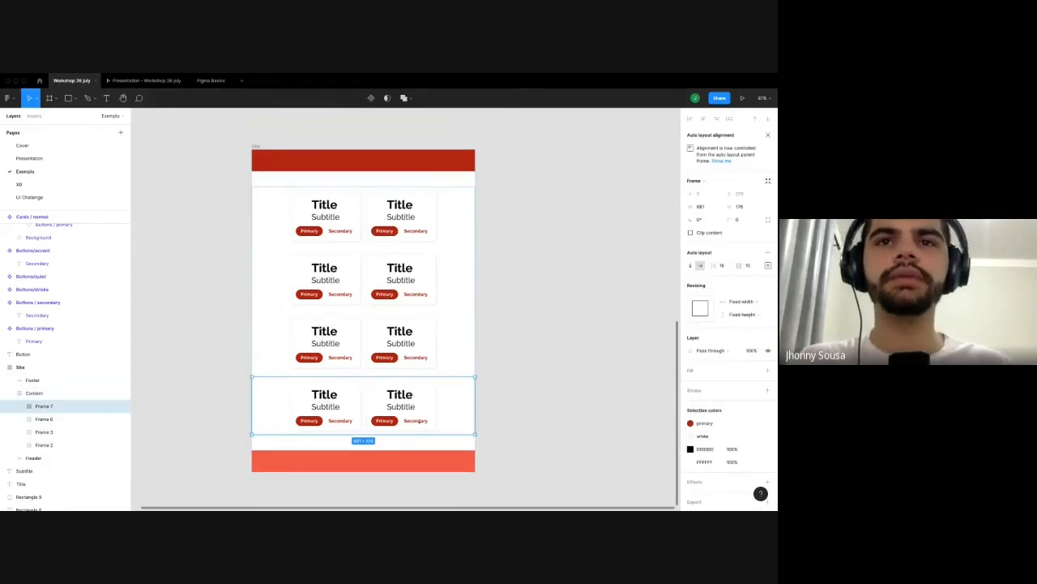
key(ctrl+v)
scroll(487, 364, down, 1)
scroll(498, 348, down, 2)
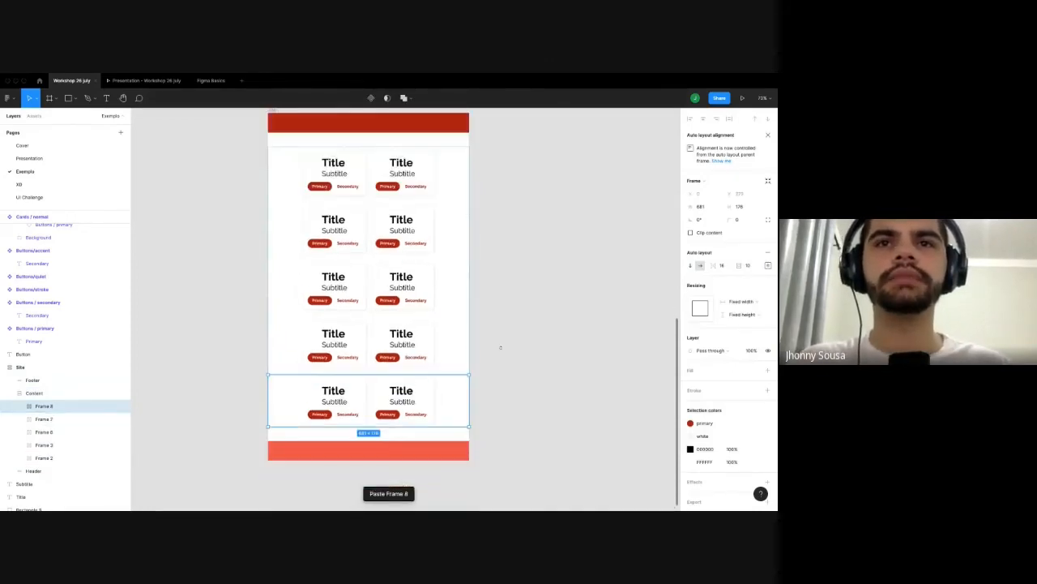
key(ctrl+v)
scroll(500, 335, down, 1)
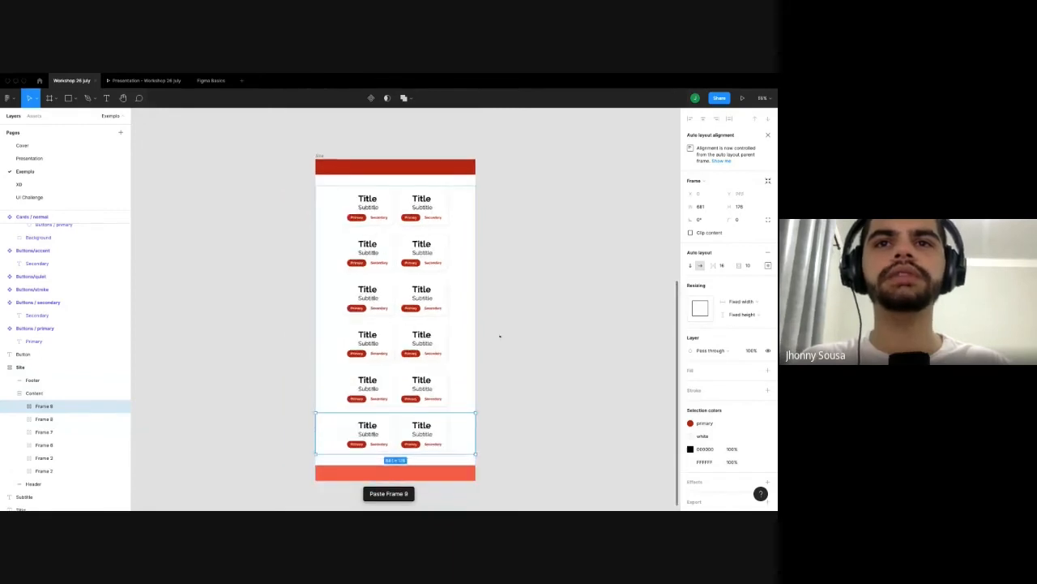
key(ctrl+v)
scroll(468, 301, down, 5)
key(ctrl+v)
key(ctrl+v)
key(ctrl+v)
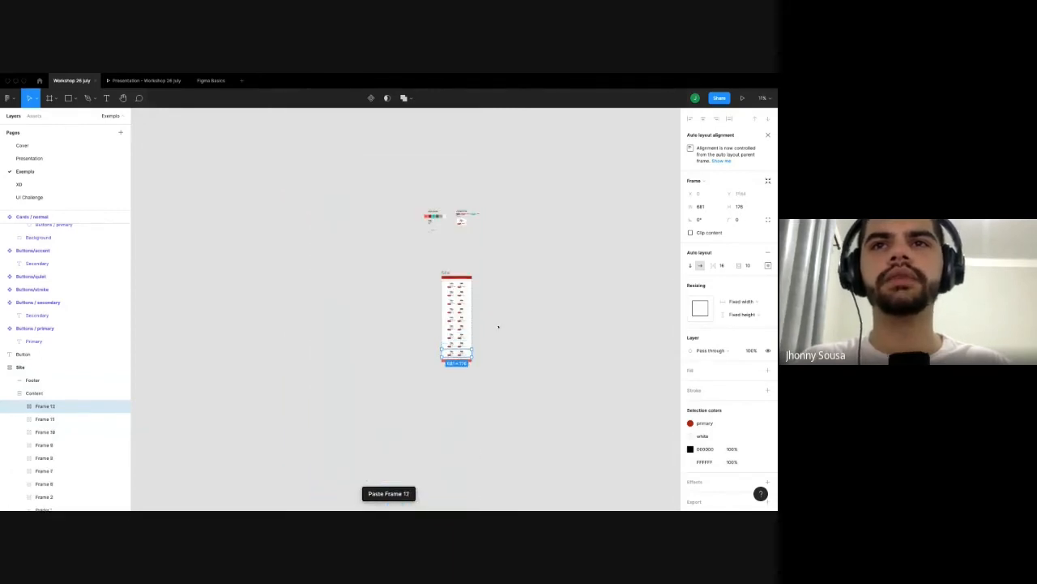
Undo all of the pasted card rows in the Content frame.
key(ctrl+z)
key(ctrl+z)
key(ctrl+z)
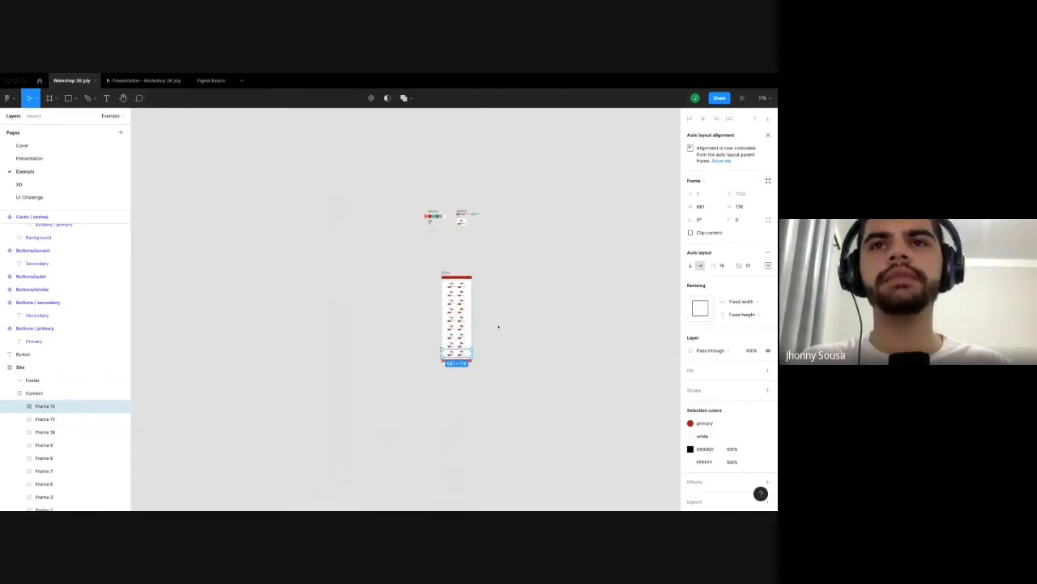
scroll(500, 316, up, 3)
scroll(480, 318, up, 3)
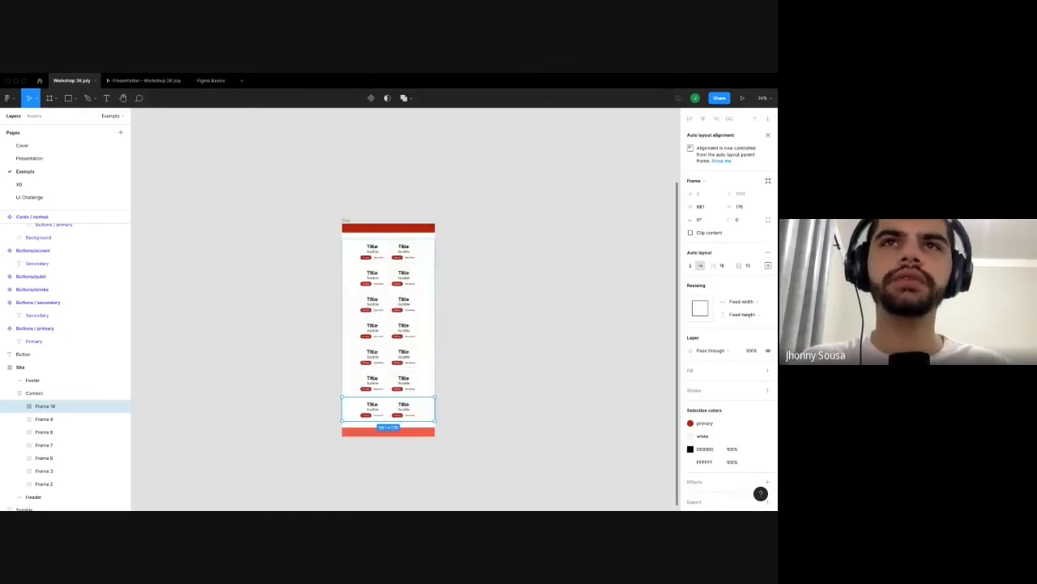
scroll(401, 430, up, 5)
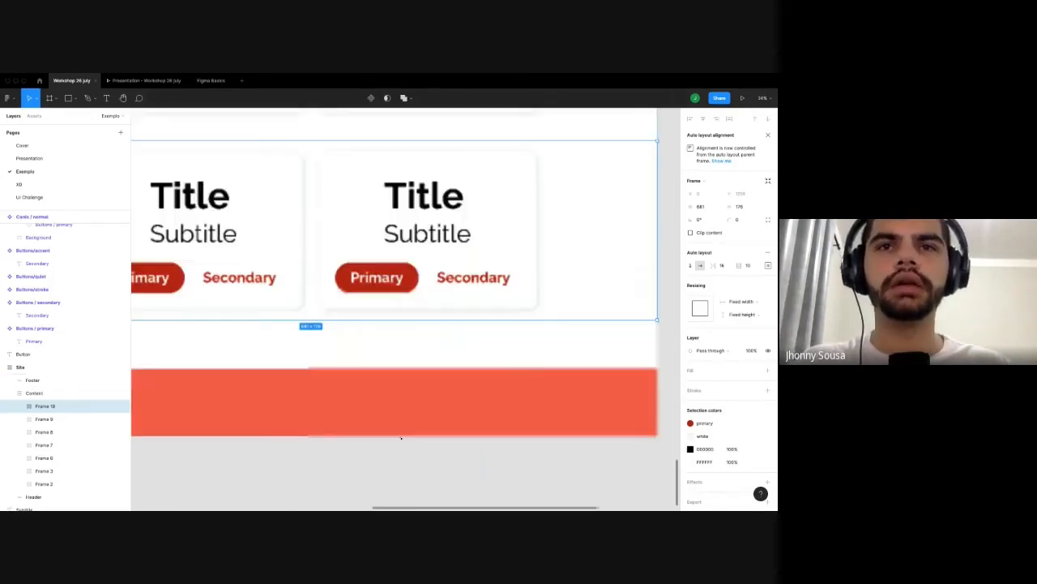
scroll(406, 420, down, 4)
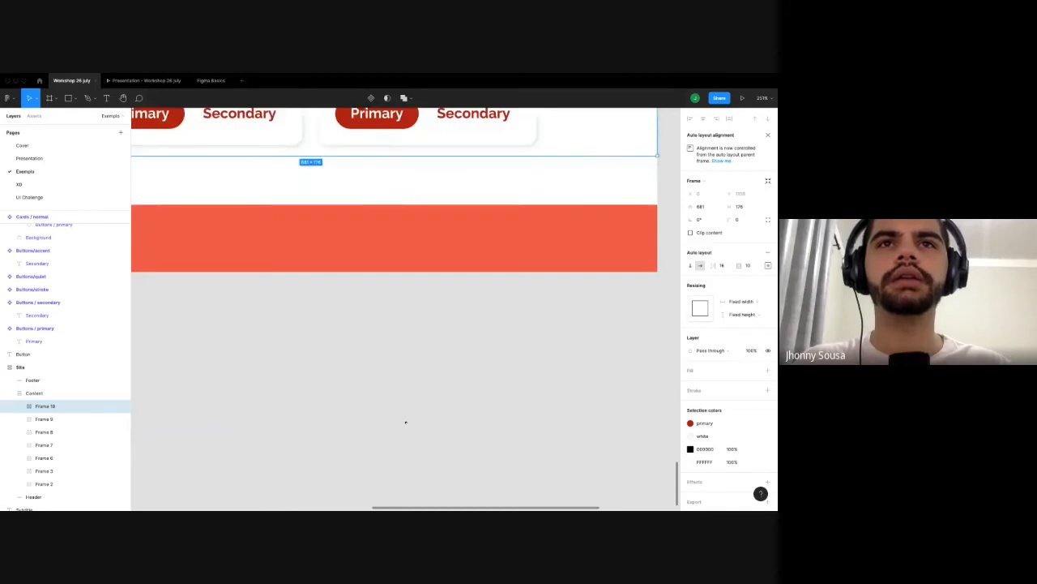
scroll(405, 421, down, 10)
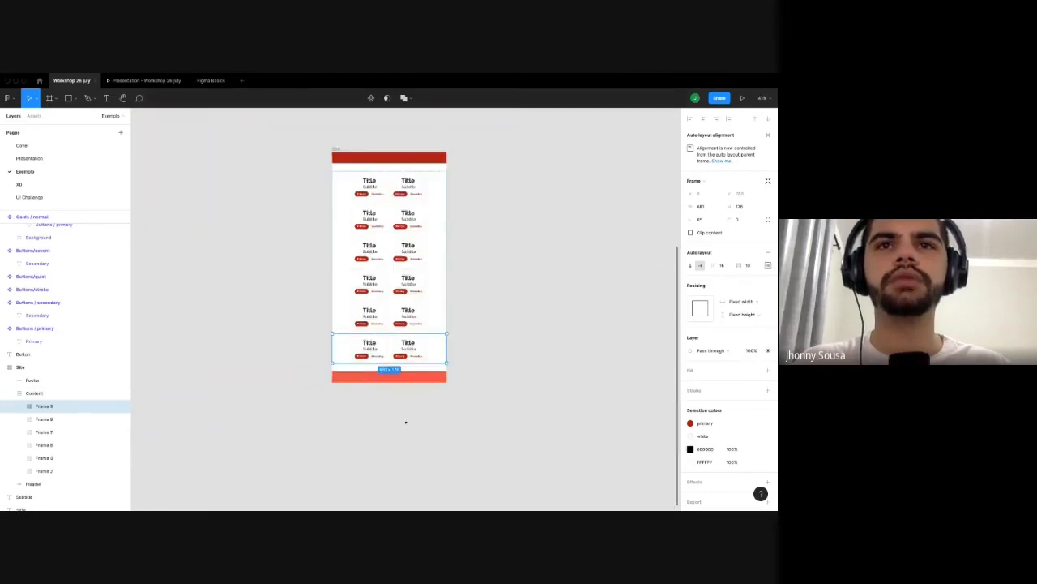
key(Delete)
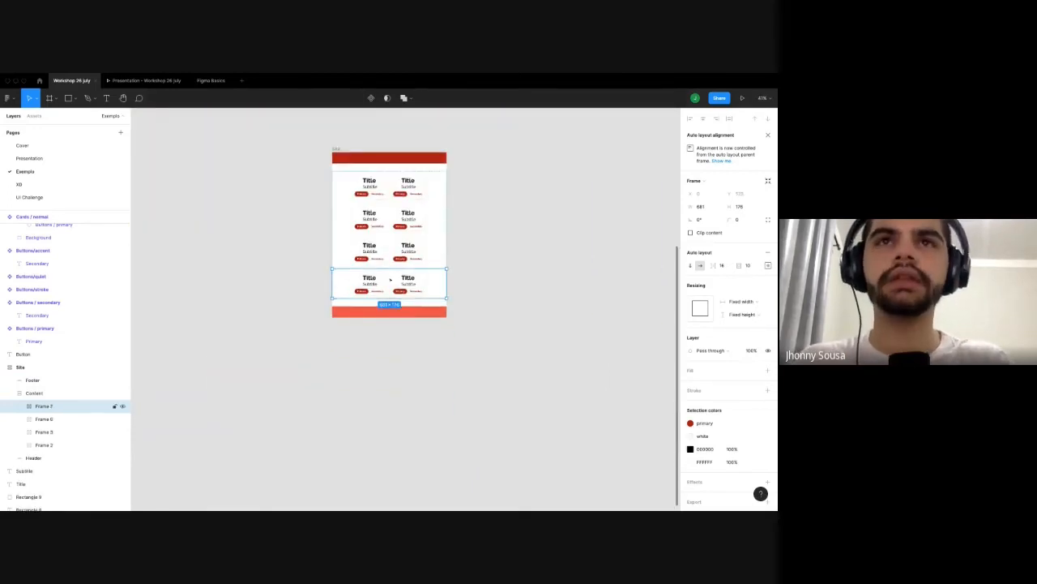
Delete the fourth card row from the Content frame and the second card of the third row.
key(Delete)
click(393, 256)
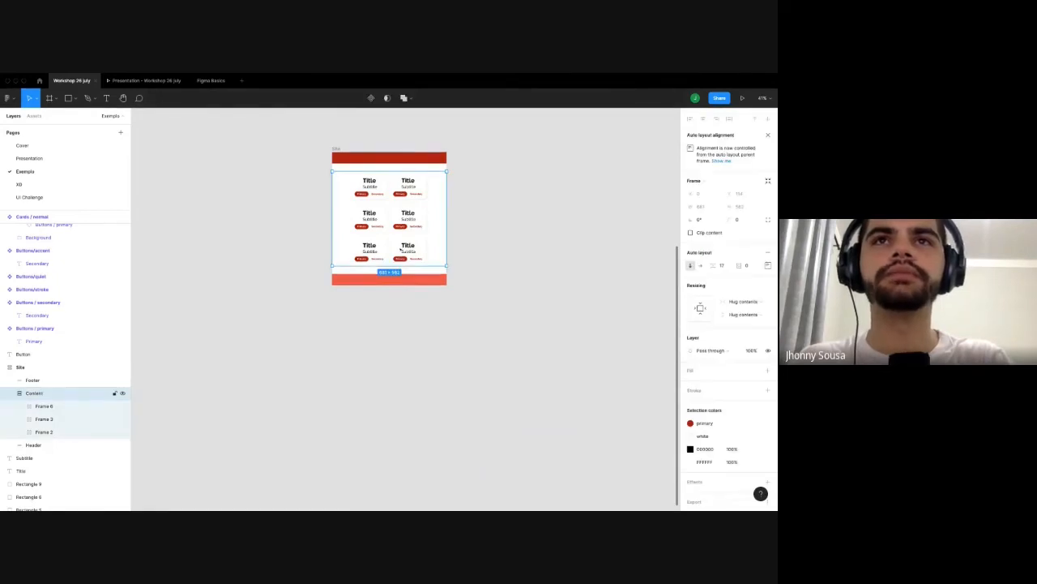
double_click(393, 255)
double_click(393, 255)
key(Delete)
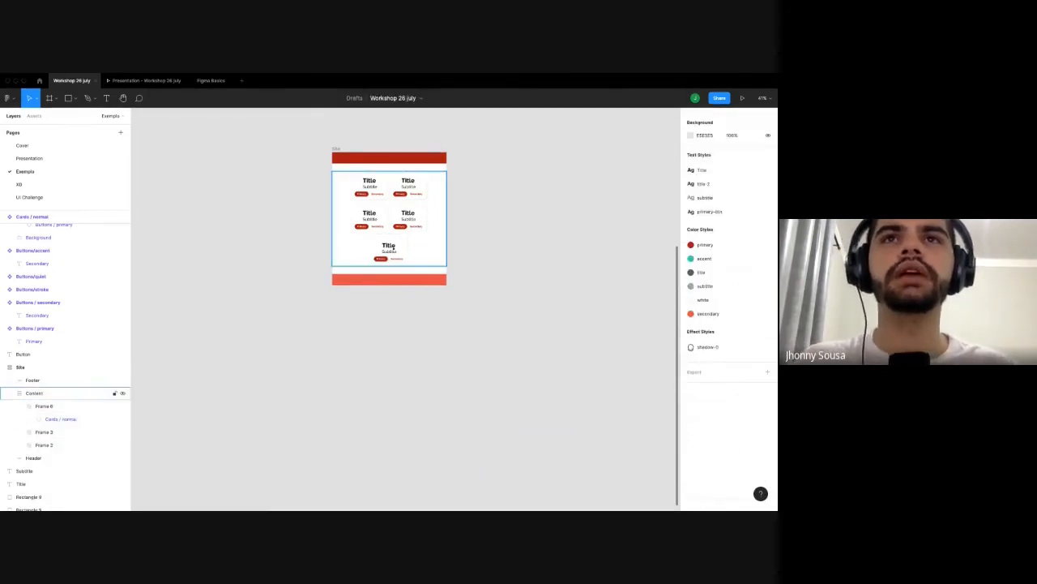
Undo the last card deletion and remove the second card of the third row again.
scroll(400, 237, up, 3)
scroll(393, 355, down, 1)
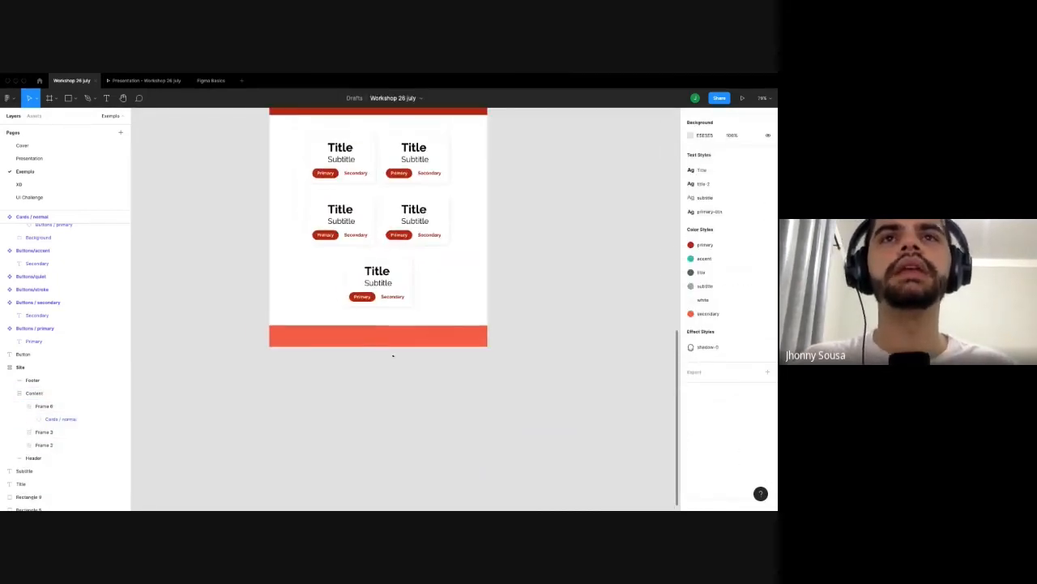
key(ctrl+z)
scroll(293, 389, up, 1)
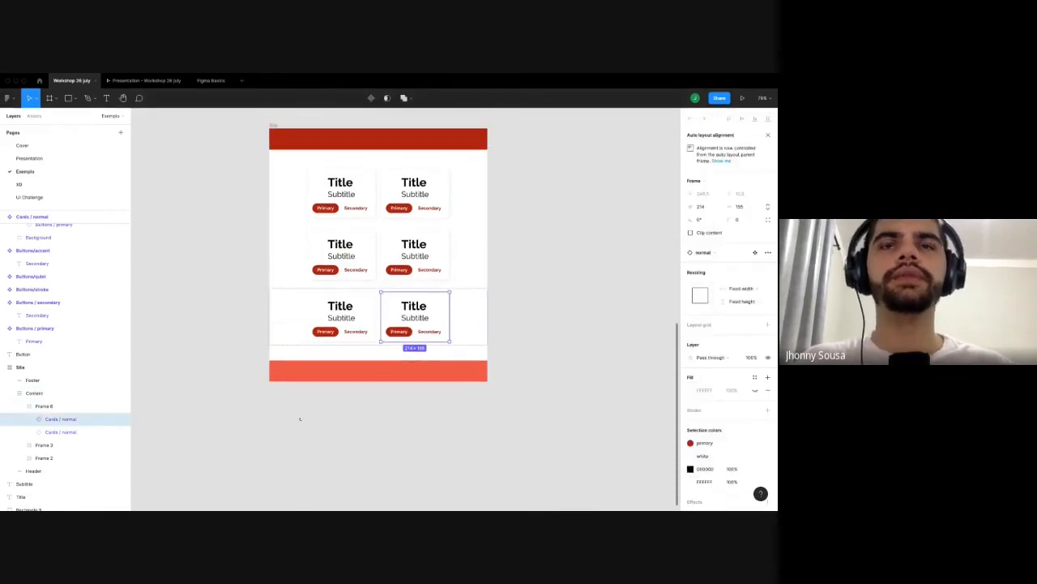
shift+click(366, 327)
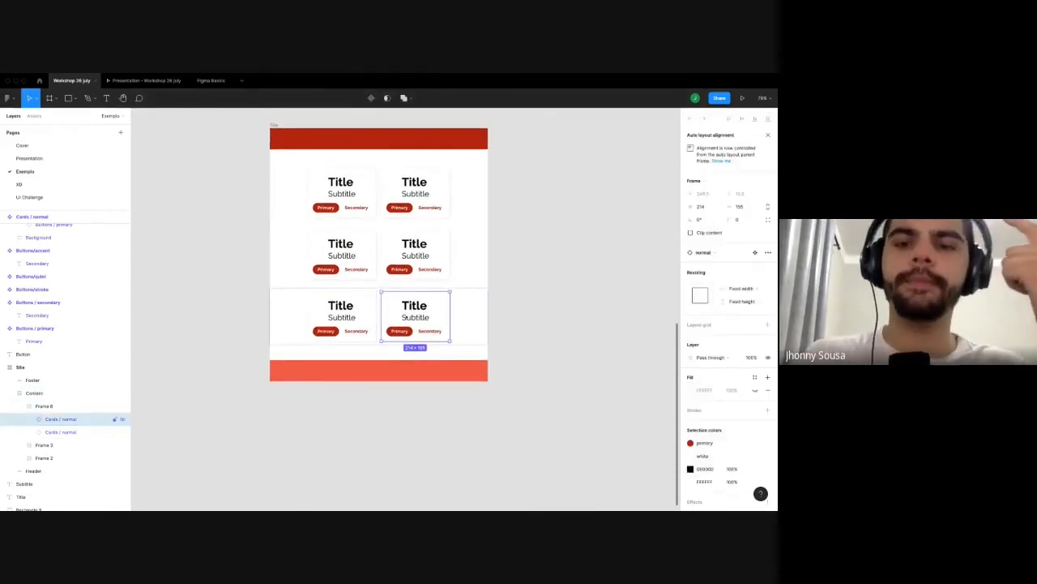
key(Delete)
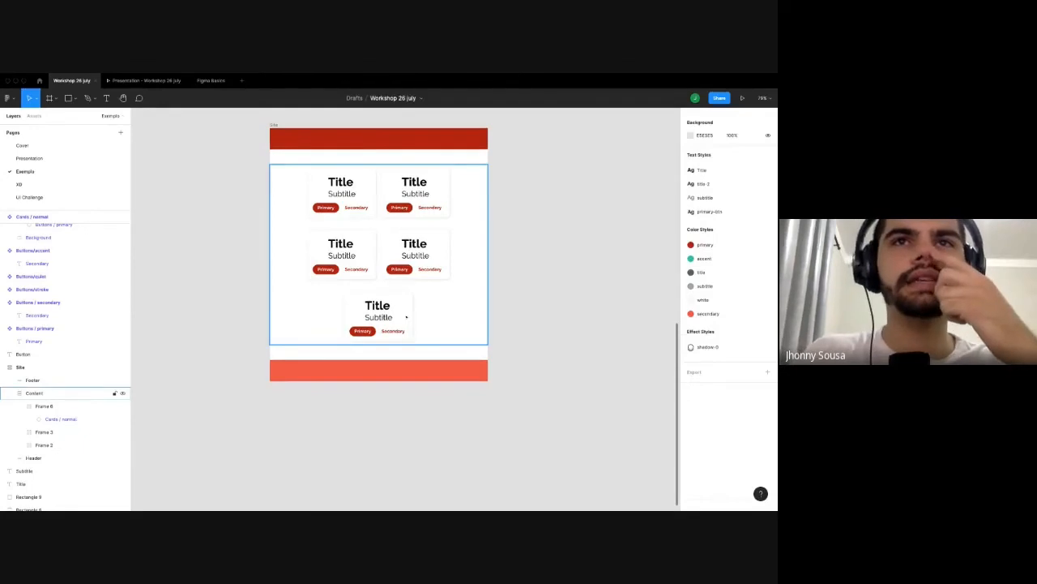
Set the third card row's auto layout alignment to left centre.
double_click(386, 316)
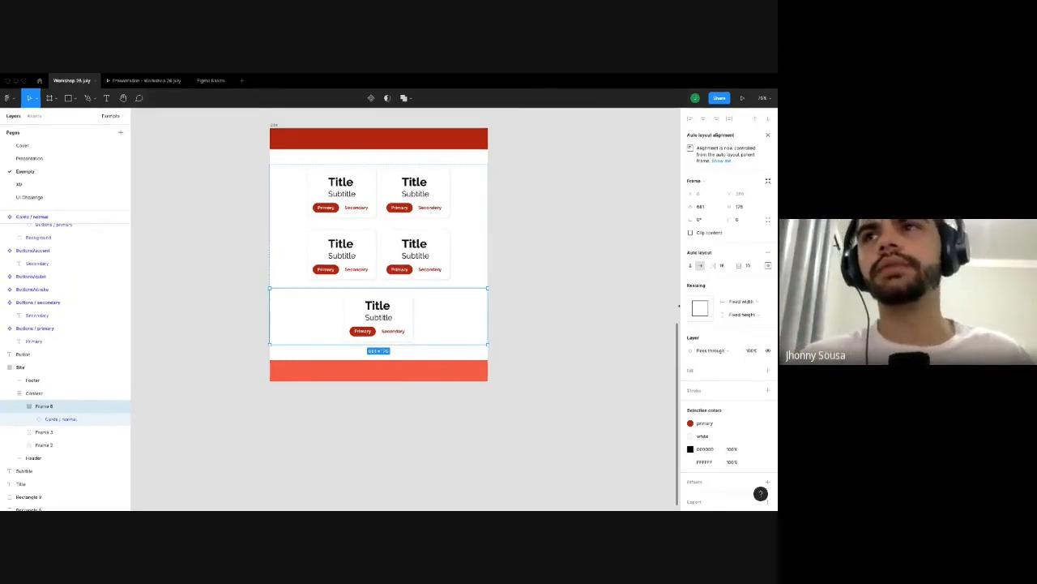
click(769, 266)
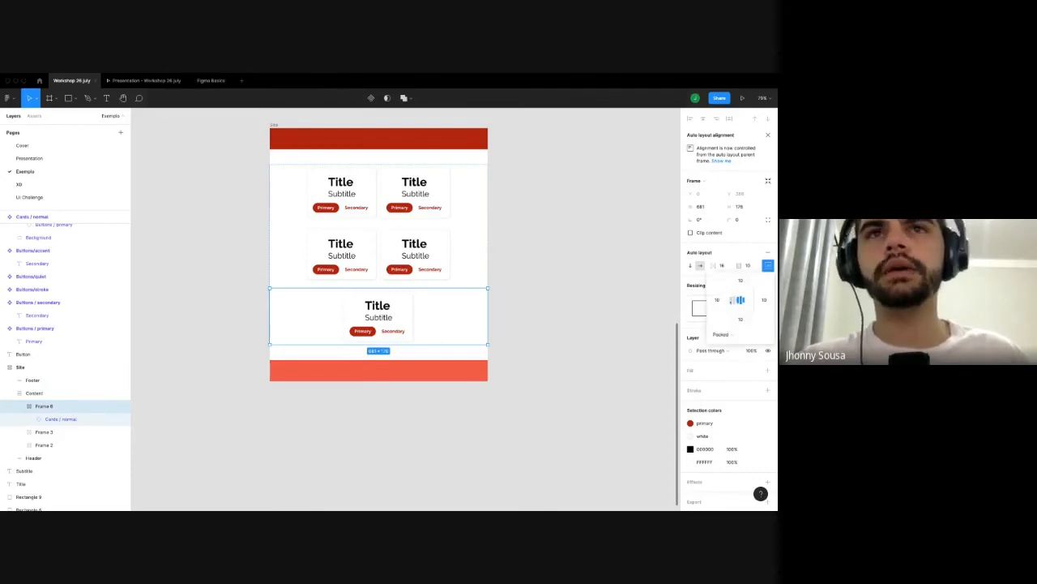
click(734, 300)
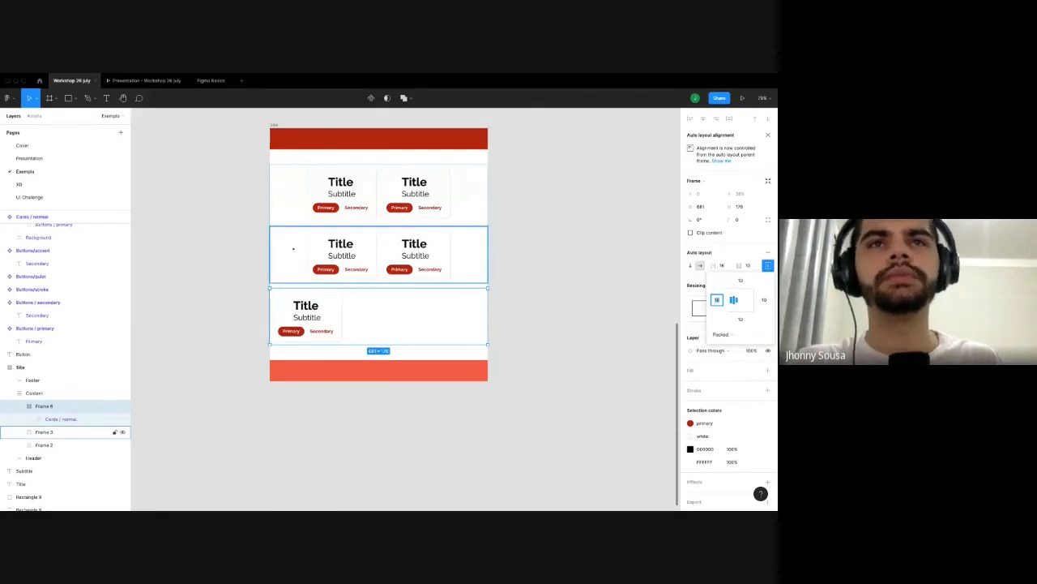
Try narrowing the second card row to about 497 px, then undo this and the third row's left alignment.
click(486, 257)
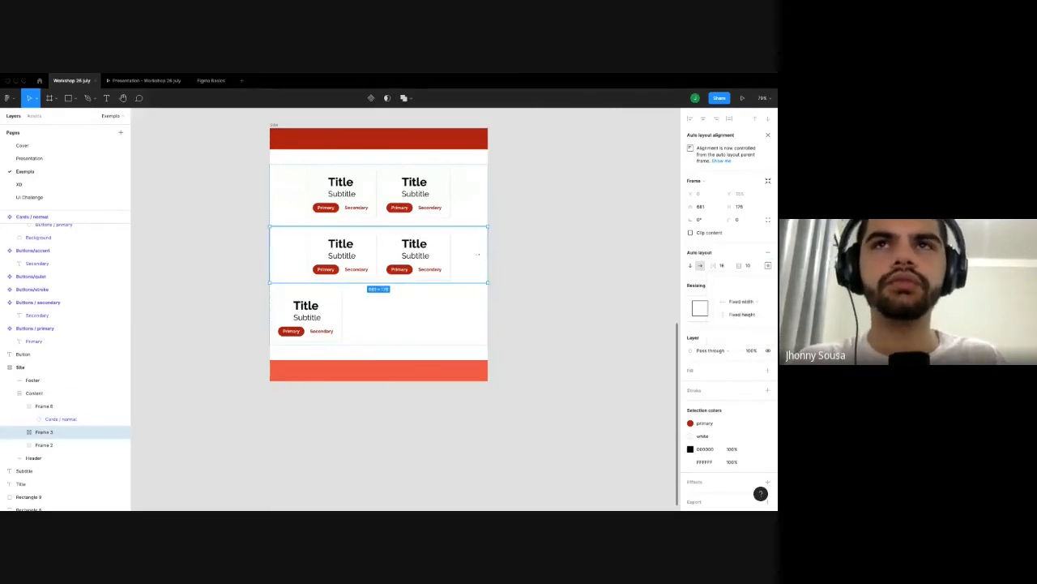
drag(486, 257, 430, 257)
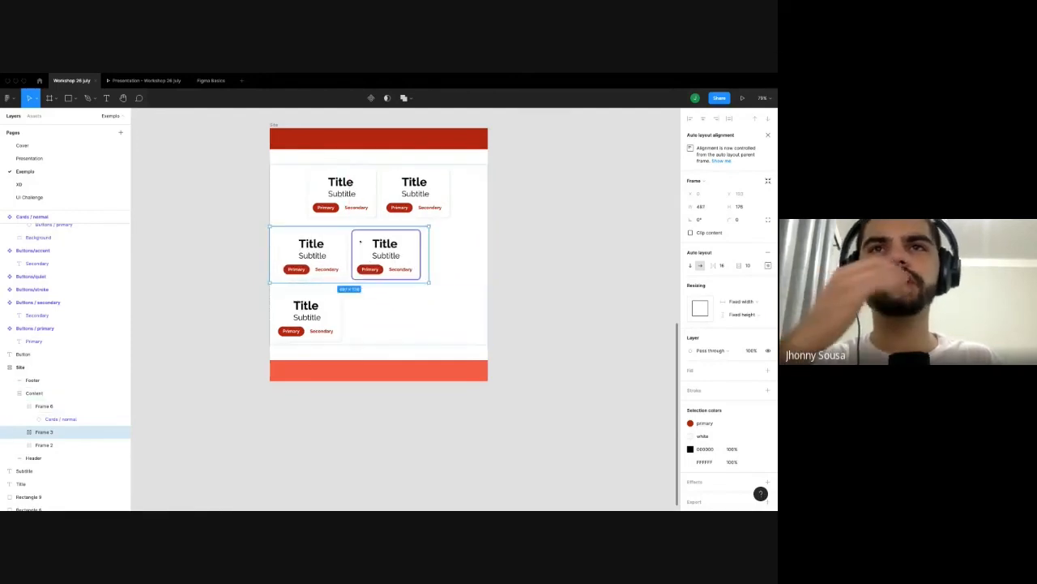
key(ctrl+z)
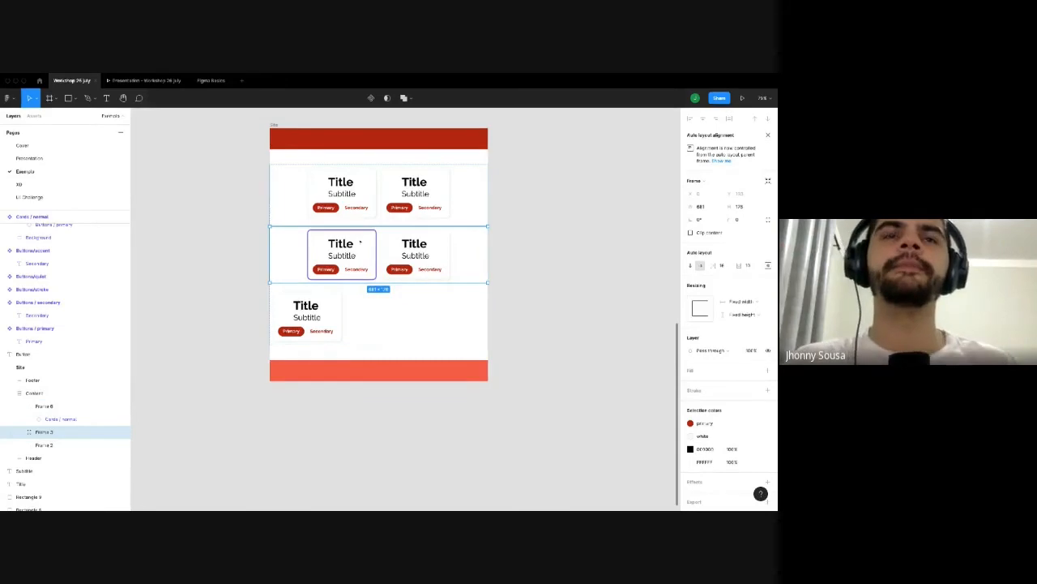
click(350, 313)
key(ctrl+z)
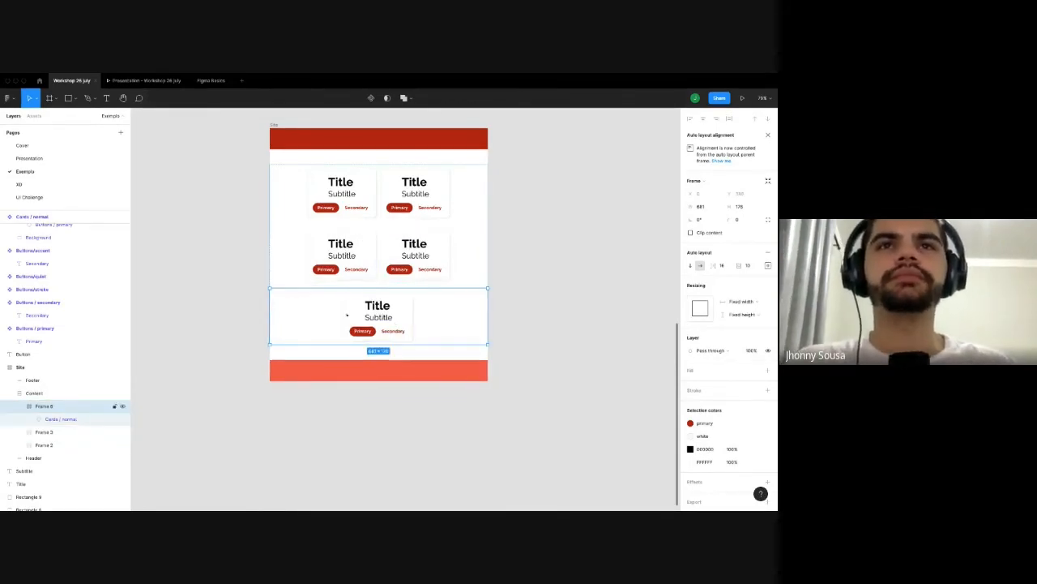
Narrow the third card row to about 517 px and set the Content frame's auto layout alignment to centre.
drag(480, 321, 428, 321)
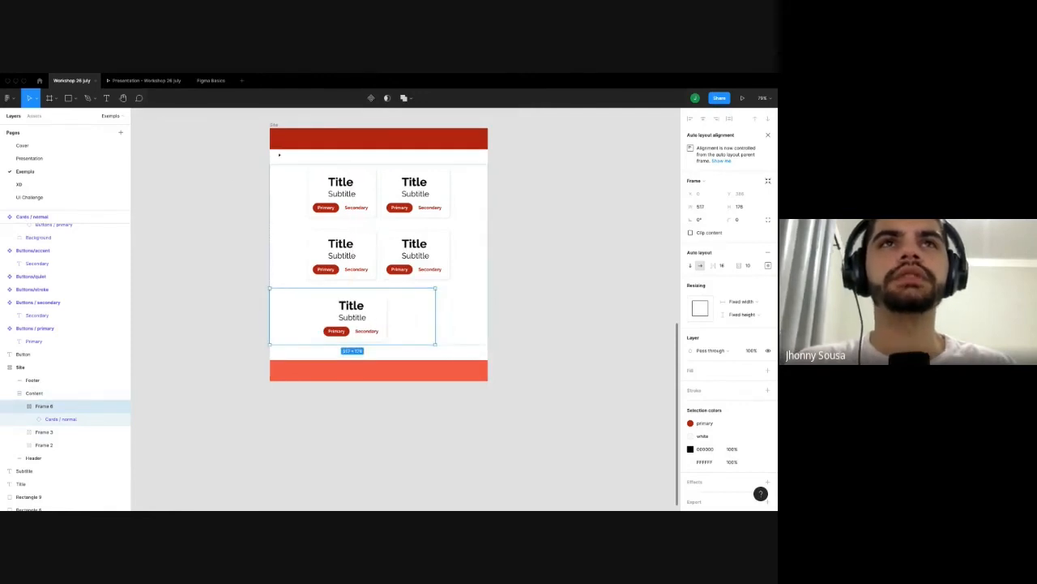
click(300, 176)
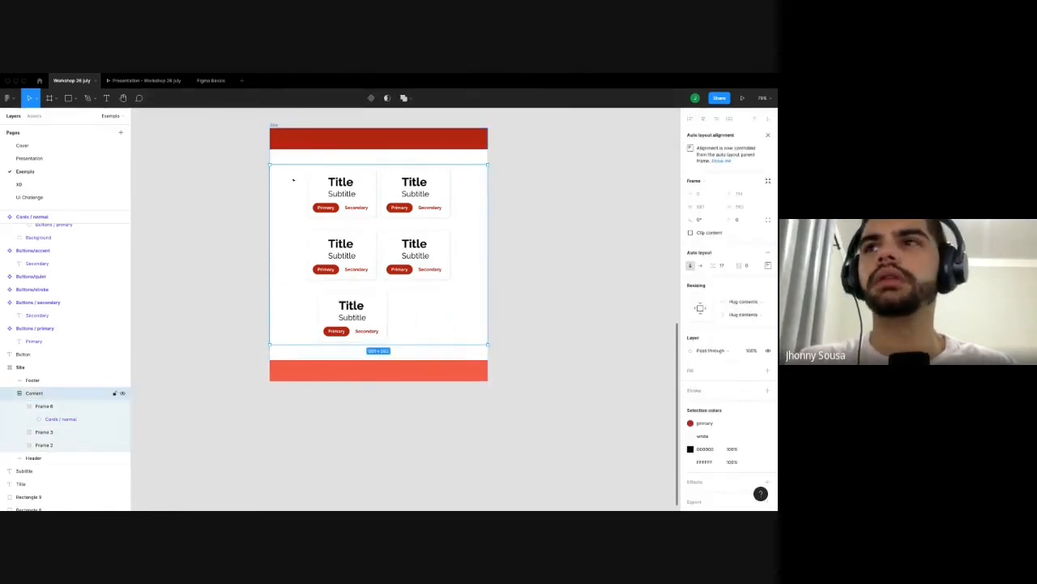
click(768, 265)
click(740, 300)
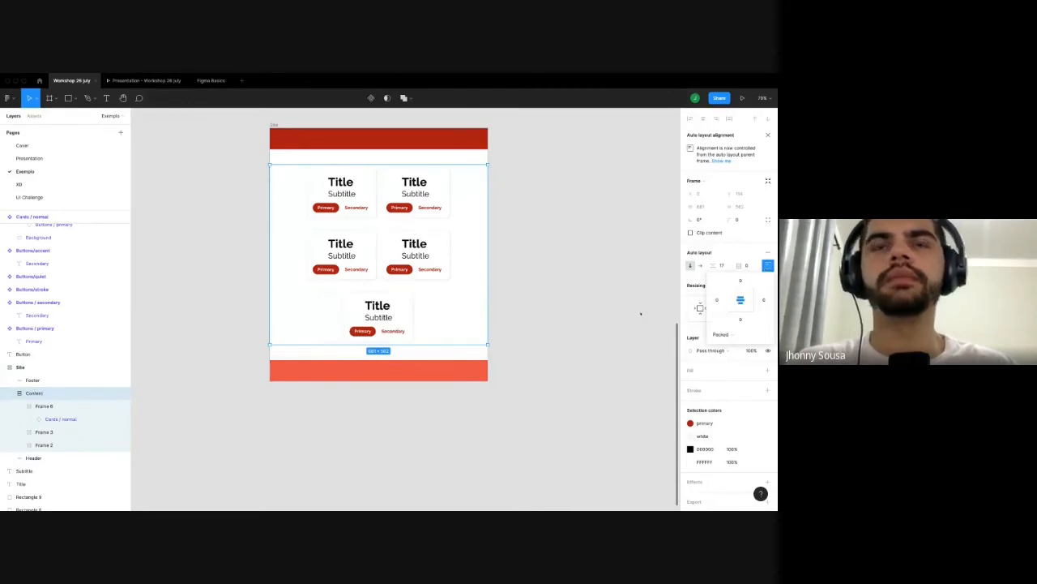
Narrow the Content frame to 445 px and set the Site frame's auto layout alignment to centre.
drag(487, 290, 425, 289)
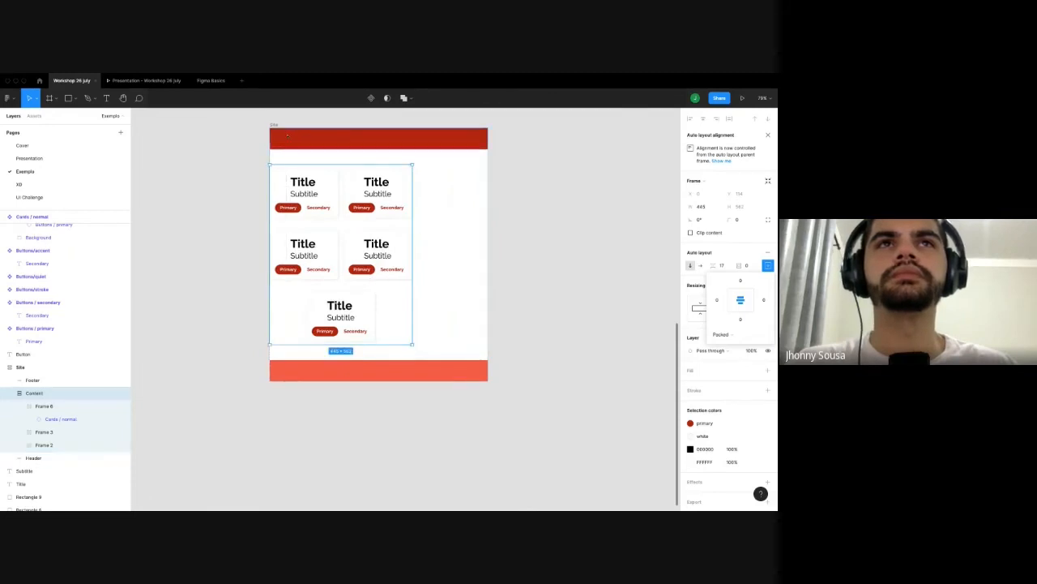
key(Escape)
click(768, 223)
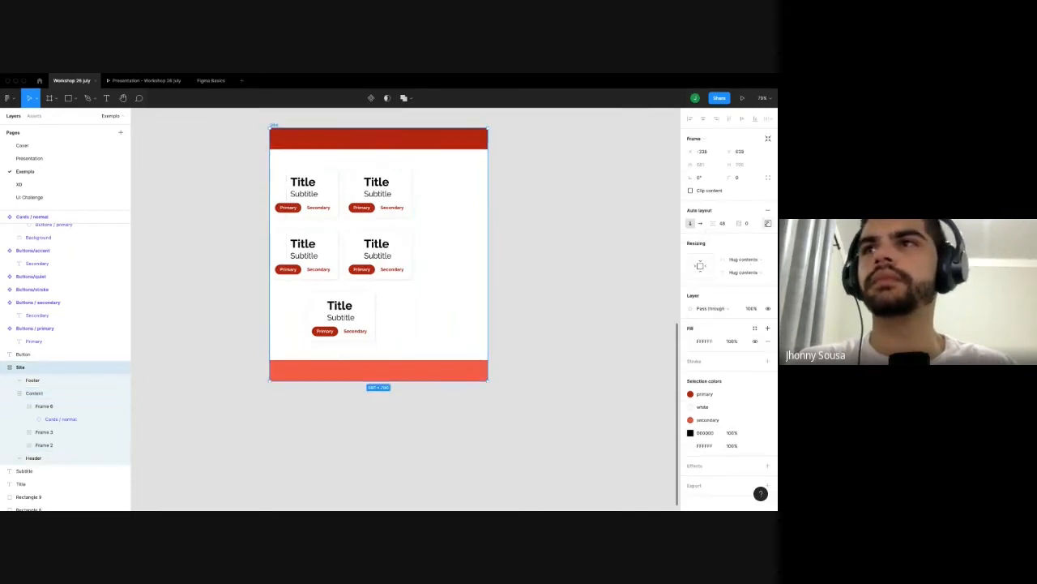
click(740, 257)
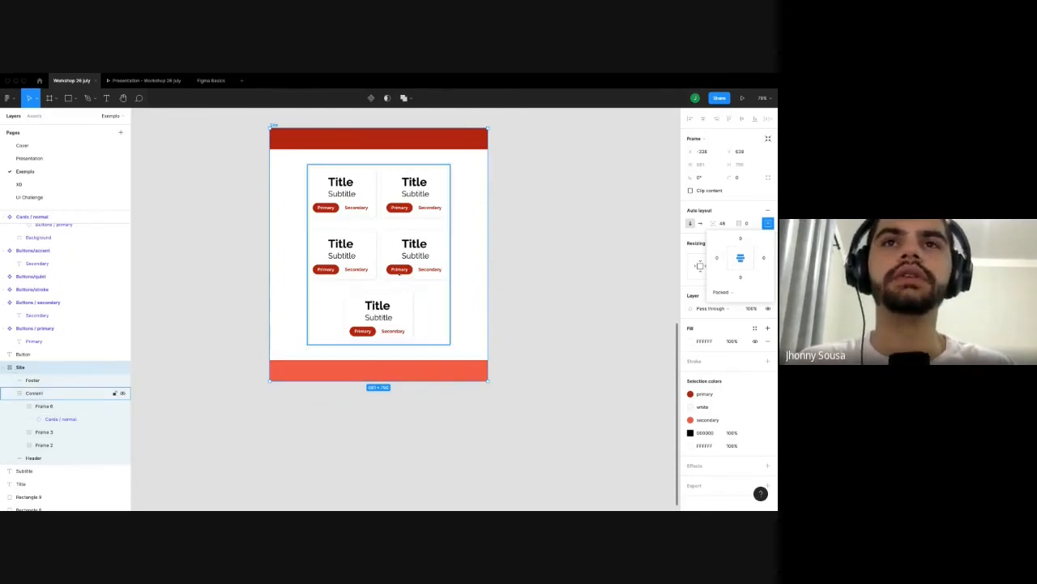
Narrow the third card row to 445 px and set its auto layout alignment to left centre.
click(389, 321)
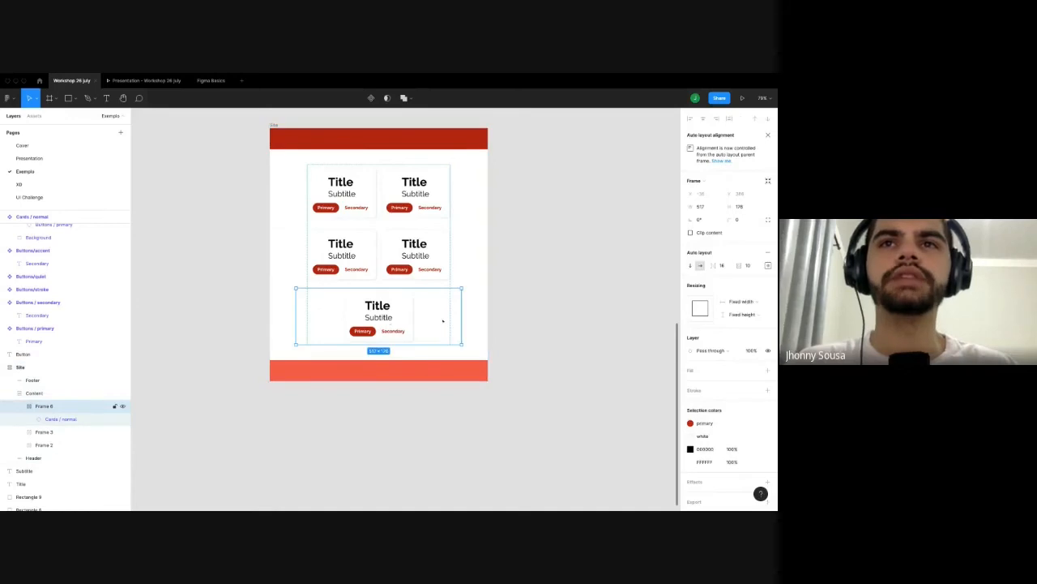
drag(462, 321, 451, 322)
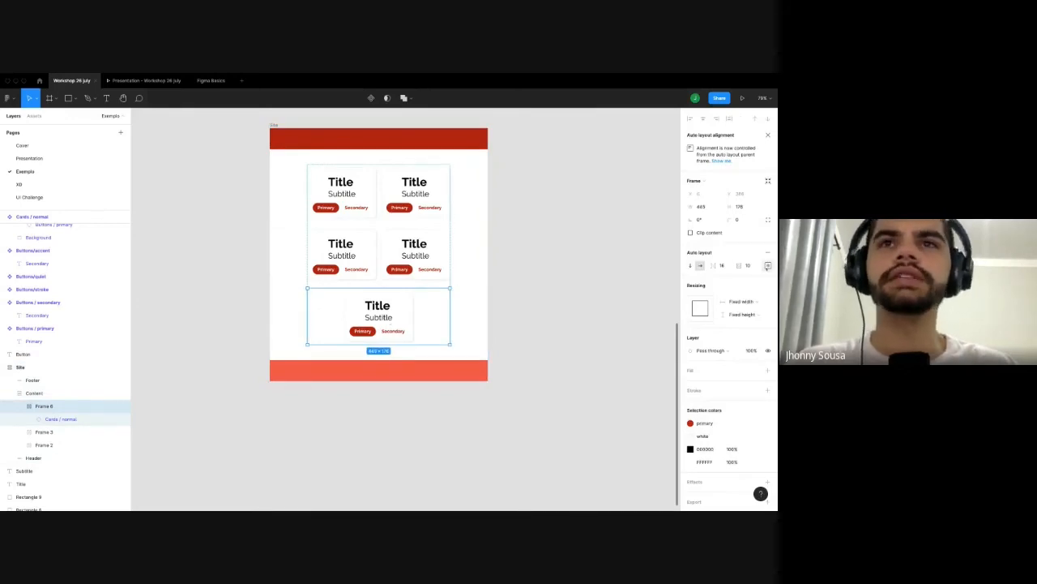
click(767, 265)
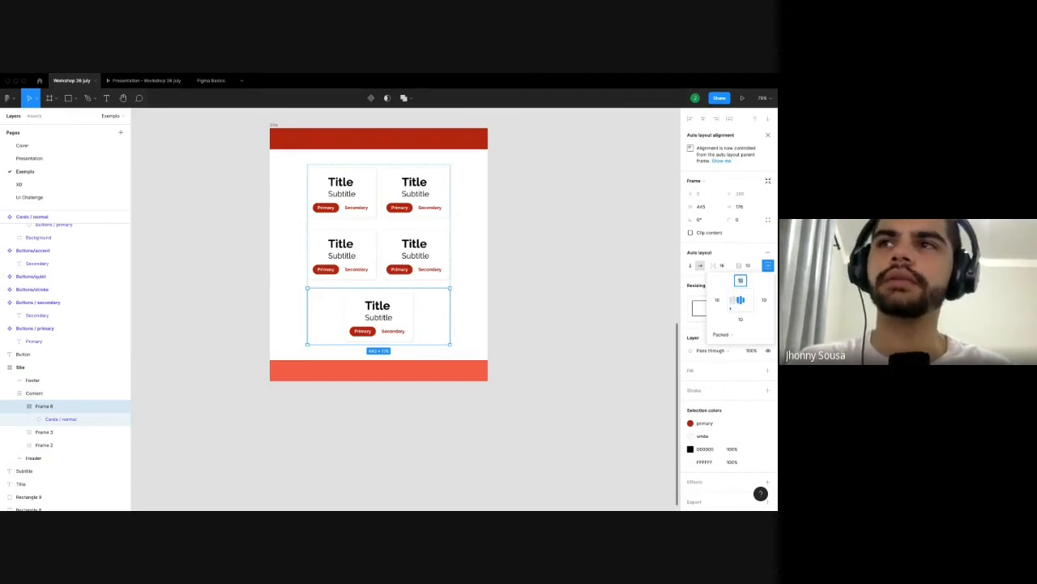
click(734, 300)
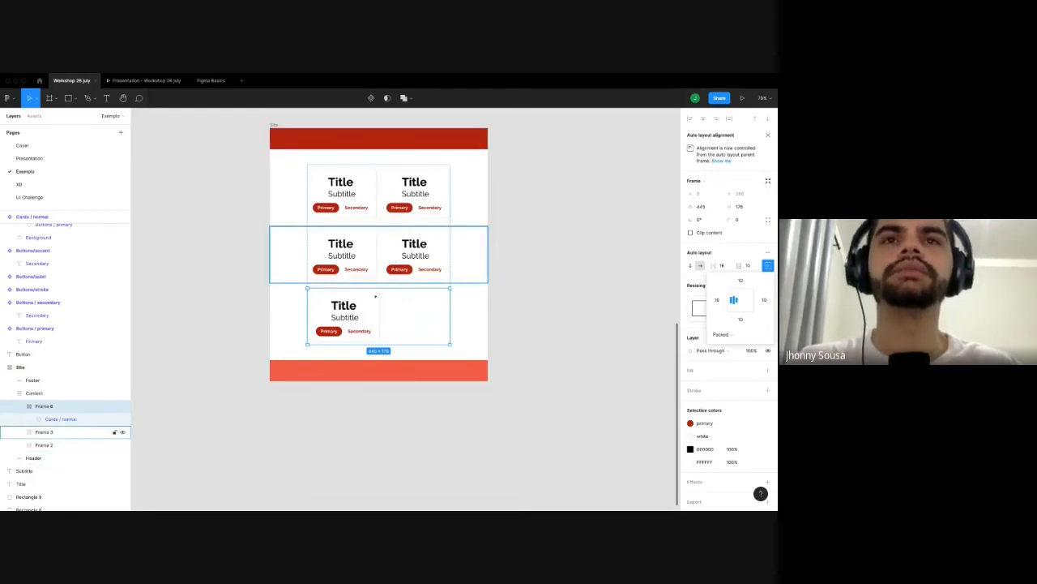
click(353, 414)
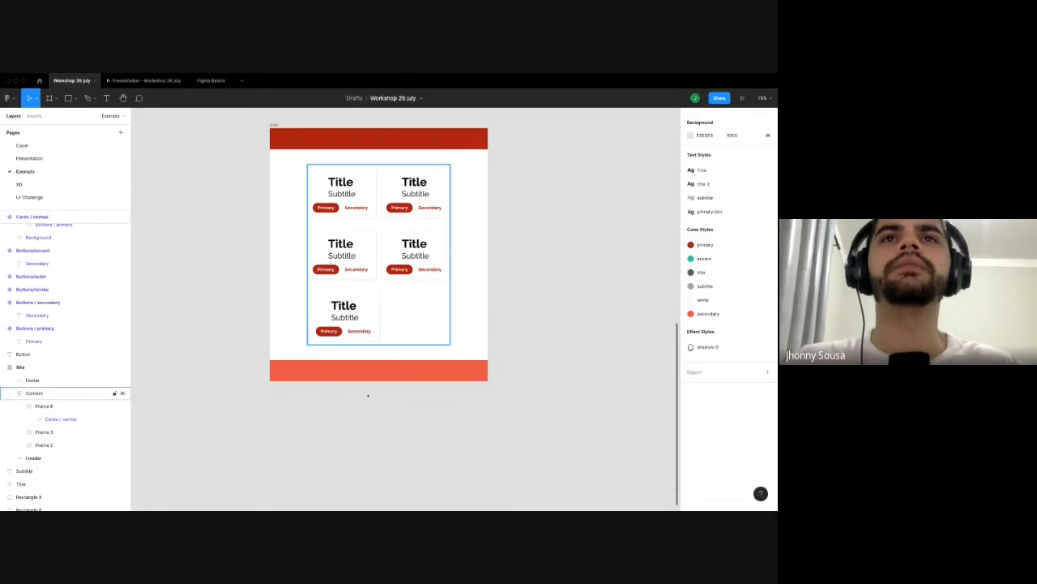
Paste a second card into the third row, undo the paste and paste the card again.
scroll(355, 433, down, 2)
click(350, 342)
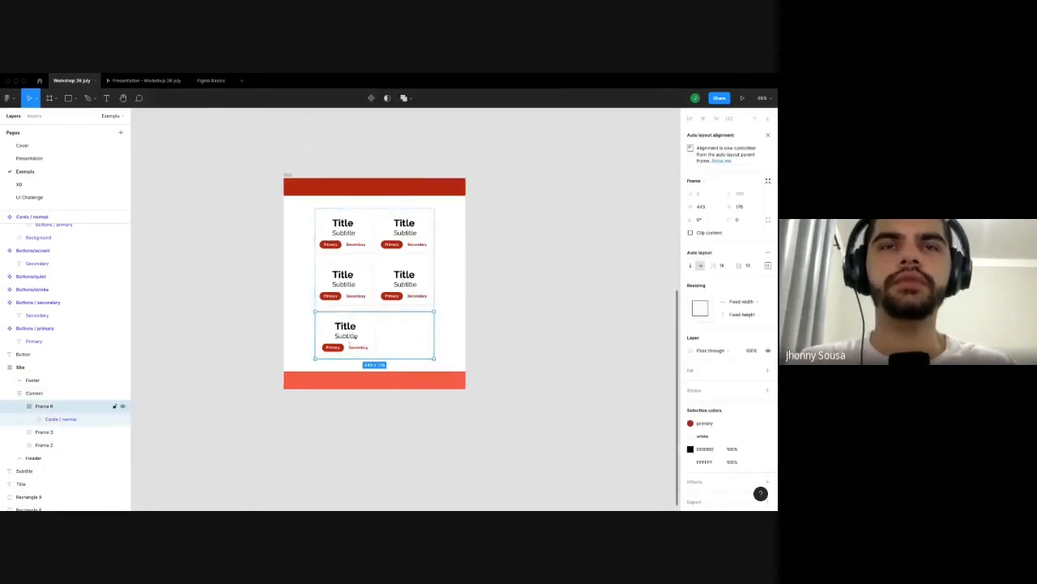
click(354, 337)
key(ctrl+v)
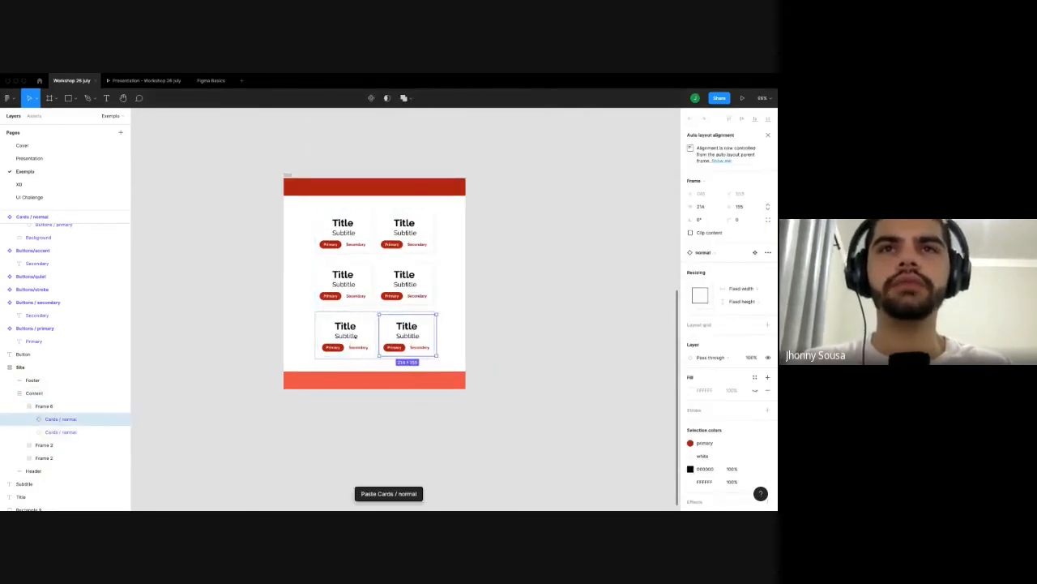
scroll(361, 343, up, 5)
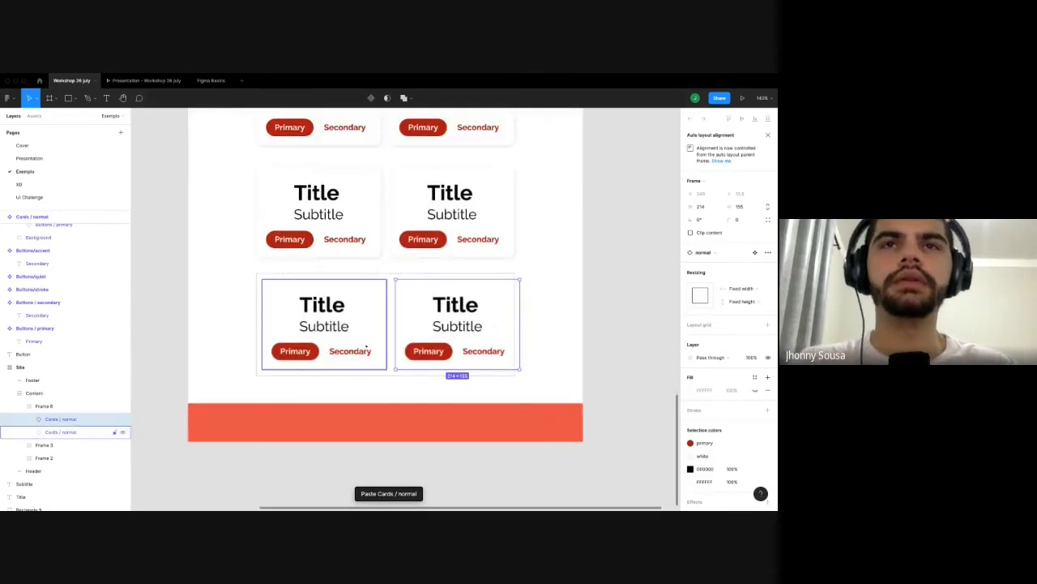
key(ctrl+z)
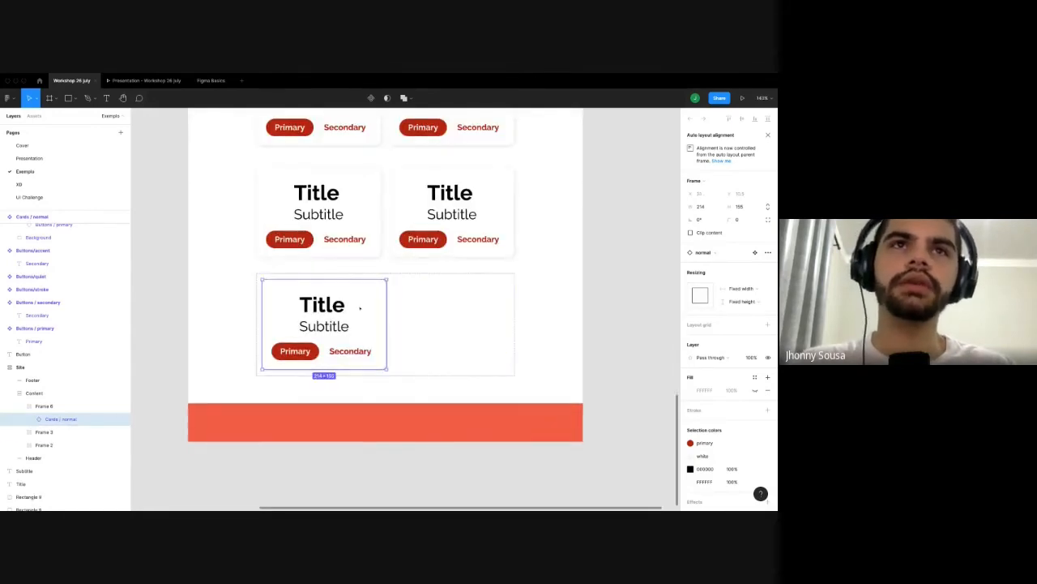
key(ctrl+v)
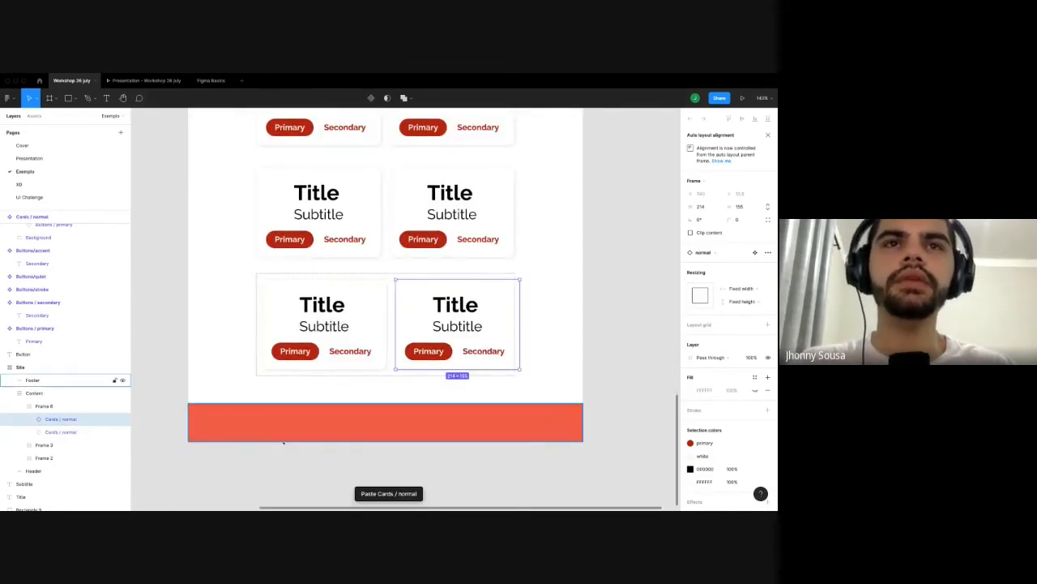
Set the third card row's auto layout padding to 0.
key(Escape)
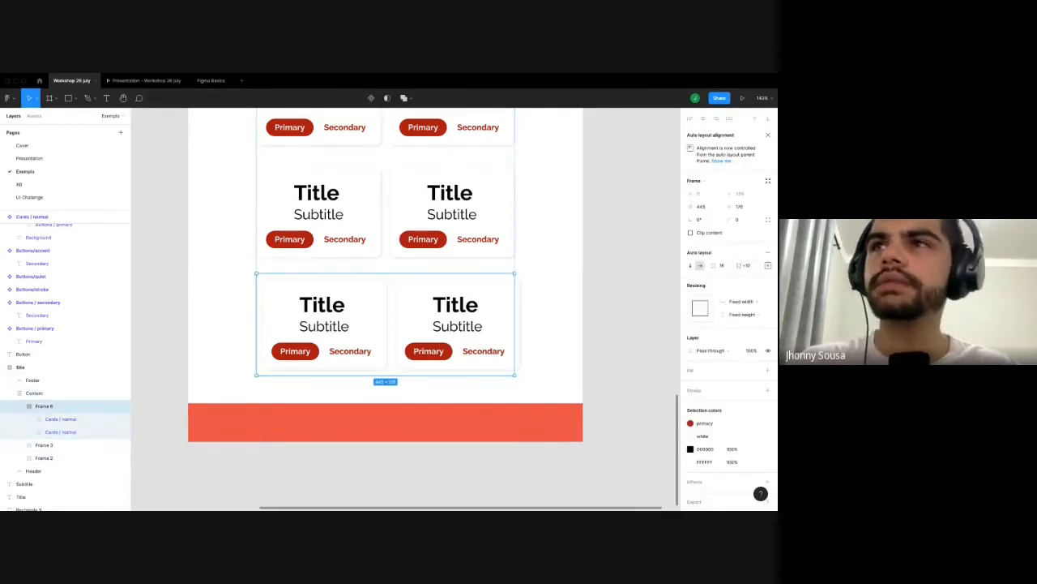
click(747, 266)
text(0)
key(Return)
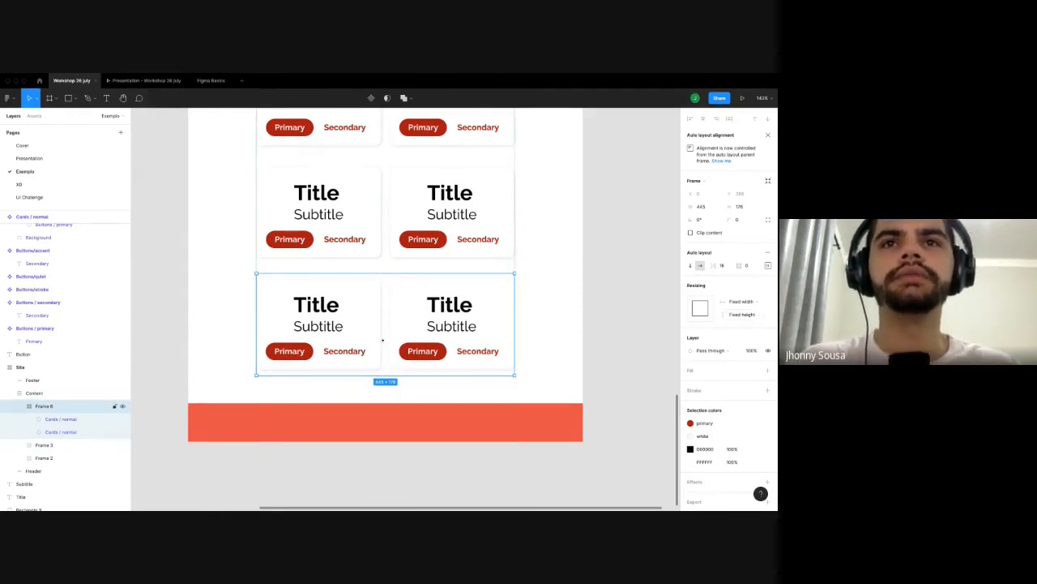
Add two copies of the third card row below it in the Content frame.
scroll(382, 340, down, 5)
click(392, 353)
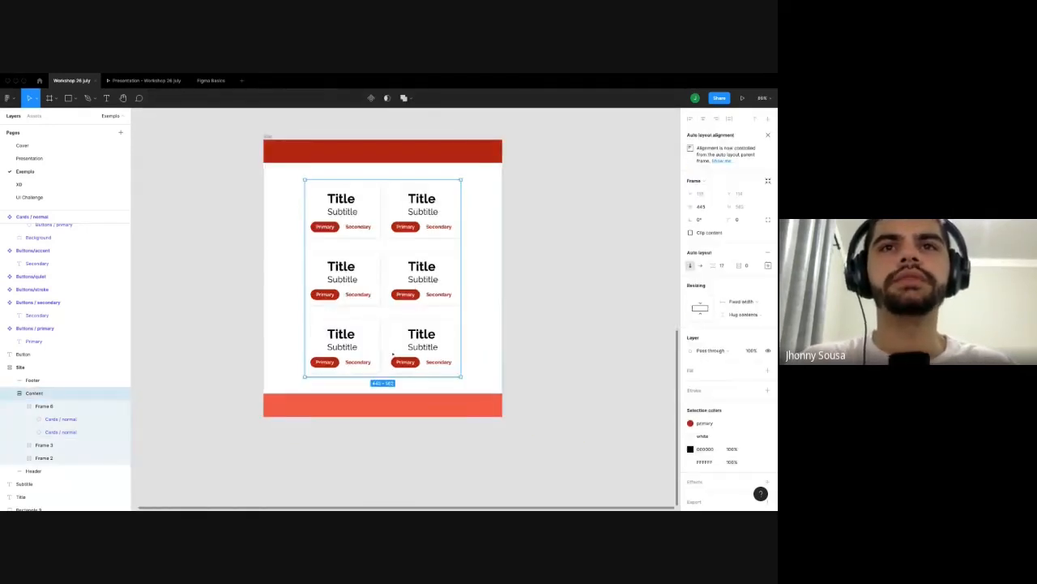
click(393, 354)
key(ctrl+v)
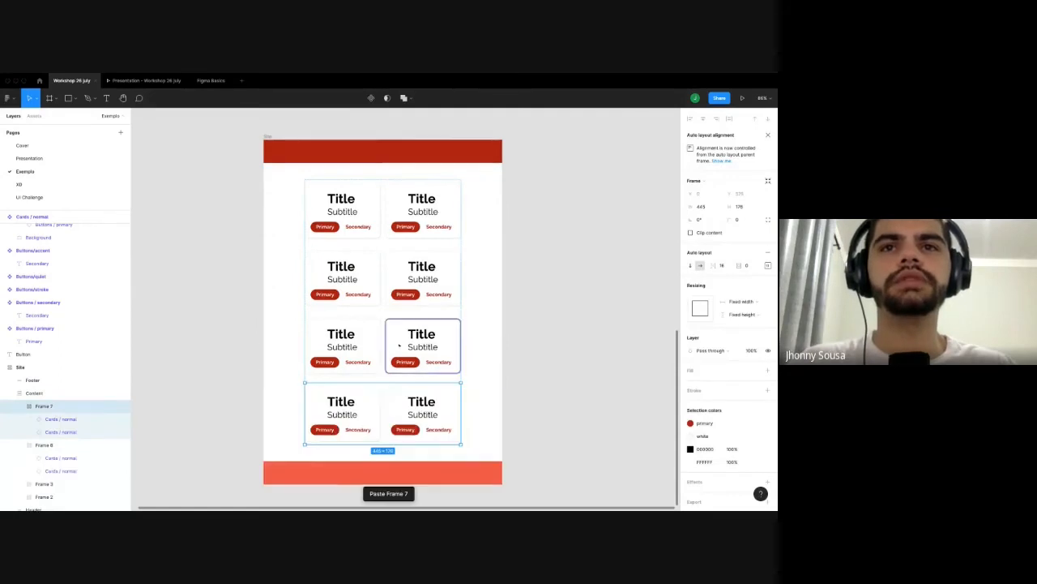
key(ctrl+v)
scroll(381, 324, down, 4)
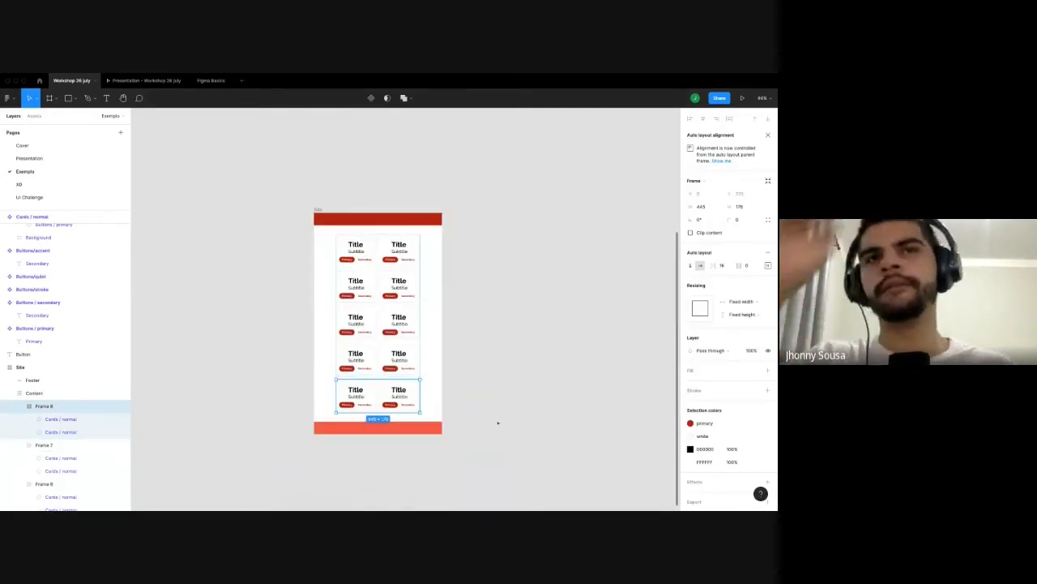
click(458, 402)
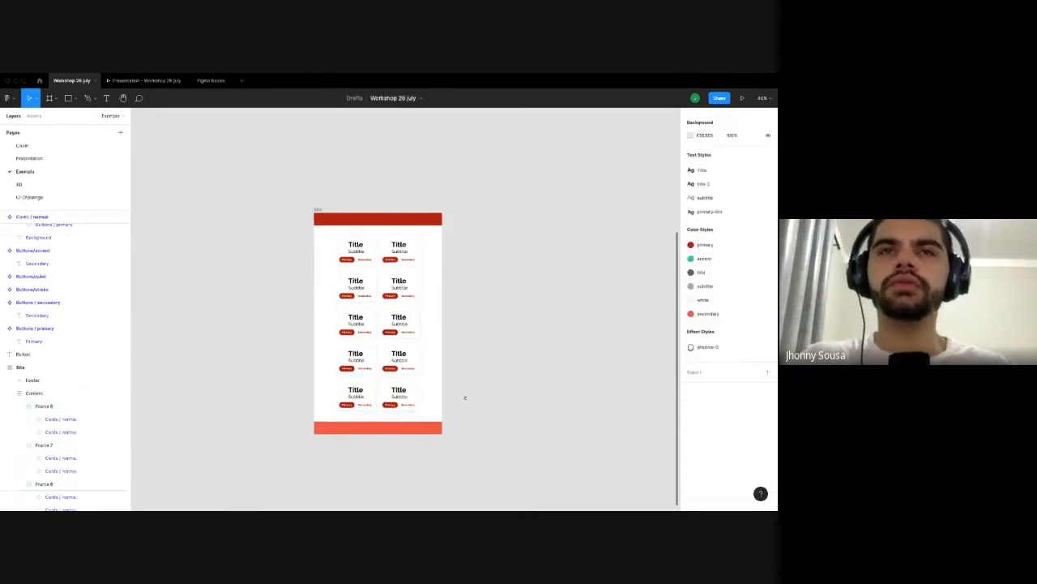
Select all five button components under the Components heading: primary, secondary, stroke, accent and quiet.
drag(465, 397, 455, 384)
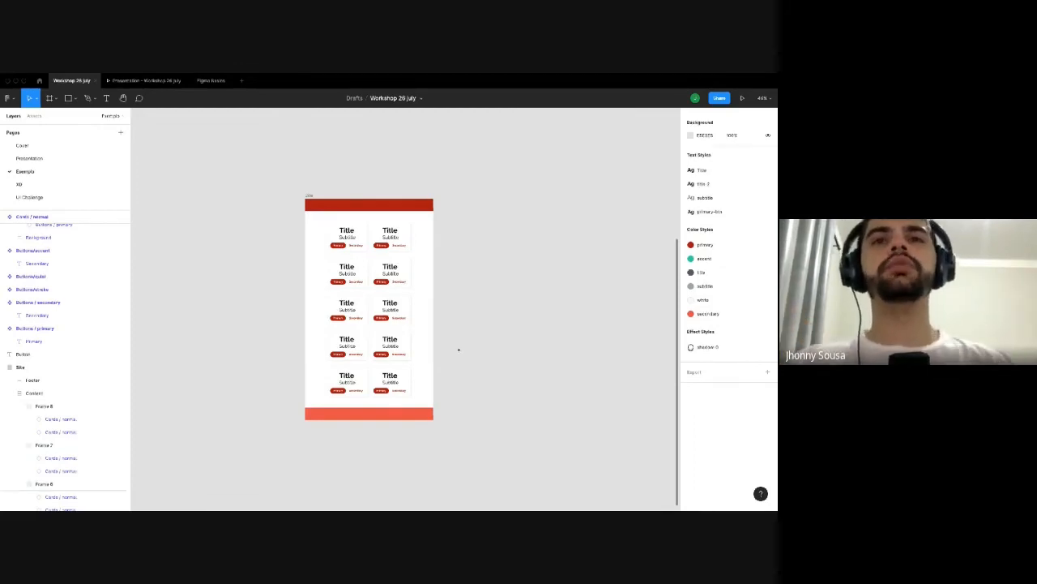
scroll(482, 240, up, 1)
scroll(481, 240, up, 5)
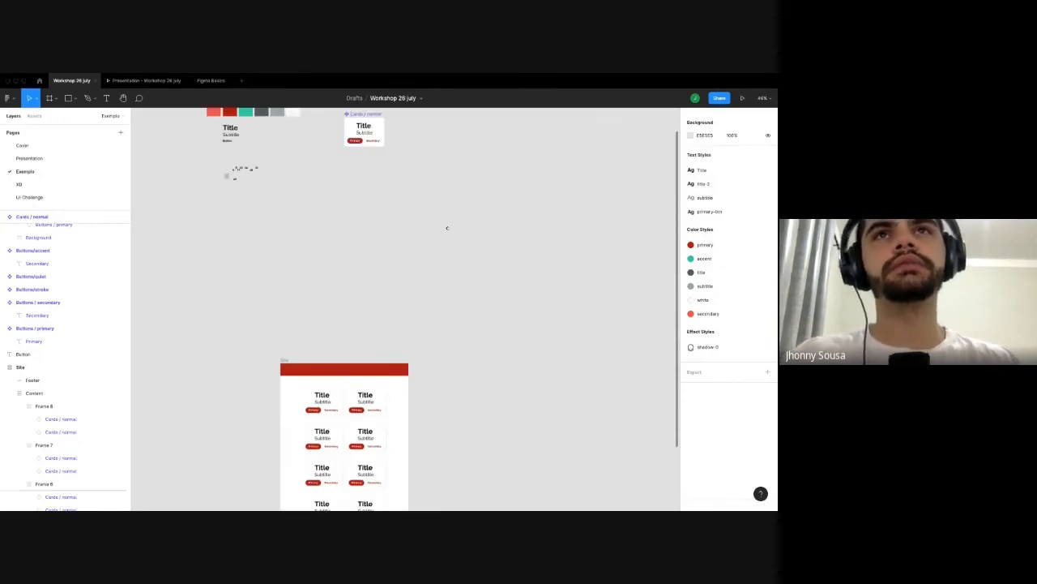
scroll(447, 224, up, 6)
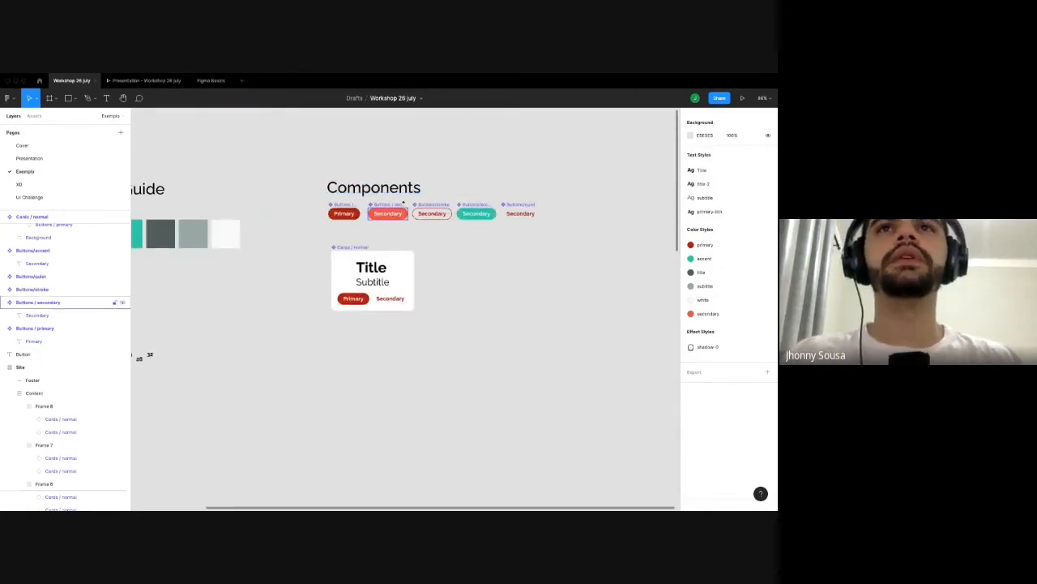
scroll(421, 203, up, 5)
click(202, 244)
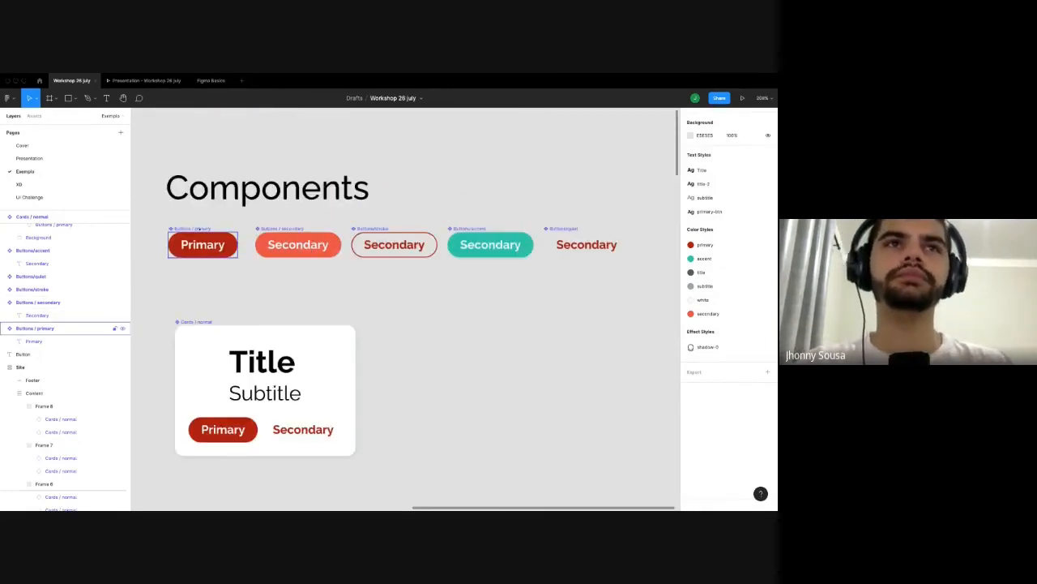
shift+click(297, 244)
shift+click(397, 244)
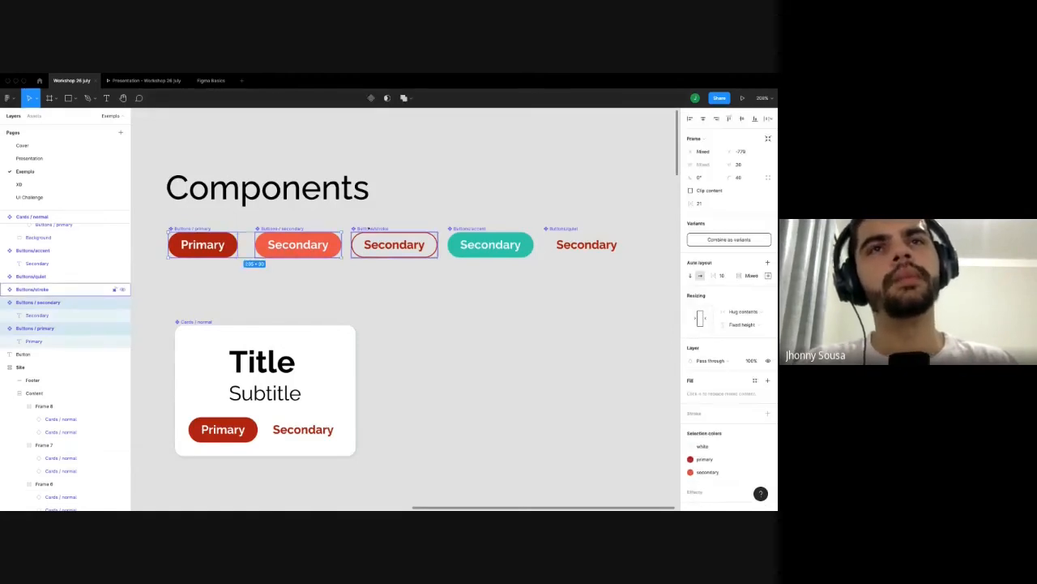
shift+click(486, 235)
shift+click(554, 231)
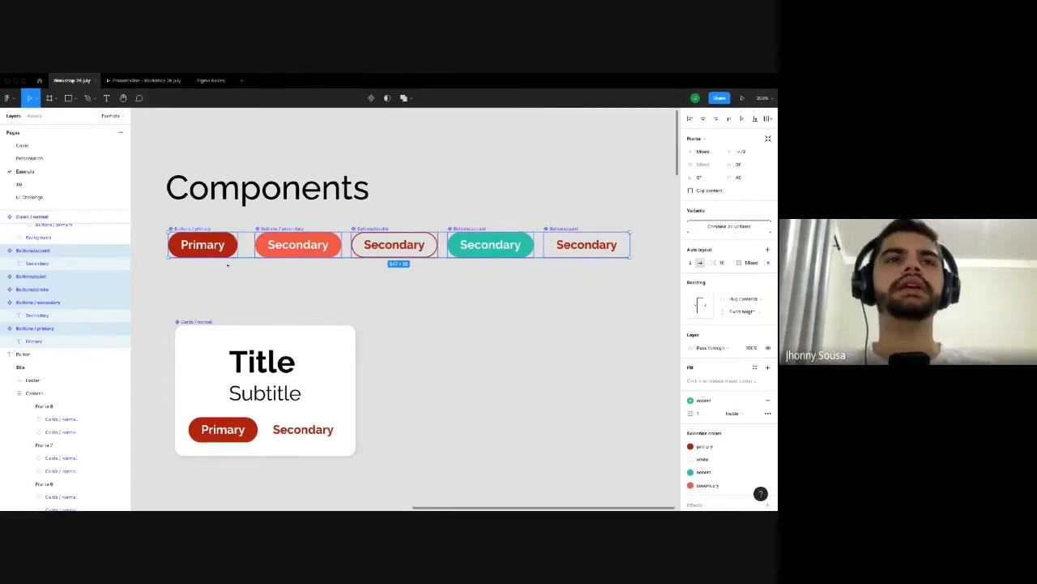
Compare the Site frame's card grid with the button and card components, and review the page down to its footer.
scroll(235, 267, down, 3)
scroll(363, 313, down, 5)
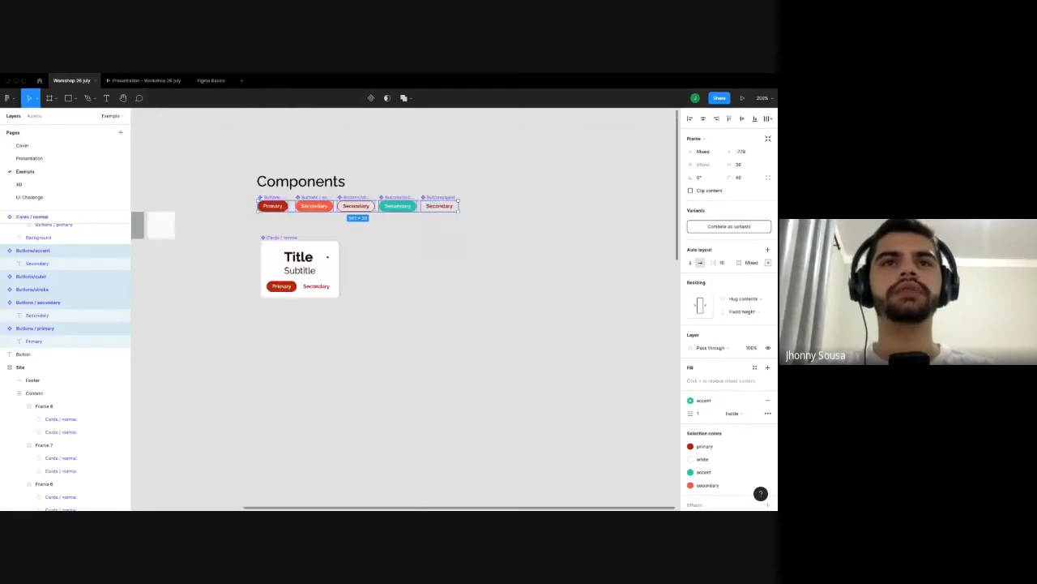
scroll(362, 314, down, 5)
scroll(311, 308, up, 4)
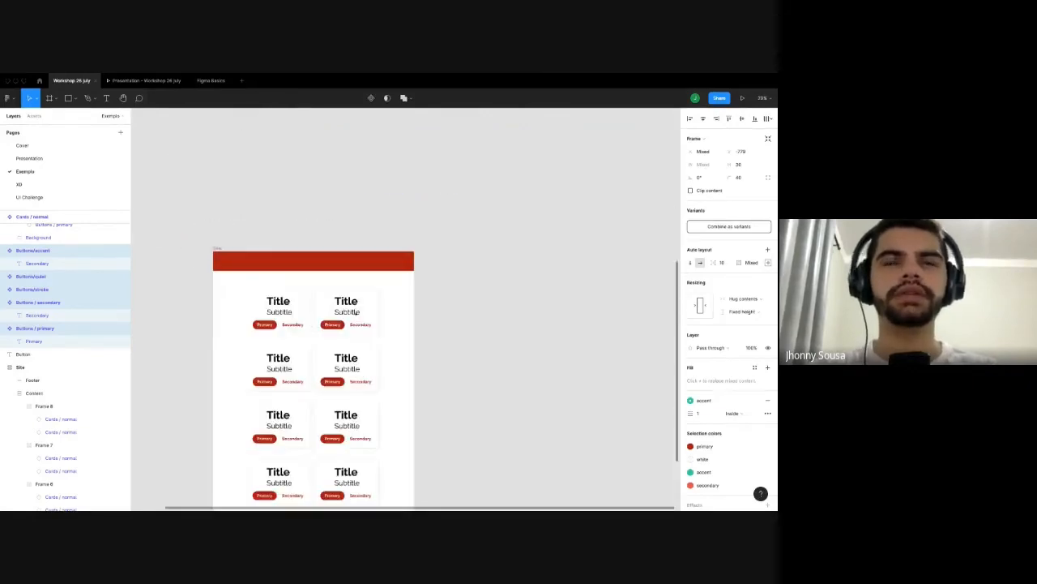
scroll(310, 308, up, 3)
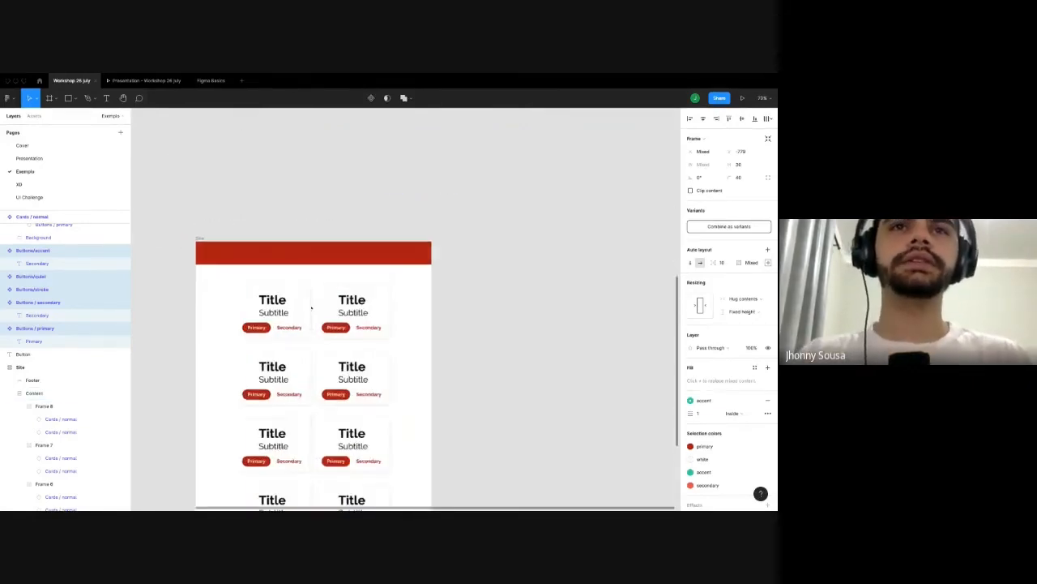
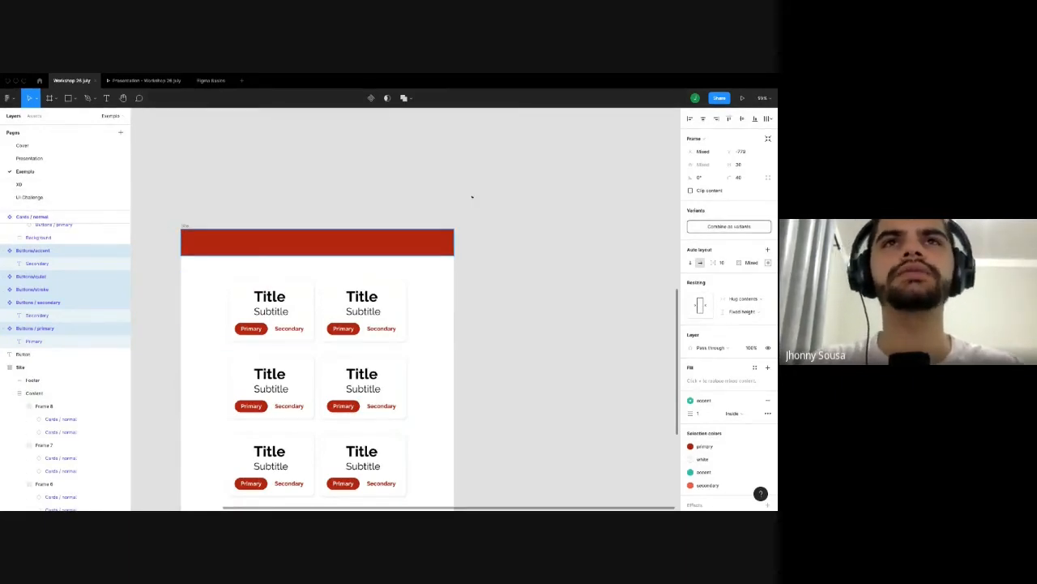
scroll(422, 410, up, 10)
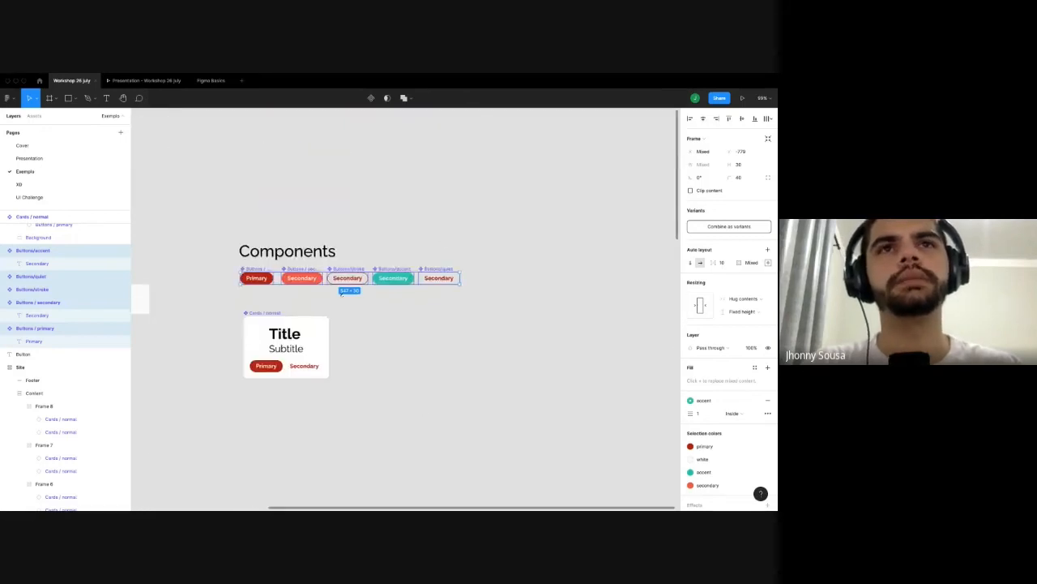
scroll(358, 426, down, 10)
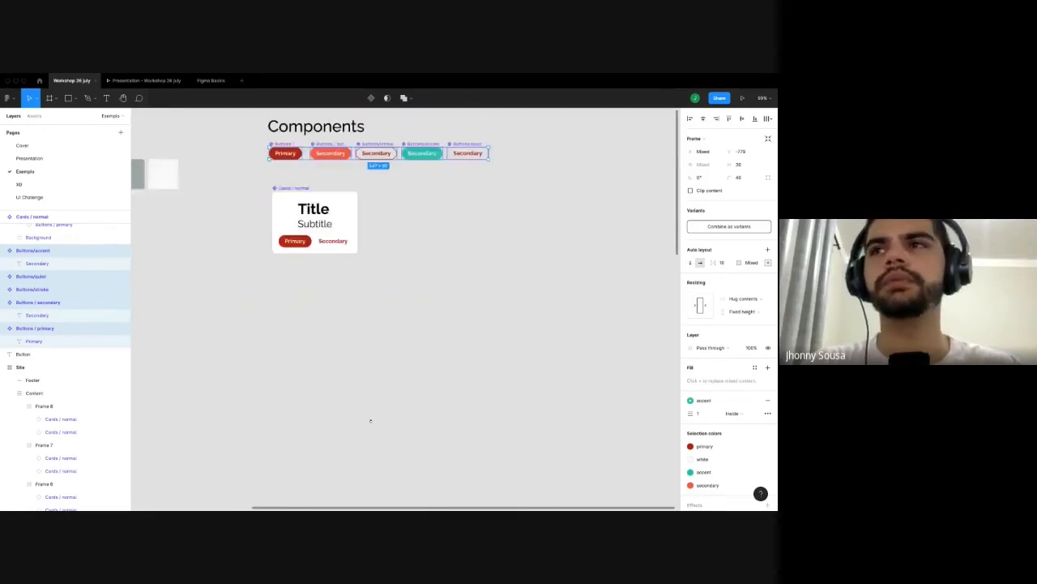
scroll(439, 240, down, 1)
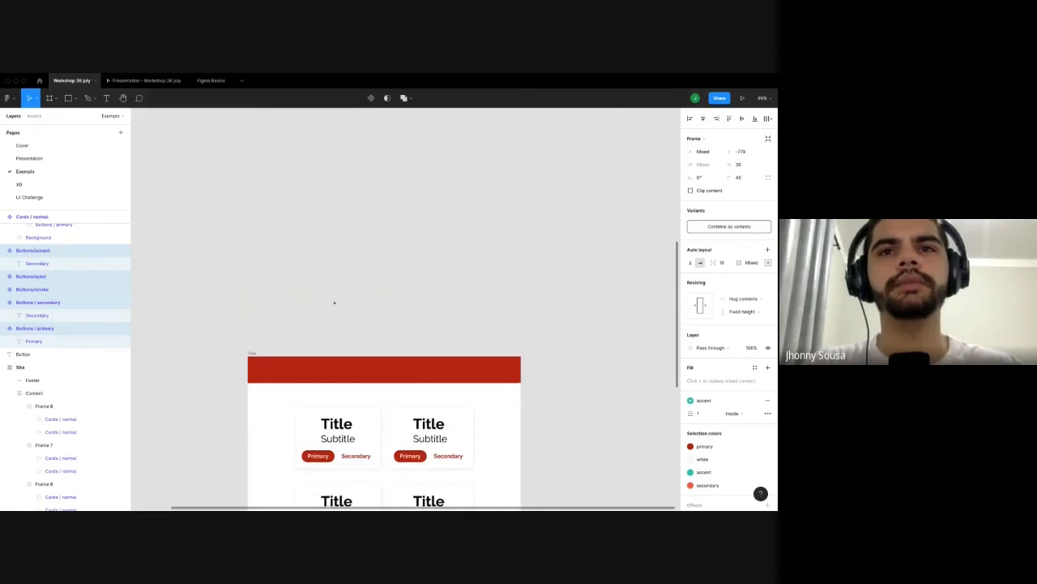
scroll(514, 329, down, 5)
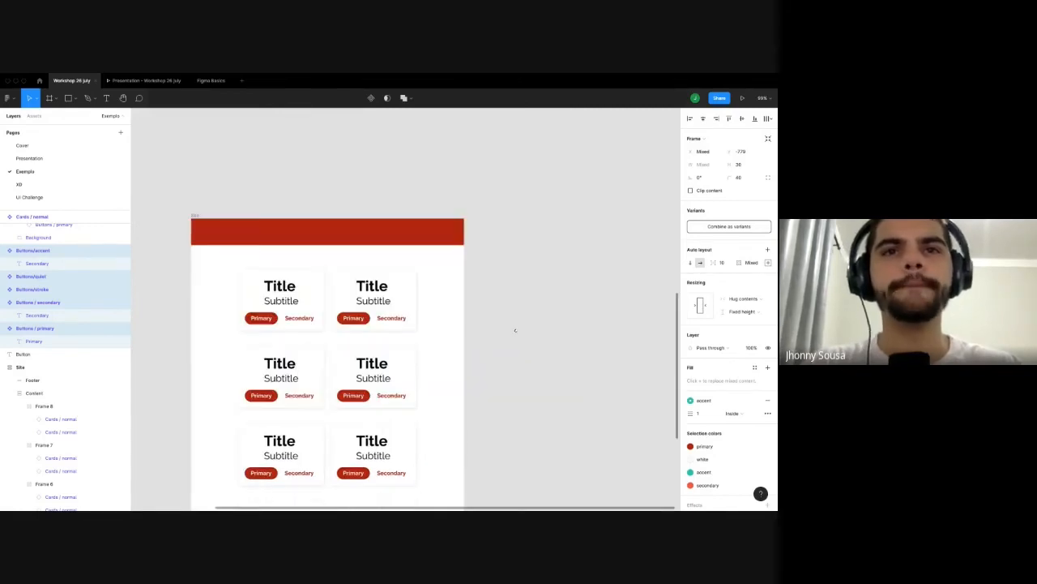
scroll(517, 333, down, 2)
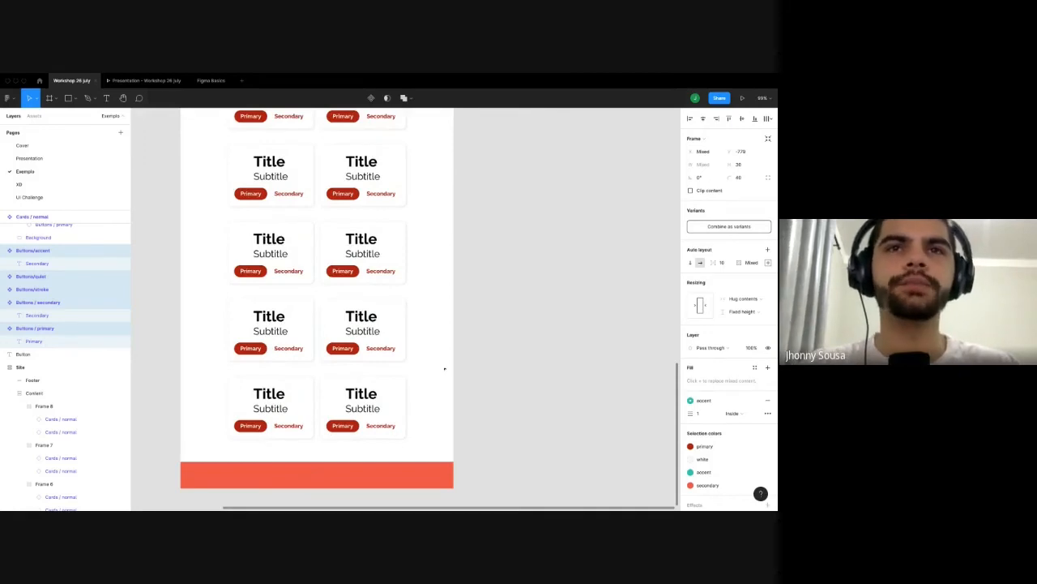
scroll(445, 368, down, 3)
scroll(322, 288, up, 1)
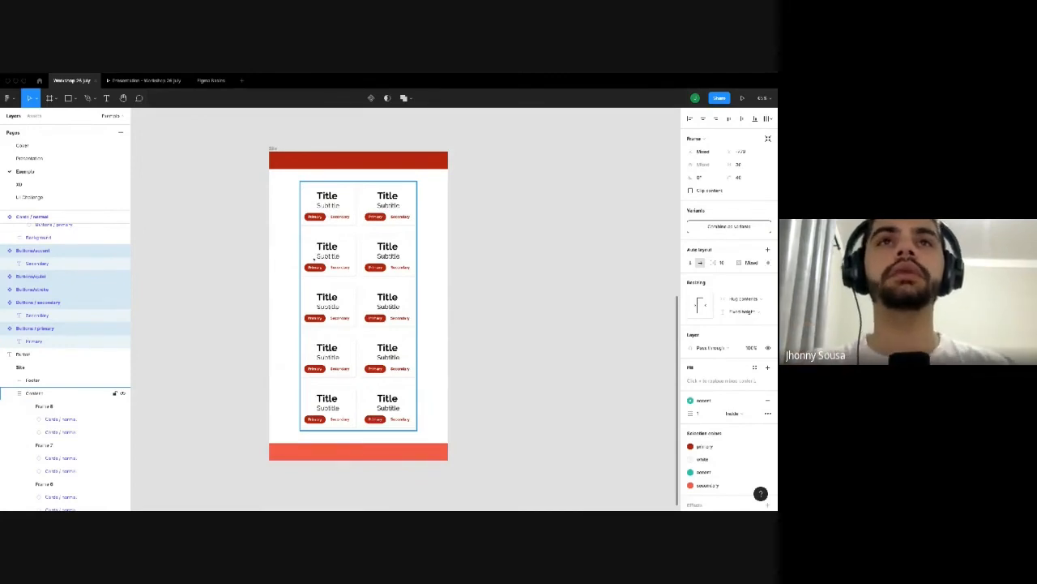
Draw a row of three 27 × 27 squares, spaced 5 apart, above the Site frame's red header bar.
scroll(317, 261, up, 5)
scroll(327, 229, up, 3)
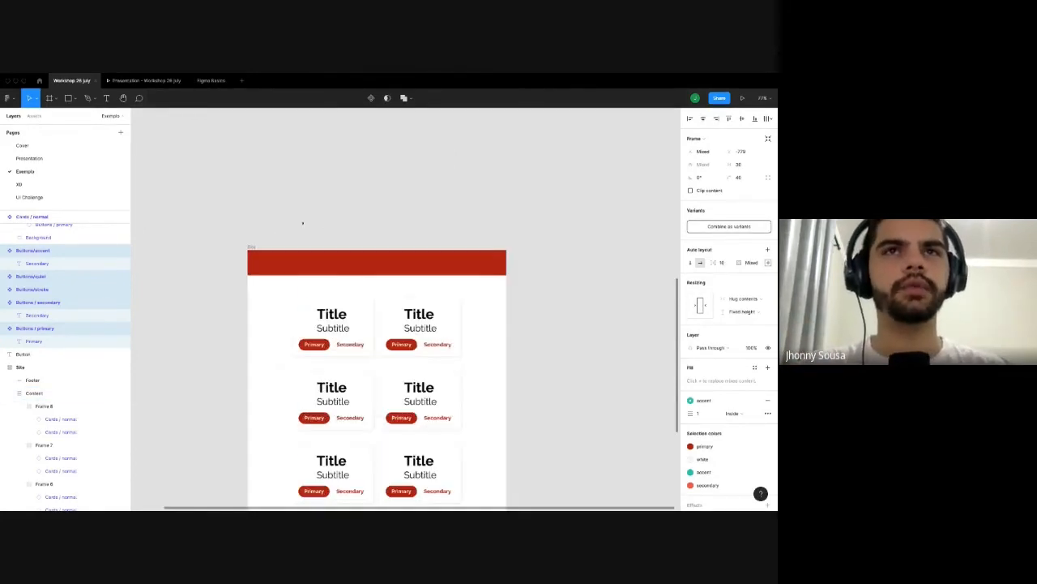
scroll(293, 234, up, 4)
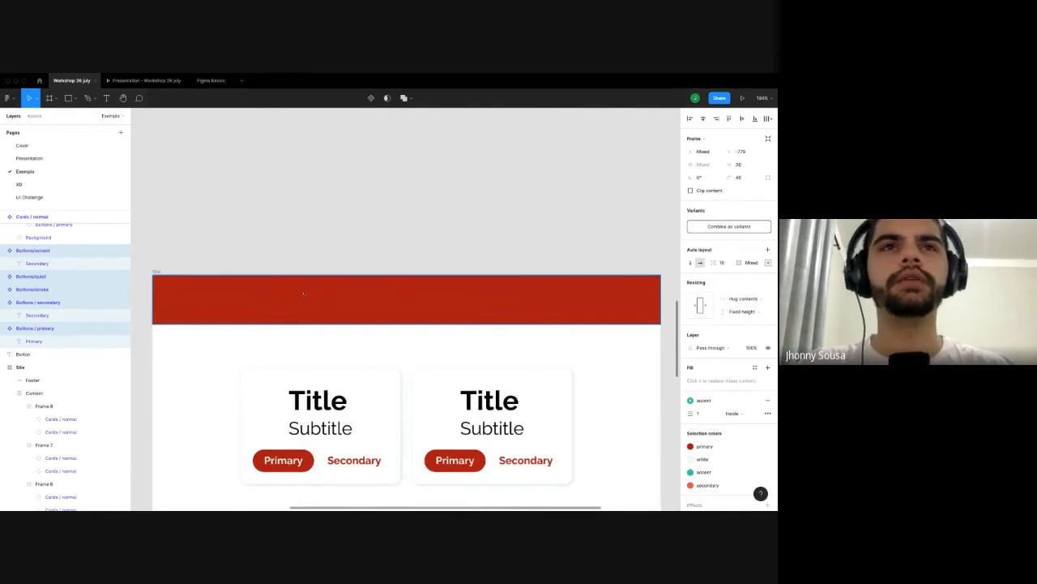
scroll(304, 294, down, 1)
key(r)
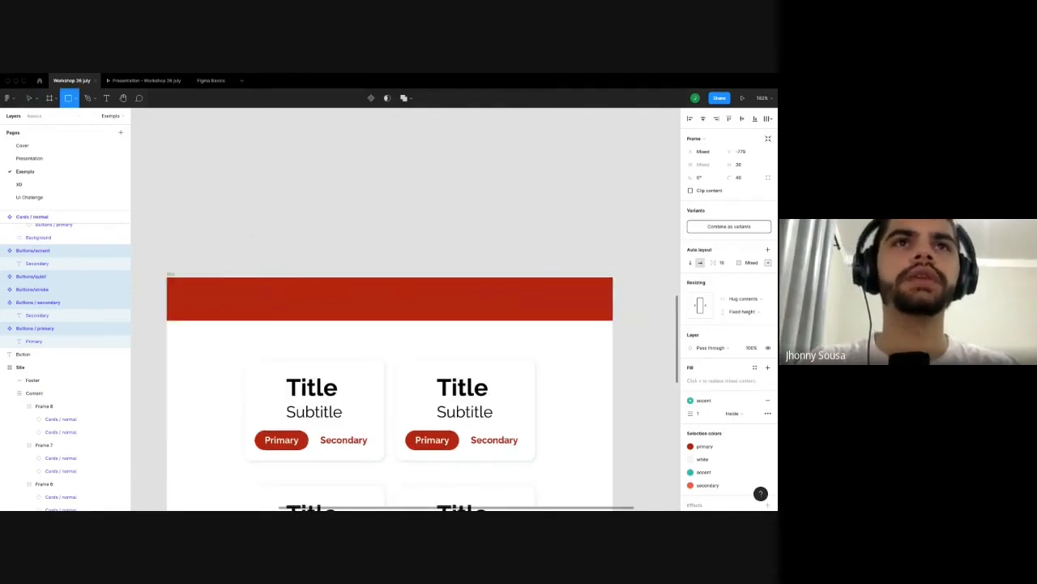
mouse_move(251, 235)
mouse_down()
mouse_move(269, 255)
mouse_move(299, 246)
mouse_up()
click(297, 251)
Apply the white color style to all three squares and group them.
shift+click(280, 244)
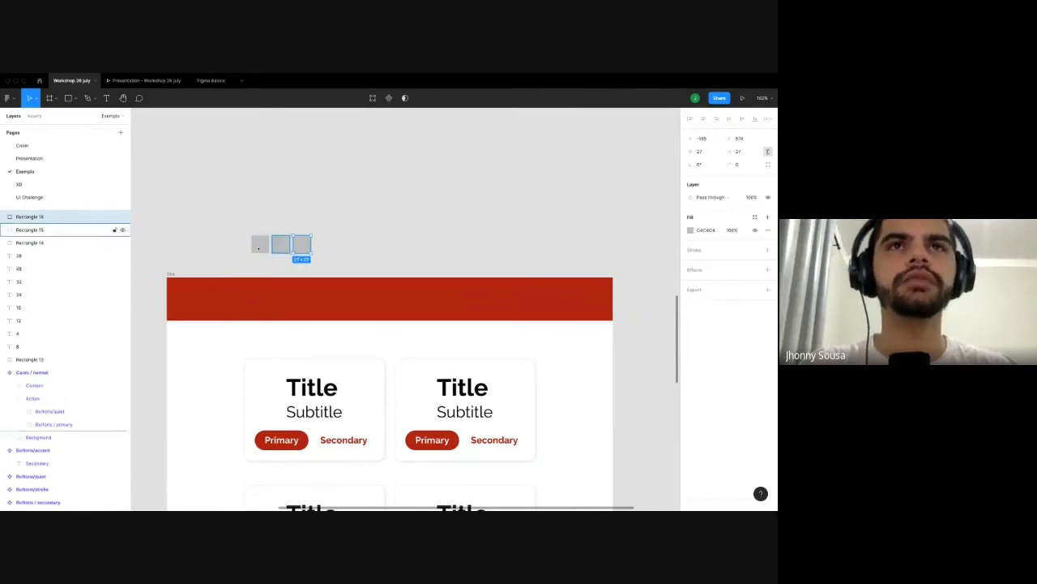
shift+click(260, 244)
click(754, 250)
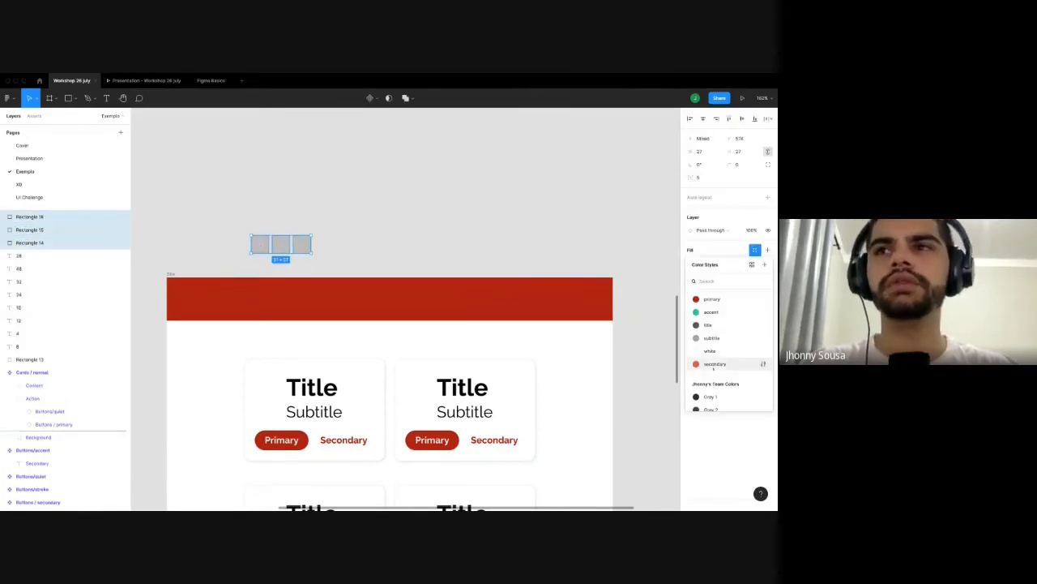
click(713, 351)
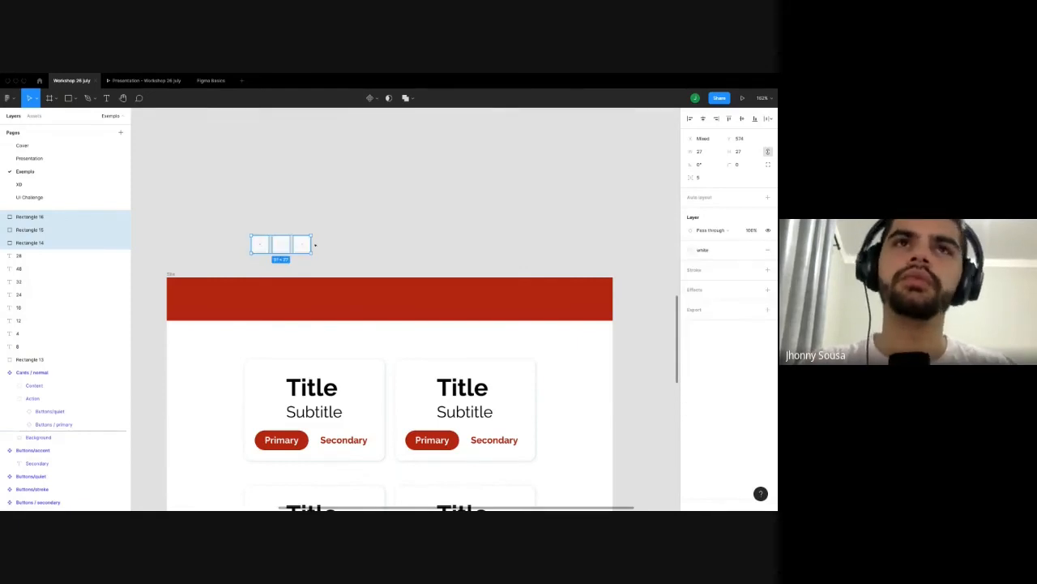
key(ctrl+g)
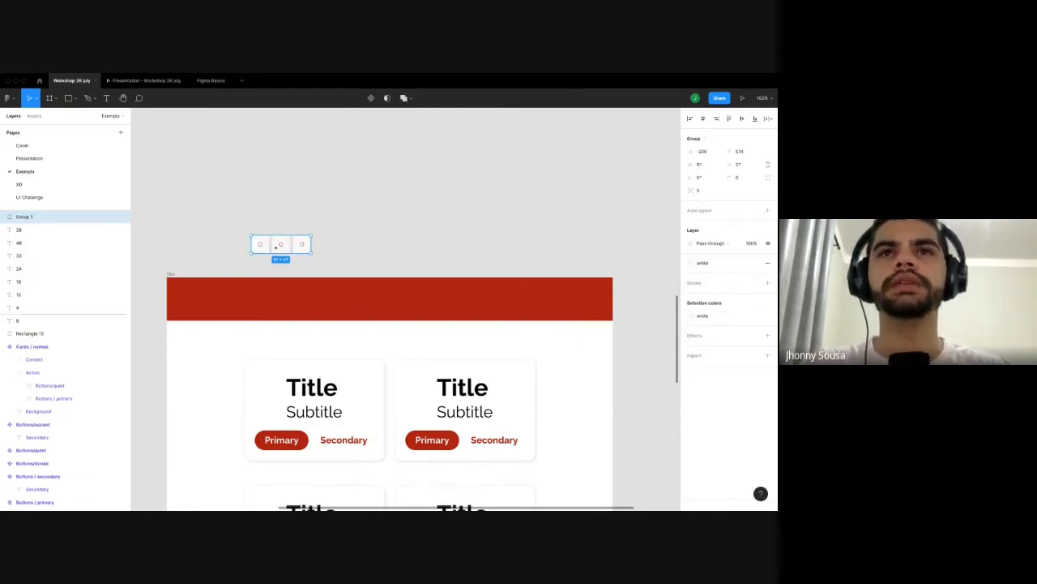
Move the squares group above the right half of the header bar and group it with the Header layer.
drag(280, 244, 437, 215)
shift+click(399, 290)
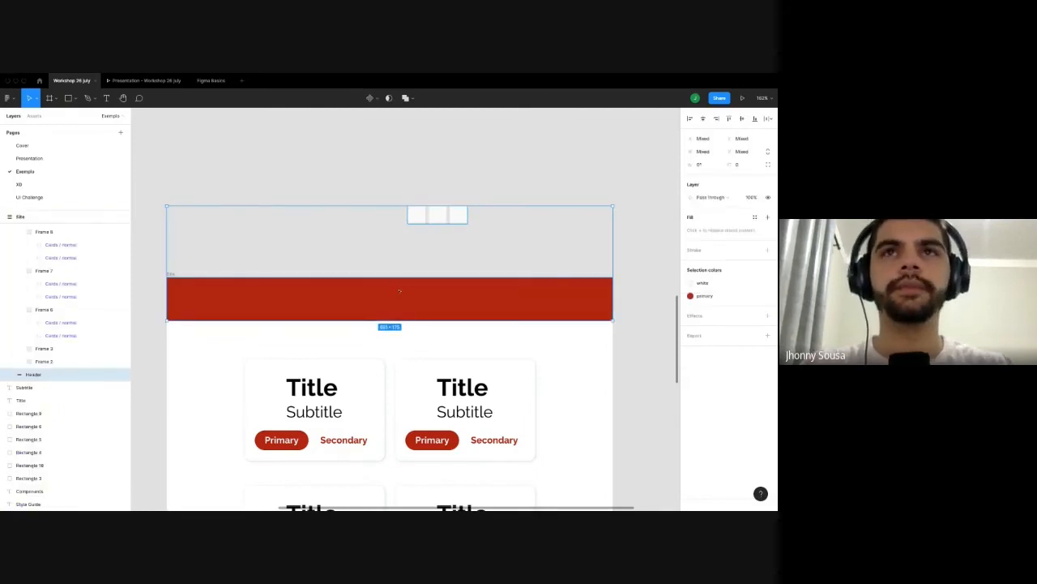
key(ctrl+g)
double_click(414, 218)
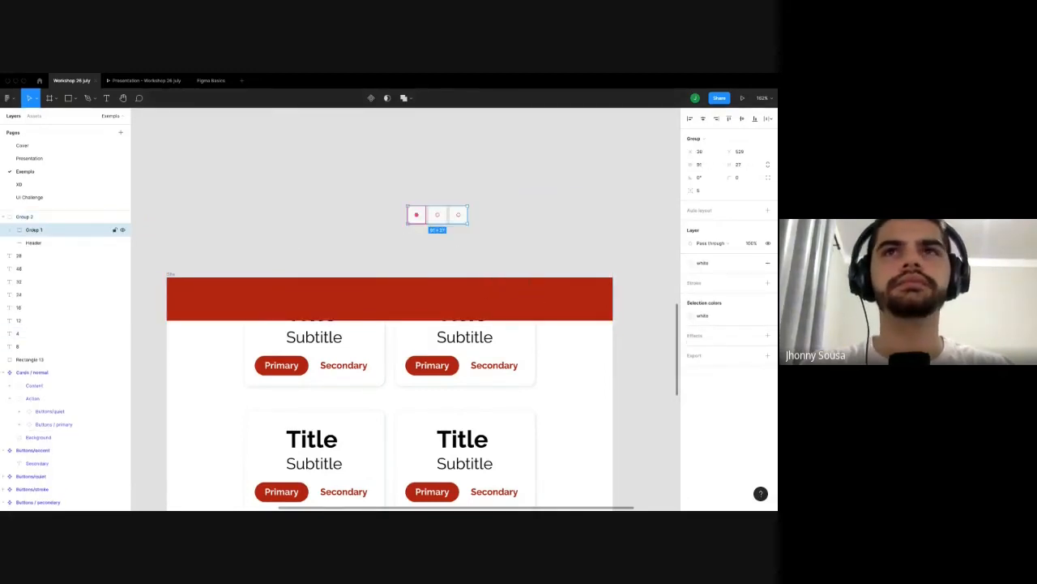
Try to place the squares group directly on the header bar, and undo the moves.
drag(438, 215, 565, 305)
drag(408, 355, 410, 289)
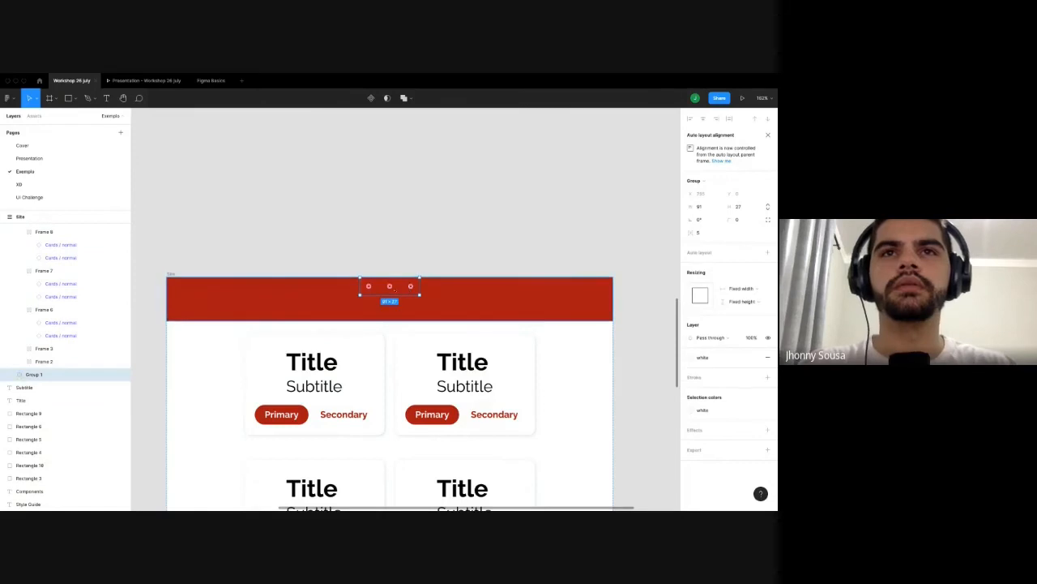
key(ctrl+z)
key(ctrl+z)
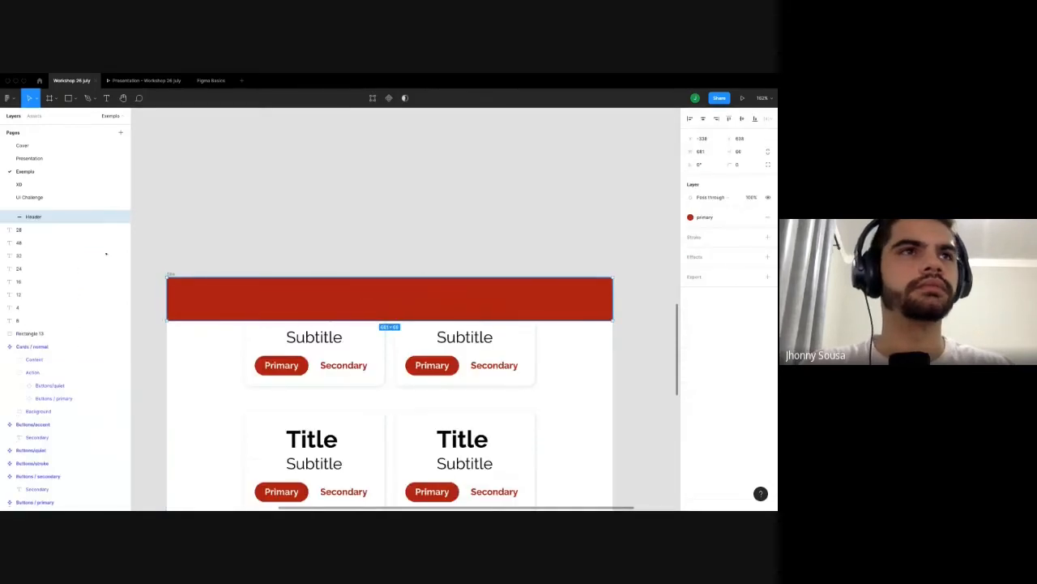
Paste the squares group onto the header bar and transfer both layers into the Site frame.
key(ctrl+v)
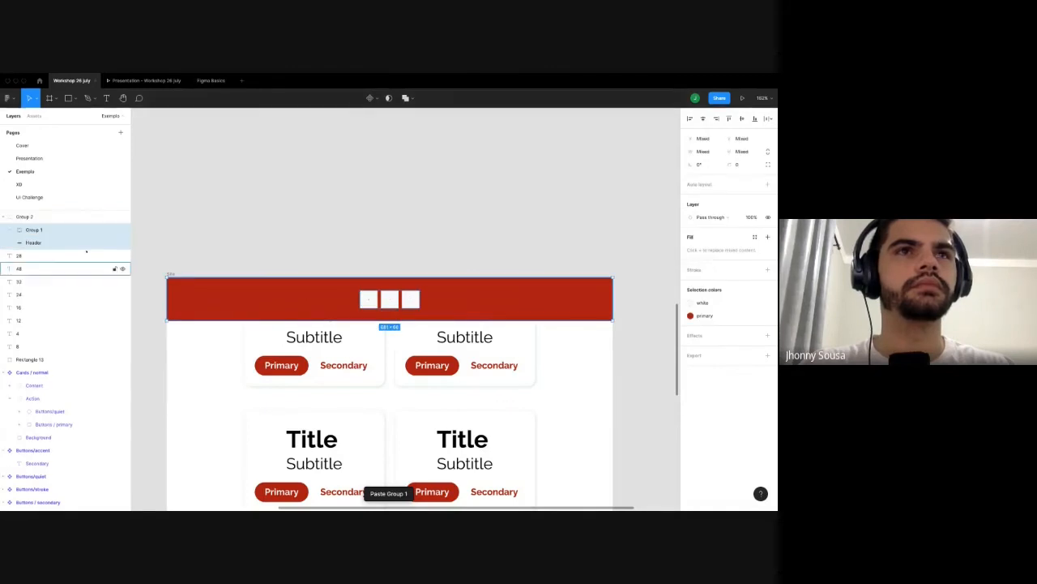
key(Delete)
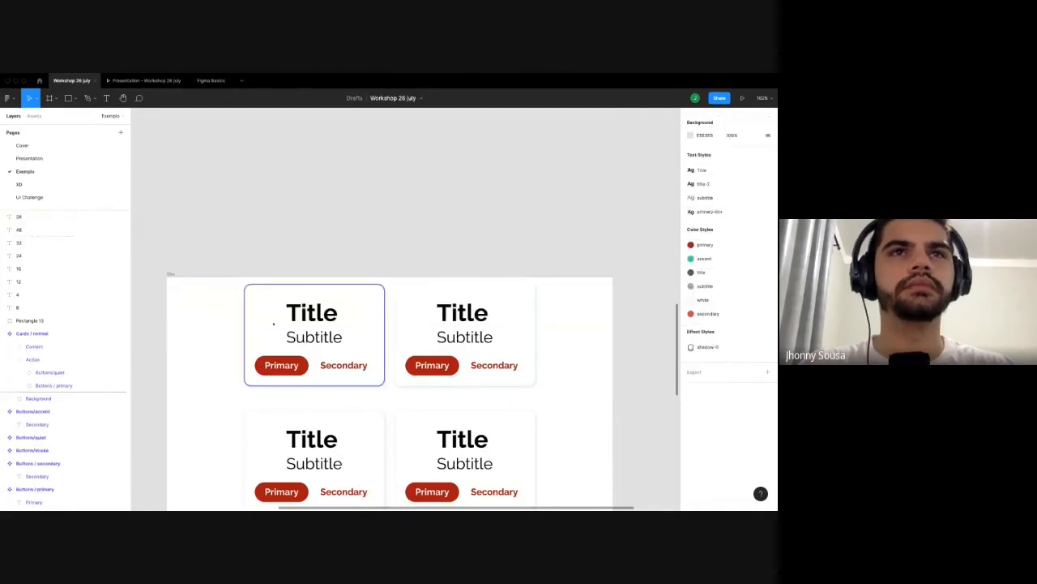
click(203, 287)
key(ctrl+v)
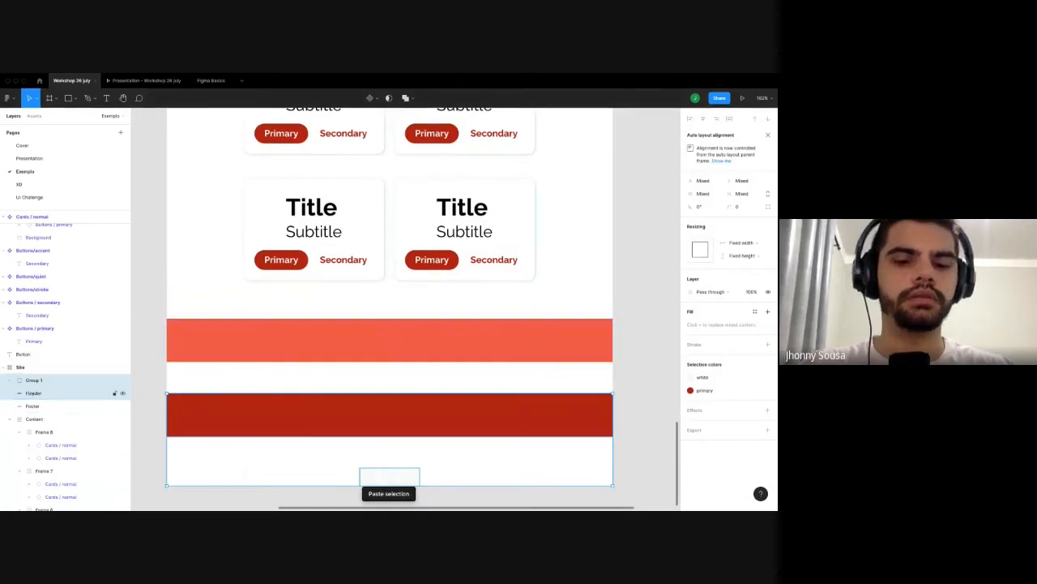
Group the pasted squares and header bar, and move that group below Content in the Site frame's layer order.
key(Escape)
click(20, 407)
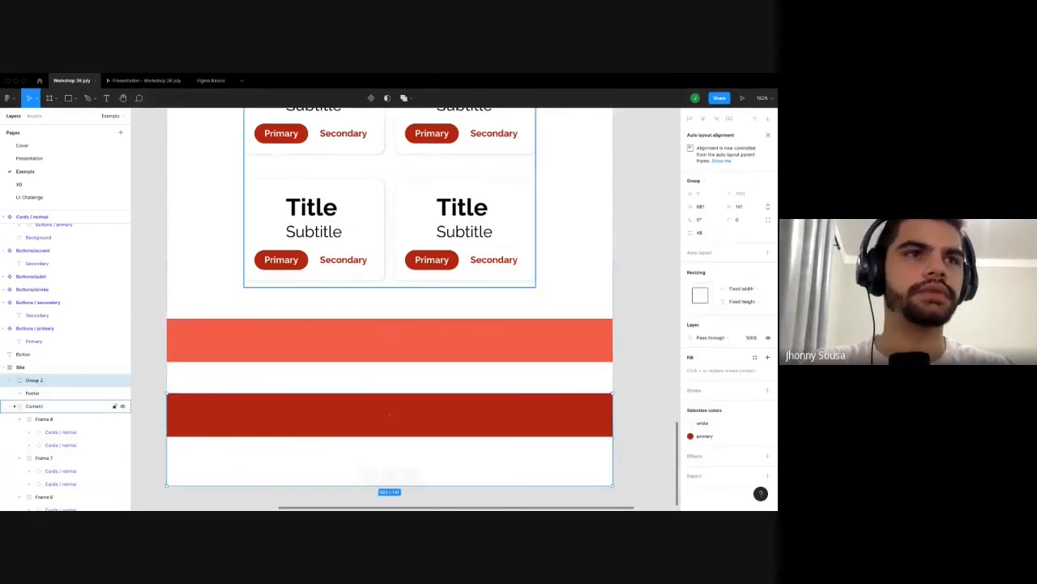
drag(34, 379, 34, 412)
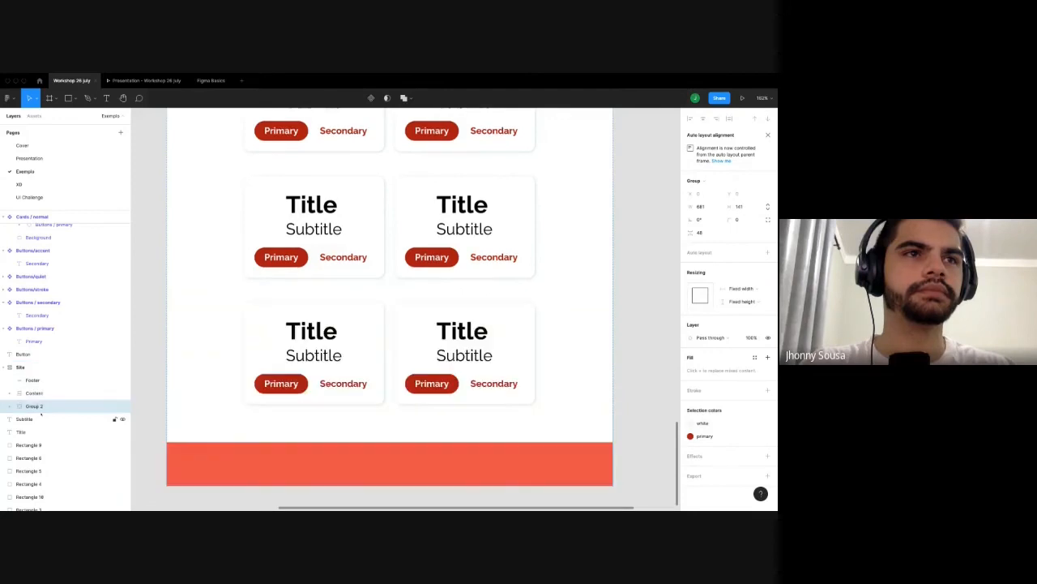
Rename the new group of squares and header bar to Header.
double_click(34, 405)
text(Header)
key(Return)
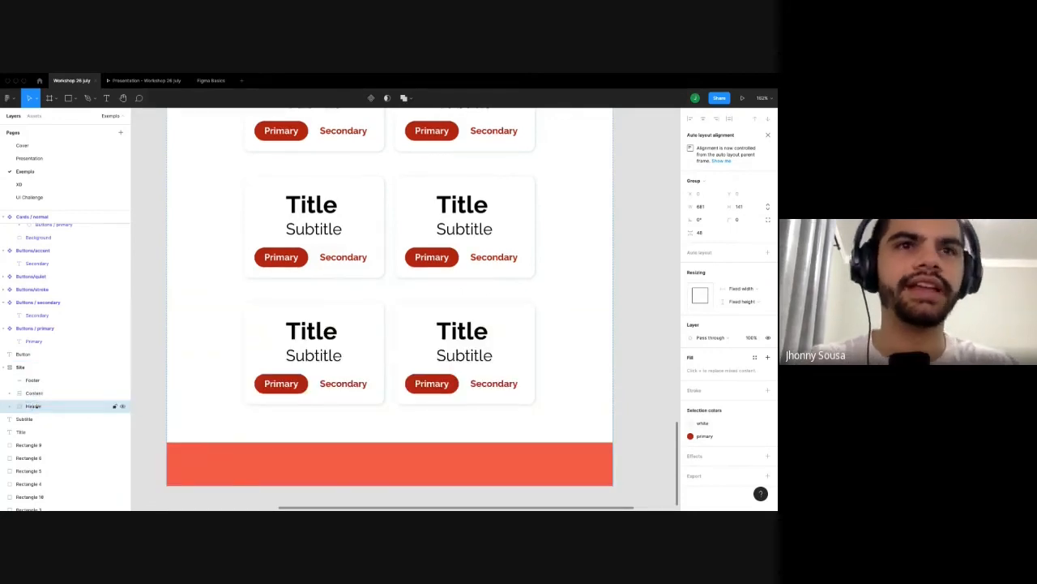
key(Escape)
Position the squares group inside the red header bar, near the bar's right end.
scroll(238, 415, down, 5)
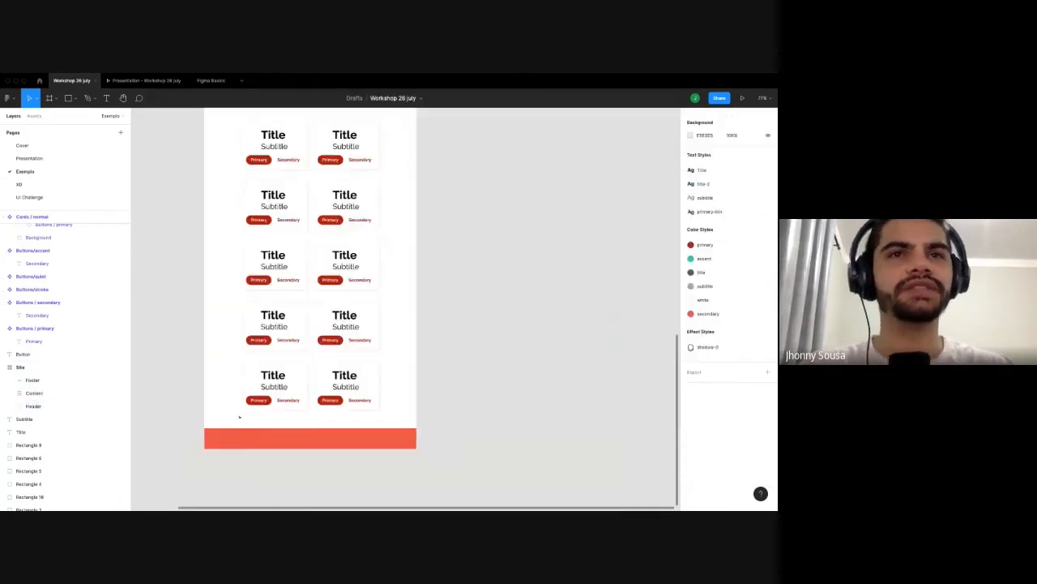
scroll(463, 430, up, 3)
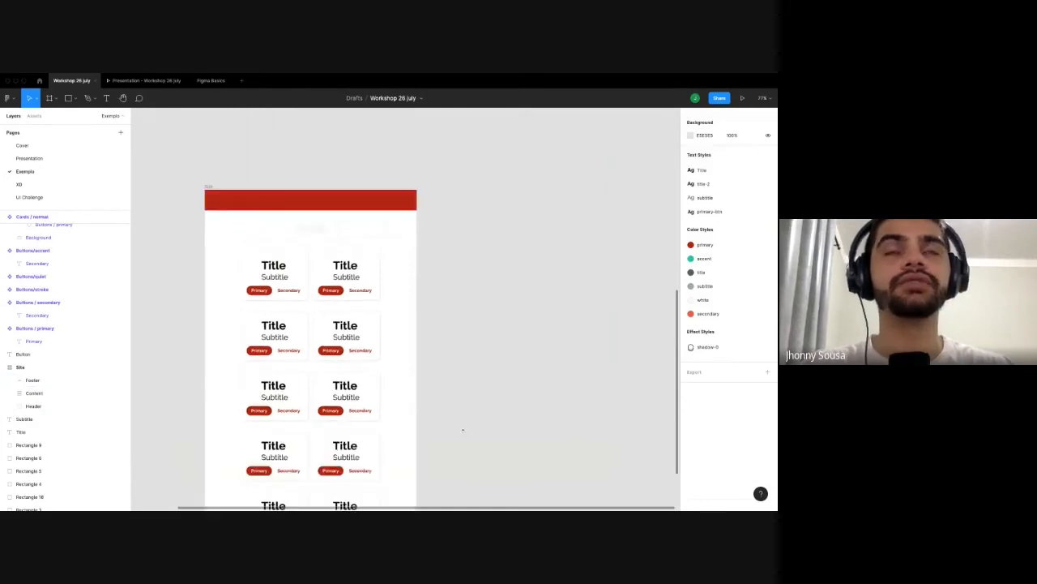
click(312, 230)
key(ctrl+g)
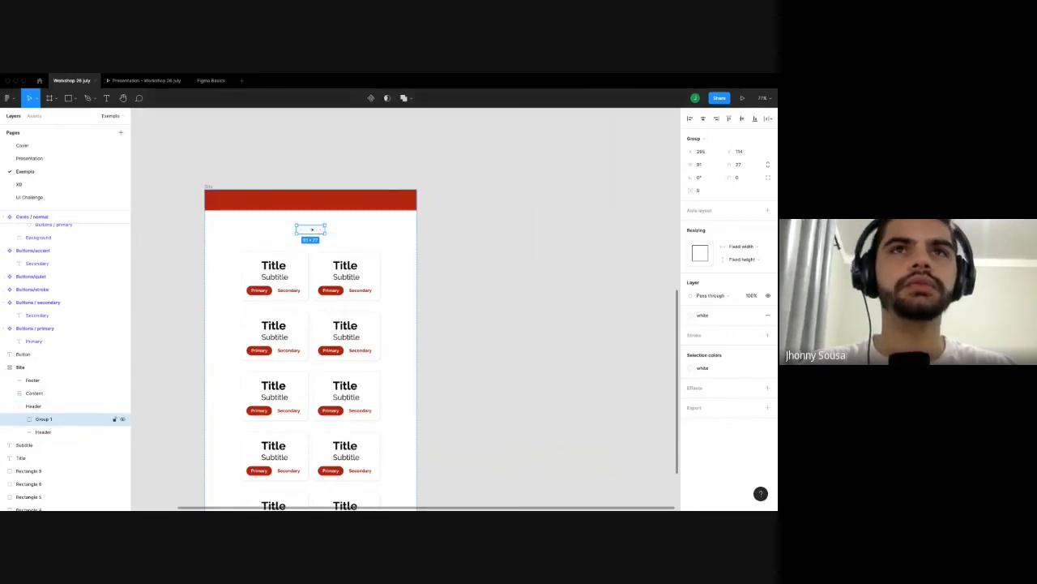
drag(311, 229, 381, 199)
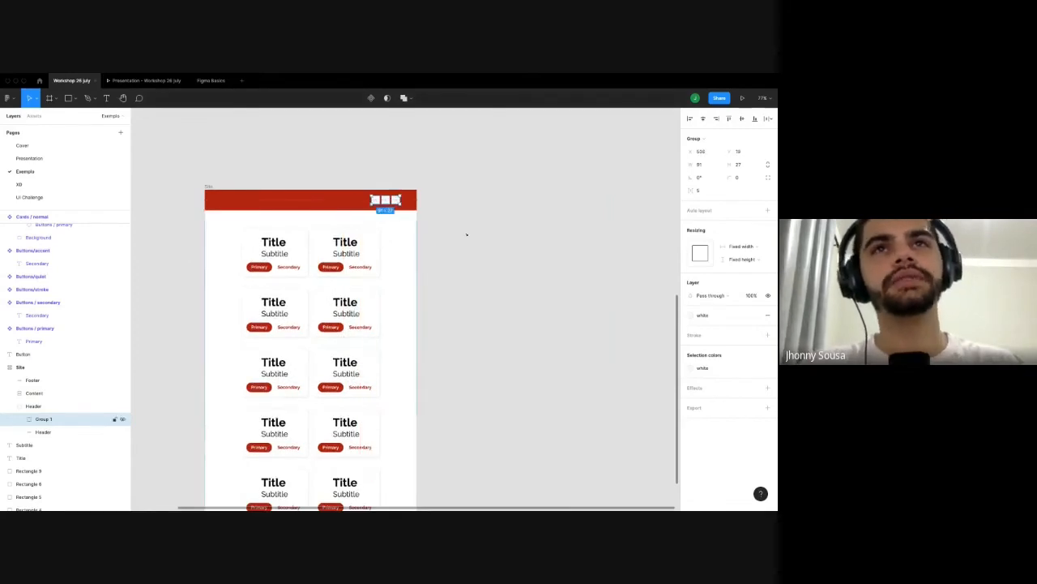
click(455, 256)
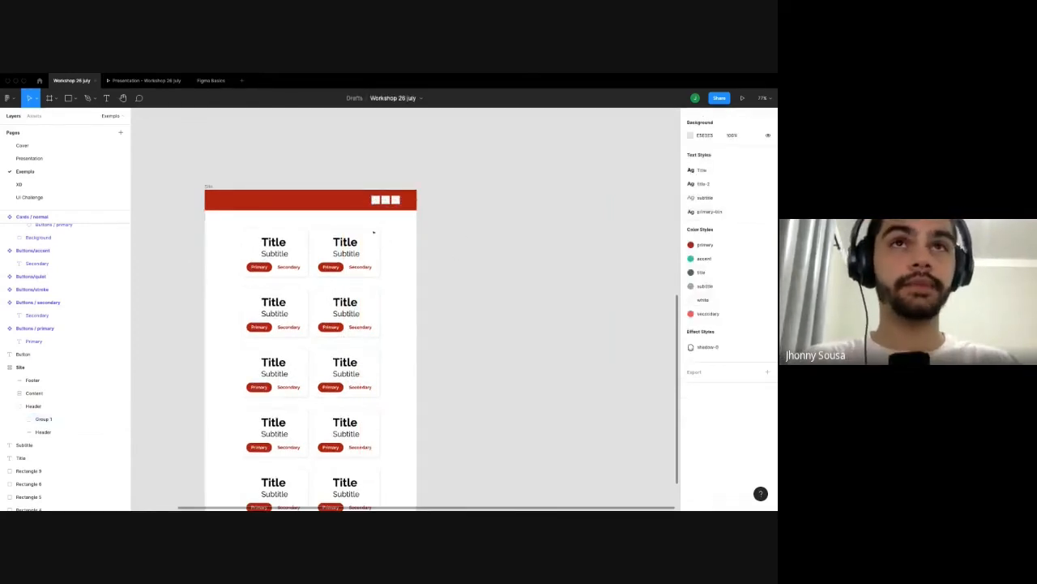
Paste a copy of the squares group into the Site frame, between the header and the card grid.
scroll(316, 211, up, 1)
scroll(258, 240, up, 1)
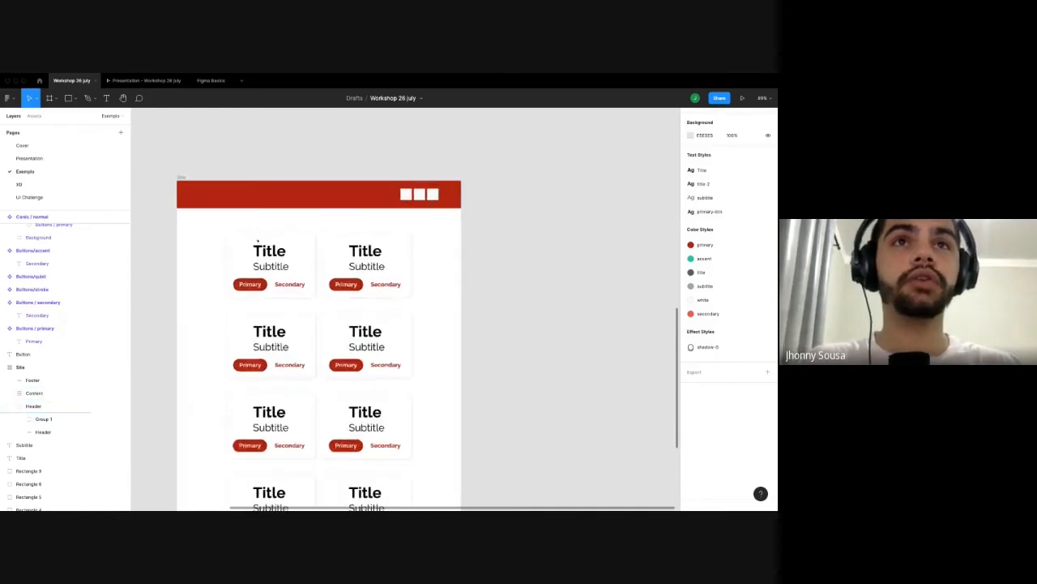
scroll(247, 241, up, 1)
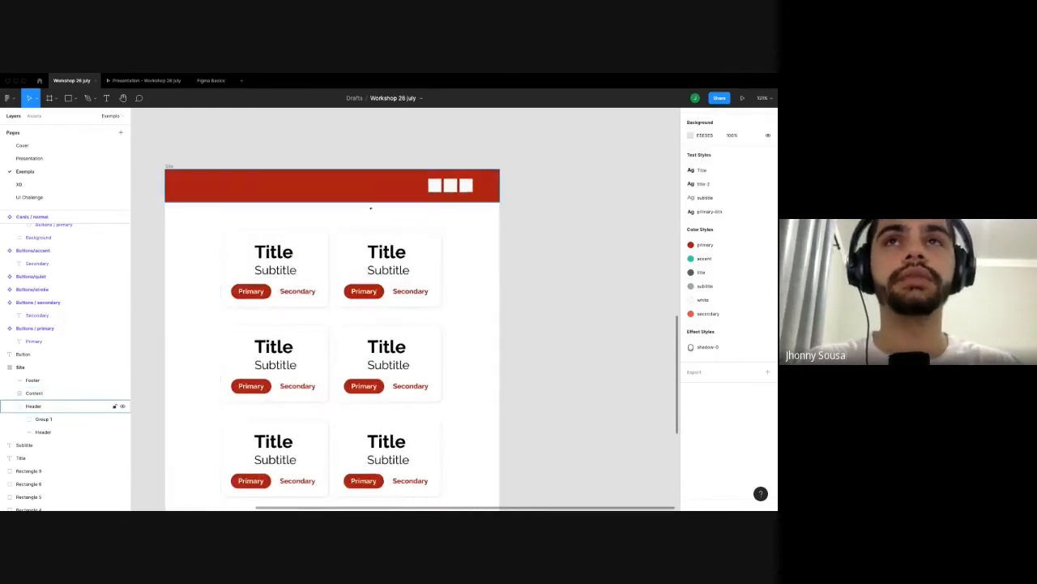
scroll(366, 227, up, 2)
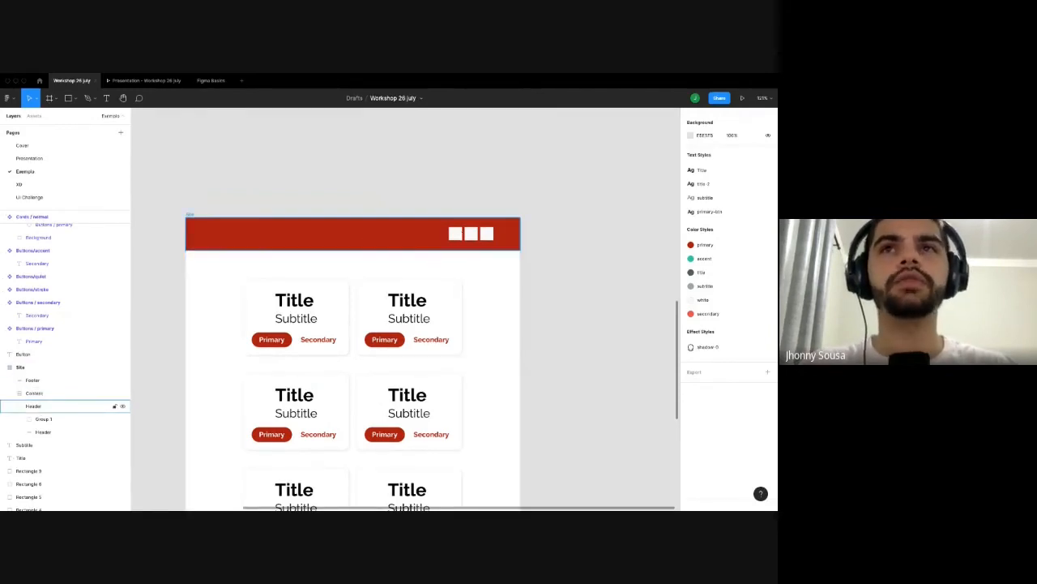
click(458, 235)
click(391, 189)
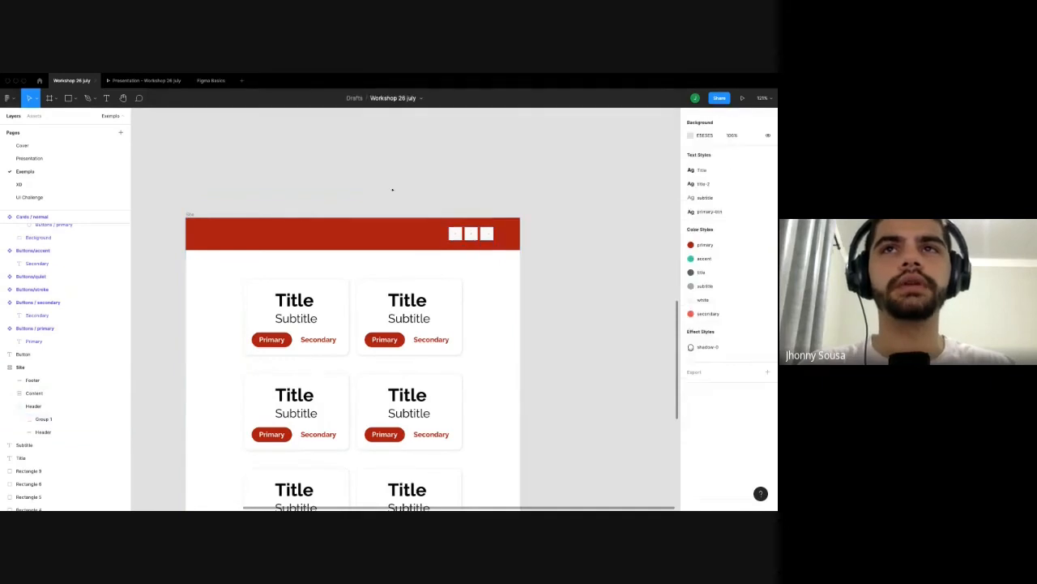
key(ctrl+v)
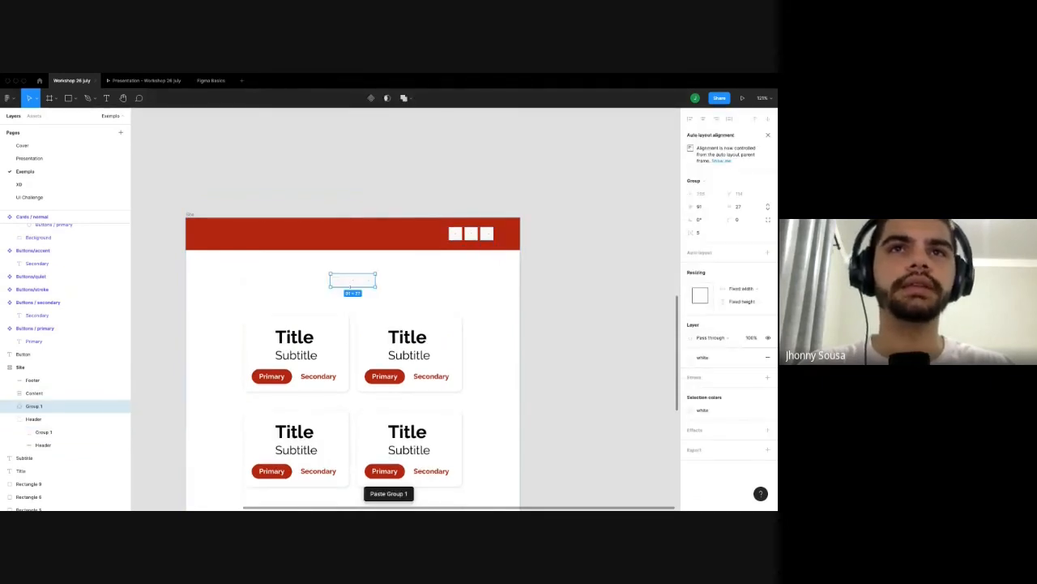
mouse_move(352, 282)
mouse_down()
mouse_move(320, 235)
mouse_move(330, 293)
mouse_move(332, 247)
mouse_move(352, 224)
mouse_move(351, 280)
mouse_up()
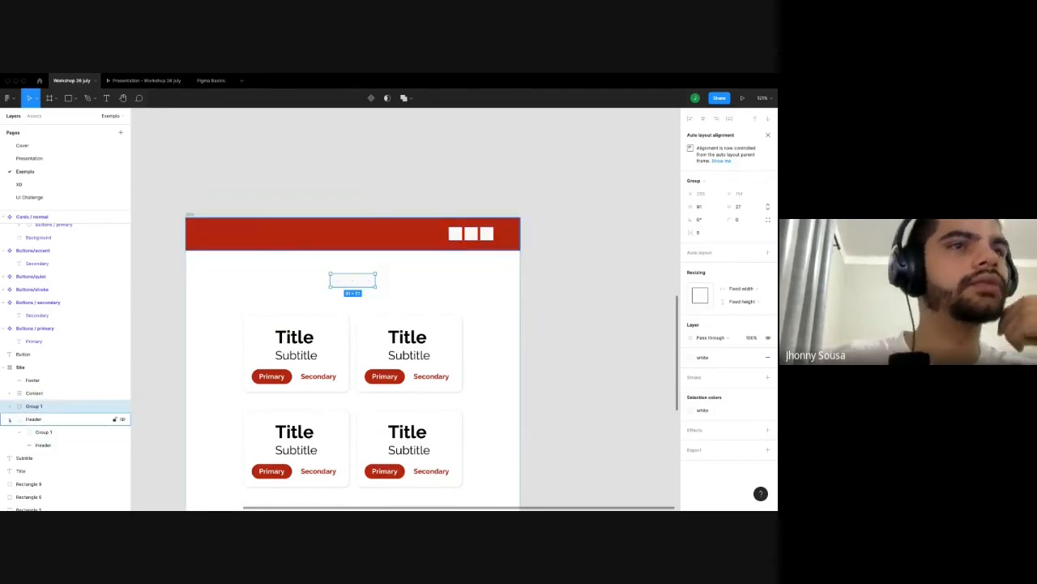
Inspect the Site frame's auto layout settings and try to move the pasted squares group onto the header bar.
click(13, 419)
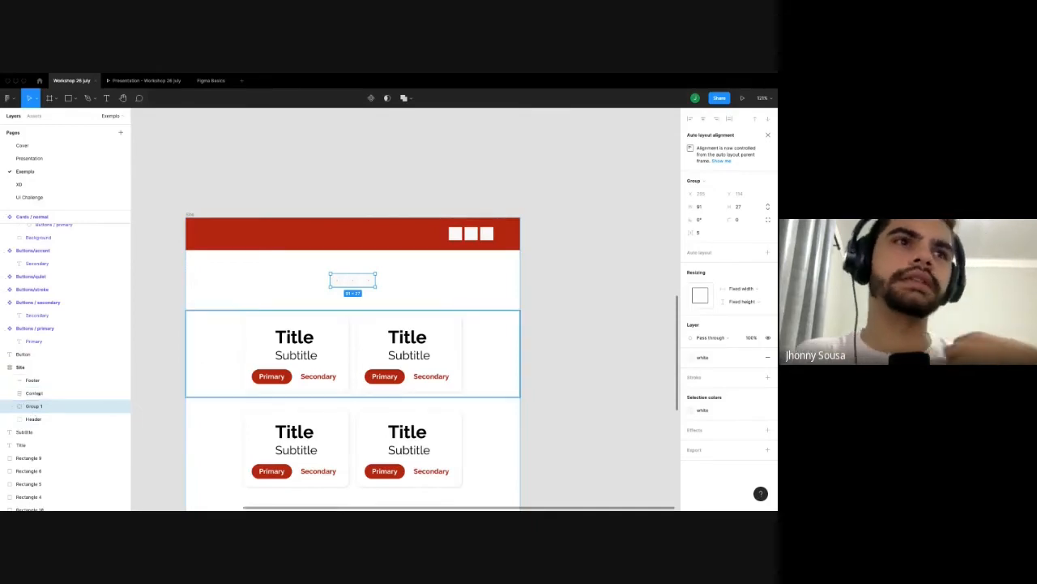
click(21, 367)
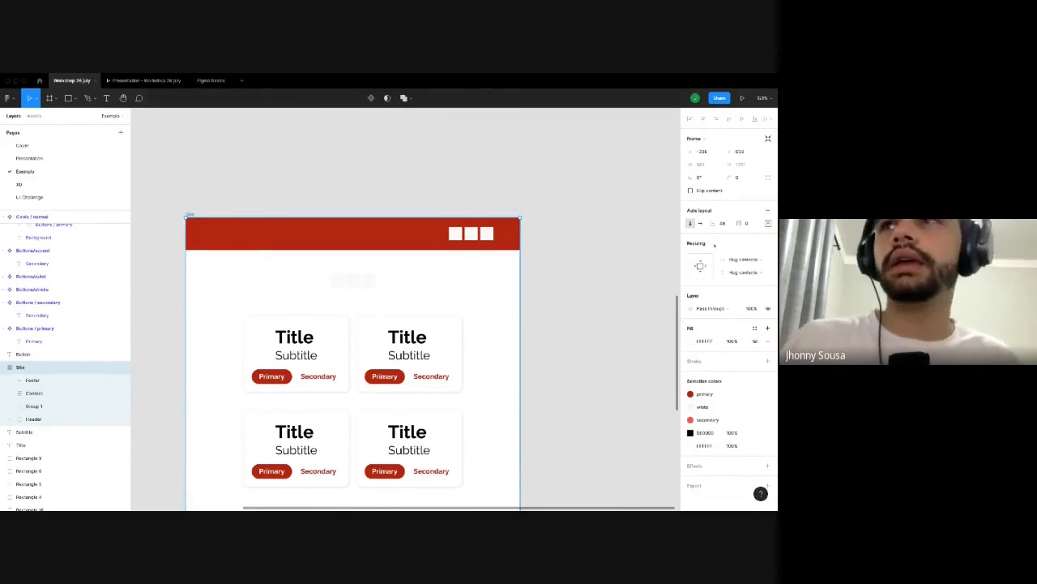
click(361, 281)
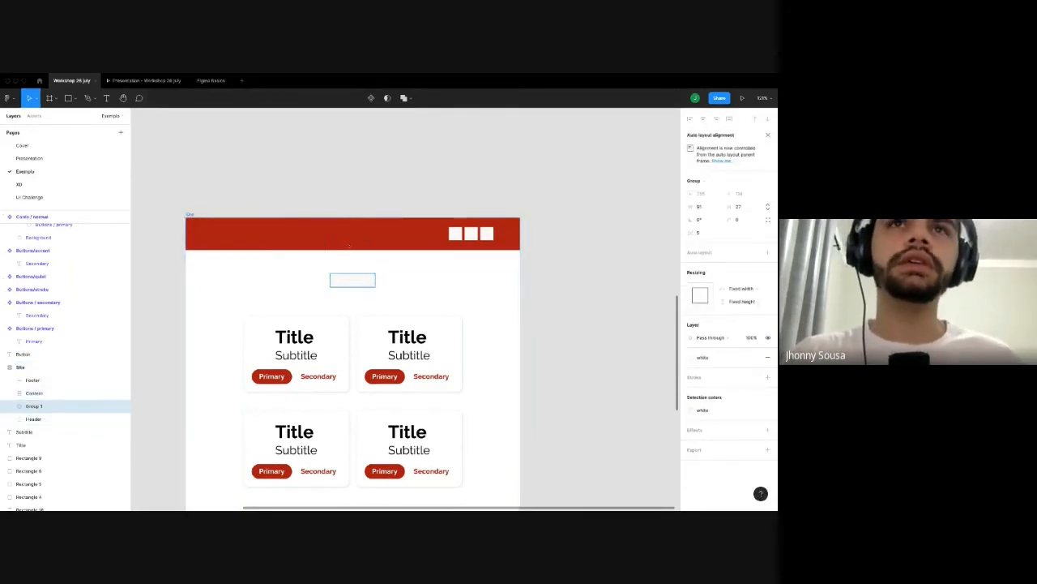
drag(349, 245, 356, 286)
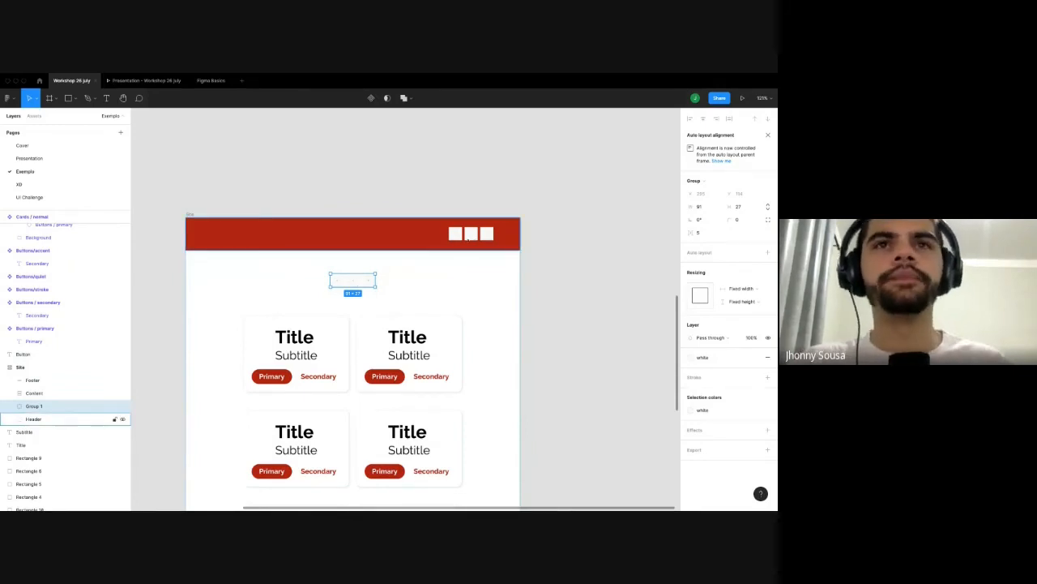
Group the pasted squares with the Header group and expand the resulting group's layers.
shift+click(361, 243)
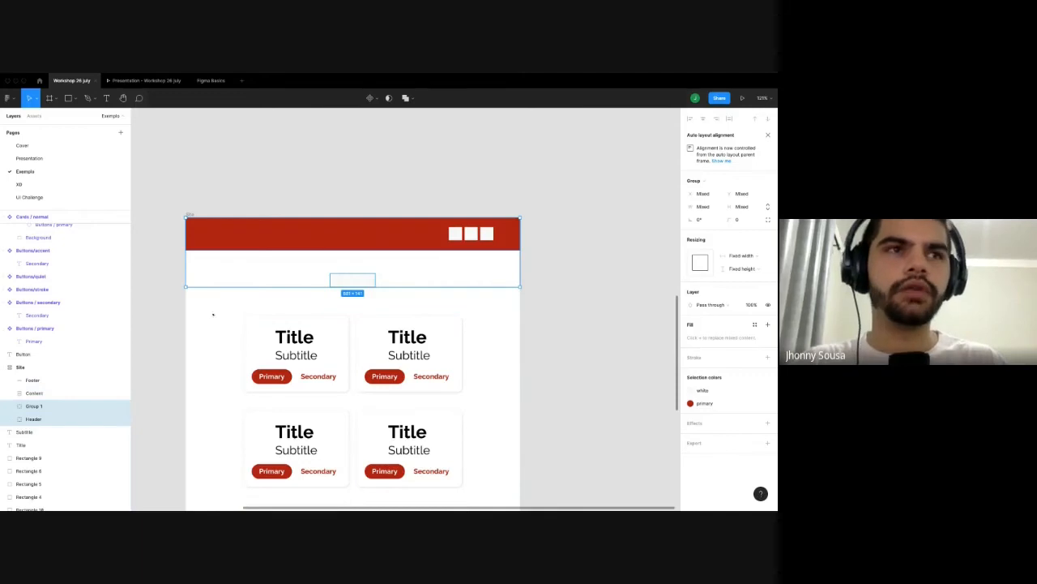
key(super+g)
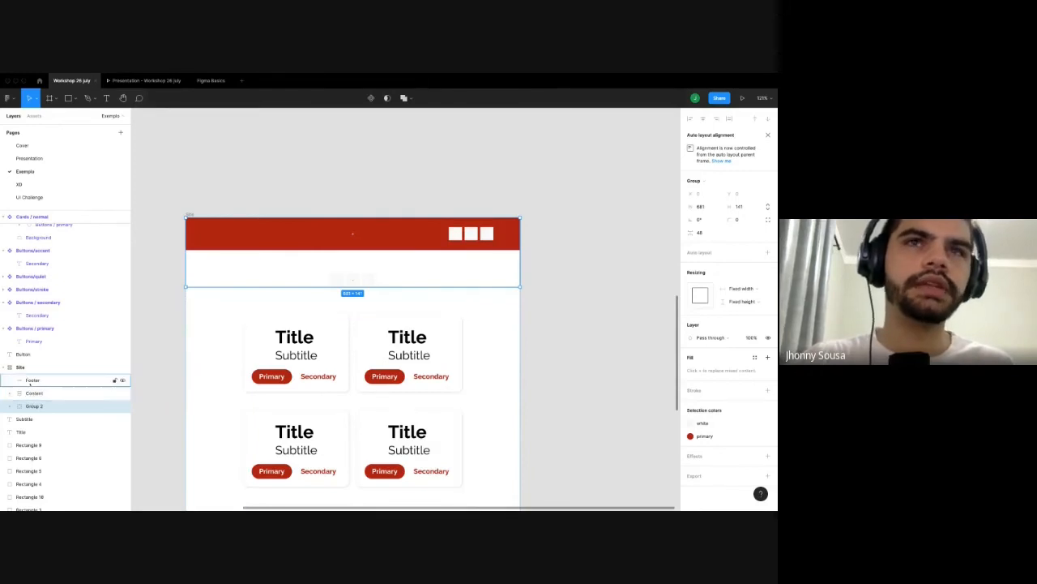
click(10, 406)
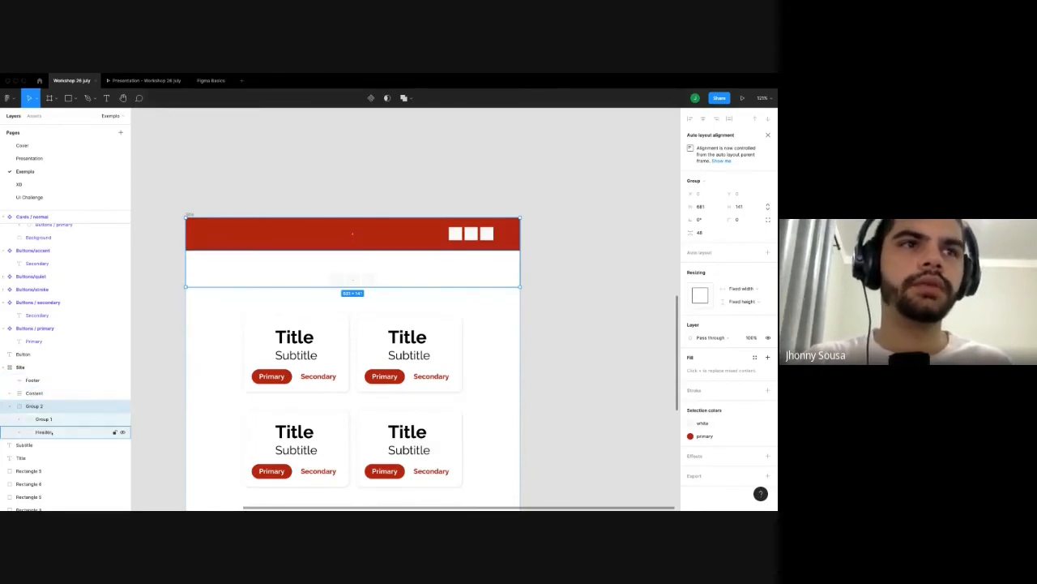
click(336, 282)
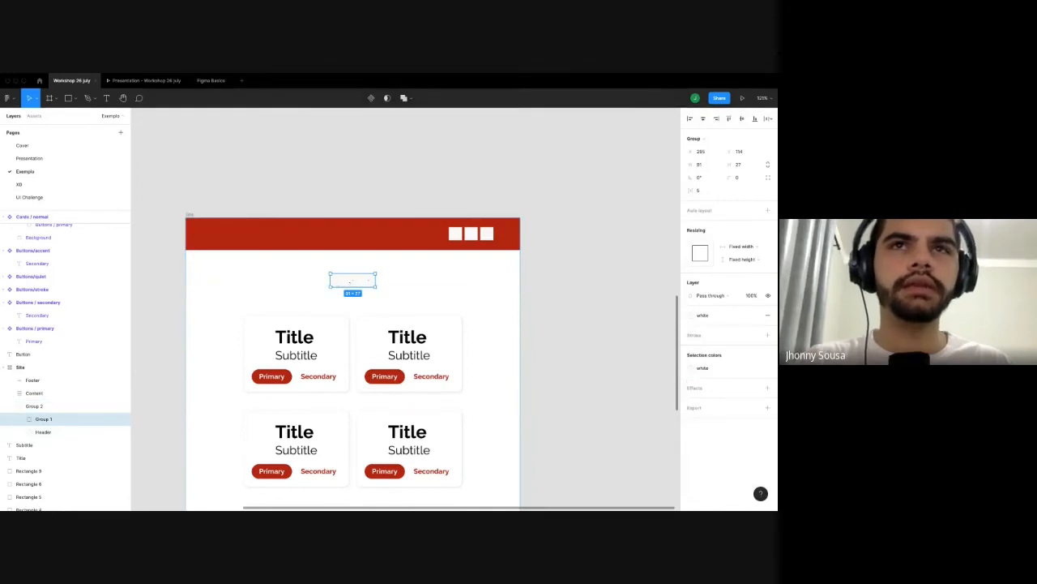
double_click(337, 283)
drag(338, 283, 342, 237)
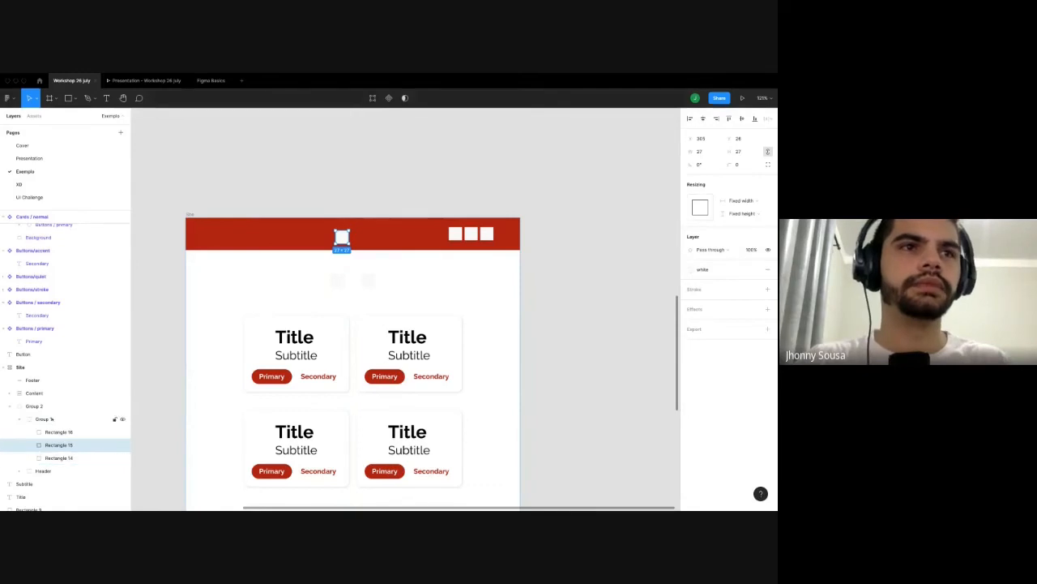
key(Escape)
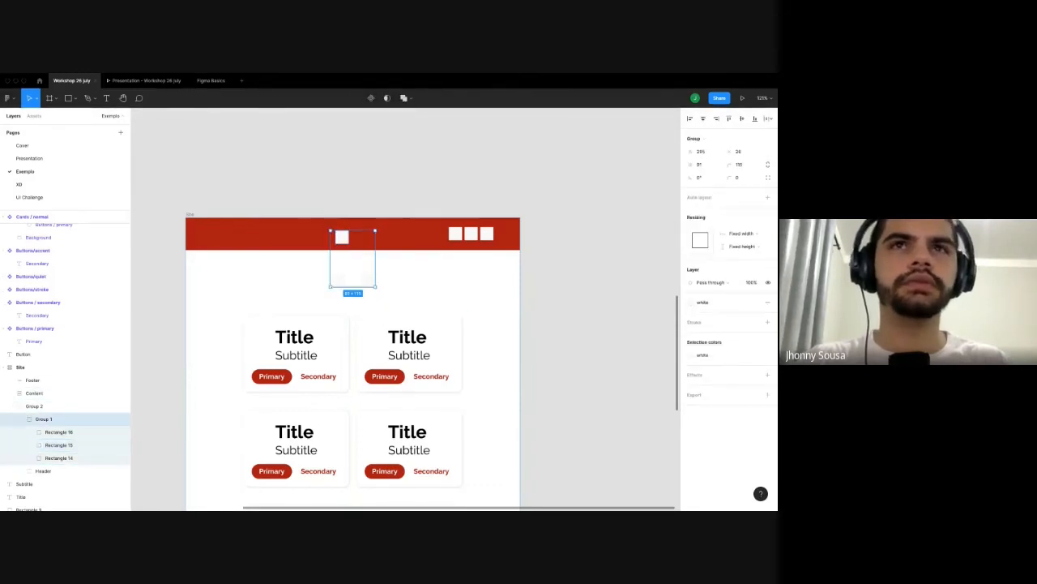
key(super+z)
key(super+z)
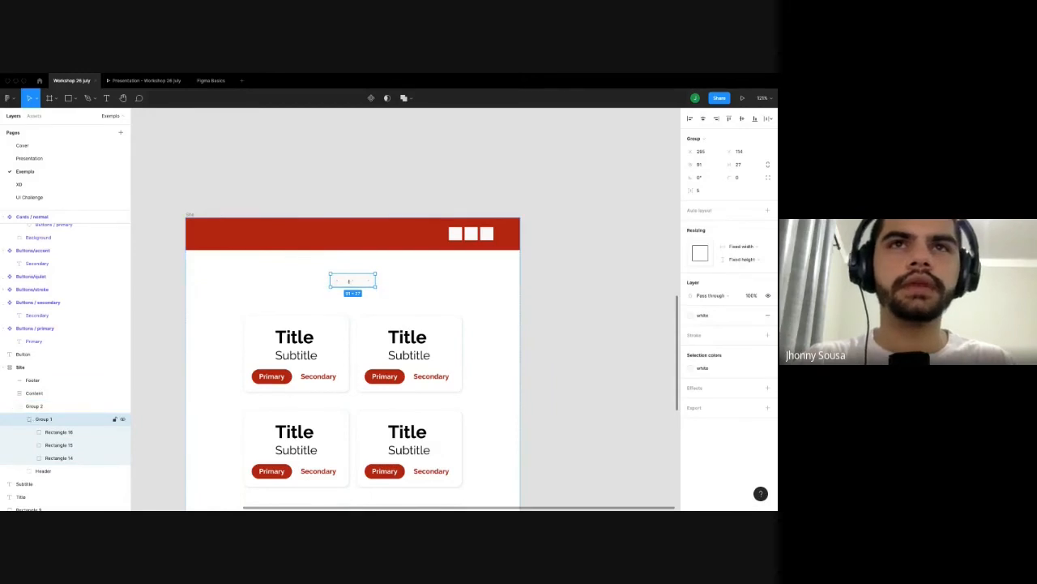
Move the pasted squares group onto the header bar's left part and delete its middle and right squares.
drag(345, 280, 244, 234)
double_click(244, 235)
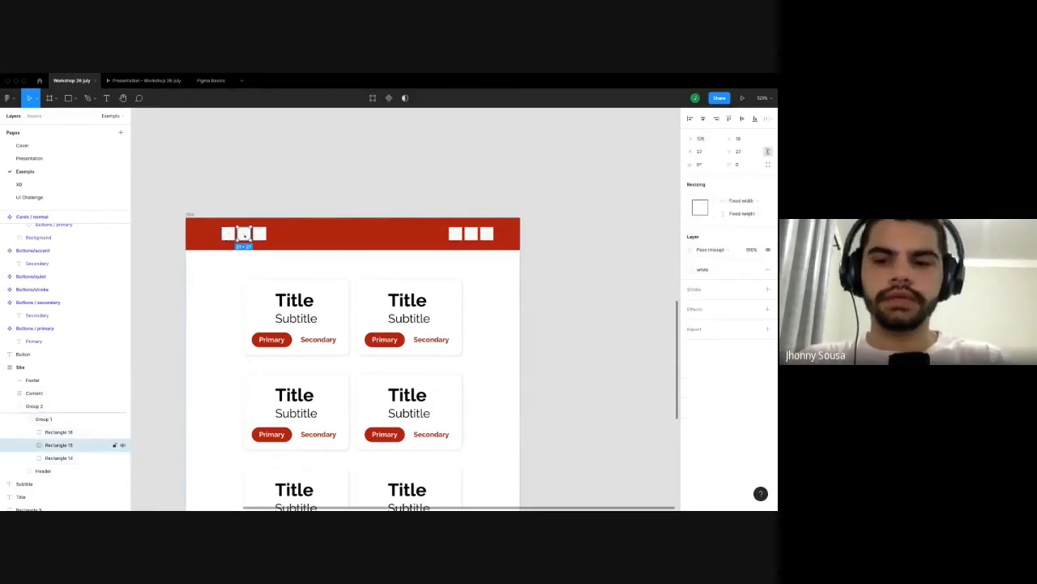
key(Delete)
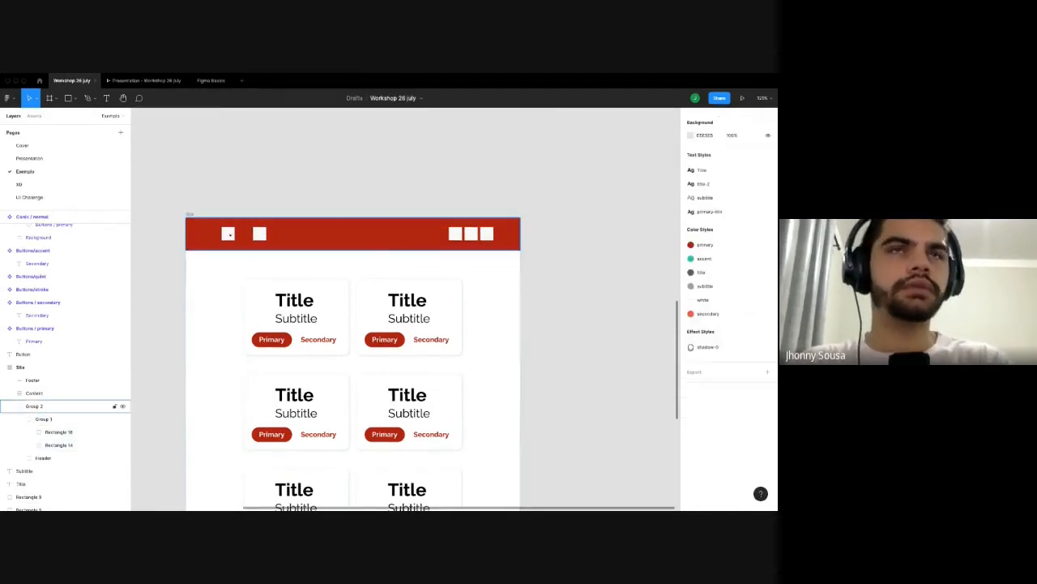
click(258, 234)
double_click(259, 235)
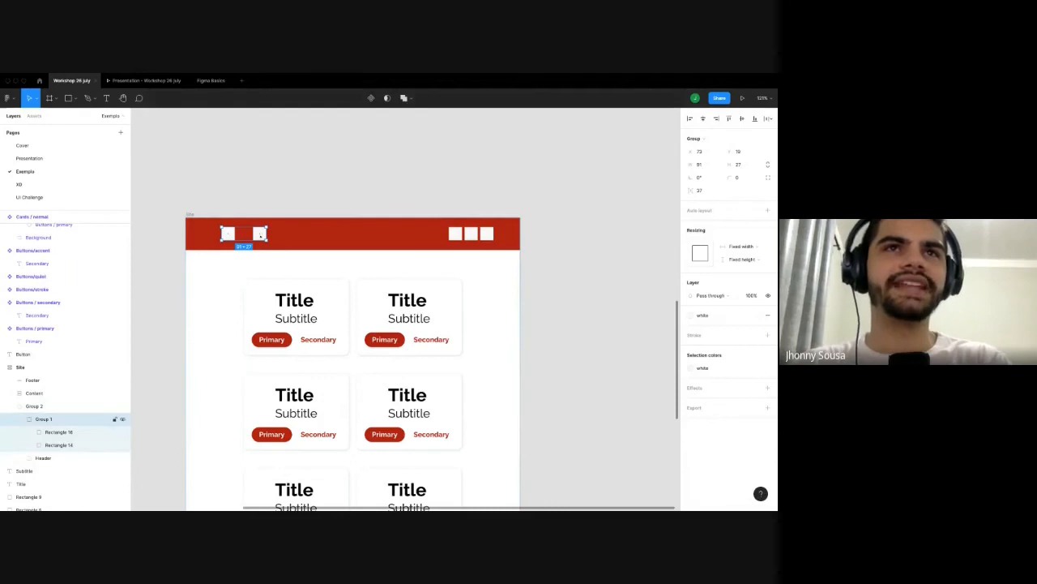
double_click(260, 234)
key(Delete)
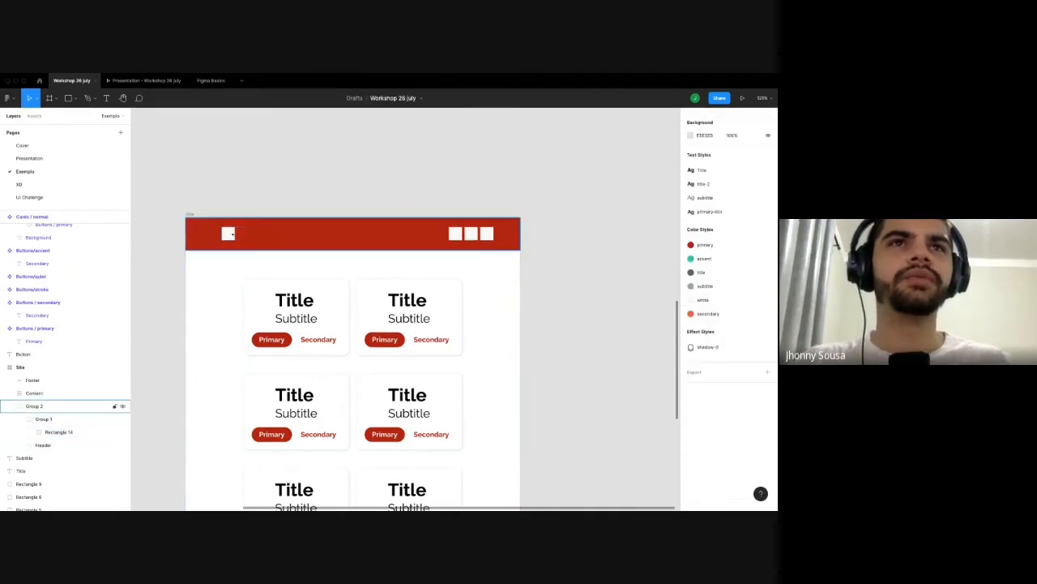
Stretch the remaining left square in the header bar into a rectangle about 104 wide.
click(230, 234)
double_click(228, 234)
drag(235, 234, 273, 234)
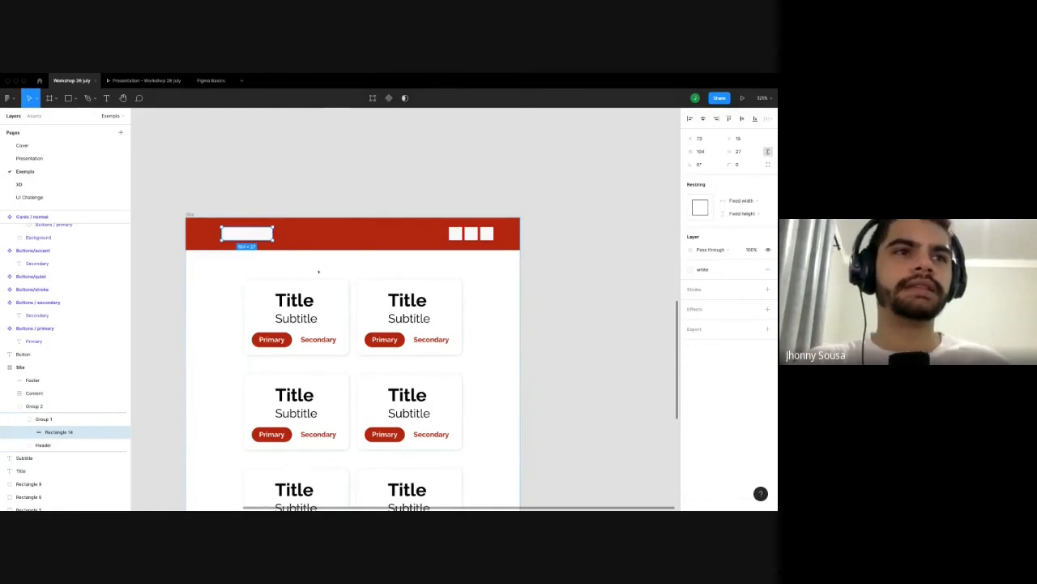
Rename the group holding the wide white rectangle as Logo.
click(7, 406)
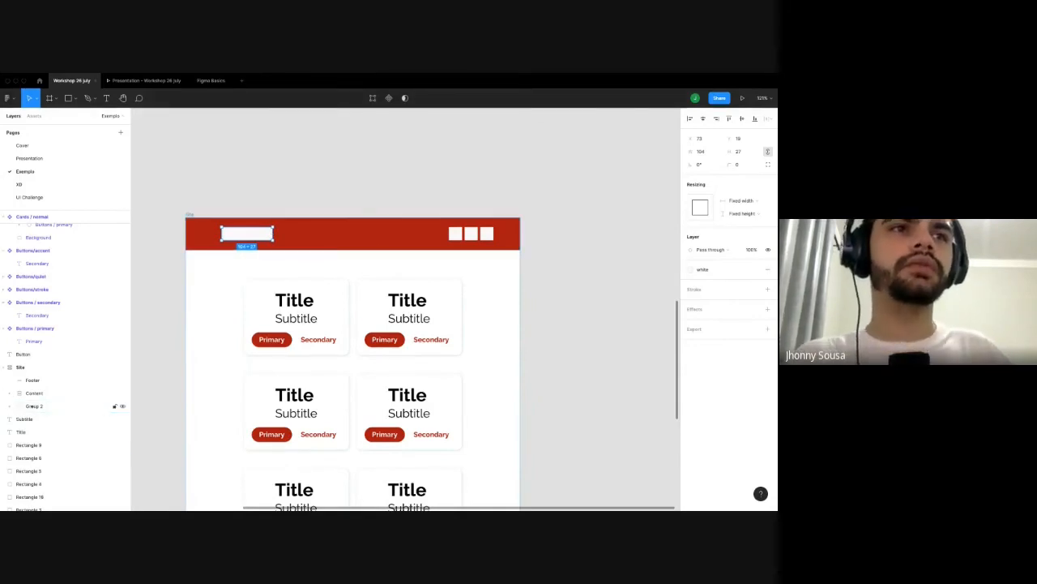
click(32, 406)
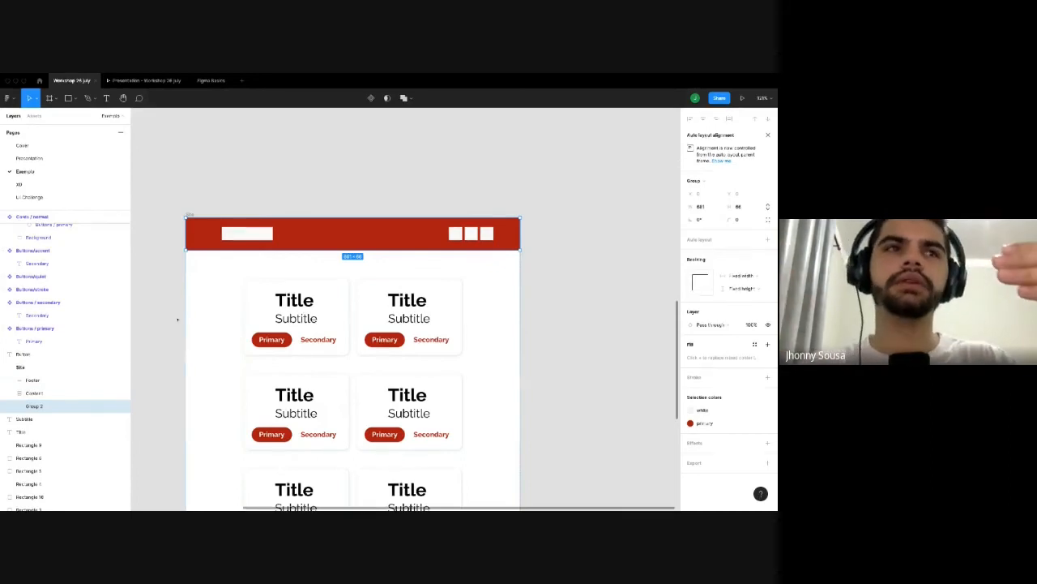
click(10, 405)
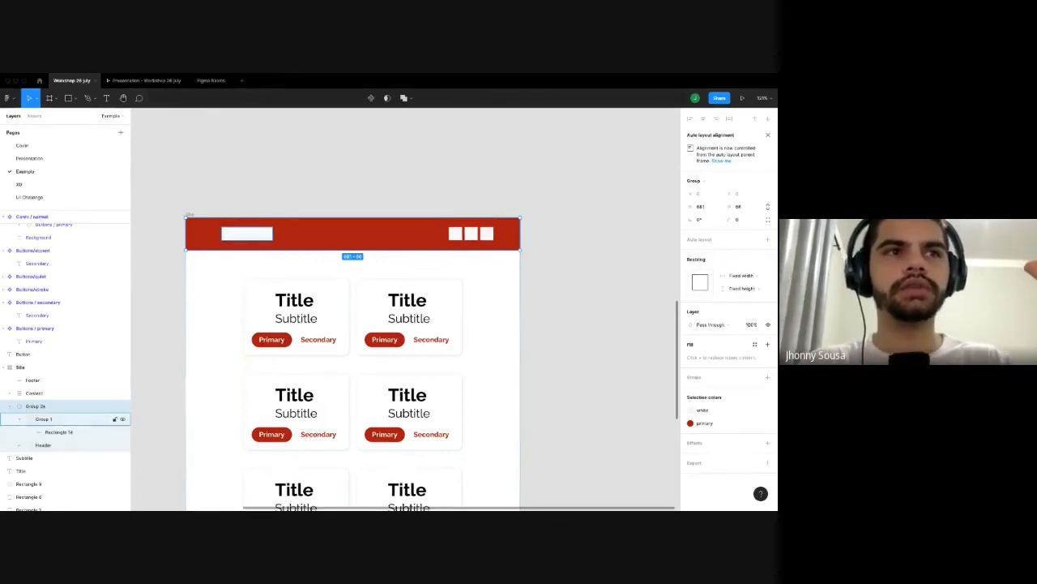
click(32, 419)
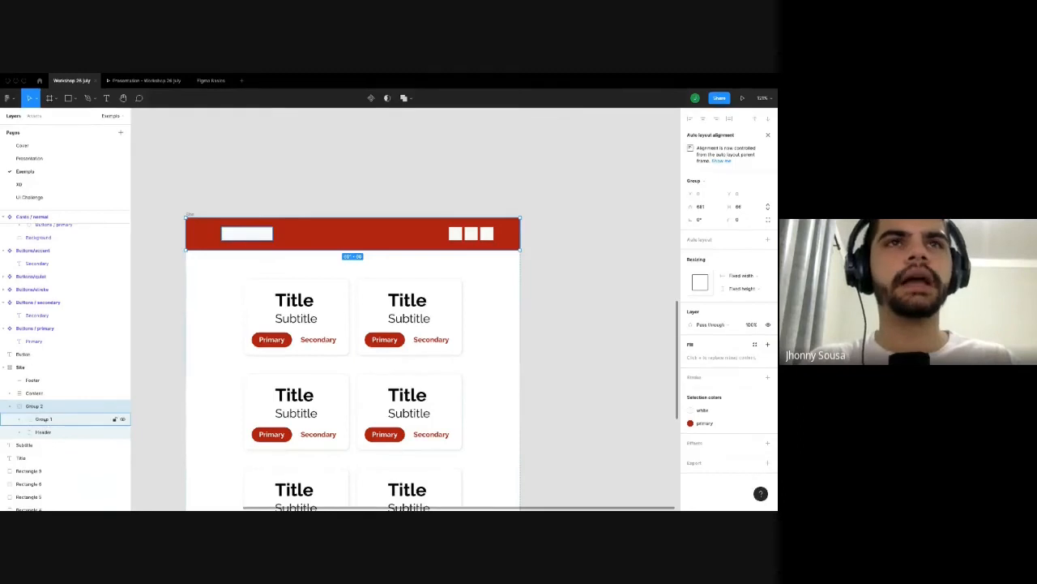
click(40, 419)
double_click(41, 419)
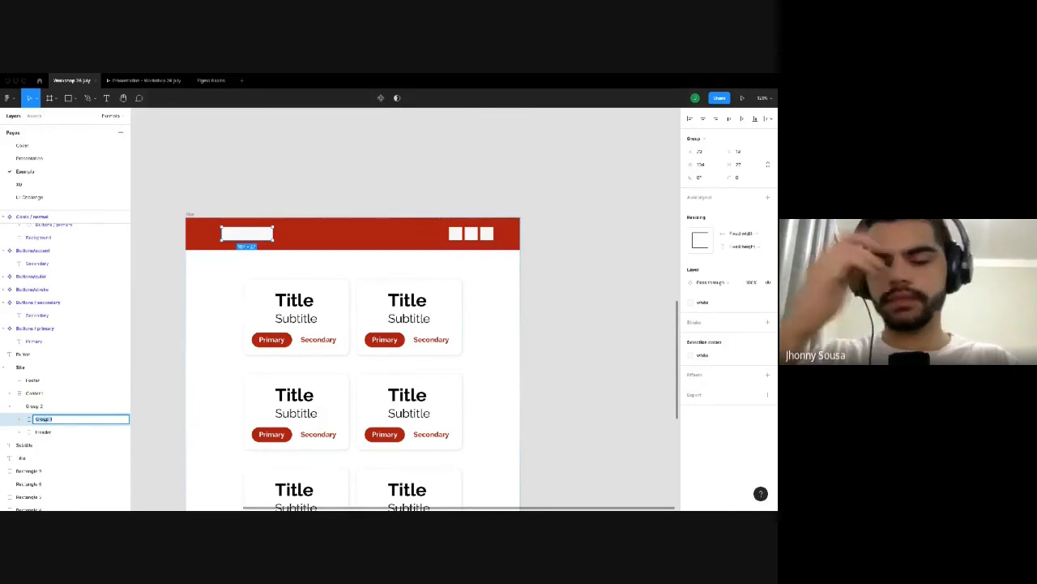
text(Logo)
key(Return)
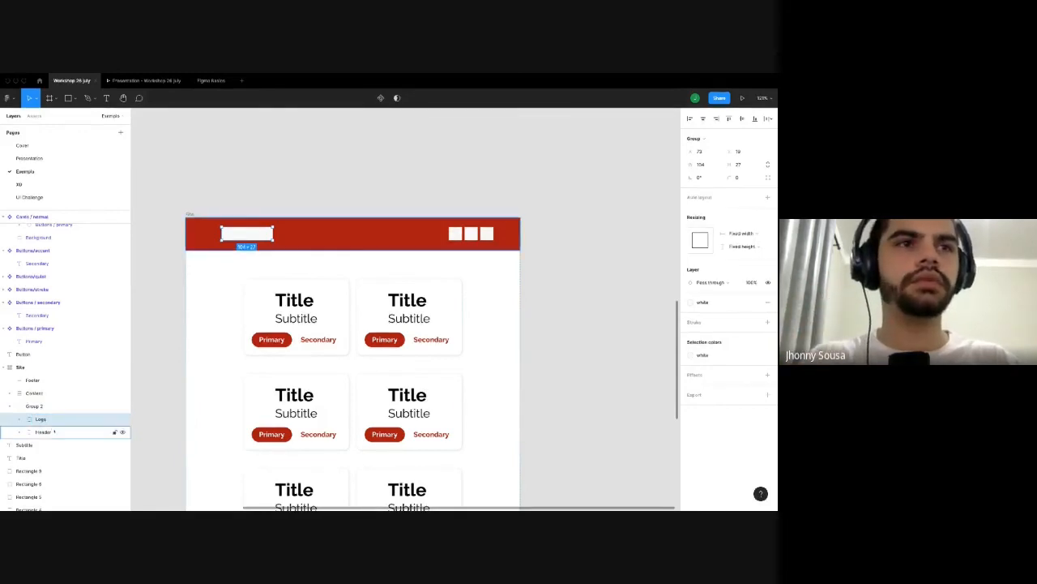
Rename the group of three squares at the header bar's right end as Icones.
double_click(43, 431)
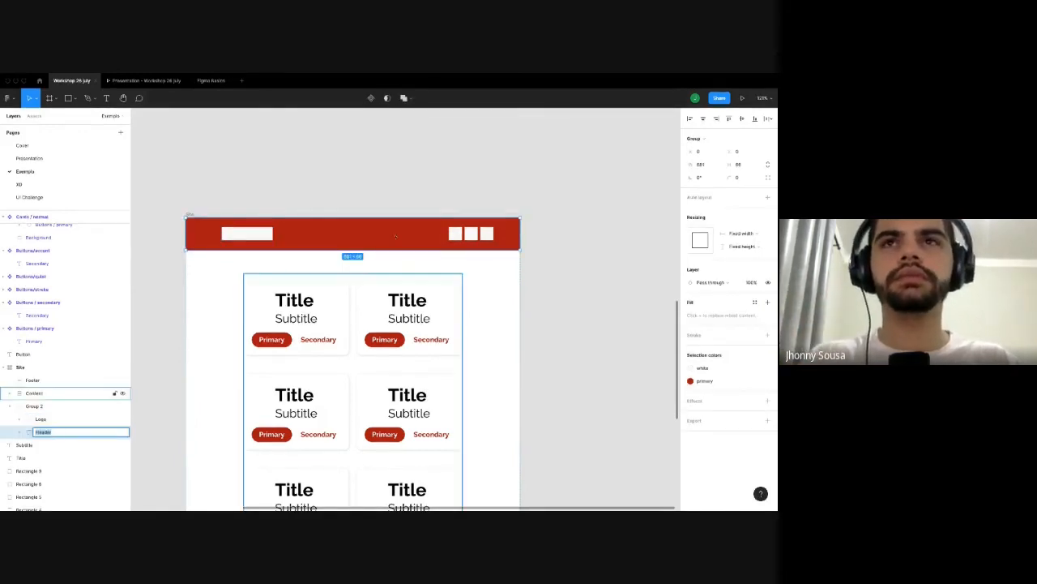
key(Return)
click(471, 234)
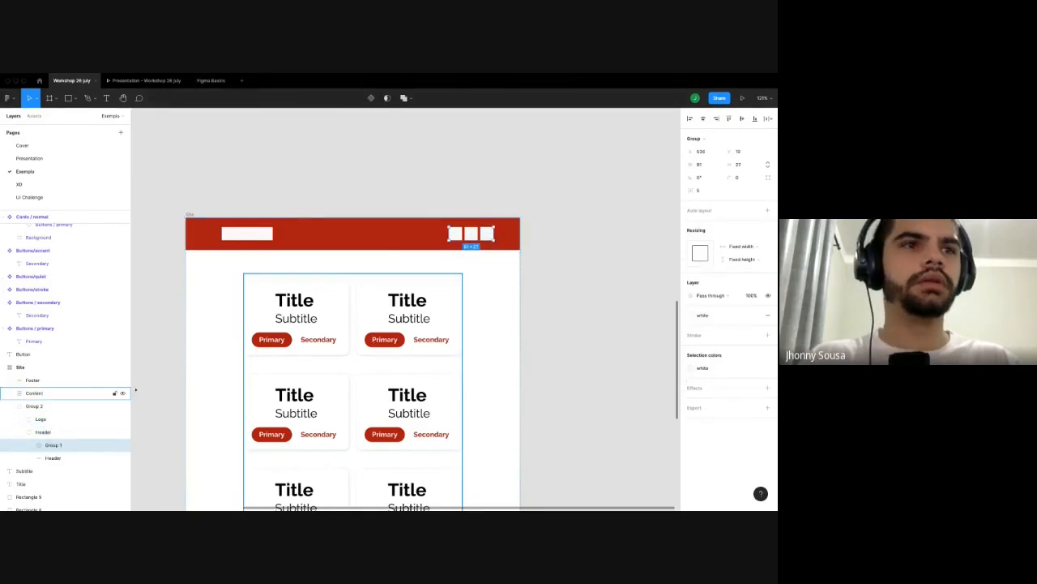
double_click(53, 445)
text(Icones)
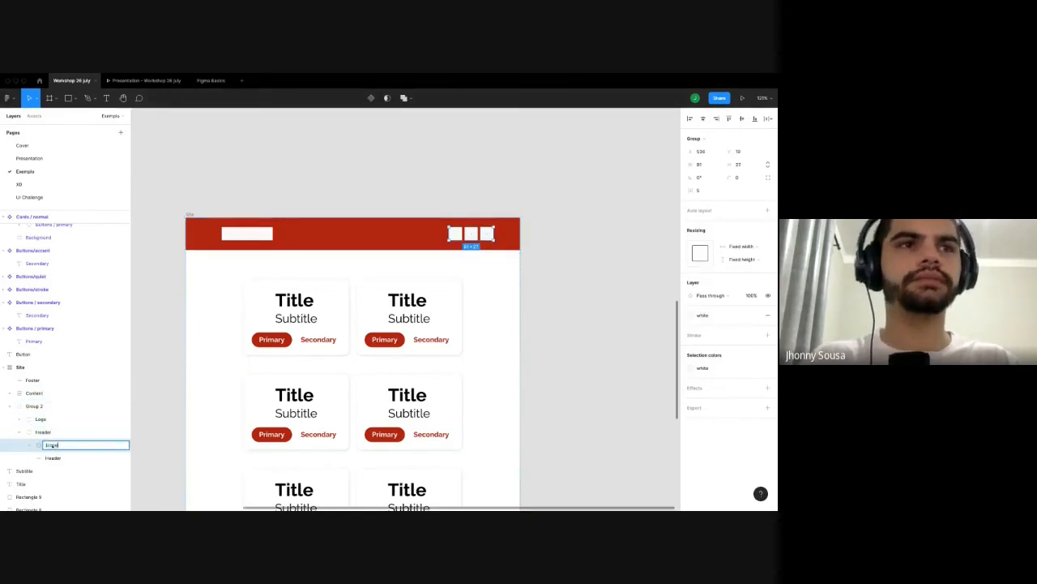
key(Return)
Move the red Header rectangle out of the nested Header group into Group 2 and rename that nested group as Icones.
click(57, 458)
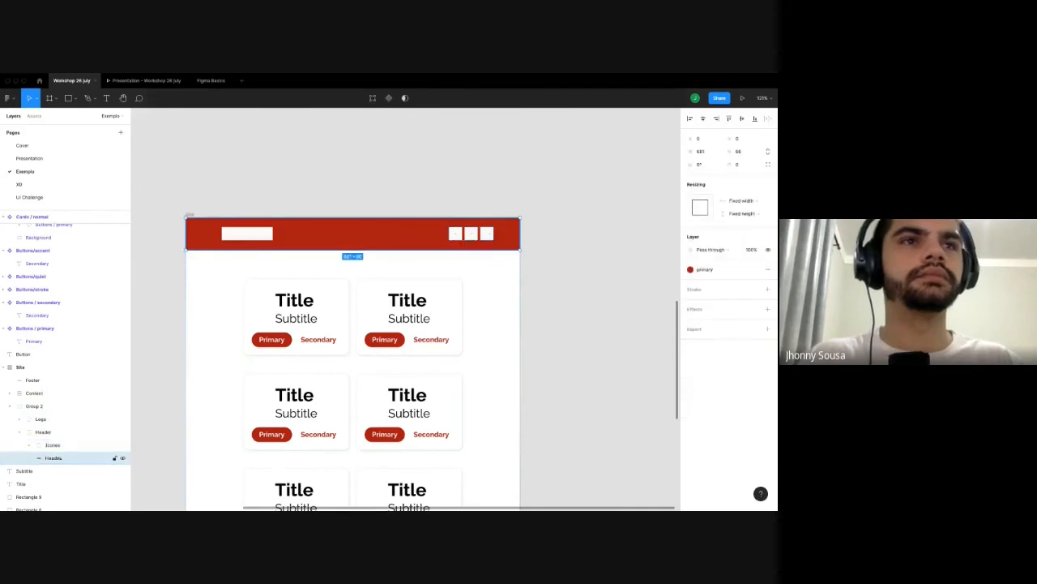
mouse_move(53, 458)
mouse_down()
mouse_move(47, 433)
mouse_move(47, 444)
mouse_up()
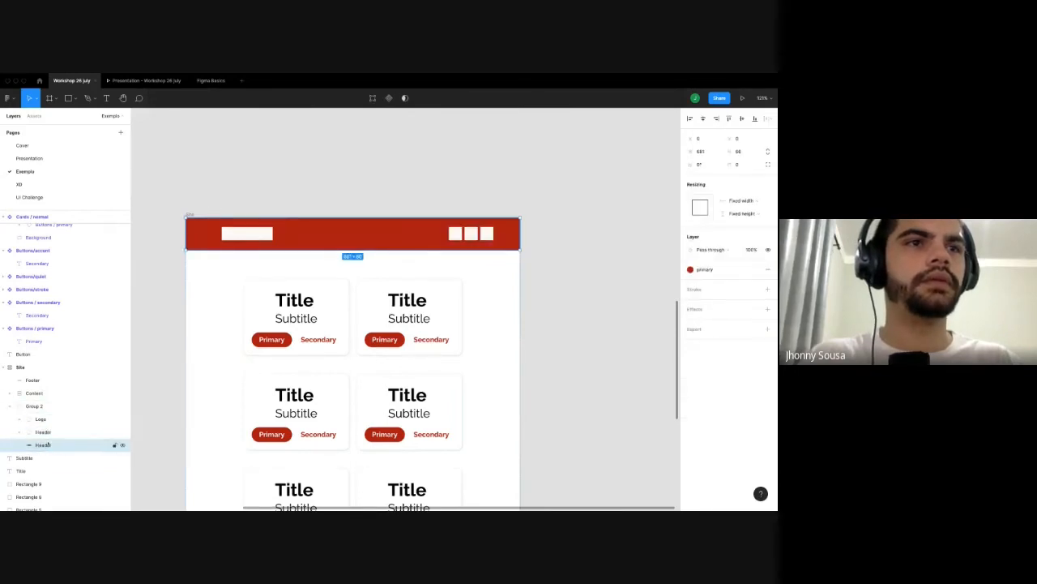
double_click(43, 431)
text(Icons)
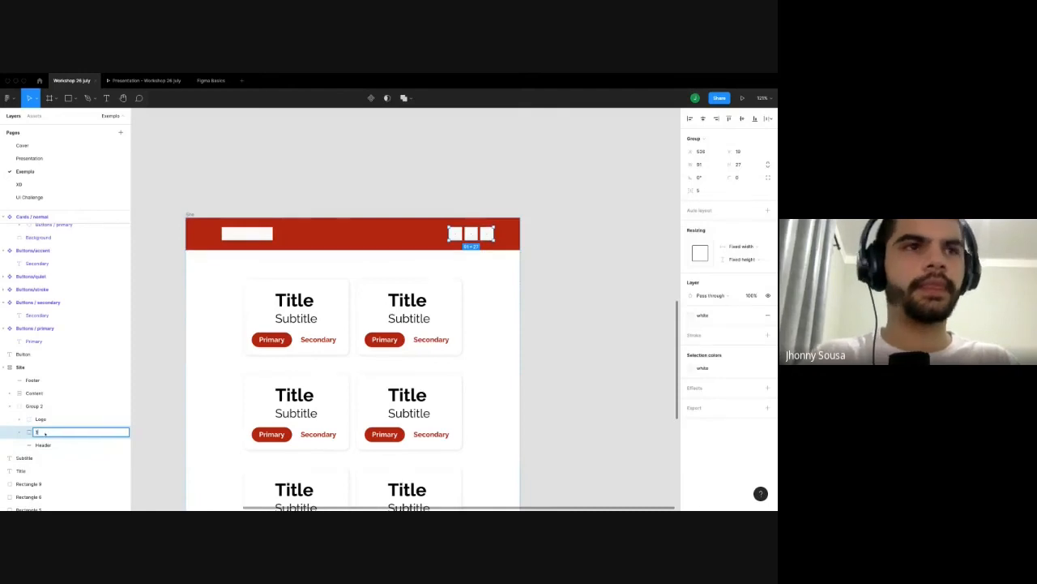
key(Return)
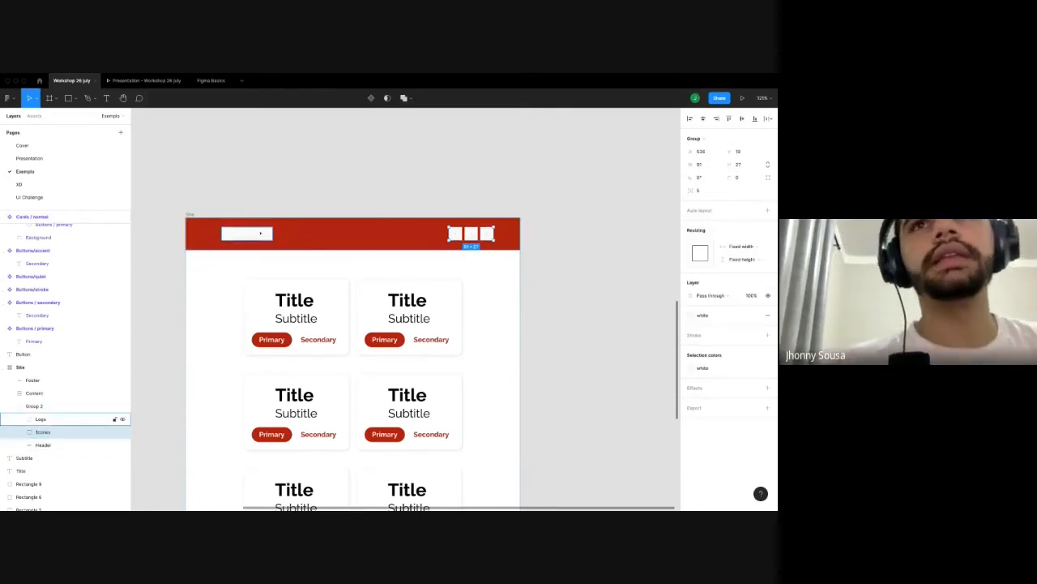
Wrap the Logo and Icones groups in an auto layout frame and rename the frame as content.
shift+click(260, 233)
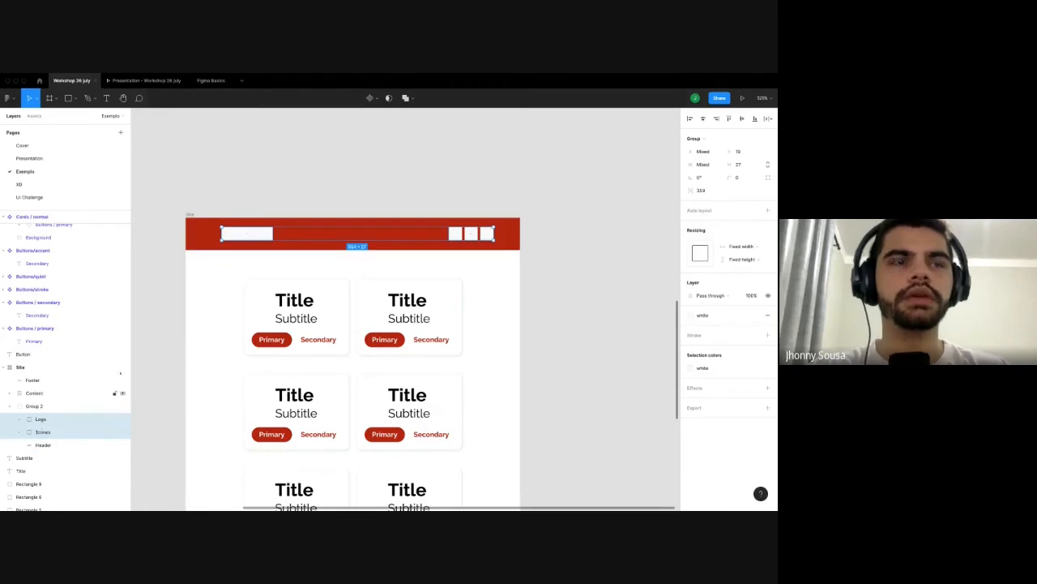
key(shift+a)
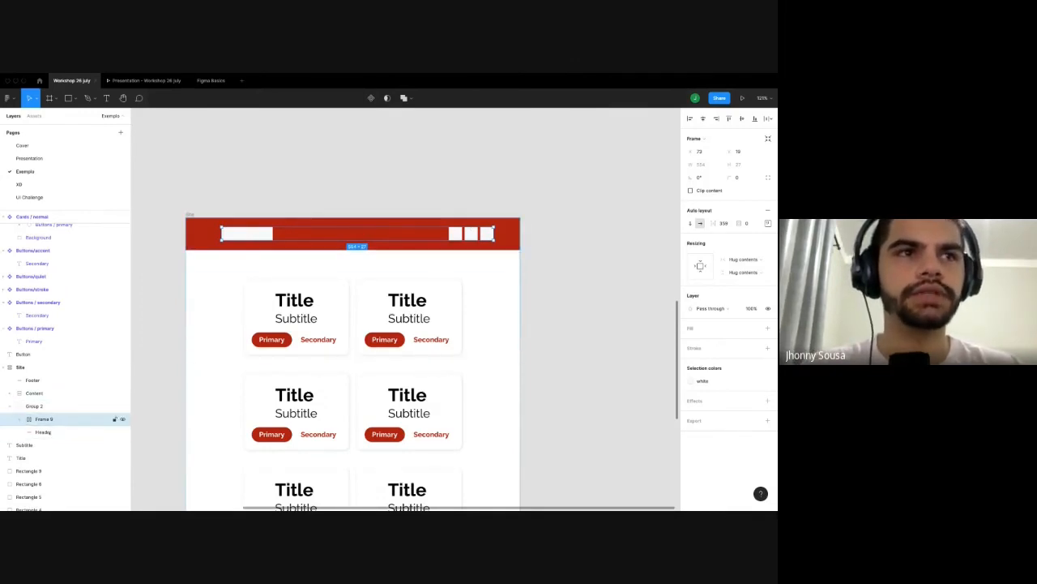
click(19, 419)
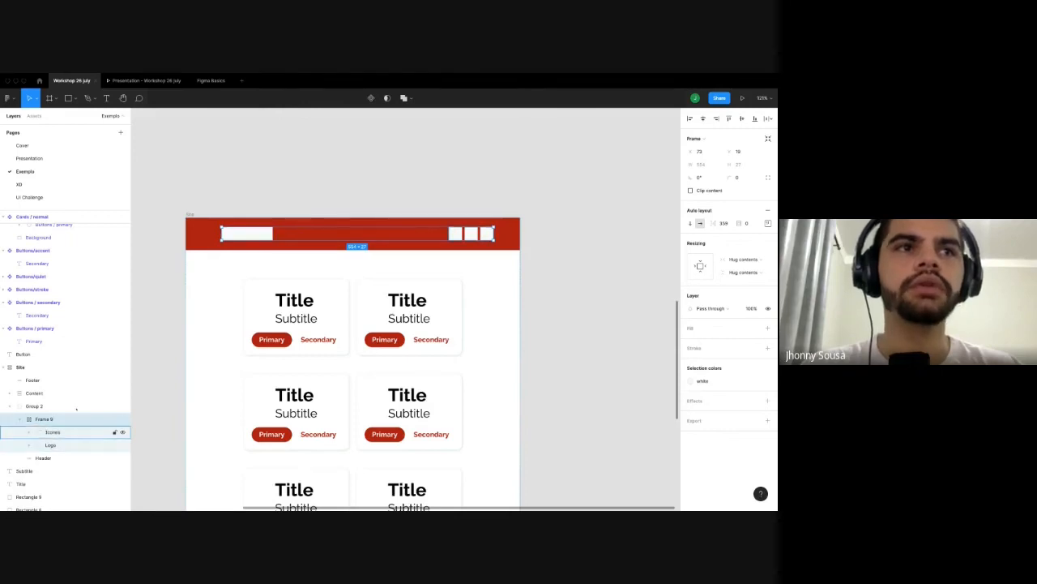
double_click(45, 419)
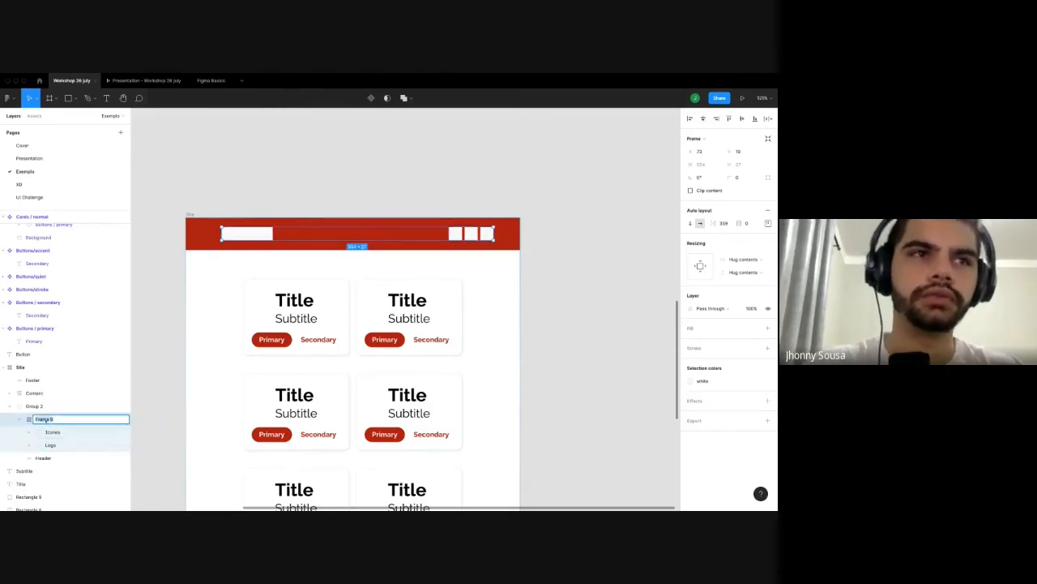
text(content)
key(Return)
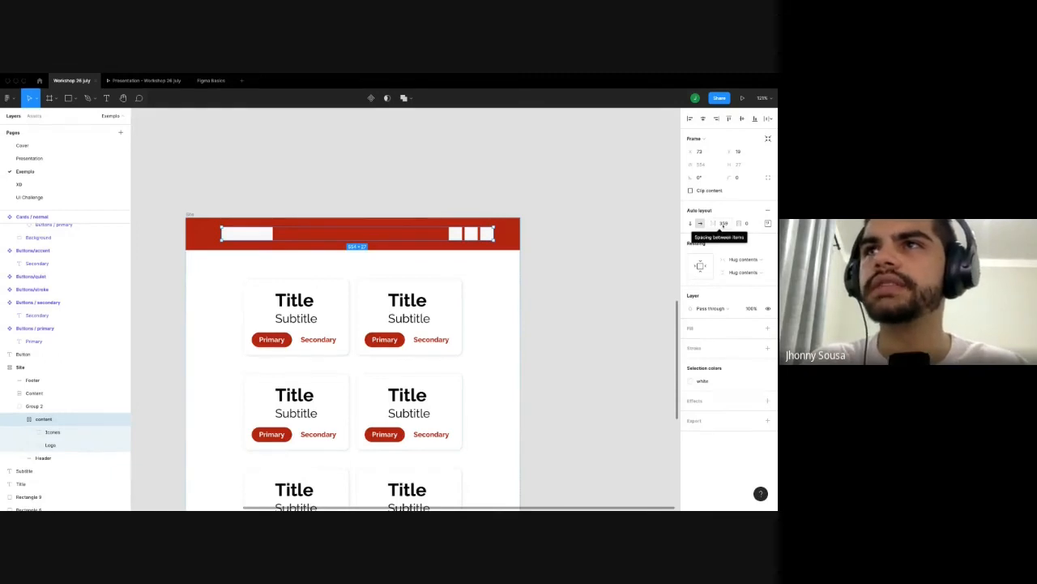
Set the content frame's spacing between items to 0.
click(723, 224)
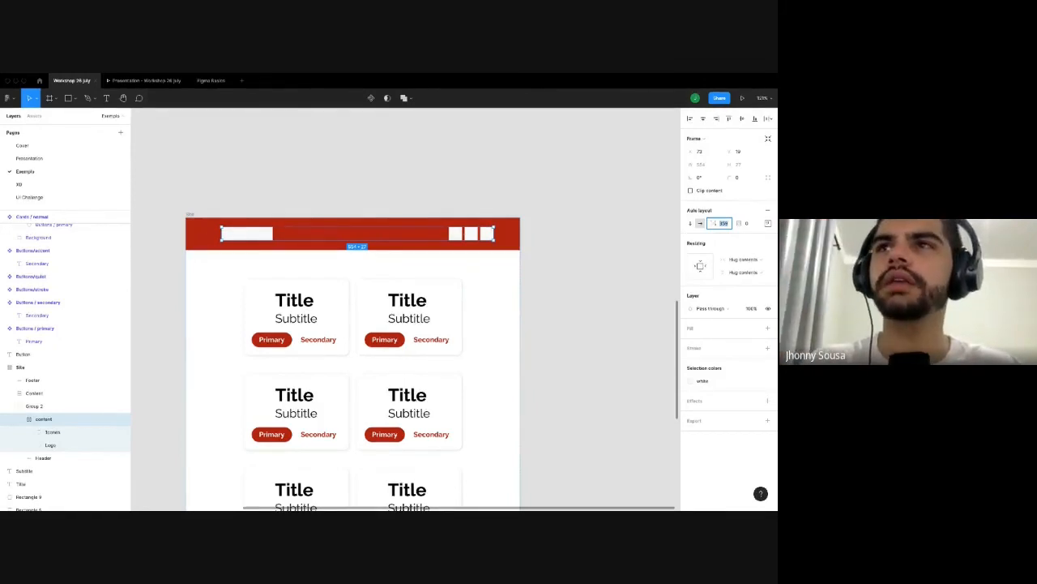
drag(709, 223, 604, 223)
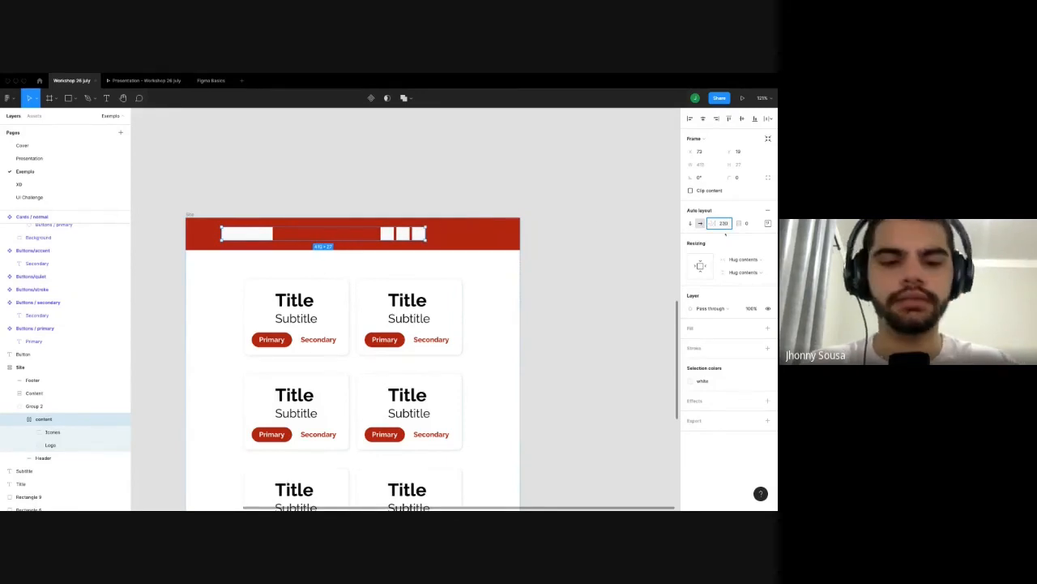
text(0)
key(Return)
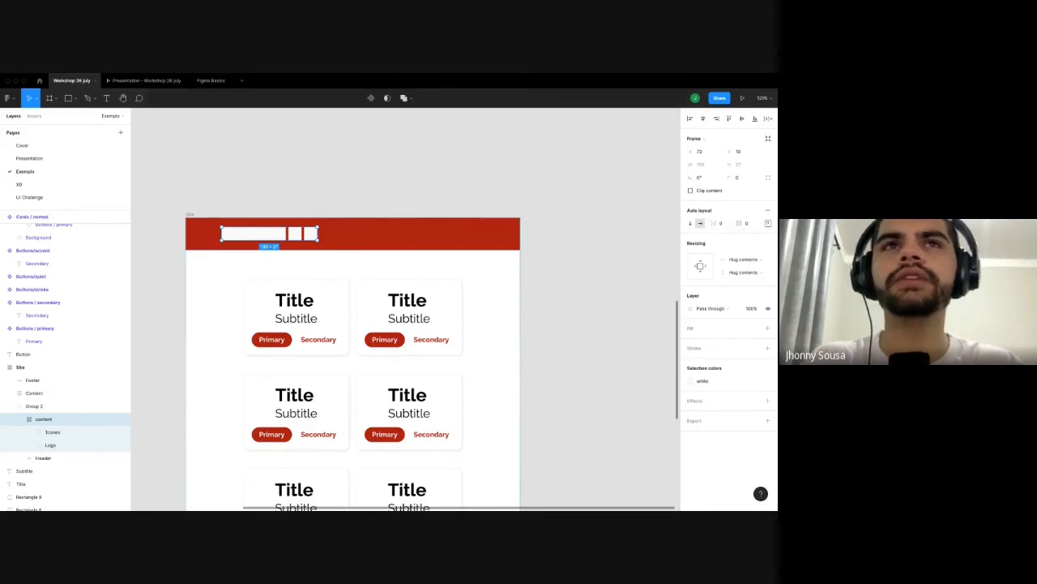
Widen the content frame across the red header bar and set its width to 533.
drag(318, 233, 495, 235)
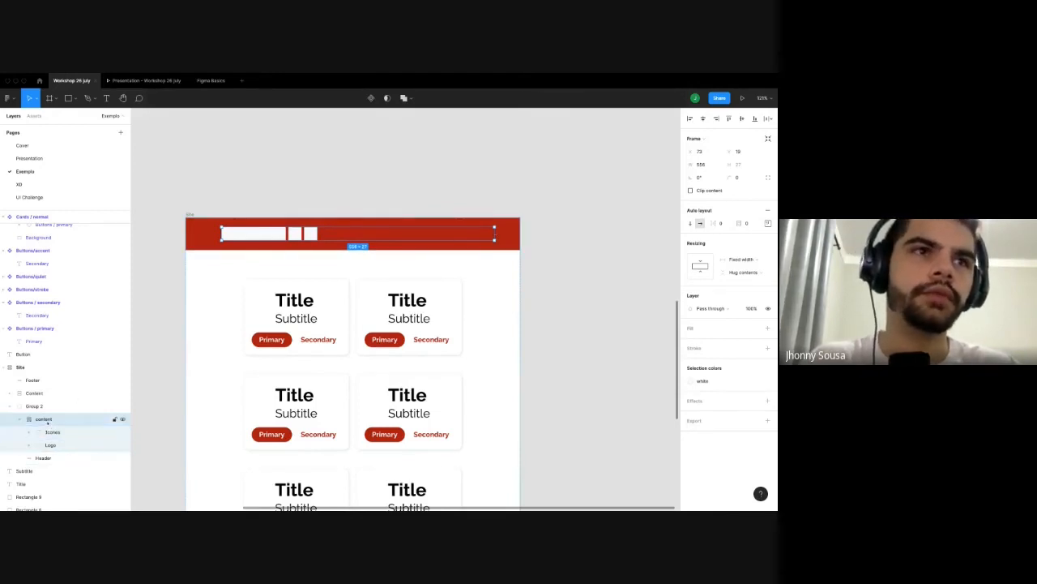
mouse_move(494, 234)
mouse_down()
mouse_move(481, 234)
mouse_move(501, 233)
mouse_move(491, 233)
mouse_up()
drag(253, 234, 256, 235)
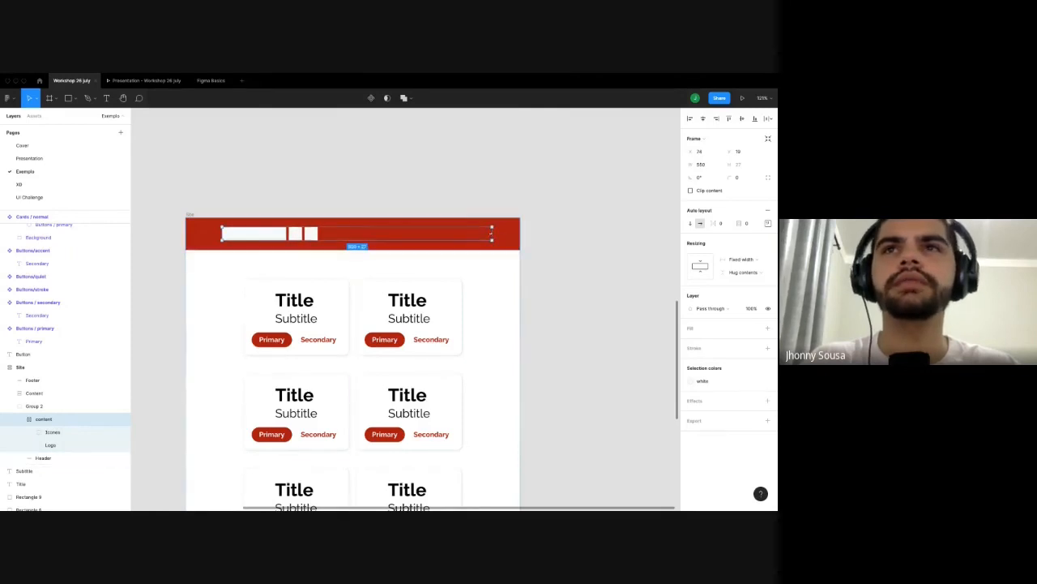
drag(492, 235, 484, 235)
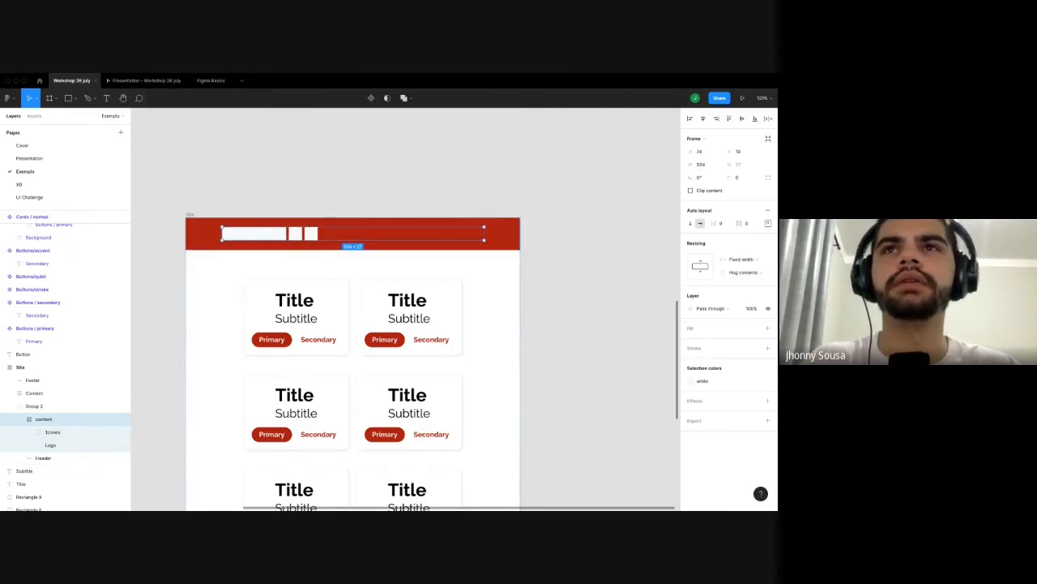
click(709, 165)
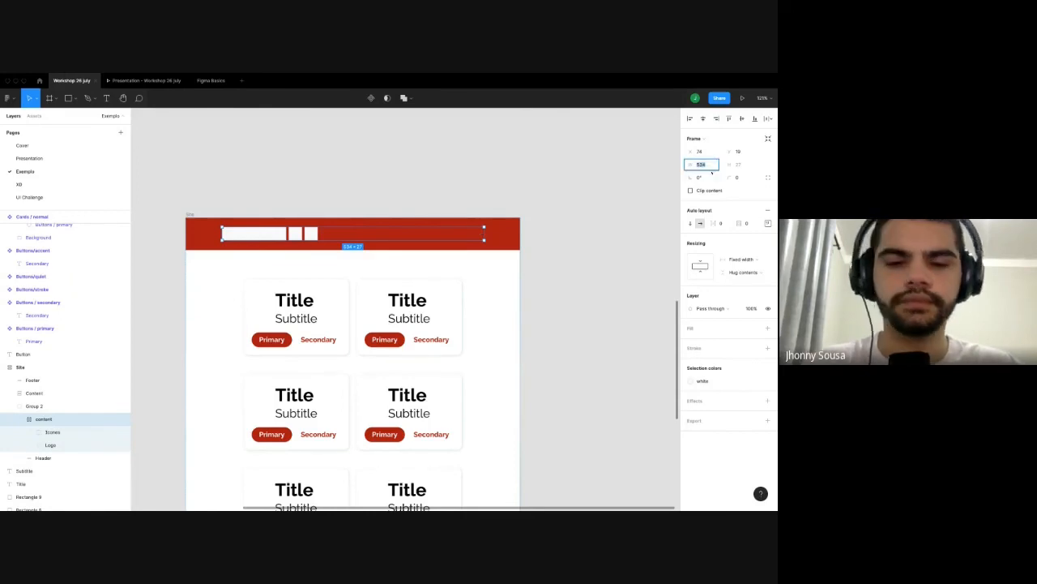
click(712, 171)
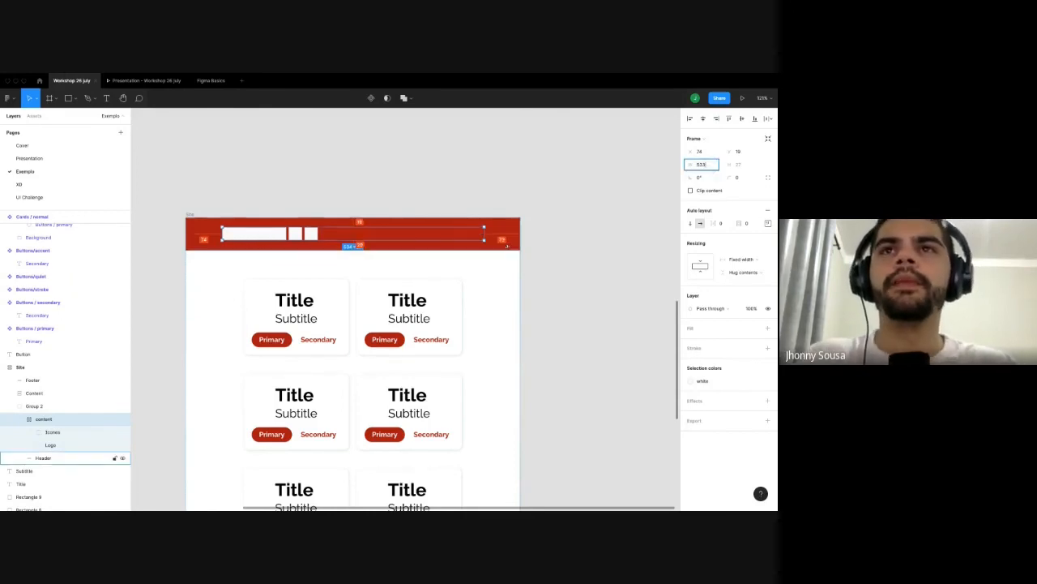
key(Escape)
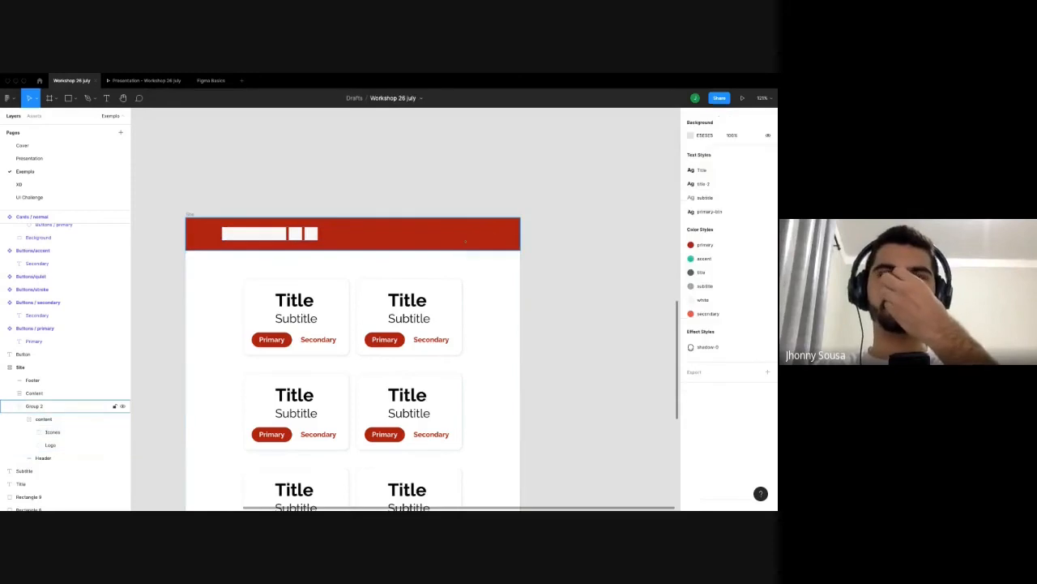
Try centre alignment for the content frame's items and return them to left alignment.
double_click(300, 234)
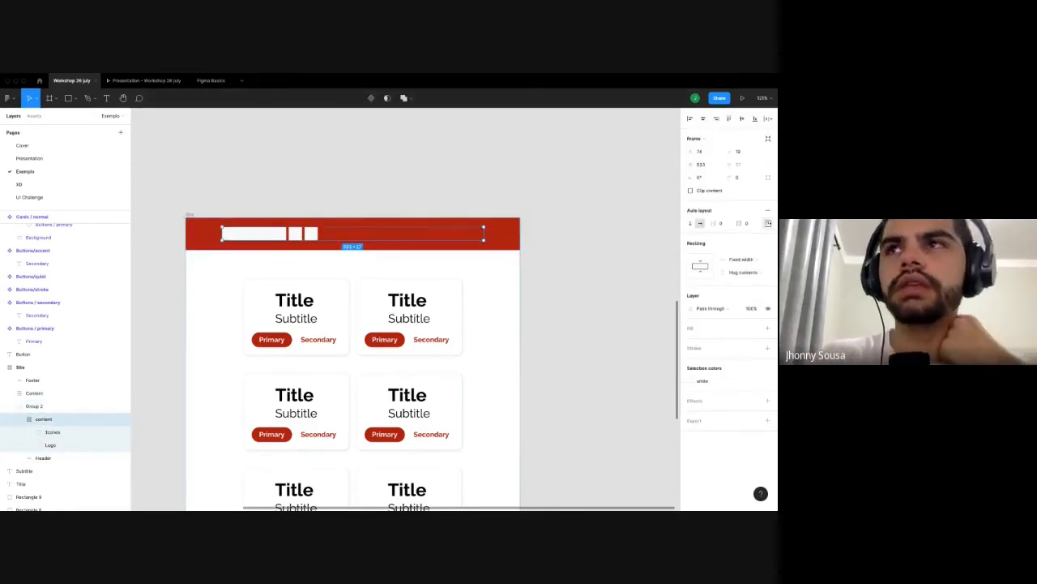
click(767, 223)
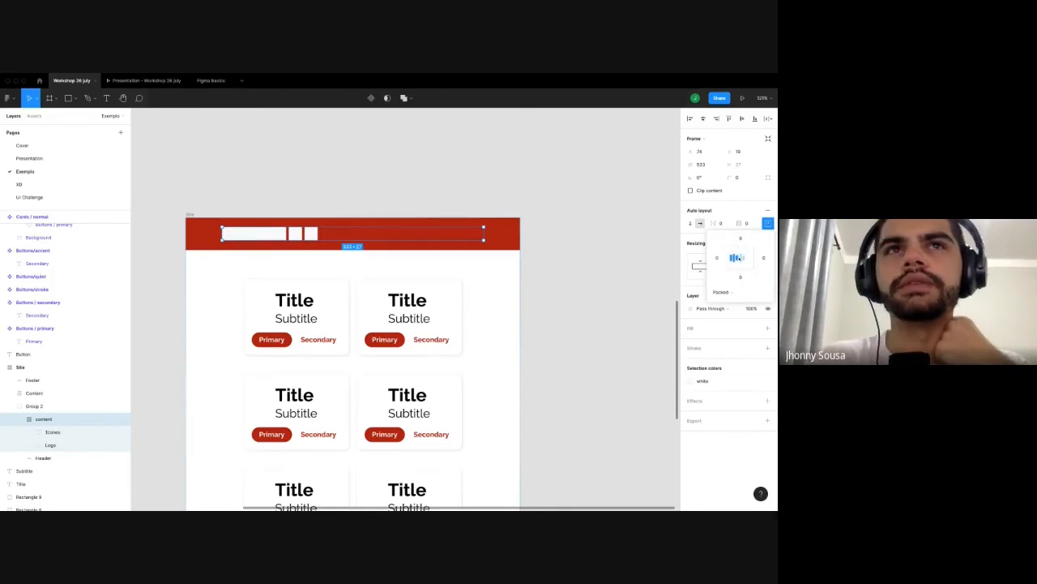
click(740, 257)
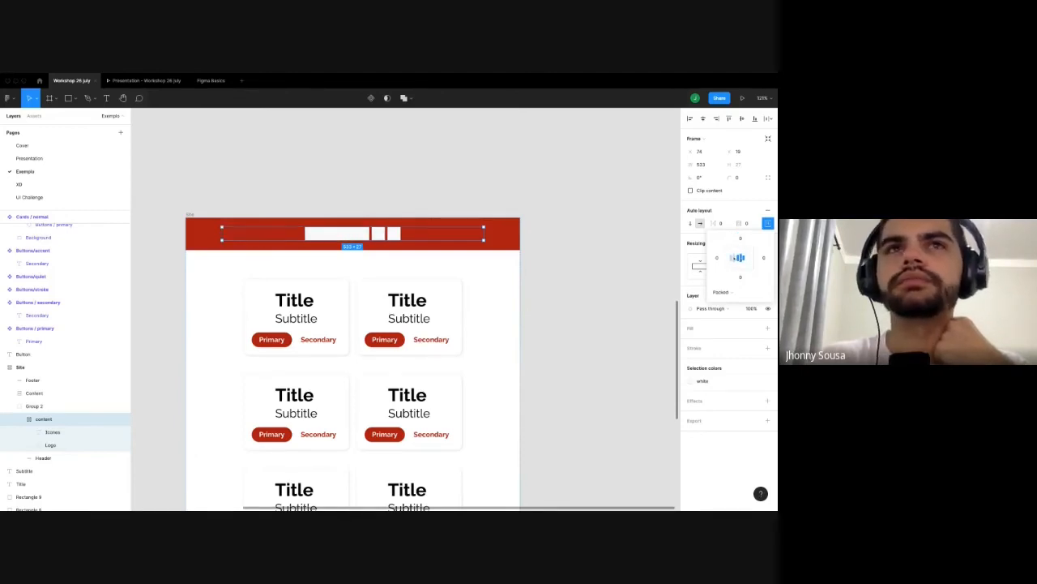
click(732, 257)
Change the Logo group's fill to the subtitle color style.
key(Return)
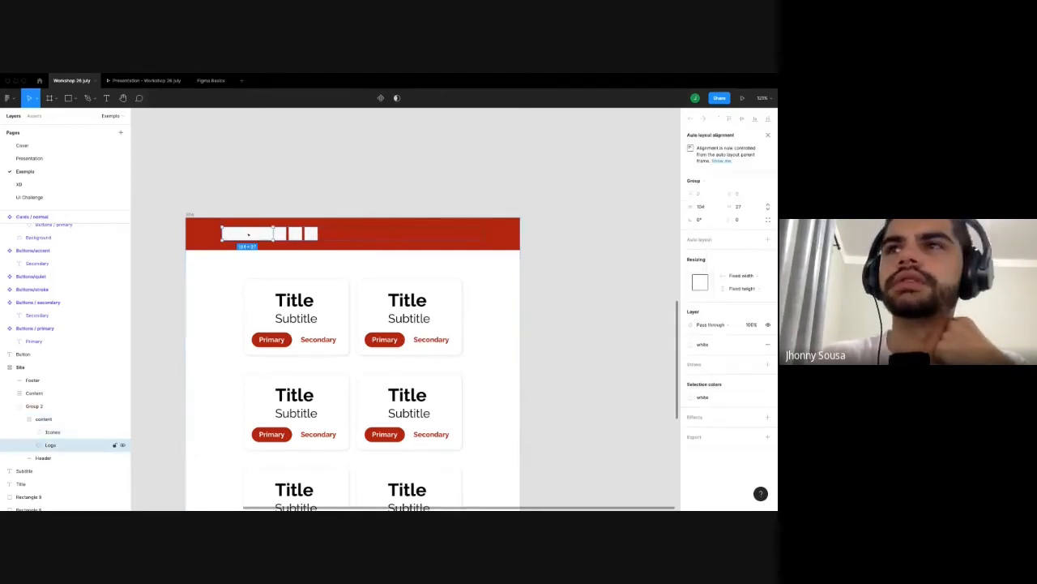
click(693, 345)
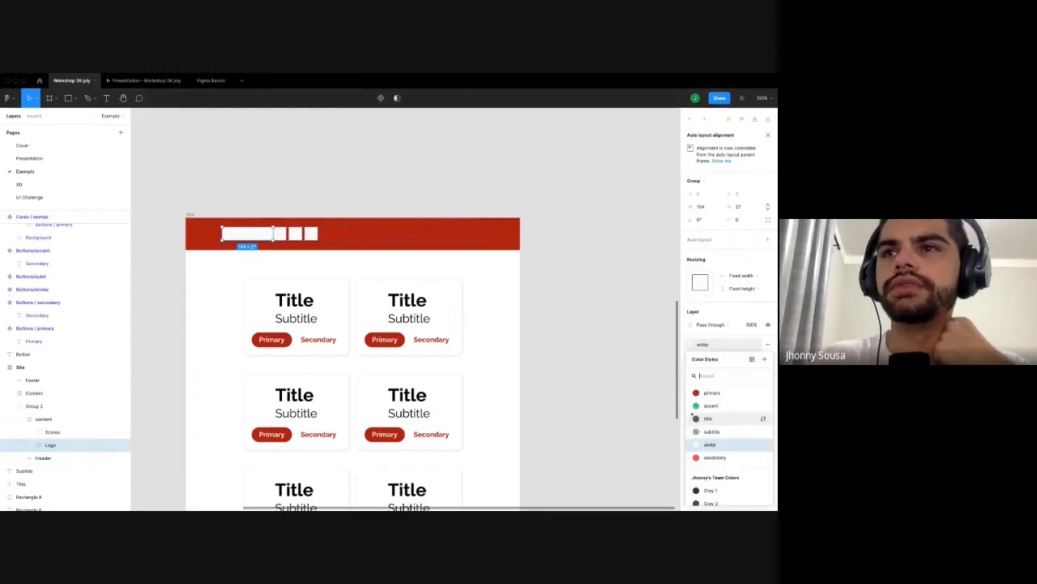
click(706, 430)
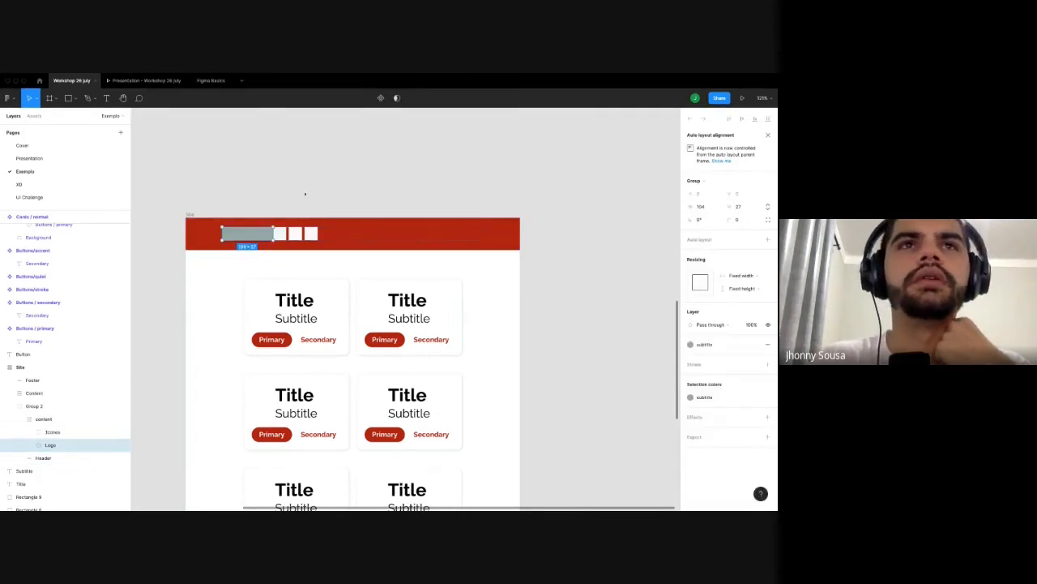
Try centre and right alignment on the content frame with the recolored Logo, ending on left-centre alignment.
key(shift+Return)
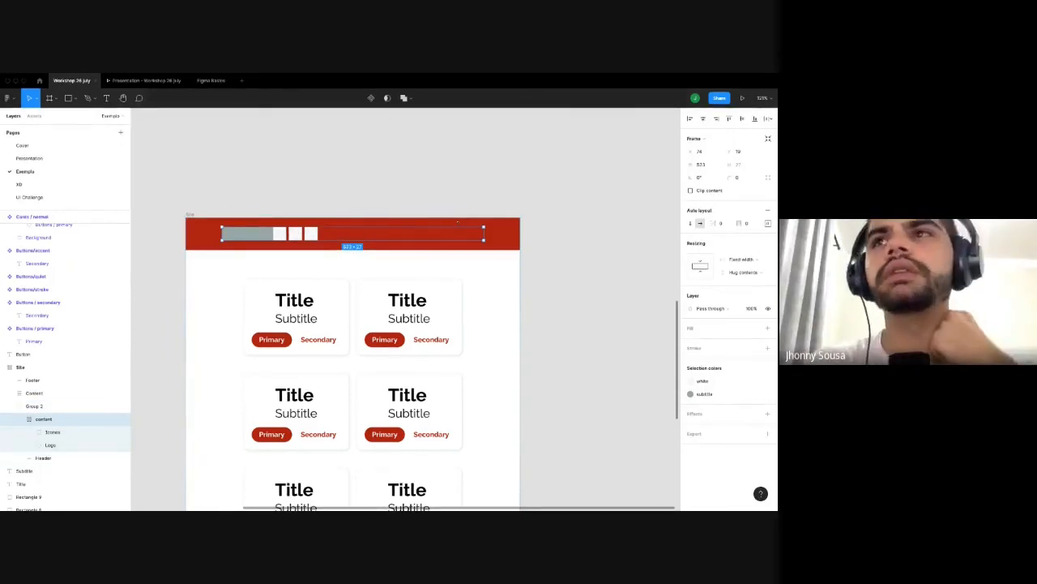
click(767, 223)
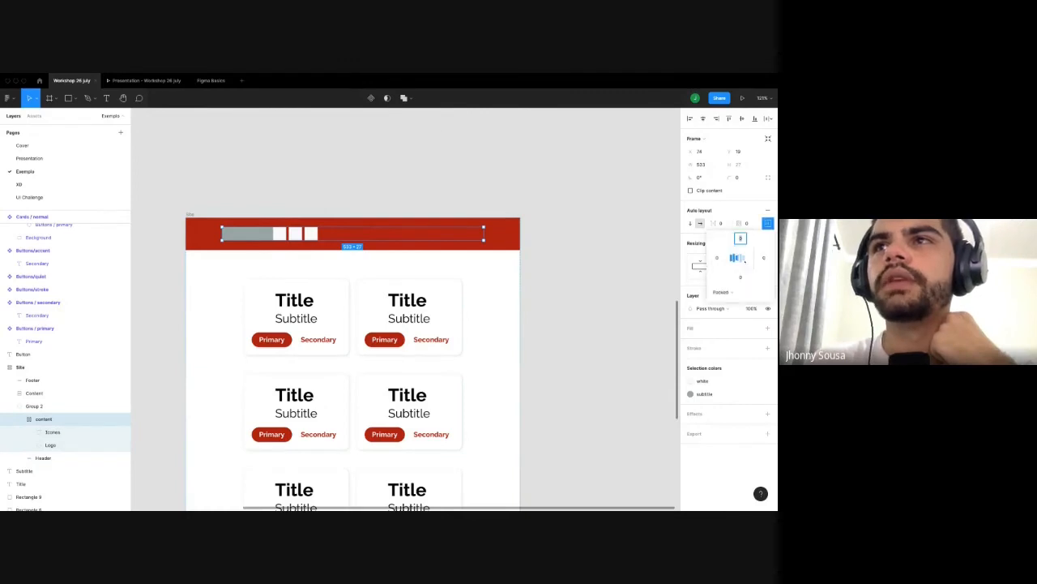
click(740, 258)
click(746, 258)
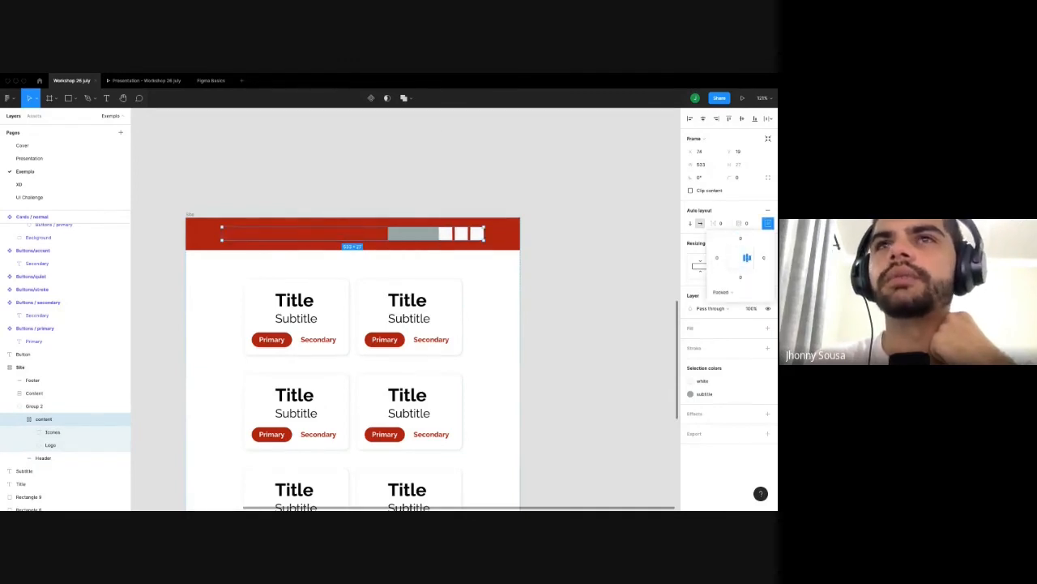
click(740, 258)
click(734, 258)
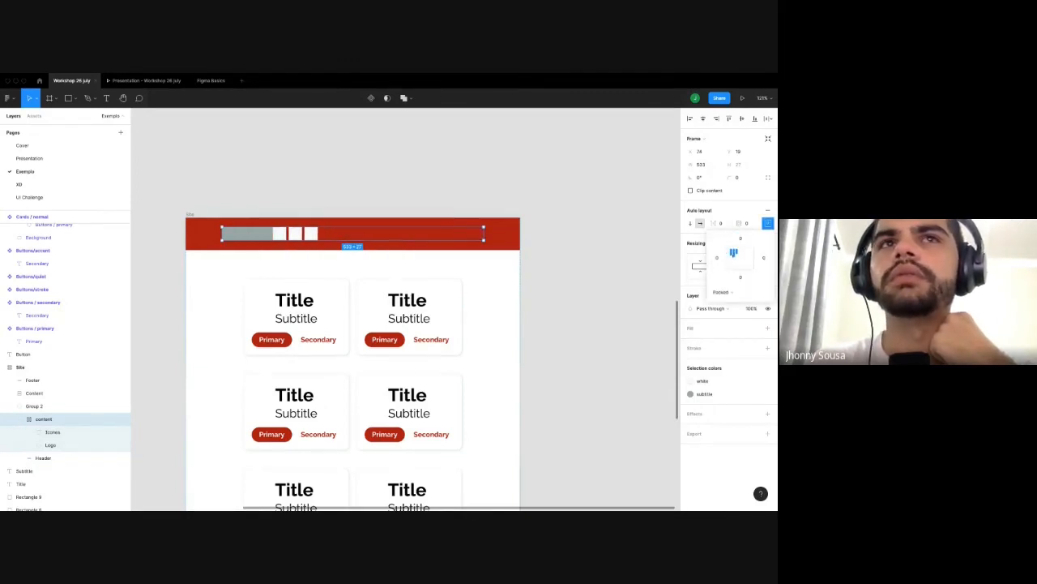
click(746, 258)
click(740, 258)
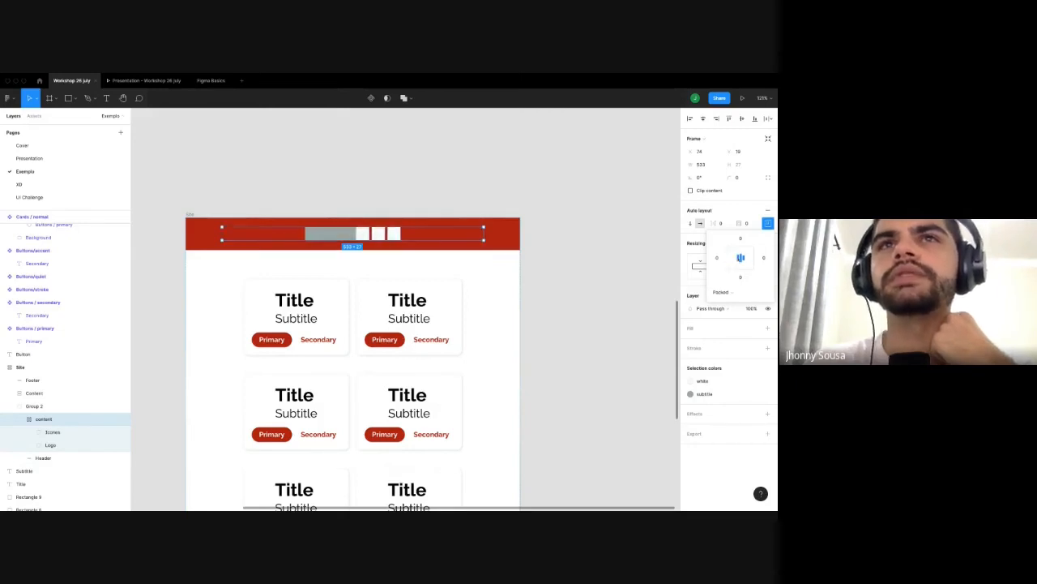
click(735, 258)
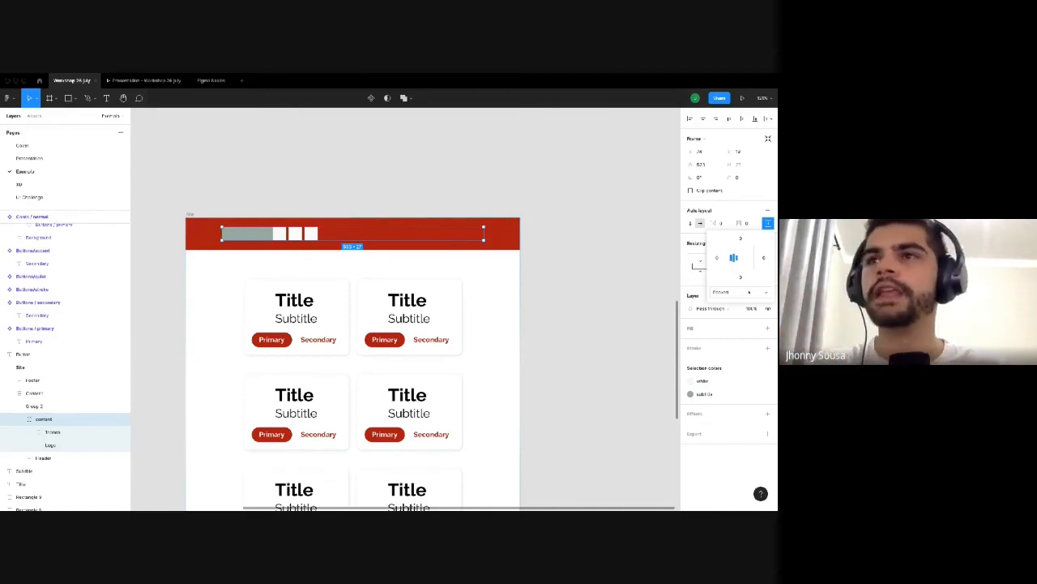
Try the Space between distribution on the content frame and undo it.
click(740, 292)
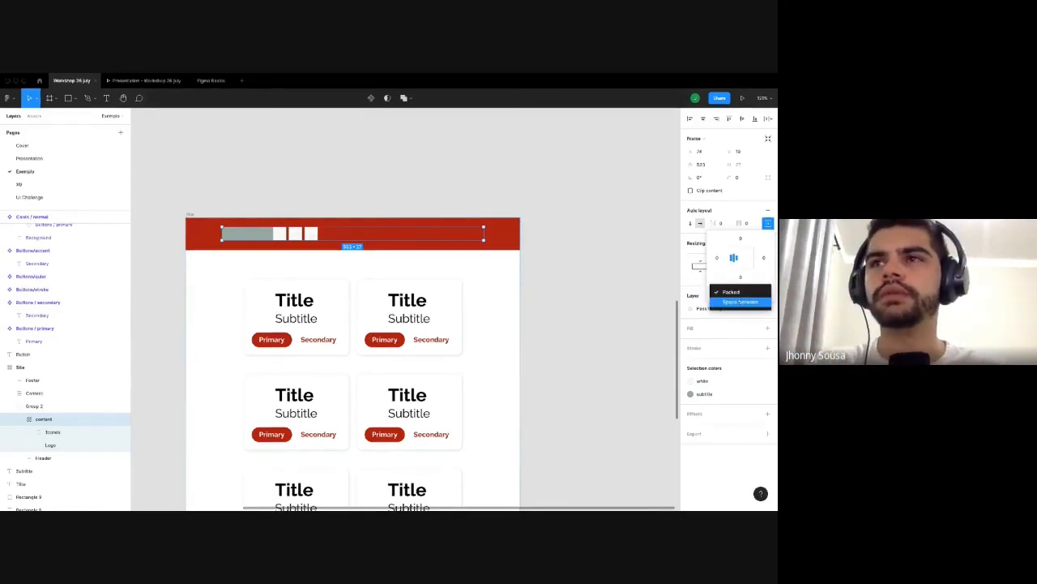
click(740, 302)
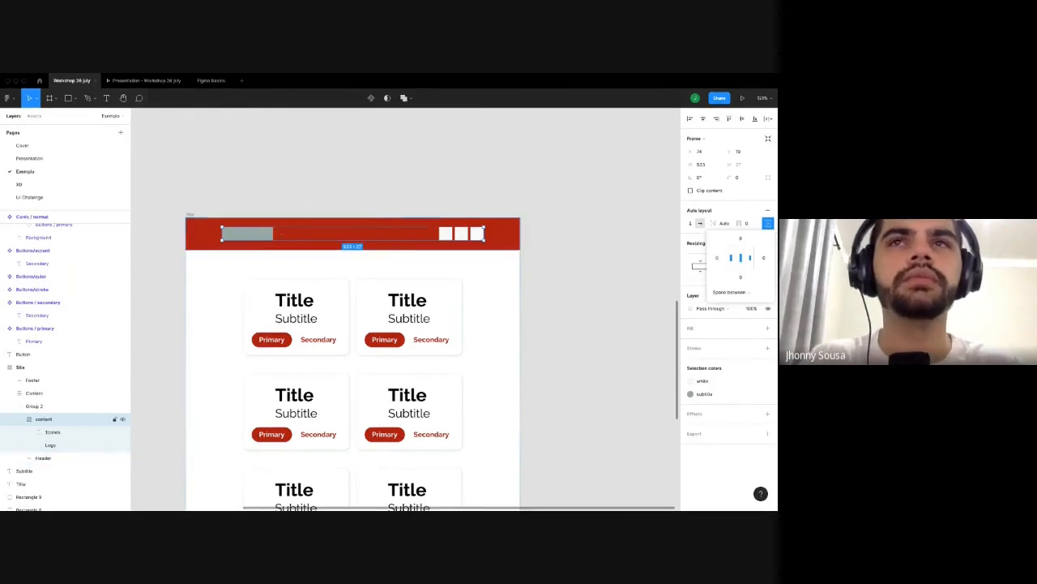
key(ctrl+z)
scroll(365, 223, up, 2)
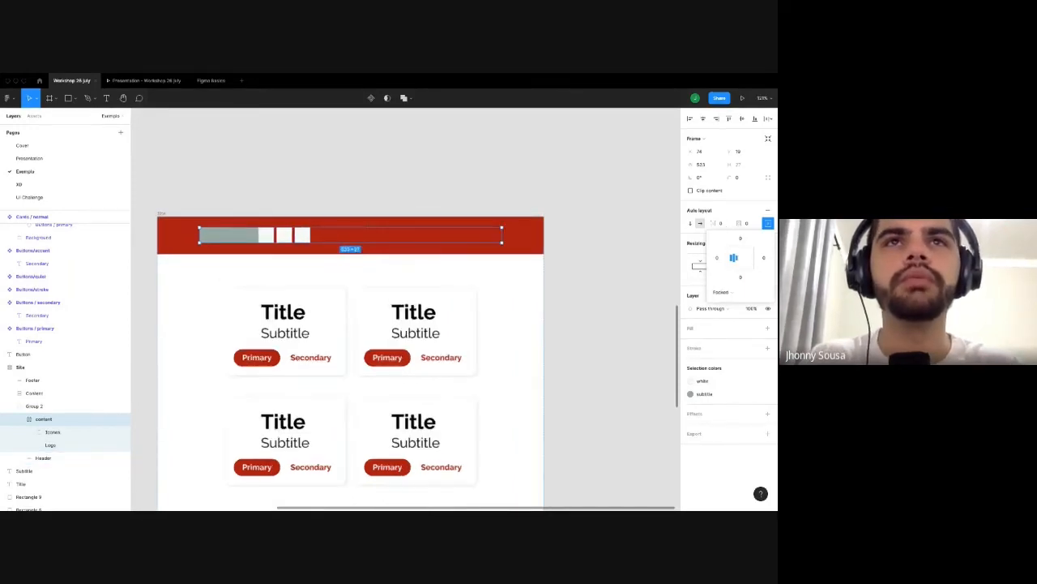
scroll(360, 223, up, 2)
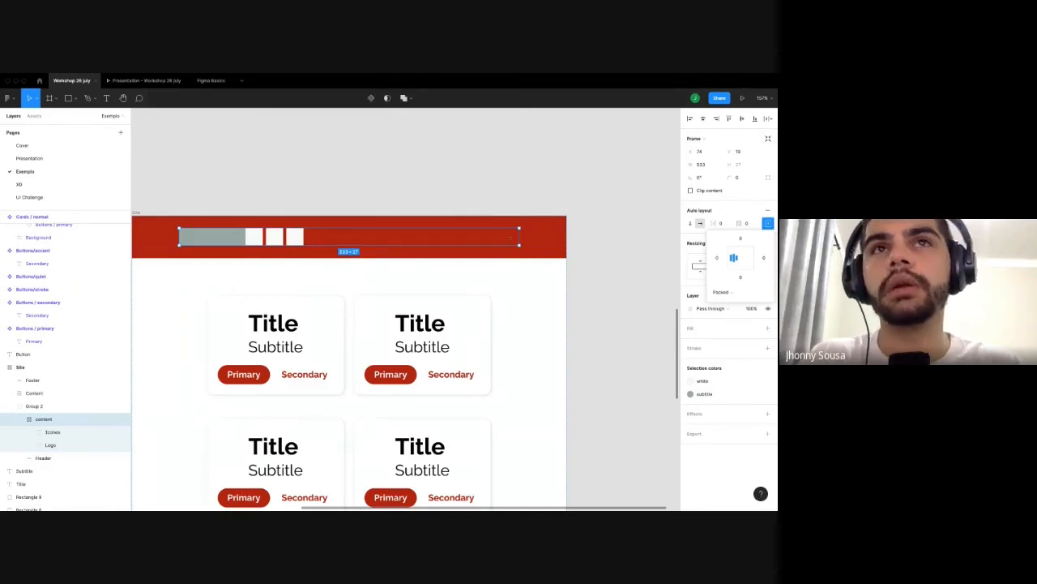
Compare centre and right packed alignment in the content frame once more and put its items back at the left.
key(alt+h)
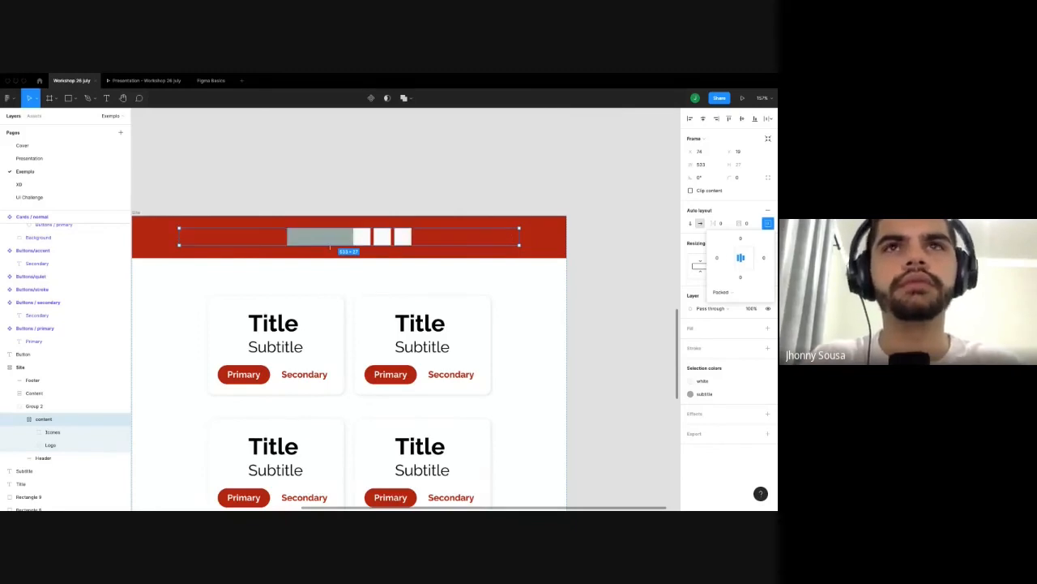
click(747, 257)
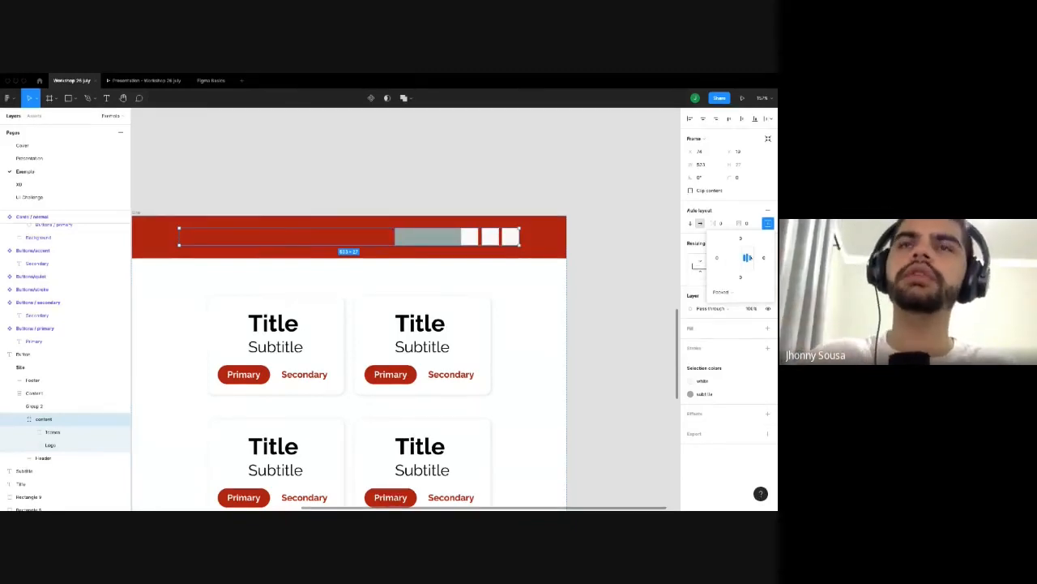
key(alt+h)
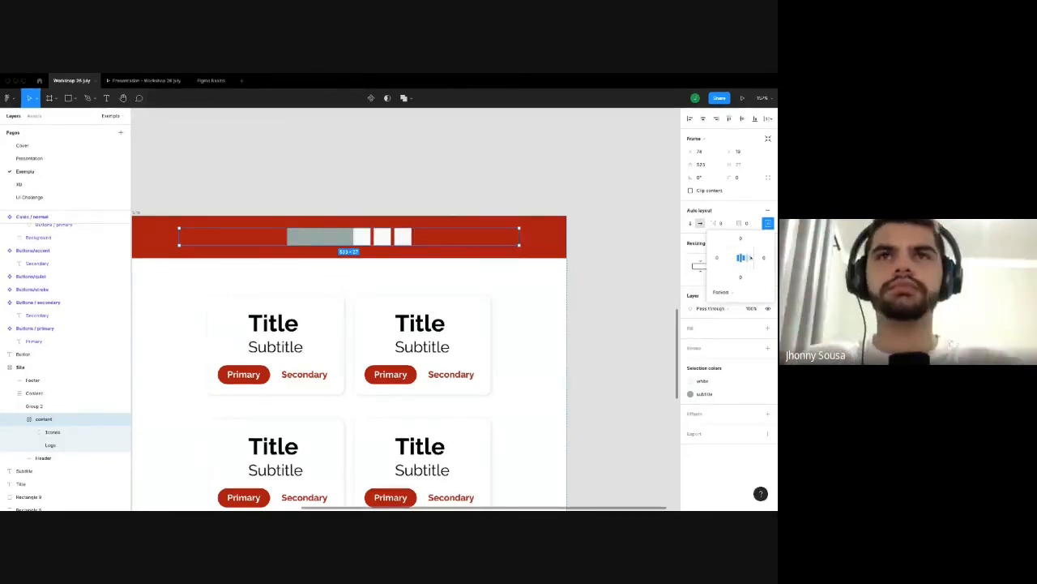
key(alt+a)
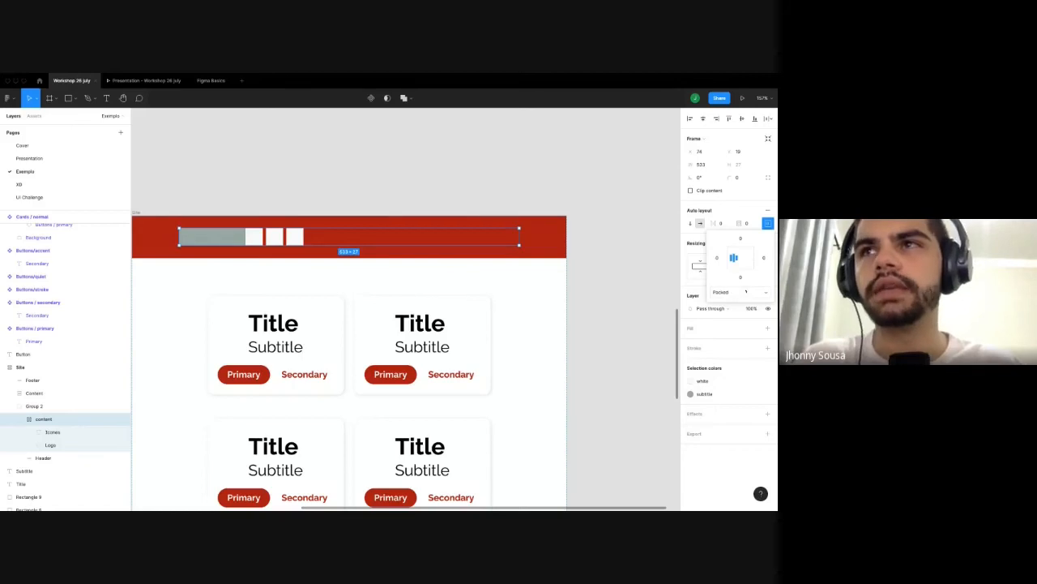
Set the content frame's distribution to Space between so Logo and Icones sit at opposite ends.
click(746, 291)
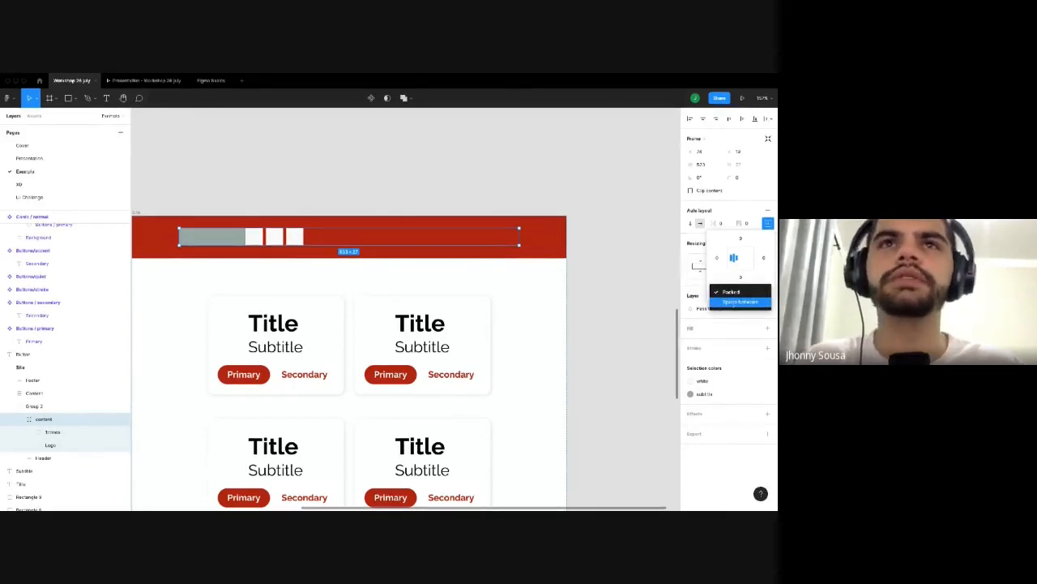
click(740, 301)
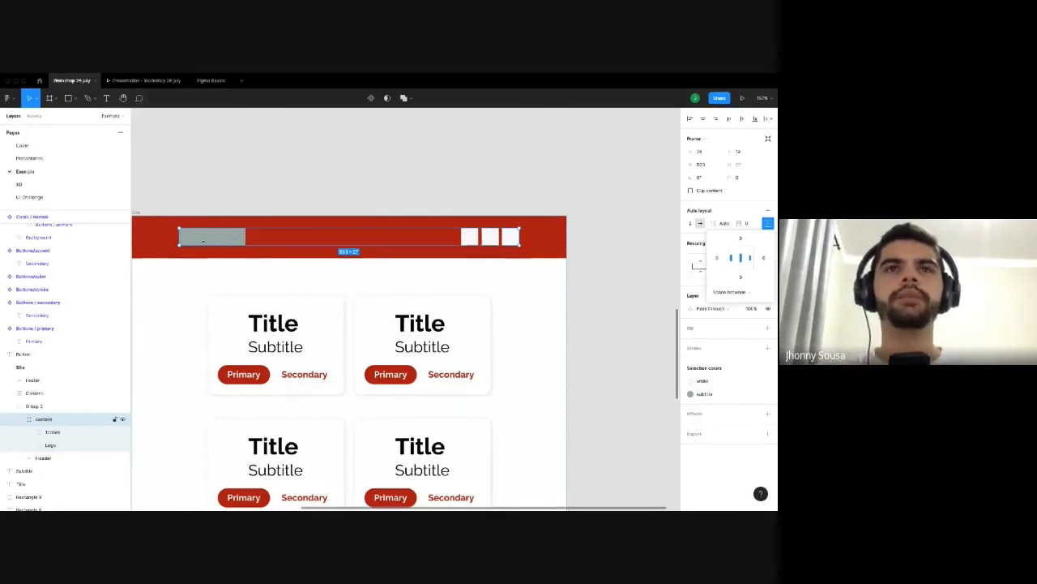
Try adding two copies of the Logo group inside the content frame, then remove both.
click(205, 239)
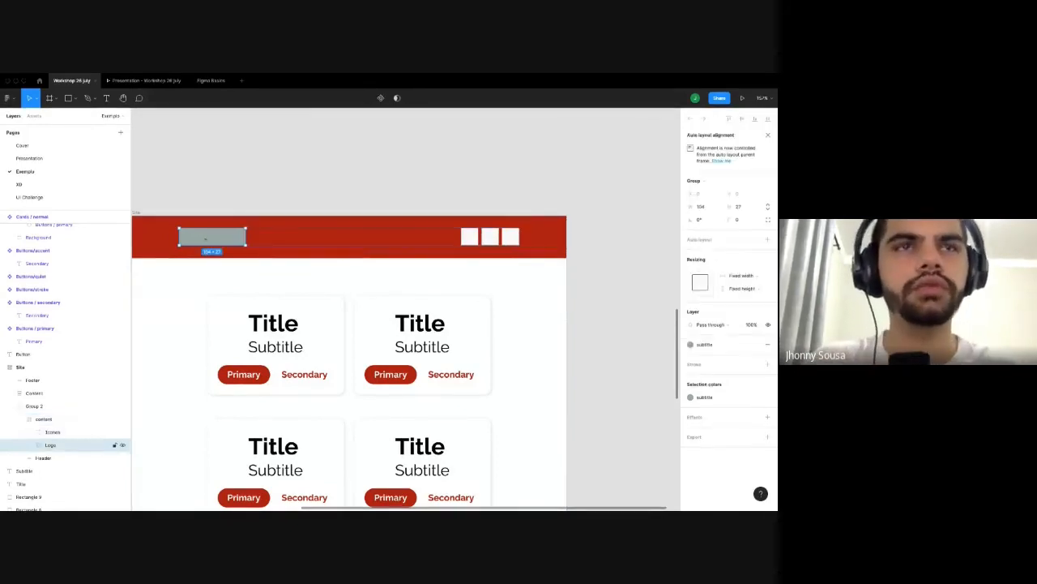
key(super+v)
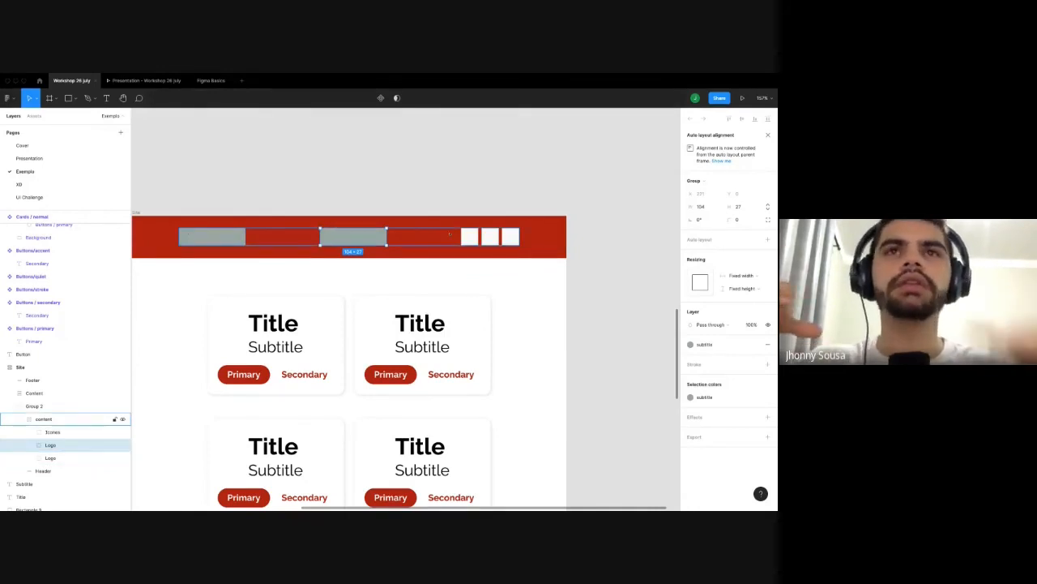
key(ctrl+v)
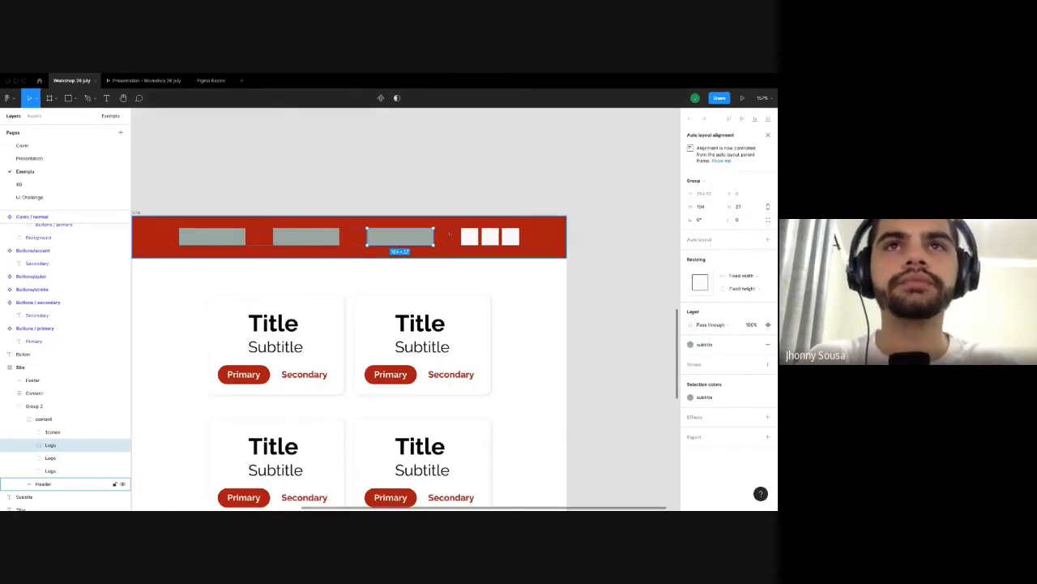
key(ctrl+z)
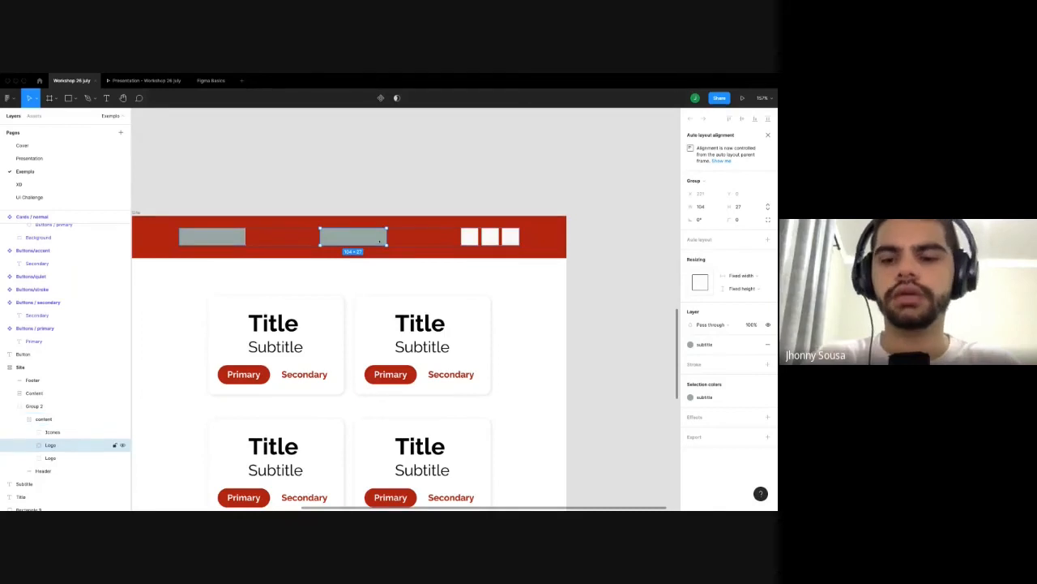
key(Delete)
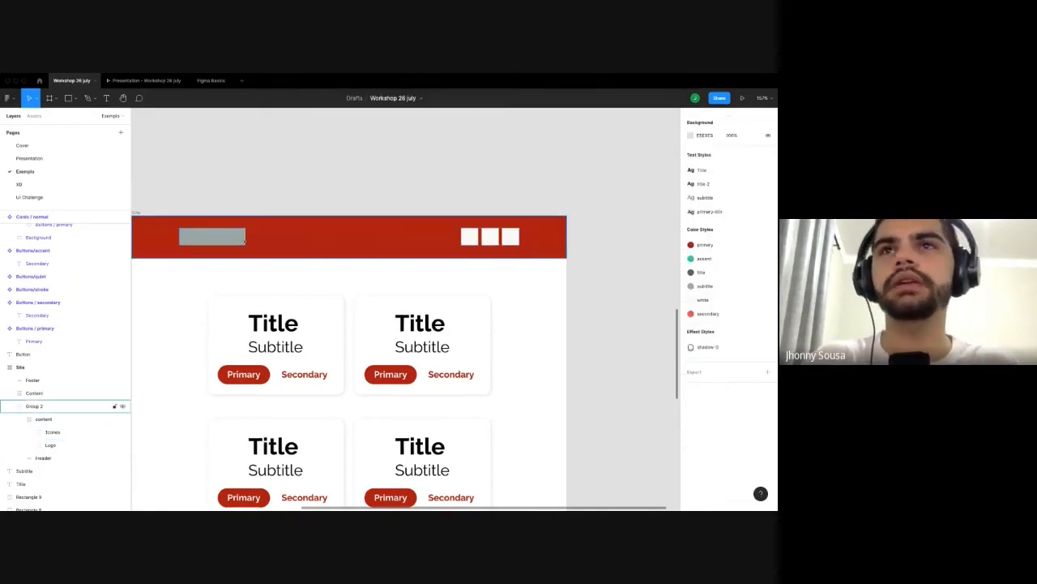
Switch the content frame's distribution to Packed, and restore Space between by setting its item spacing to auto.
click(44, 419)
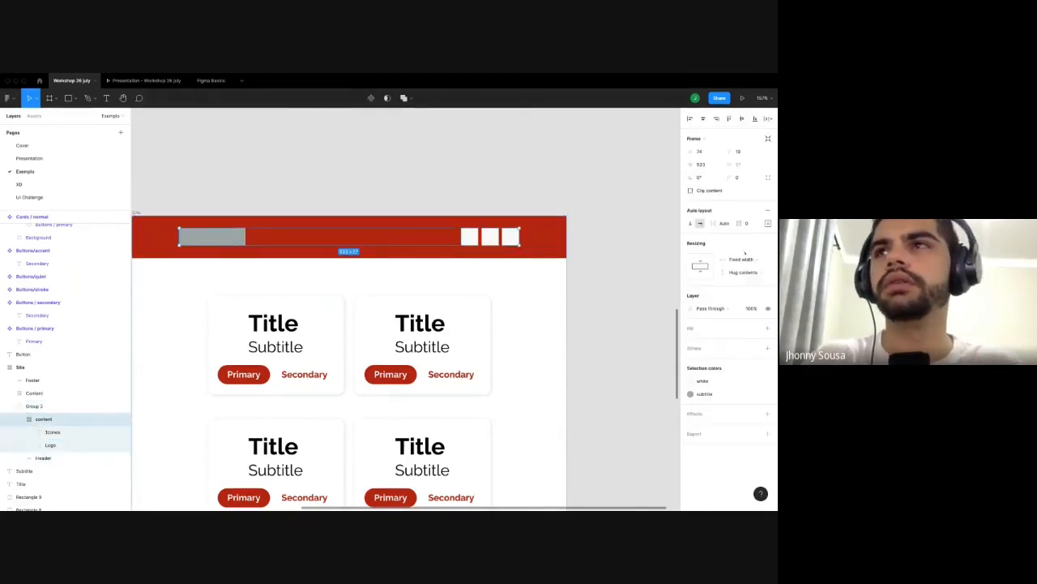
click(768, 223)
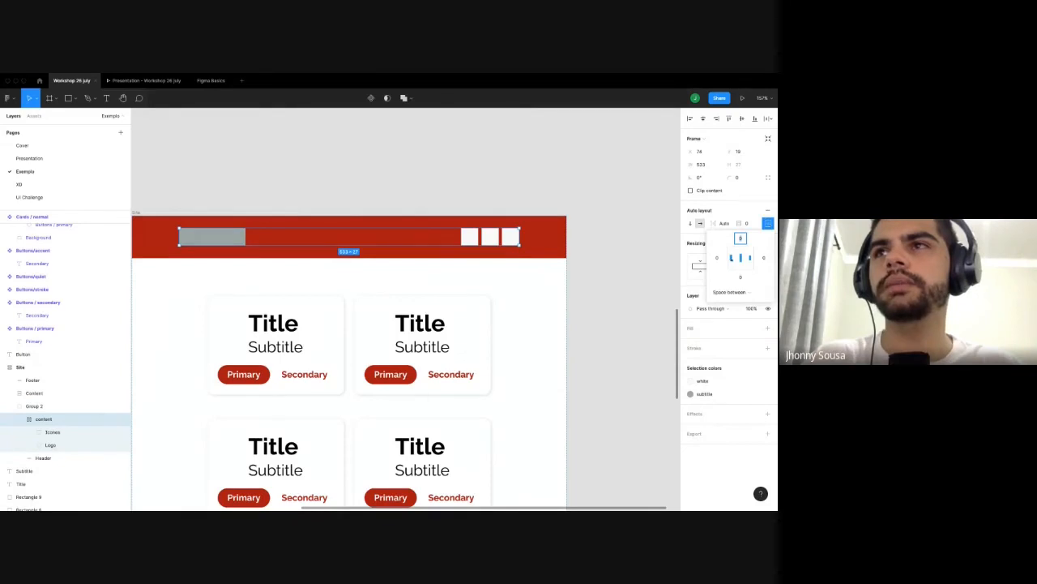
click(739, 291)
click(730, 280)
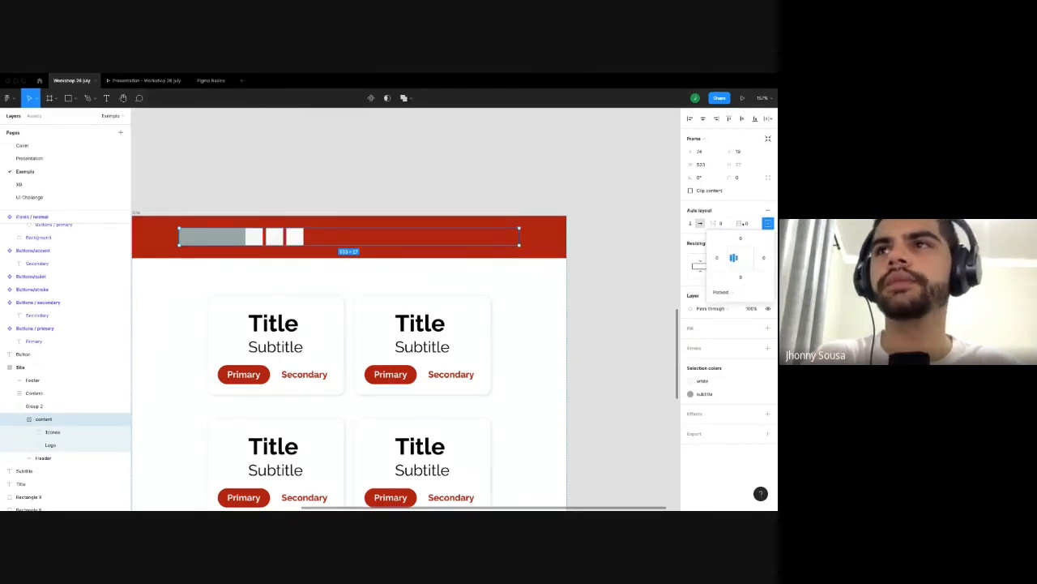
click(721, 223)
text(auto)
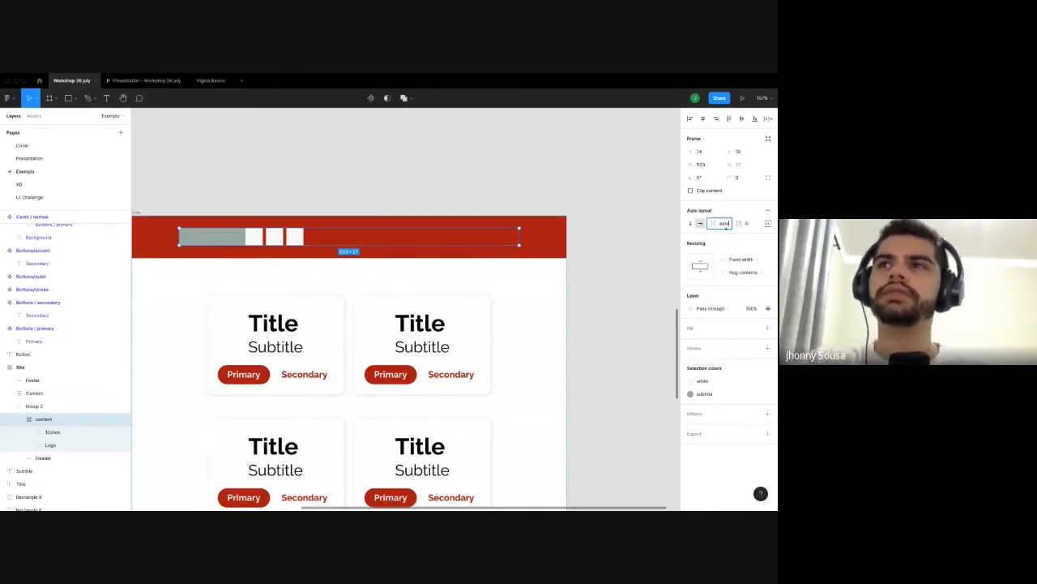
key(Return)
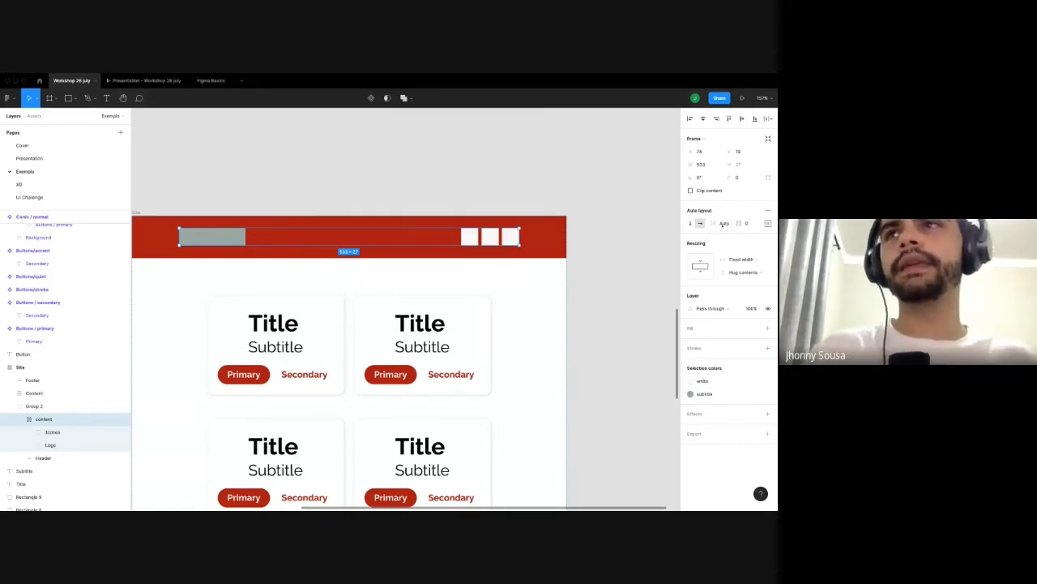
click(768, 223)
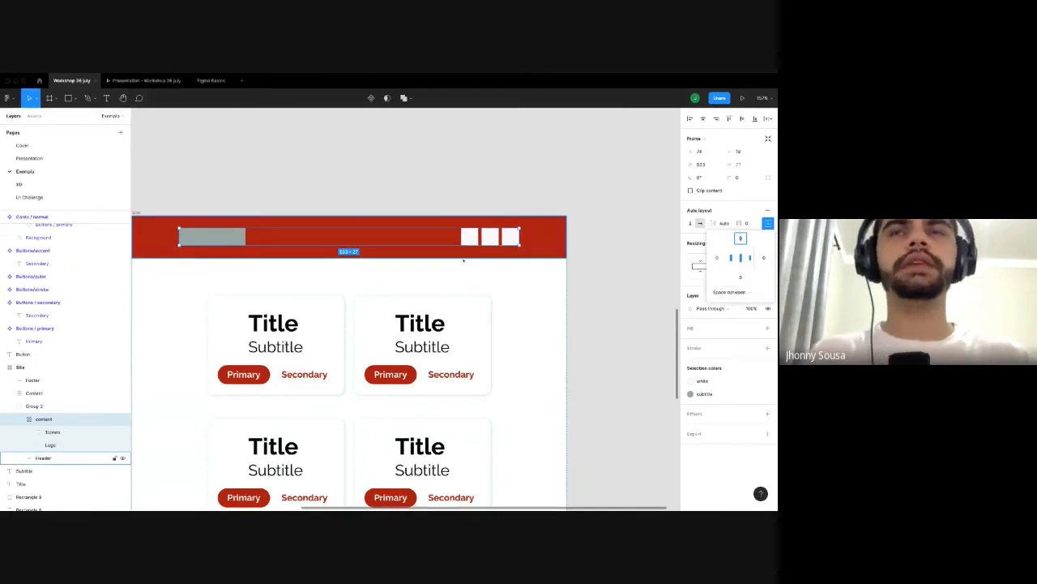
Paste a copy of the Logo group into the content frame, narrow it to about 28 px wide and apply the white color style.
scroll(390, 240, down, 2)
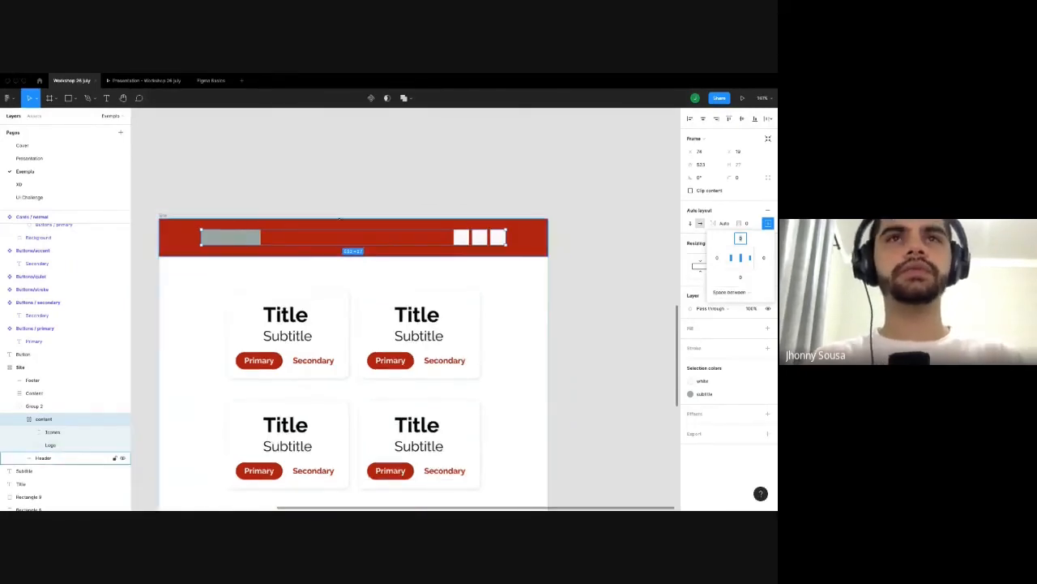
click(248, 238)
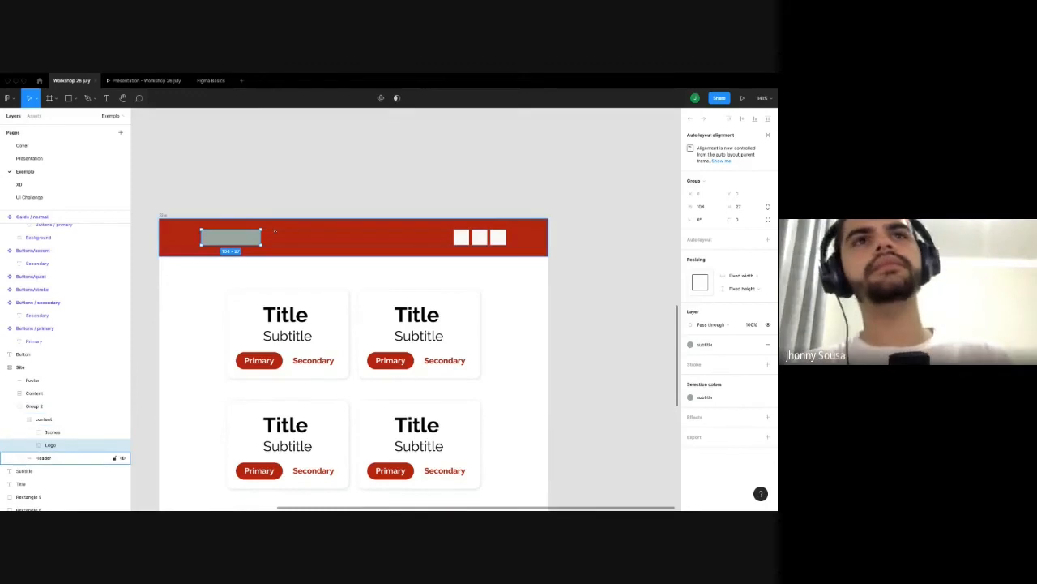
key(ctrl+v)
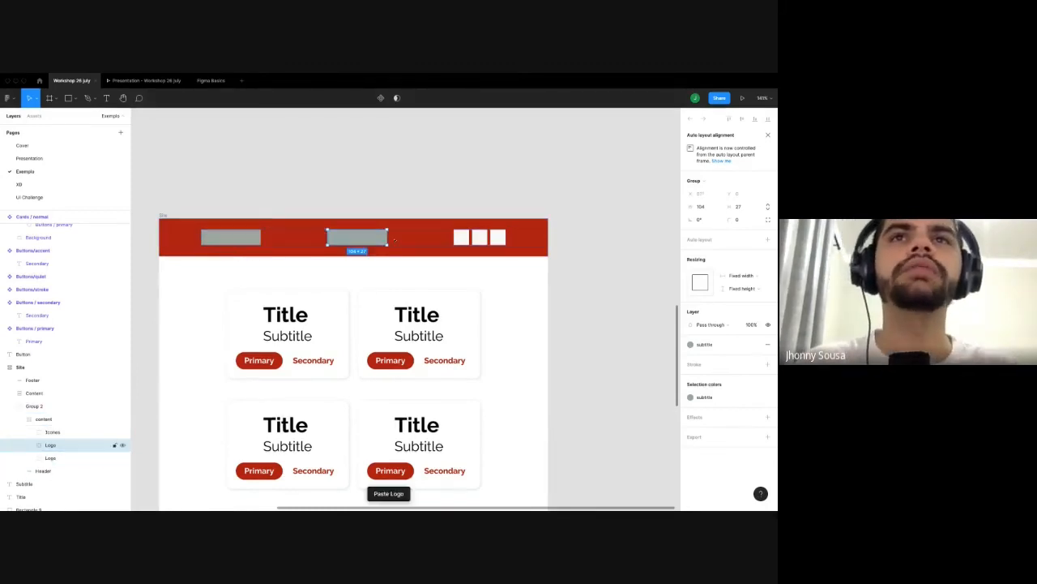
drag(387, 237, 366, 238)
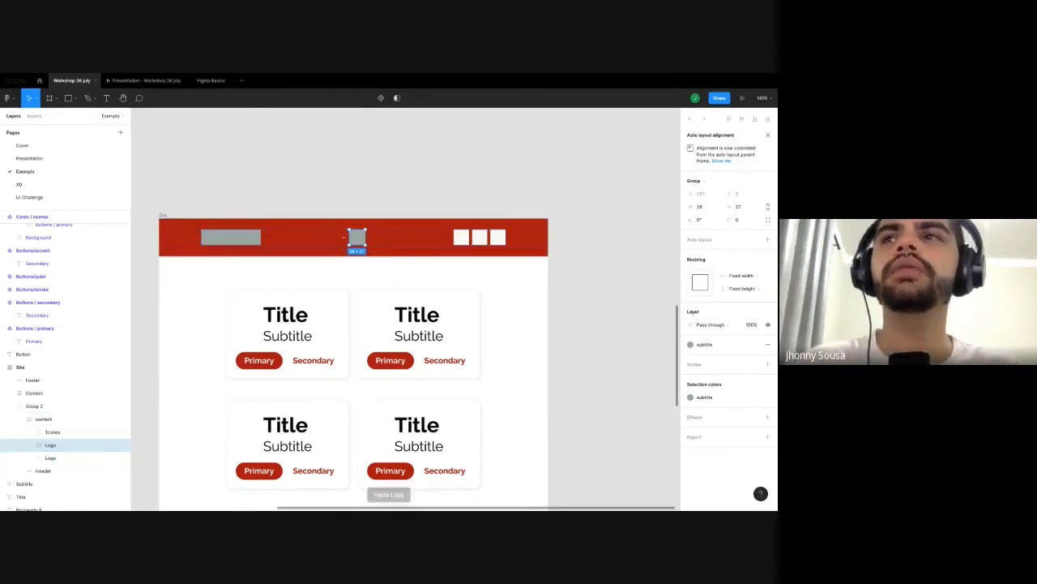
click(709, 345)
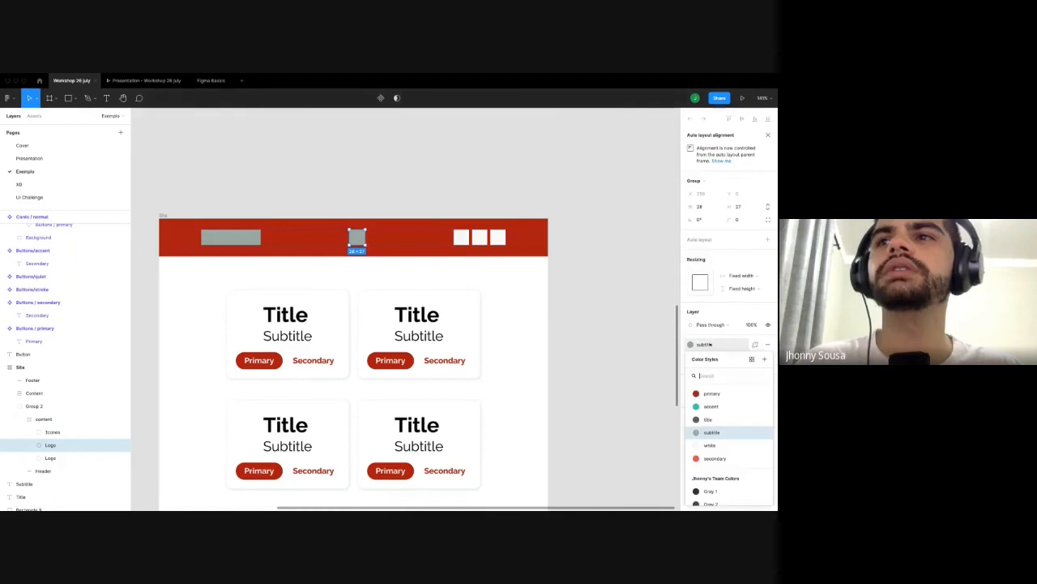
click(711, 445)
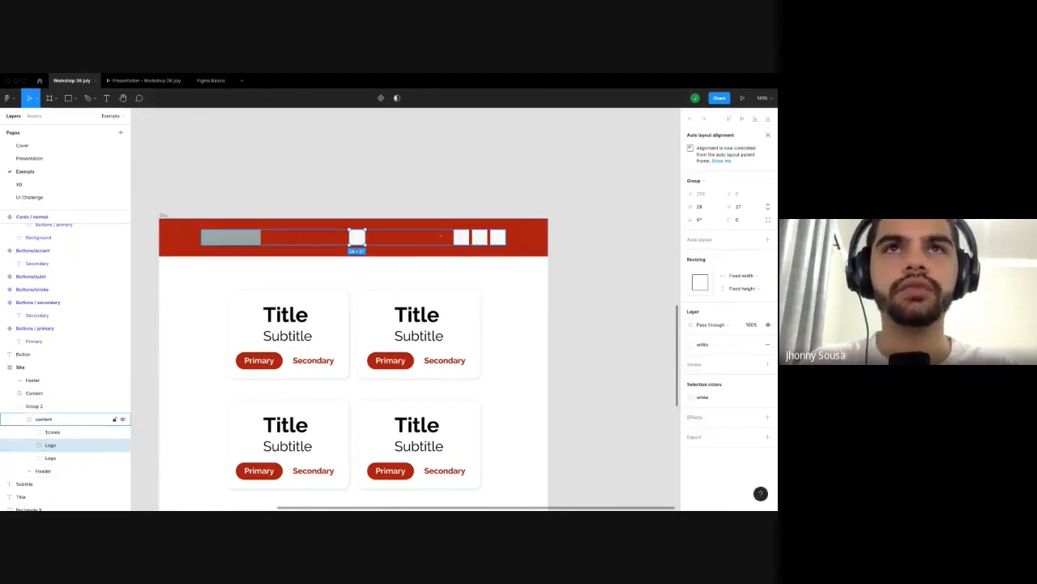
Try the white square before the Logo in the content frame, and put it back between Logo and Icones.
key(Left)
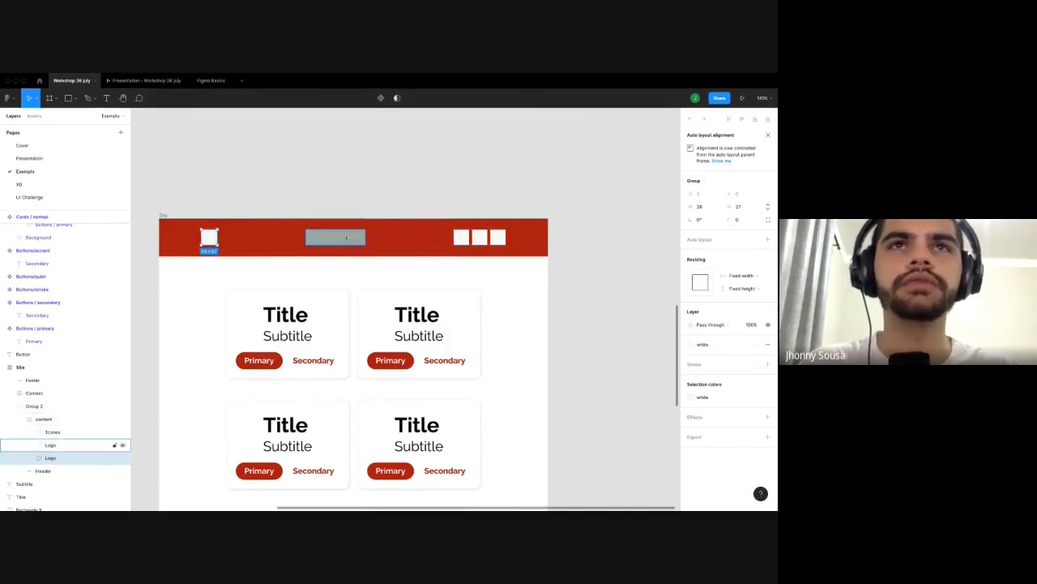
key(Right)
key(Left)
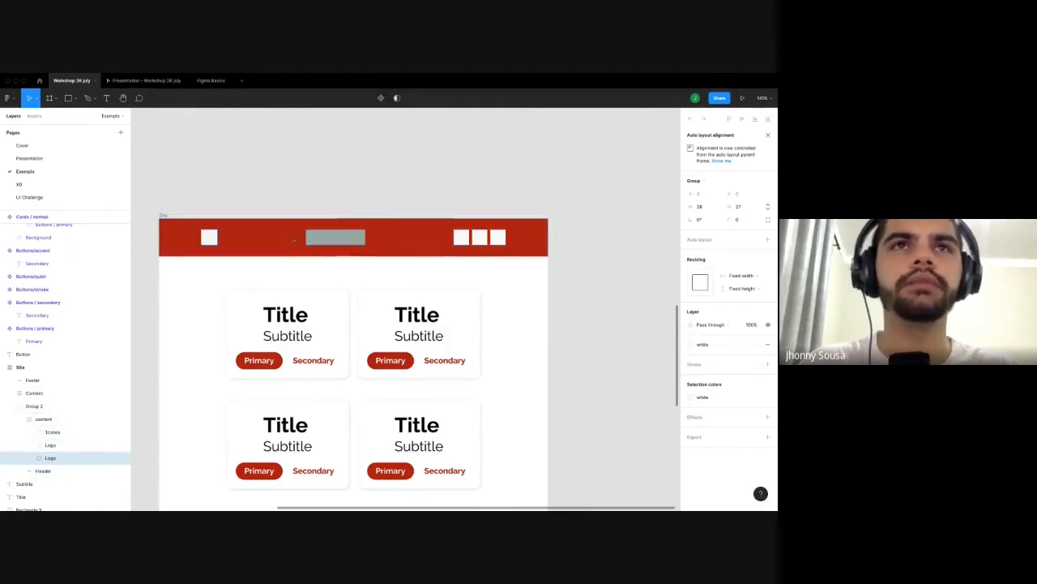
key(Right)
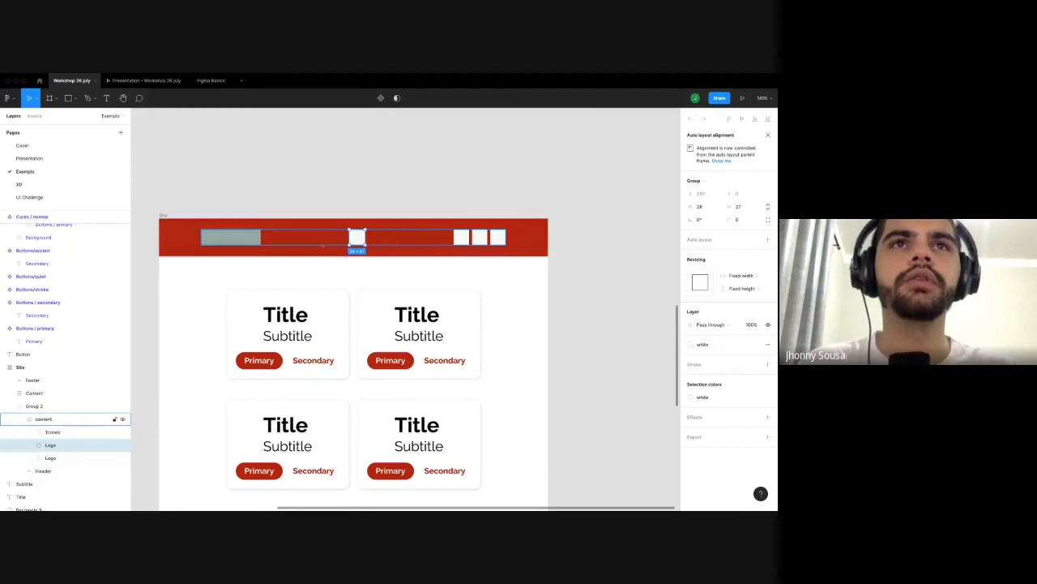
Wrap the grey Logo and the white square in their own auto layout frame with an item spacing of 16.
shift+click(247, 240)
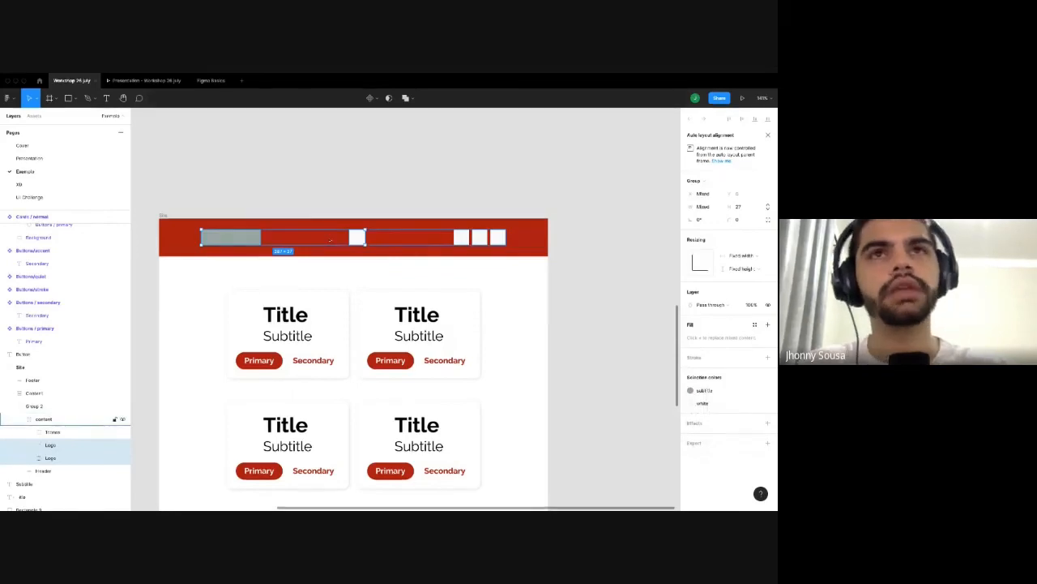
key(shift+a)
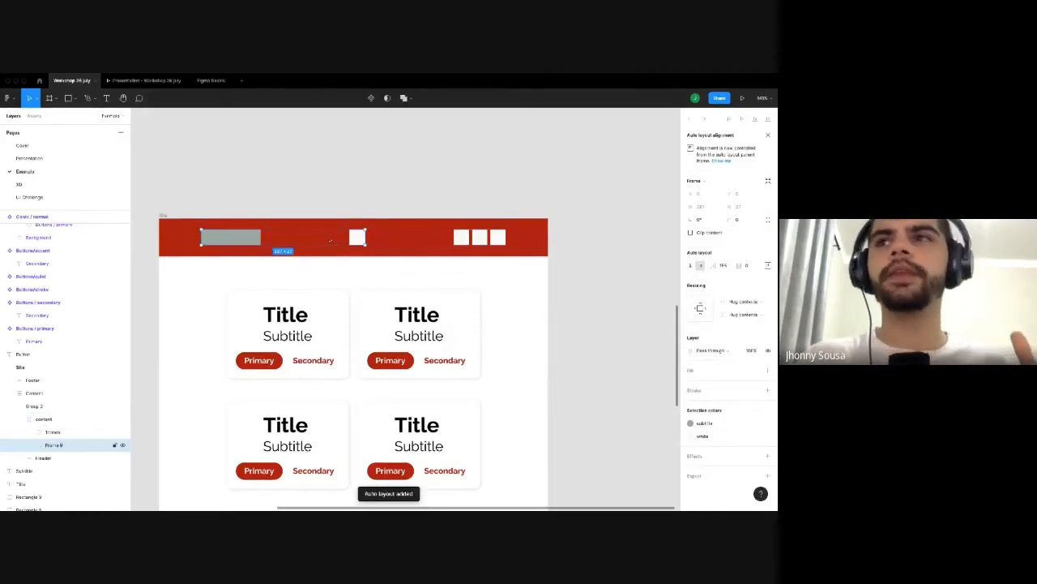
drag(713, 265, 595, 262)
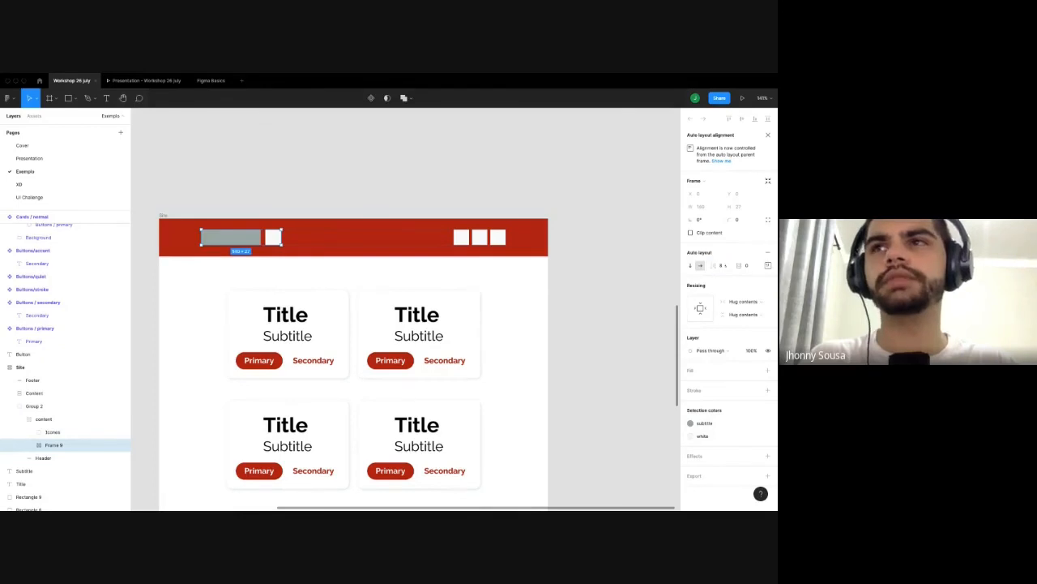
text(16)
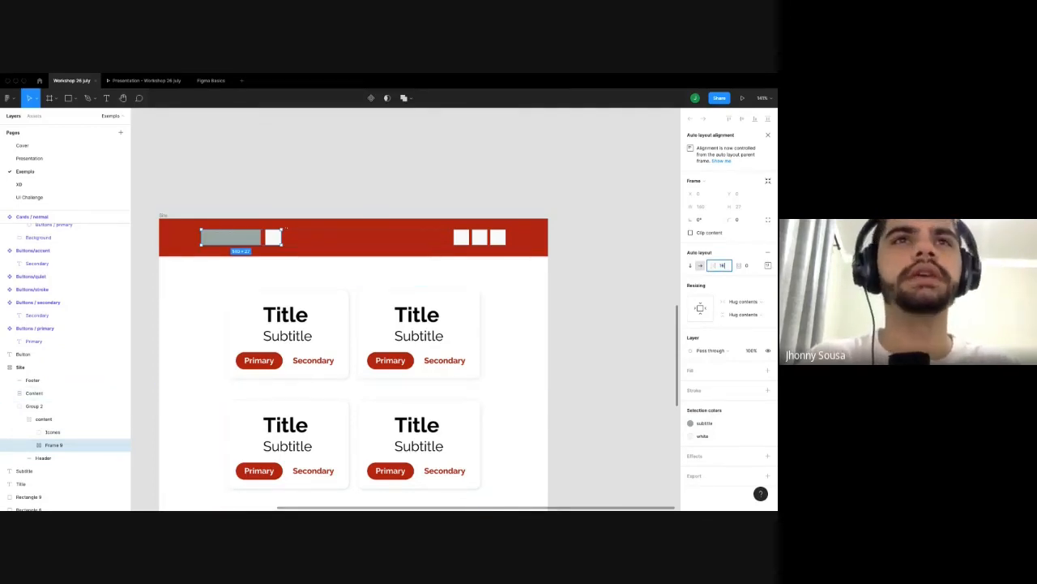
click(265, 270)
Add a second copy of the white square beside the first one inside the nested logo frame.
click(276, 239)
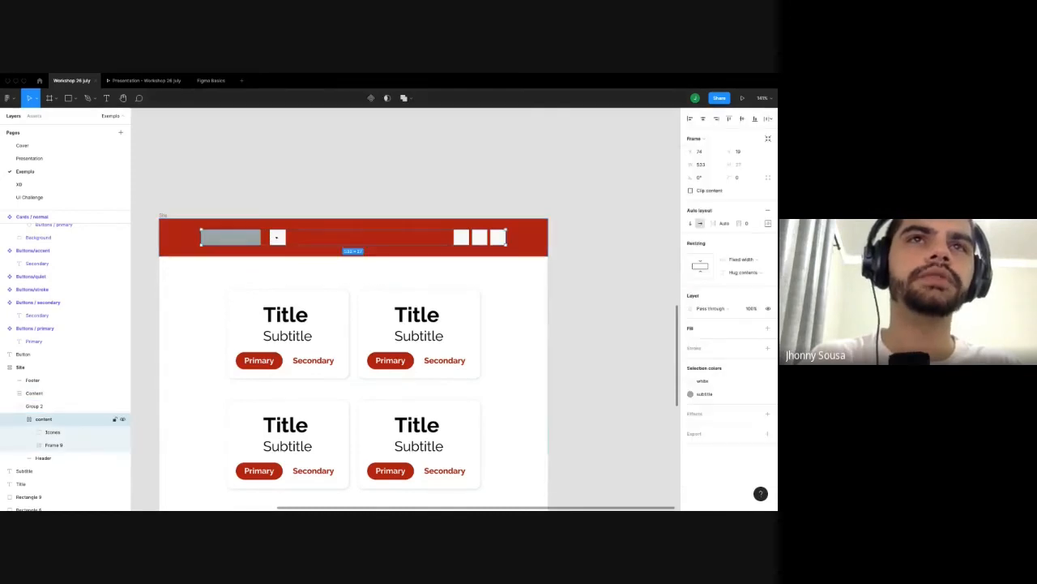
click(276, 238)
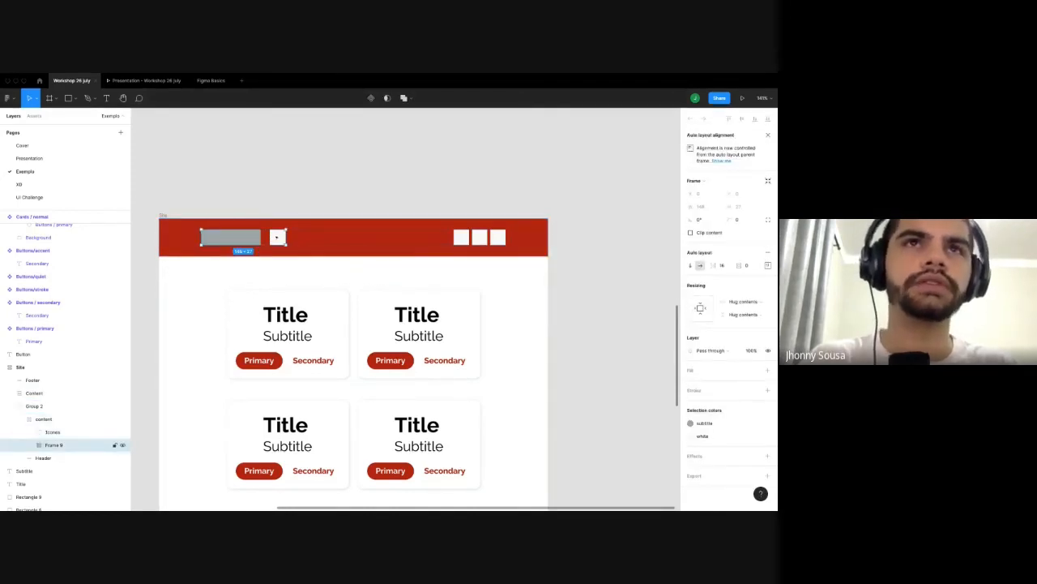
click(277, 237)
key(ctrl+v)
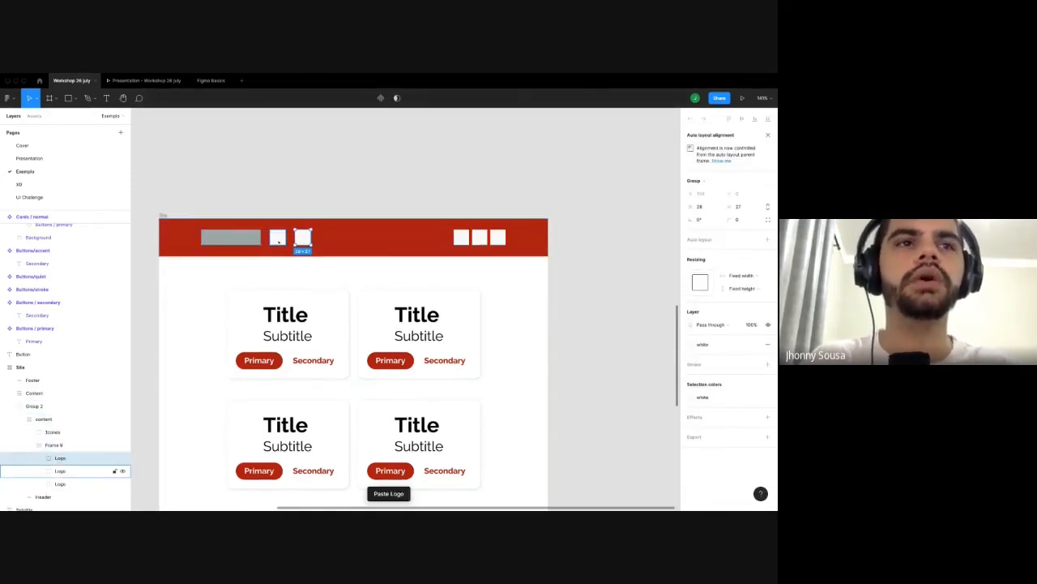
click(284, 197)
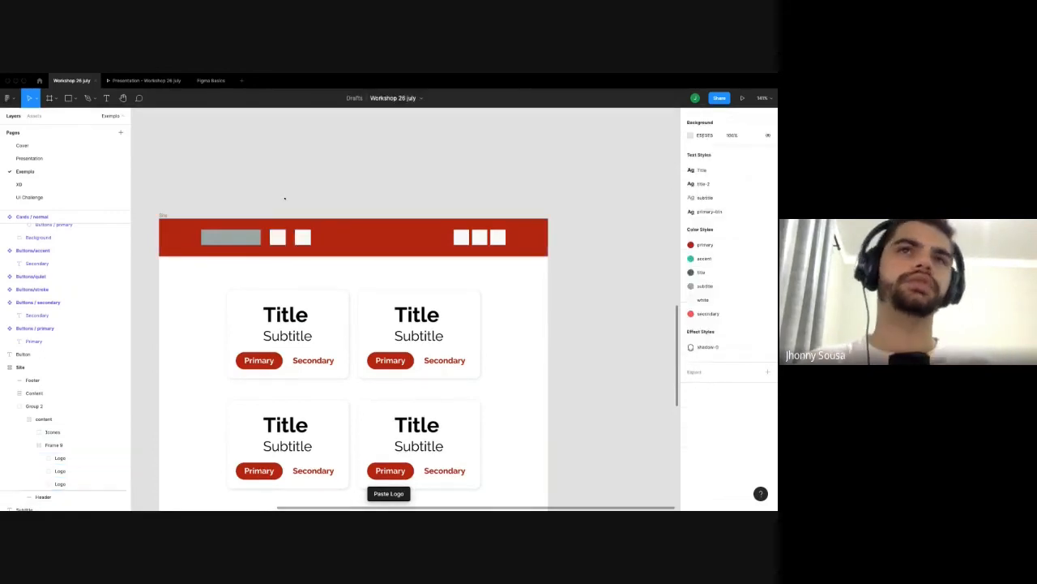
double_click(303, 239)
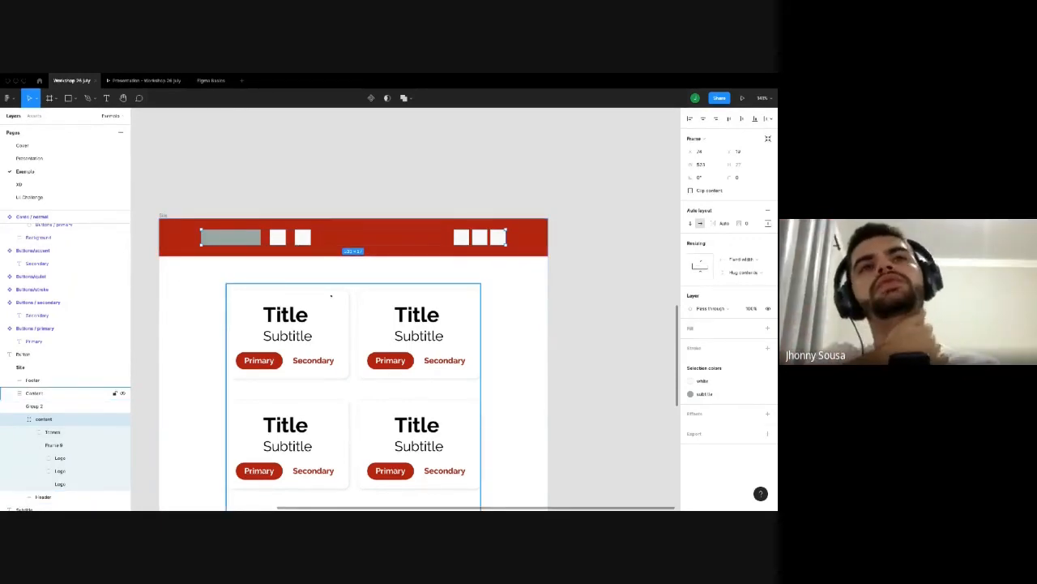
Open the Figma Community from the home page and browse its trending files.
click(38, 81)
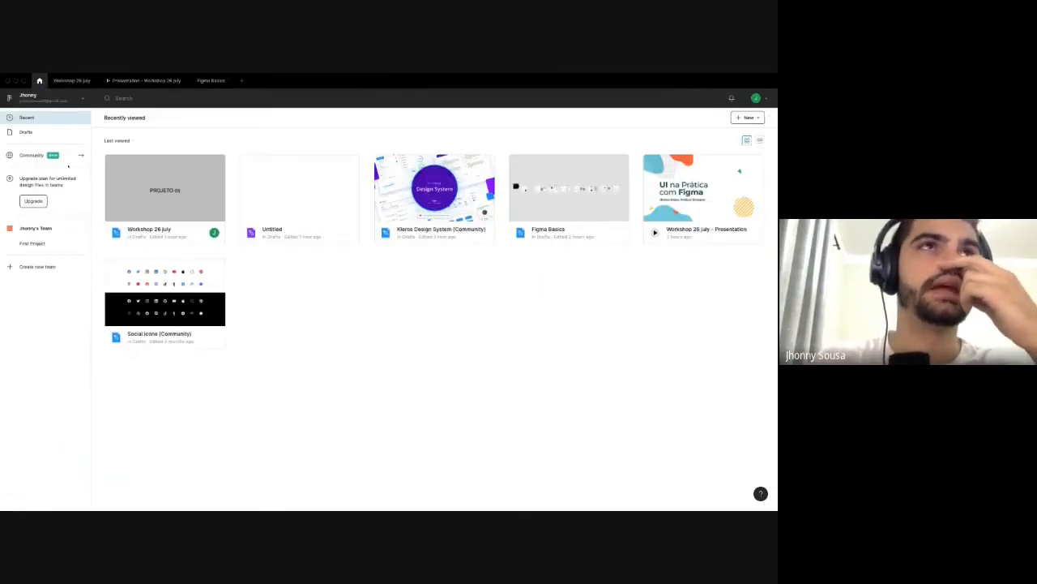
click(27, 153)
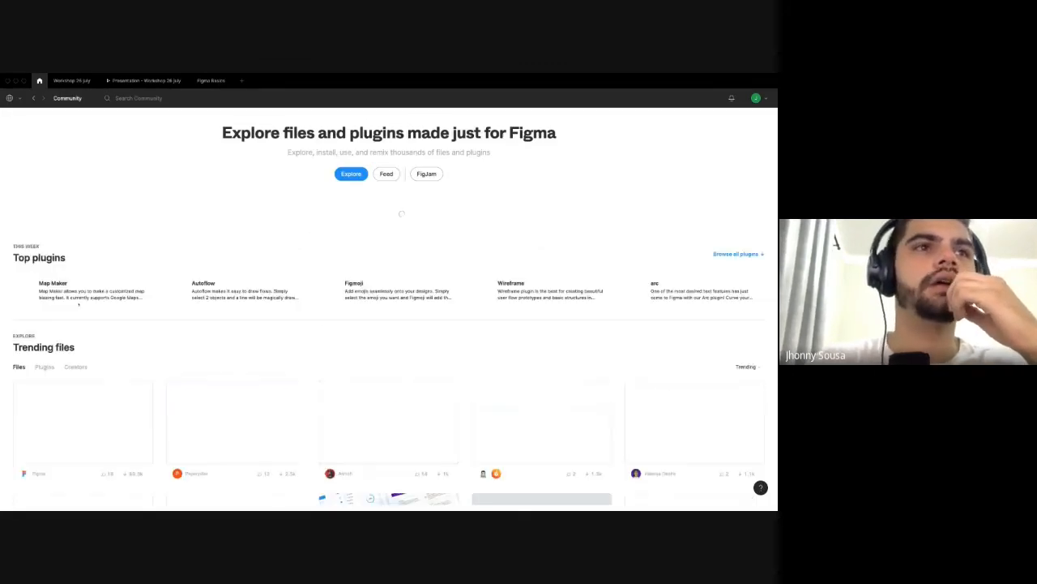
scroll(175, 303, down, 1)
scroll(176, 303, down, 4)
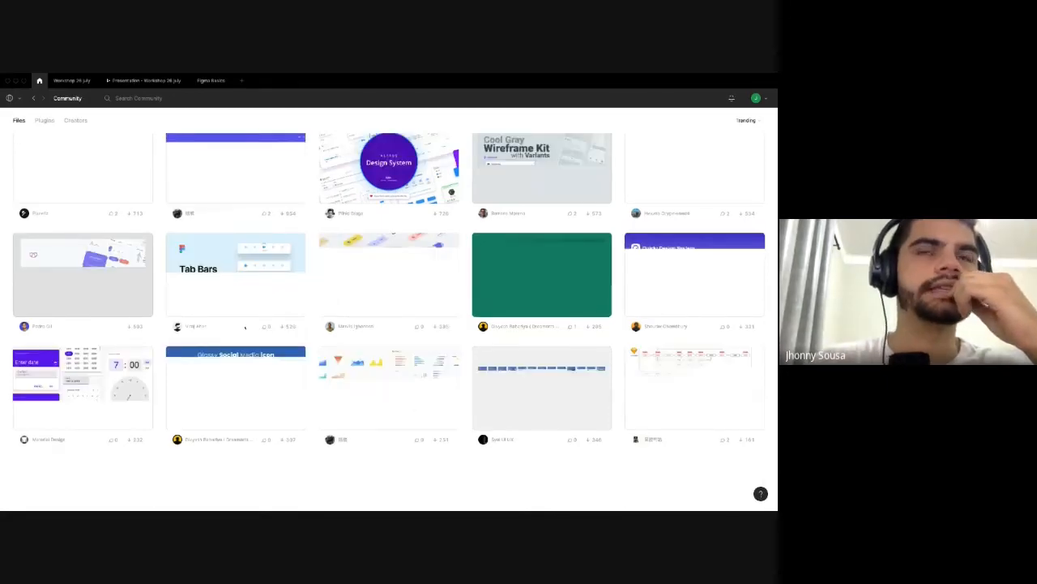
scroll(273, 343, up, 3)
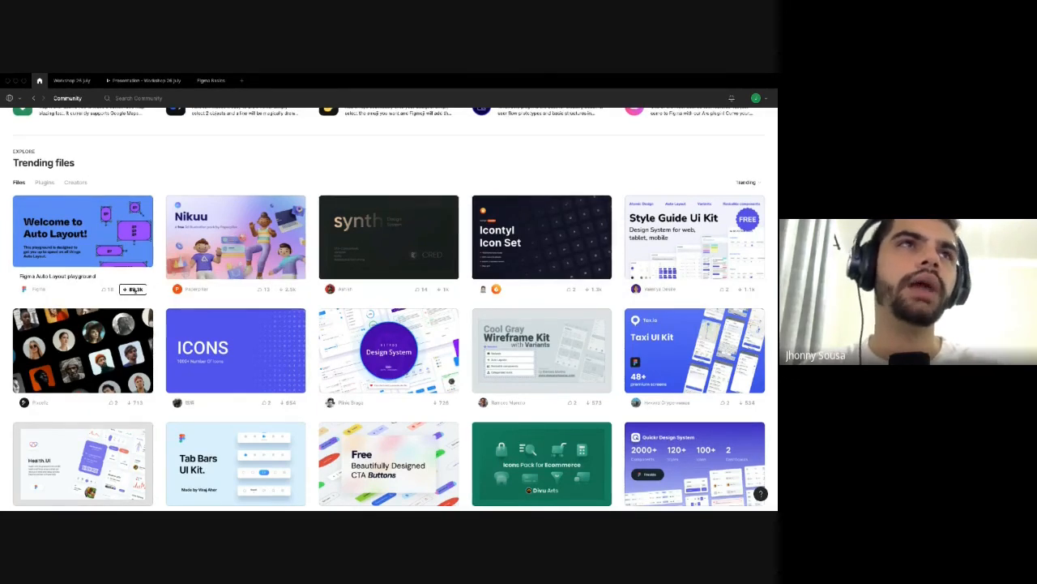
Look at the Figma Basics file briefly and return to the Community's plugins and trending files.
click(211, 81)
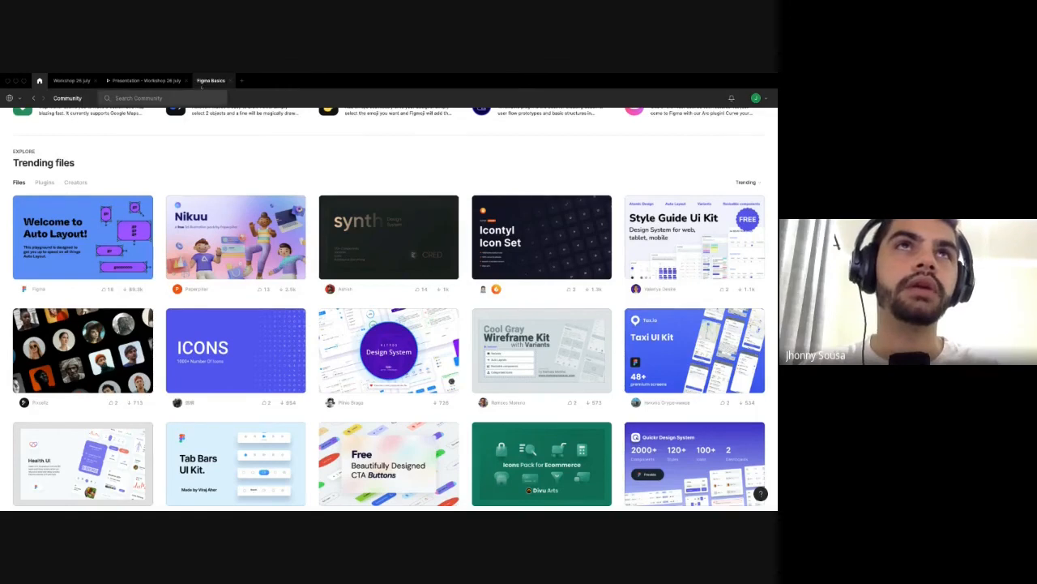
key(ctrl+g)
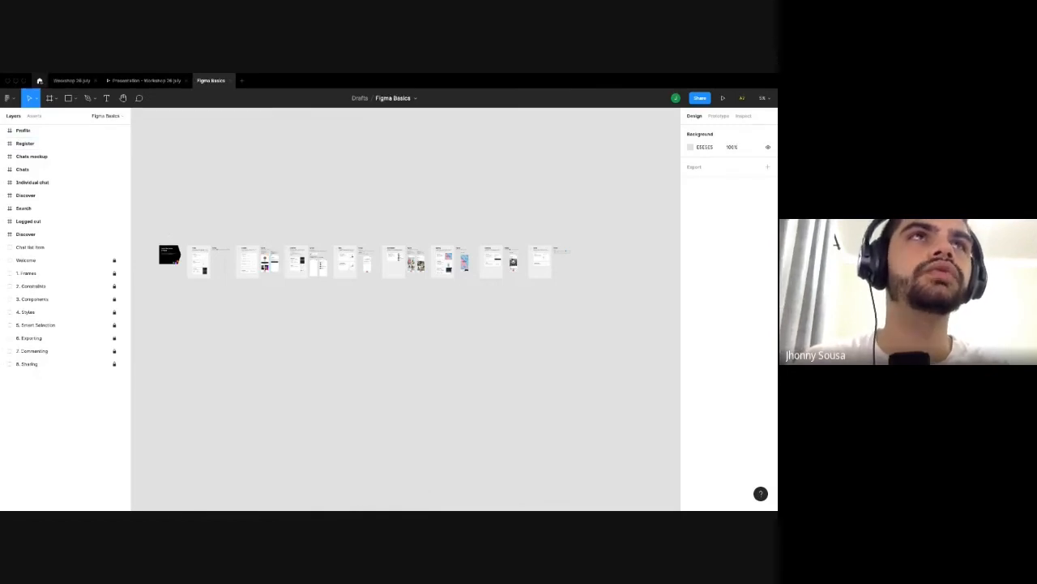
click(39, 81)
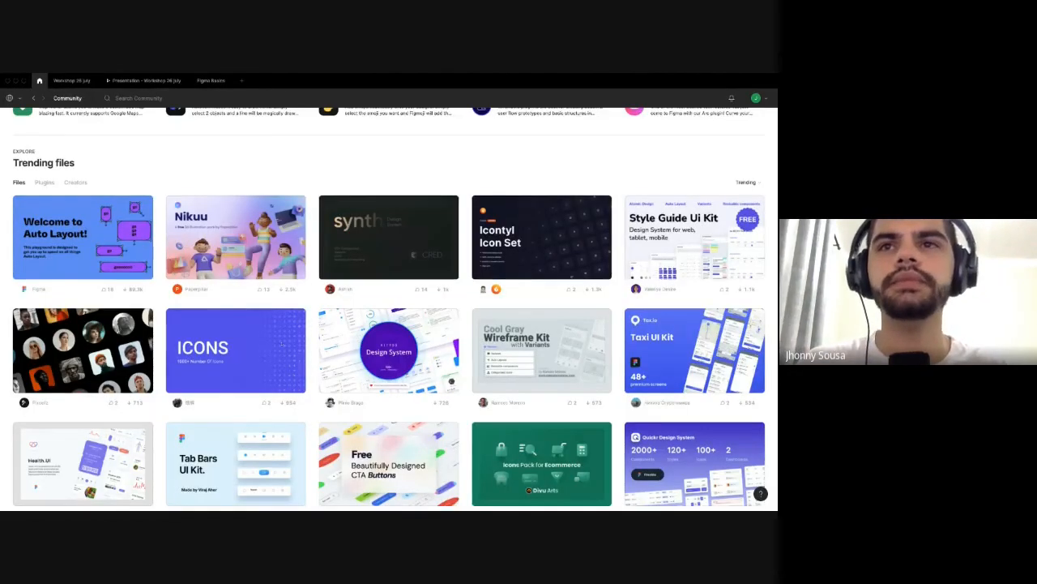
scroll(282, 344, down, 2)
scroll(282, 344, up, 5)
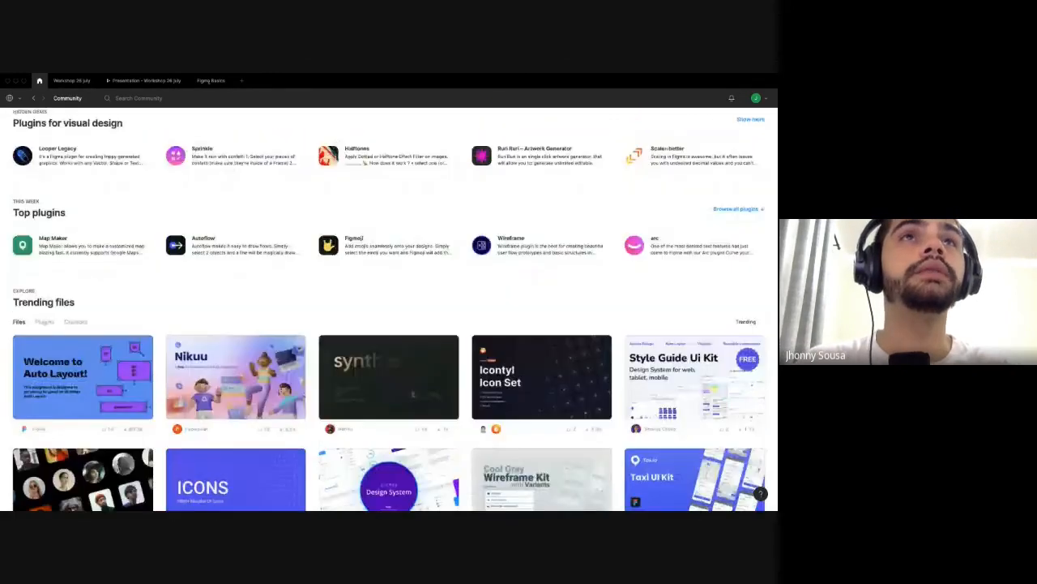
Return to the Figma Basics file and view its introduction and Frames lesson up close.
click(211, 80)
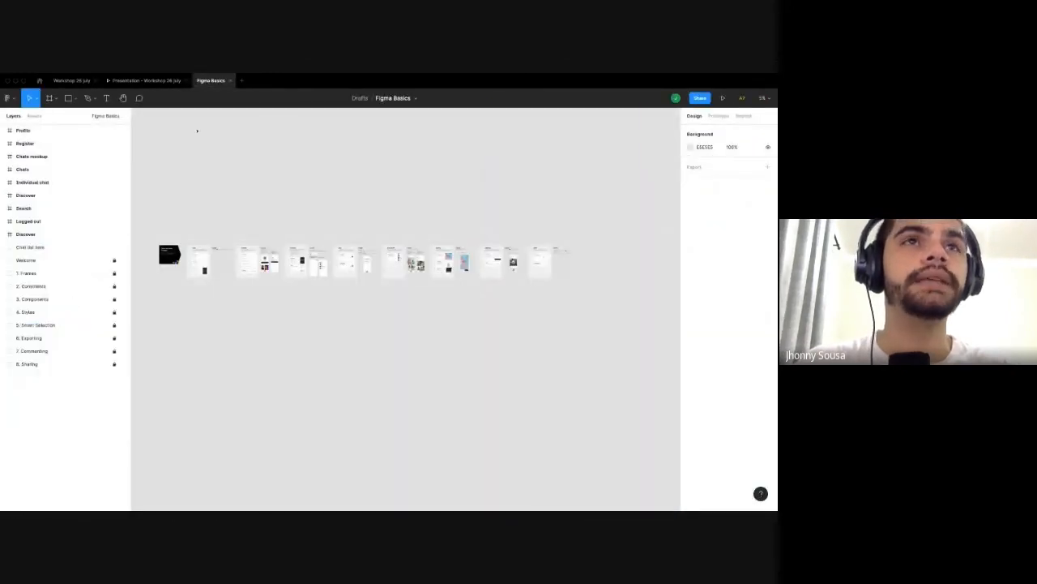
scroll(140, 241, up, 5)
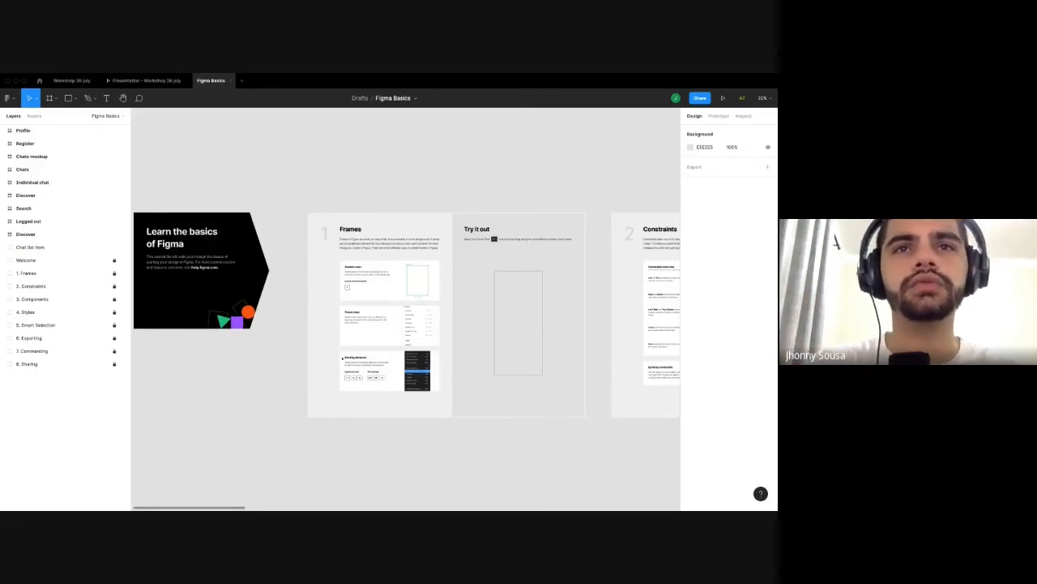
scroll(418, 304, up, 1)
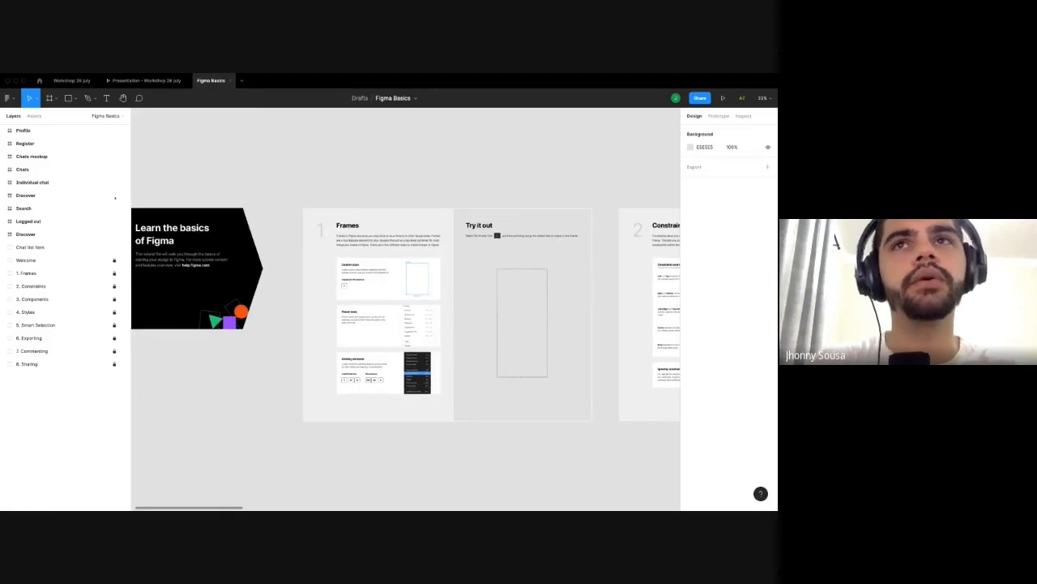
Read through the Frames and Constraints lessons and their Try it out exercises in the Figma Basics file.
scroll(431, 299, up, 4)
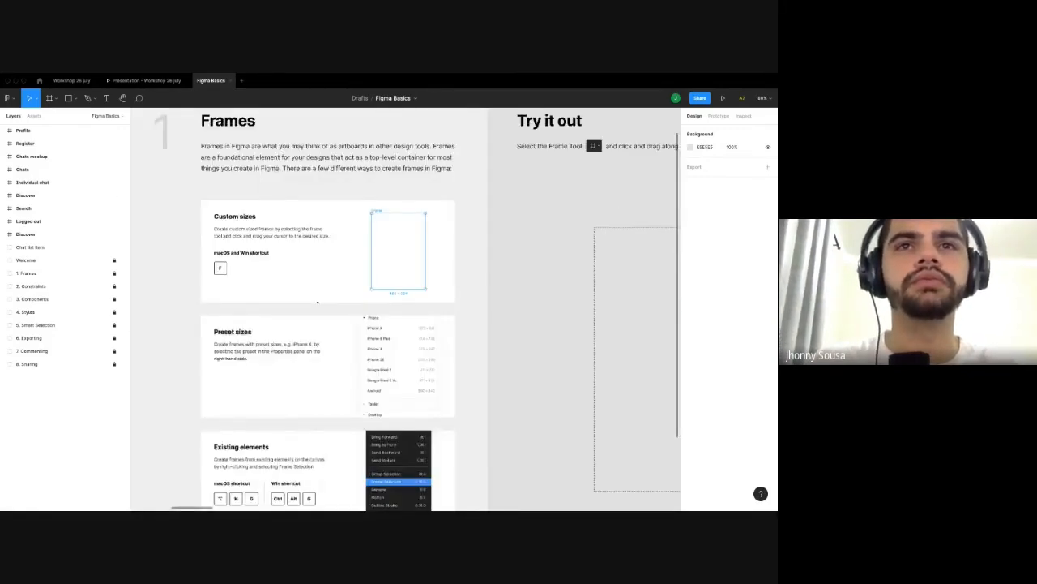
scroll(318, 303, down, 3)
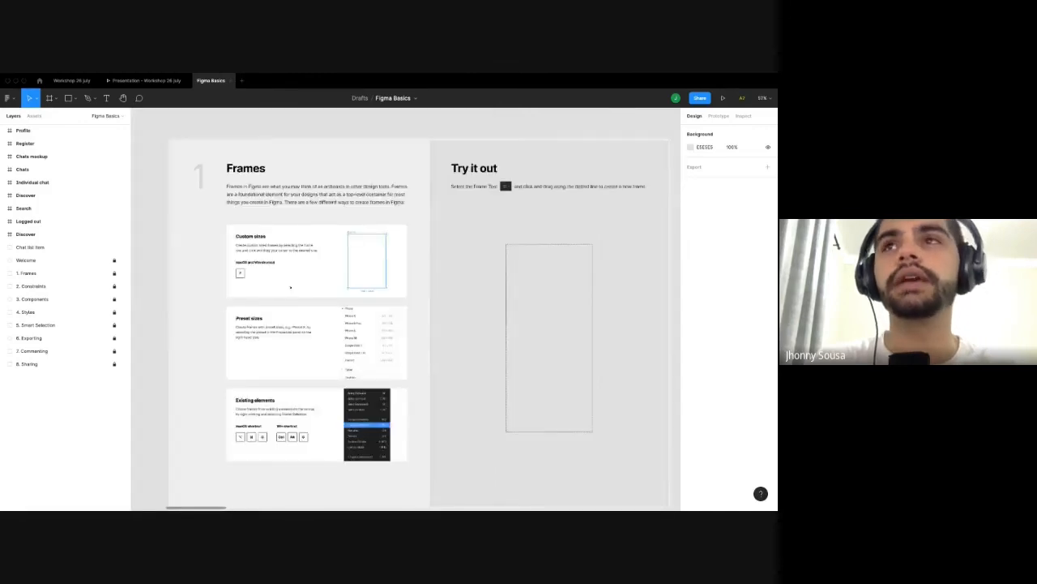
scroll(290, 287, down, 2)
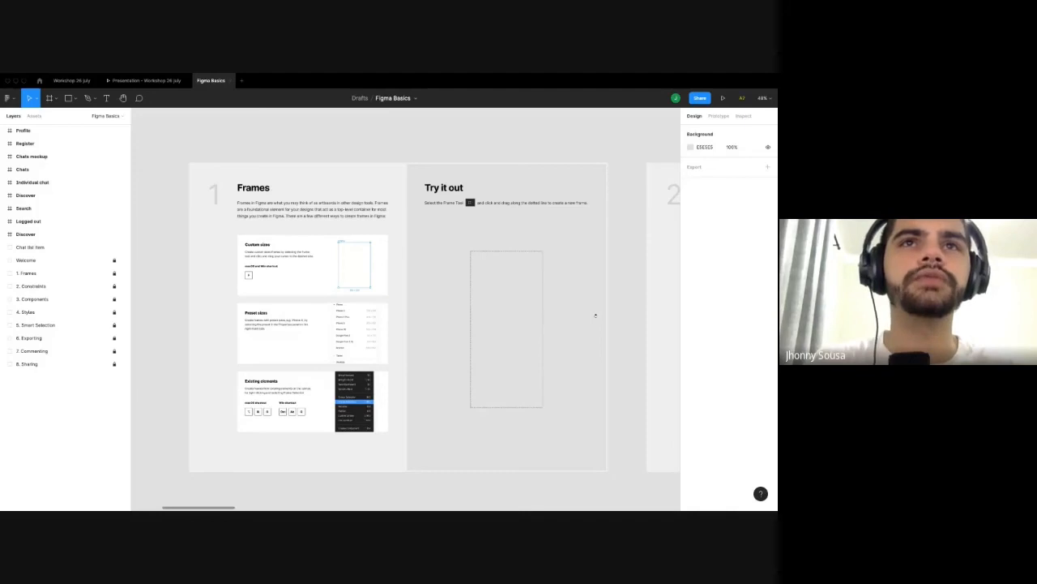
scroll(595, 315, right, 10)
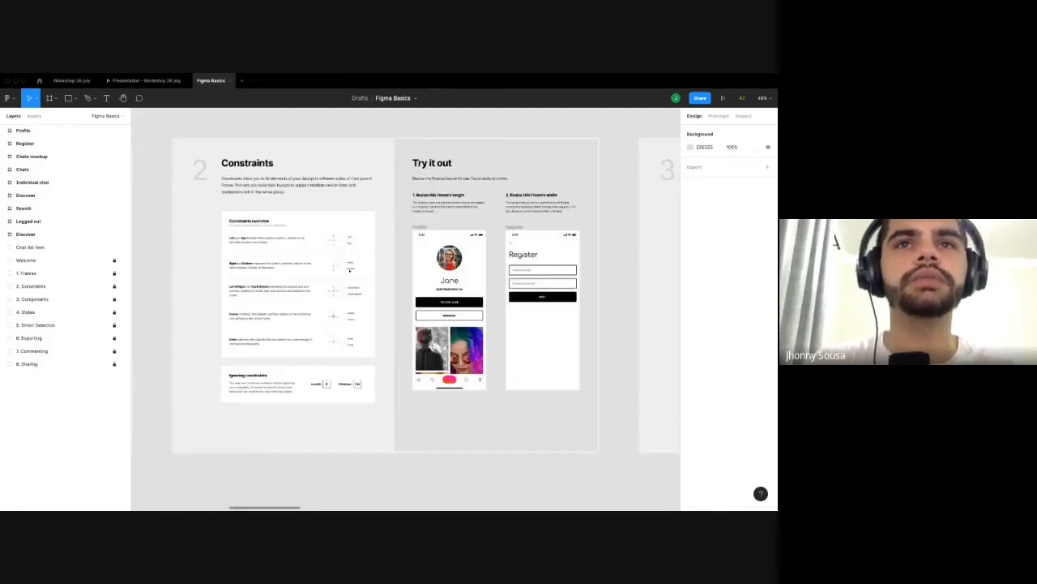
scroll(350, 271, up, 5)
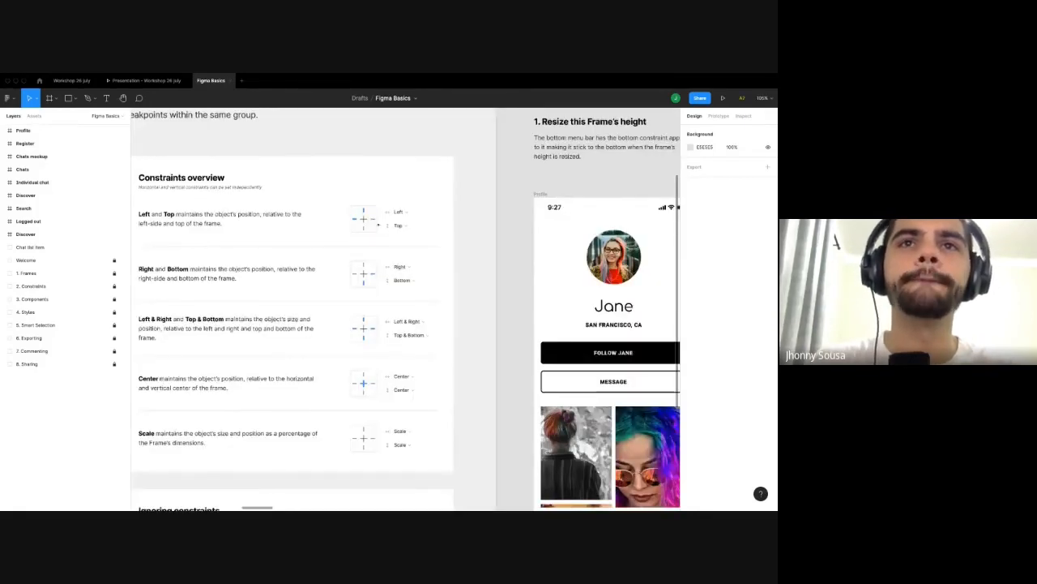
scroll(221, 296, down, 1)
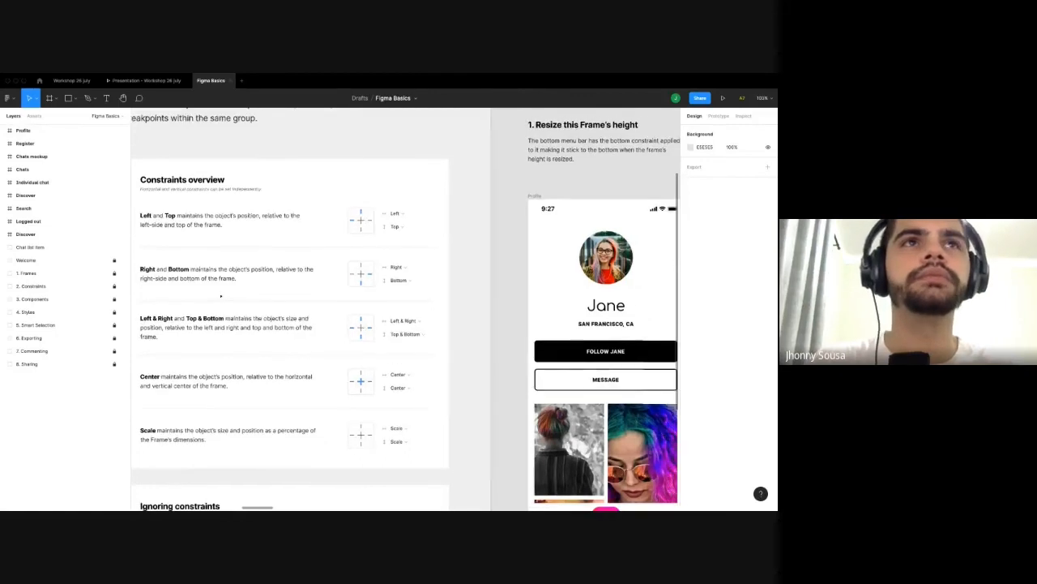
scroll(221, 295, down, 2)
scroll(196, 267, down, 1)
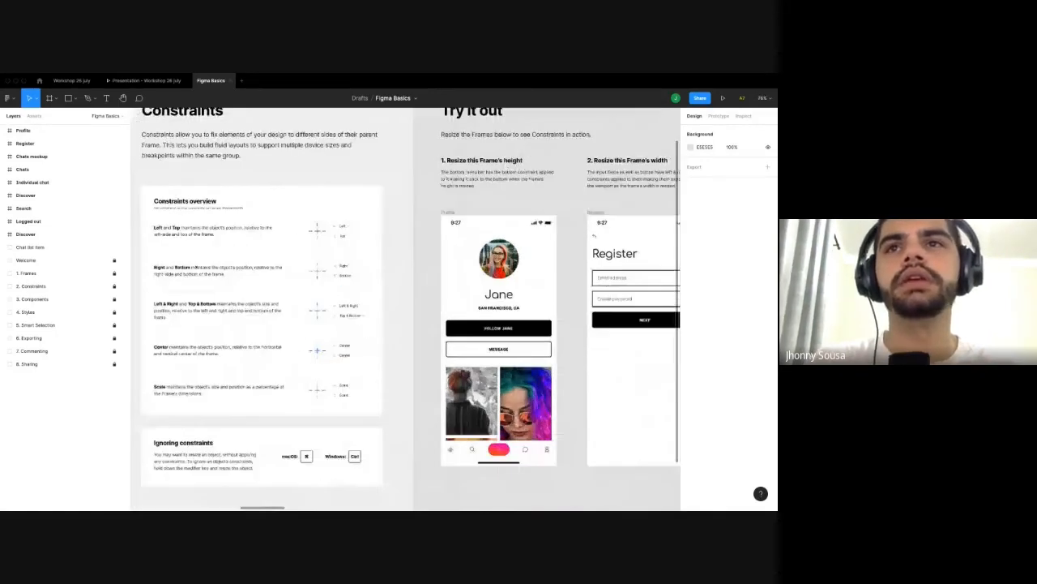
scroll(401, 332, right, 5)
scroll(401, 333, down, 1)
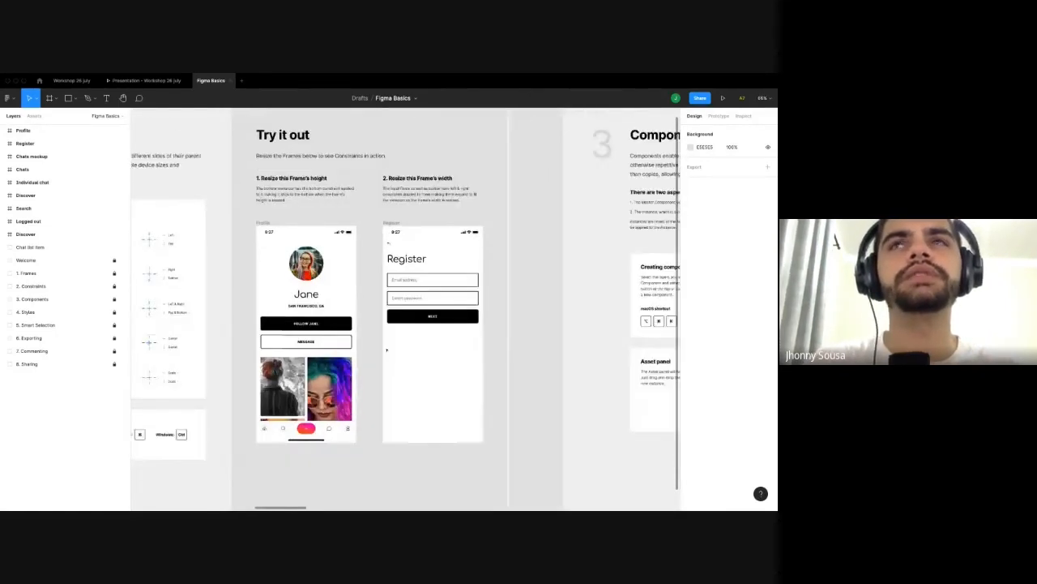
Look through the Figma Basics lessons from Components and Styles to Exporting, Commenting and Sharing.
scroll(365, 324, right, 6)
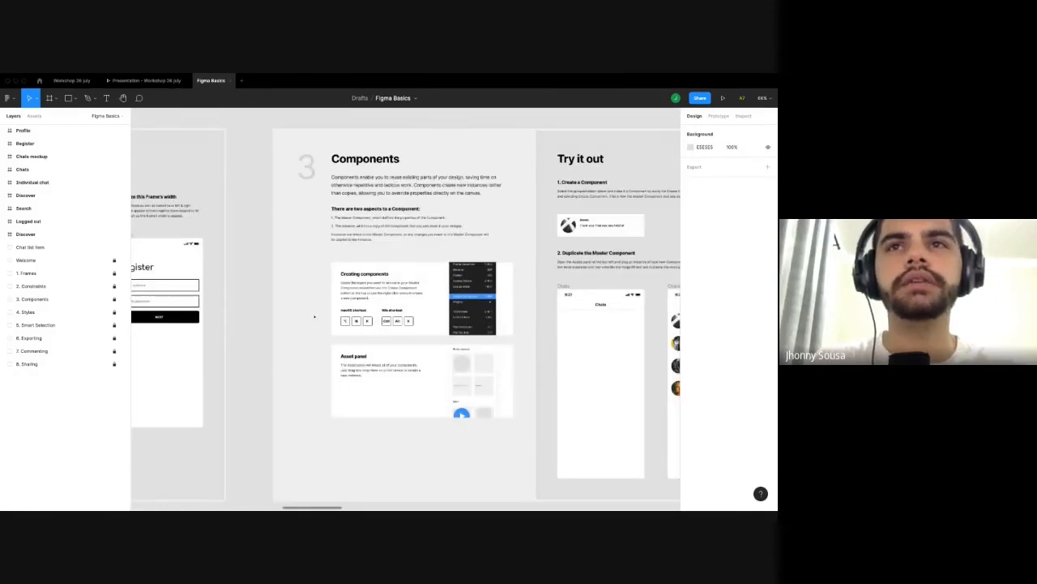
scroll(314, 317, up, 5)
scroll(398, 346, down, 7)
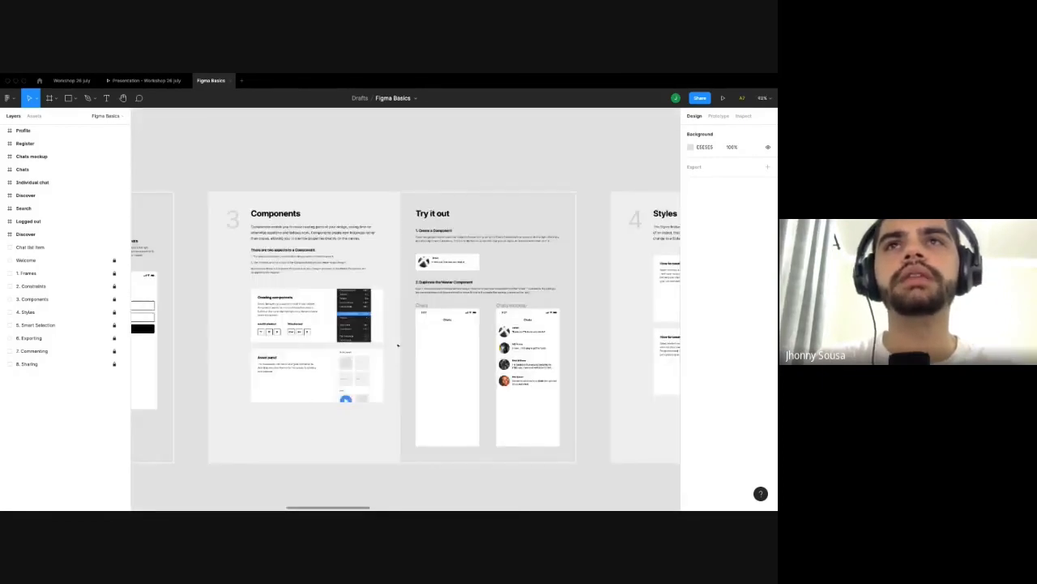
scroll(397, 346, right, 10)
scroll(387, 303, left, 3)
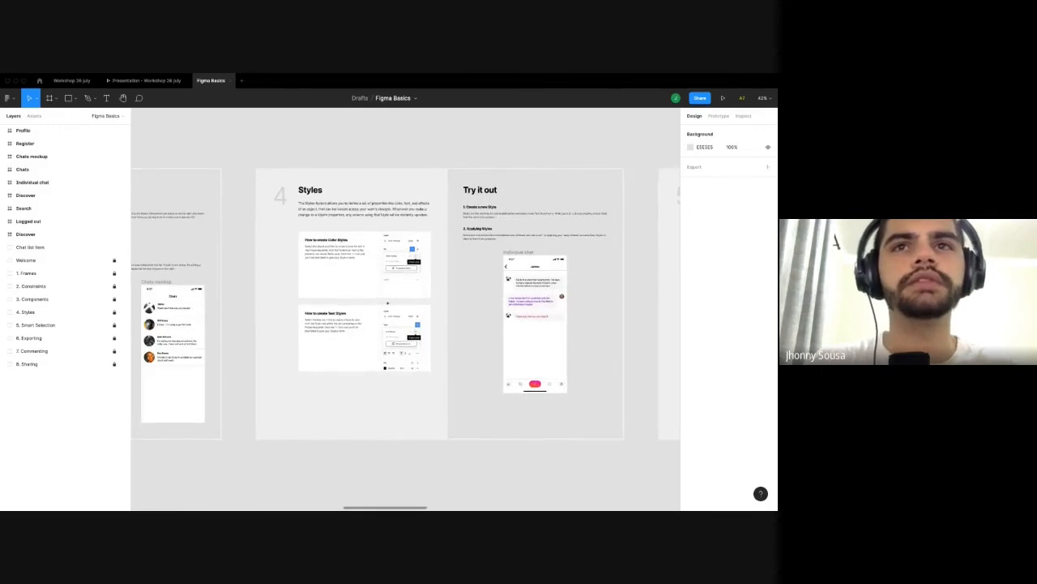
scroll(402, 326, up, 2)
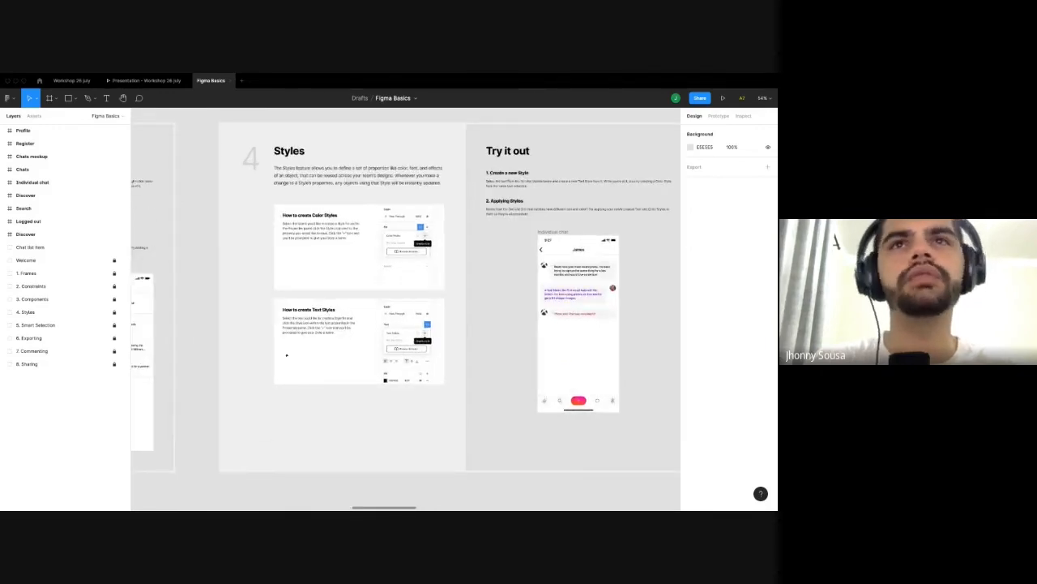
scroll(209, 341, down, 3)
scroll(209, 341, right, 10)
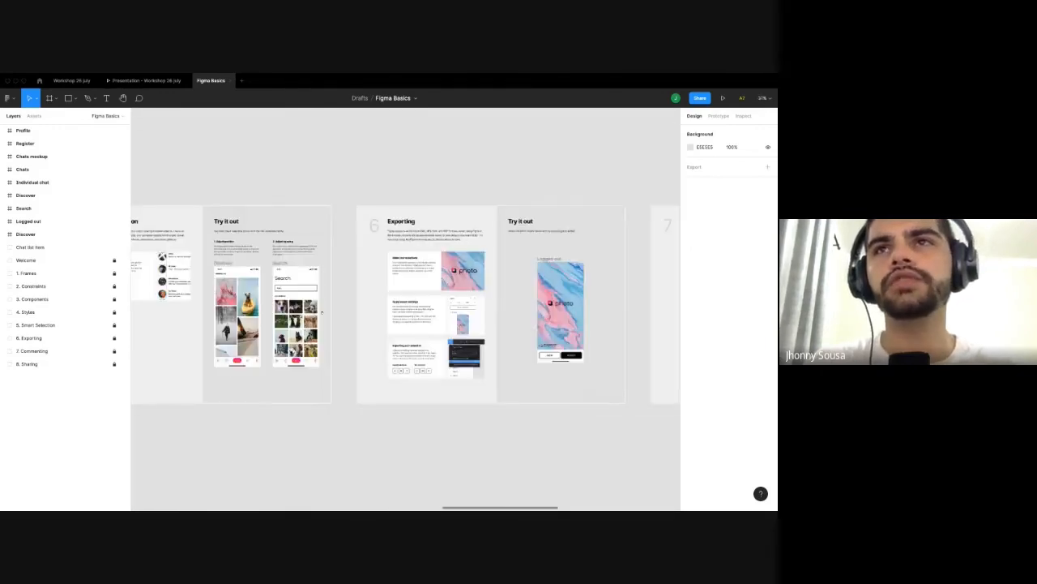
scroll(413, 322, right, 10)
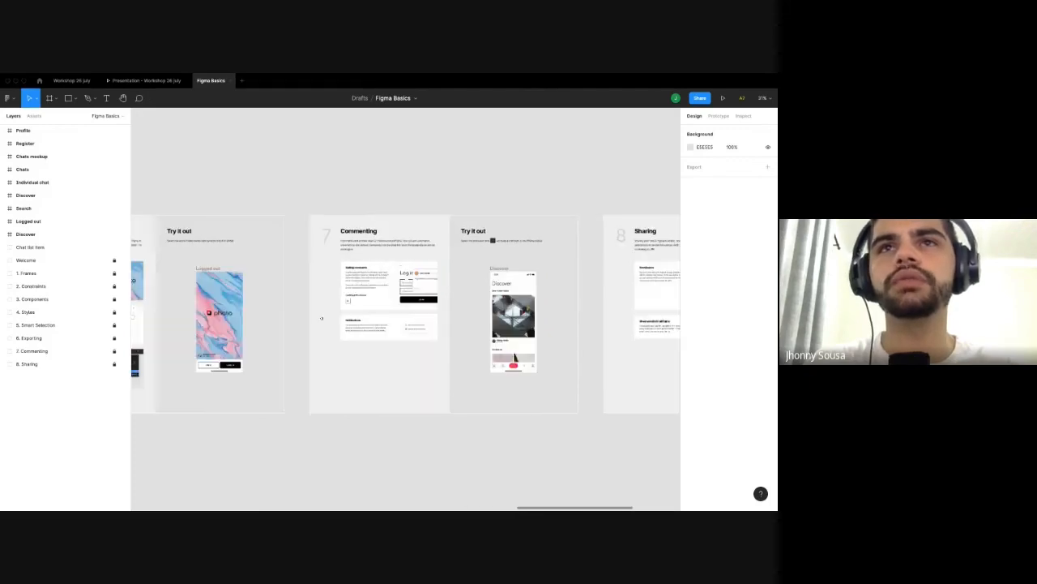
scroll(405, 304, left, 8)
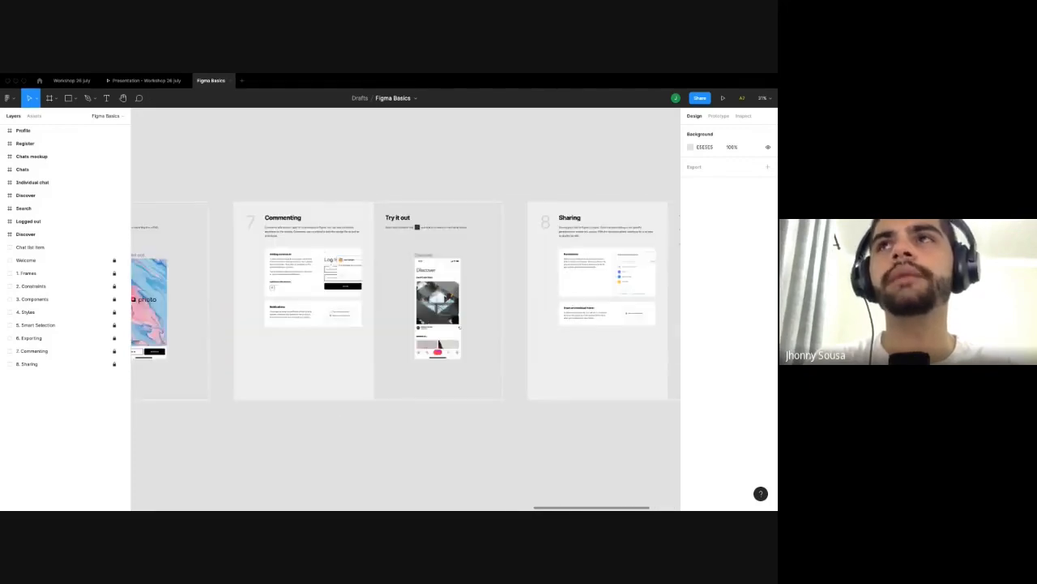
Copy the share link of the Figma Basics file and browse the Community's trending files again.
click(698, 98)
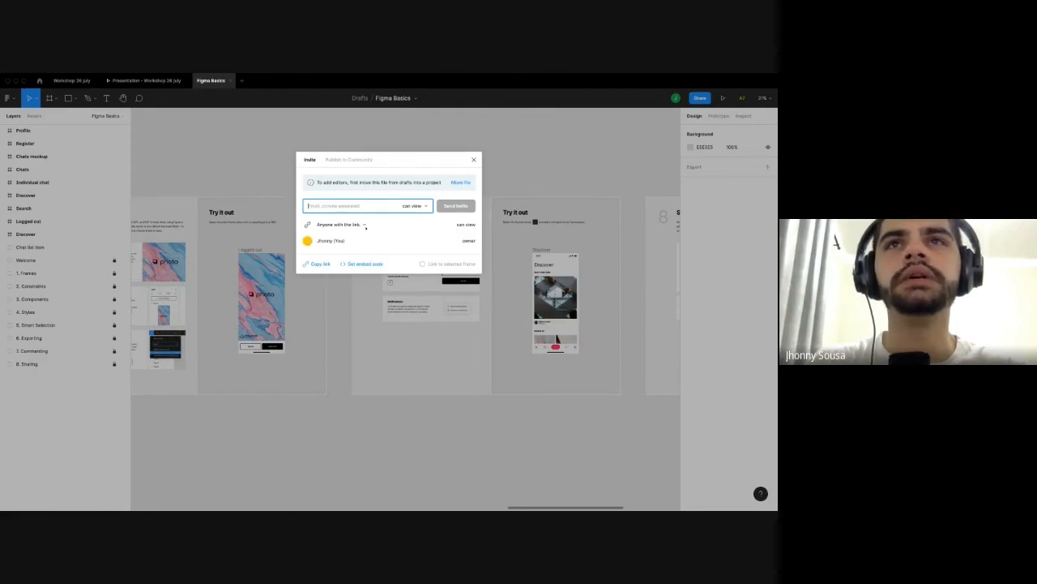
click(318, 263)
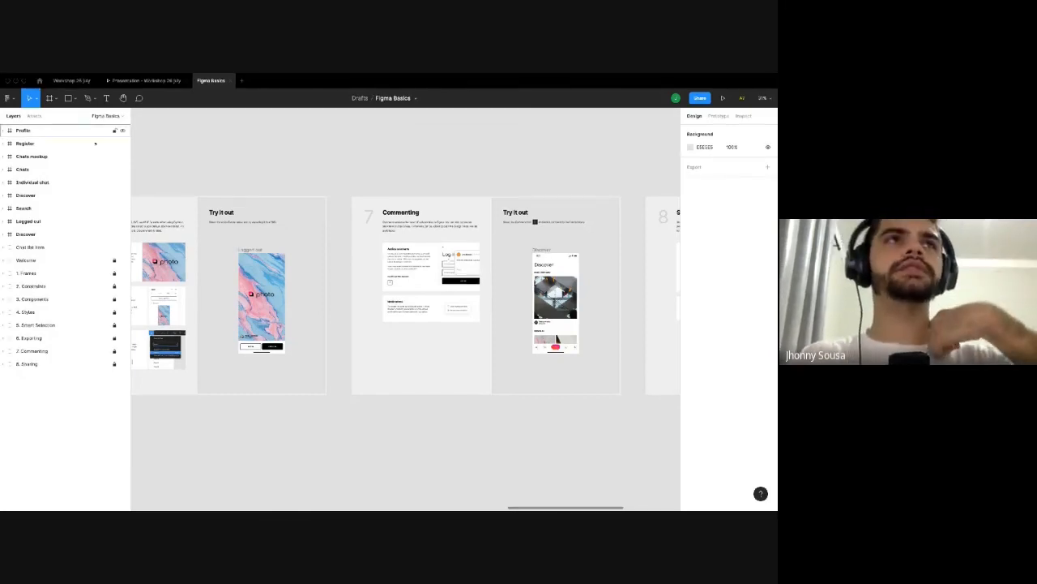
click(38, 80)
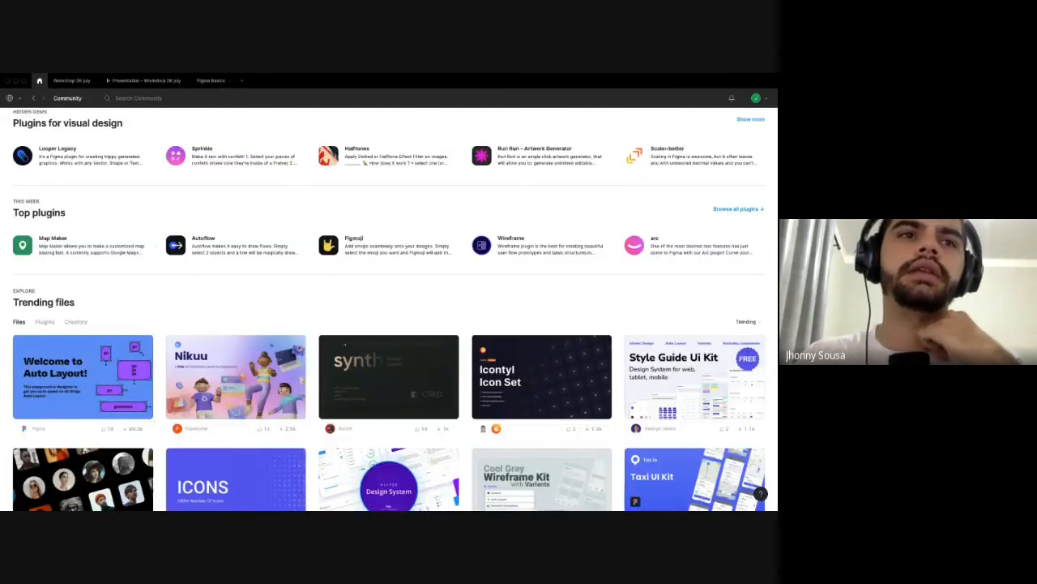
scroll(345, 345, down, 3)
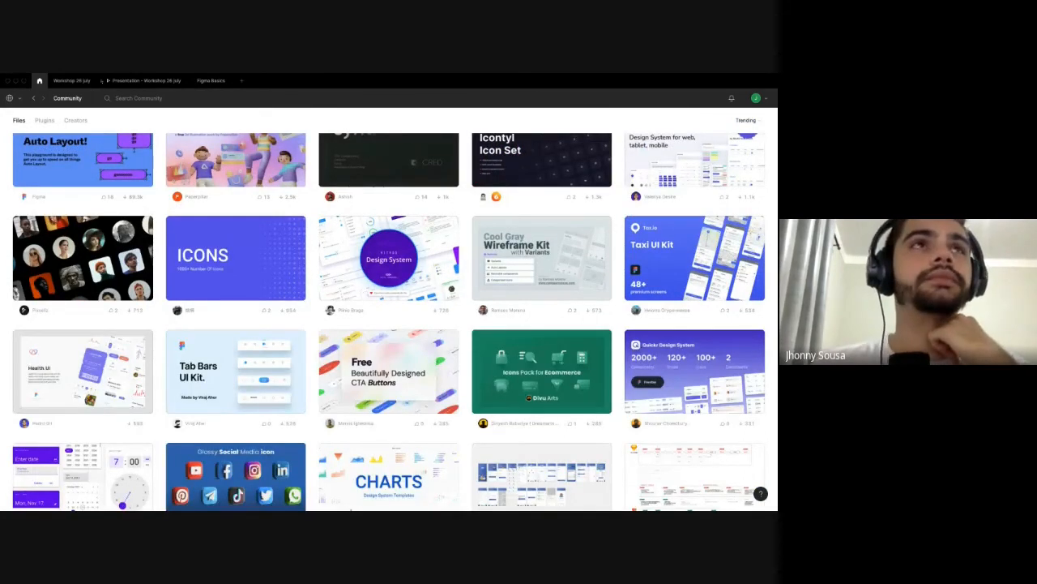
Open the UI Challenge page of the Workshop 26 july file and examine its story, card and navigation components.
key(ctrl+Tab)
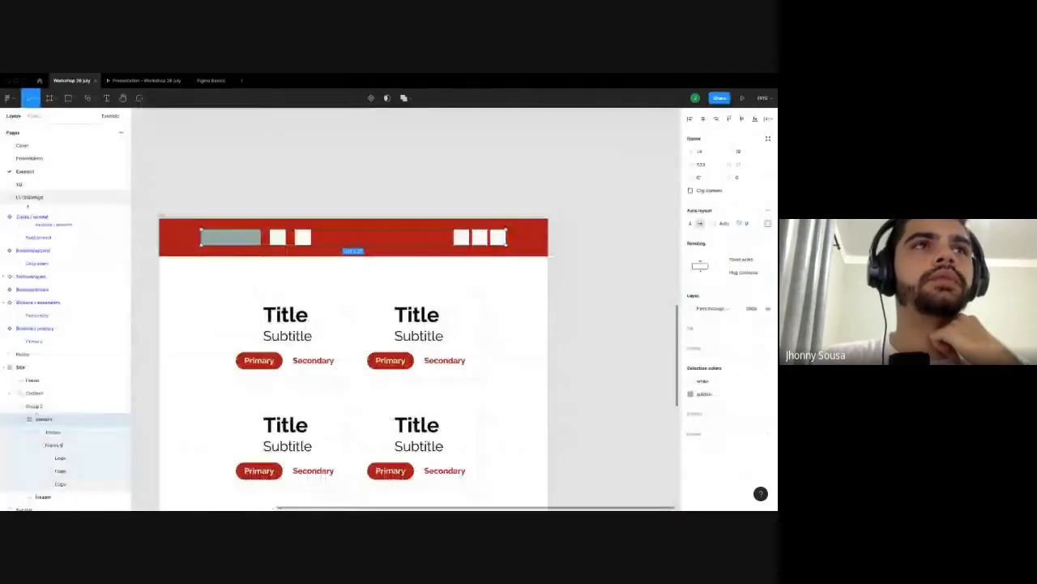
click(34, 199)
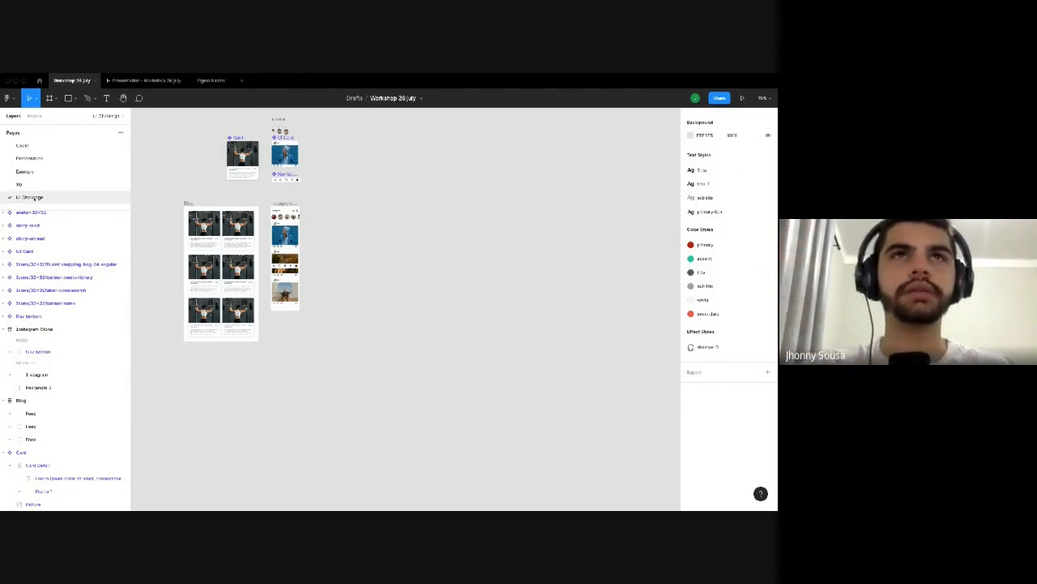
scroll(356, 257, up, 2)
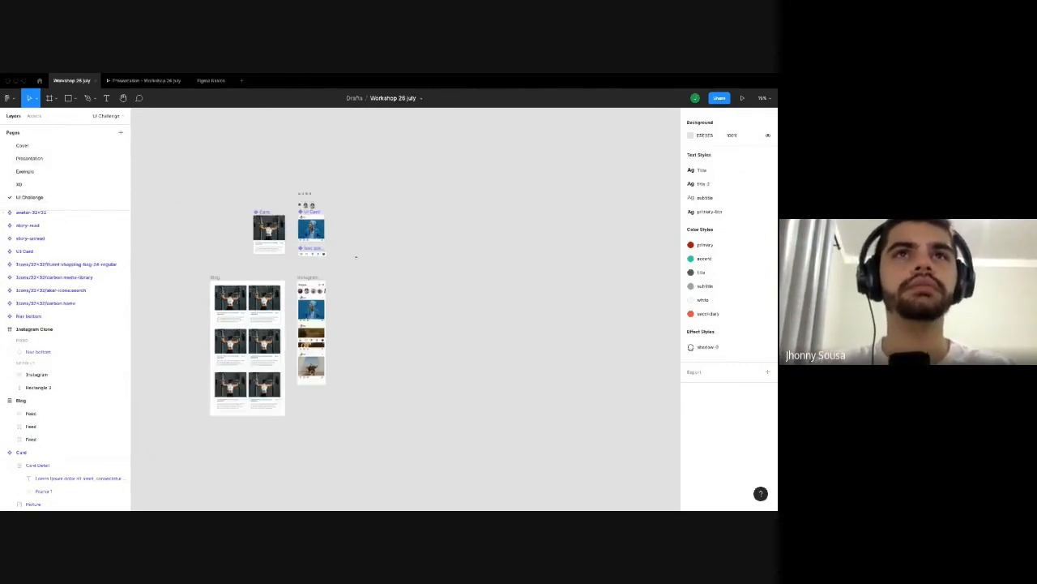
scroll(313, 235, up, 5)
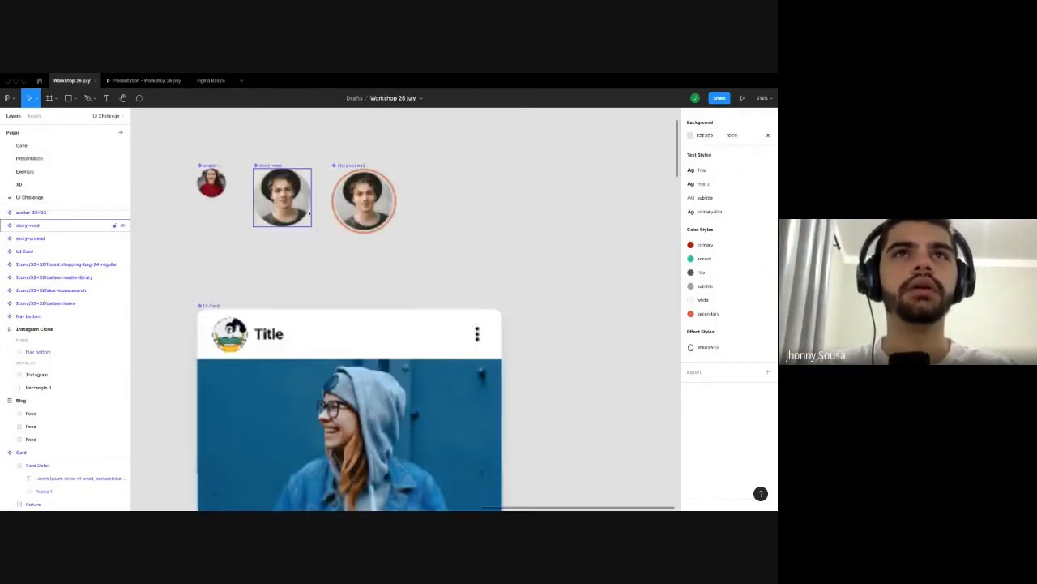
scroll(312, 274, down, 4)
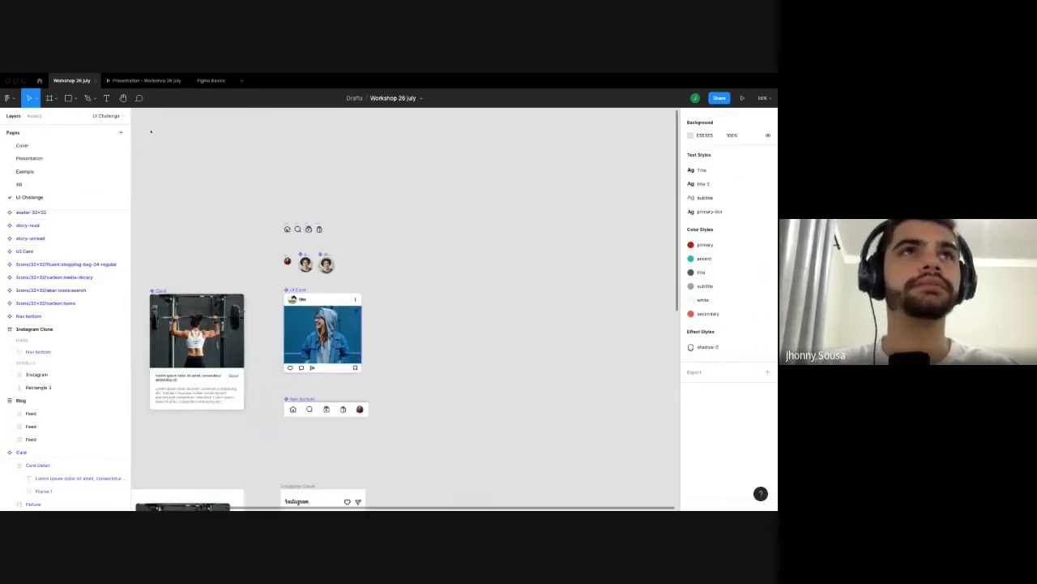
scroll(310, 216, down, 1)
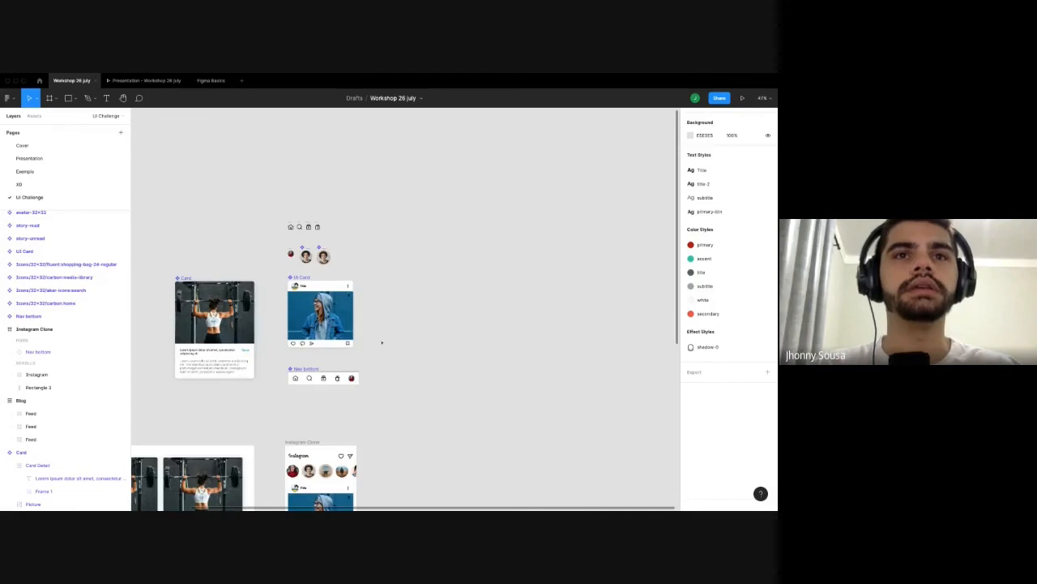
scroll(382, 342, down, 3)
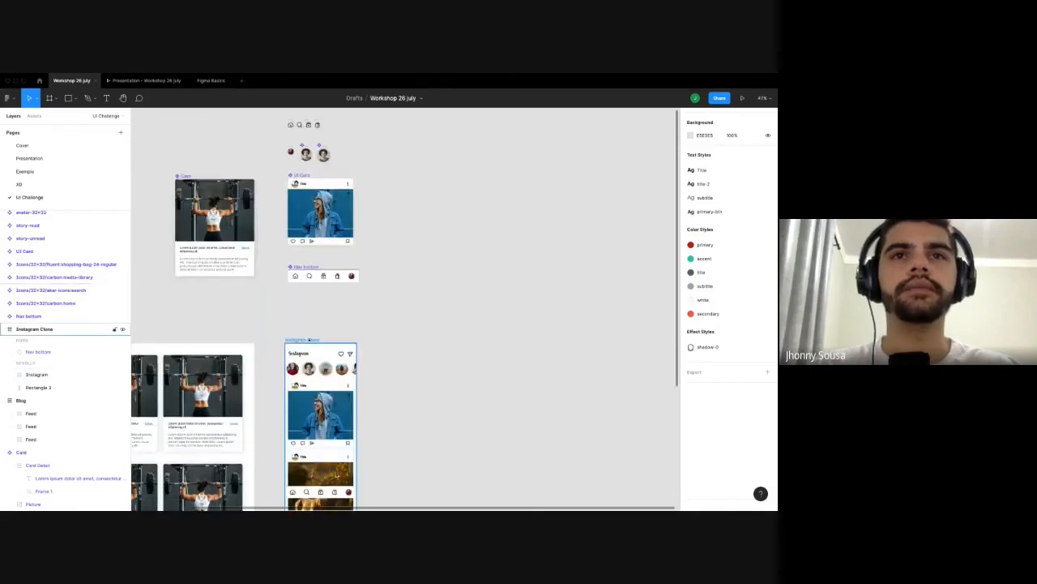
Present the Instagram Clone frame as a prototype, try its feed and stories scrolling, and return to the Workshop 26 july file.
click(302, 339)
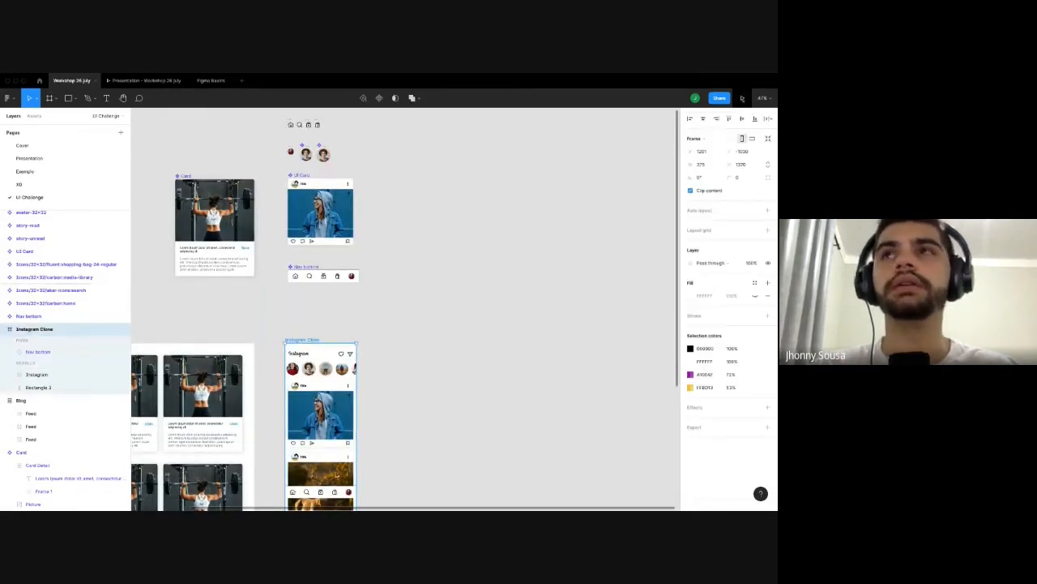
click(742, 98)
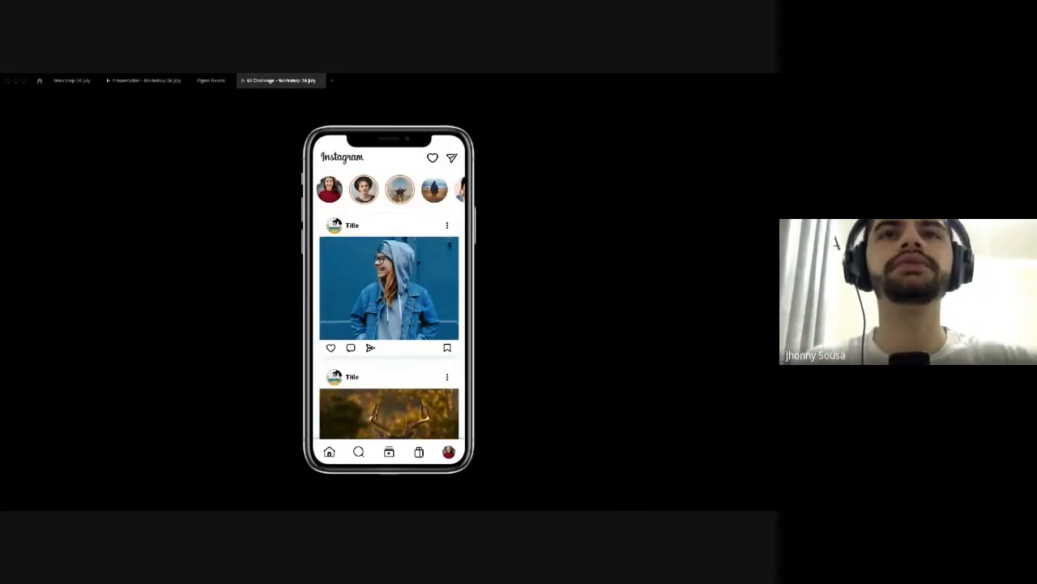
scroll(410, 374, down, 1)
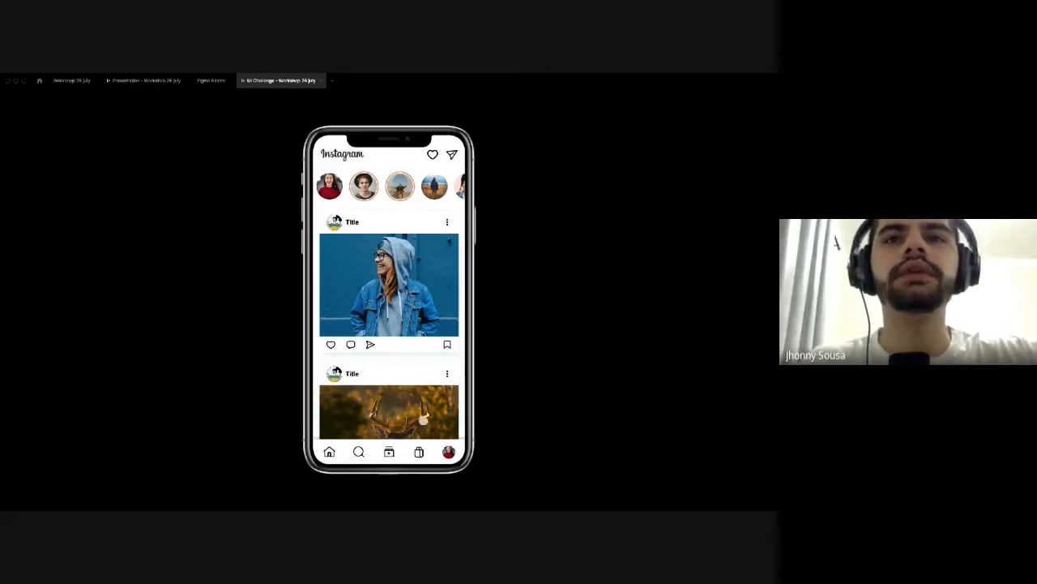
drag(422, 414, 422, 379)
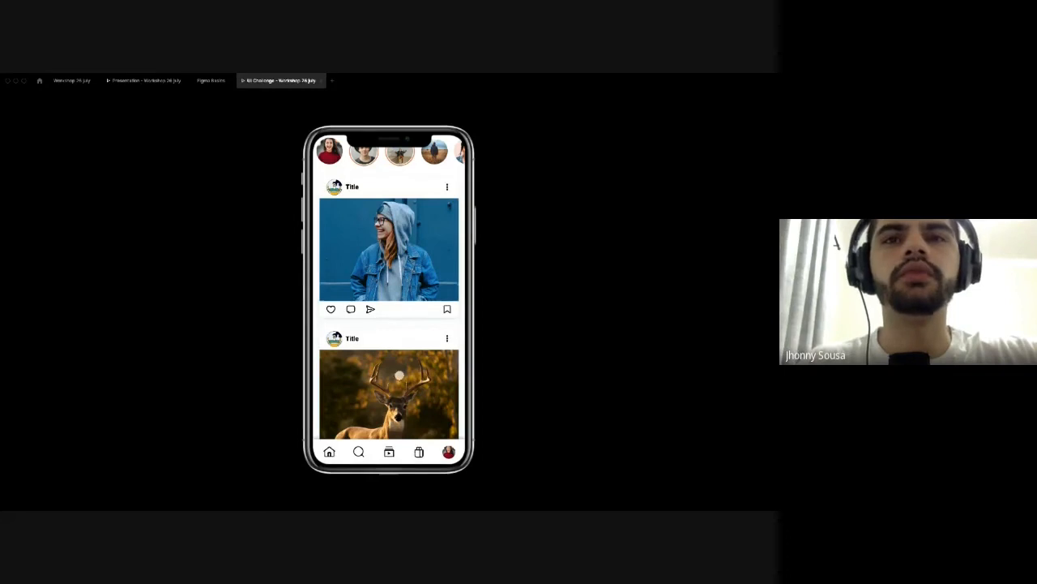
scroll(408, 290, up, 2)
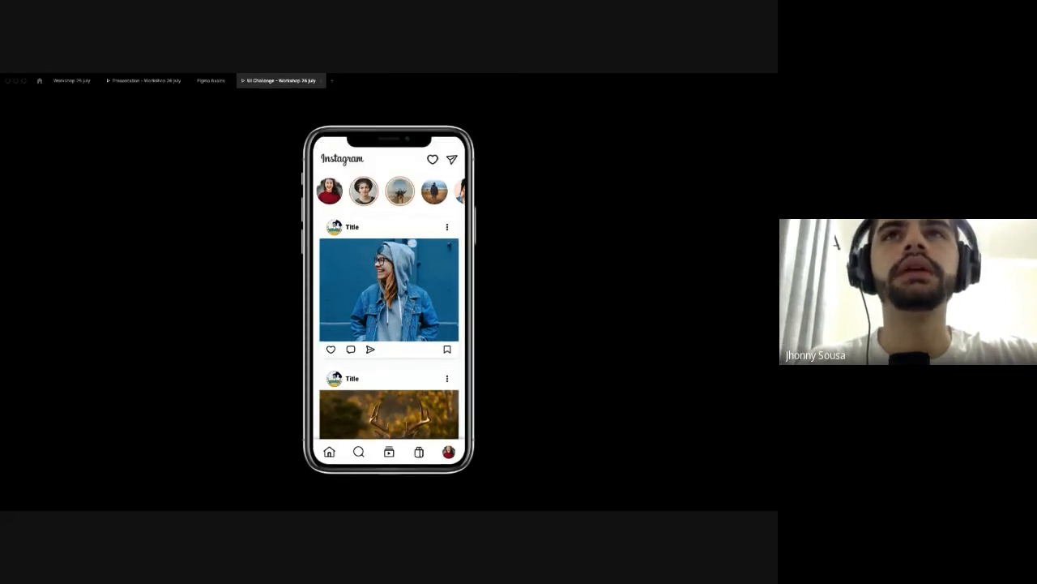
scroll(325, 189, right, 3)
scroll(325, 189, left, 3)
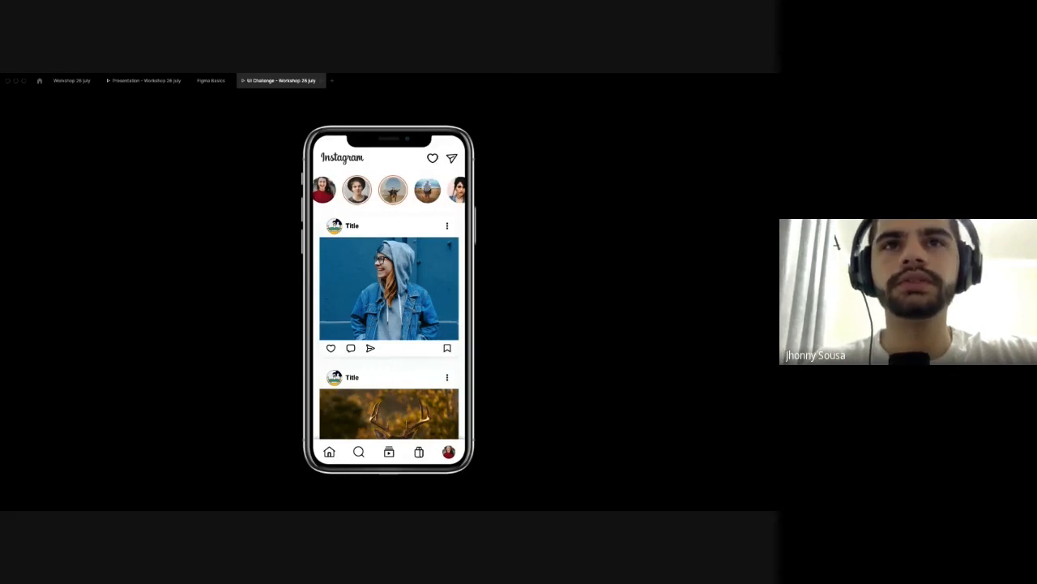
scroll(389, 291, down, 2)
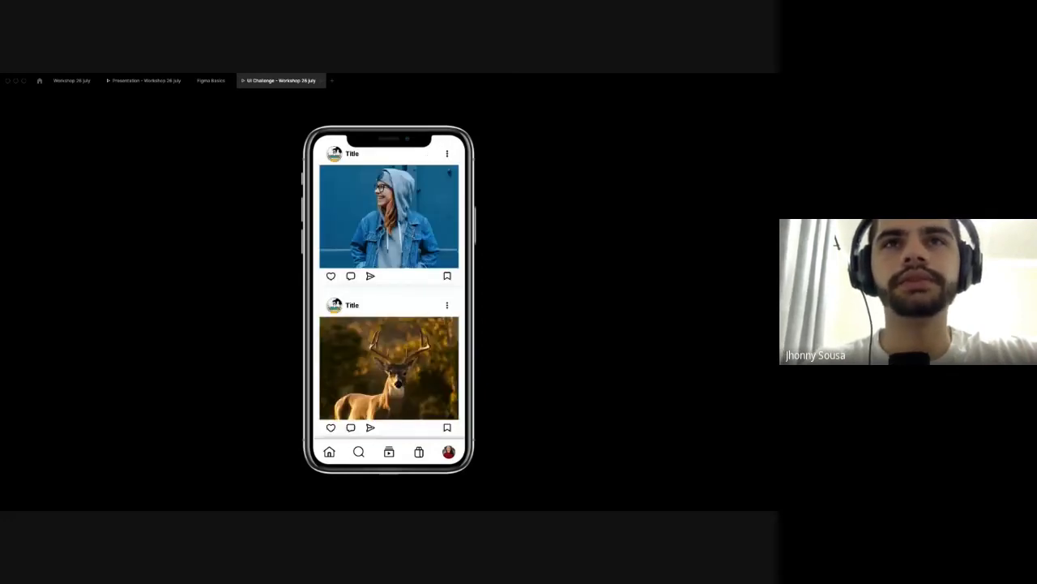
scroll(355, 263, up, 2)
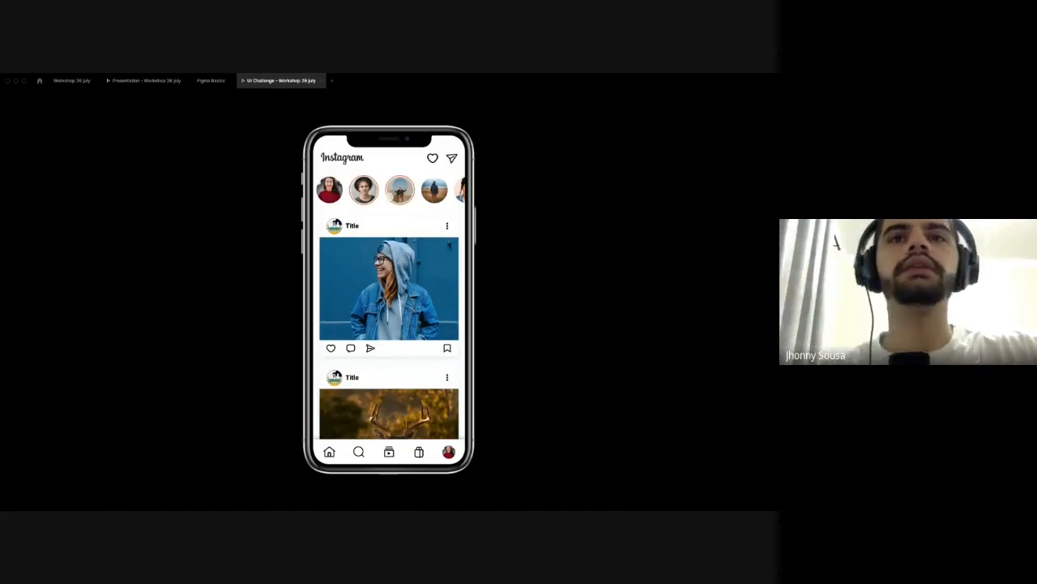
click(77, 82)
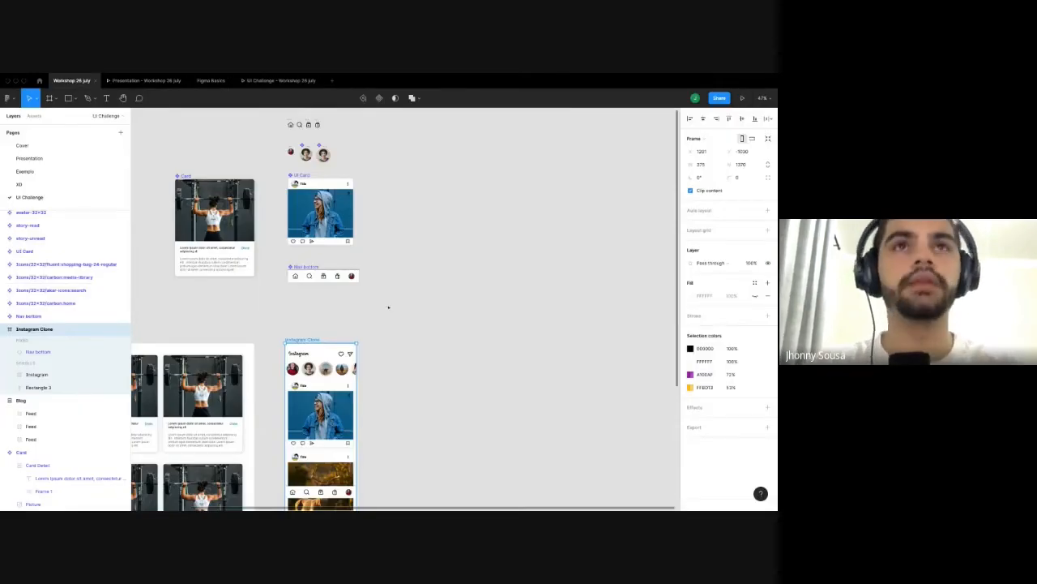
Examine the UI Challenge page's icon, story, UI Card, Nav bottom and Card components alongside the Blog and Instagram Clone frames.
scroll(388, 308, left, 3)
scroll(368, 286, up, 5)
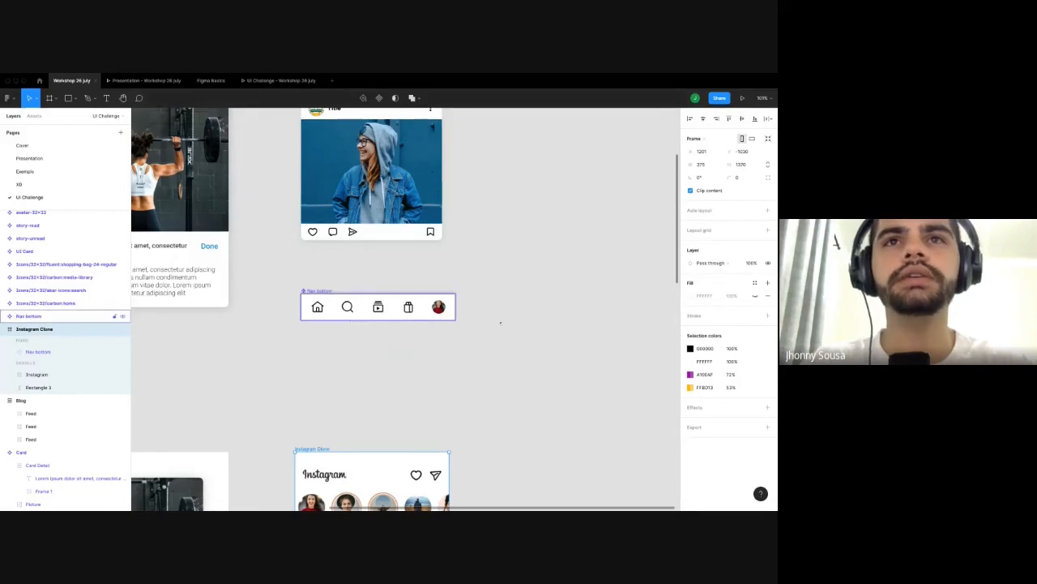
scroll(500, 322, down, 5)
scroll(511, 428, up, 3)
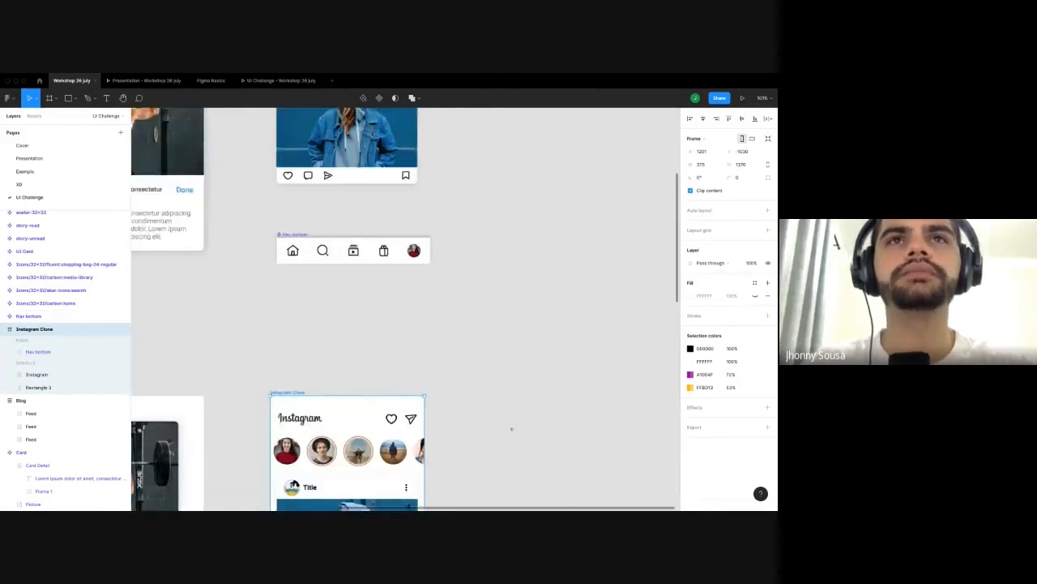
scroll(512, 428, up, 5)
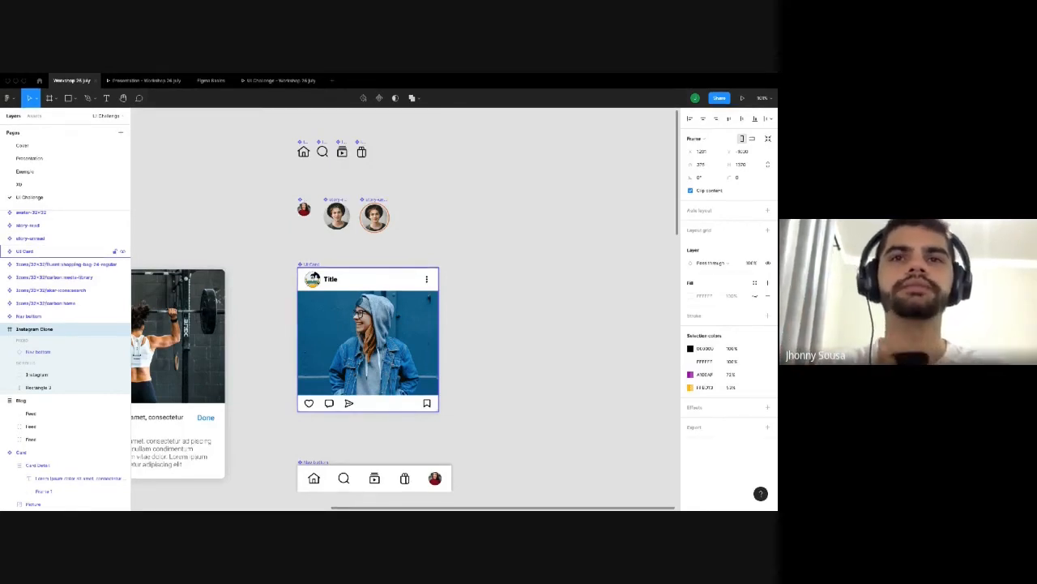
scroll(339, 285, up, 2)
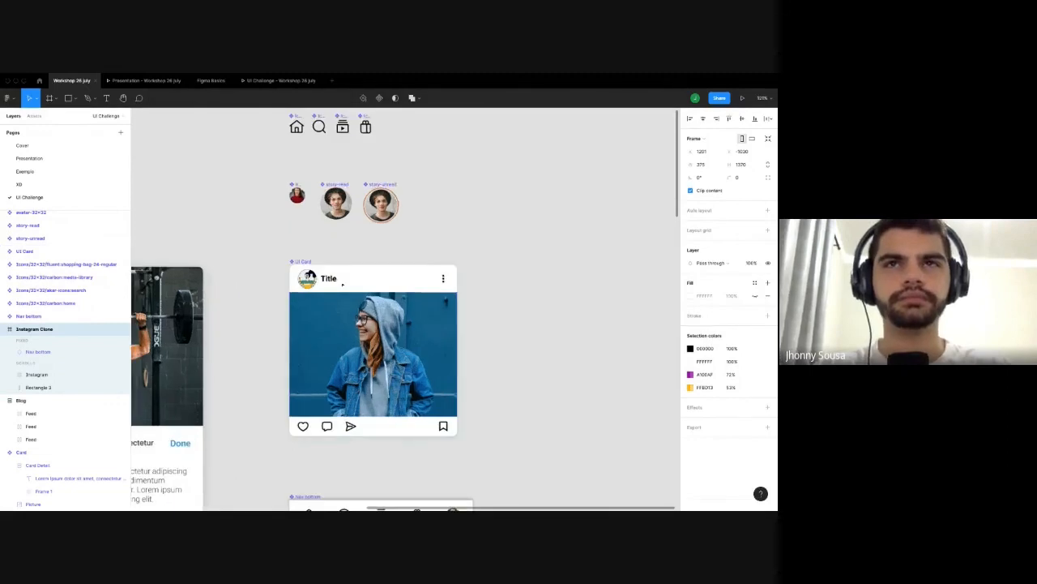
scroll(319, 295, down, 5)
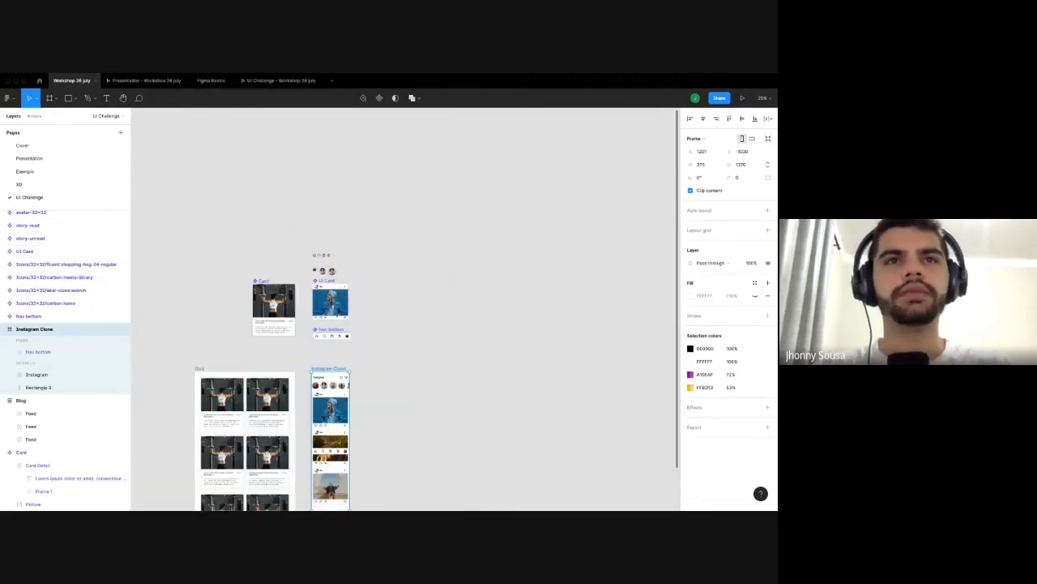
scroll(462, 306, down, 2)
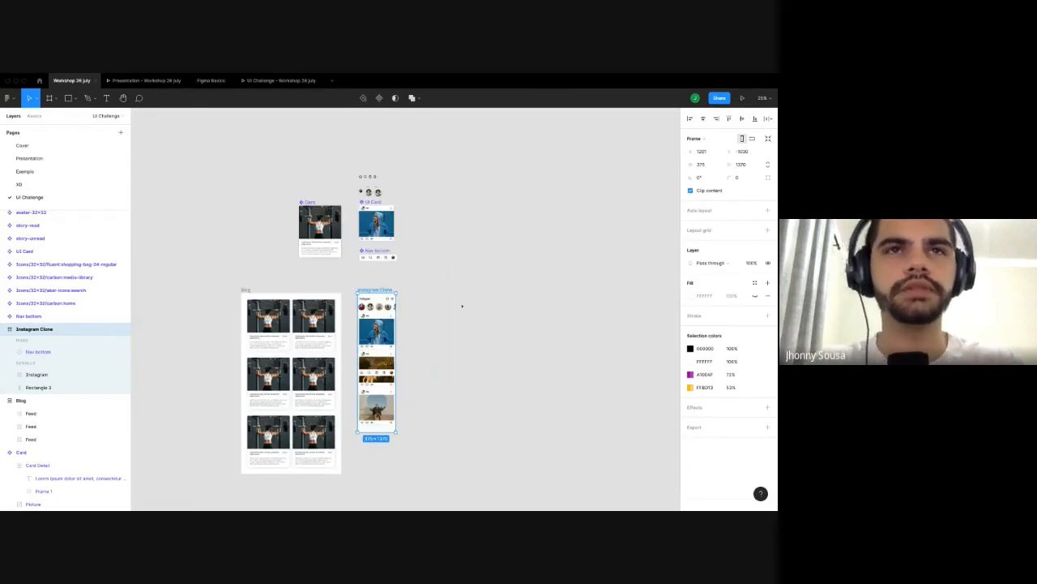
scroll(280, 203, up, 2)
scroll(278, 192, up, 6)
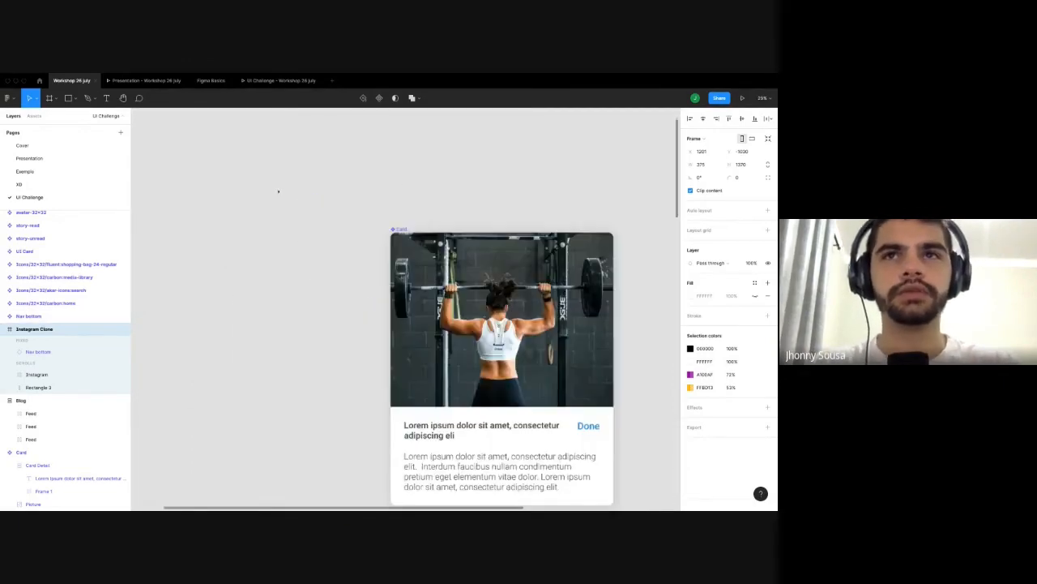
scroll(295, 208, down, 1)
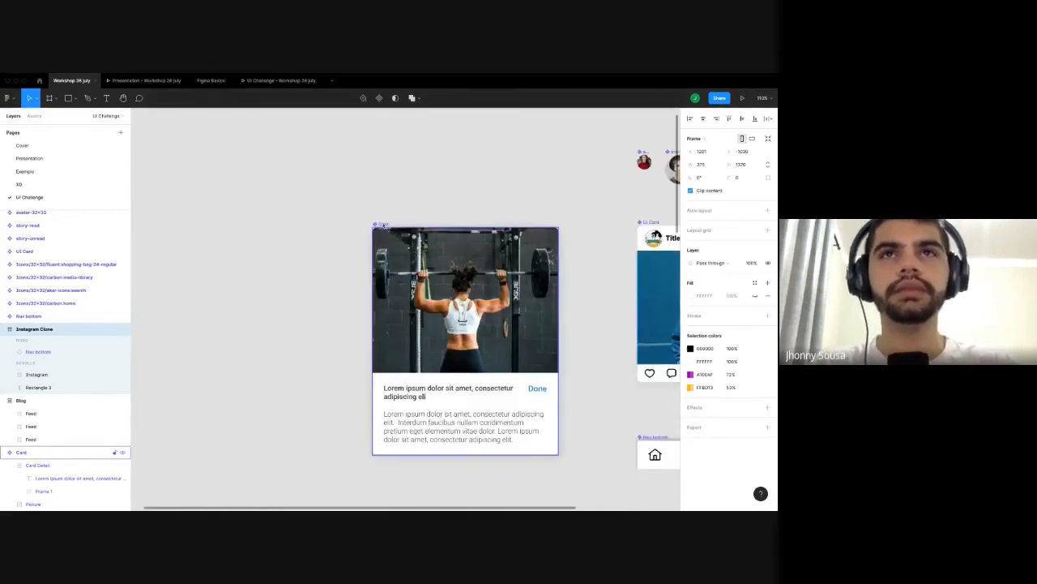
scroll(383, 223, down, 3)
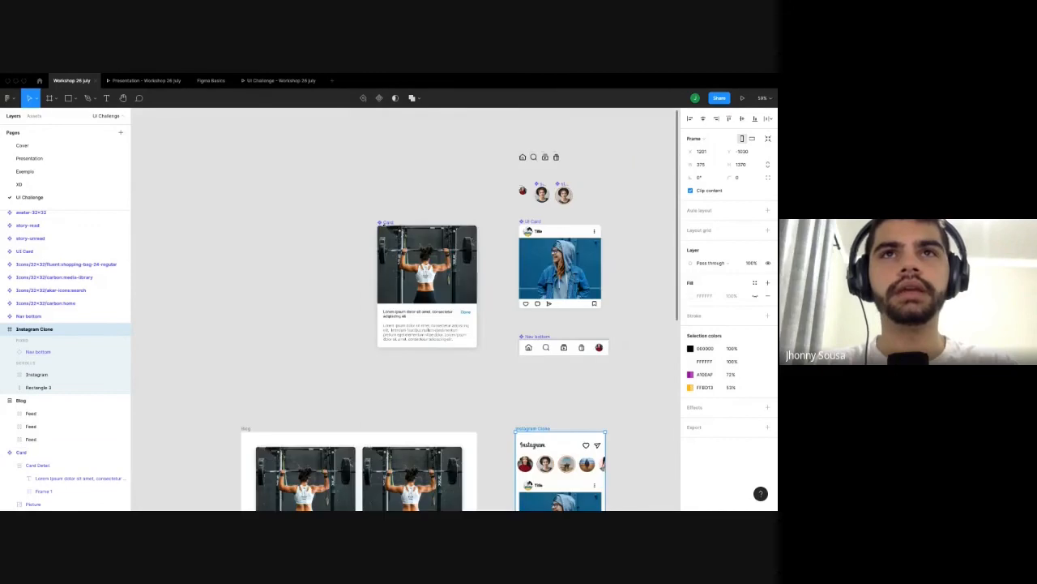
Test how the Card component's text reflows by widening it to 481 px and narrowing it to 402 px.
click(479, 313)
scroll(477, 312, up, 3)
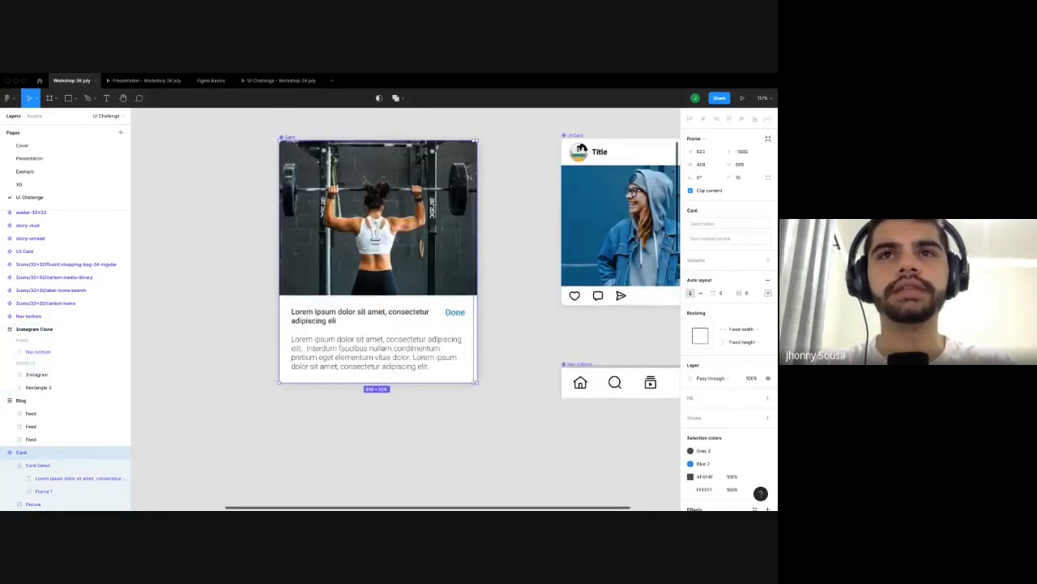
drag(478, 312, 509, 335)
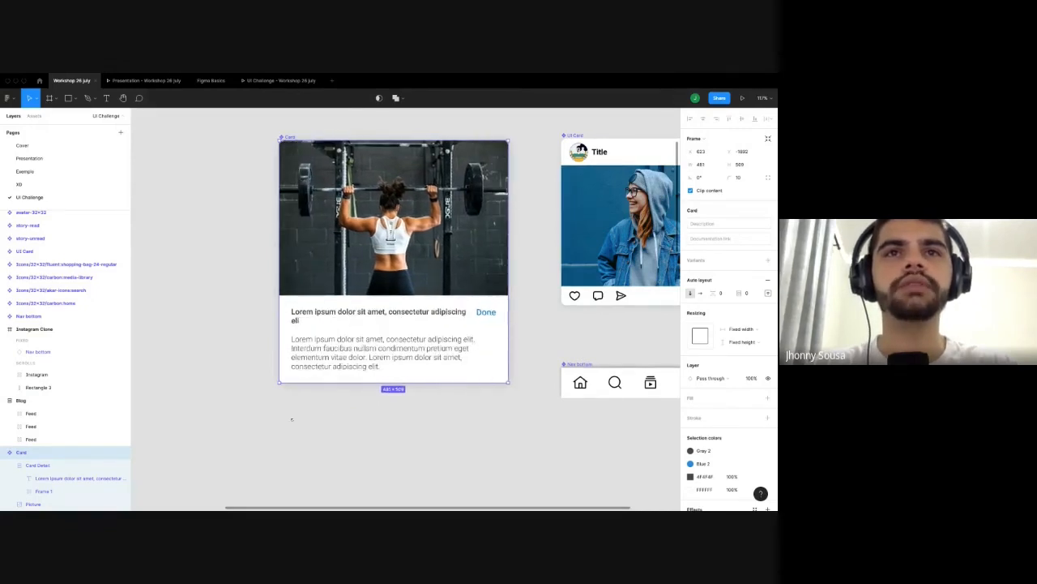
scroll(292, 419, right, 3)
drag(433, 340, 397, 324)
scroll(398, 332, down, 1)
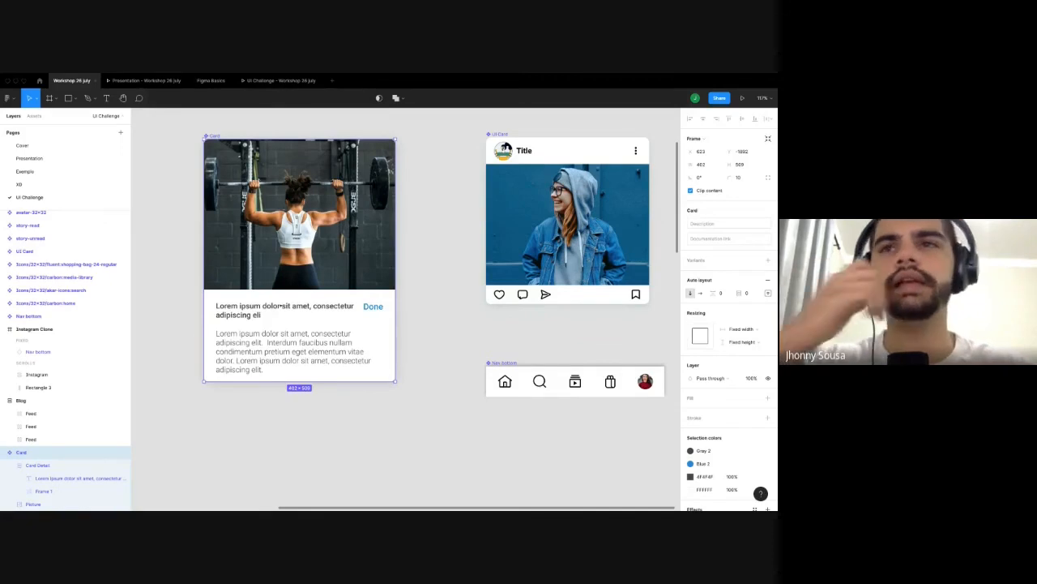
click(228, 399)
scroll(281, 307, down, 3)
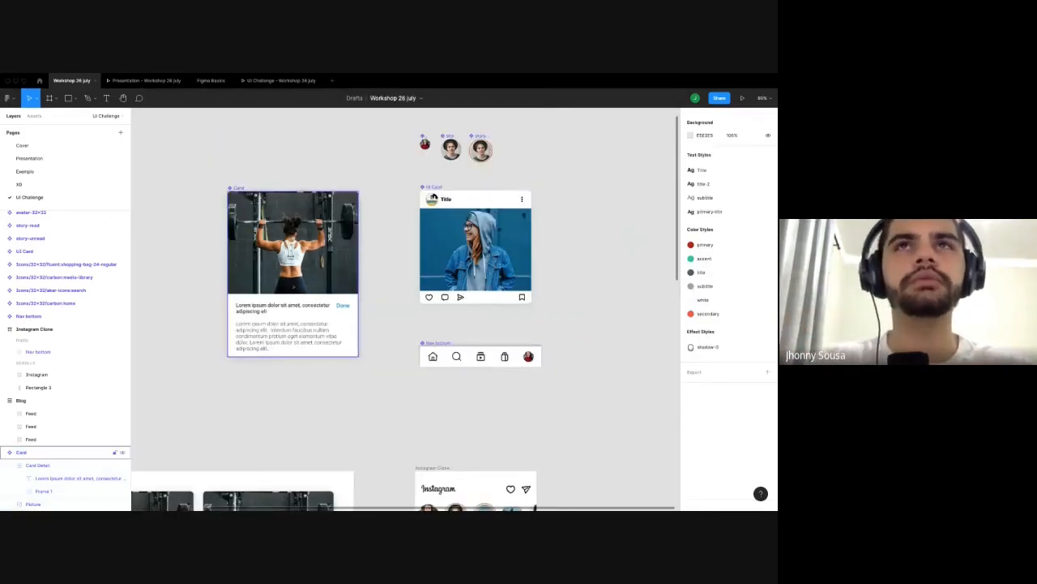
Try widening the Blog frame to about 1005 px and return its width to hug contents.
scroll(282, 305, down, 2)
scroll(246, 363, down, 3)
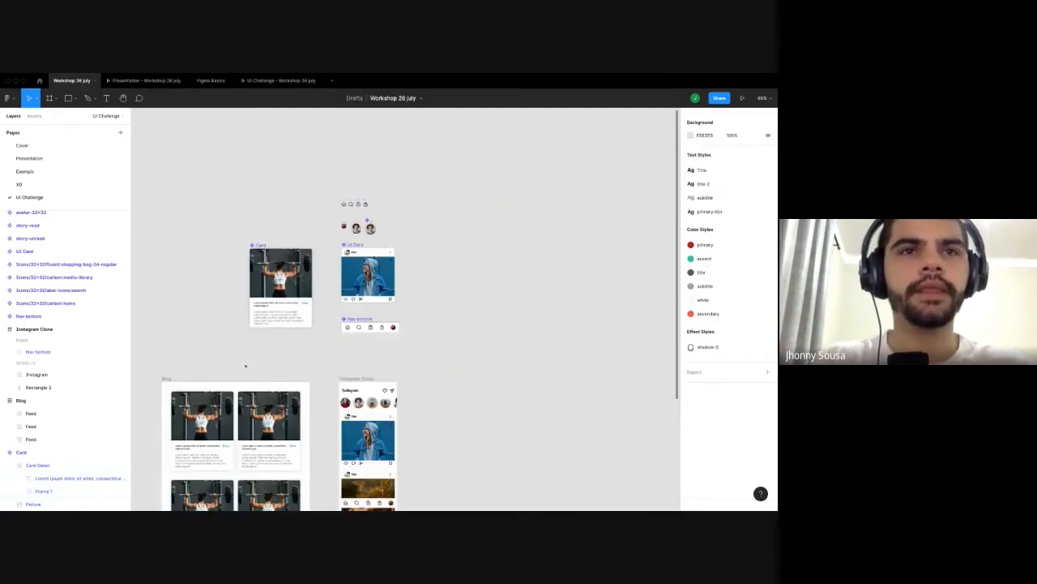
scroll(246, 364, down, 3)
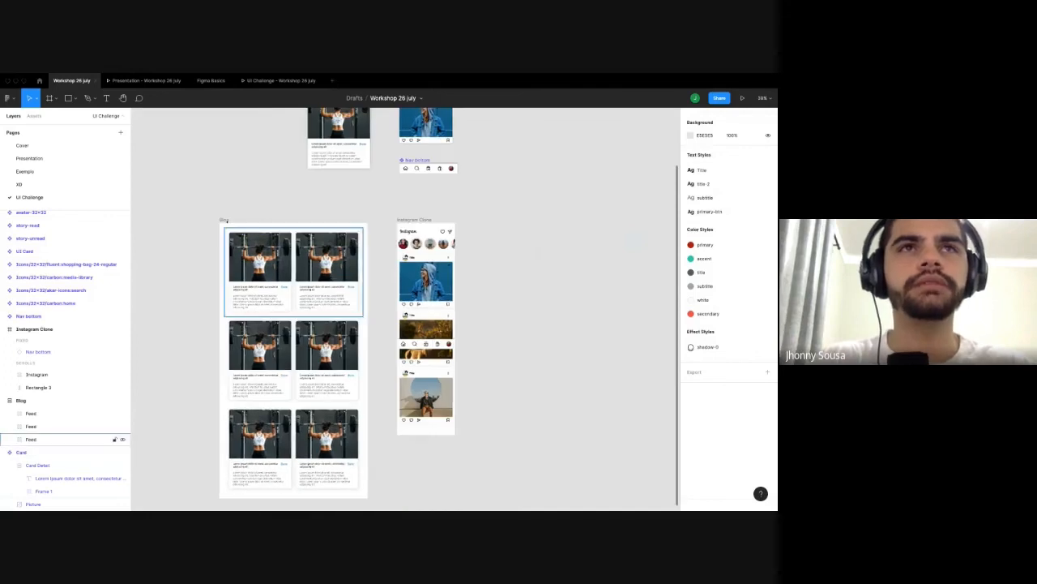
click(368, 364)
mouse_move(368, 364)
mouse_down()
mouse_move(378, 364)
mouse_move(355, 364)
mouse_move(375, 363)
mouse_up()
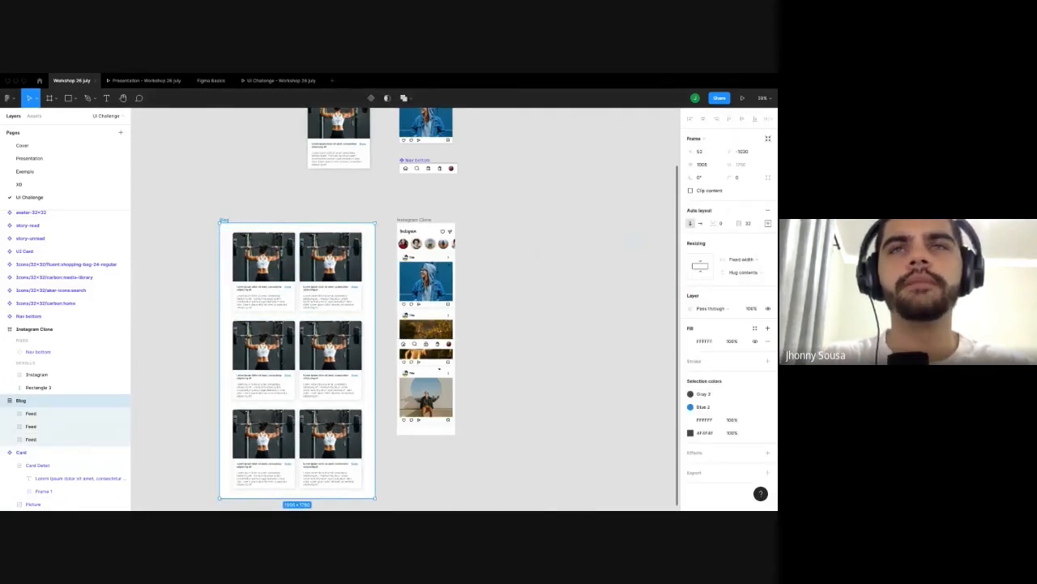
double_click(374, 362)
Show the UI Challenge prototype, scroll its feed down and back up, and return to the Workshop 26 july file.
click(262, 80)
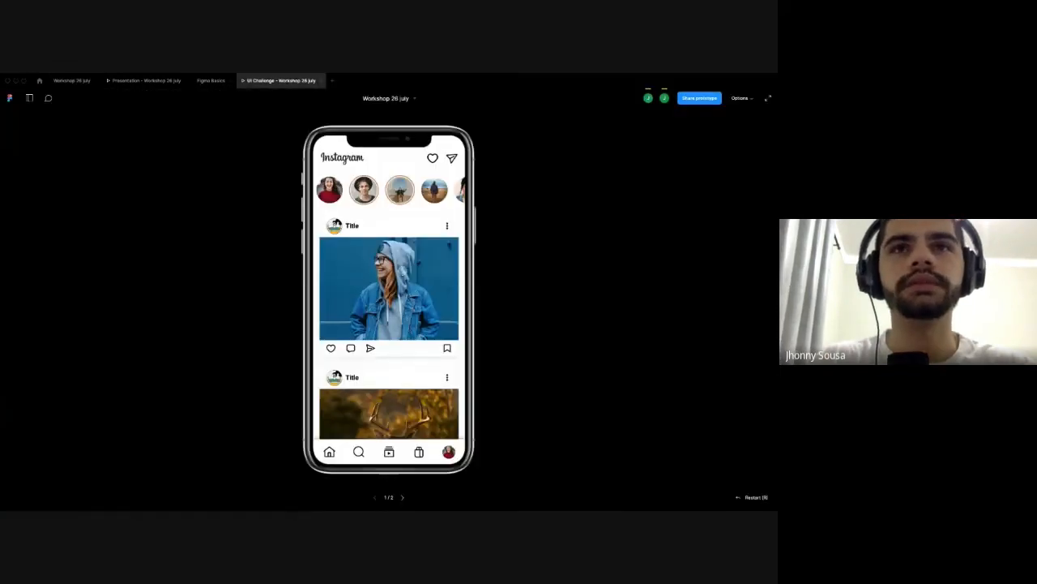
scroll(389, 292, down, 3)
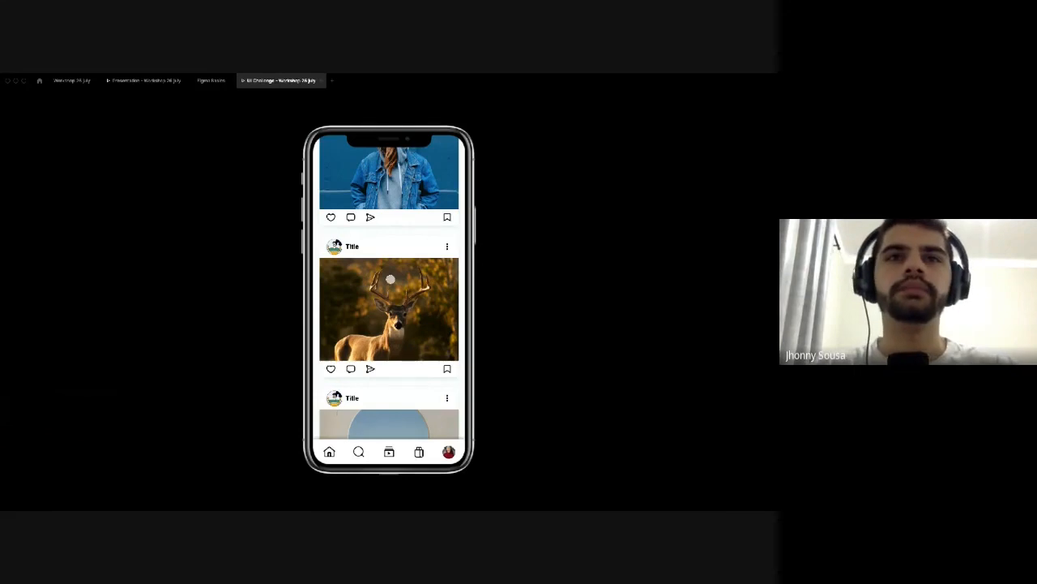
drag(394, 278, 386, 362)
scroll(400, 320, up, 2)
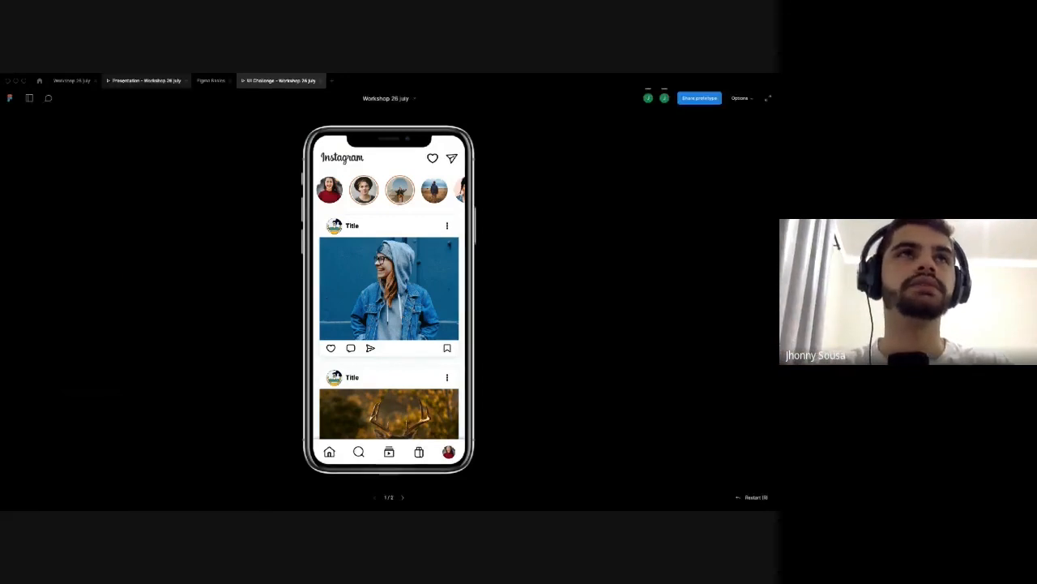
click(72, 80)
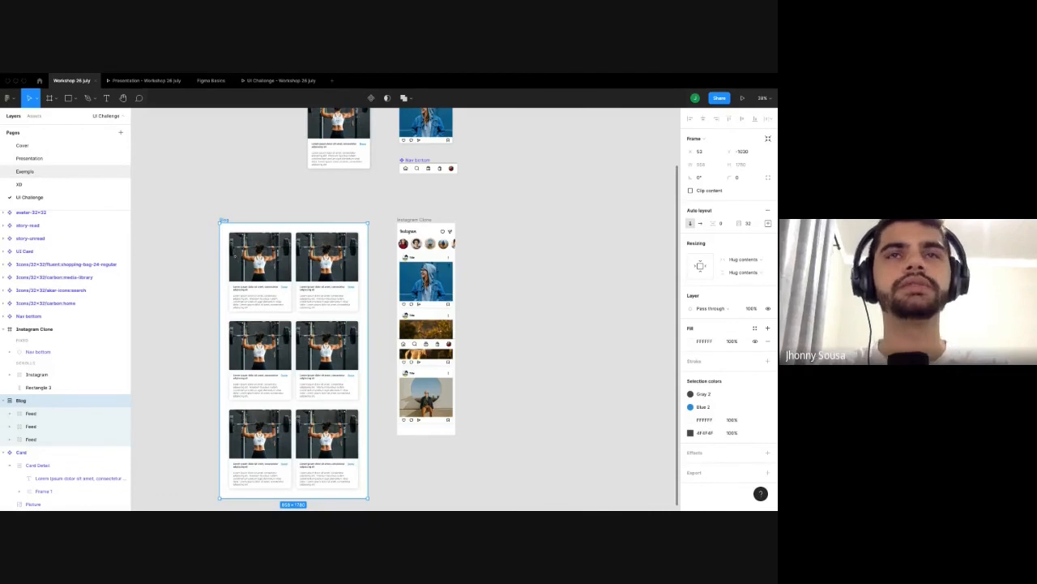
Open the Exemplo page and look over its Style Guide and Components sections.
click(32, 171)
key(shift+2)
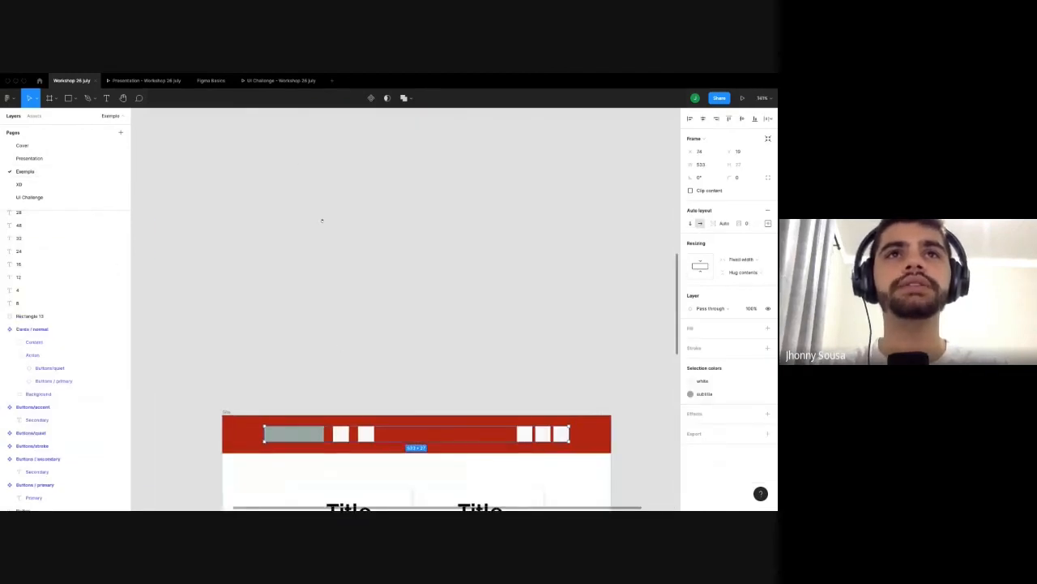
scroll(327, 356, down, 10)
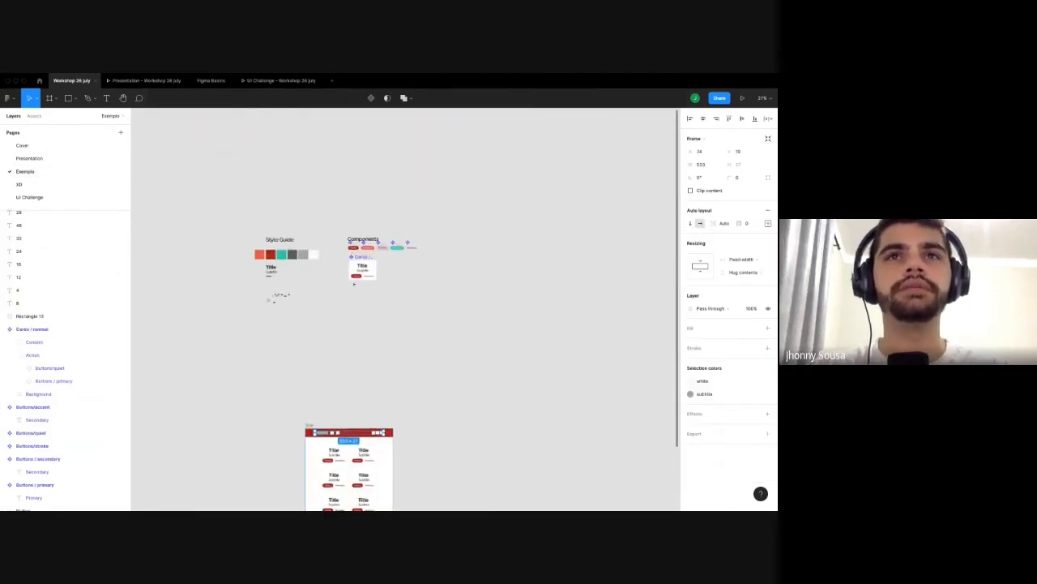
scroll(353, 282, up, 5)
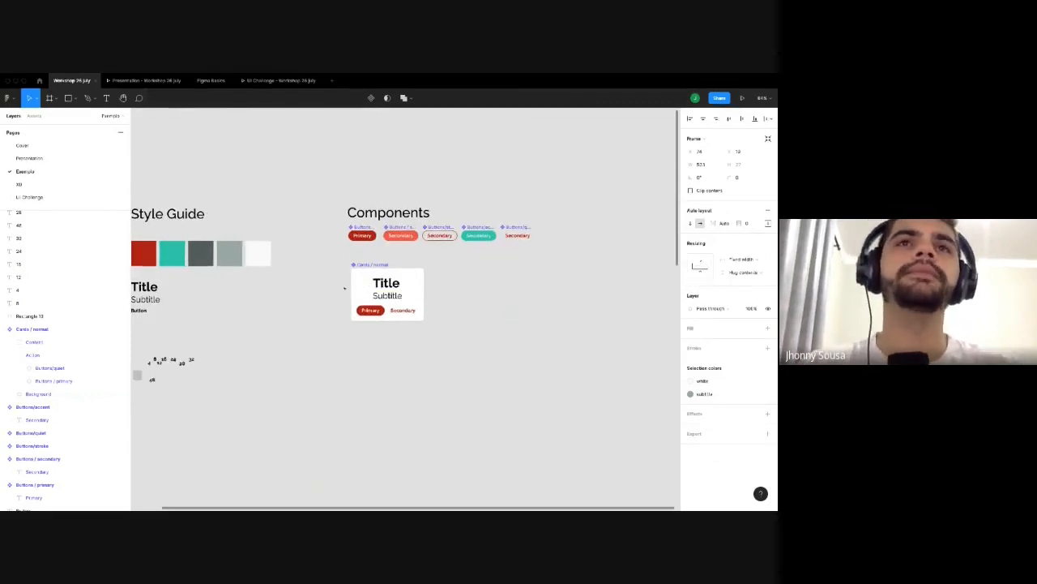
Demonstrate the prototype's vertical feed and horizontal stories scrolling in the UI Challenge presentation, and return to the Workshop 26 july file.
click(274, 81)
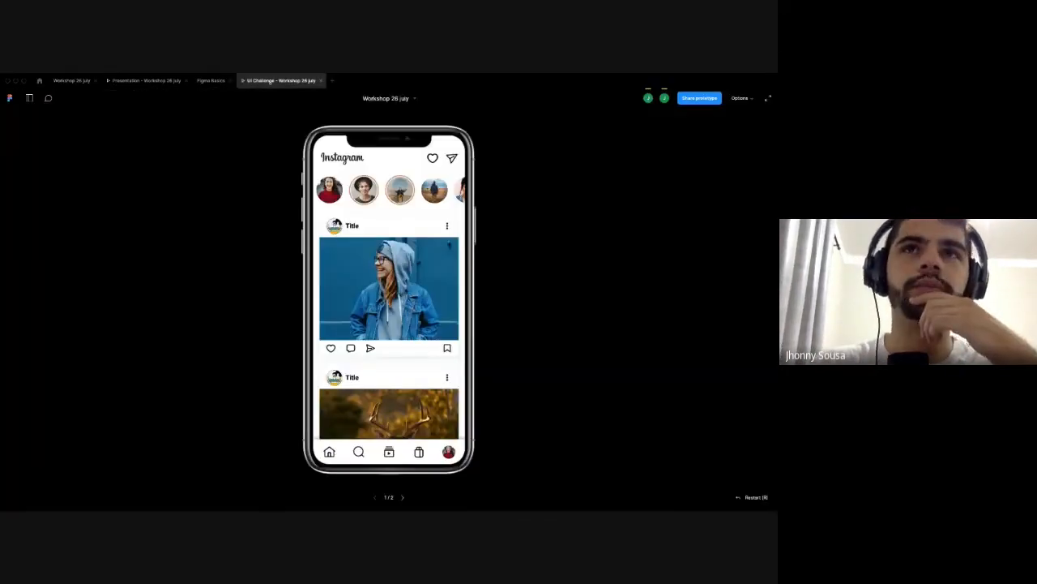
scroll(410, 316, down, 2)
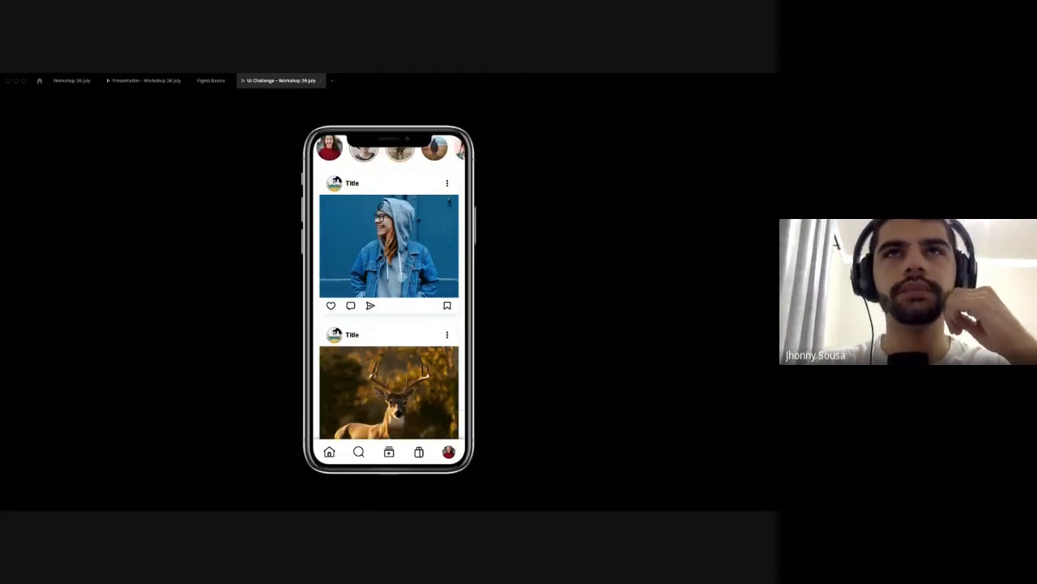
scroll(391, 287, up, 3)
scroll(391, 287, down, 2)
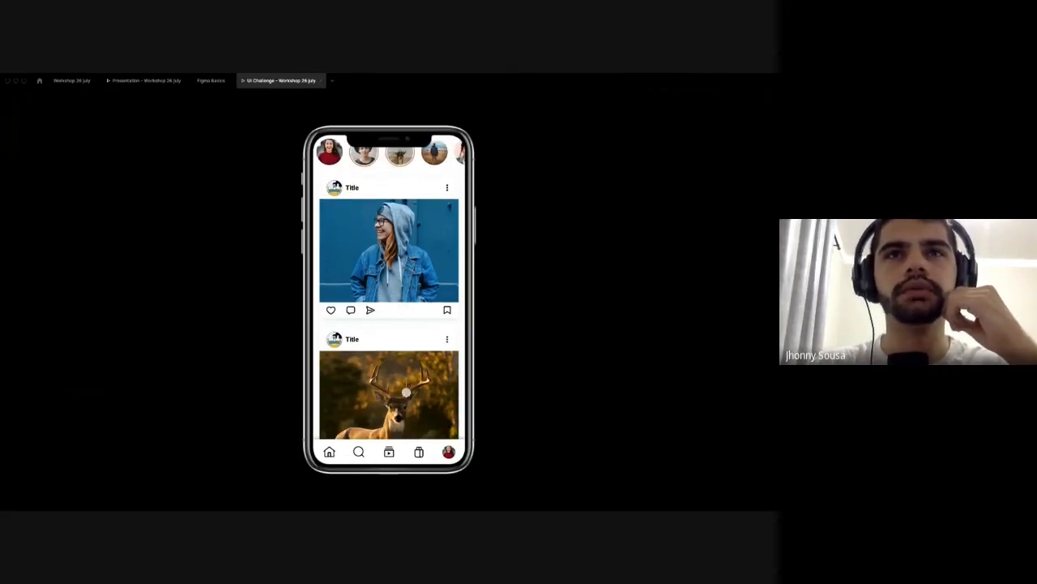
scroll(406, 392, down, 5)
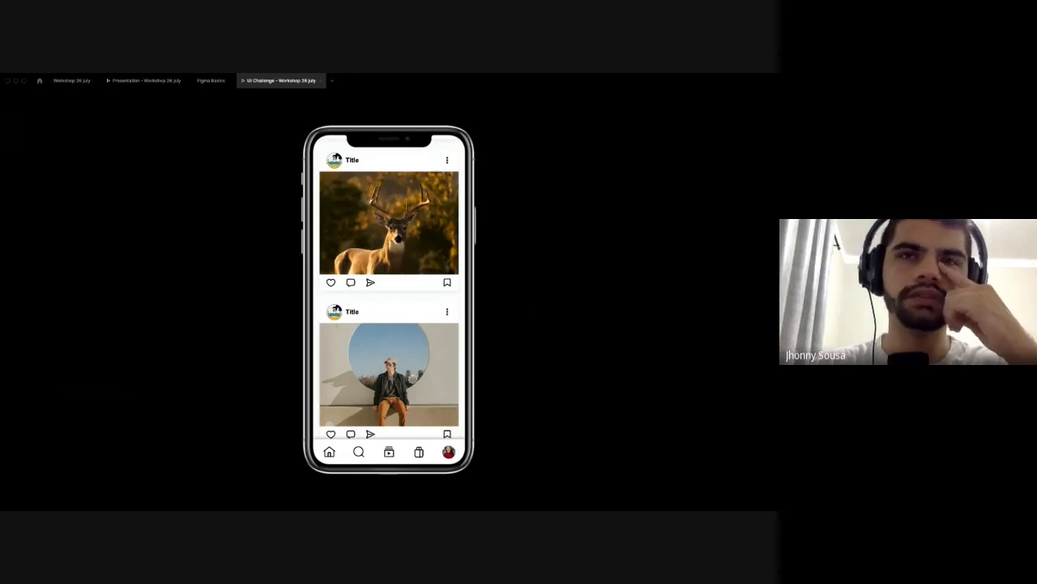
scroll(404, 309, up, 5)
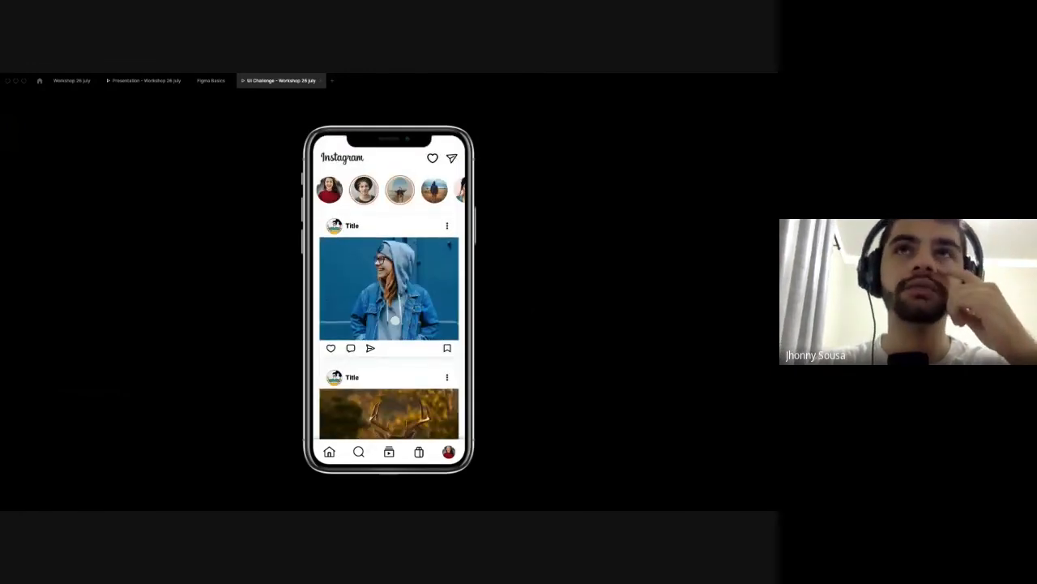
scroll(389, 190, right, 3)
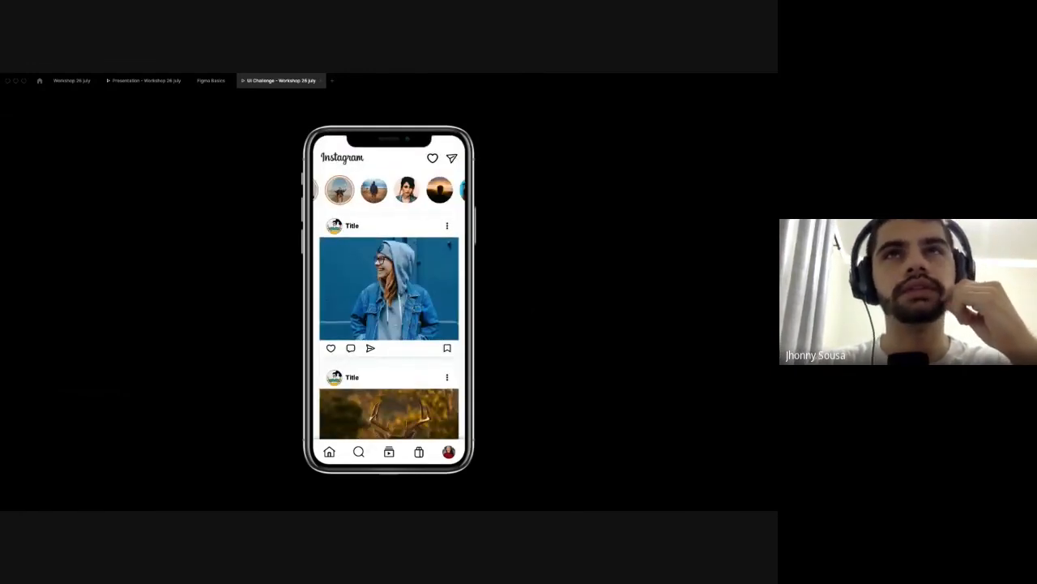
scroll(389, 189, left, 2)
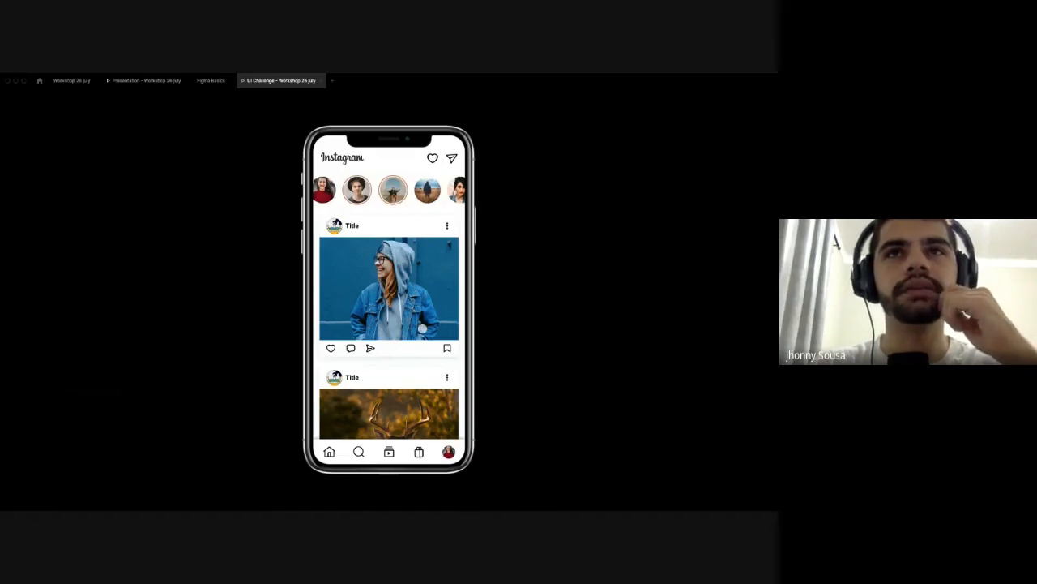
scroll(423, 329, down, 1)
scroll(389, 291, up, 1)
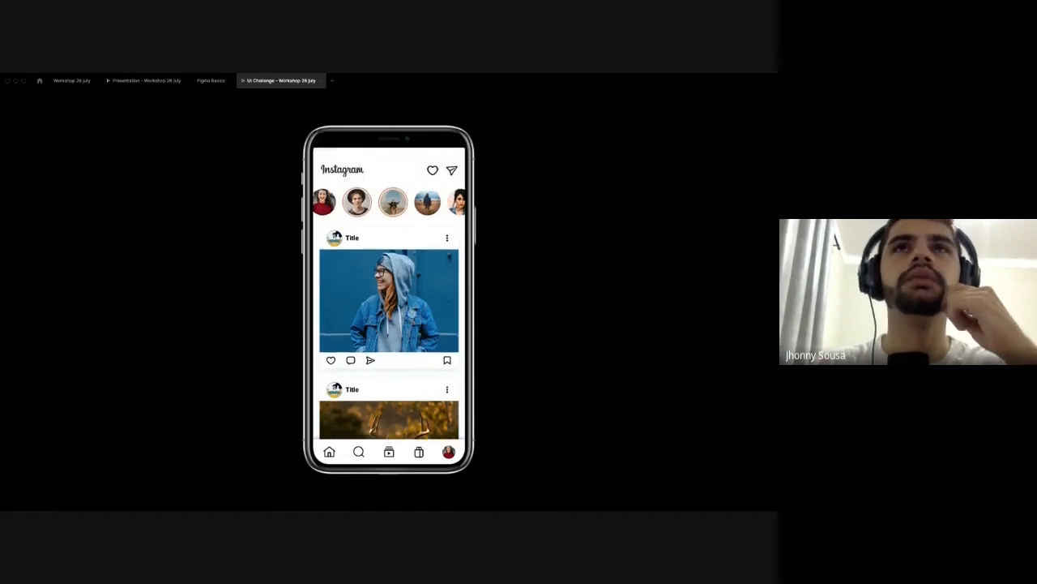
scroll(389, 189, left, 1)
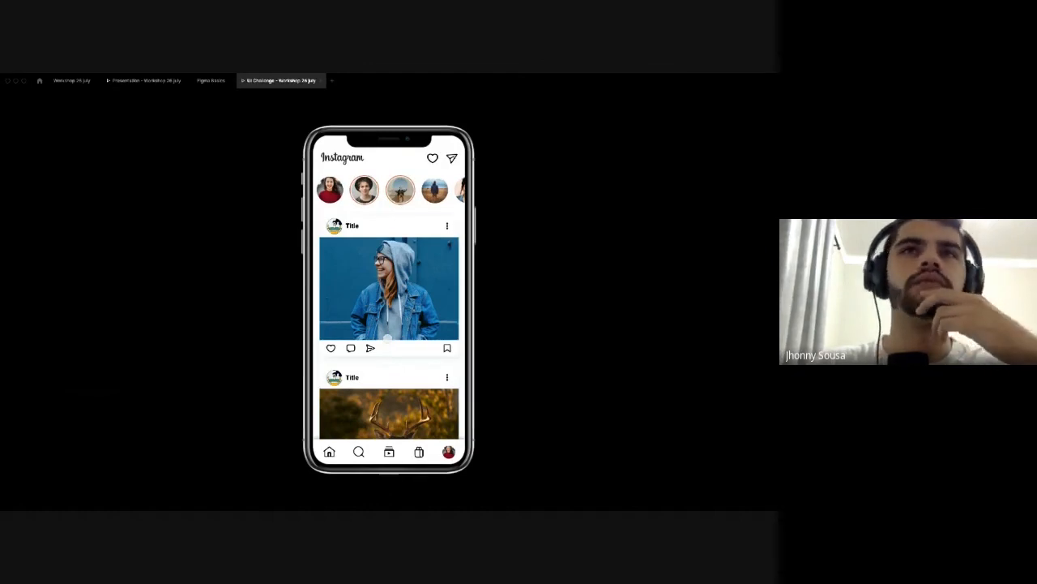
click(71, 81)
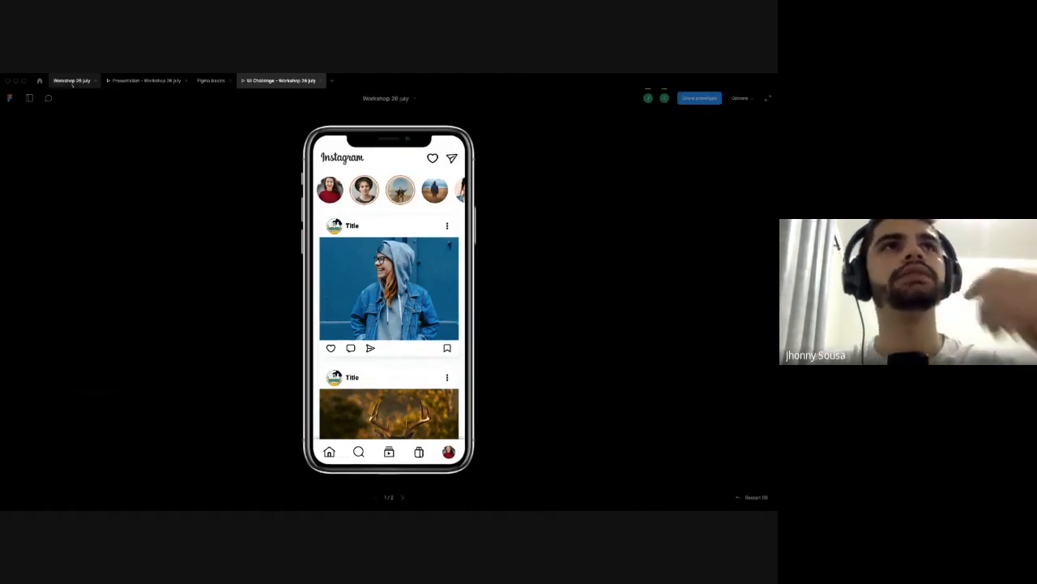
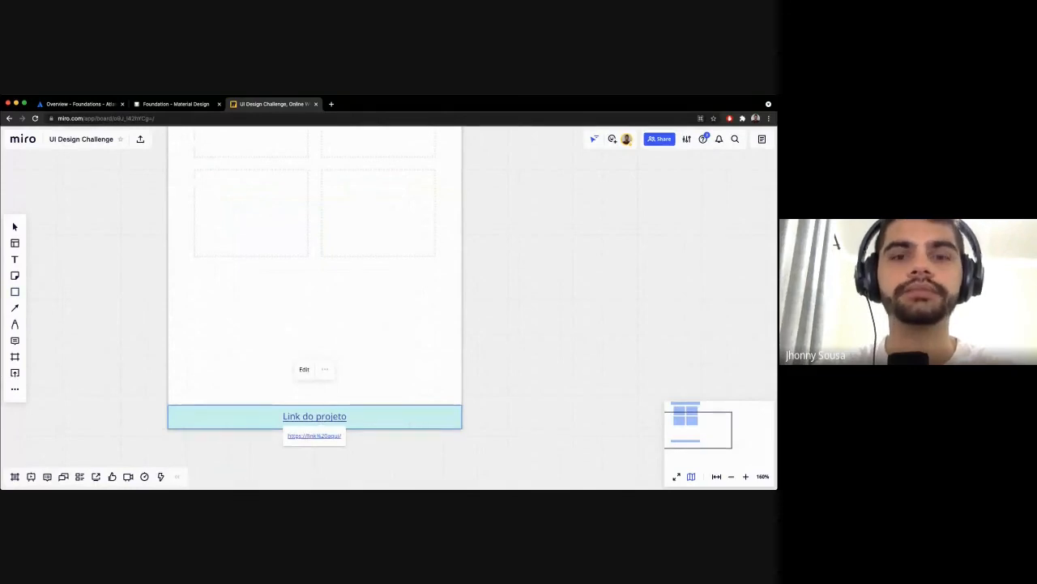
Switch from the Miro UI Design Challenge board to the Google Meet call window.
key(super+Tab)
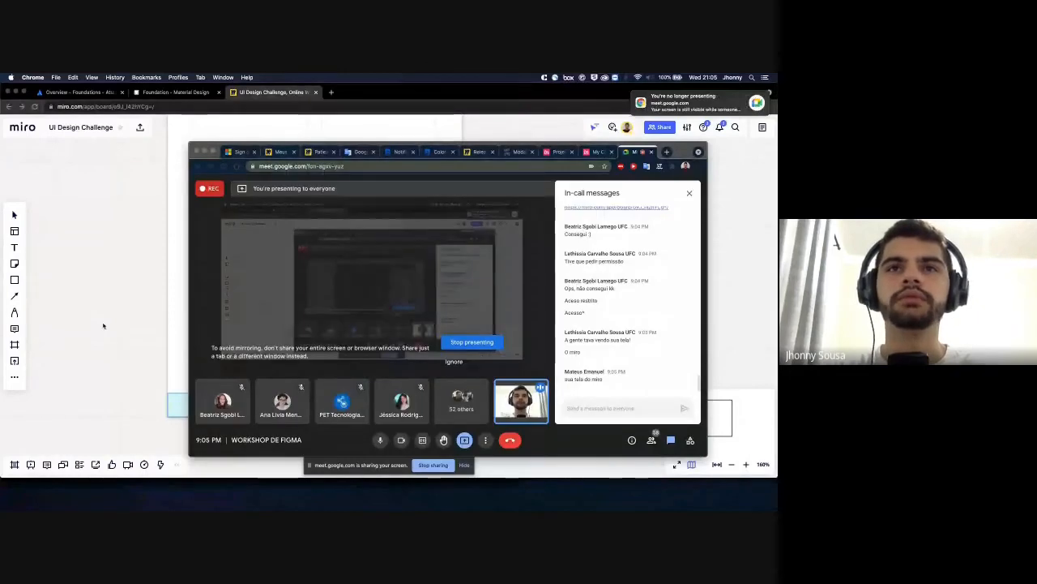
Return to the Miro UI Design Challenge board and check which access options its sharing settings offer to anyone with the link.
click(103, 325)
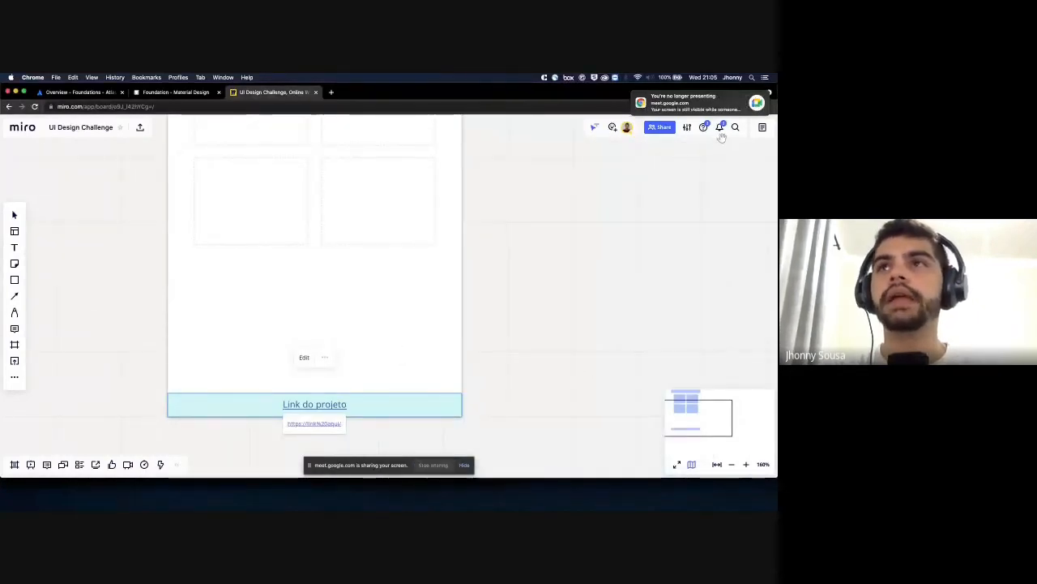
click(659, 131)
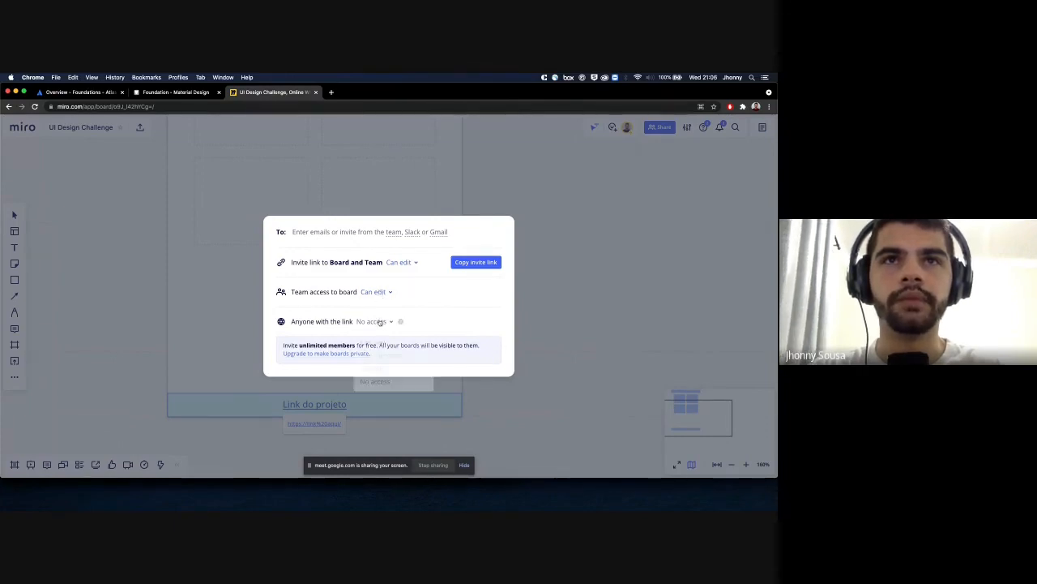
click(380, 322)
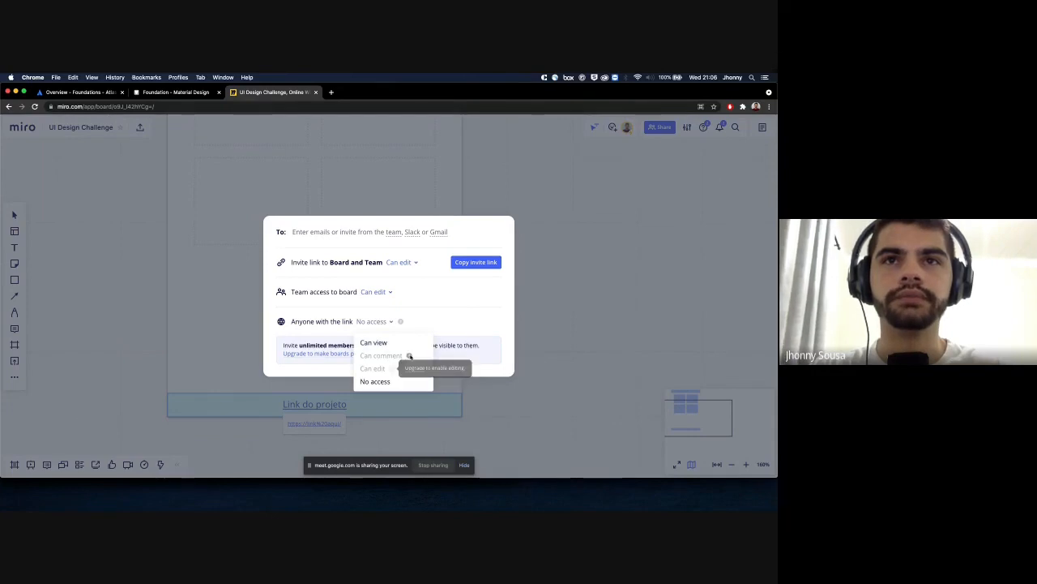
mouse_move(391, 369)
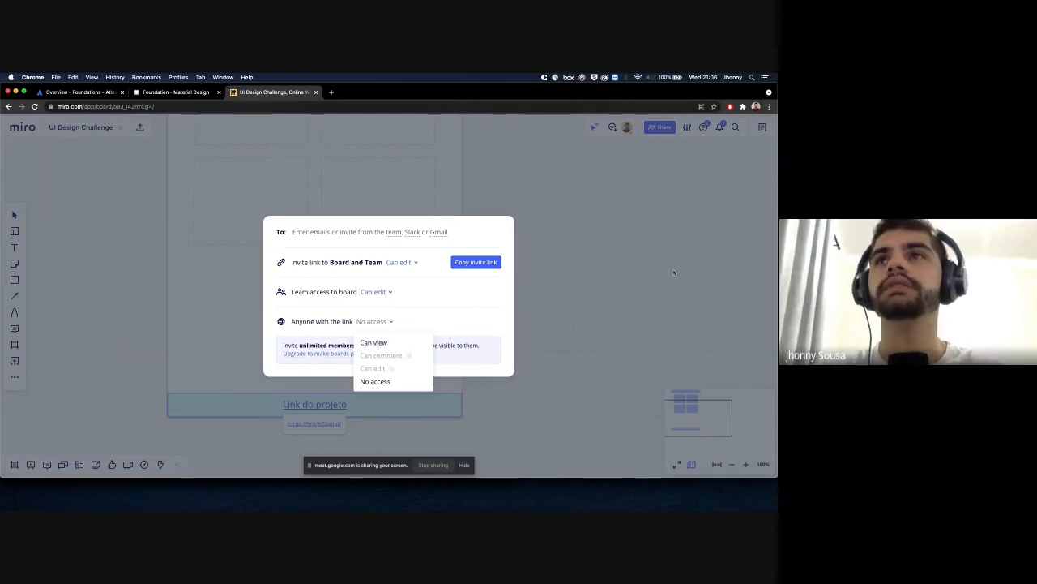
click(638, 135)
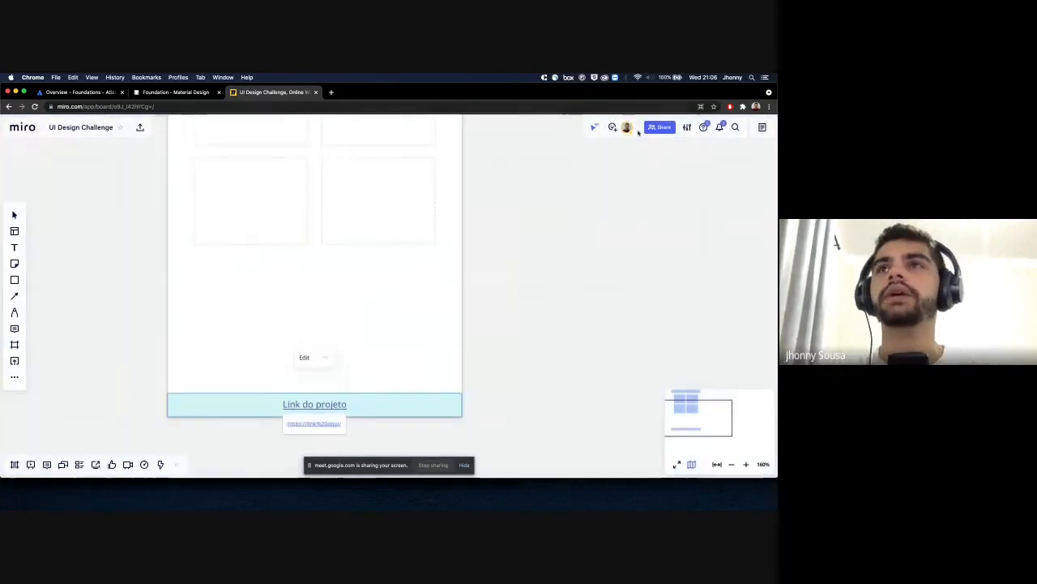
Grant all three pending access requests for the UI Design Challenge board and accept its start view for invited members.
click(721, 128)
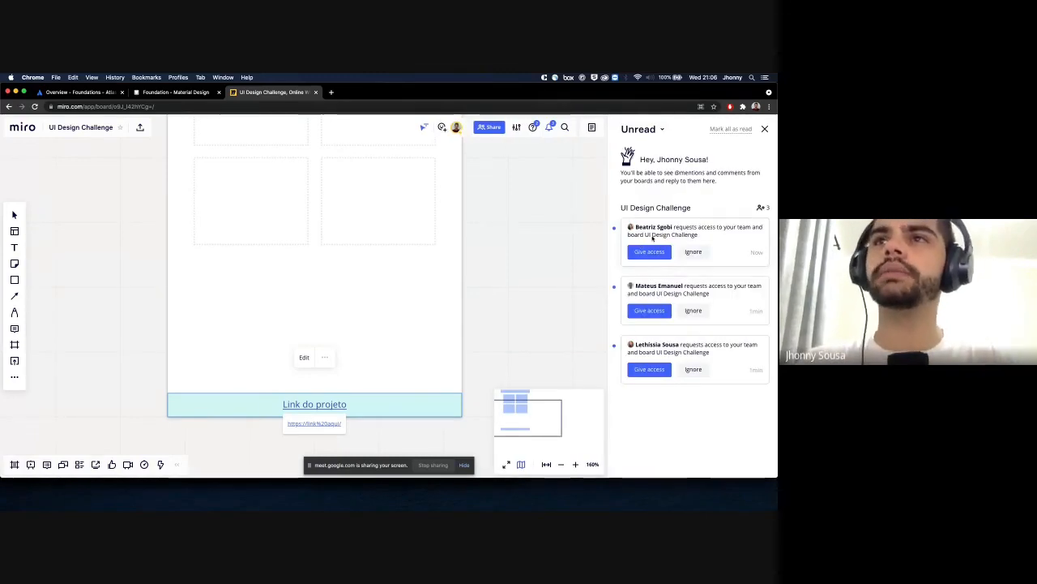
click(650, 255)
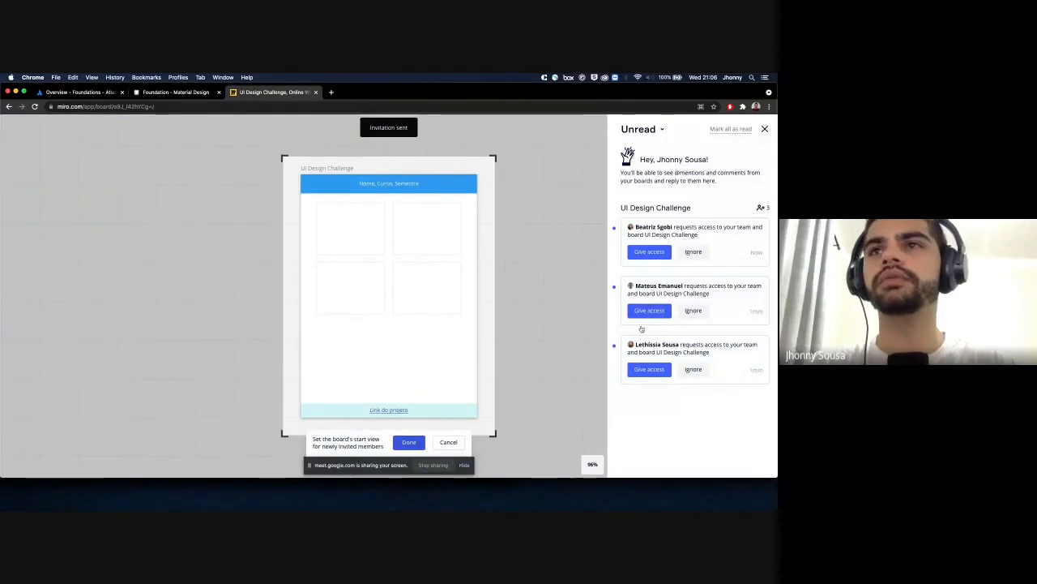
click(648, 312)
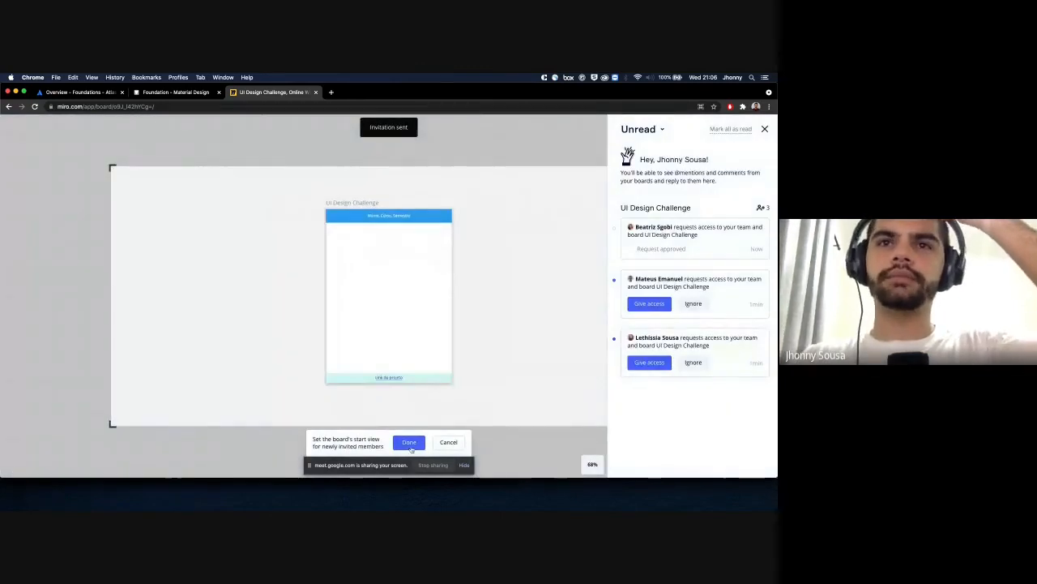
click(649, 362)
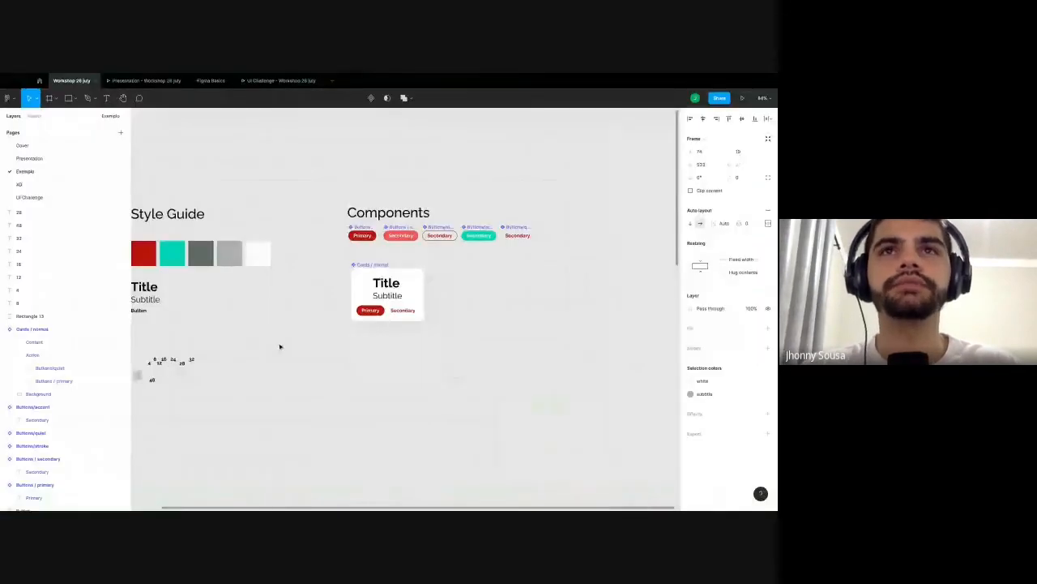
Copy the share link of the Workshop 26 july file in Figma and close the sharing dialog.
click(457, 329)
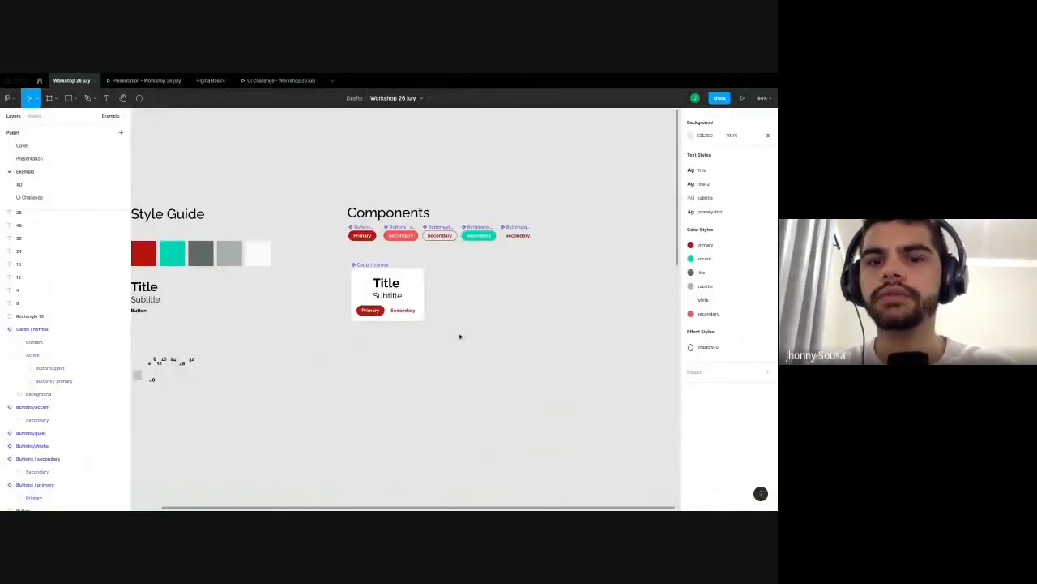
click(718, 98)
click(474, 160)
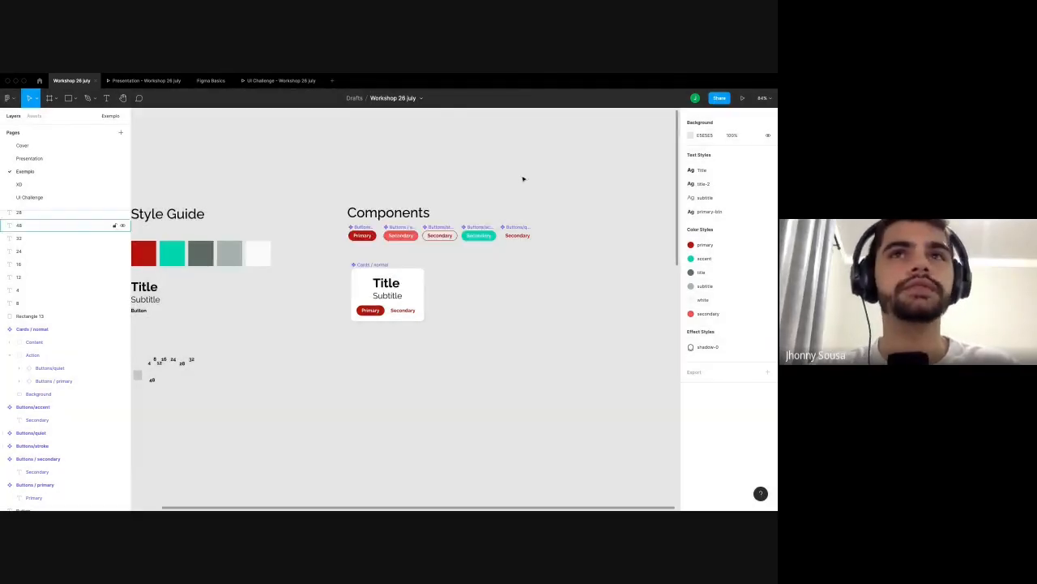
click(717, 99)
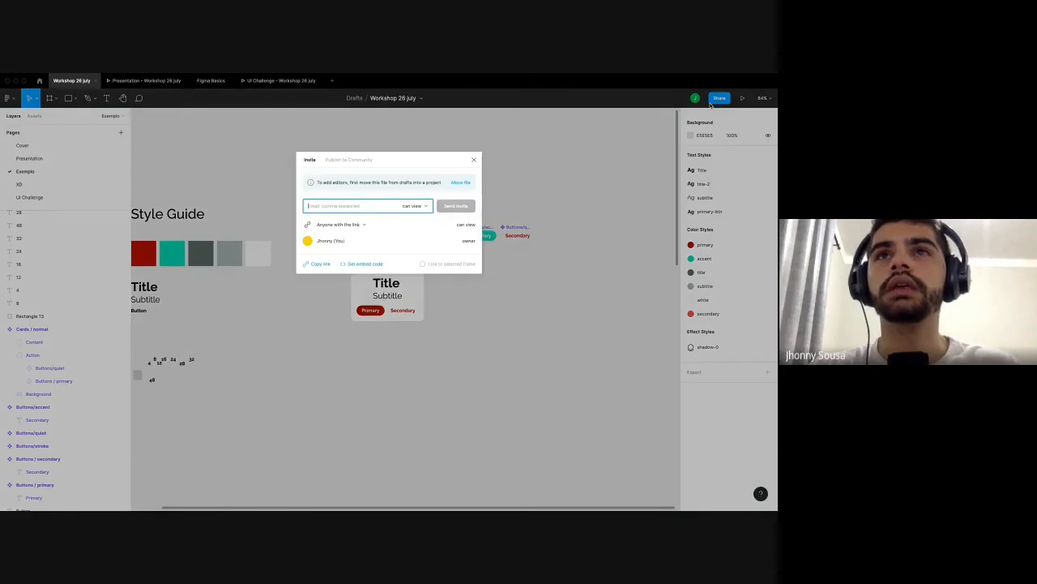
click(318, 265)
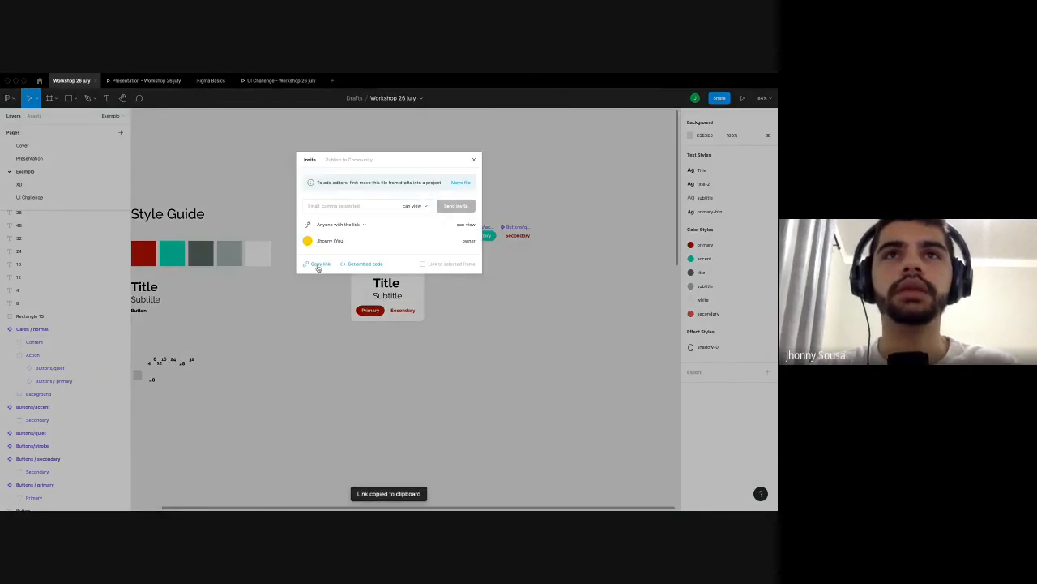
click(288, 351)
Switch to the Miro board and replace the Link do projeto hyperlink's address with the copied Figma file link.
key(super+Tab)
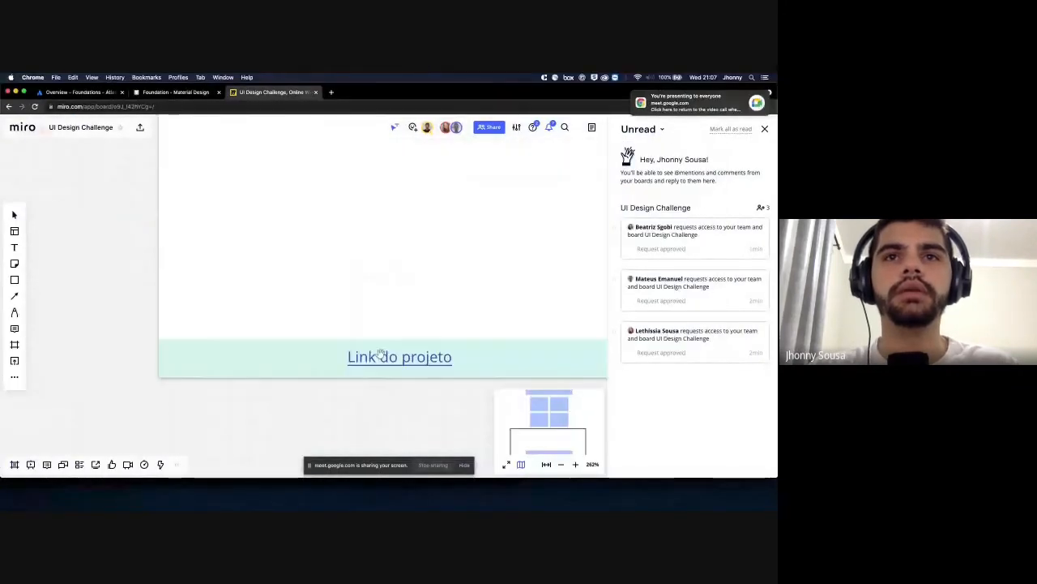
scroll(397, 355, up, 5)
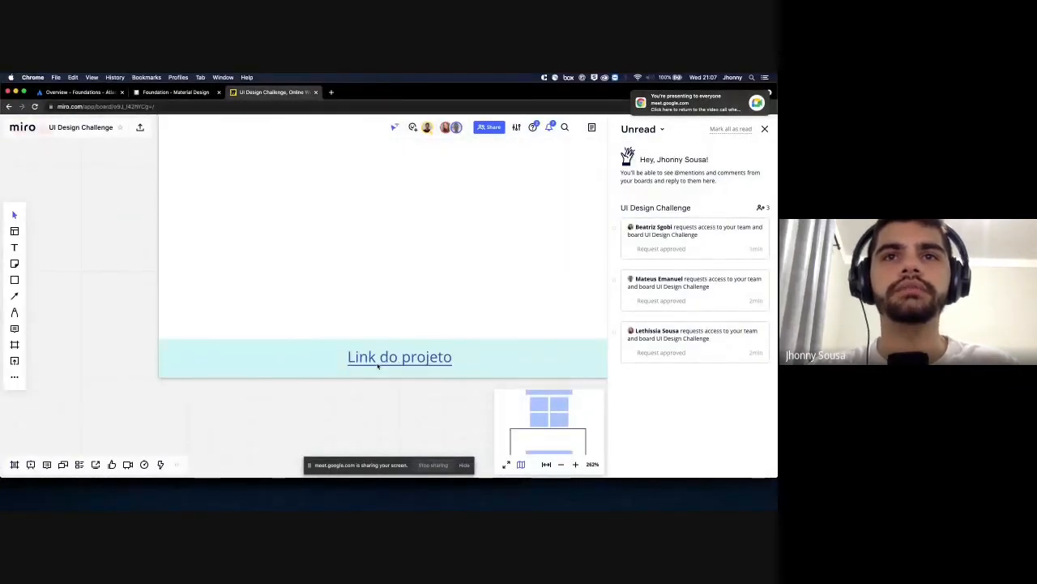
click(378, 368)
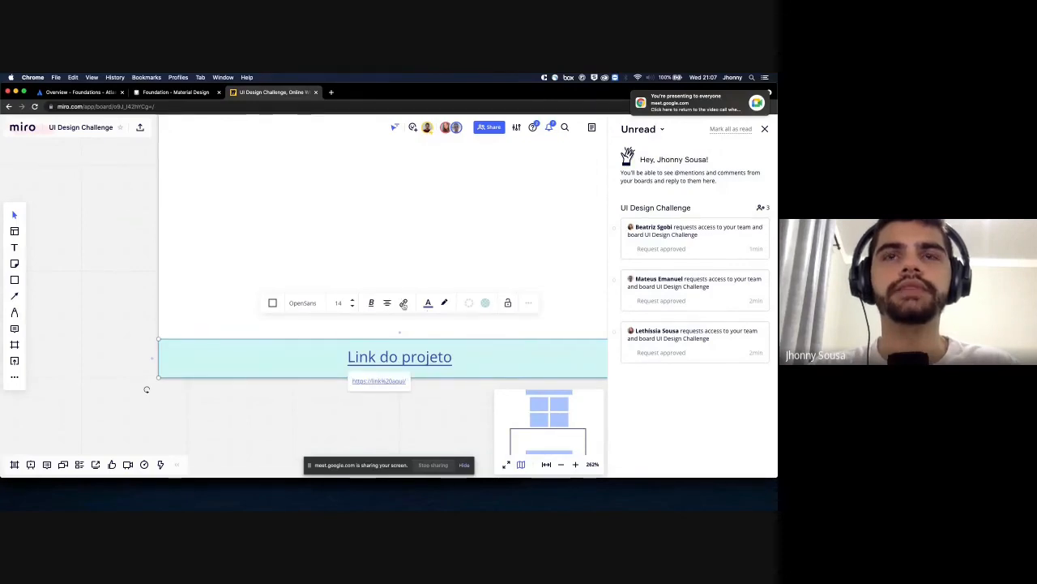
click(403, 304)
click(348, 378)
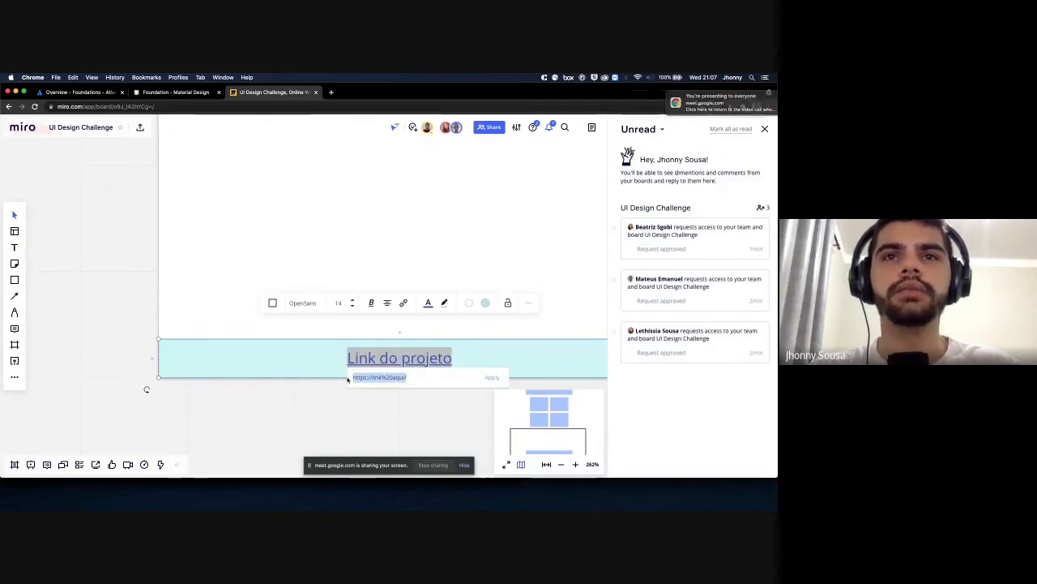
key(ctrl+v)
key(Return)
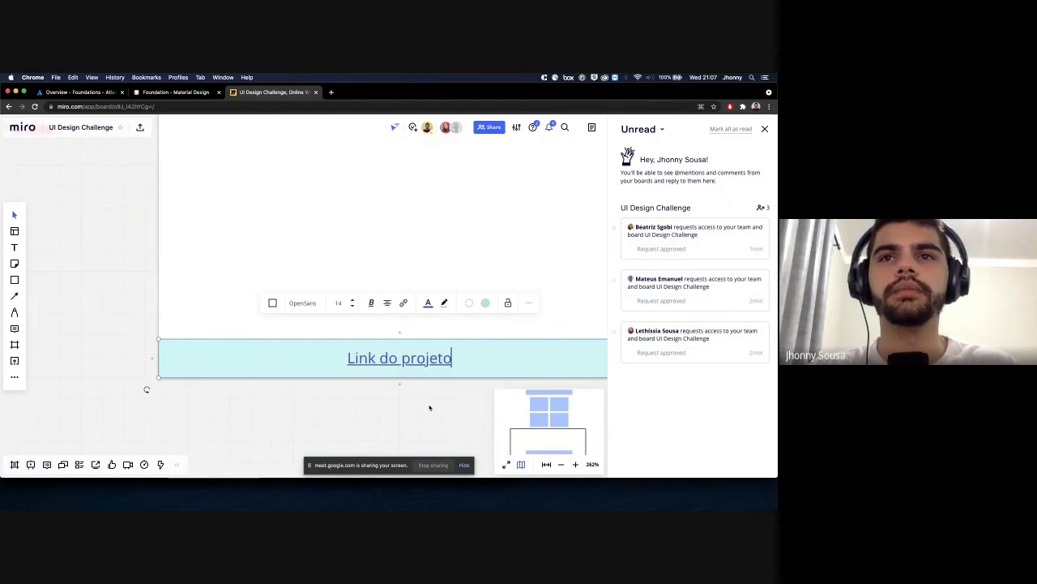
Replace the frame's blue header text "Nome, Curso, Semestre" with the participant's first name.
scroll(335, 418, down, 5)
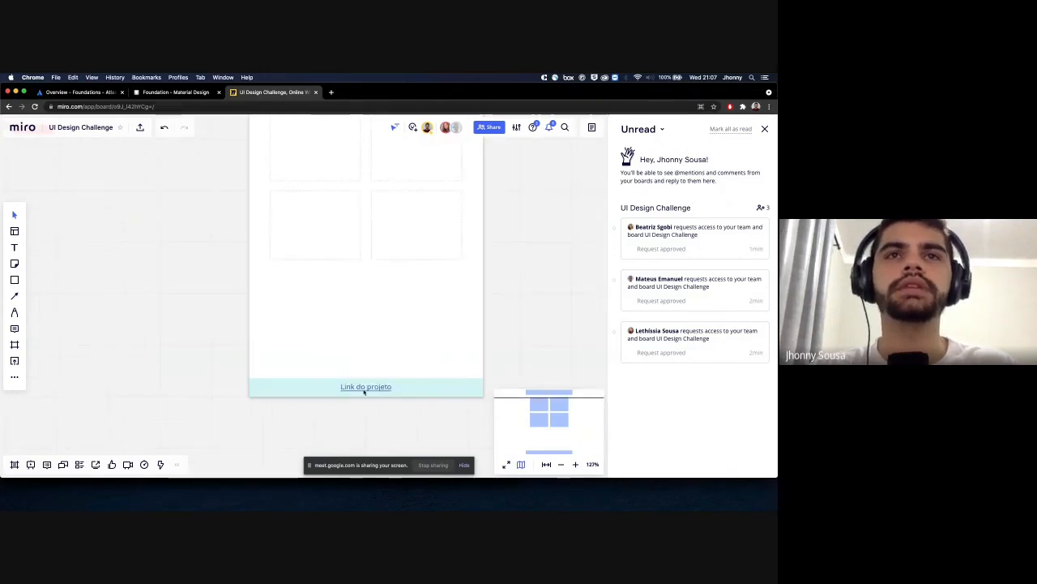
scroll(308, 181, up, 3)
double_click(320, 182)
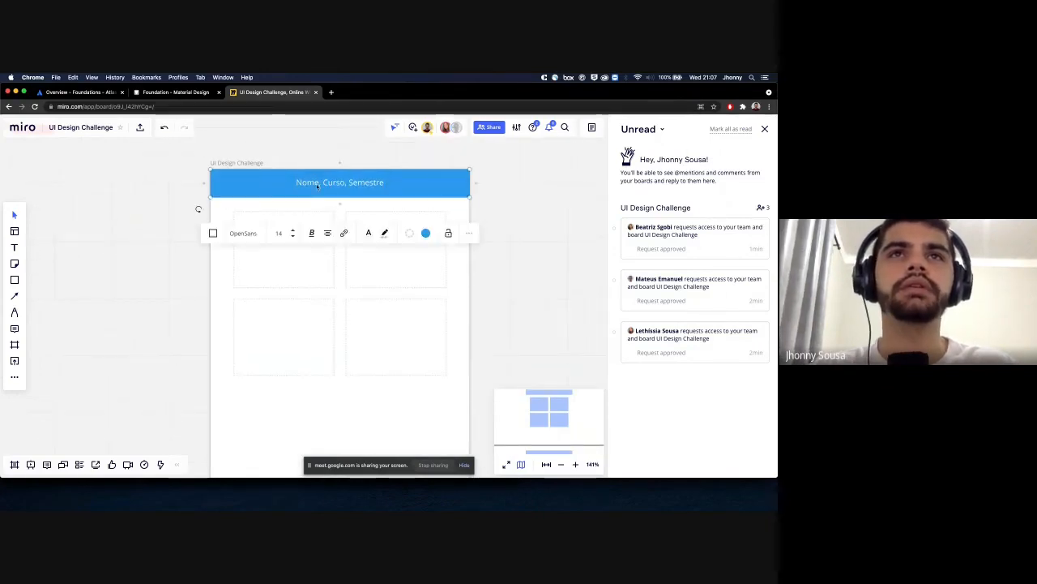
key(ctrl+a)
text(Jhon)
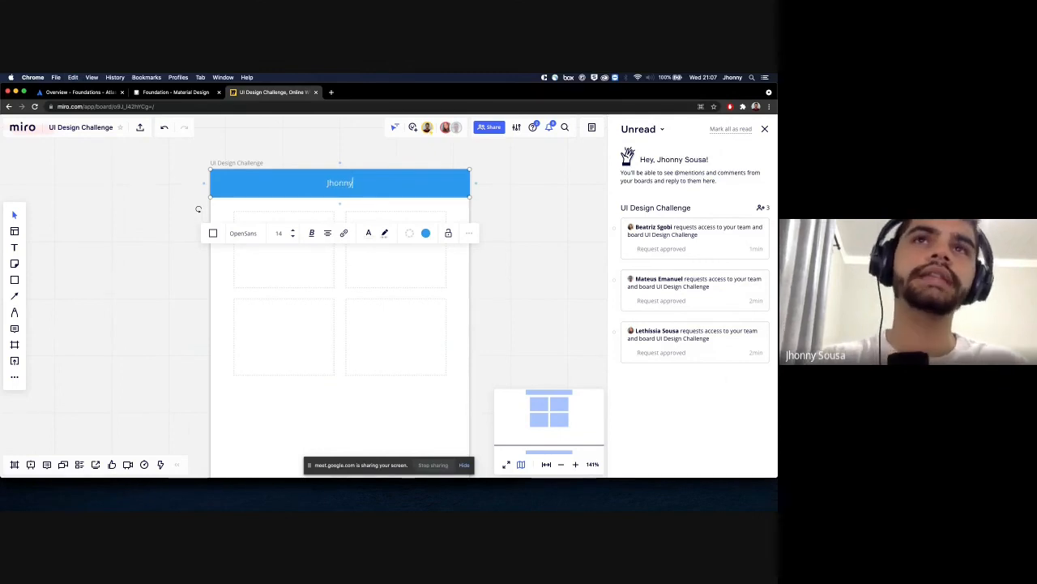
Duplicate the UI Design Challenge frame beside the original as an example and undo the duplication.
scroll(210, 236, down, 3)
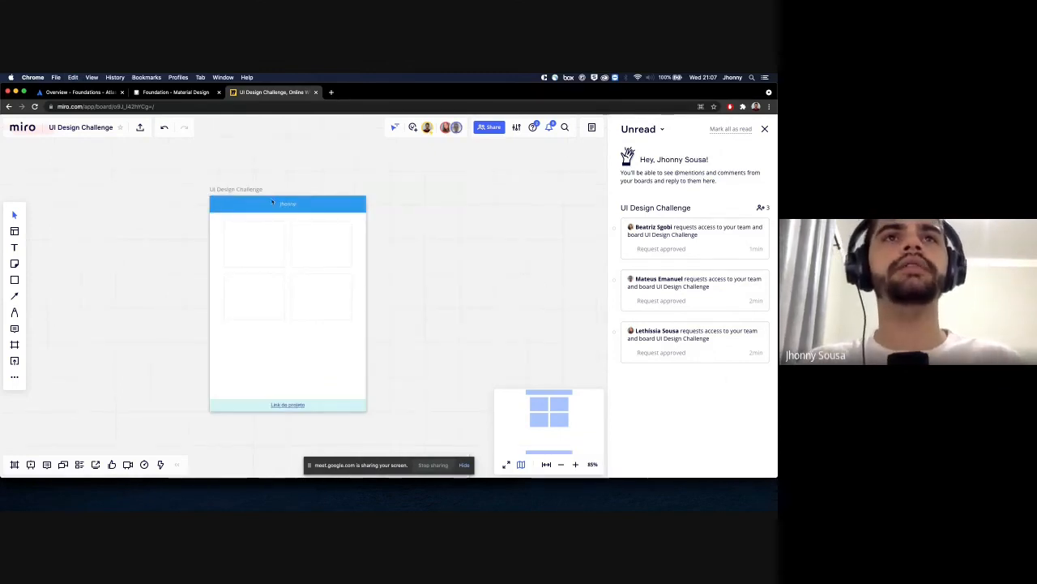
drag(273, 202, 398, 204)
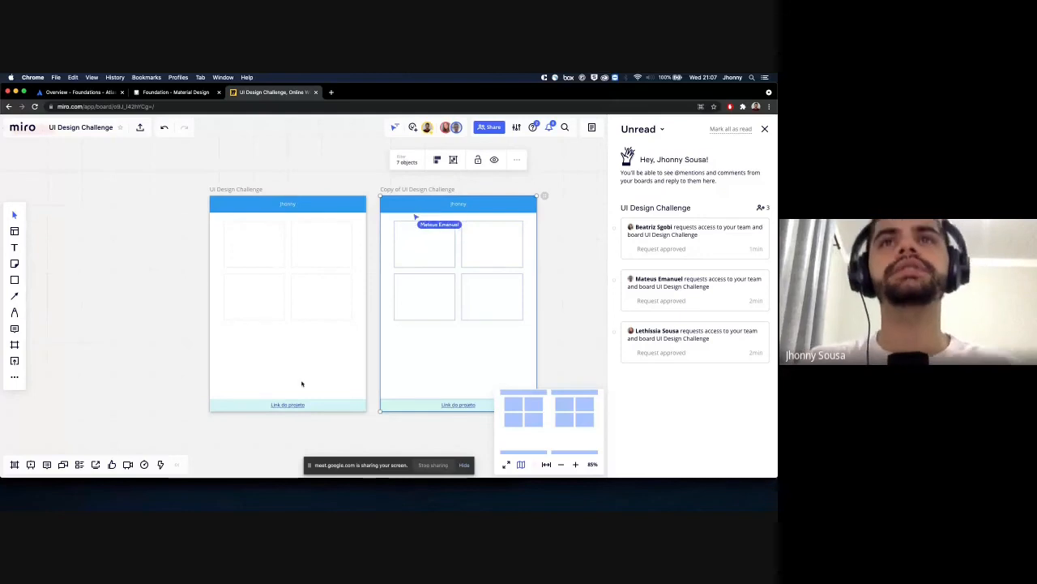
key(super+z)
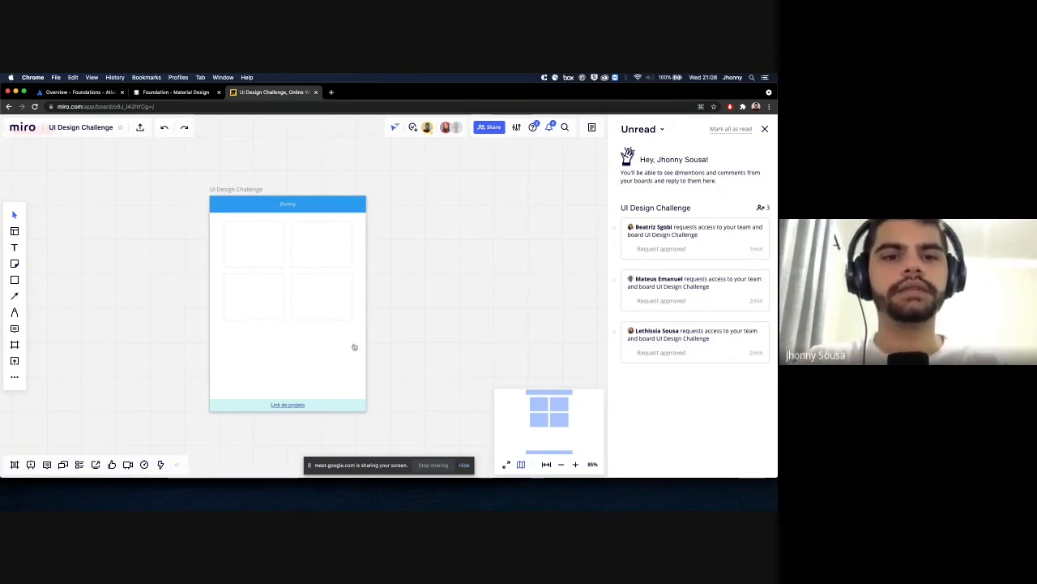
Glance at the Figma file, return to the Miro board and close its list of unread notifications.
key(ctrl+Right)
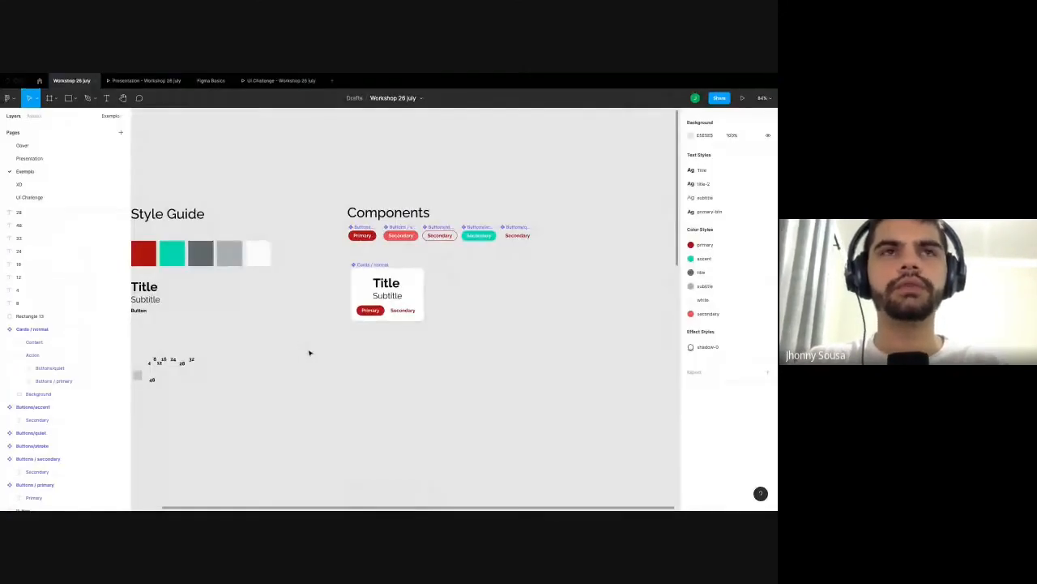
key(ctrl+Left)
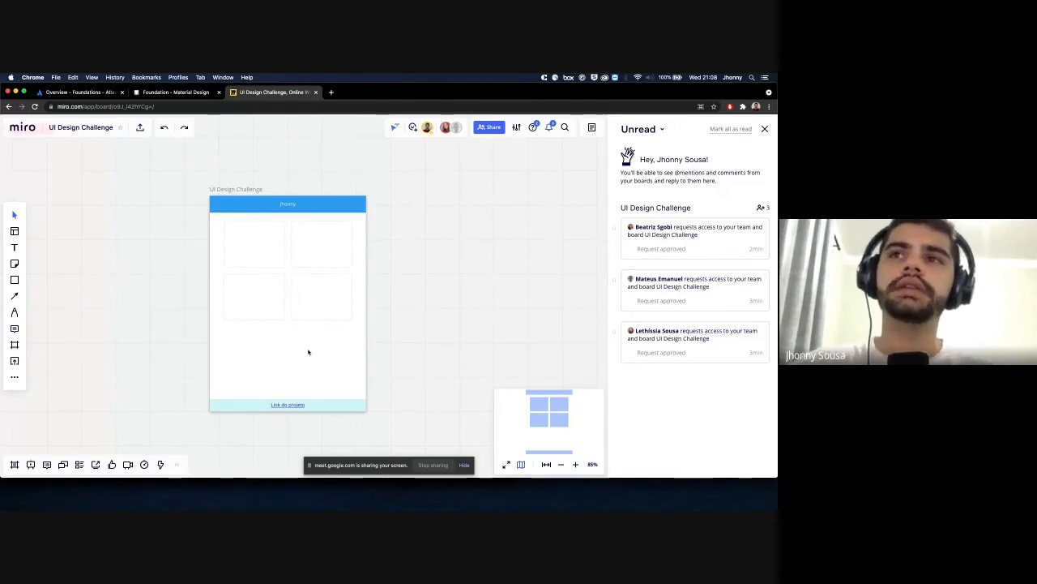
click(764, 129)
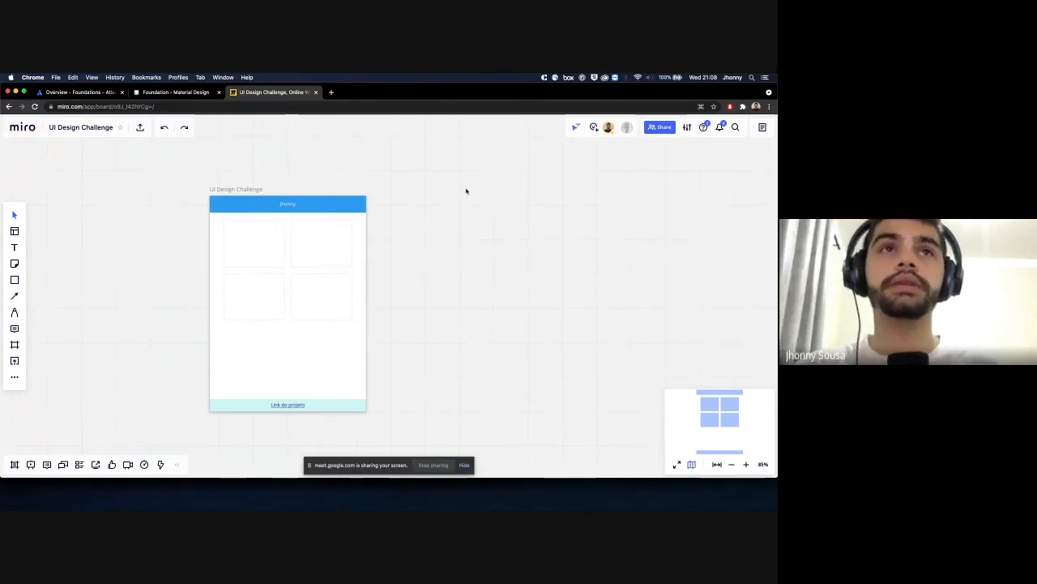
Switch to Figma's Exemplo page and delete the spacing numbers and small grey square beneath the Style Guide's text samples.
key(ctrl+Right)
scroll(292, 357, down, 5)
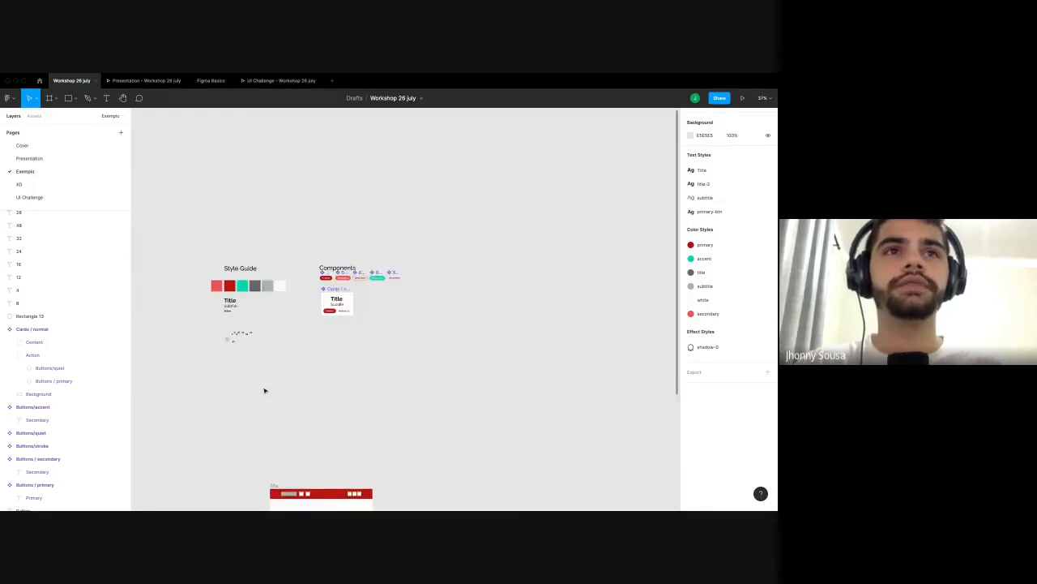
drag(275, 383, 271, 264)
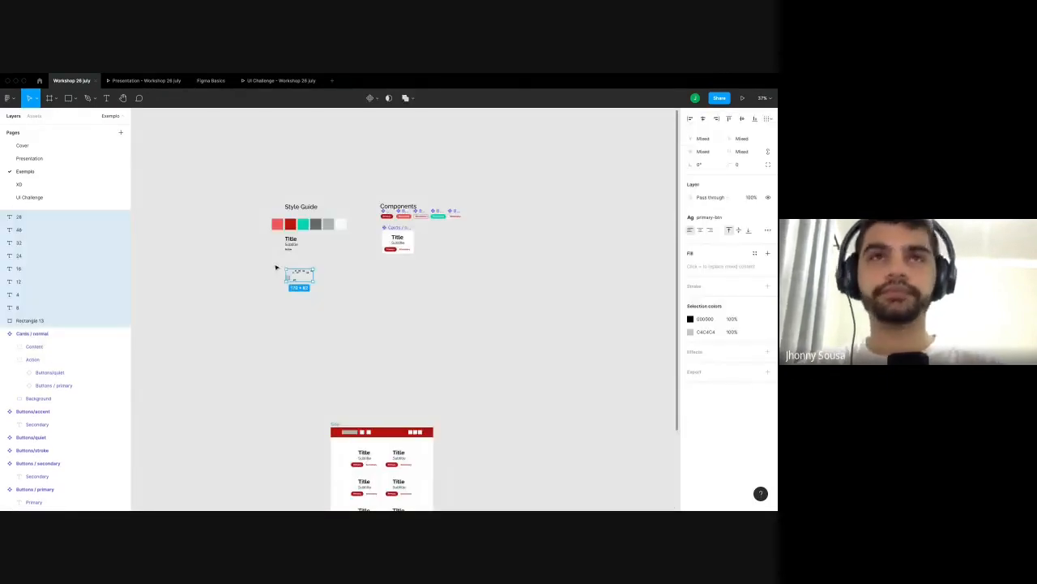
click(197, 271)
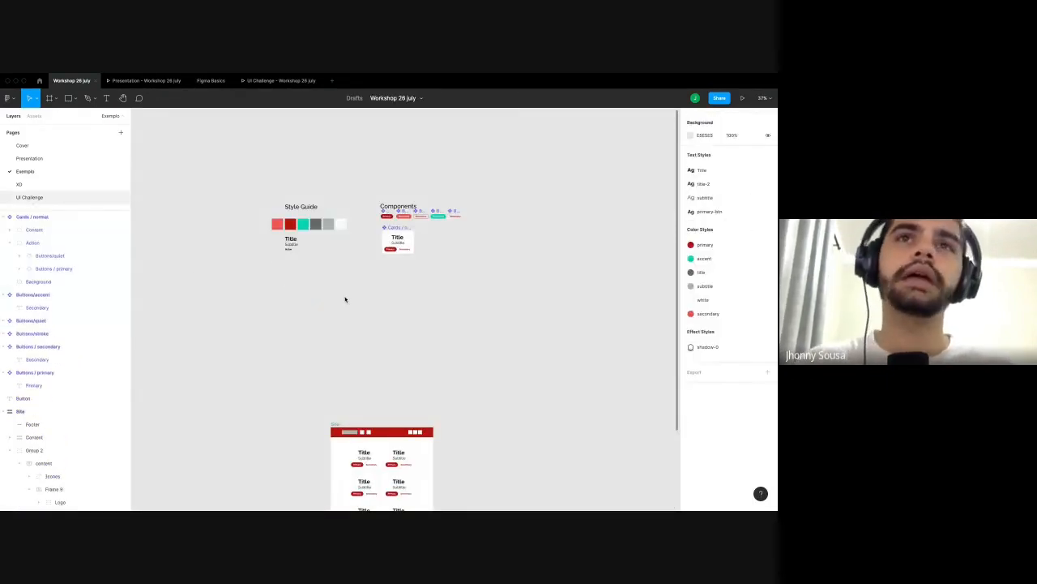
Glance at the UI Challenge page, return to Exemplo, draw a square frame beside the Site frame and select it.
click(192, 421)
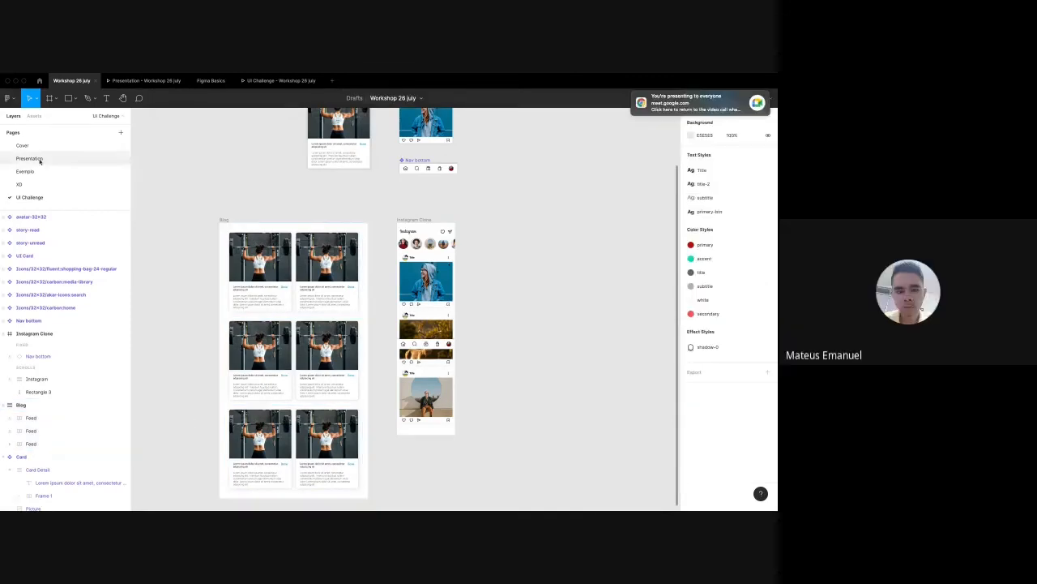
click(30, 171)
scroll(406, 299, down, 3)
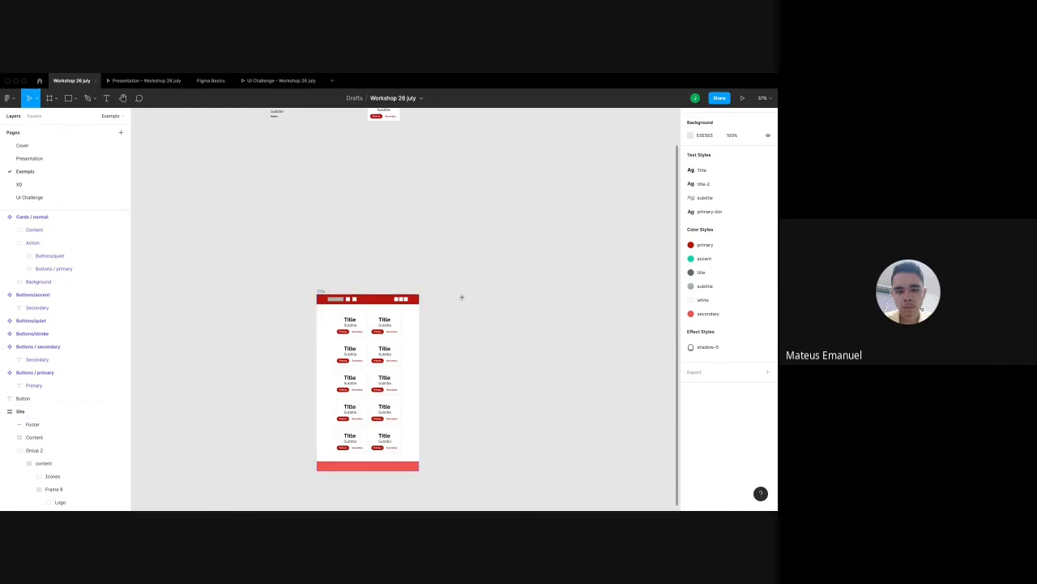
key(f)
drag(458, 294, 543, 380)
key(shift+2)
key(Escape)
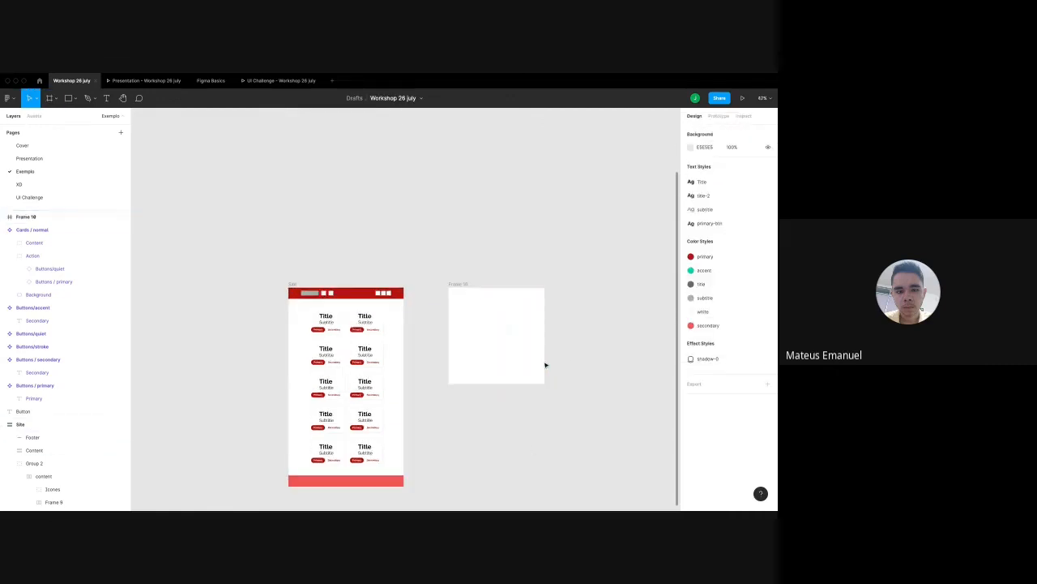
scroll(534, 366, down, 2)
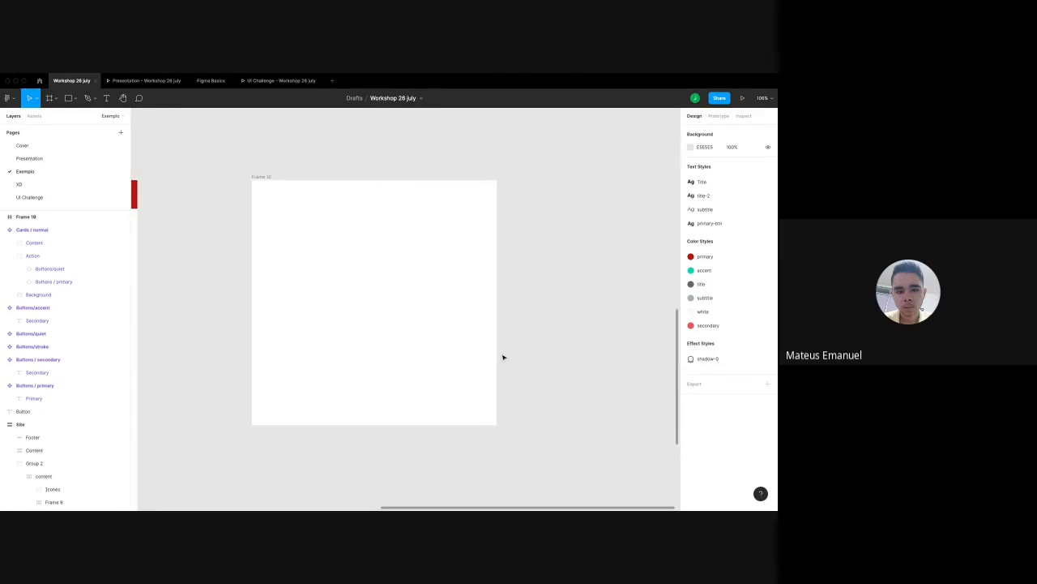
click(271, 178)
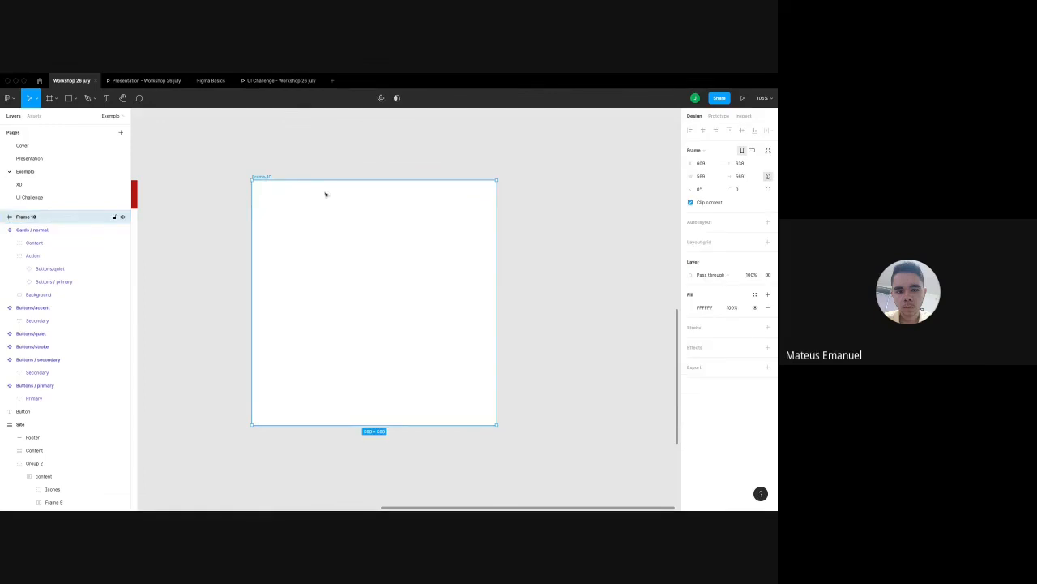
Add a layout grid to the square frame and change its type to five columns.
click(704, 243)
click(690, 255)
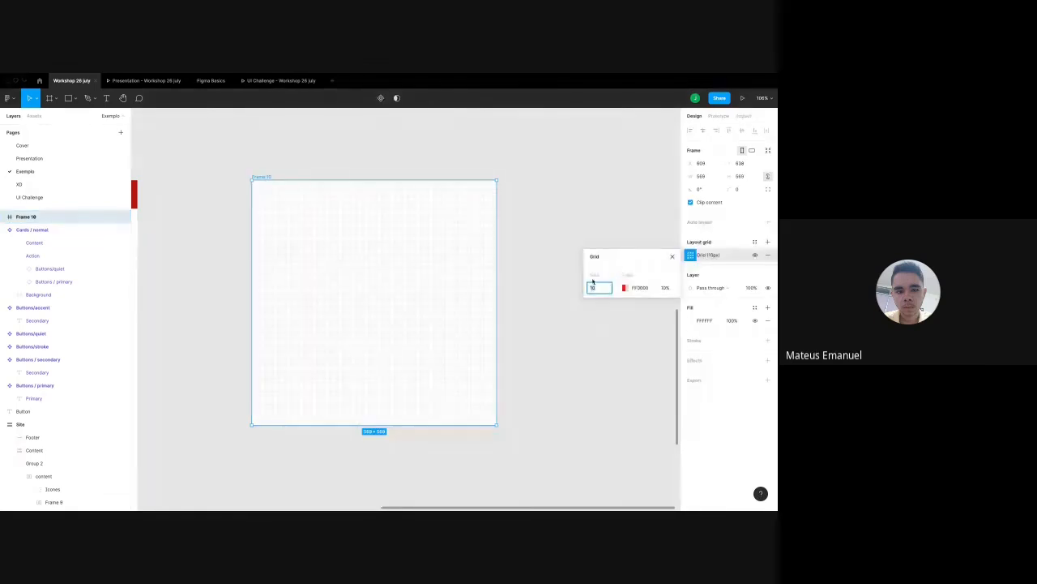
click(596, 257)
click(607, 267)
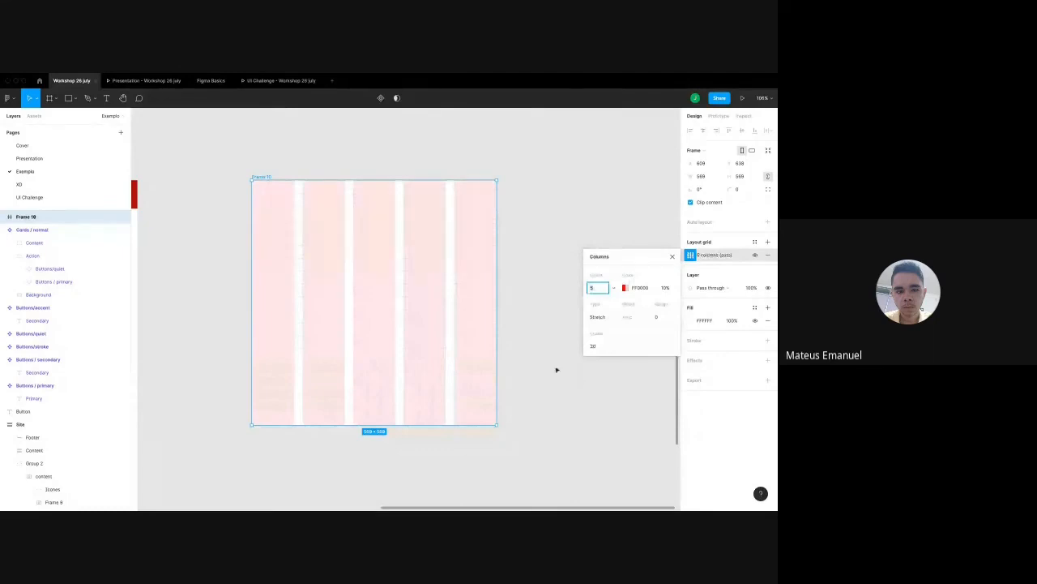
click(543, 369)
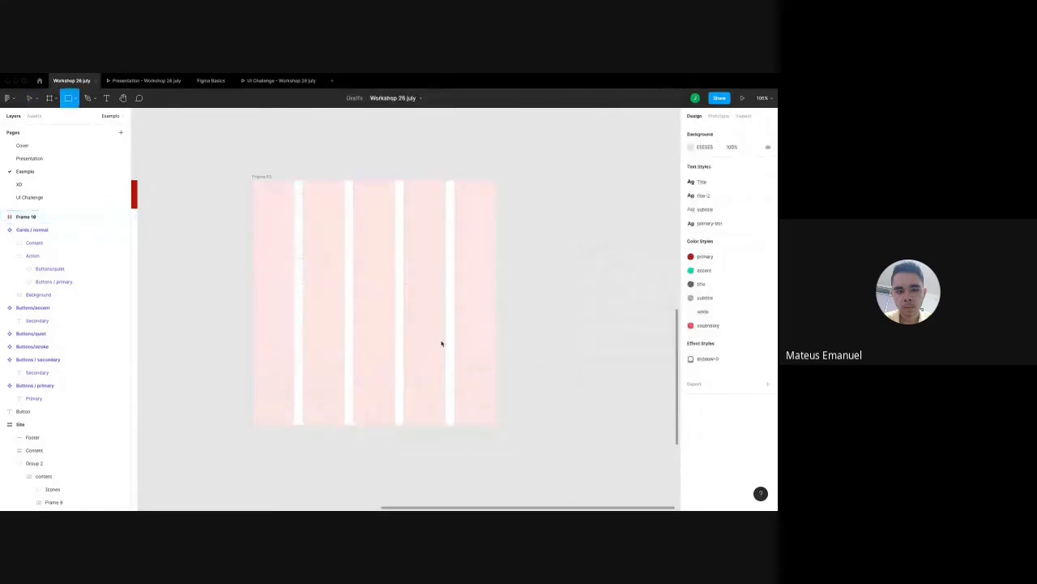
Draw a grey square about 126 × 126 in the gridded frame, starting at the second column's left edge.
mouse_move(388, 285)
mouse_down()
mouse_move(443, 341)
mouse_move(329, 305)
mouse_move(381, 305)
mouse_move(328, 306)
mouse_up()
key(Escape)
scroll(328, 306, up, 5)
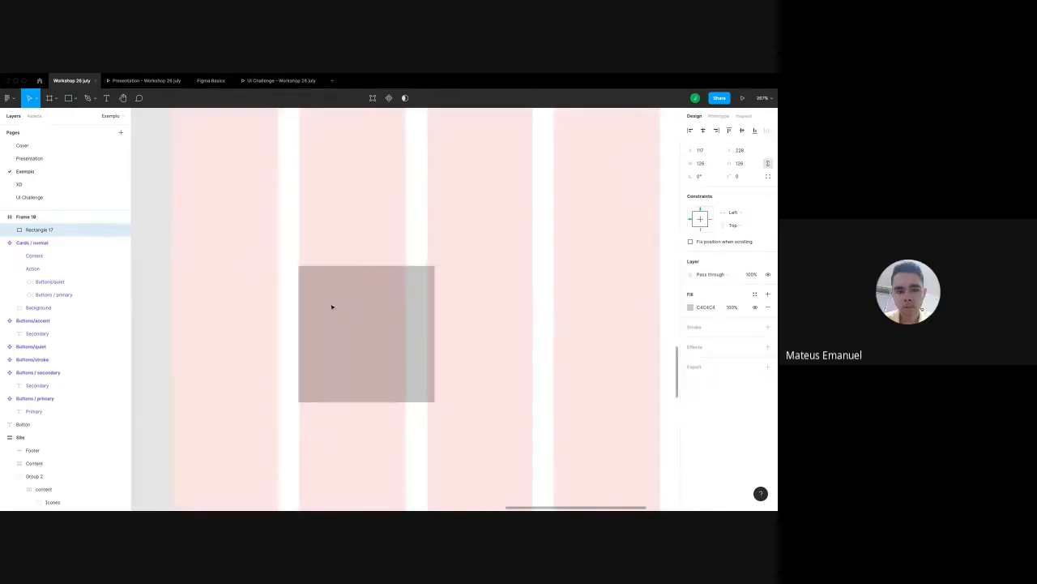
scroll(332, 306, down, 5)
click(280, 278)
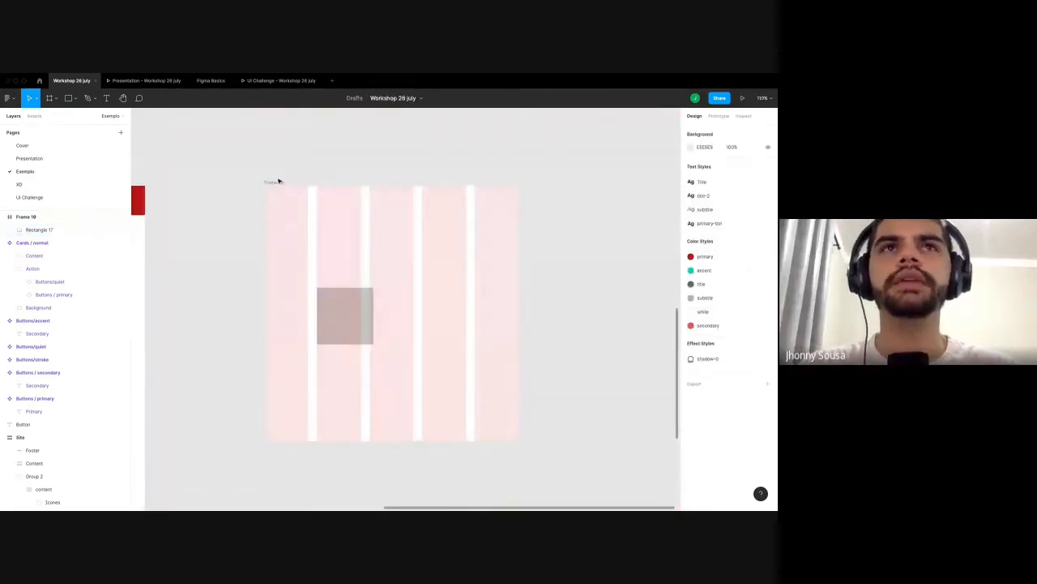
Set the opacity of the frame's column grid color to 5%.
click(277, 183)
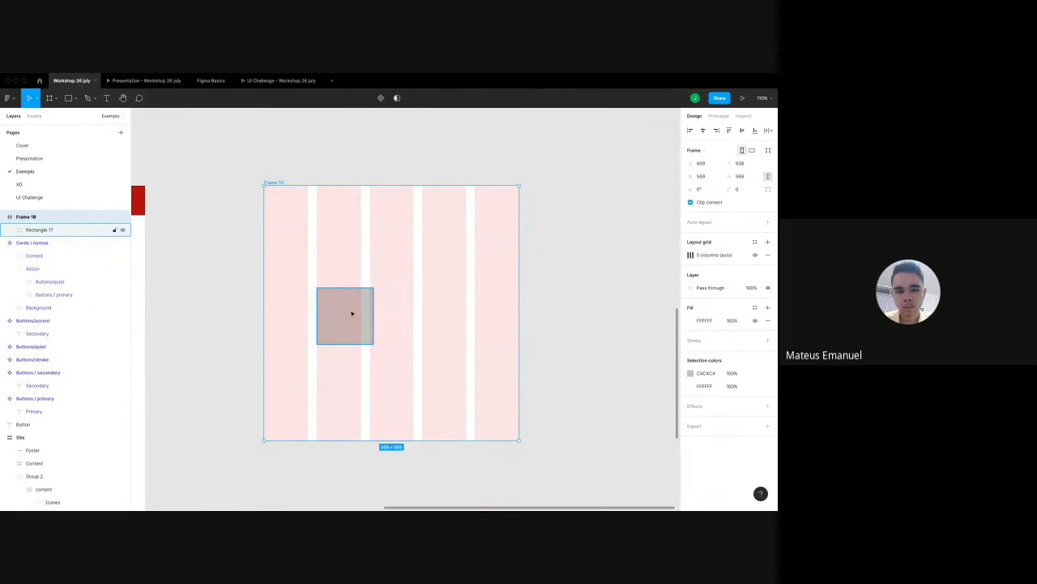
click(693, 255)
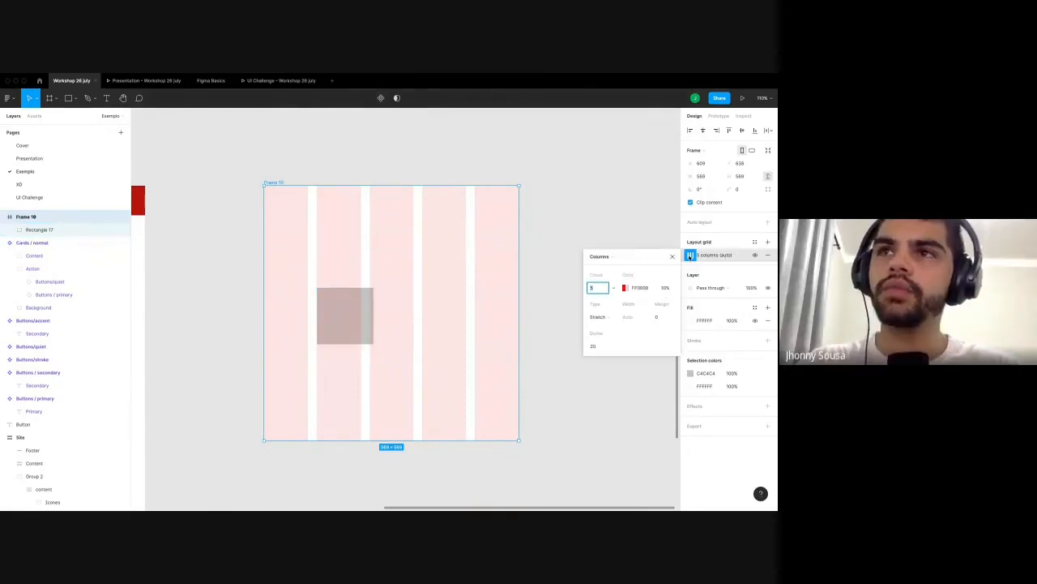
click(661, 288)
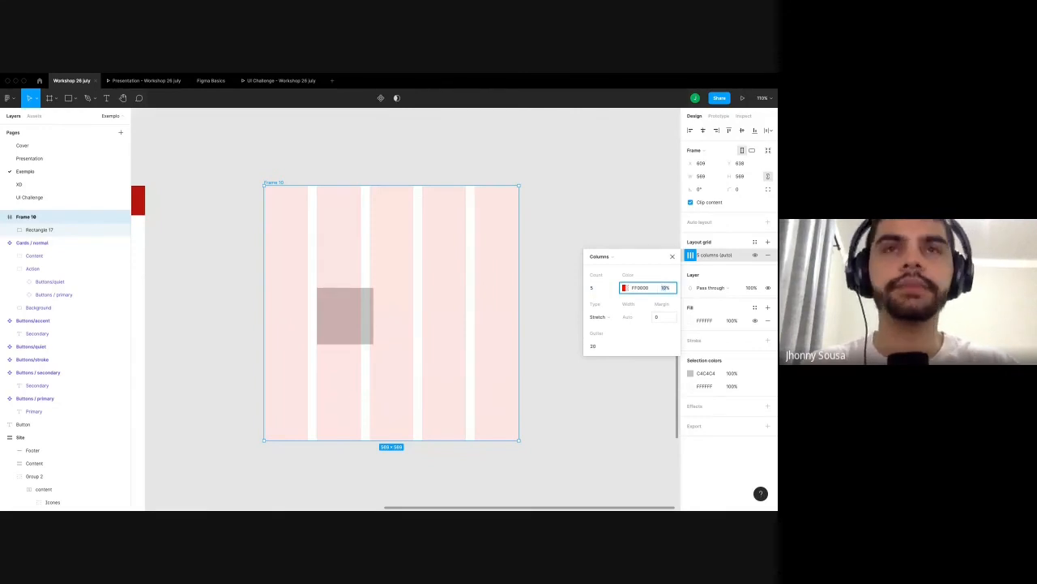
text(5)
key(Return)
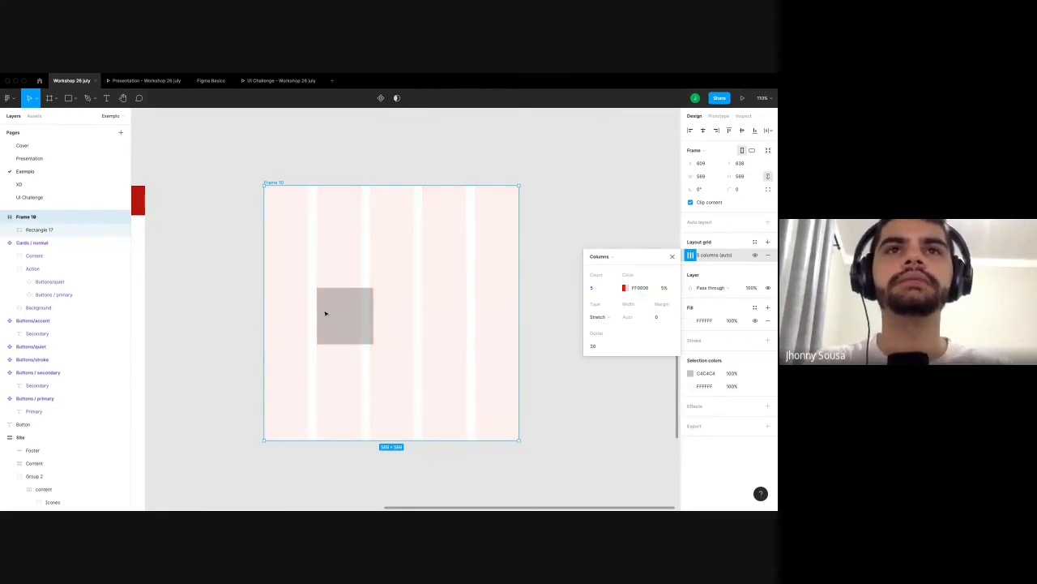
Move the grey rectangle up within the second column and narrow it to the column width, about 98.
click(325, 313)
drag(334, 306, 333, 251)
scroll(352, 243, up, 2)
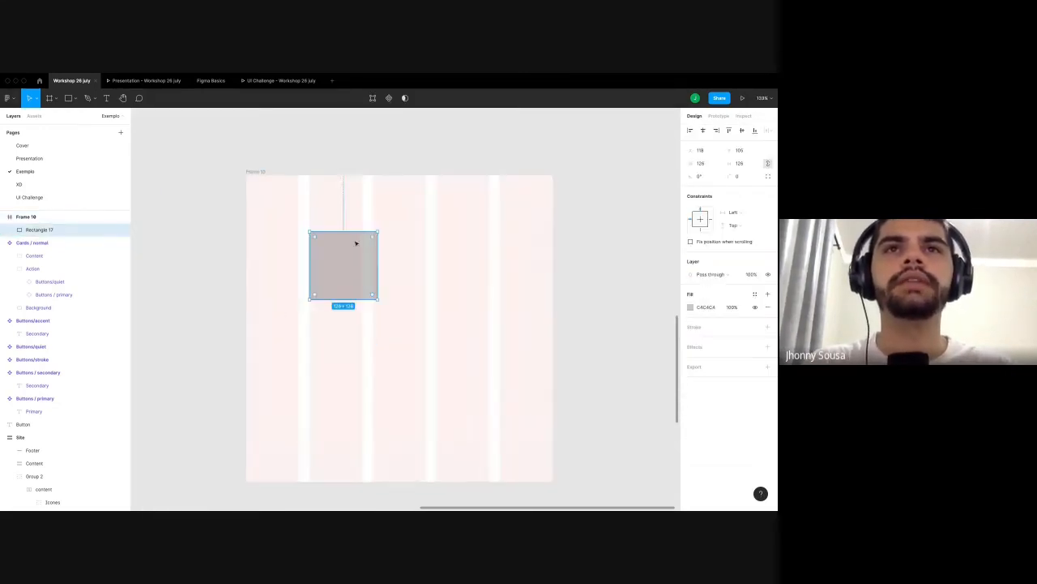
drag(376, 281, 348, 276)
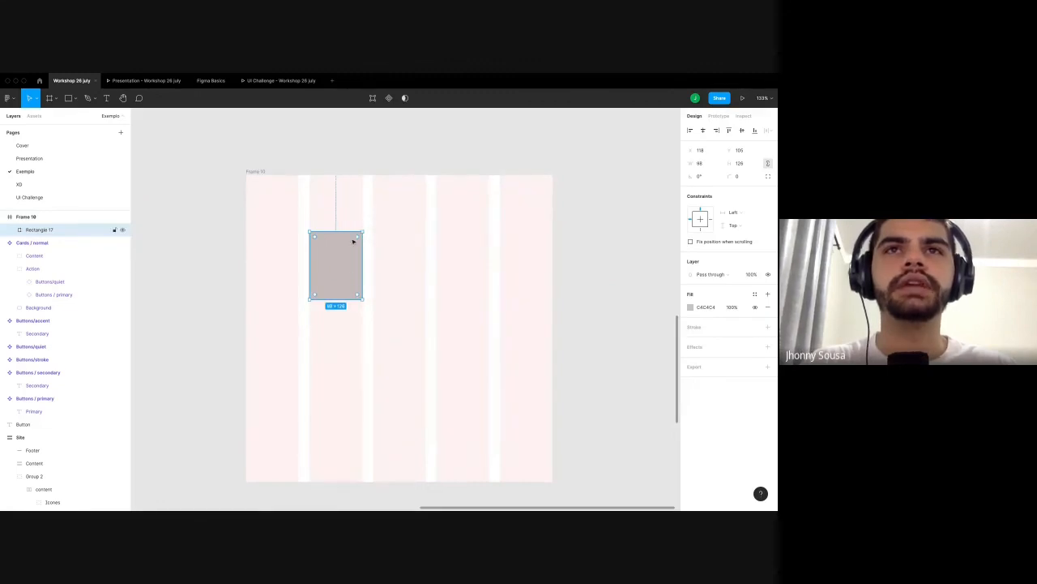
scroll(353, 241, up, 5)
scroll(410, 250, down, 2)
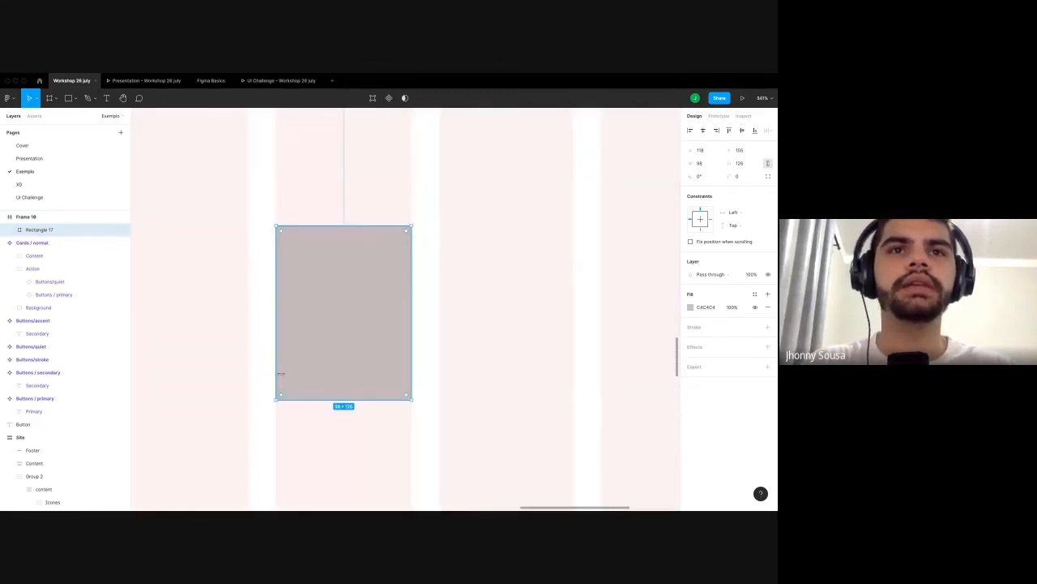
Shorten the grey rectangle to a height of about 61 and align it with the third column.
drag(316, 376, 315, 308)
drag(355, 267, 486, 269)
scroll(291, 299, down, 3)
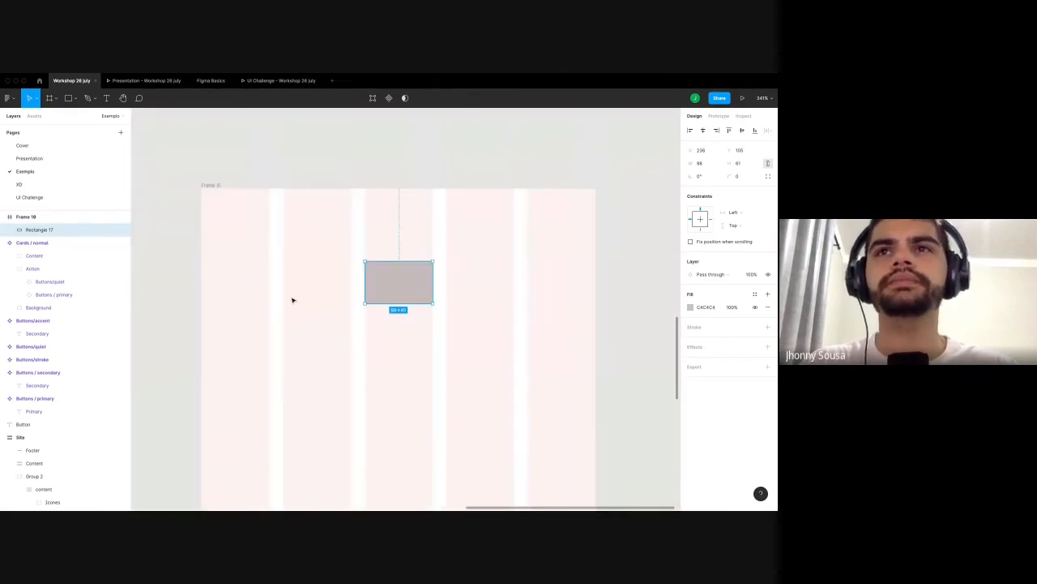
Delete the grey rectangle from the gridded frame.
key(Delete)
scroll(308, 229, down, 2)
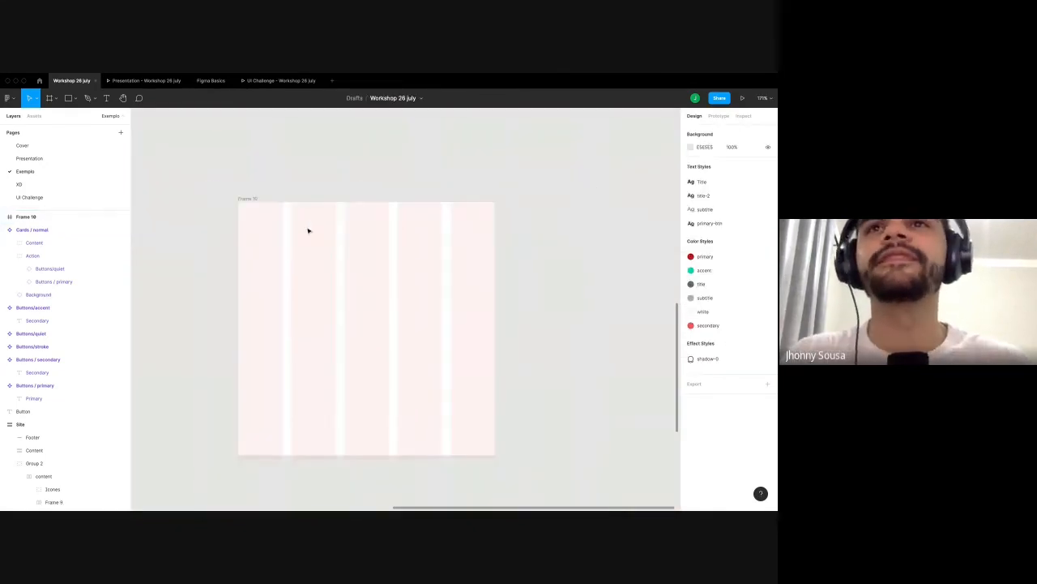
Open the UI Challenge page and examine the Blog frame's cards, including their title, Done link and description.
click(35, 198)
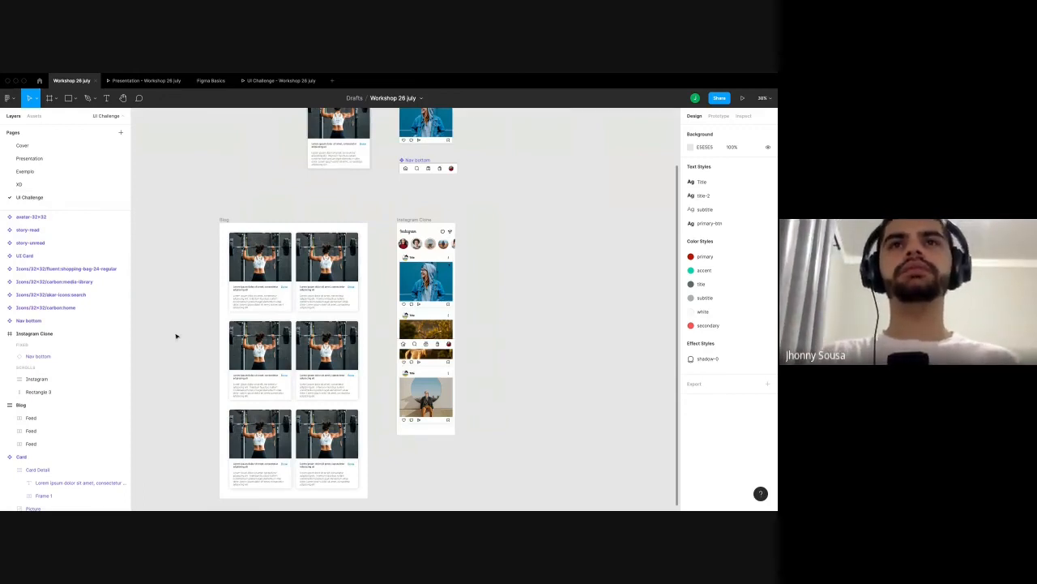
scroll(360, 233, up, 3)
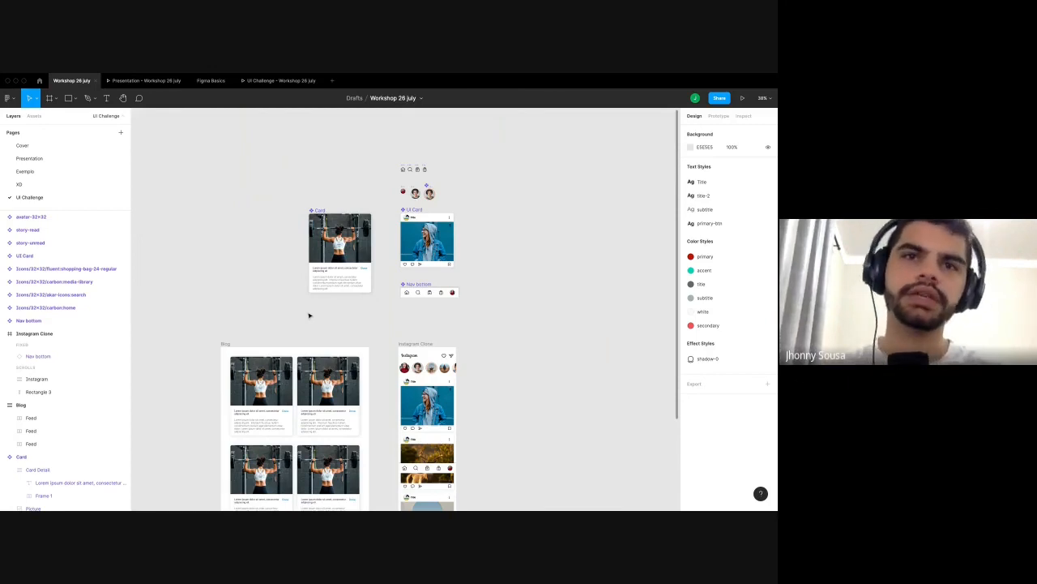
scroll(285, 392, down, 3)
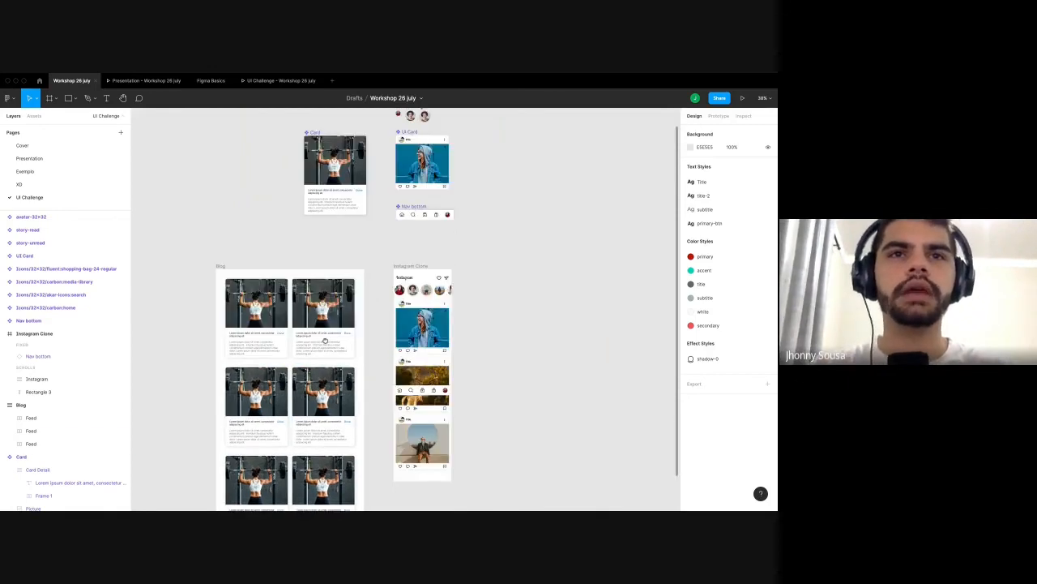
scroll(325, 341, down, 2)
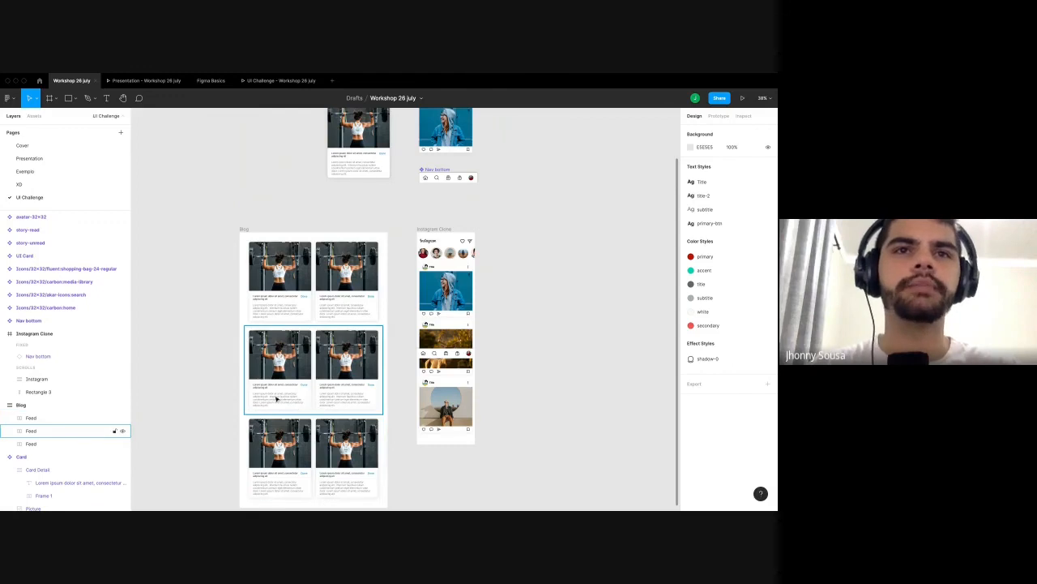
scroll(277, 398, up, 10)
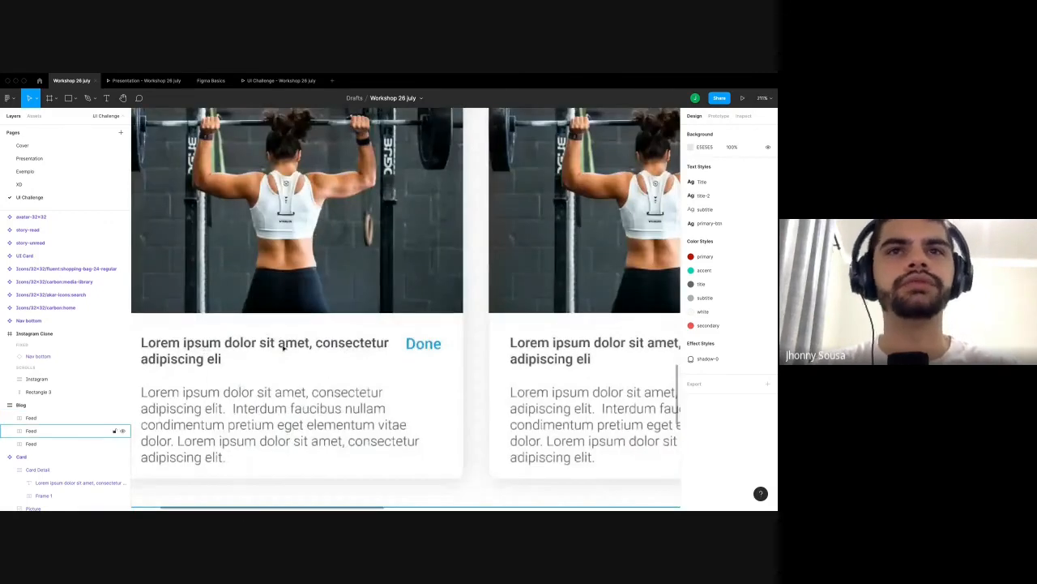
scroll(235, 434, down, 1)
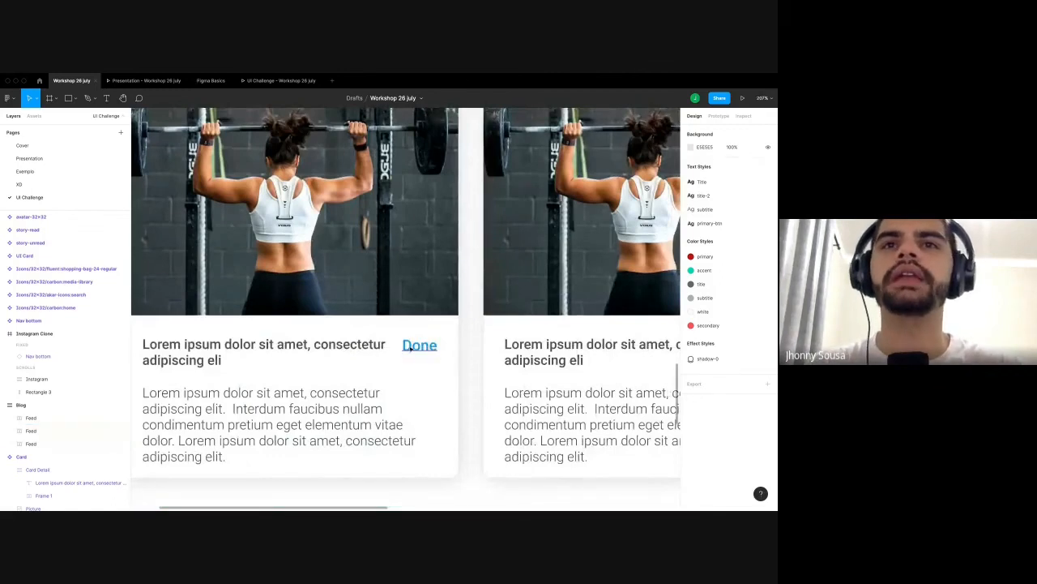
Examine the Instagram Clone frame beside the Blog frame and the components it is built from.
key(shift+0)
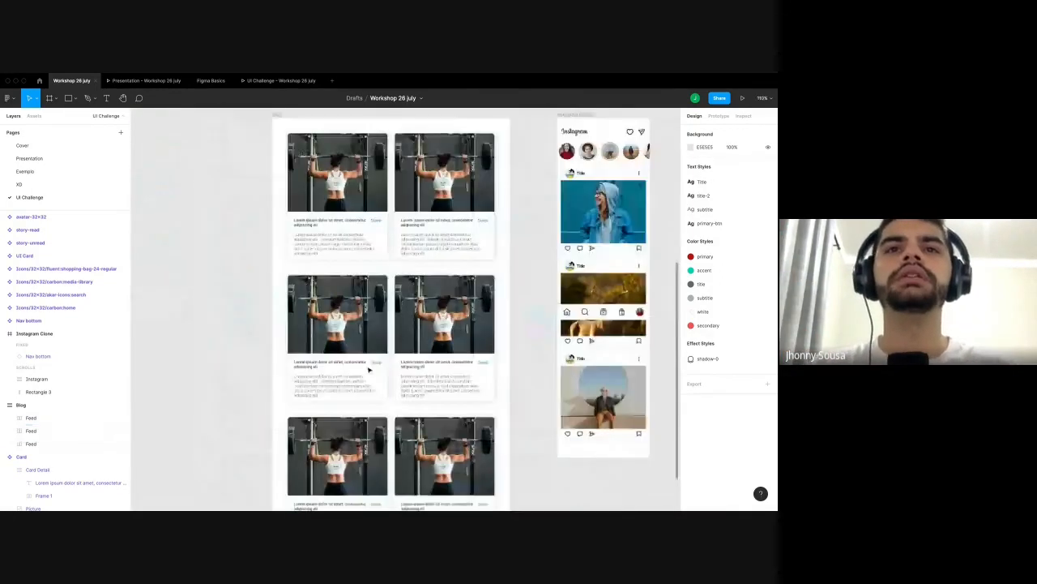
scroll(366, 369, down, 3)
scroll(249, 370, down, 2)
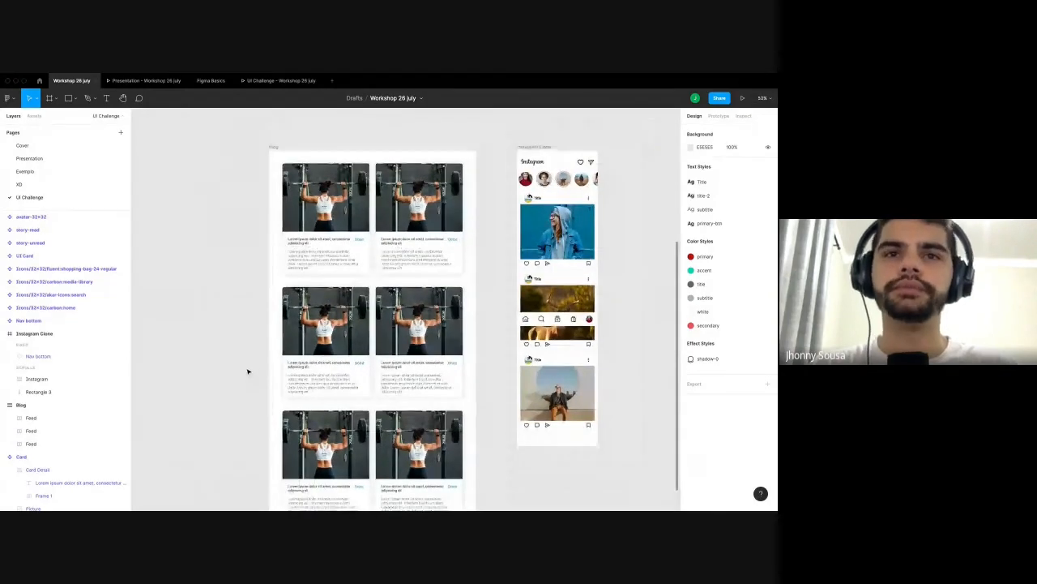
scroll(248, 371, down, 1)
scroll(614, 352, right, 3)
scroll(613, 351, up, 1)
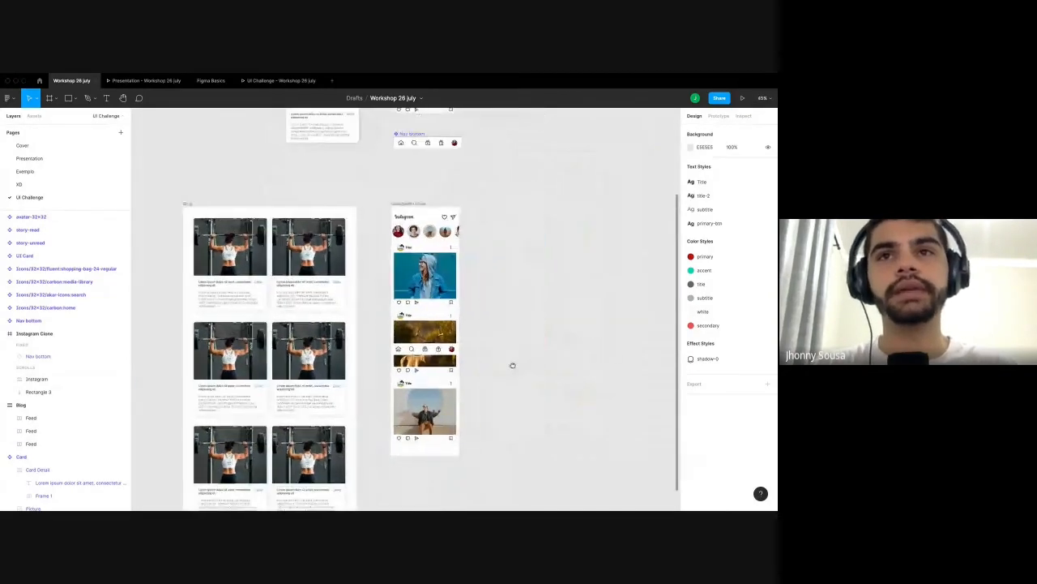
scroll(435, 299, up, 5)
scroll(397, 344, down, 6)
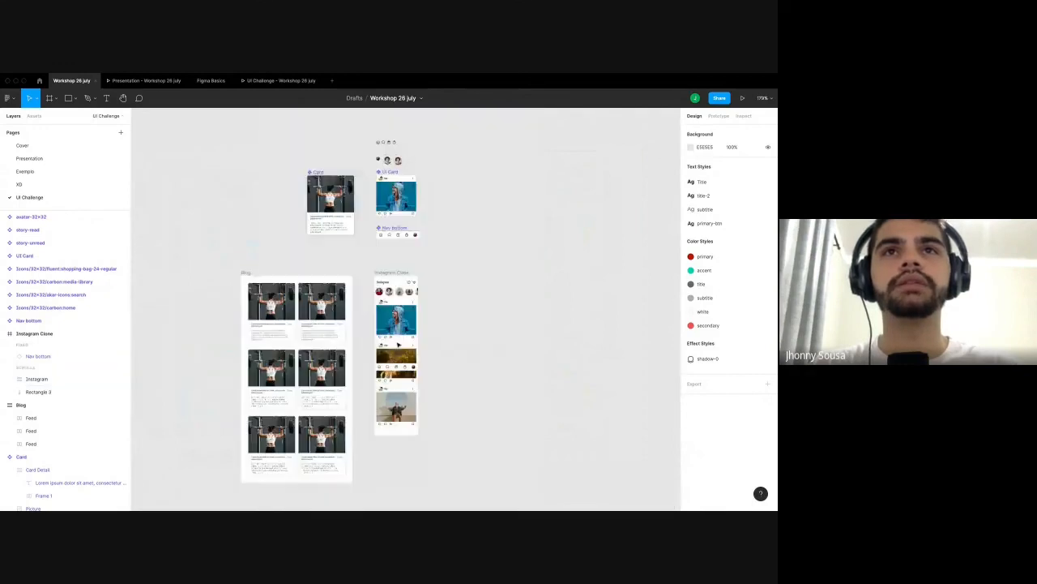
scroll(397, 345, up, 3)
click(387, 343)
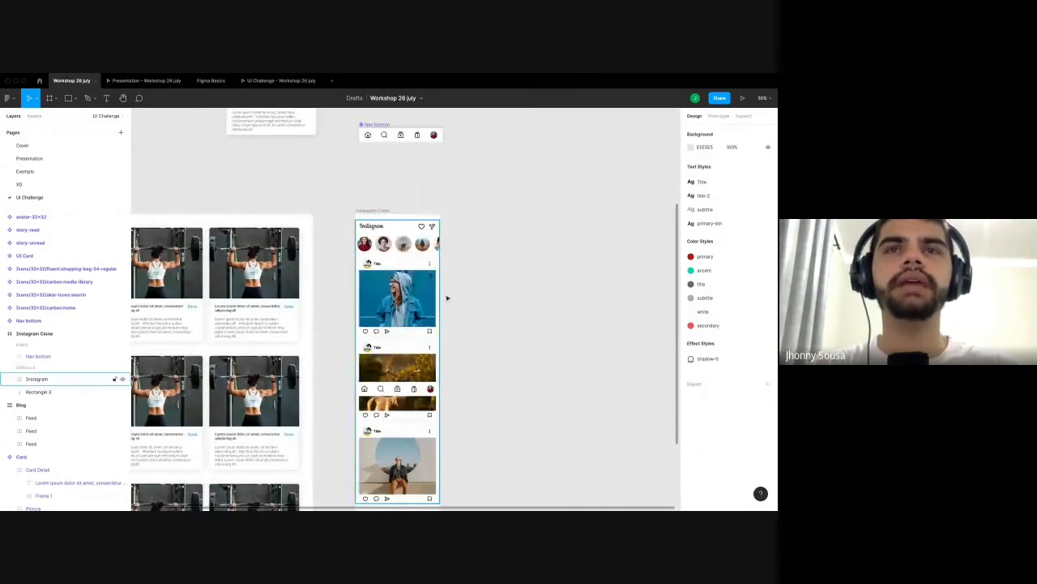
Glance at the Miro board, return to the Figma file and delete its XD page.
key(super+Tab)
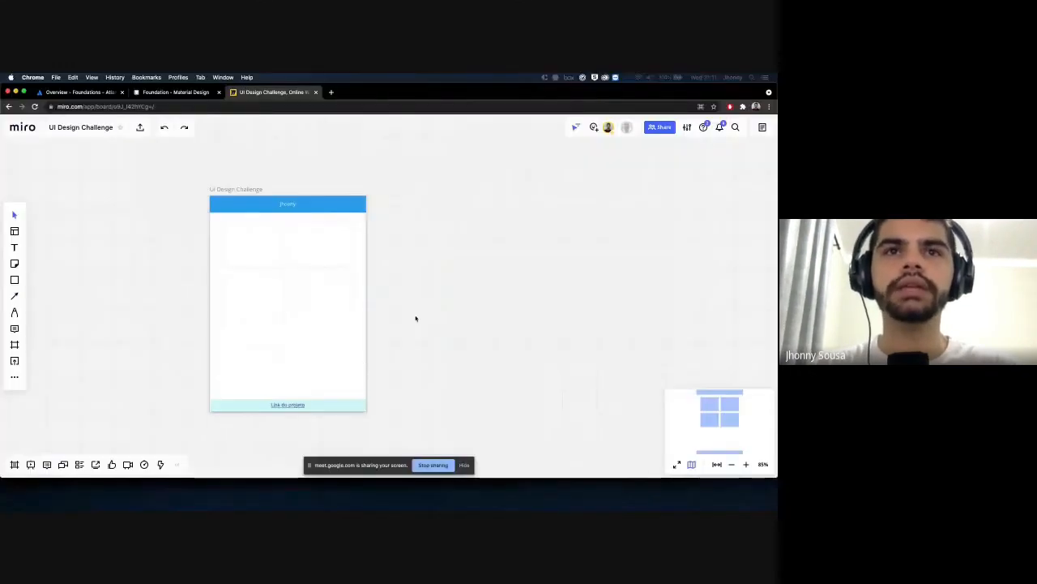
key(super+Tab)
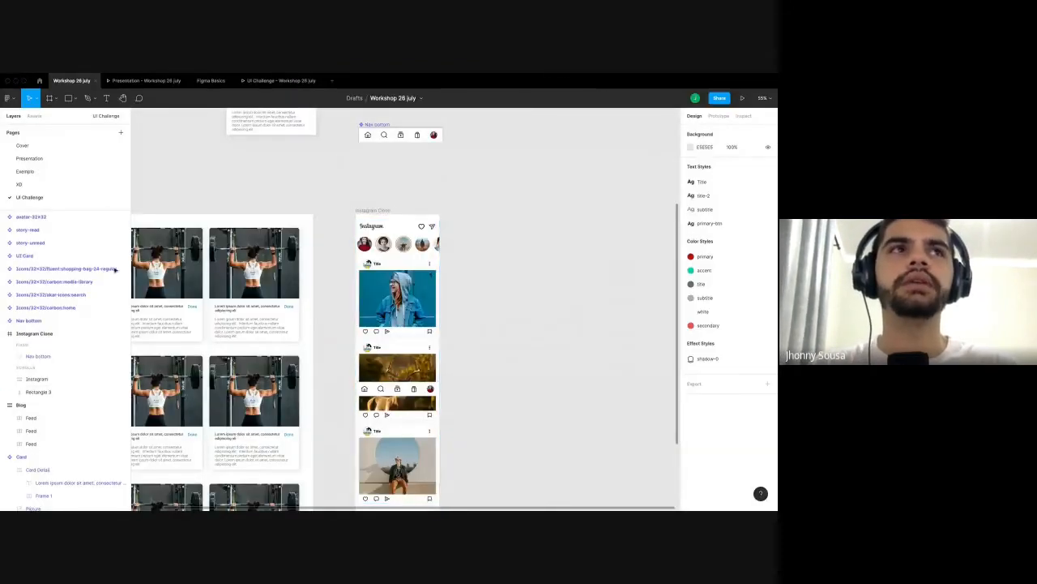
right_click(33, 184)
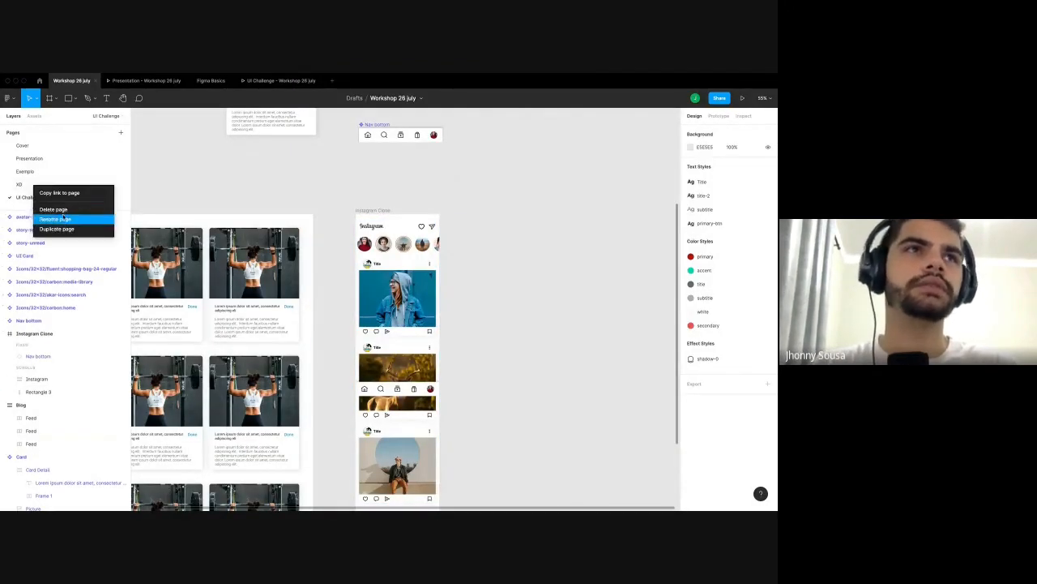
click(52, 209)
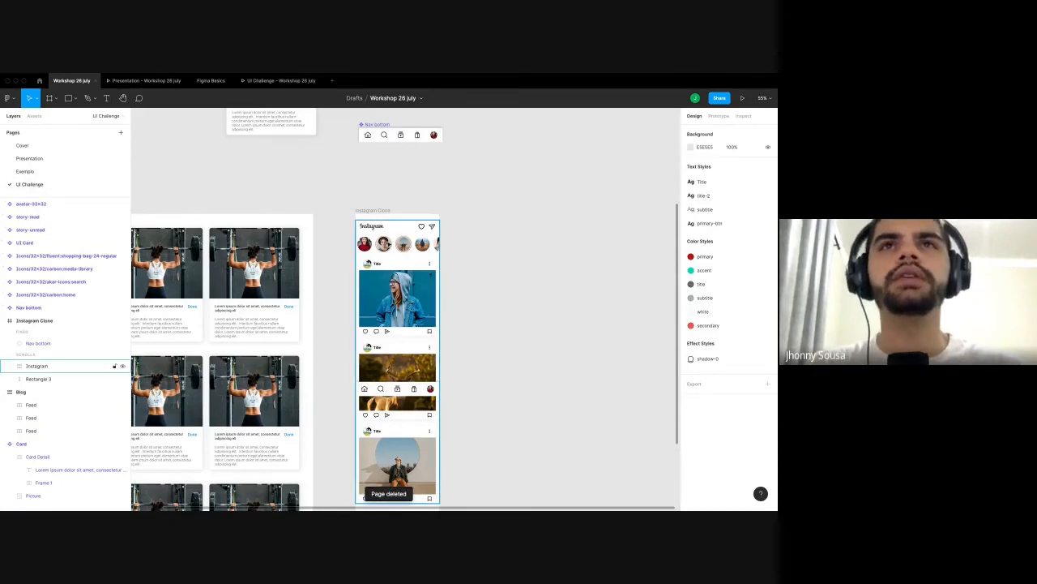
Review the UI Challenge page's components and frames and switch to the UI Design Challenge board in Miro.
scroll(472, 308, up, 3)
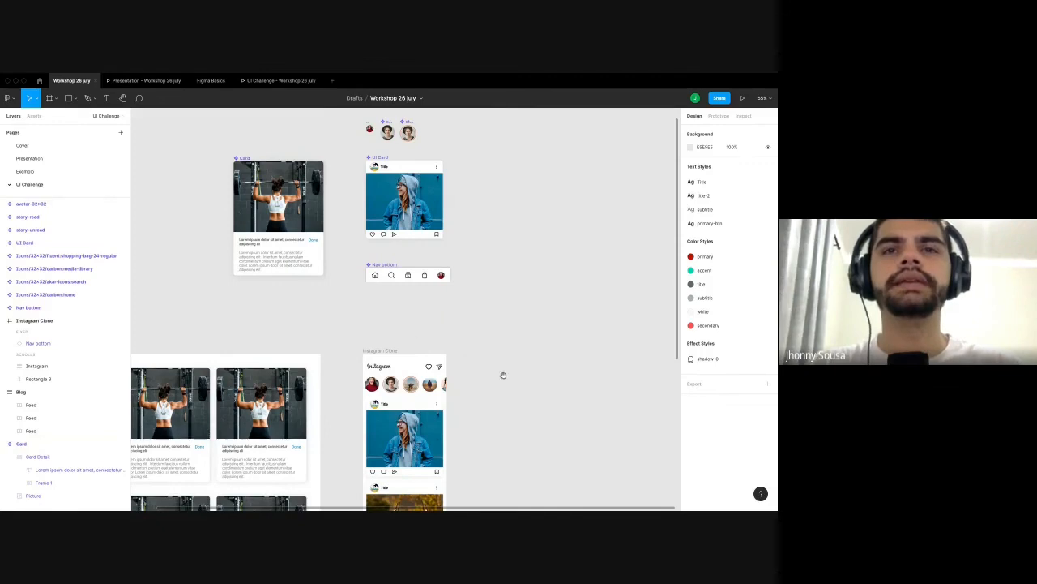
scroll(503, 375, down, 3)
scroll(486, 357, down, 3)
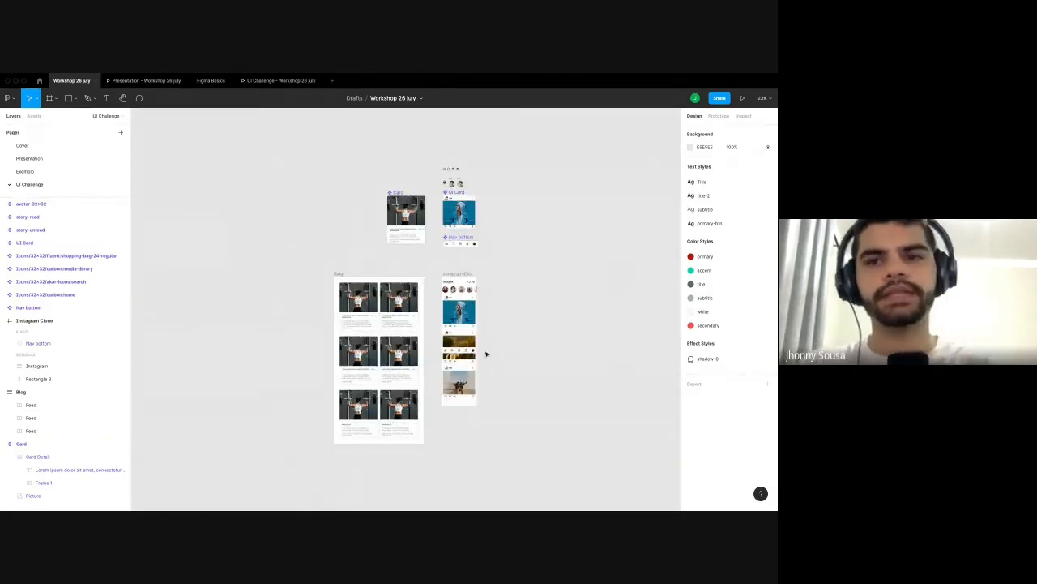
scroll(486, 353, up, 2)
key(ctrl+Left)
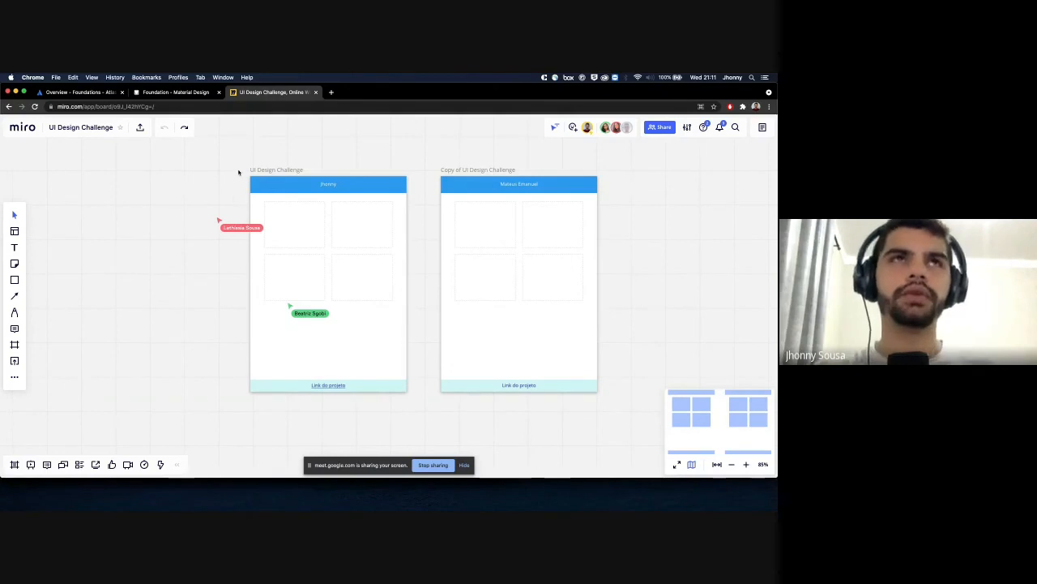
Return to Figma, open the UI Challenge prototype and look through its Instagram feed.
key(ctrl+Right)
click(260, 80)
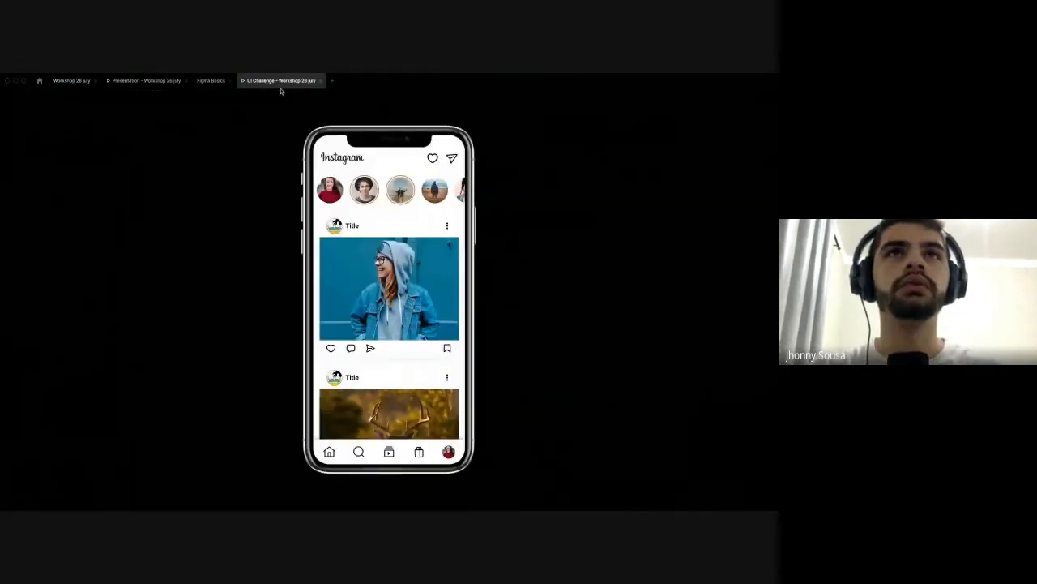
scroll(389, 312, down, 2)
scroll(409, 324, up, 2)
scroll(409, 324, down, 1)
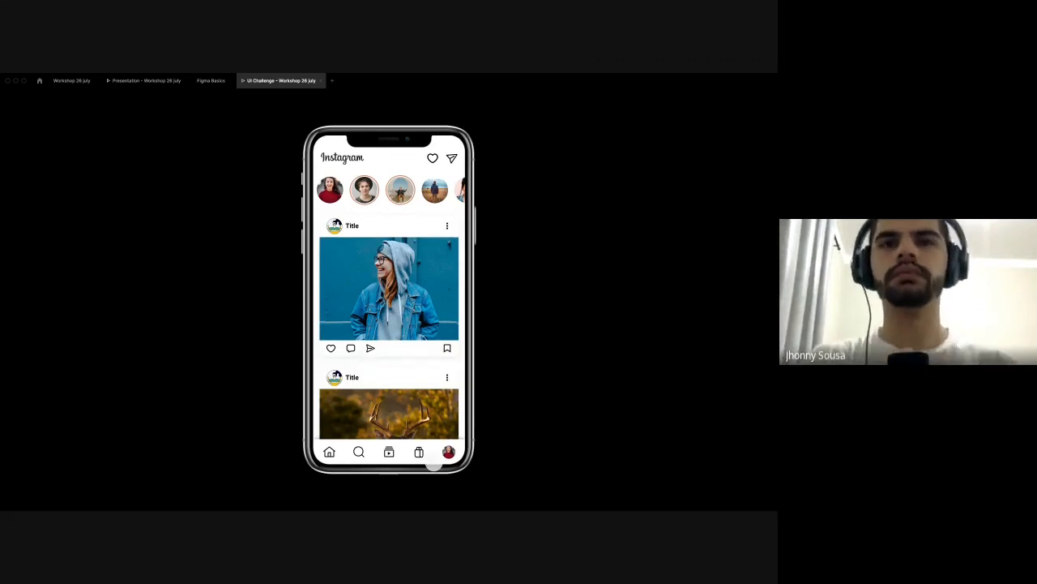
scroll(420, 451, down, 5)
scroll(400, 302, up, 6)
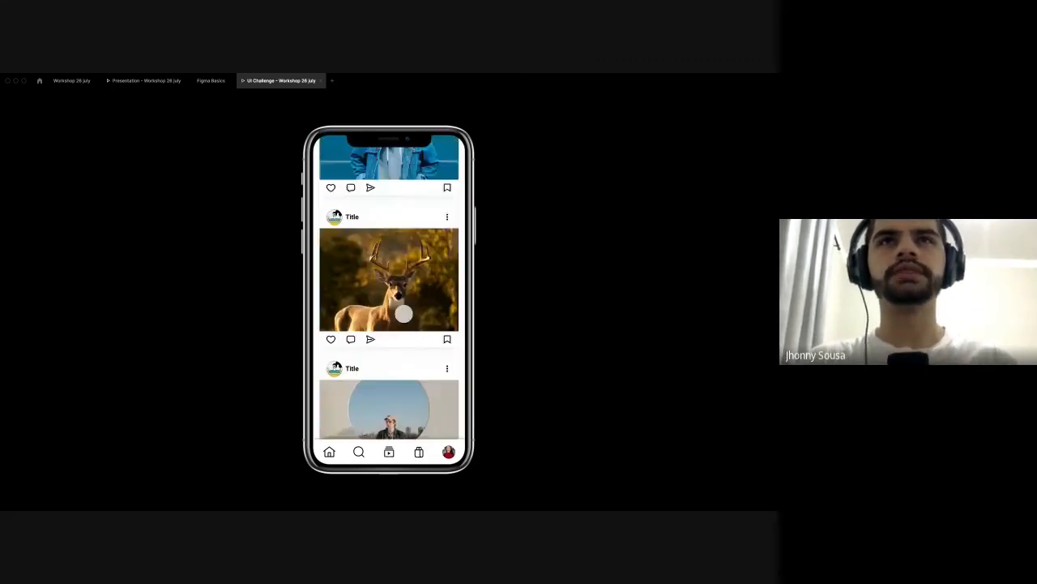
Return to the Workshop 26 july file and post the comment "Como voce fez isso?" on the send icon in the Instagram Clone frame's header.
click(62, 85)
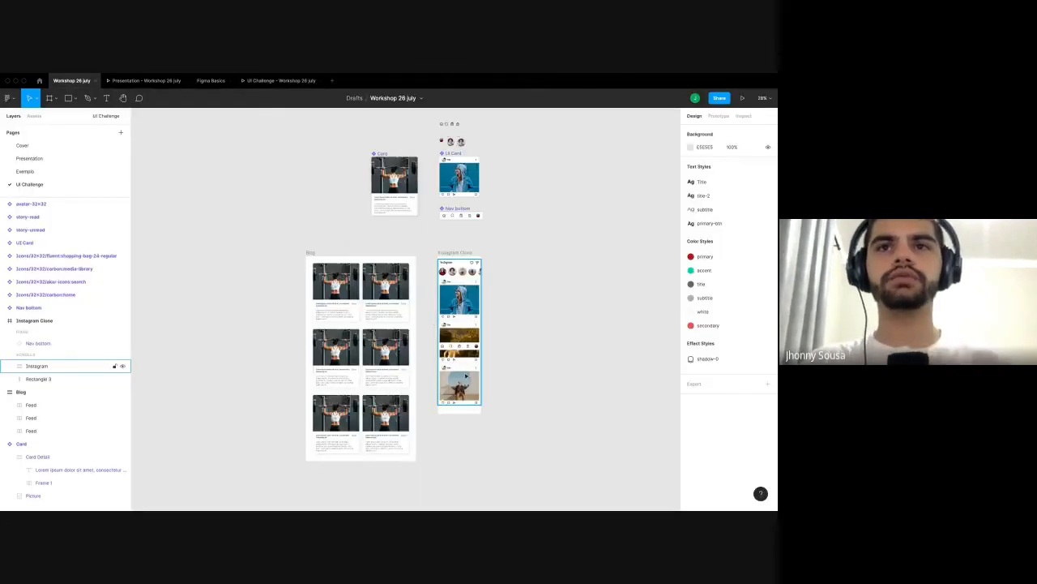
scroll(482, 356, up, 3)
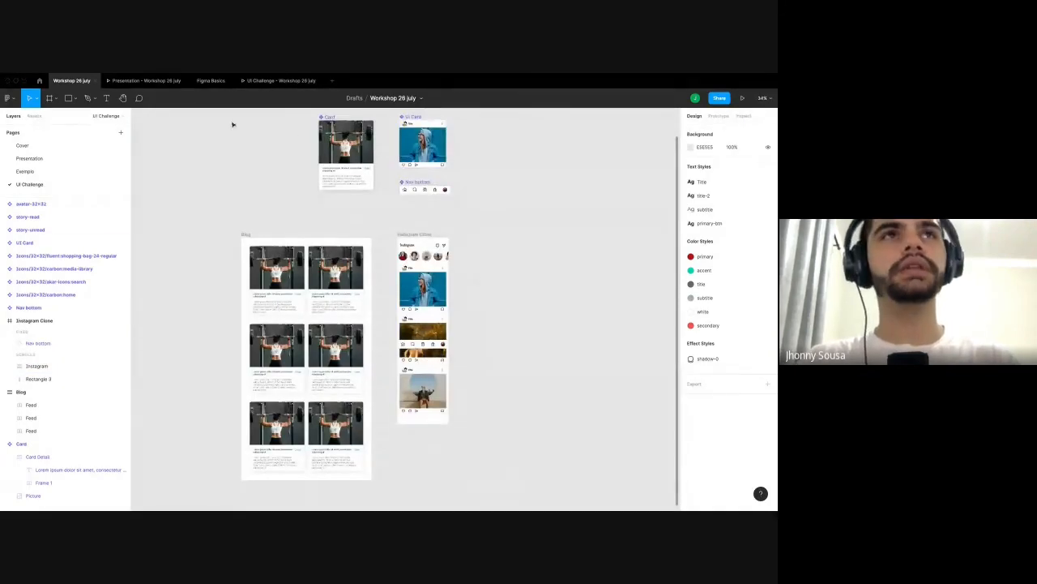
click(139, 98)
click(34, 320)
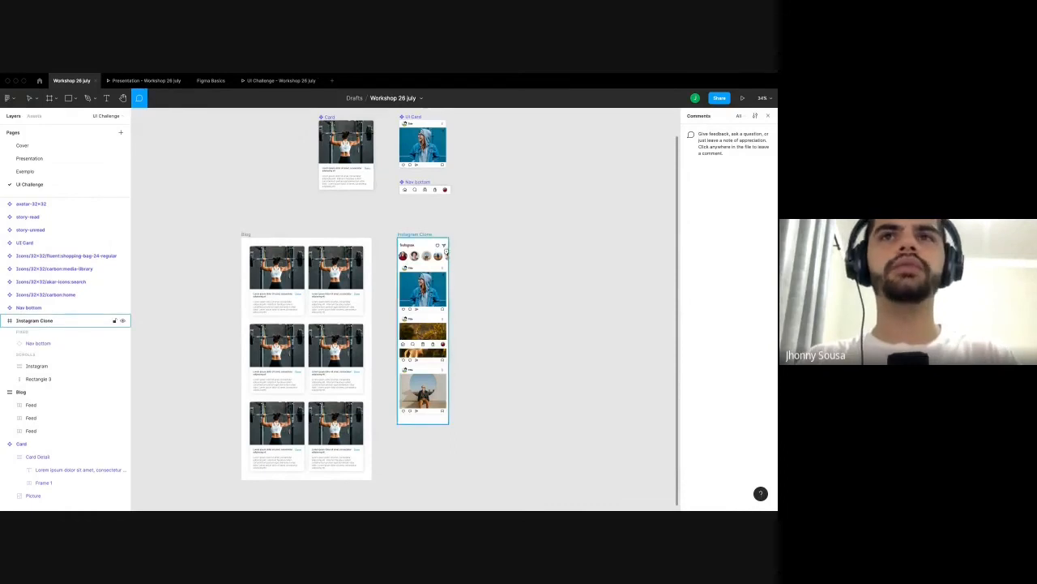
key(shift+2)
click(438, 222)
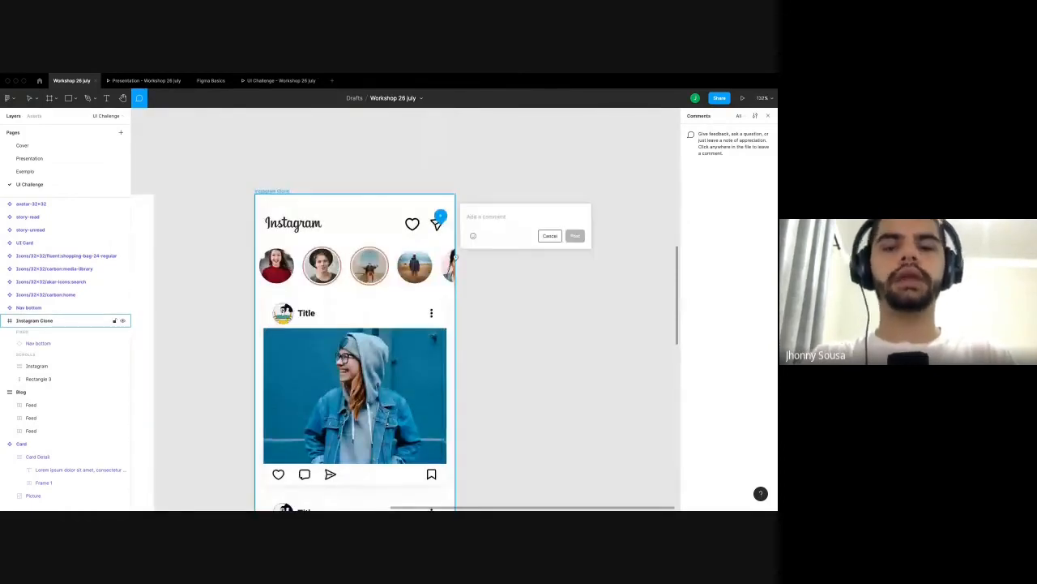
text(Como voce fez isso?)
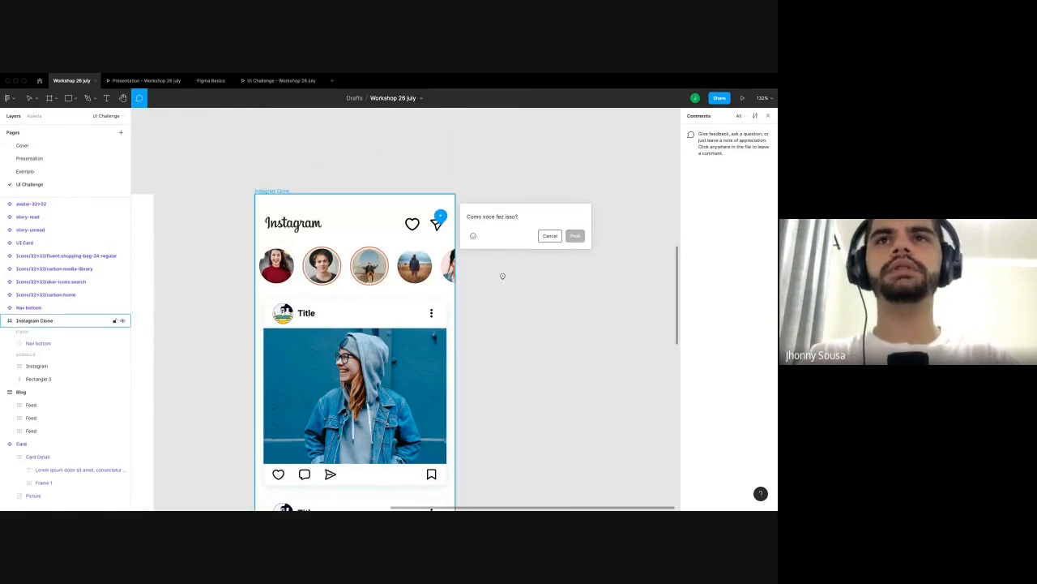
key(Return)
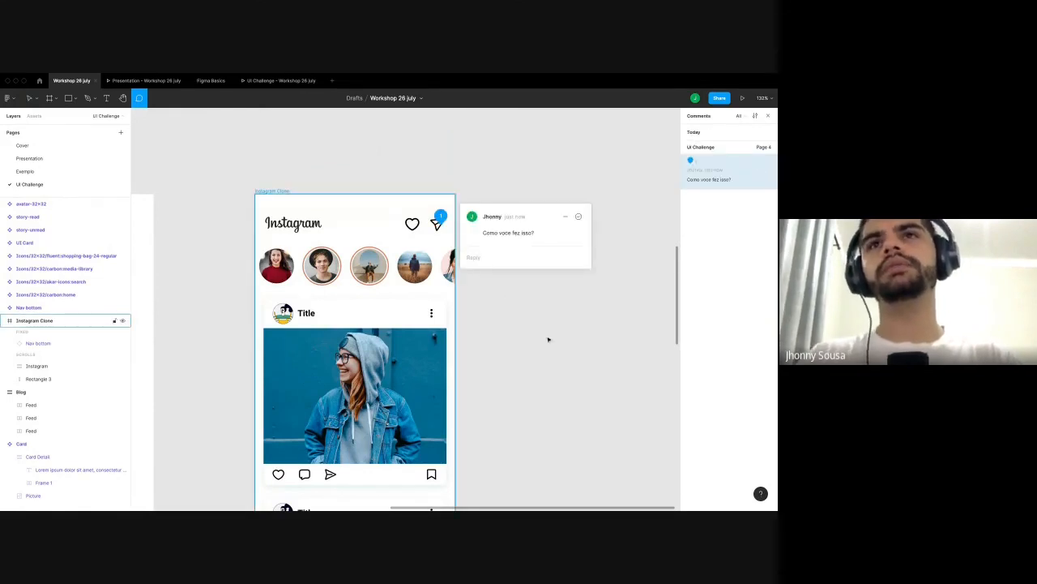
click(546, 326)
key(Escape)
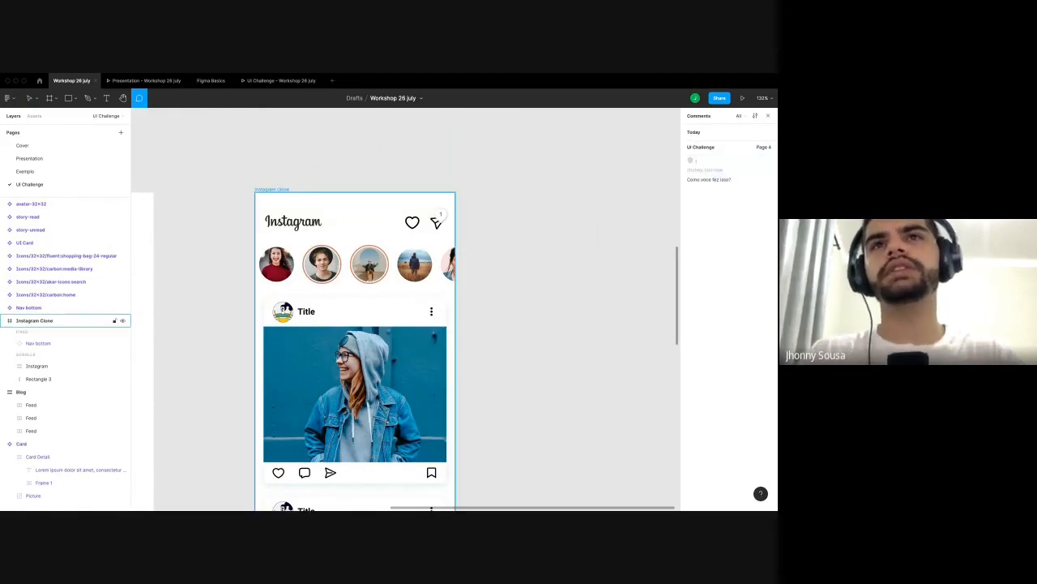
key(Escape)
View the Atomic Design slide in the presentation prototype and return to the Workshop 26 july design file.
scroll(369, 243, down, 10)
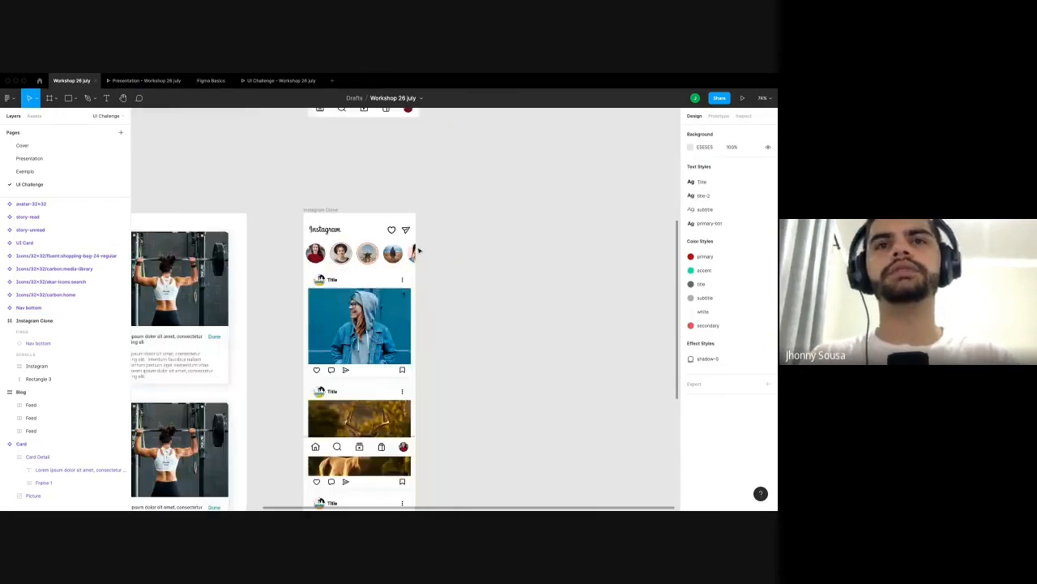
click(279, 81)
click(146, 81)
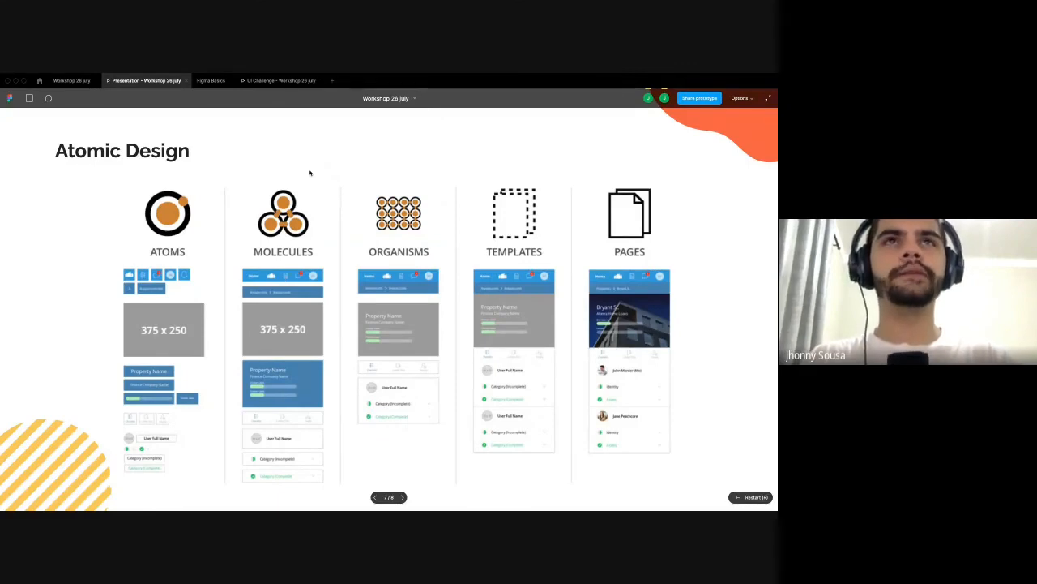
click(62, 82)
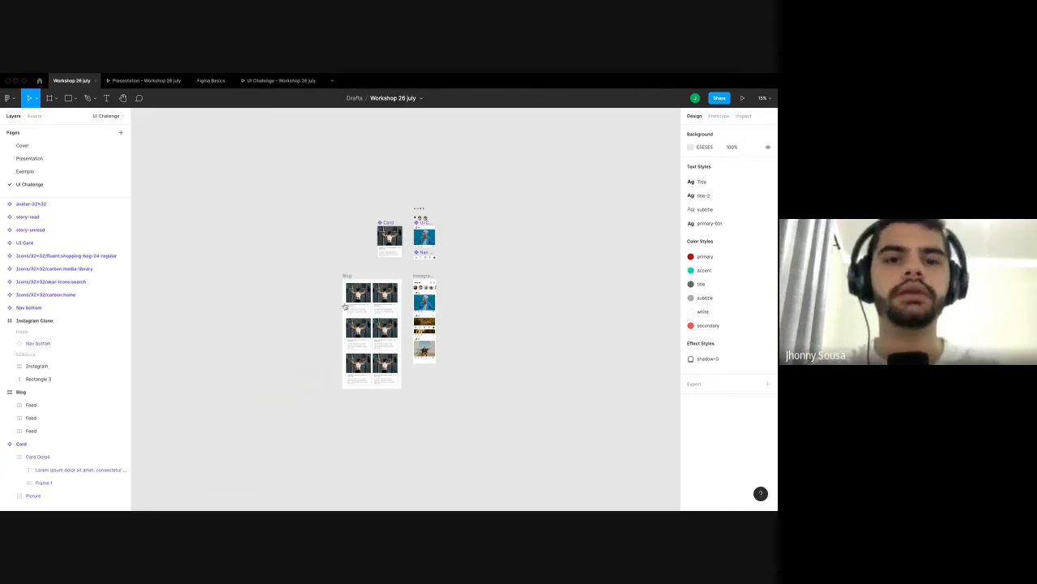
Switch to Miro, look over the two frames on the UI Design Challenge board and bring up the Google Meet call.
key(super+Tab)
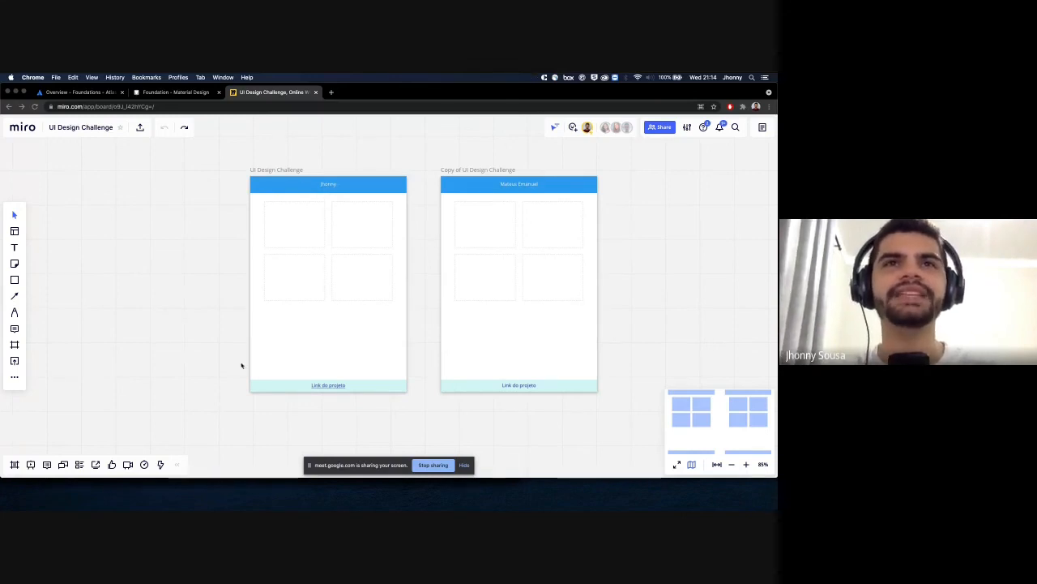
click(180, 232)
scroll(774, 234, up, 1)
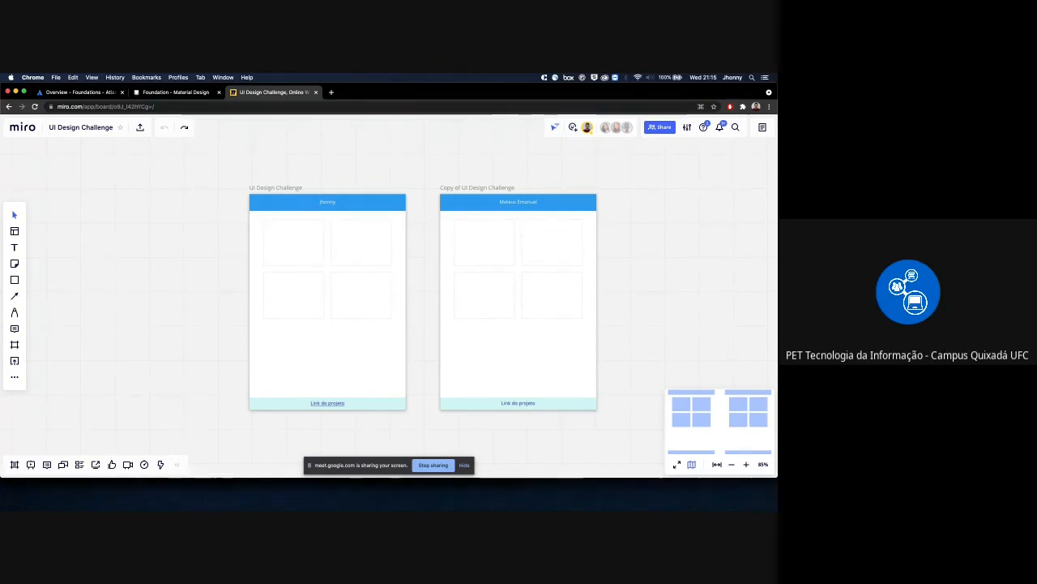
key(super+Tab)
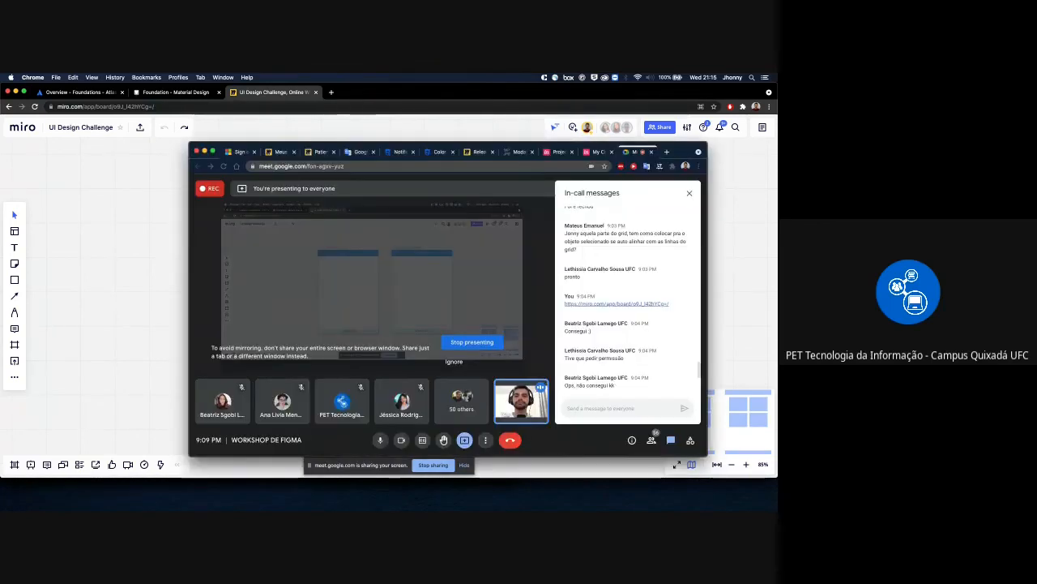